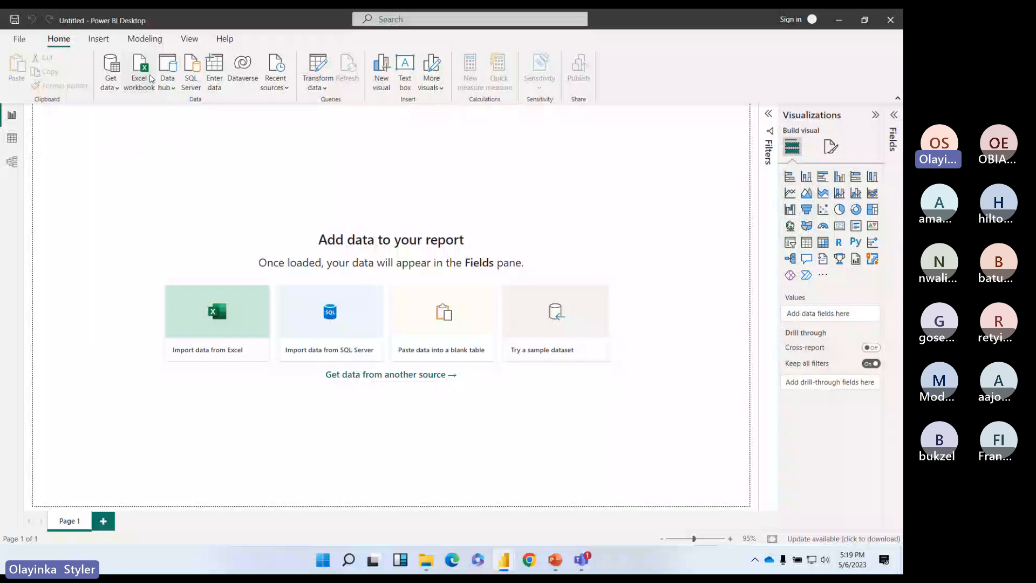
# Step: Import the Sales sheet from All-you-need-store.xlsx and open it in Power Query Editor for cleaning
pyautogui.click(151, 78)
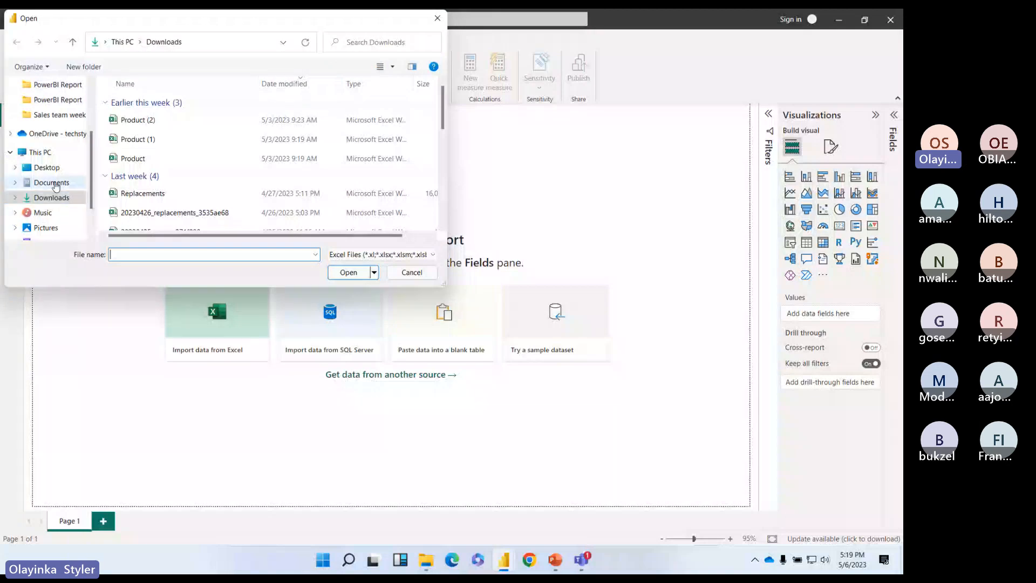
pyautogui.click(162, 103)
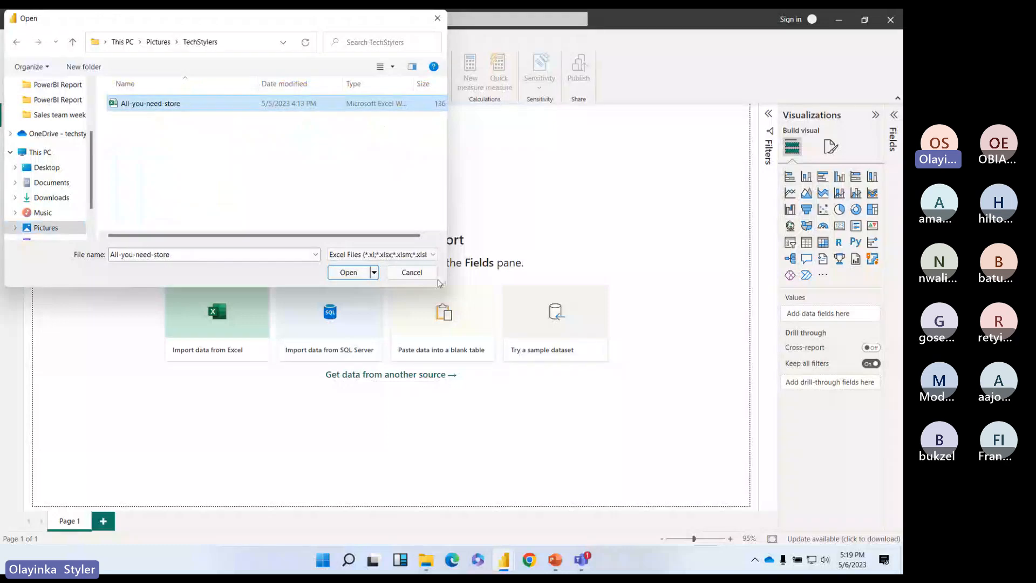
pyautogui.click(348, 273)
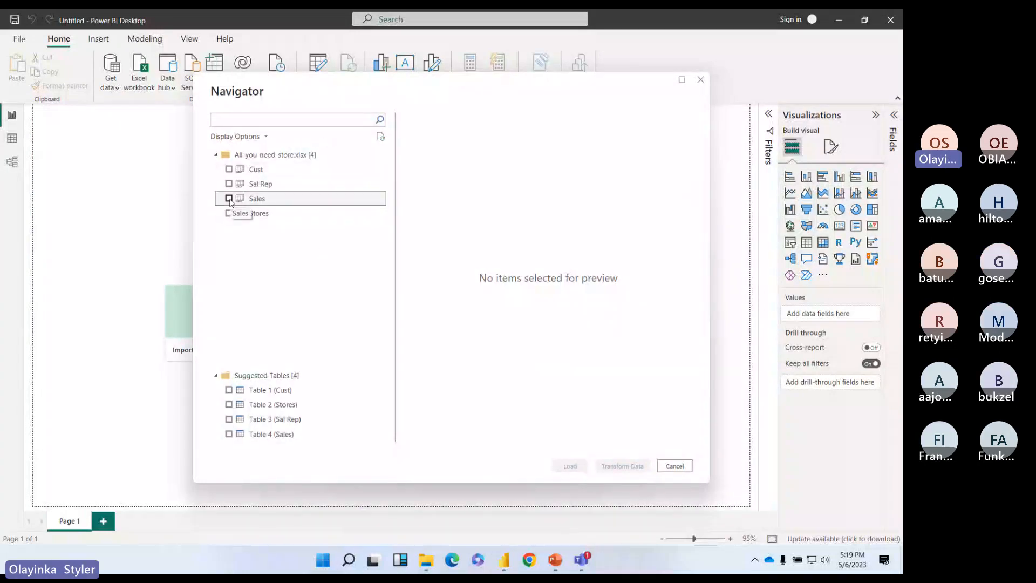
pyautogui.click(229, 198)
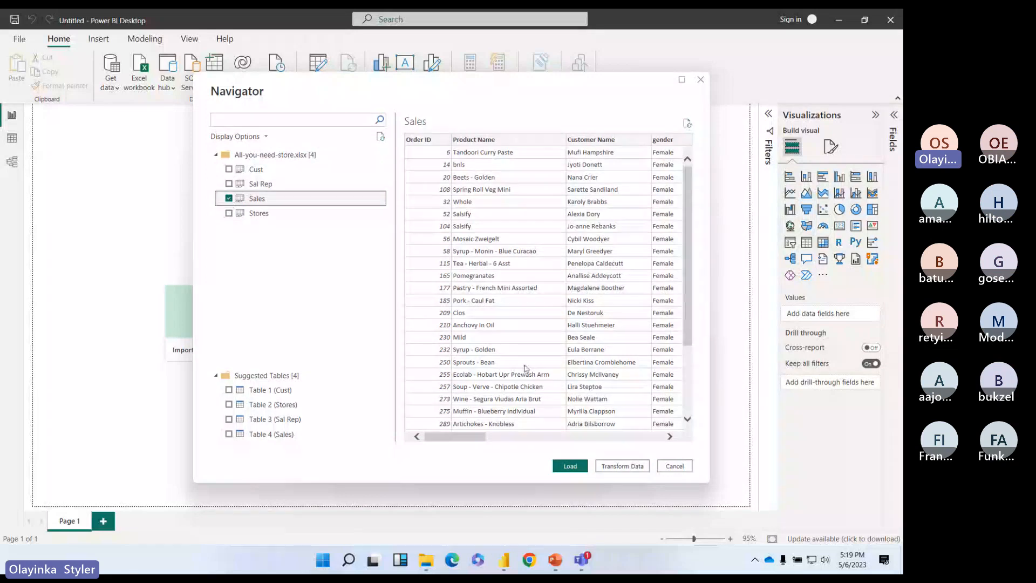
pyautogui.click(622, 466)
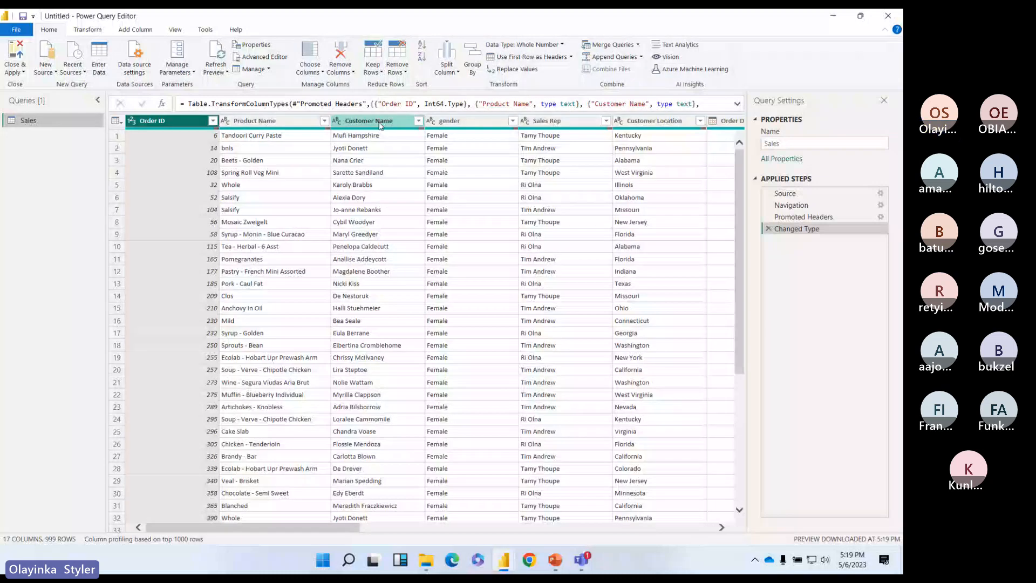
# Step: Scroll across the Sales columns and bring up Employee ID's data type choices
pyautogui.moveTo(346, 528); pyautogui.dragTo(703, 530)
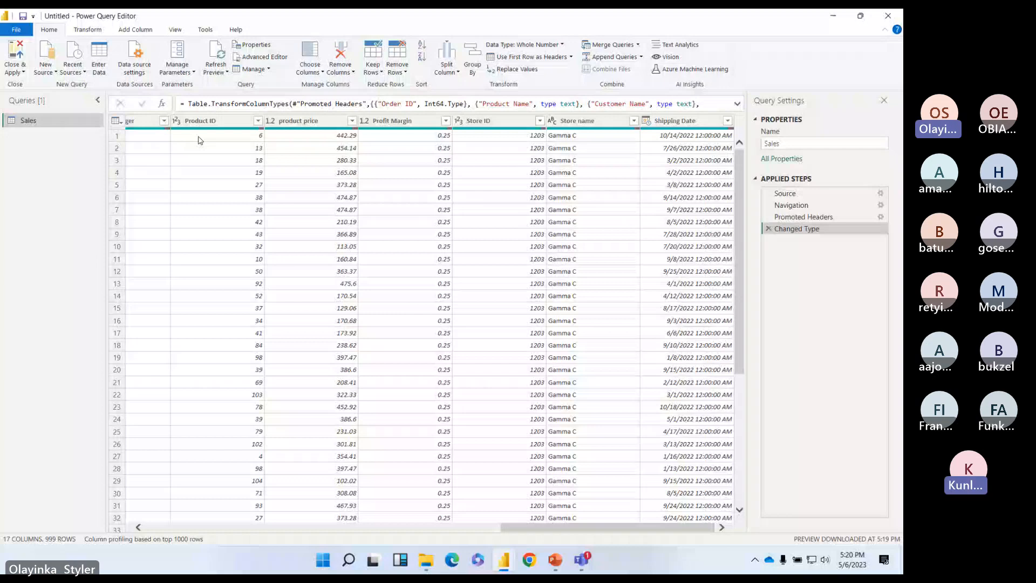
pyautogui.moveTo(545, 528); pyautogui.dragTo(178, 528)
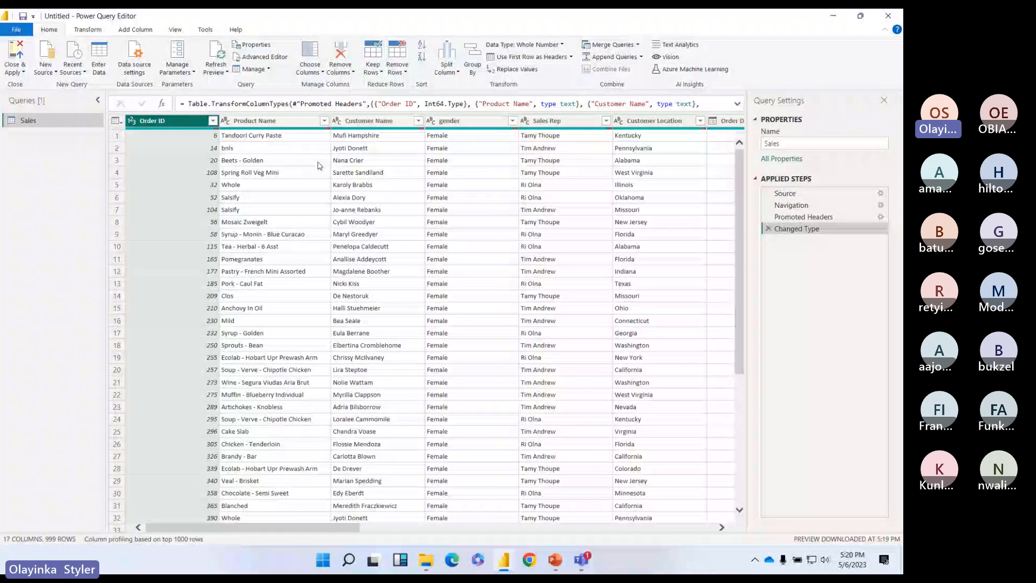
pyautogui.moveTo(293, 528); pyautogui.dragTo(438, 529)
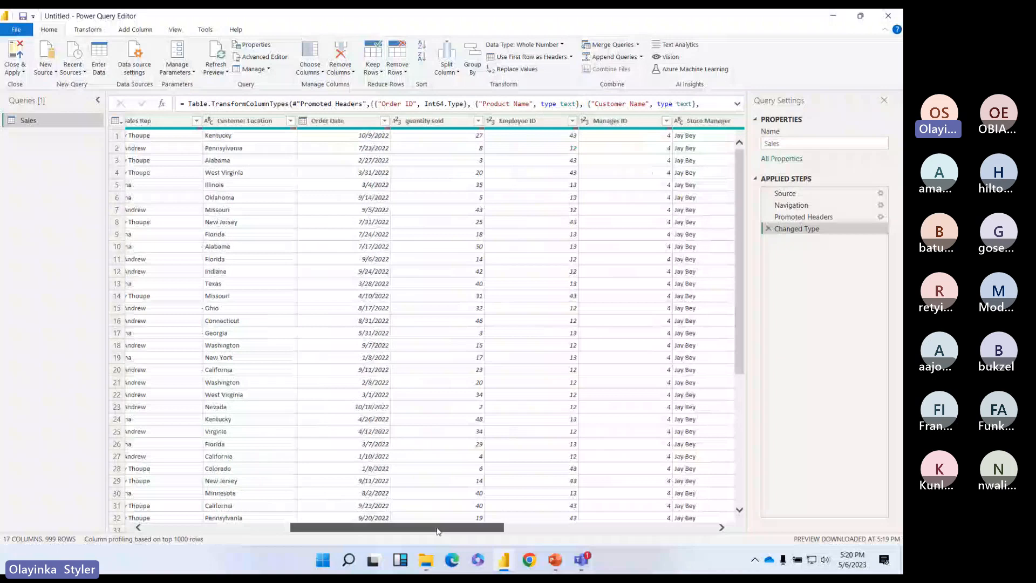
pyautogui.moveTo(437, 531); pyautogui.dragTo(441, 531)
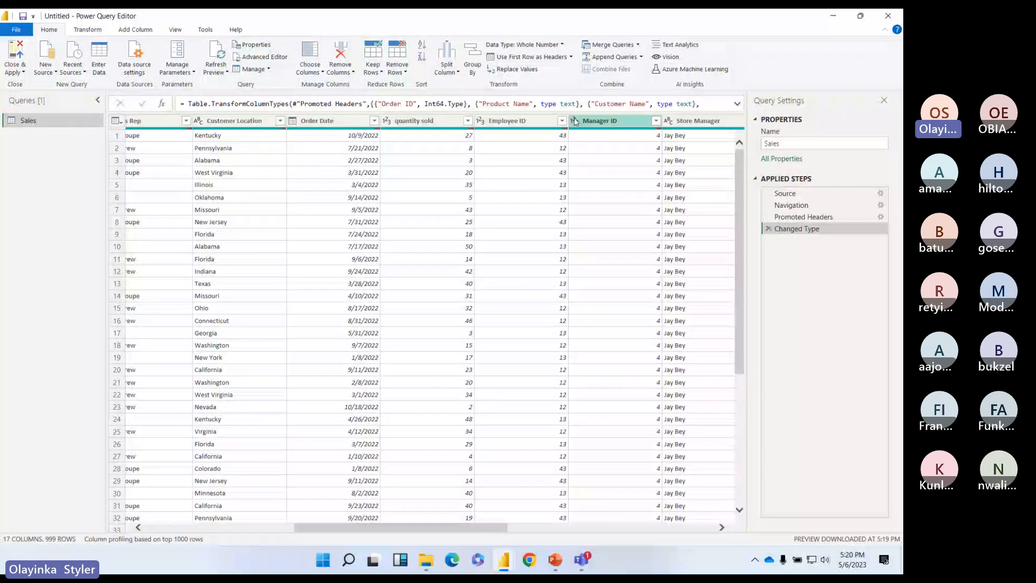
pyautogui.click(483, 121)
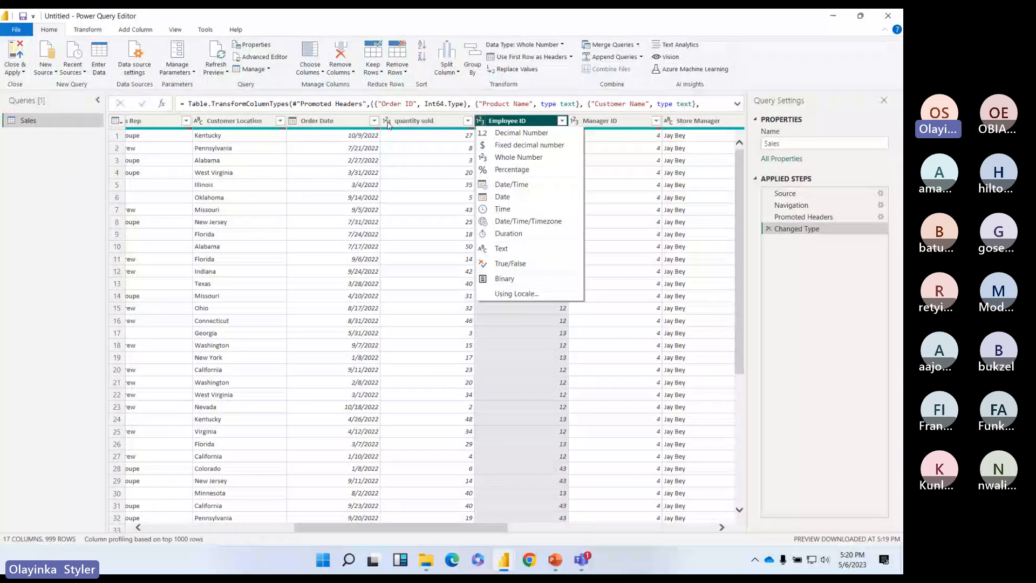
# Step: Change Employee ID and Manager ID to Text columns
pyautogui.click(433, 125)
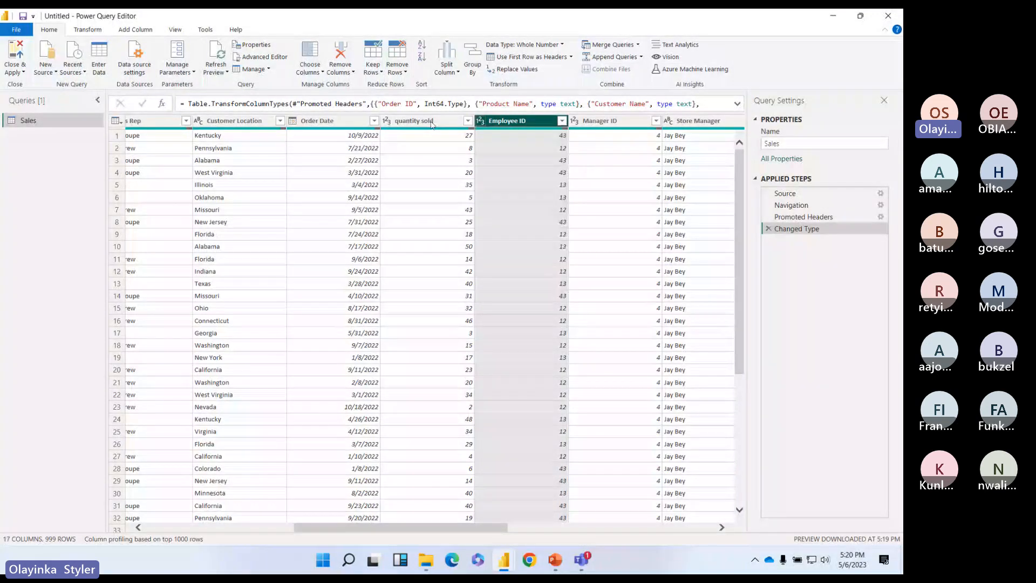
pyautogui.click(443, 121)
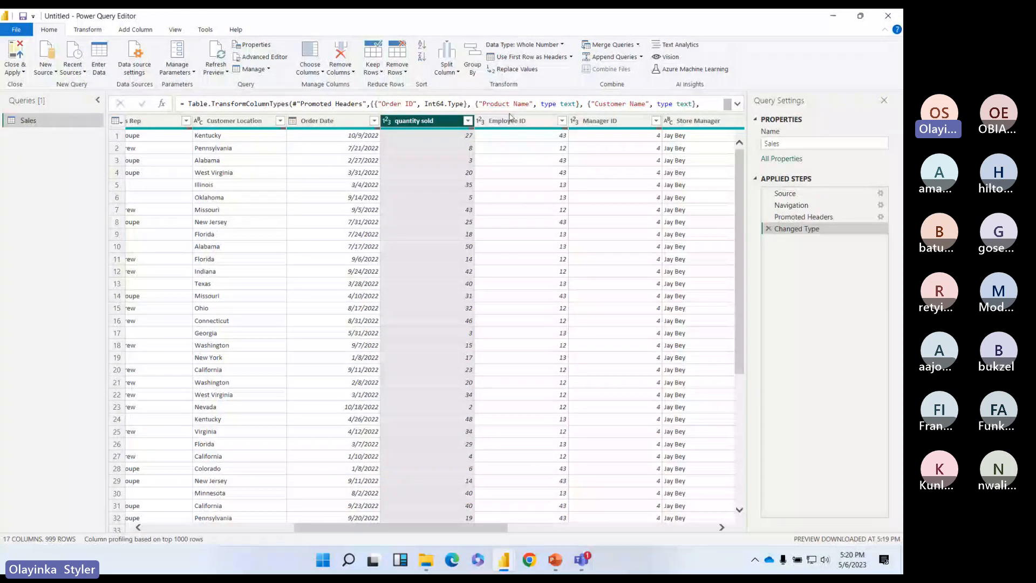
pyautogui.click(574, 121)
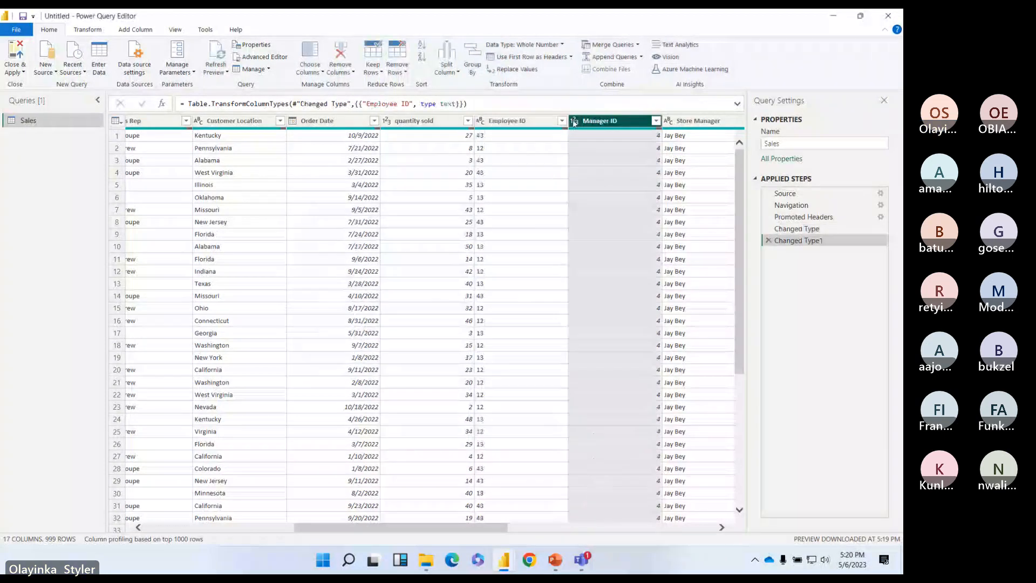
pyautogui.click(591, 259)
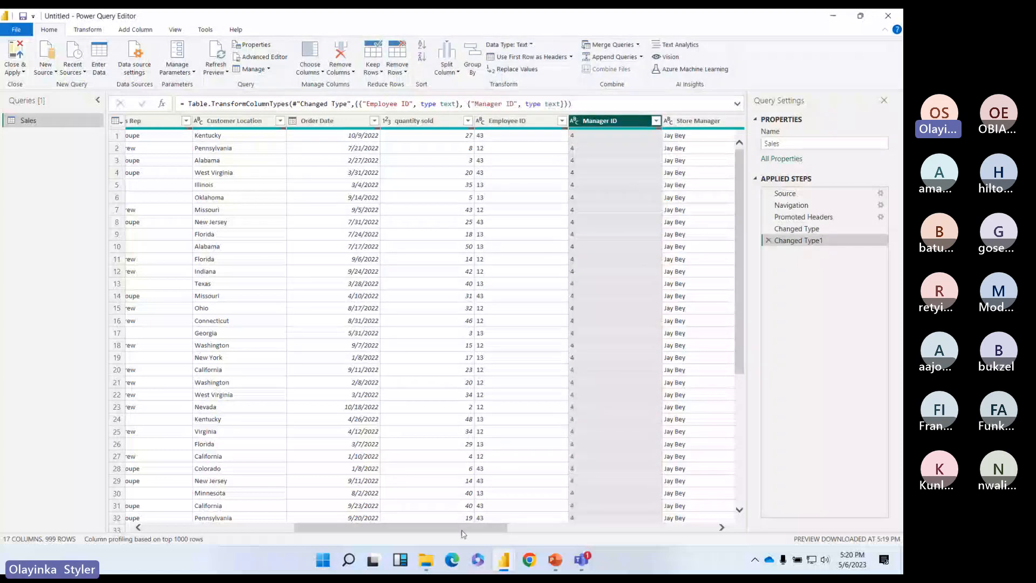
pyautogui.hscroll(8, 463, 532)
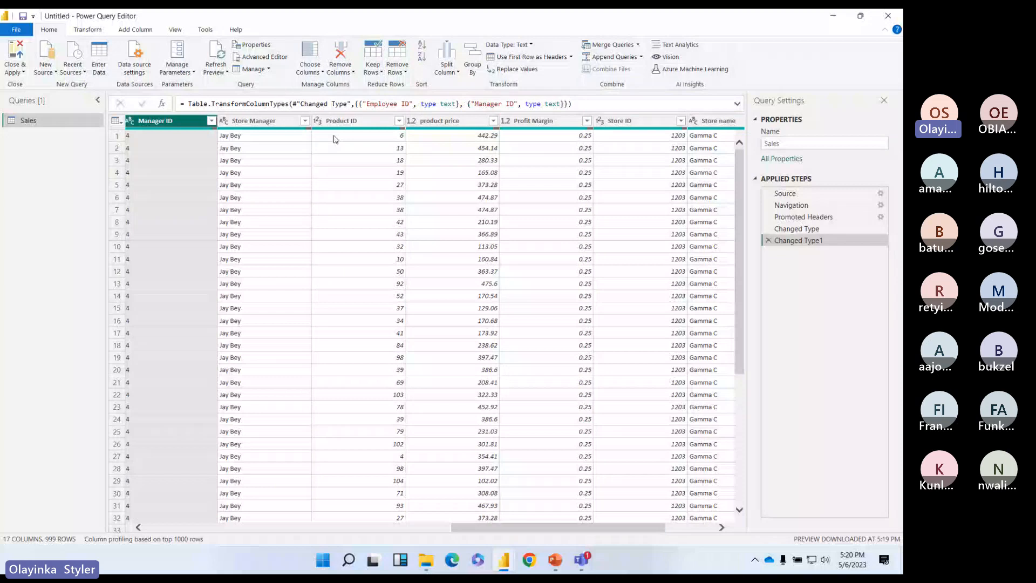
# Step: Change Product ID and Store ID to Text, leaving Shipping Date's type unchanged
pyautogui.click(317, 120)
pyautogui.click(334, 265)
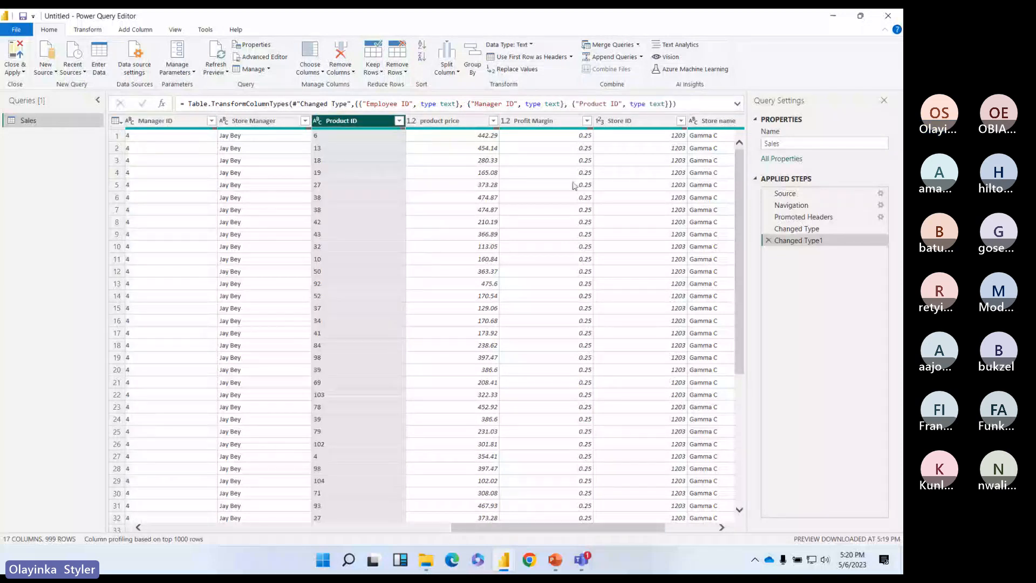
pyautogui.click(600, 120)
pyautogui.click(626, 247)
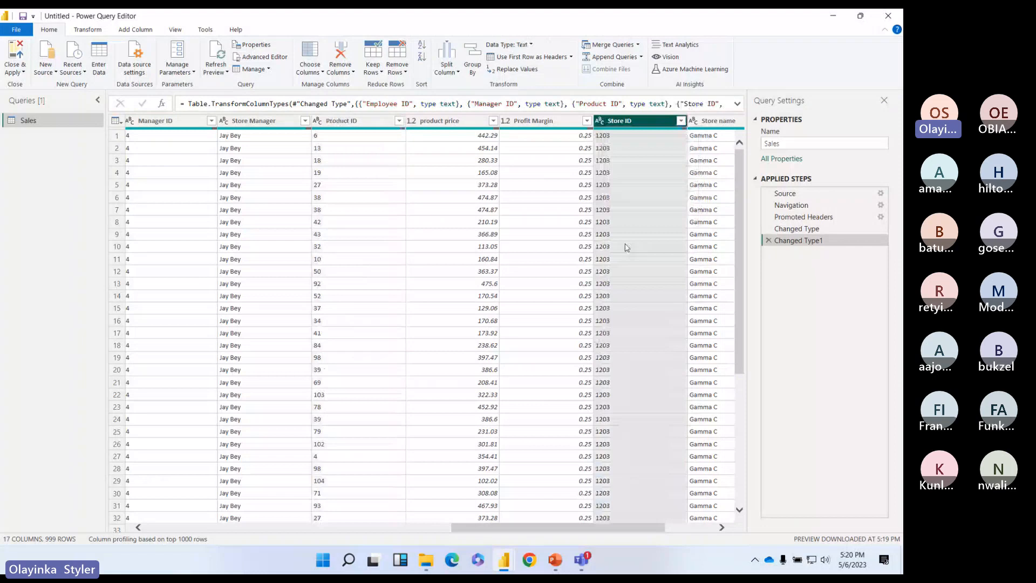
pyautogui.moveTo(592, 526); pyautogui.dragTo(676, 529)
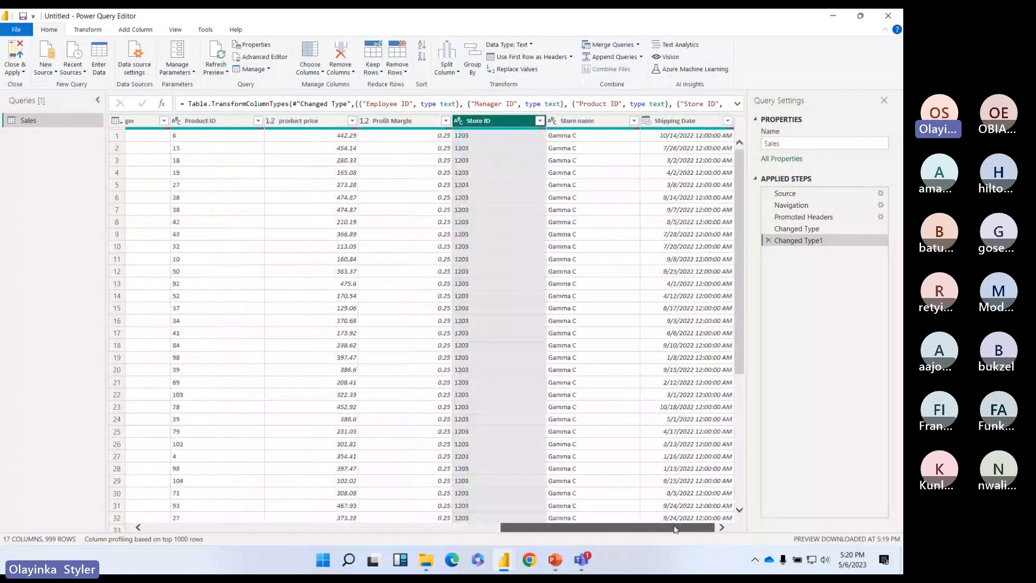
pyautogui.click(646, 122)
pyautogui.click(688, 197)
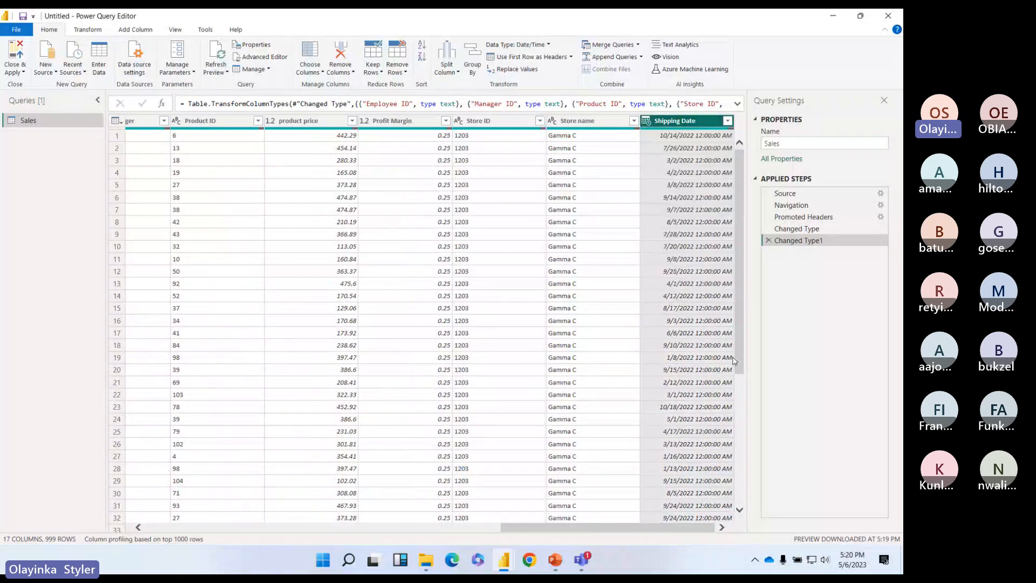
pyautogui.scroll(-6, 734, 361)
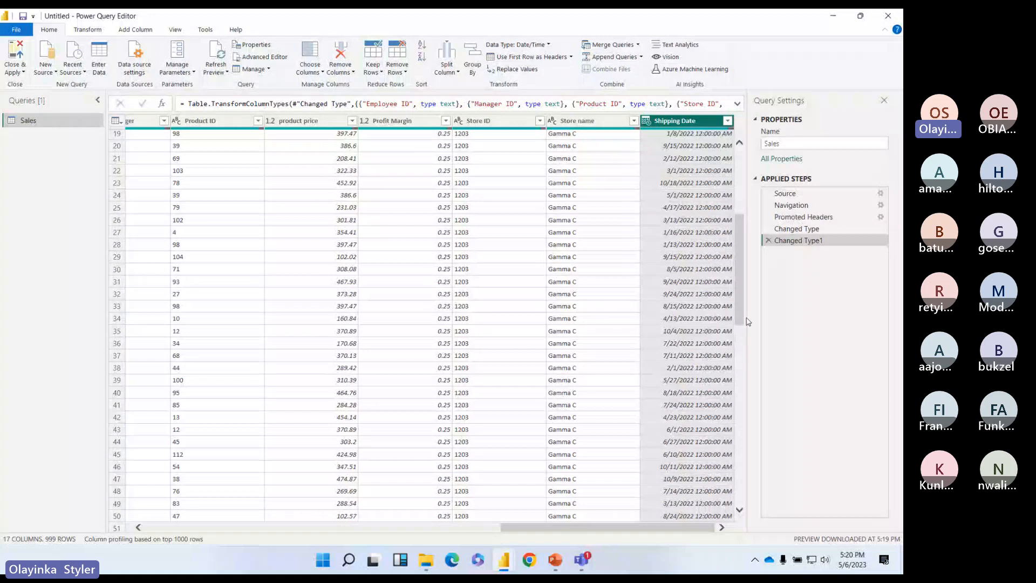
pyautogui.scroll(6, 748, 322)
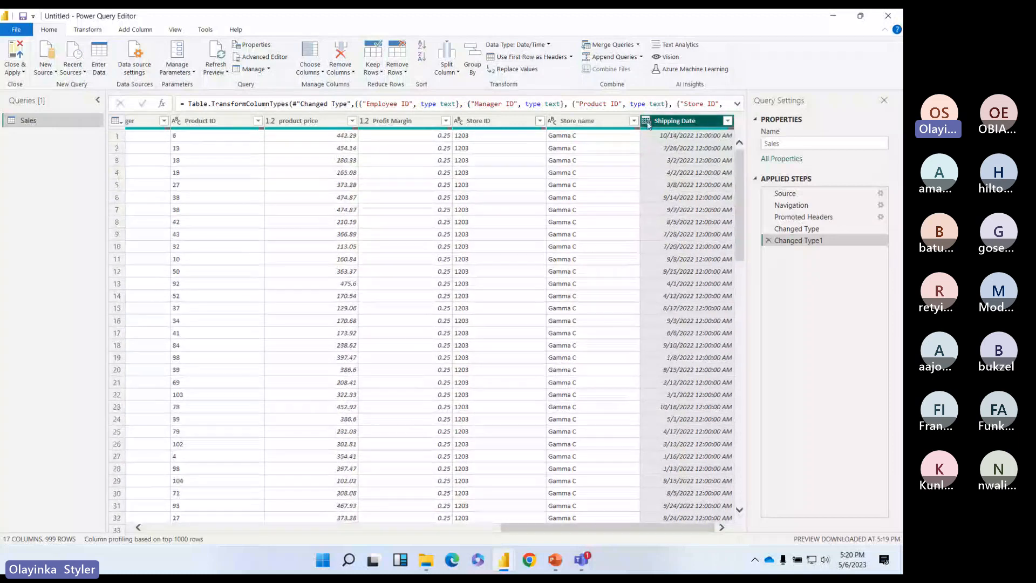
# Step: Set Shipping Date to the Date type and Order ID to Text
pyautogui.click(646, 120)
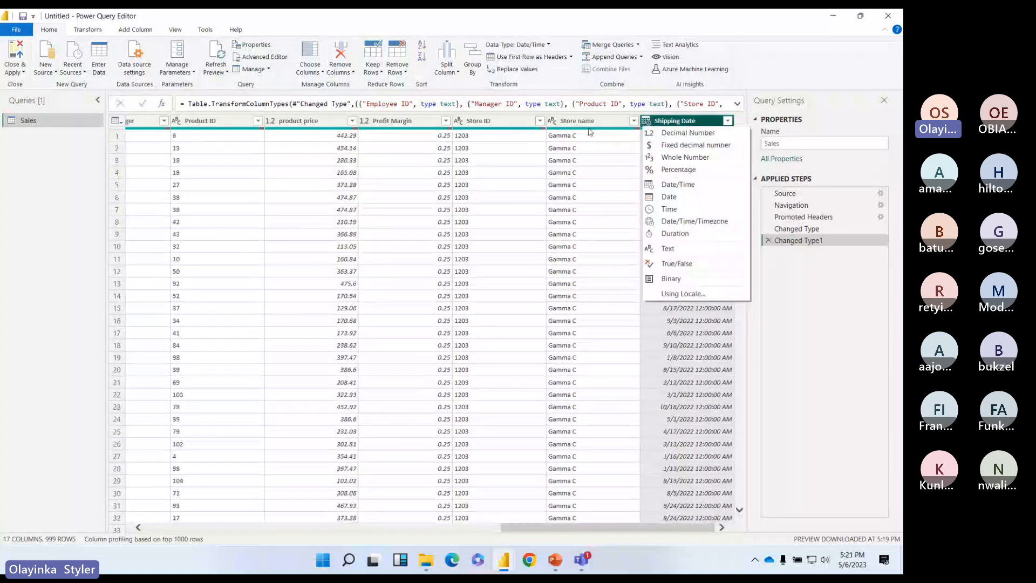
pyautogui.click(669, 197)
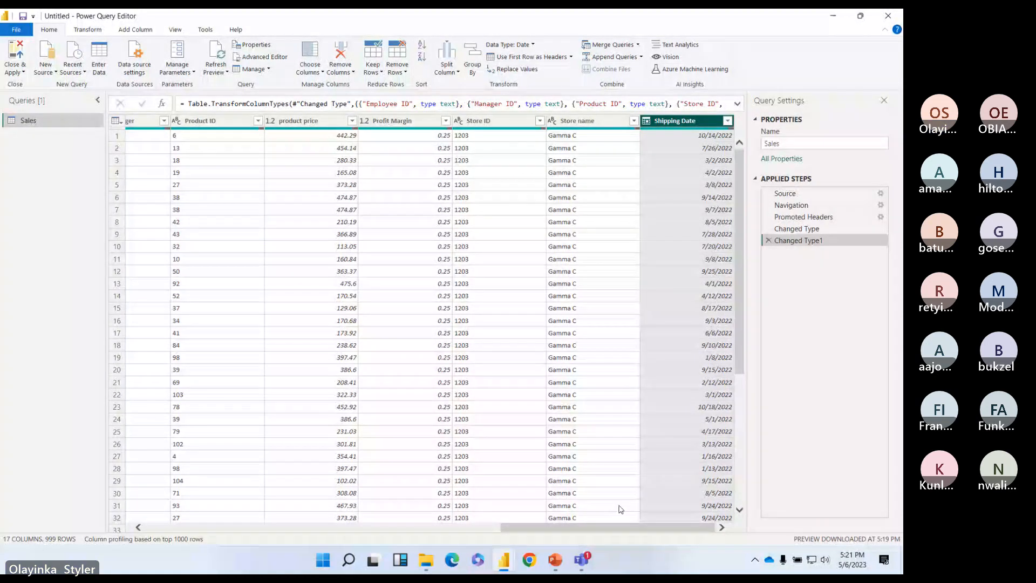
pyautogui.moveTo(621, 527); pyautogui.dragTo(316, 532)
pyautogui.click(132, 121)
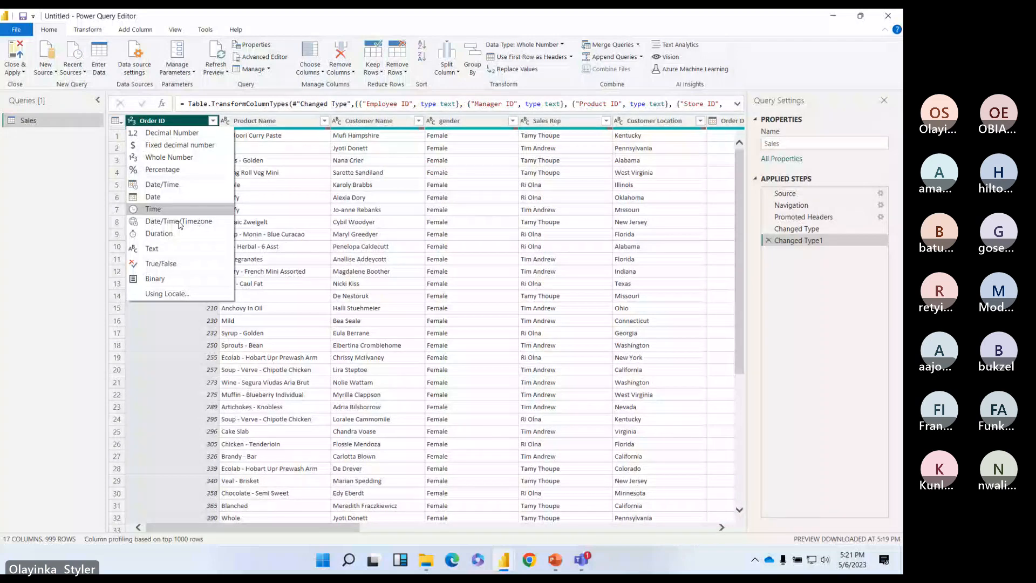
pyautogui.click(152, 248)
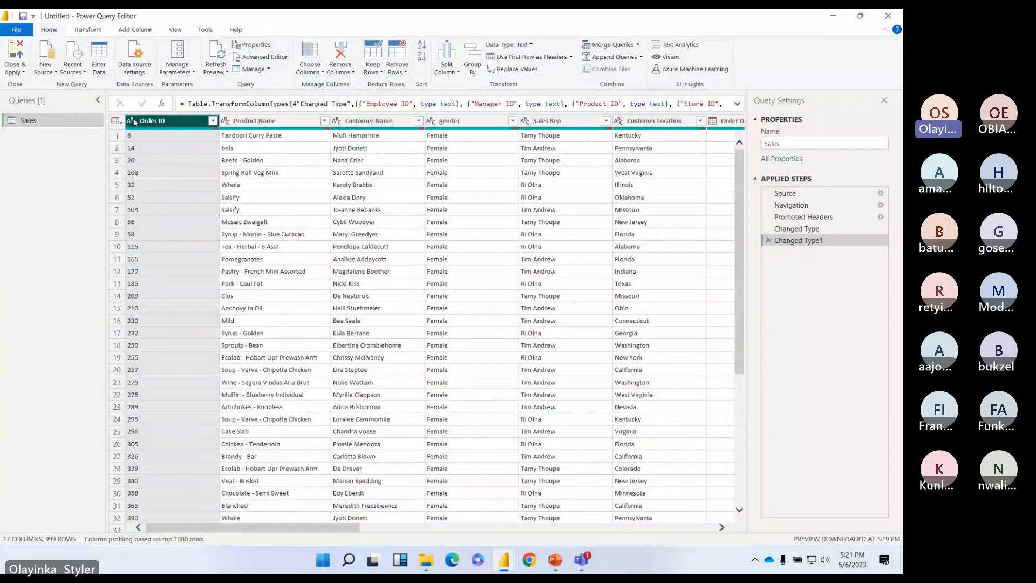
pyautogui.click(18, 73)
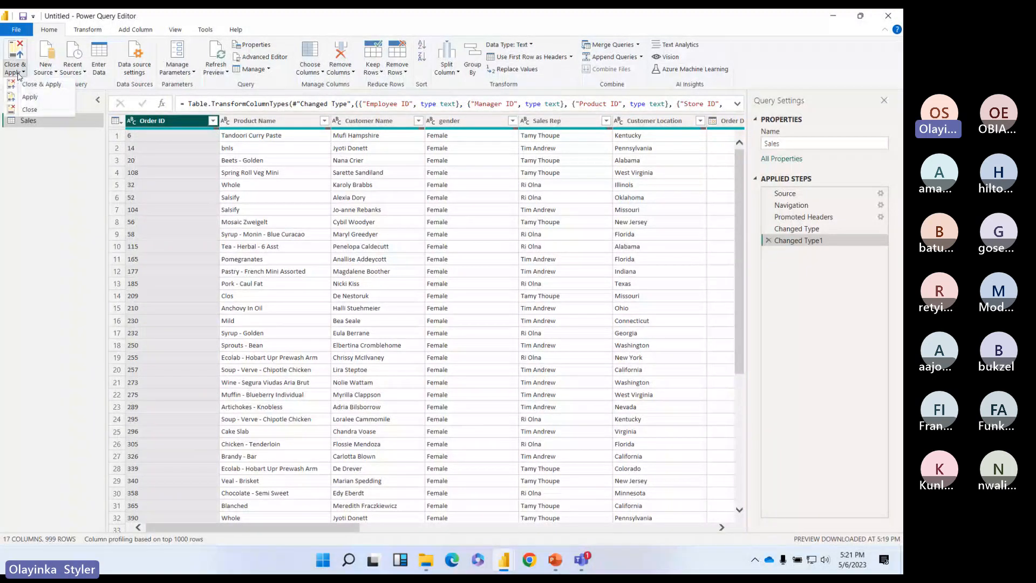
# Step: Close & Apply the query, then create a table visual of Sales Rep from the Sales table
pyautogui.click(29, 109)
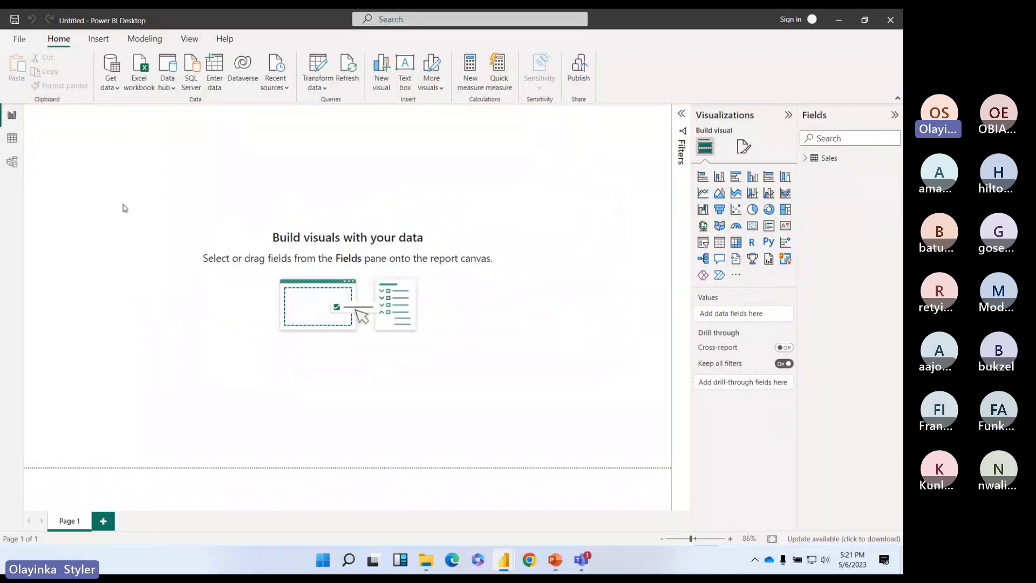
pyautogui.click(806, 158)
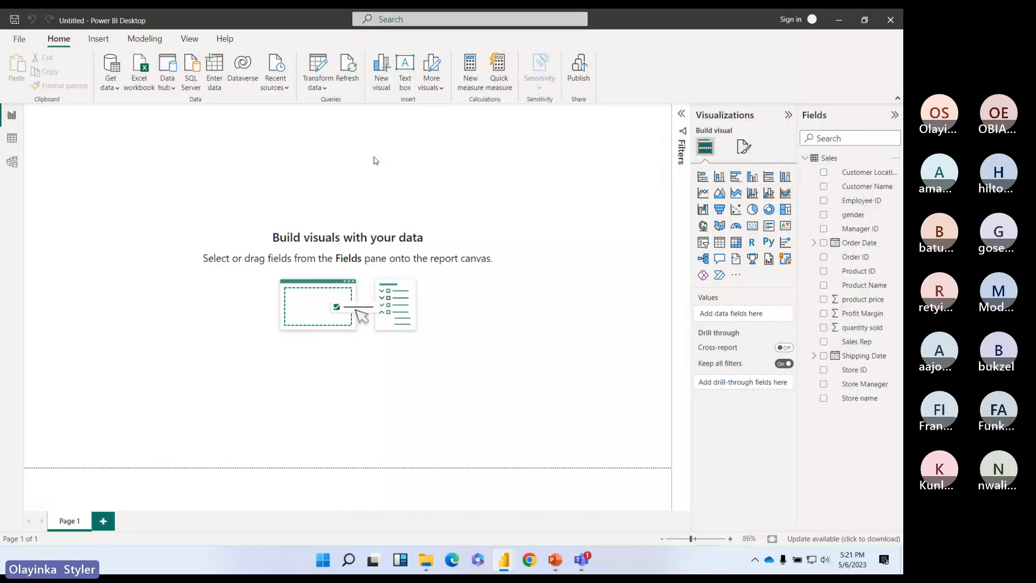
pyautogui.click(857, 342)
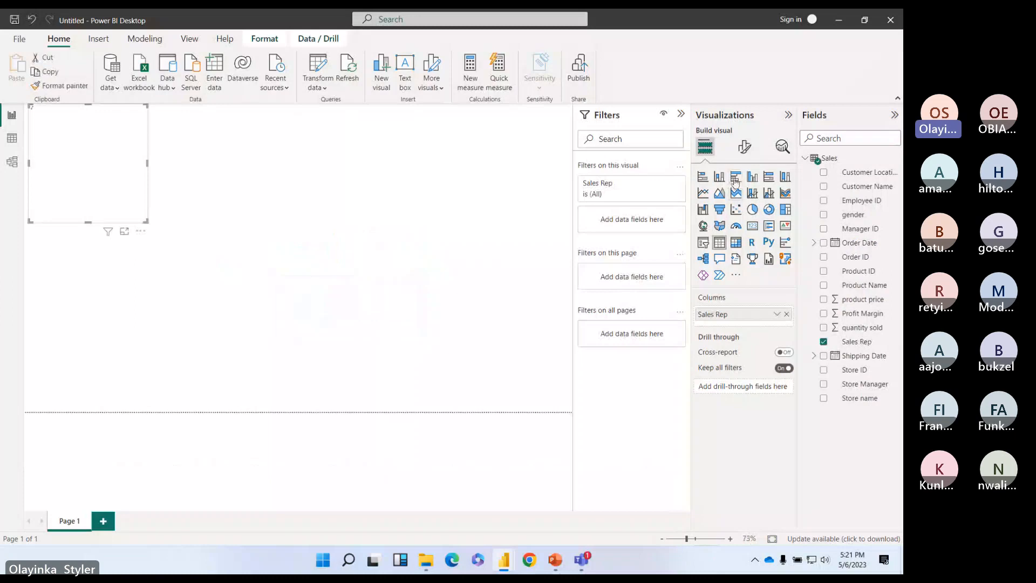
# Step: Turn the Sales Rep table into a bar chart of Sum of Profit Margin, enlarged to show every rep
pyautogui.click(736, 179)
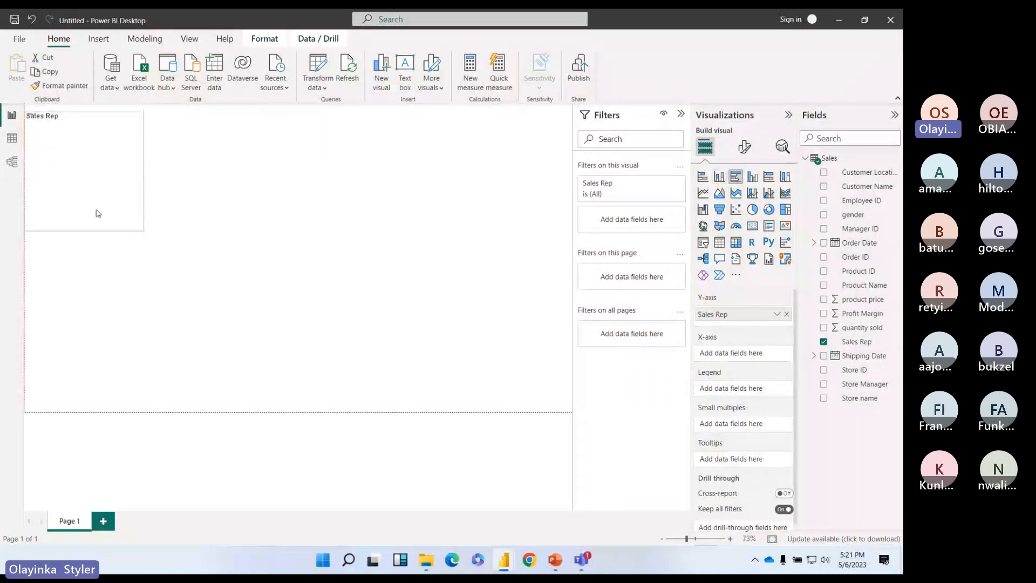
pyautogui.moveTo(98, 213); pyautogui.dragTo(114, 351)
pyautogui.moveTo(157, 306); pyautogui.dragTo(335, 307)
pyautogui.moveTo(862, 313); pyautogui.dragTo(755, 354)
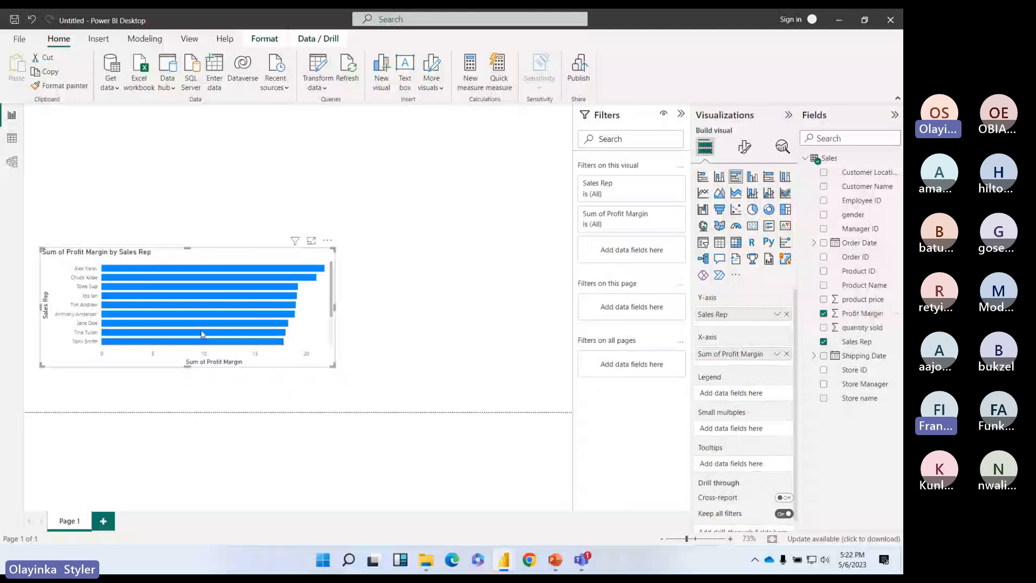
pyautogui.moveTo(188, 367); pyautogui.dragTo(188, 406)
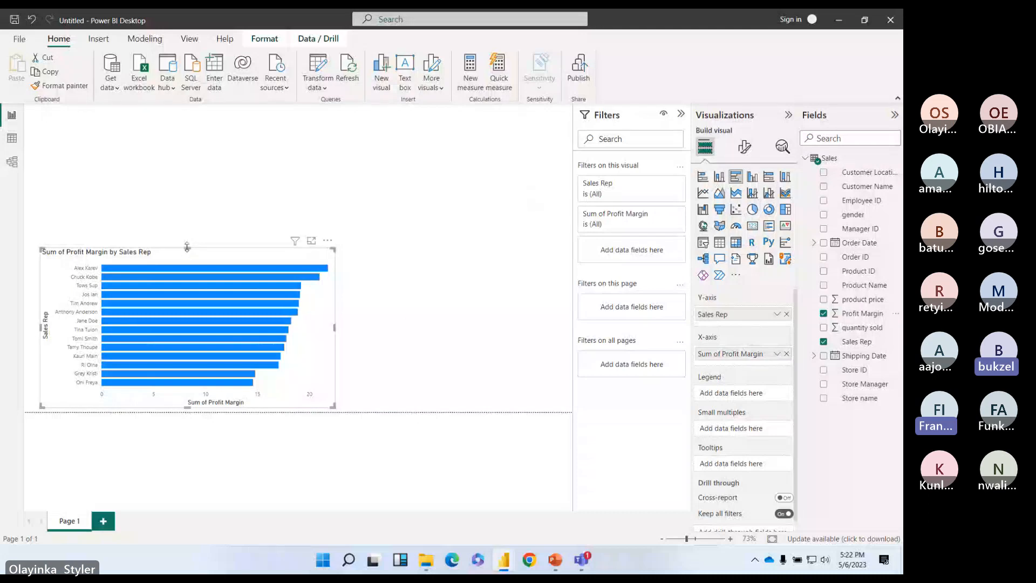
pyautogui.moveTo(187, 248); pyautogui.dragTo(189, 211)
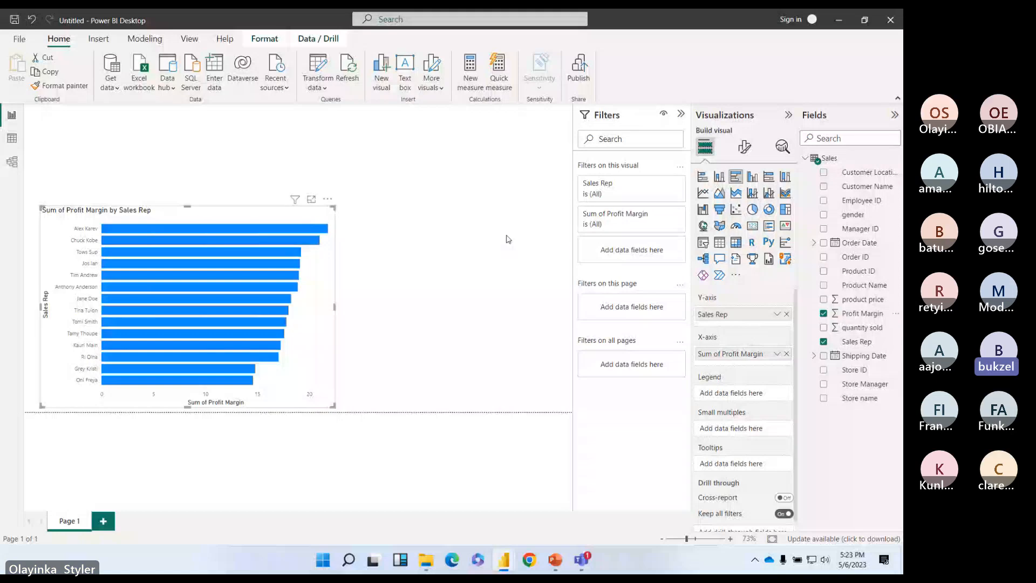
# Step: Reopen the Sales query in Power Query Editor through Transform data
pyautogui.click(317, 87)
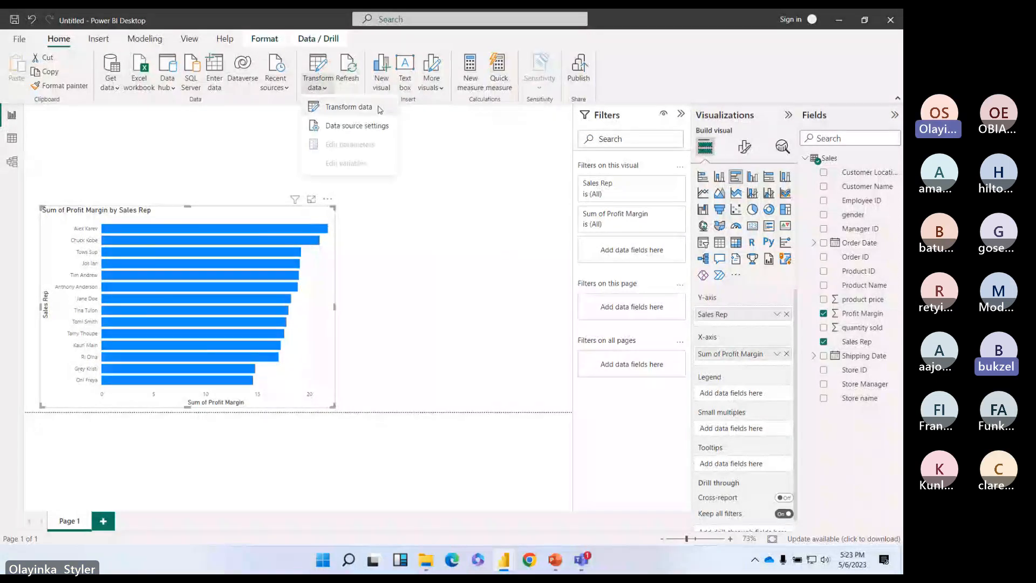
pyautogui.click(379, 107)
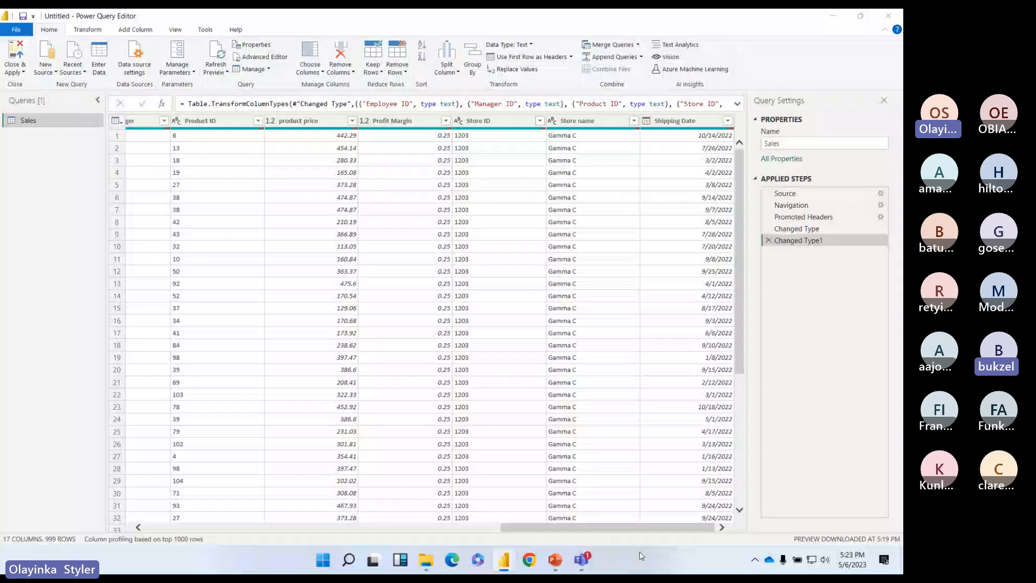
# Step: Select the Shipping Date column and bring up the Transform ribbon commands
pyautogui.click(691, 125)
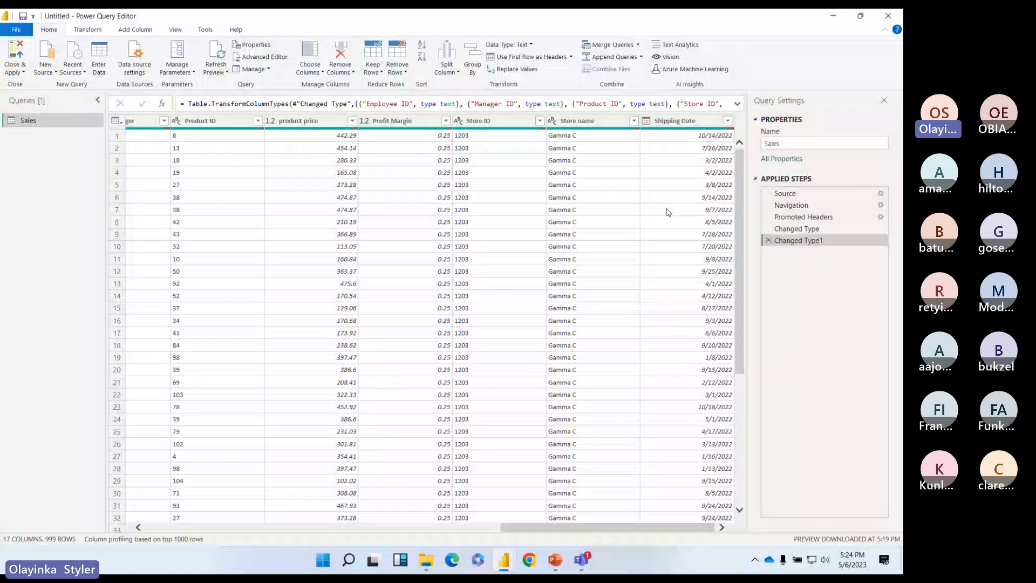
pyautogui.click(675, 122)
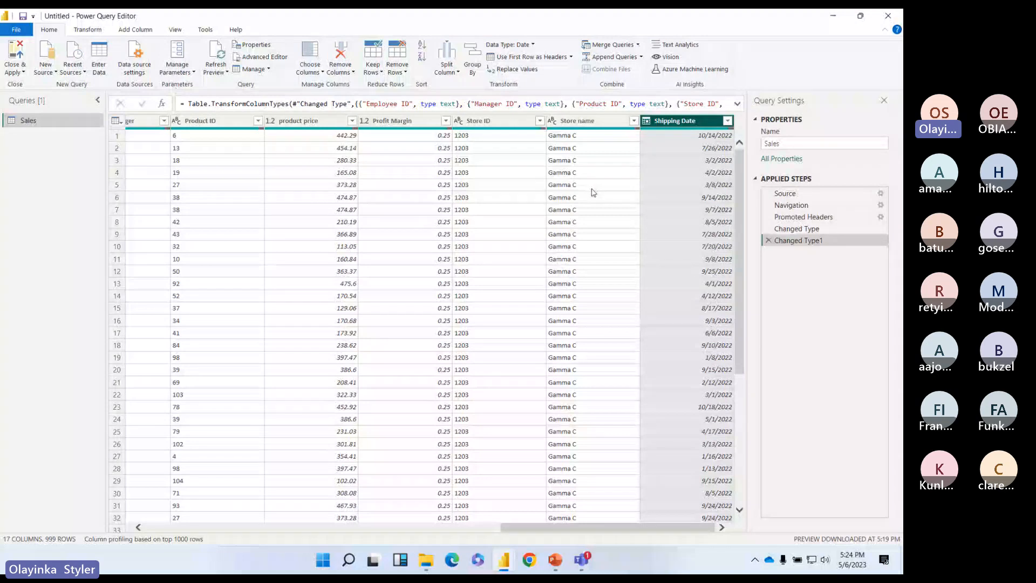
pyautogui.rightClick(665, 123)
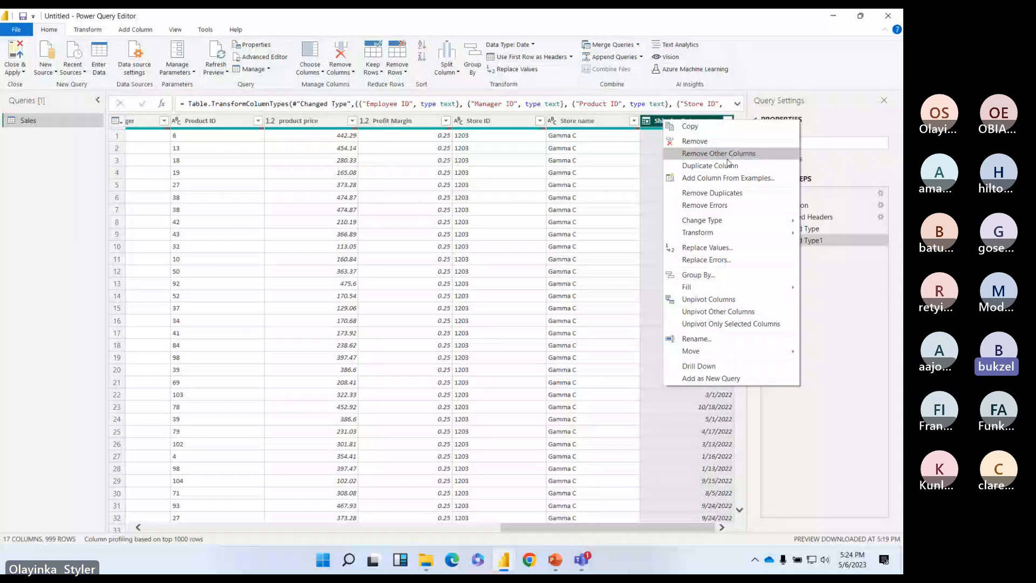
pyautogui.press('Escape')
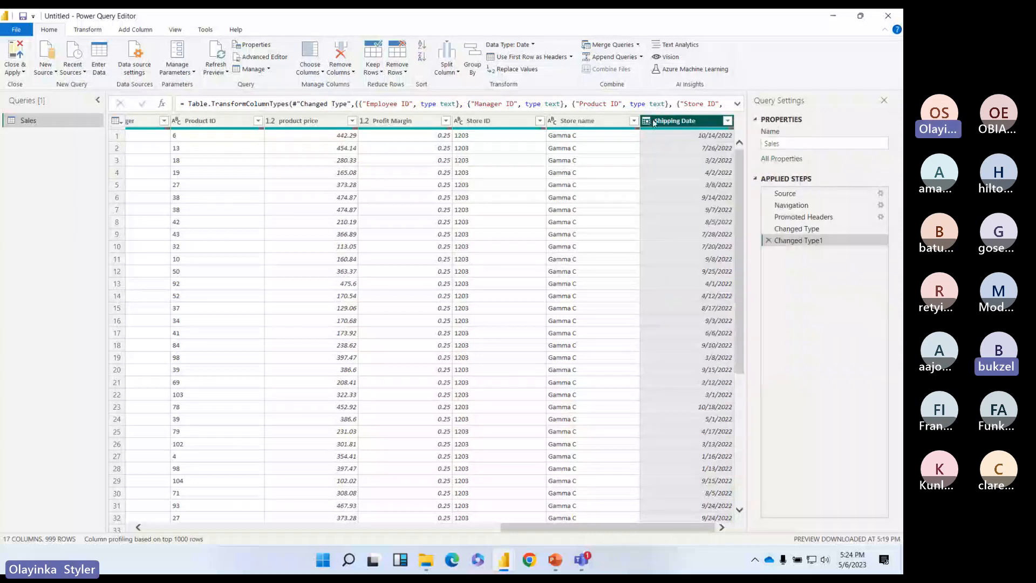
pyautogui.click(87, 30)
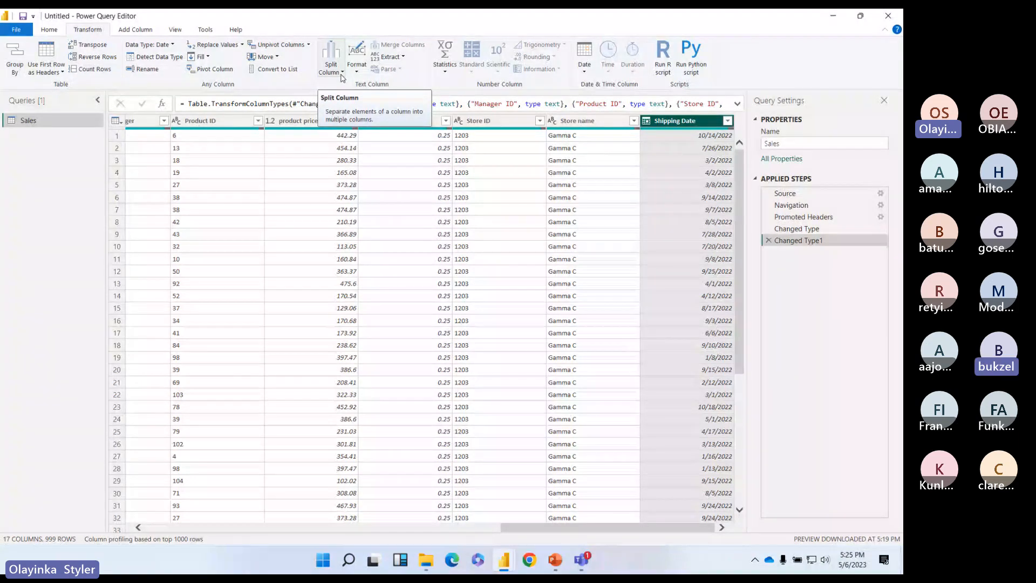
# Step: Set up a Split Column by Delimiter on Shipping Date using '/' at the left-most occurrence
pyautogui.click(342, 75)
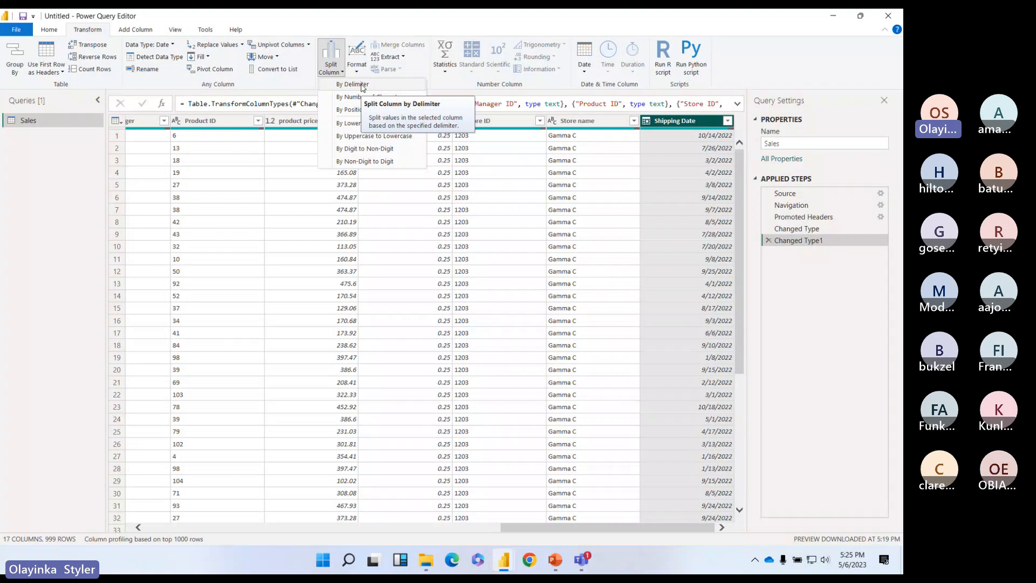
pyautogui.click(362, 86)
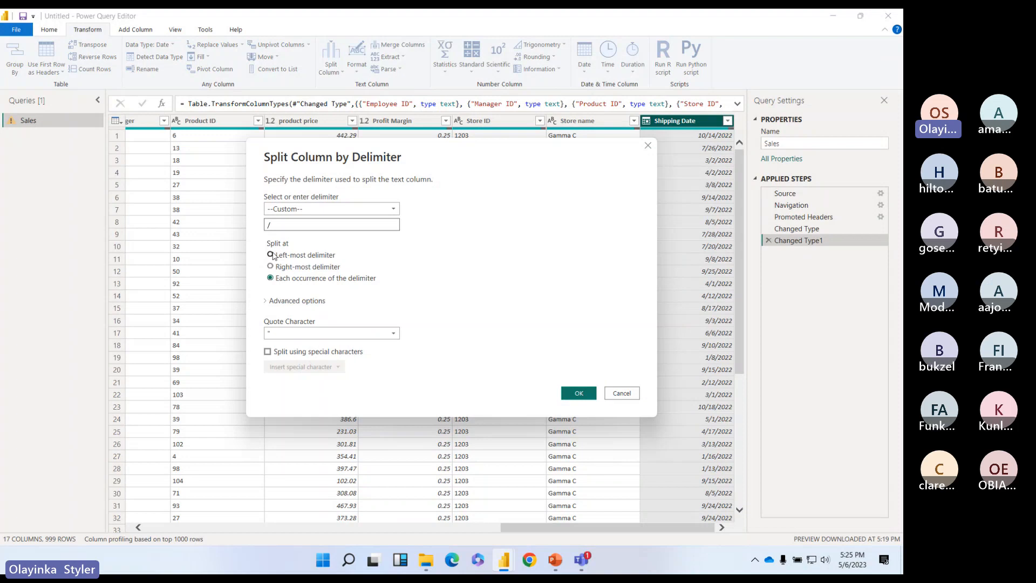
pyautogui.click(271, 255)
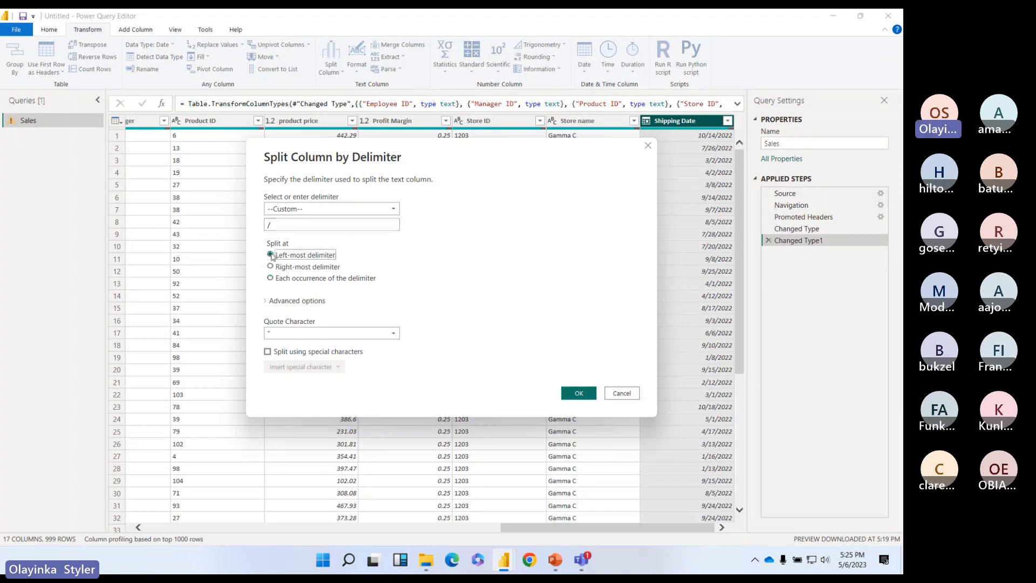
pyautogui.click(271, 278)
pyautogui.click(271, 255)
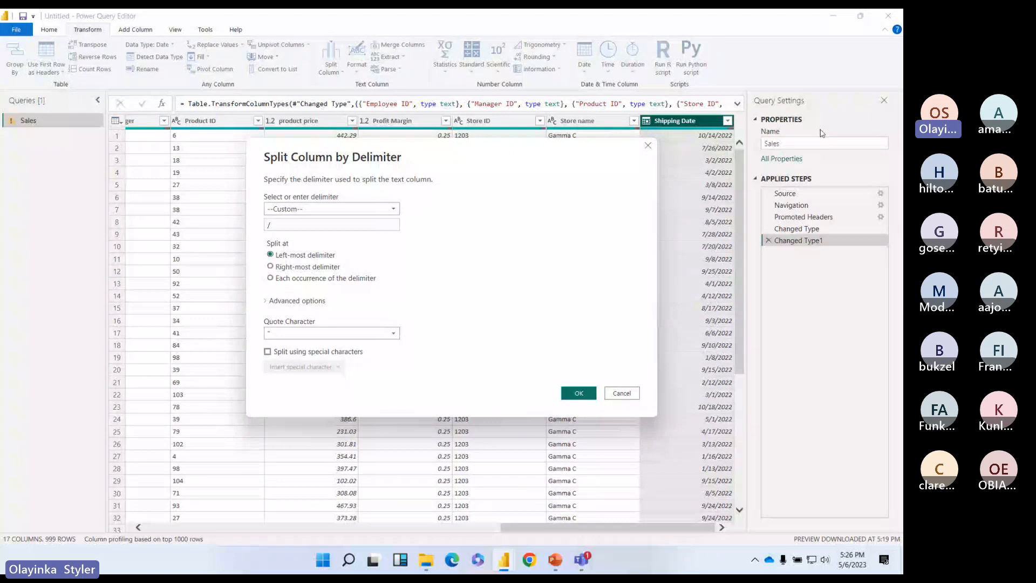
pyautogui.press('Down')
pyautogui.click(271, 278)
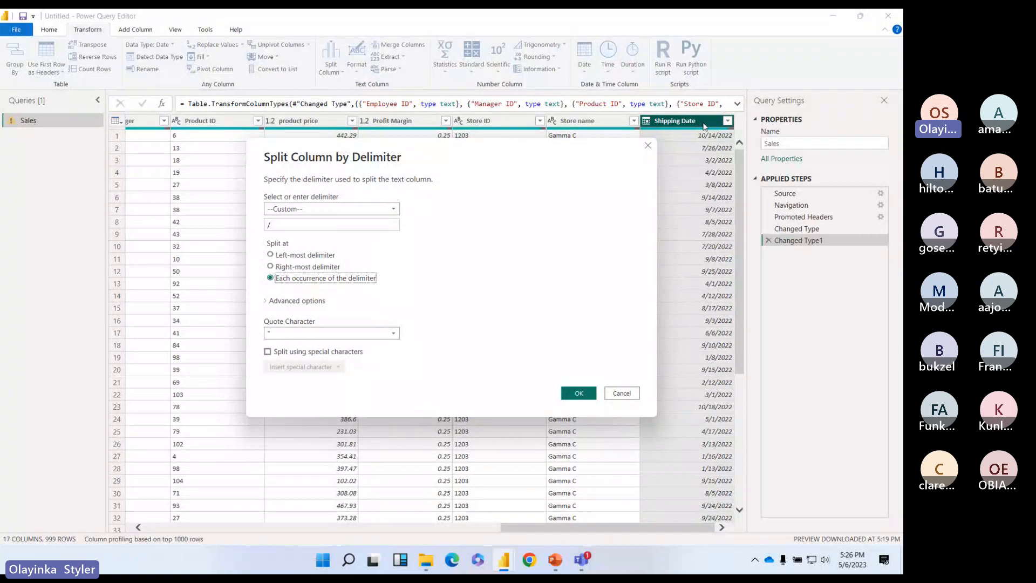
pyautogui.click(271, 254)
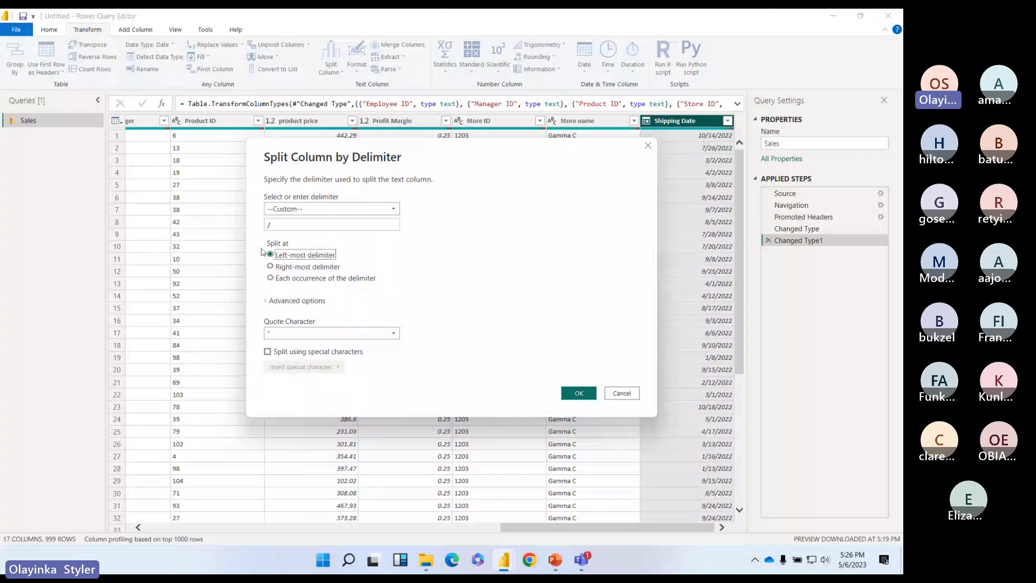
pyautogui.click(381, 229)
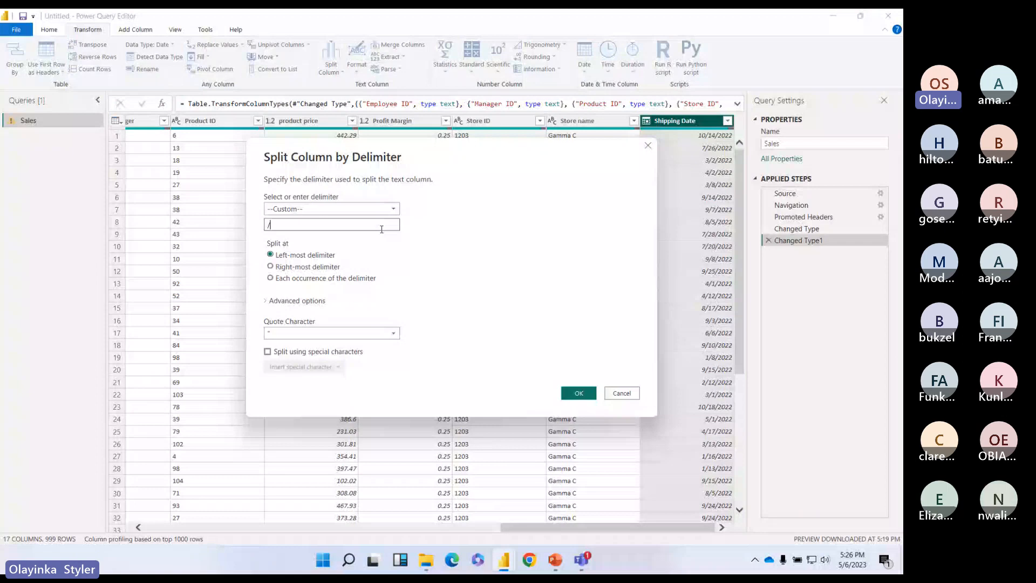
# Step: Apply the split and try renaming the Shipping Date.1 and Shipping Date.2 columns
pyautogui.click(578, 393)
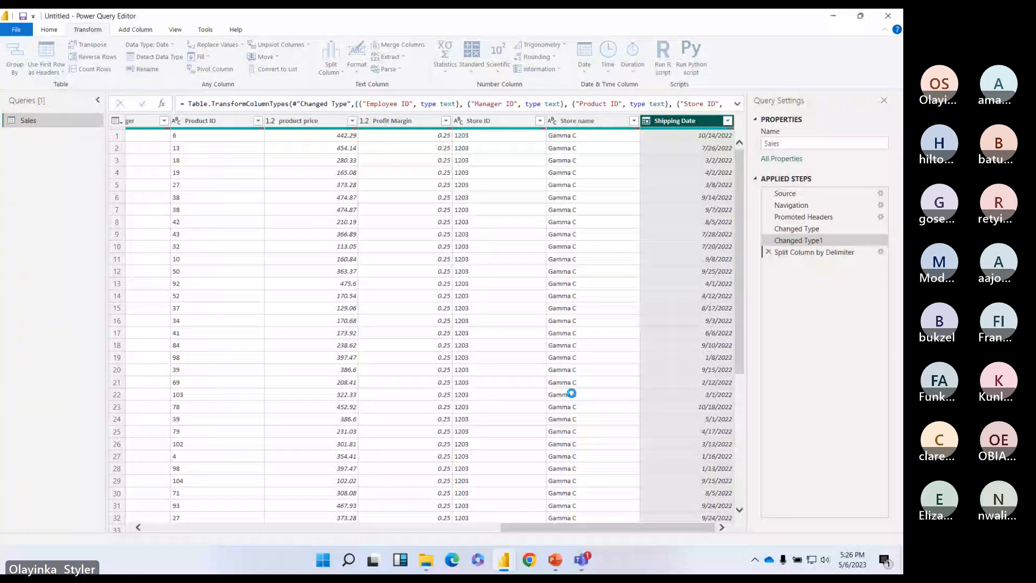
pyautogui.moveTo(639, 527); pyautogui.dragTo(715, 530)
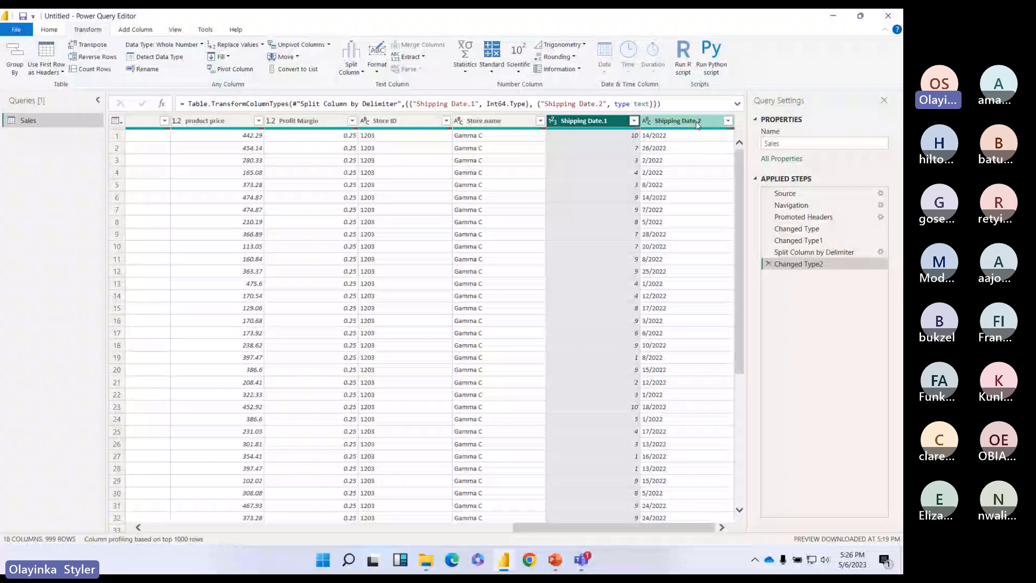
pyautogui.doubleClick(609, 122)
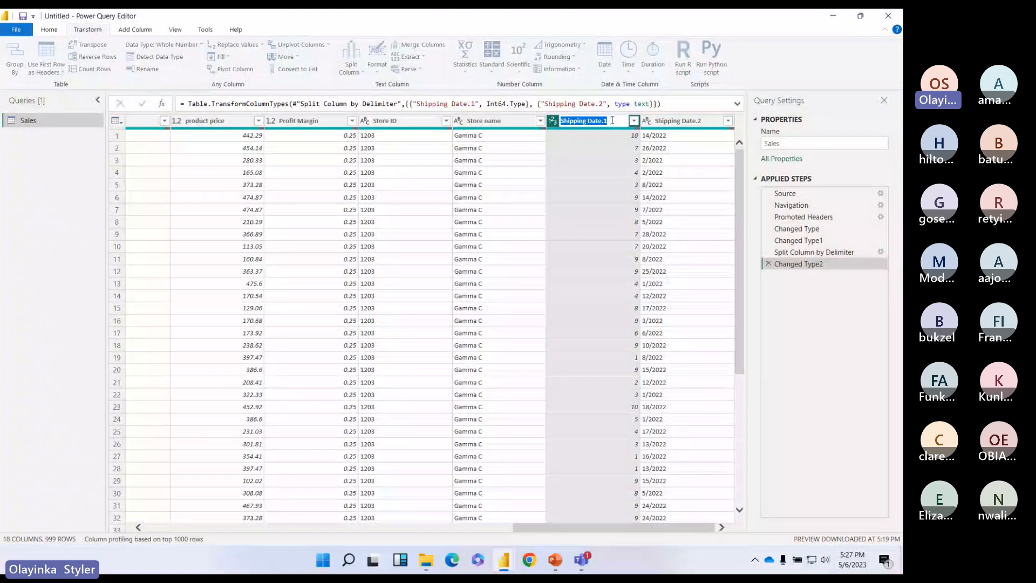
pyautogui.doubleClick(705, 121)
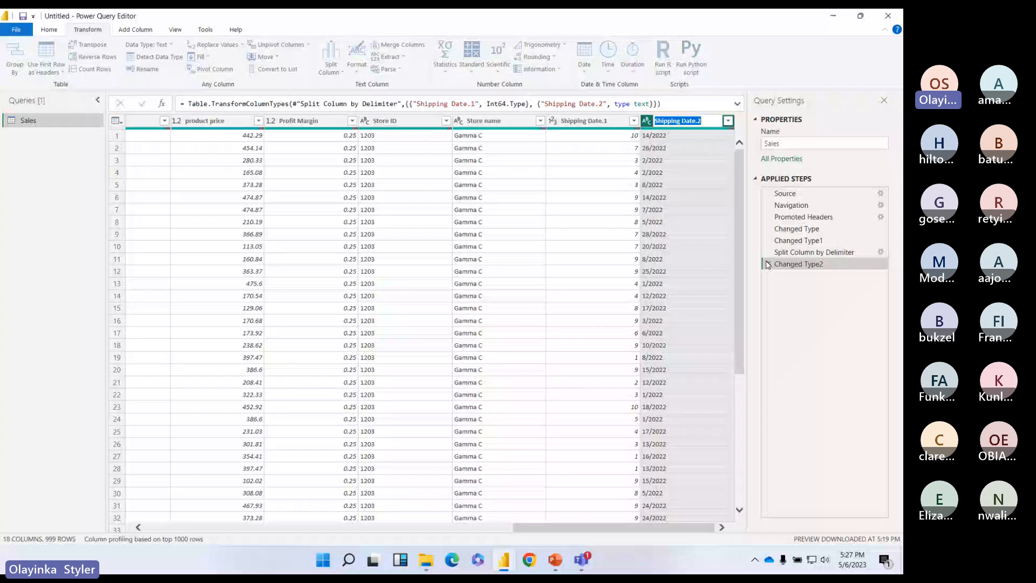
pyautogui.click(615, 123)
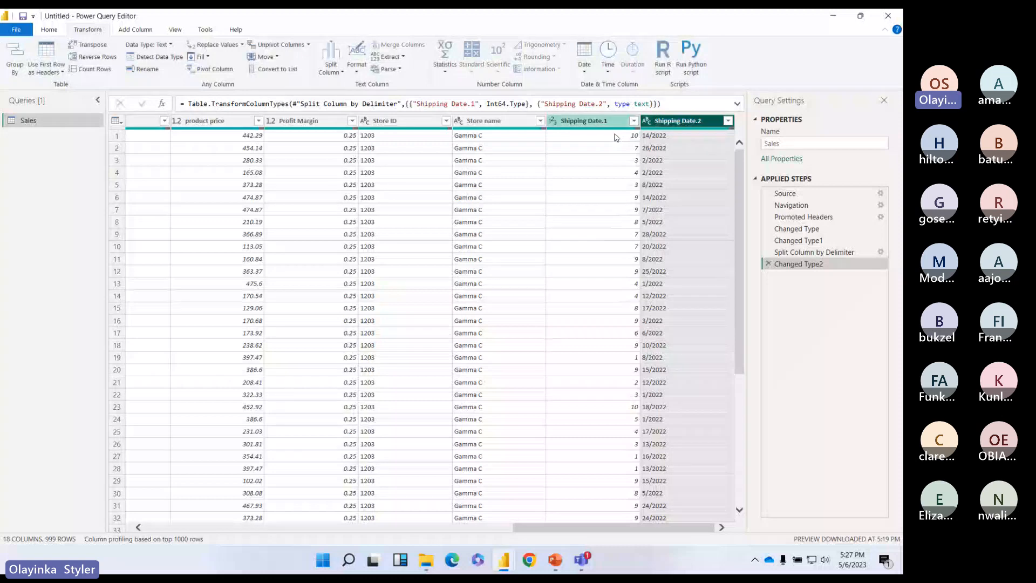
# Step: Delete the Split Column by Delimiter and Changed Type2 steps, restoring a single Shipping Date column
pyautogui.click(768, 252)
pyautogui.click(510, 306)
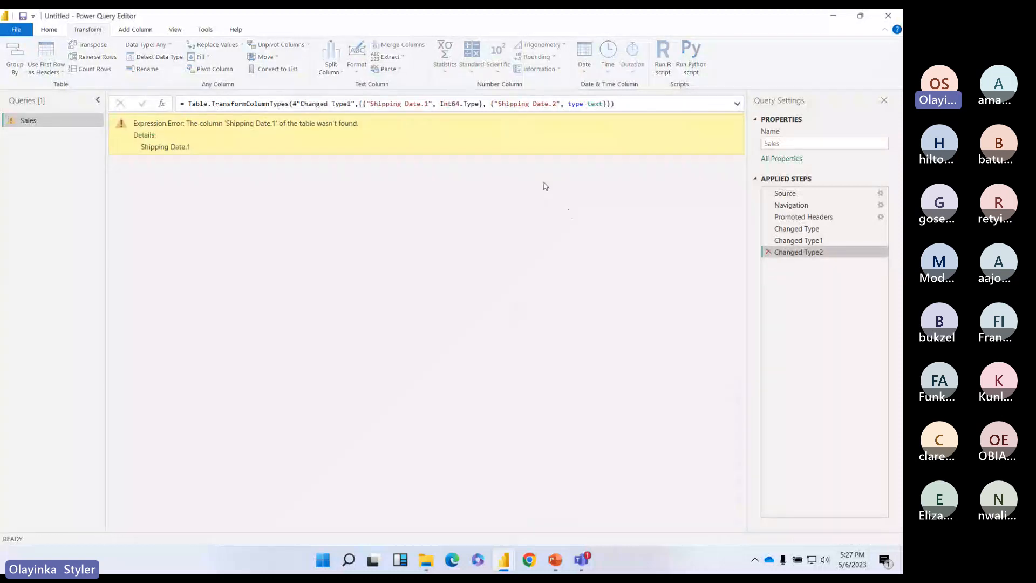
pyautogui.click(768, 252)
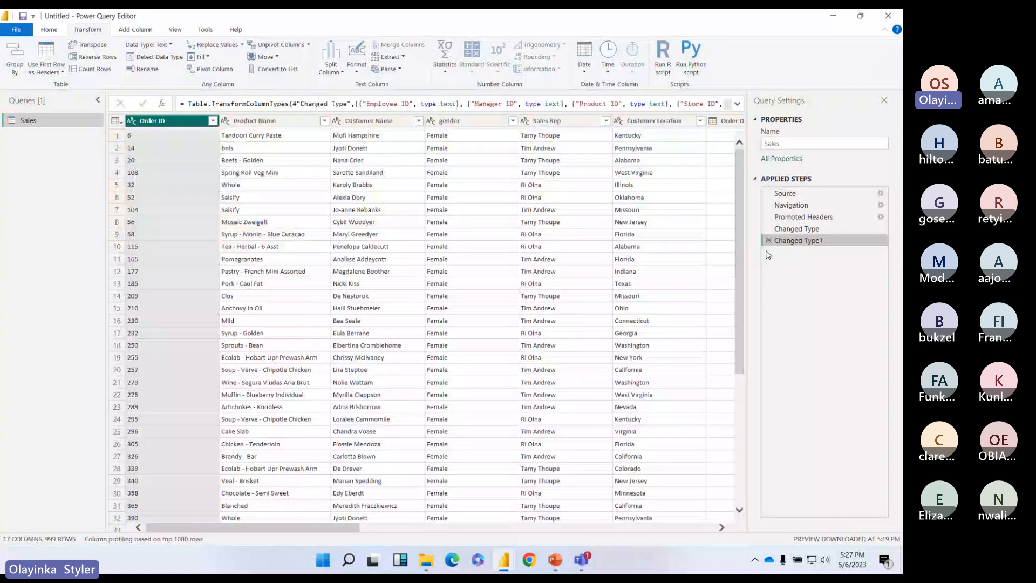
pyautogui.moveTo(319, 528); pyautogui.dragTo(796, 524)
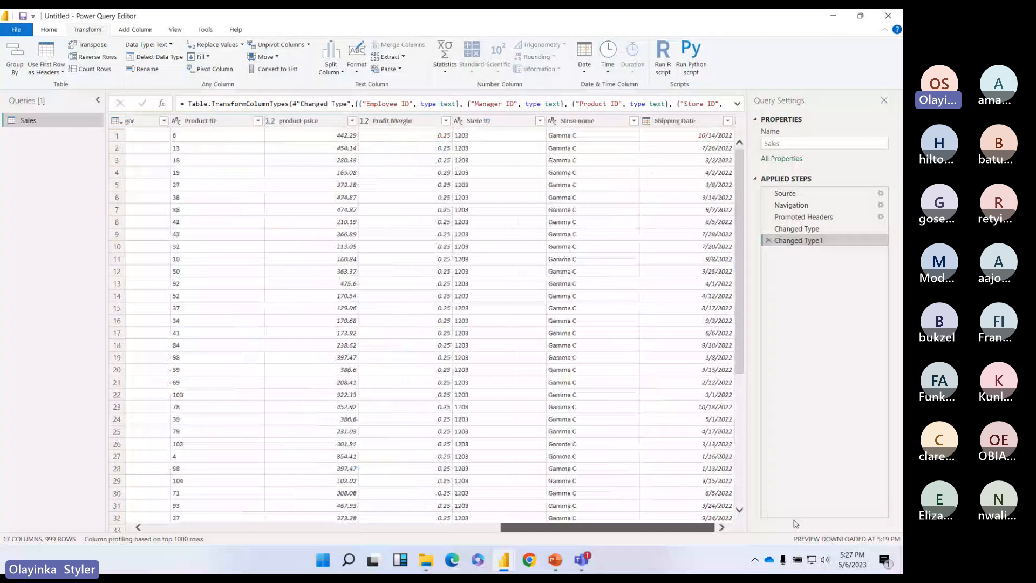
pyautogui.click(49, 30)
pyautogui.click(15, 69)
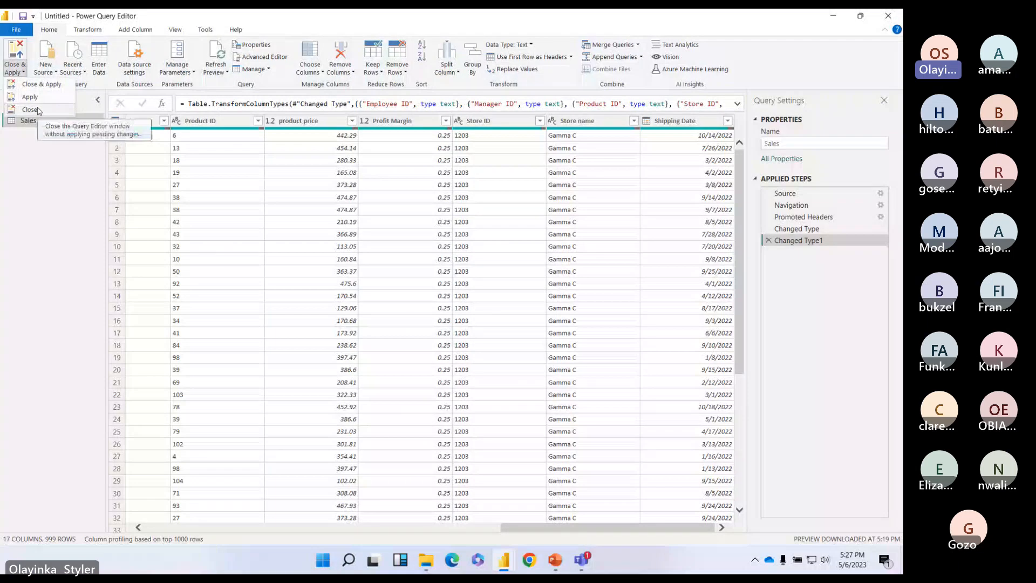
# Step: Close Power Query Editor without applying changes, then make the Profit Margin chart slightly taller and wider
pyautogui.click(39, 111)
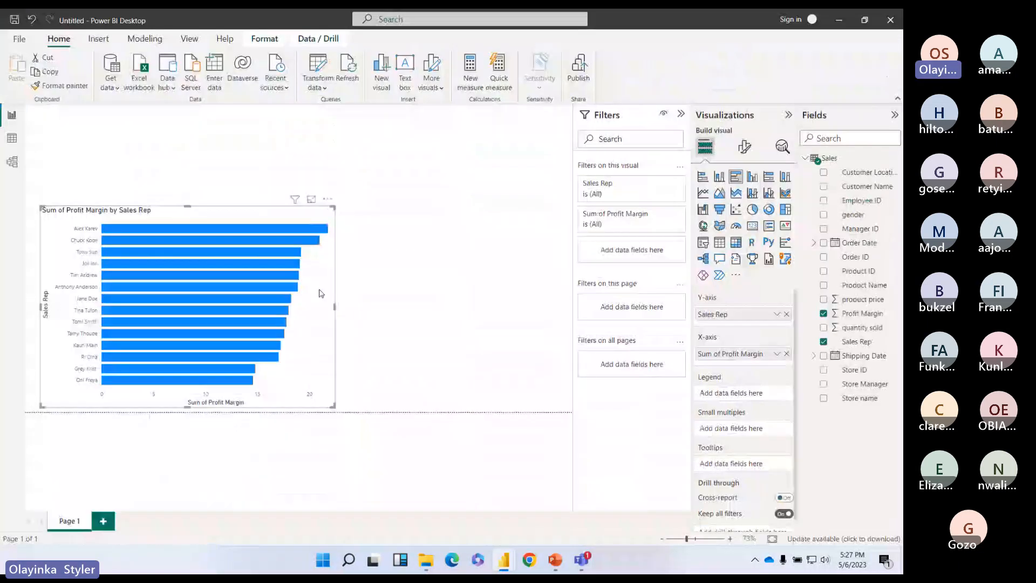
pyautogui.moveTo(334, 306); pyautogui.dragTo(352, 307)
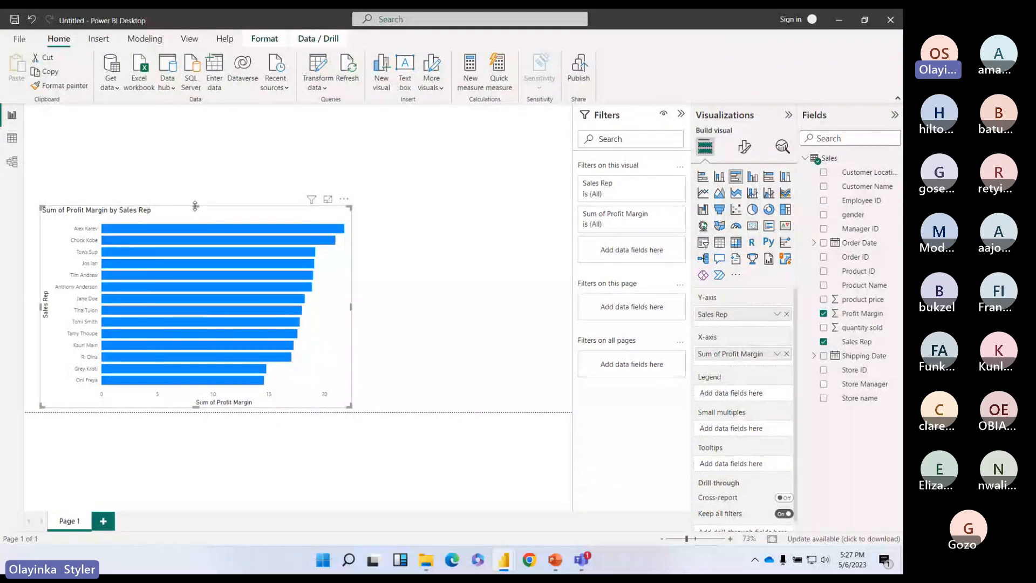
pyautogui.moveTo(195, 206); pyautogui.dragTo(196, 203)
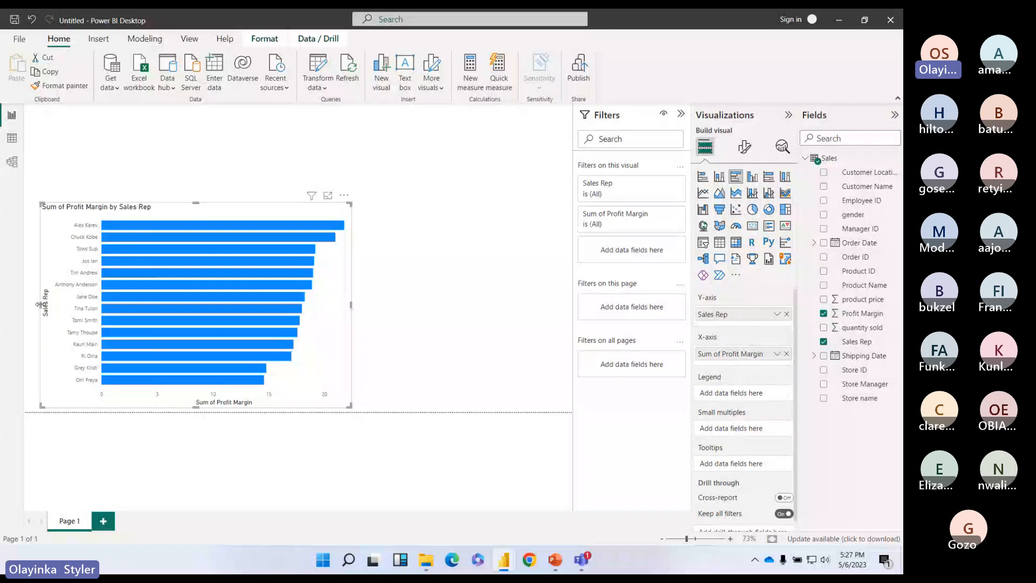
pyautogui.moveTo(40, 304); pyautogui.dragTo(31, 305)
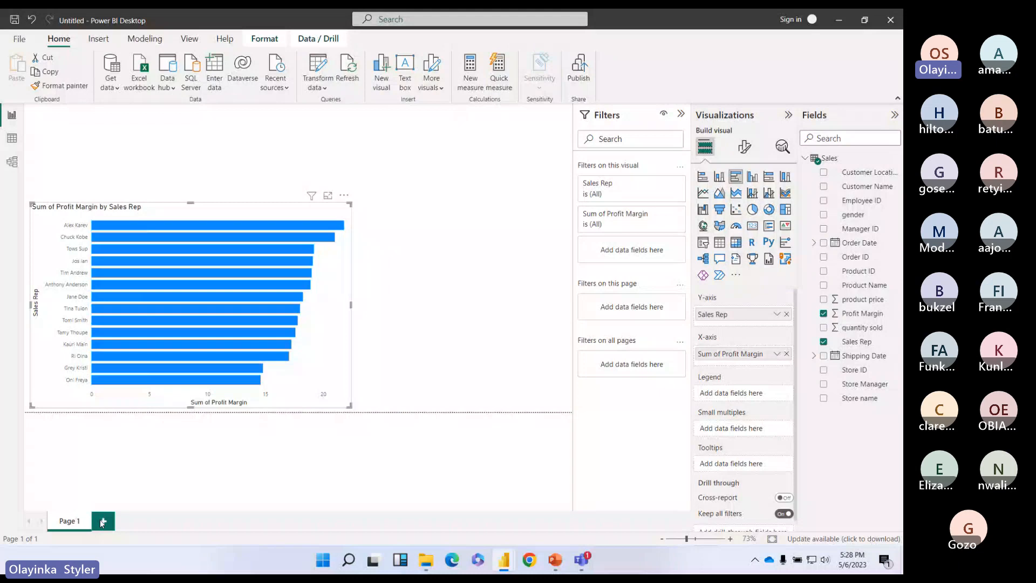
# Step: Add Page 2 with a clustered bar chart of Sum of quantity sold by Sales Rep
pyautogui.click(100, 522)
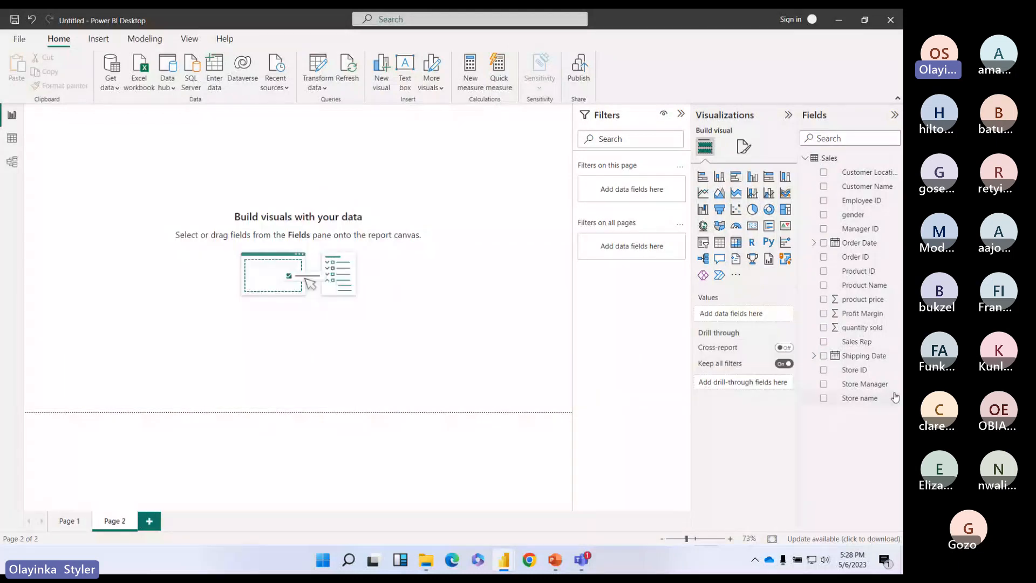
pyautogui.click(68, 520)
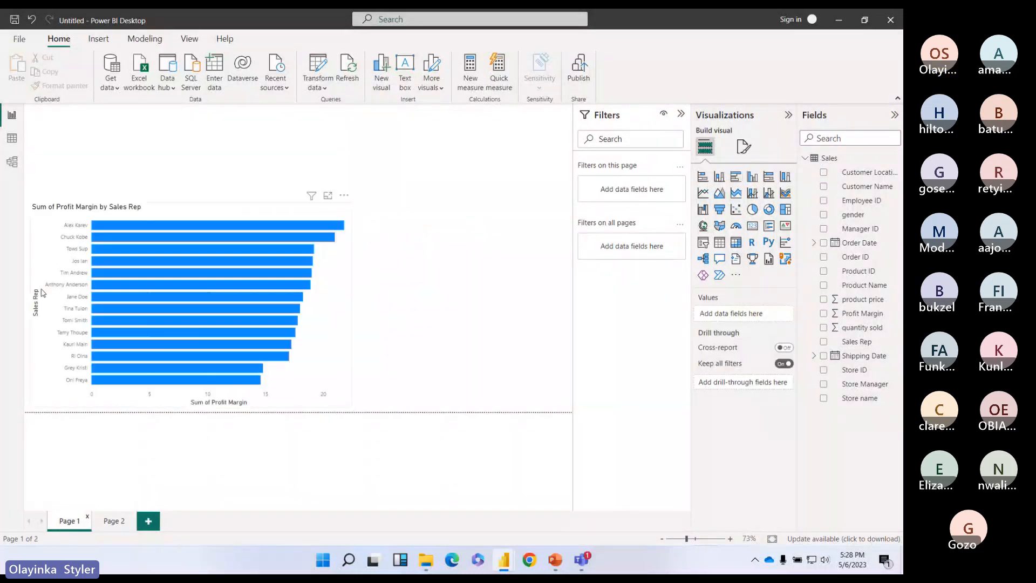
pyautogui.click(196, 211)
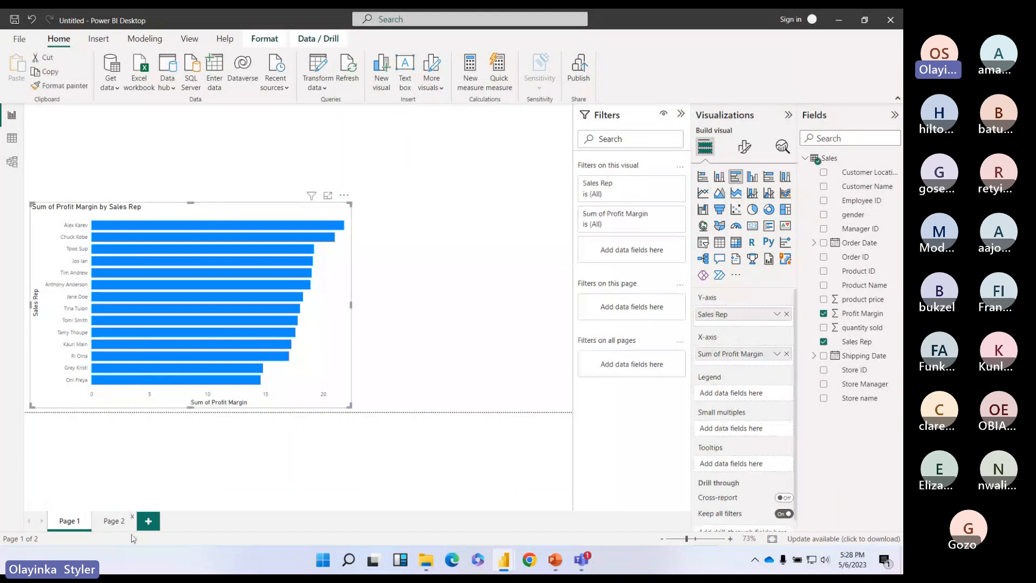
pyautogui.click(114, 521)
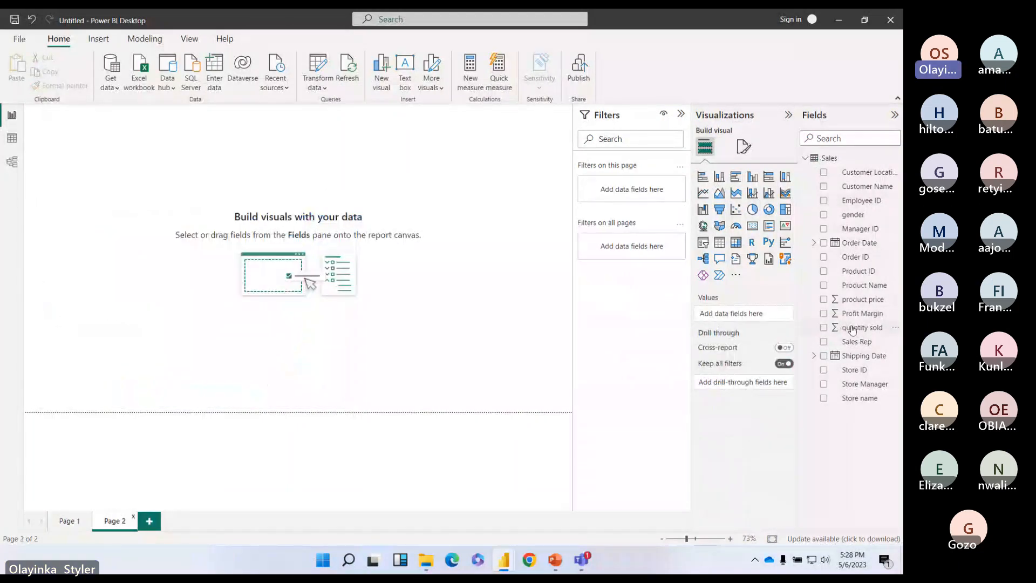
pyautogui.moveTo(852, 331); pyautogui.dragTo(729, 315)
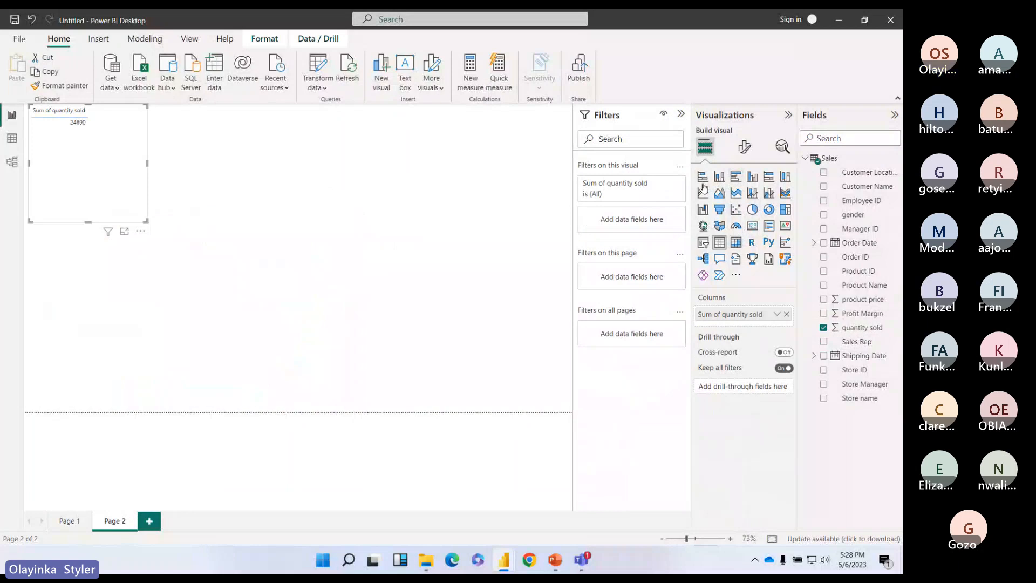
pyautogui.click(736, 176)
pyautogui.moveTo(86, 162); pyautogui.dragTo(103, 335)
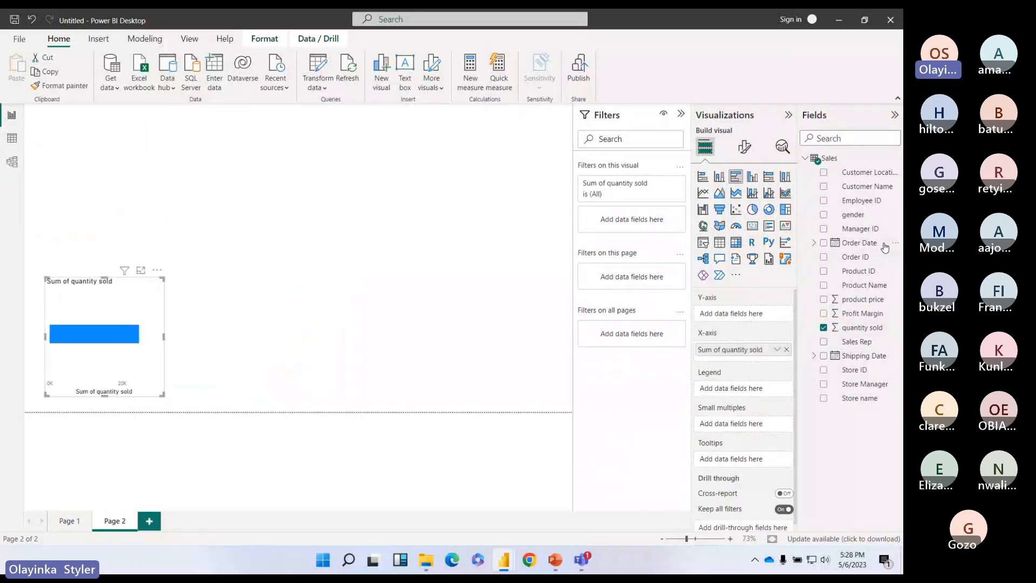
pyautogui.moveTo(857, 341); pyautogui.dragTo(757, 315)
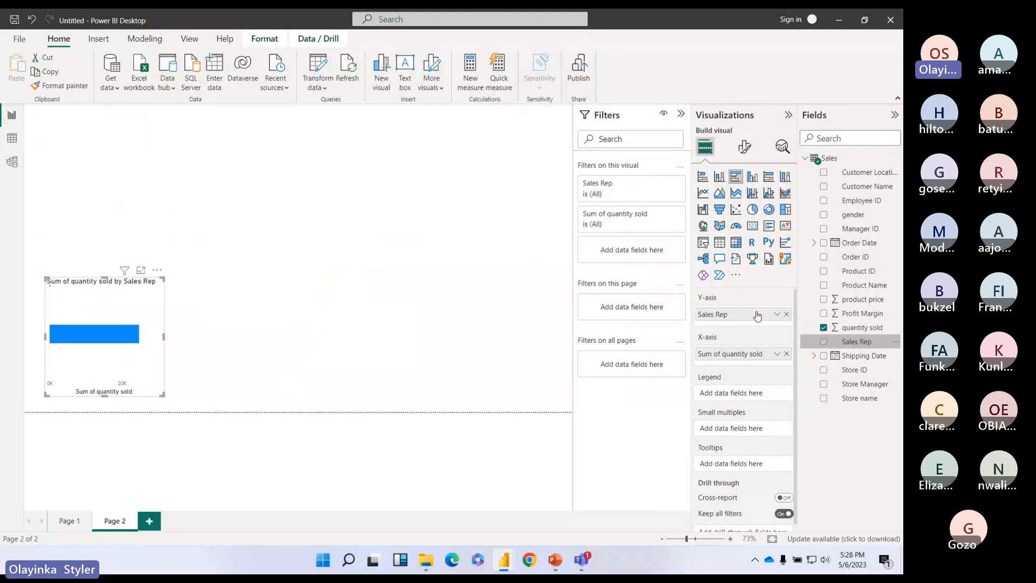
# Step: Enlarge the quantity sold chart taller and wider so all fourteen sales reps are listed
pyautogui.click(167, 340)
pyautogui.click(162, 340)
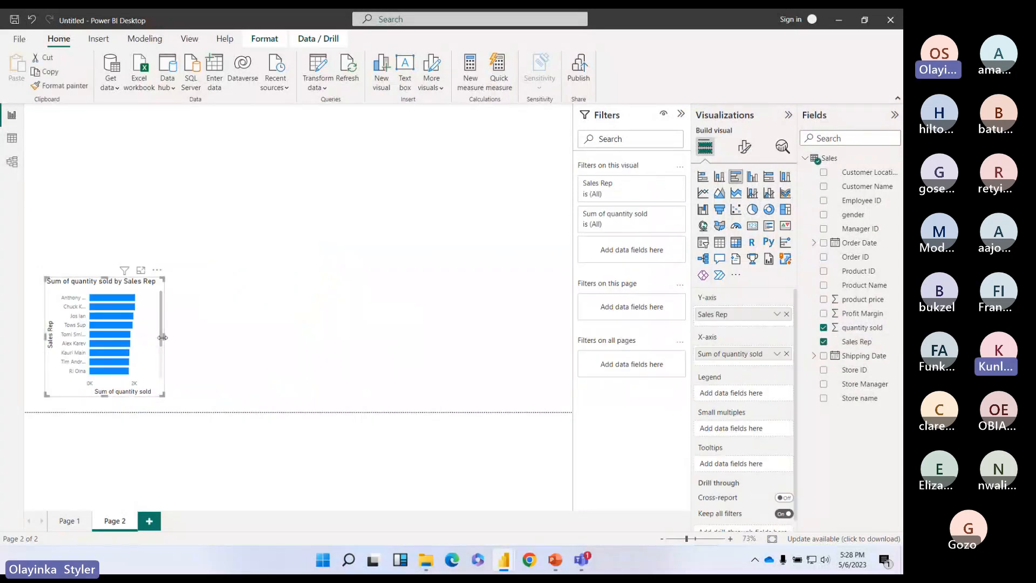
pyautogui.moveTo(161, 339); pyautogui.dragTo(370, 371)
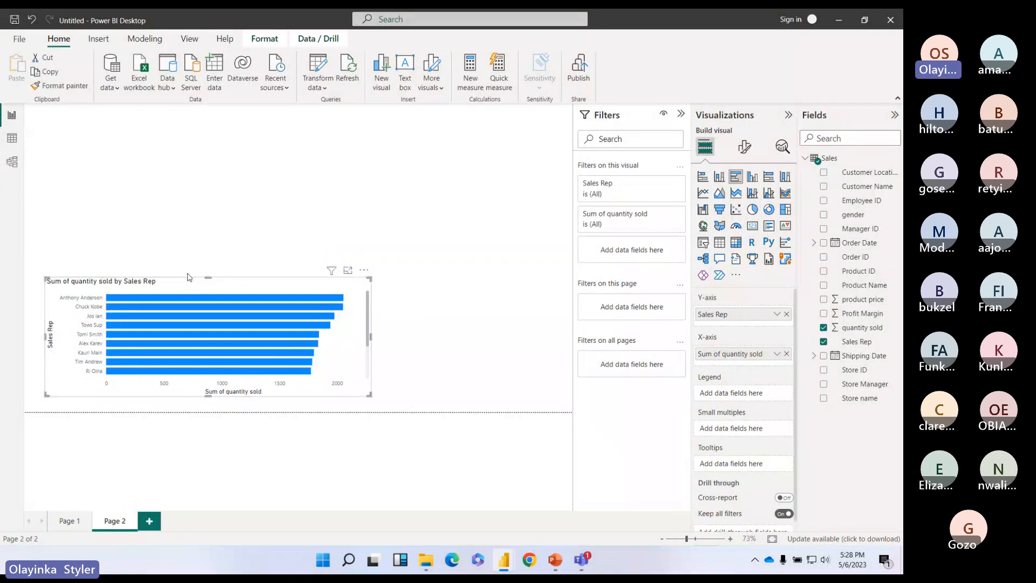
pyautogui.moveTo(208, 276); pyautogui.dragTo(215, 209)
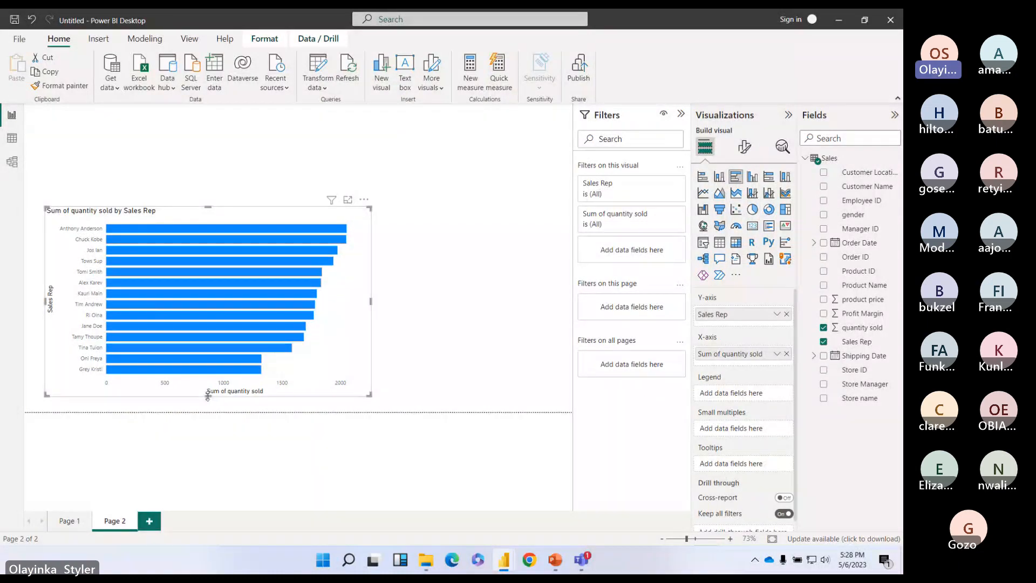
pyautogui.moveTo(208, 395); pyautogui.dragTo(209, 403)
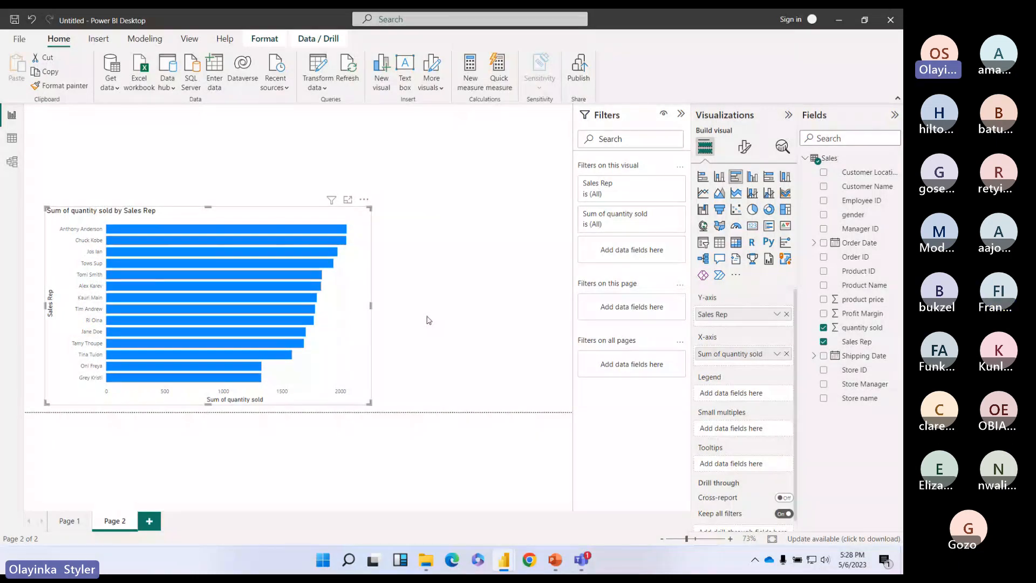
pyautogui.moveTo(583, 561)
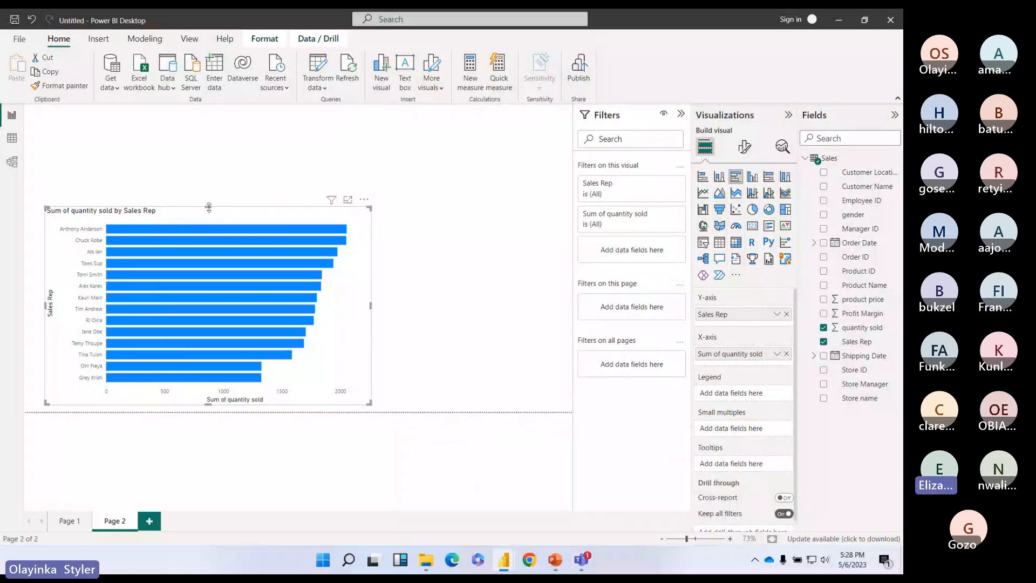
pyautogui.moveTo(209, 207); pyautogui.dragTo(208, 197)
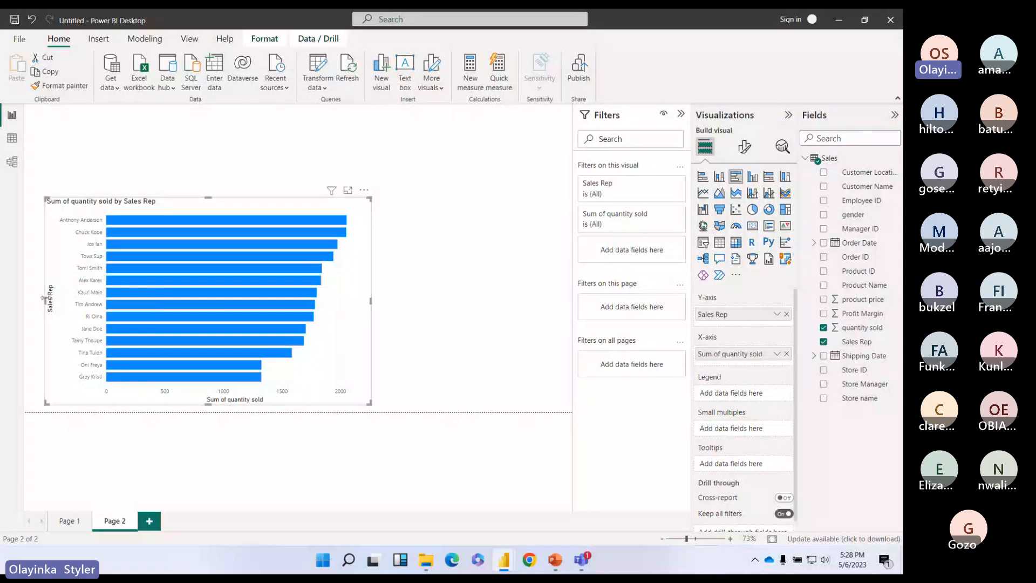
pyautogui.moveTo(44, 298); pyautogui.dragTo(36, 298)
pyautogui.moveTo(370, 299); pyautogui.dragTo(380, 299)
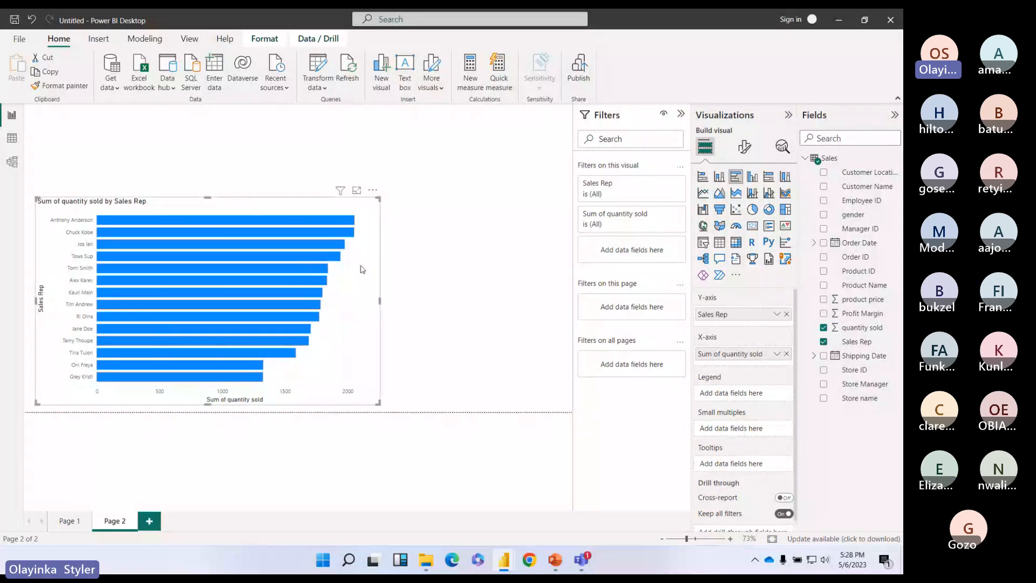
# Step: Insert an empty slicer on Page 1 and shrink it above the Profit Margin chart
pyautogui.click(69, 521)
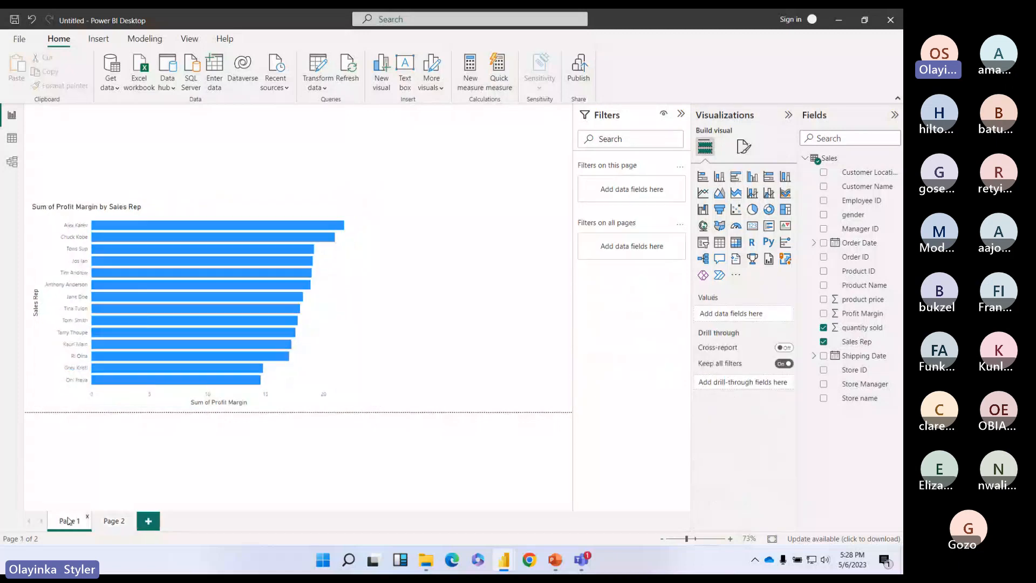
pyautogui.click(112, 522)
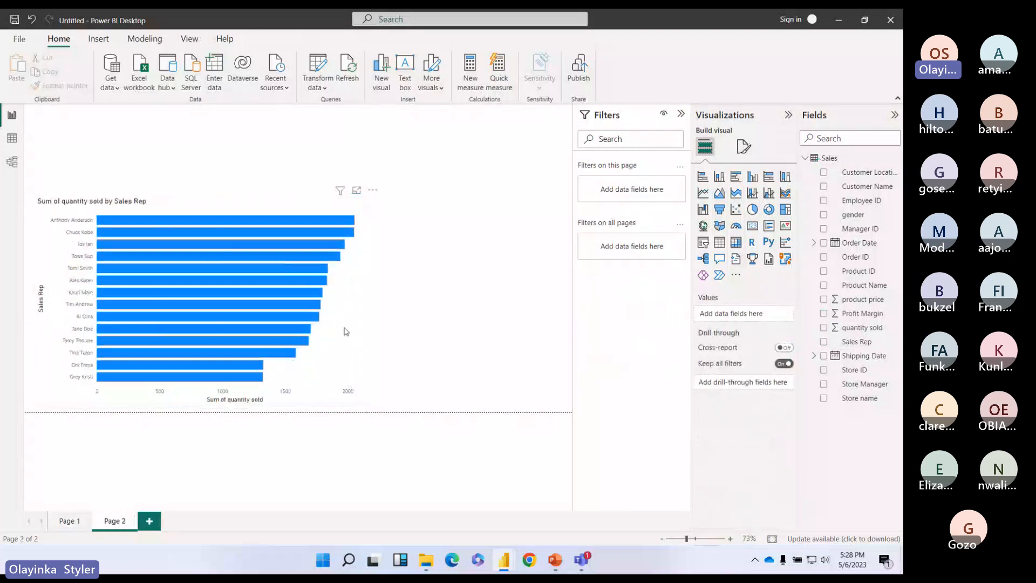
pyautogui.click(62, 527)
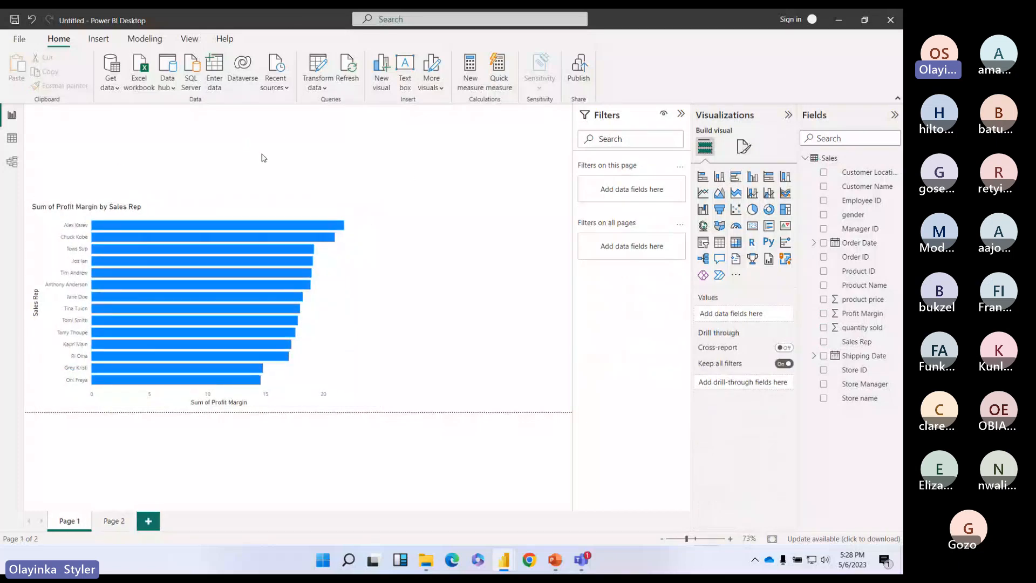
pyautogui.click(702, 242)
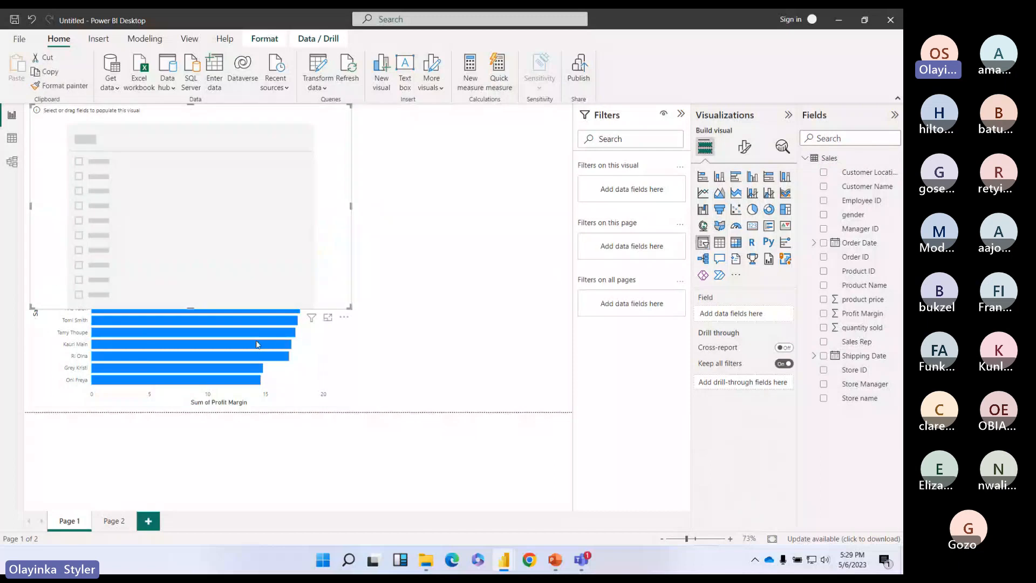
pyautogui.moveTo(191, 308); pyautogui.dragTo(181, 152)
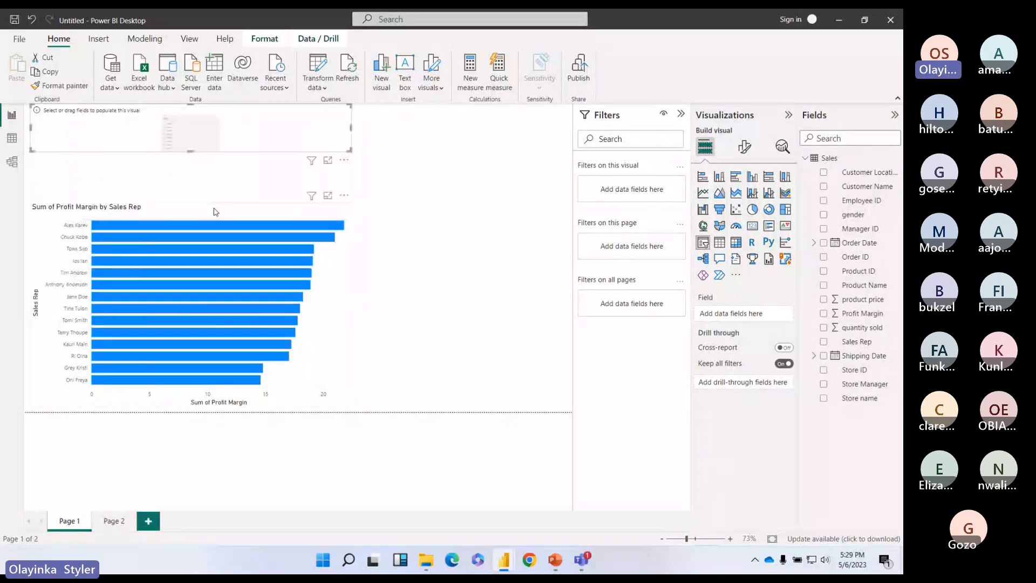
# Step: Turn on a visual border for the Profit Margin chart, then go to Page 2's quantity chart
pyautogui.click(215, 212)
pyautogui.click(744, 146)
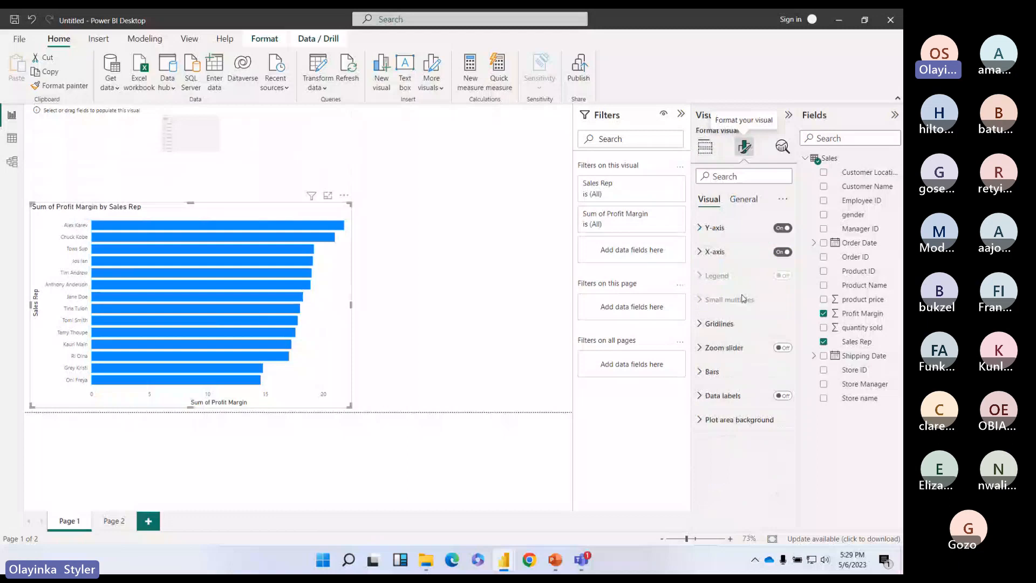
pyautogui.click(743, 199)
pyautogui.click(716, 276)
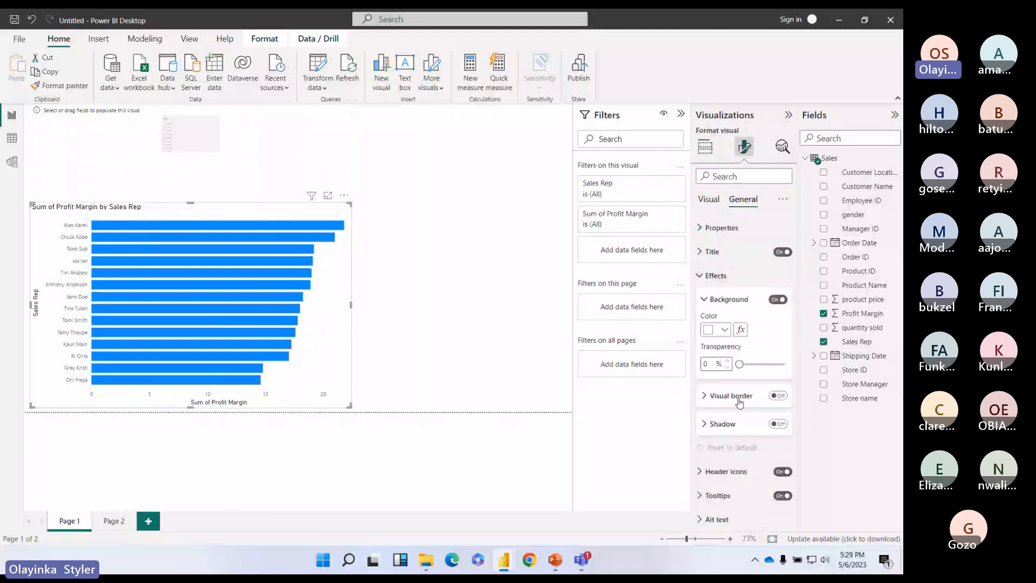
pyautogui.click(782, 396)
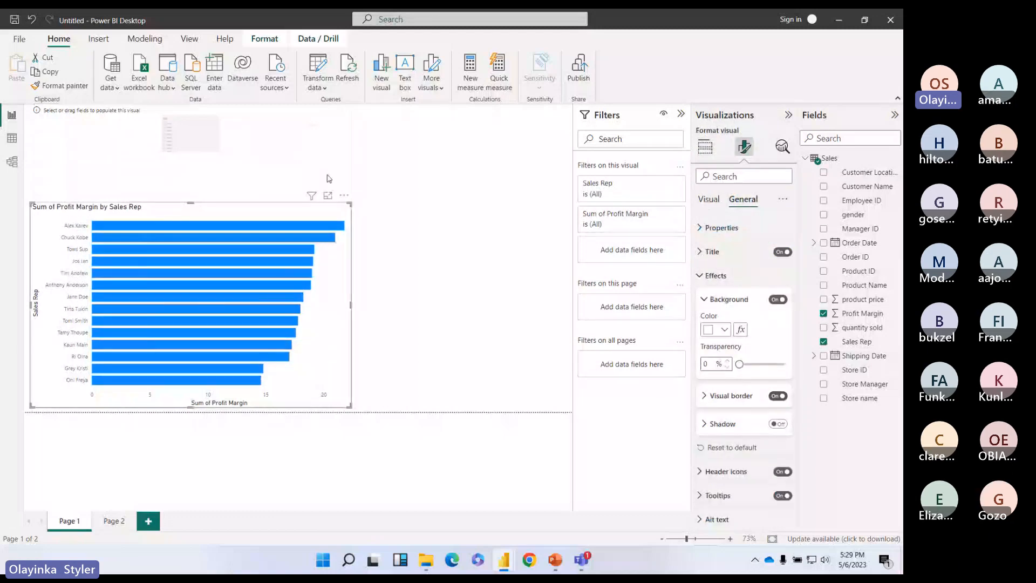
pyautogui.click(320, 158)
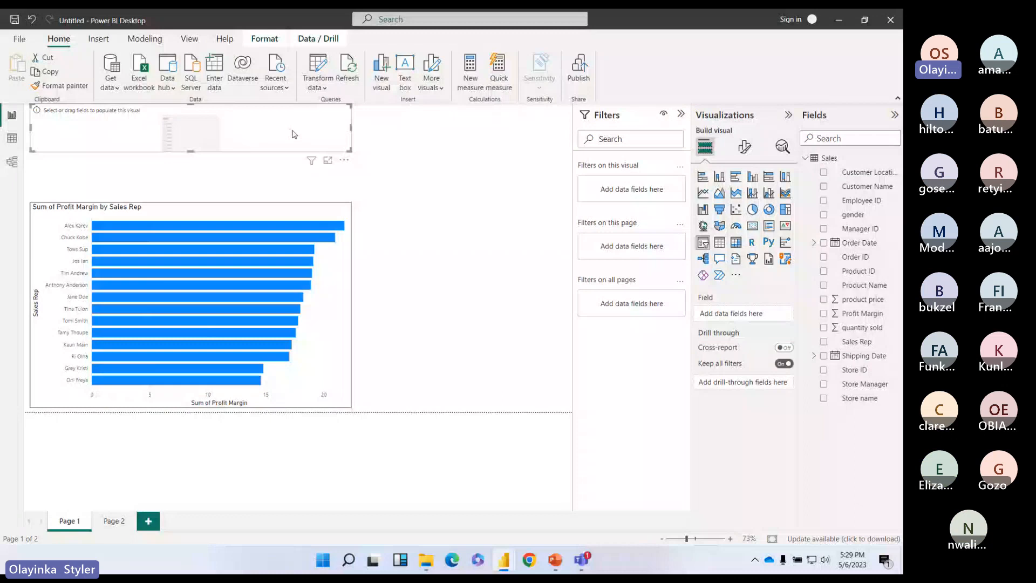
pyautogui.click(114, 521)
pyautogui.click(293, 360)
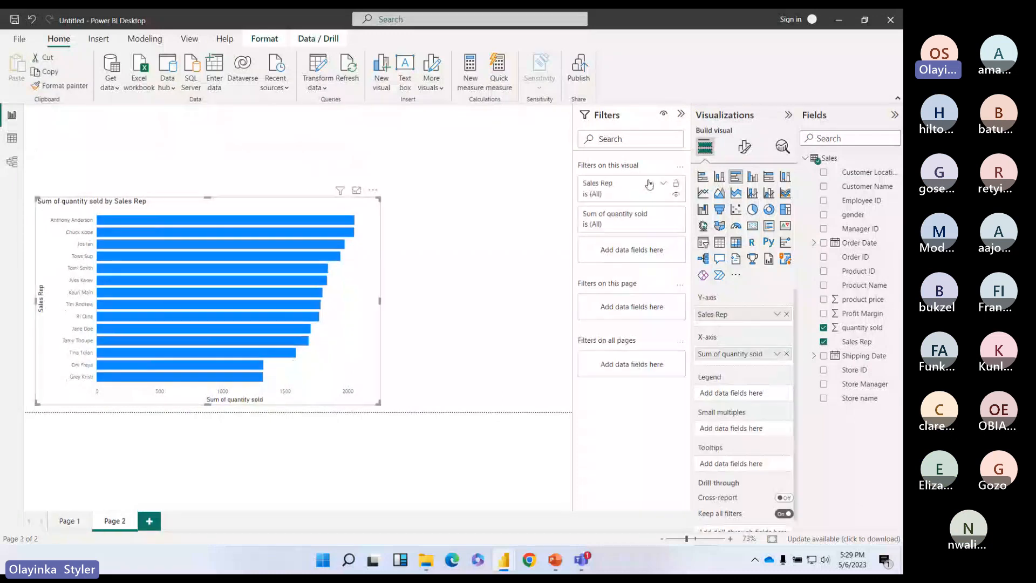
# Step: Open the quantity chart's Effects settings, then return to Page 1's empty slicer
pyautogui.click(744, 147)
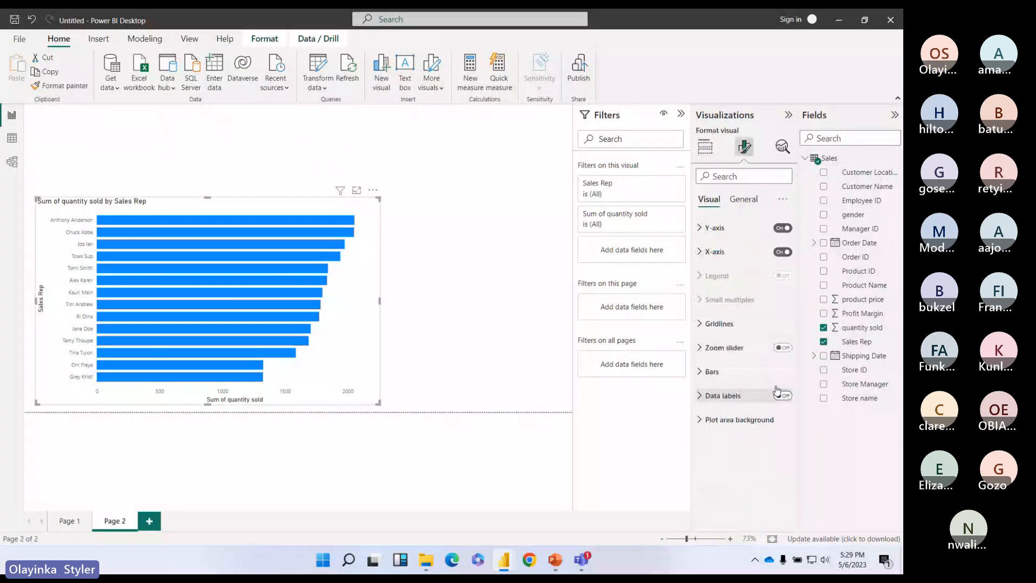
pyautogui.click(739, 203)
pyautogui.click(703, 274)
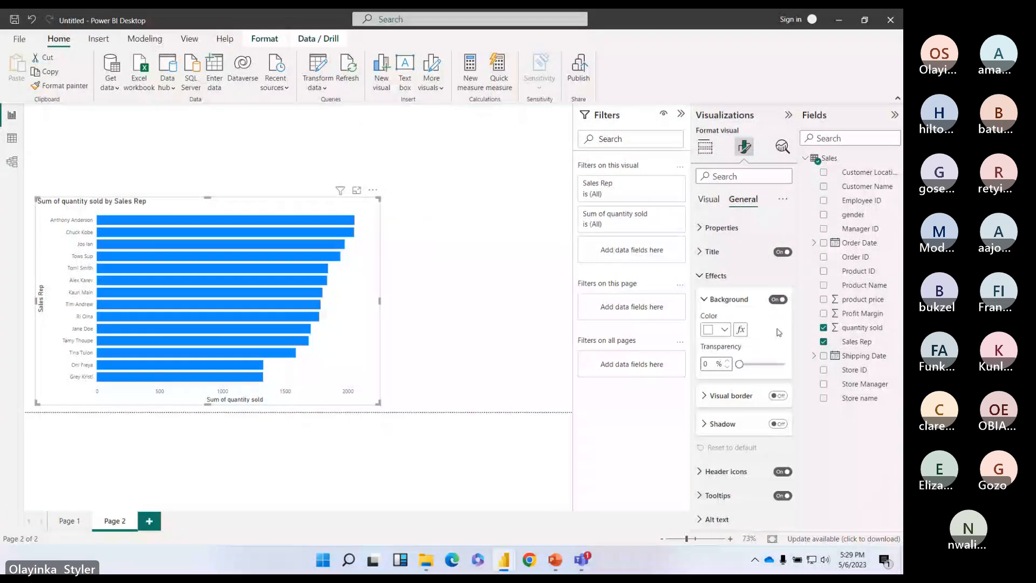
pyautogui.click(788, 115)
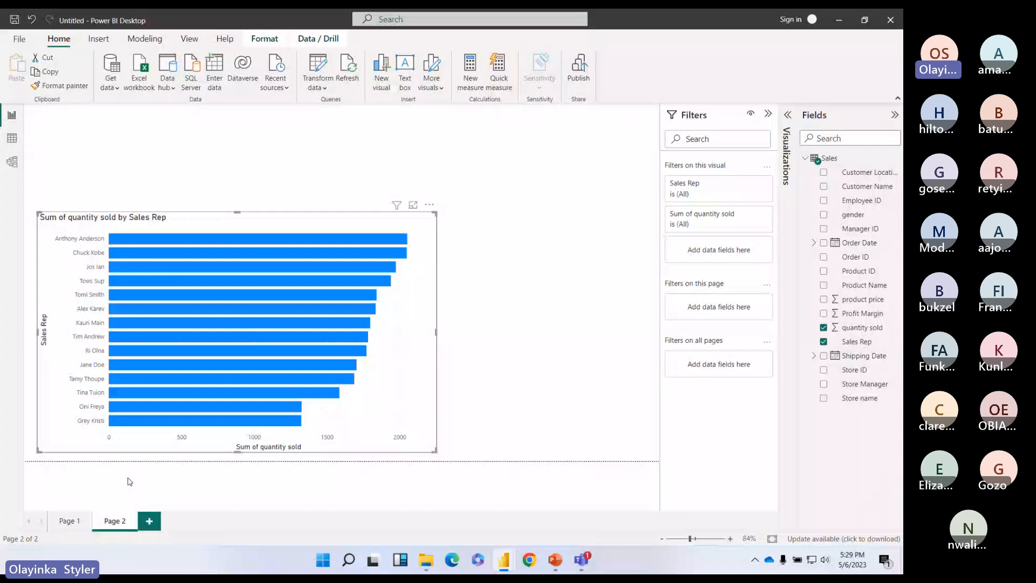
pyautogui.click(67, 525)
pyautogui.click(307, 148)
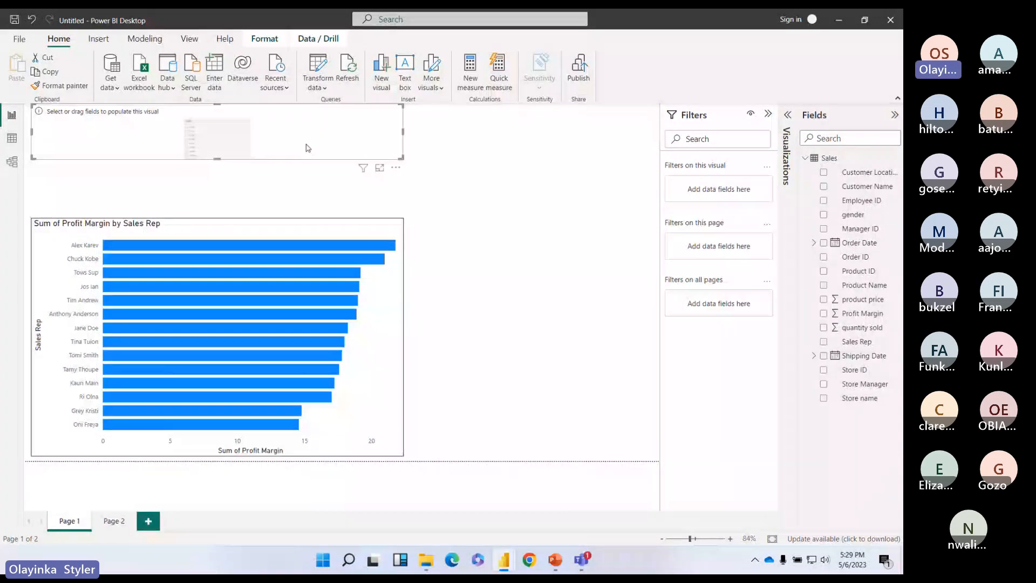
pyautogui.click(788, 114)
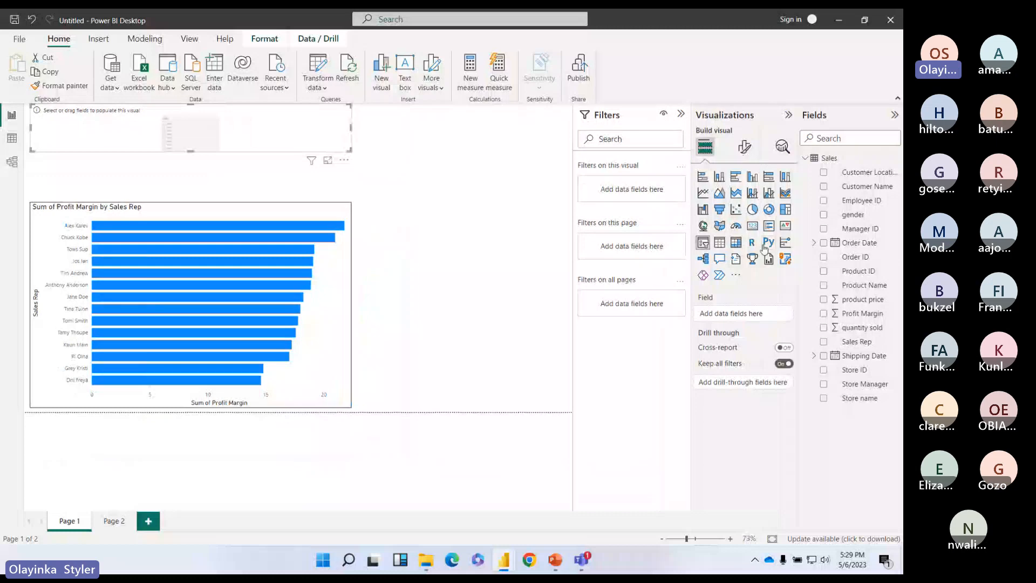
# Step: Widen the empty slicer, add Order Date's Month field to it, and adjust its height
pyautogui.click(745, 146)
pyautogui.click(706, 146)
pyautogui.click(814, 243)
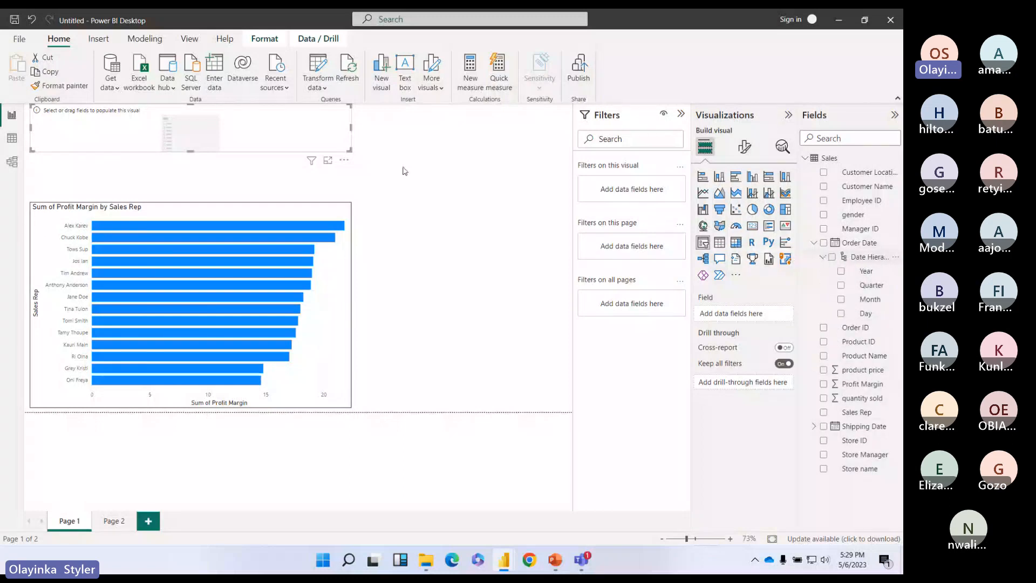
pyautogui.moveTo(351, 128); pyautogui.dragTo(568, 134)
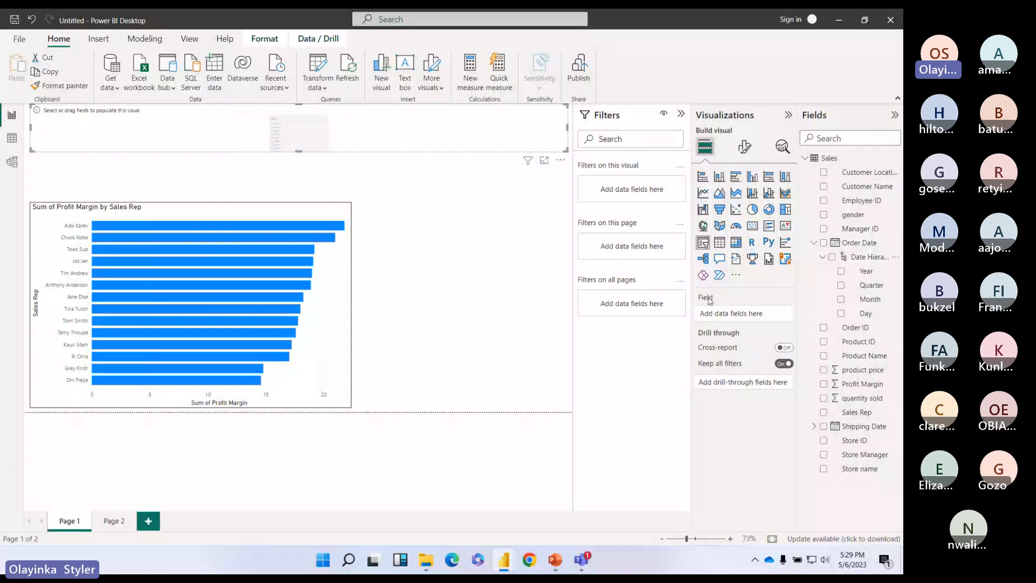
pyautogui.moveTo(870, 300); pyautogui.dragTo(760, 315)
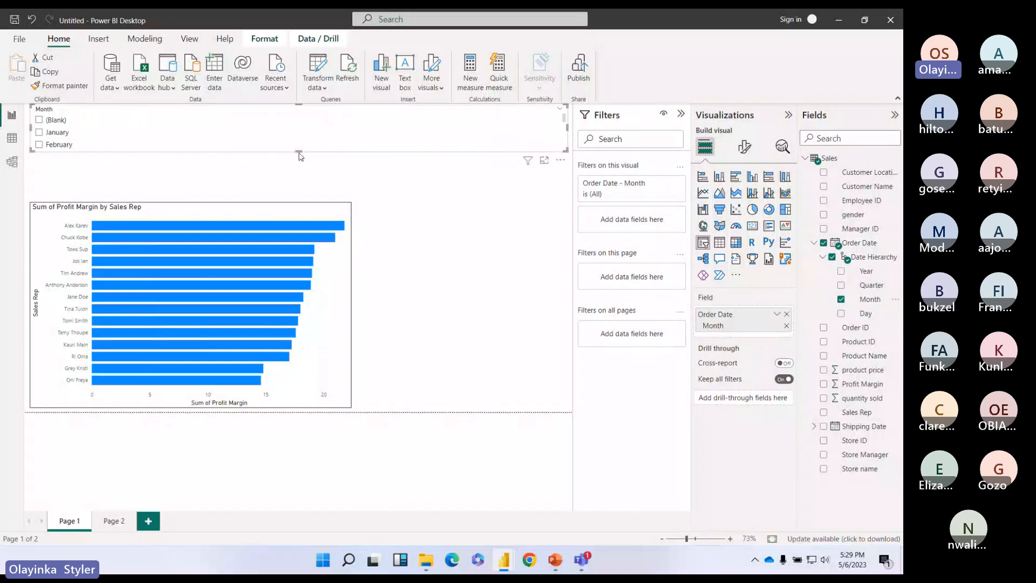
pyautogui.moveTo(300, 156); pyautogui.dragTo(291, 201)
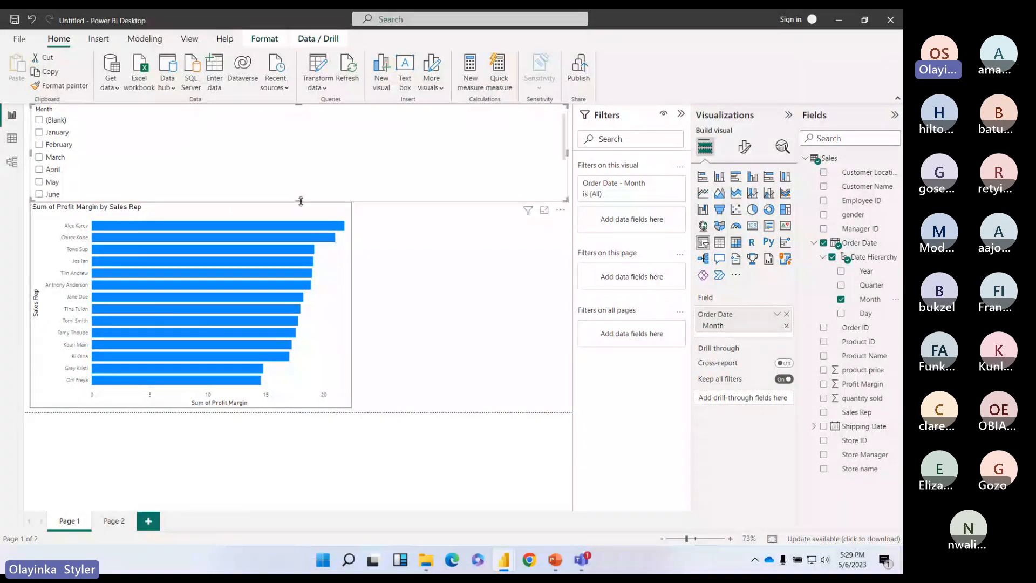
pyautogui.moveTo(300, 201); pyautogui.dragTo(299, 183)
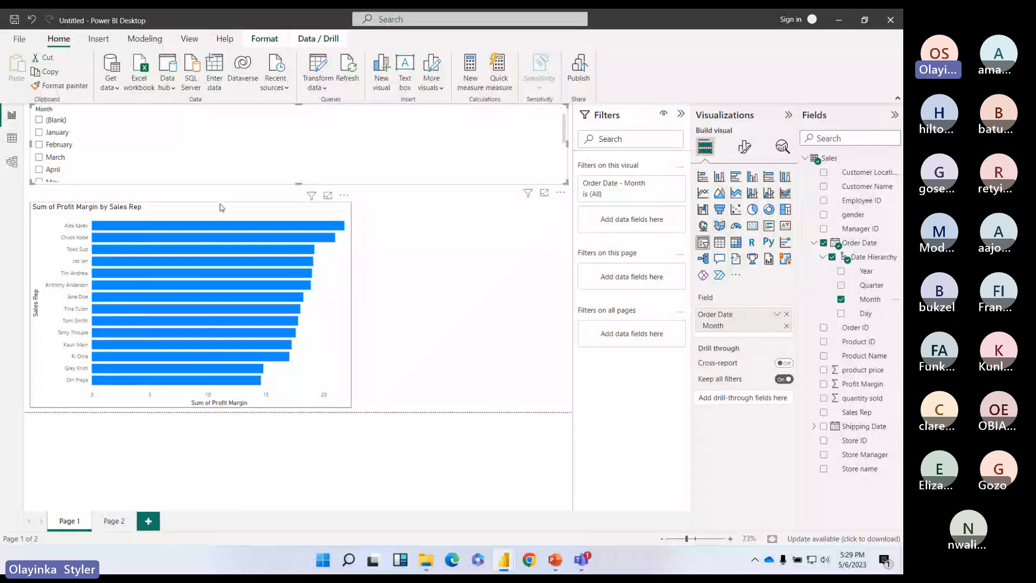
# Step: Change the Month slicer's Style from Vertical list to Tile
pyautogui.click(745, 146)
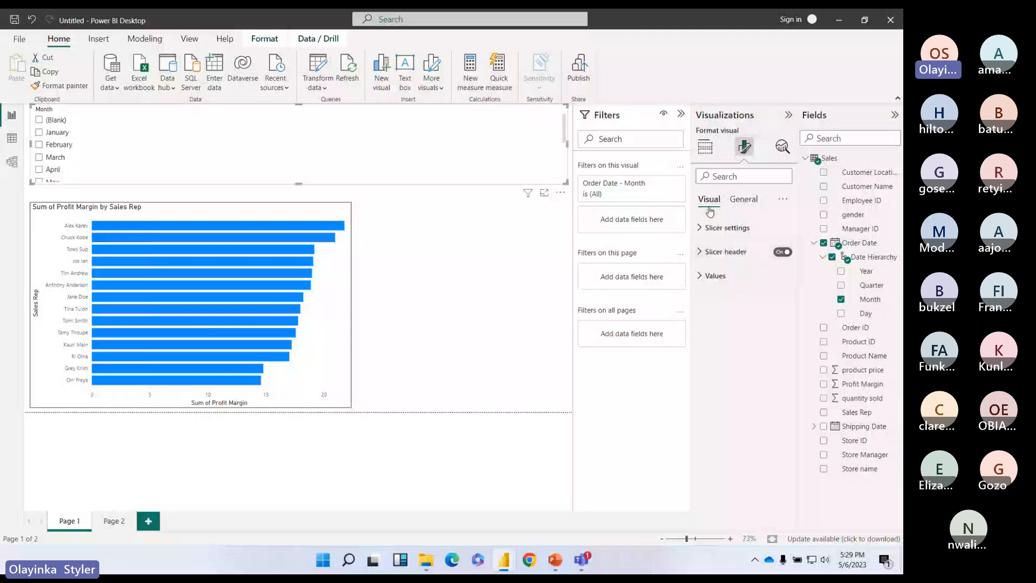
pyautogui.click(743, 200)
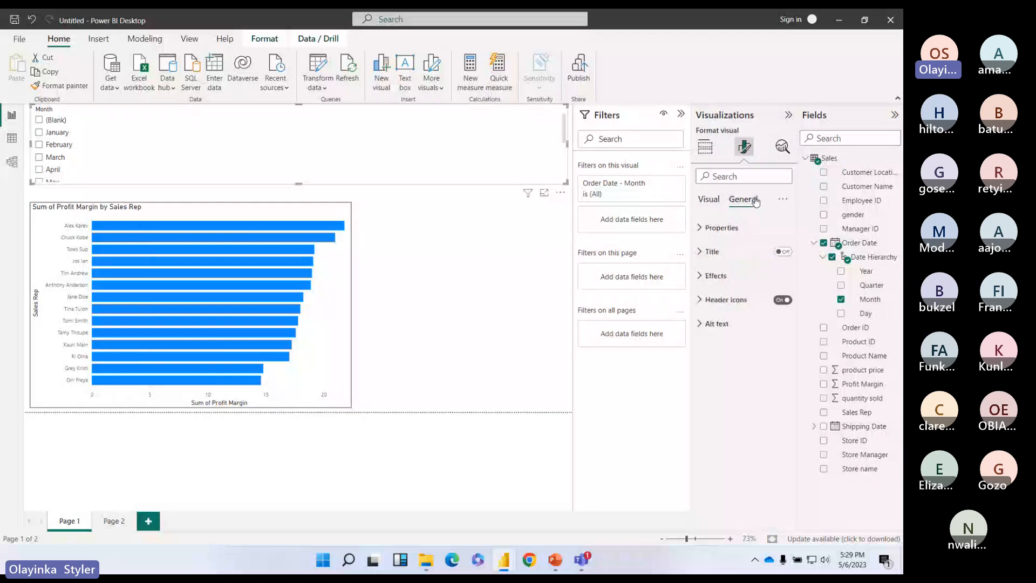
pyautogui.click(709, 199)
pyautogui.click(700, 227)
pyautogui.click(774, 282)
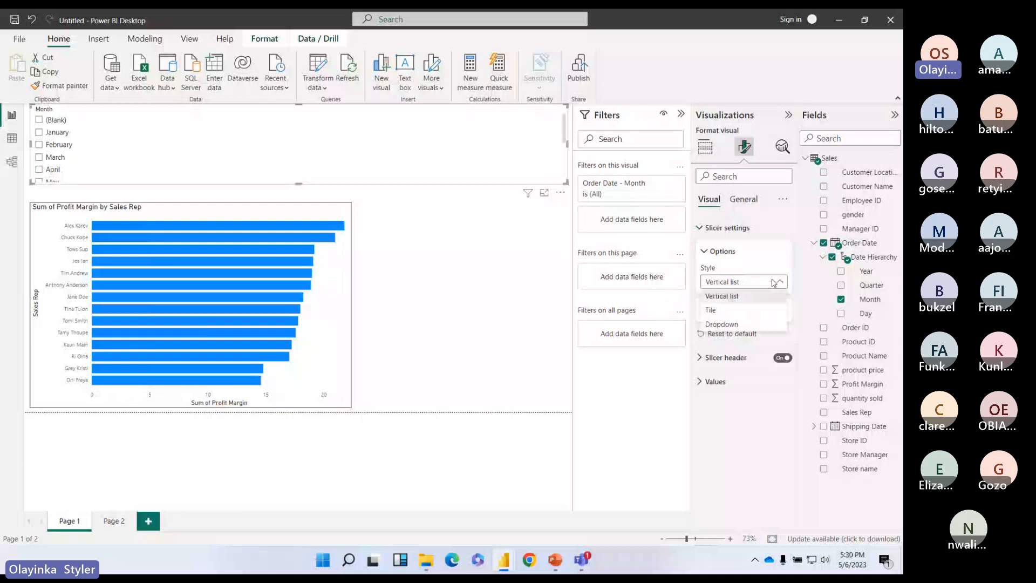
pyautogui.click(728, 309)
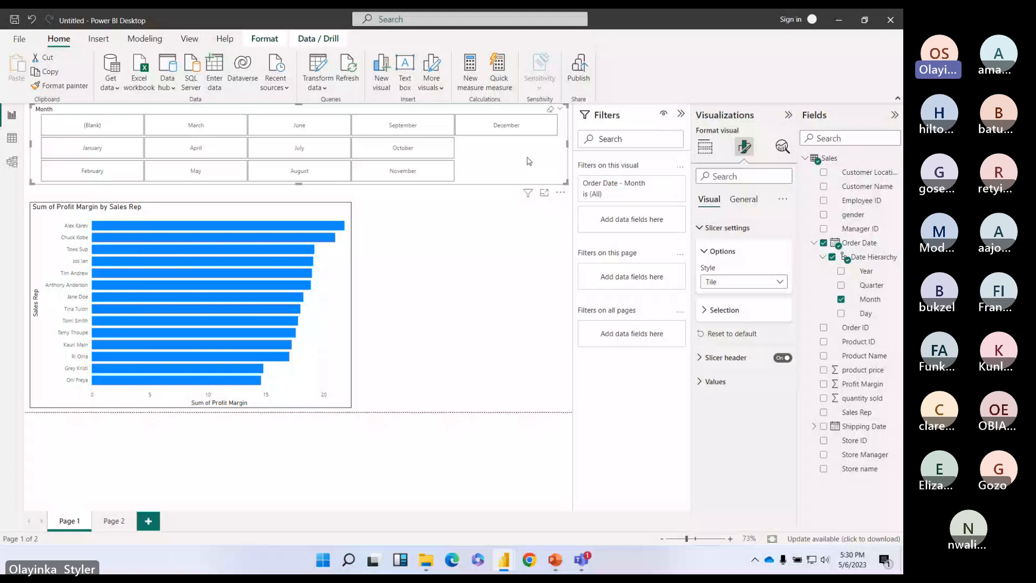
# Step: Remove Month and briefly try Shipping Date and its Month as the slicer field
pyautogui.click(824, 244)
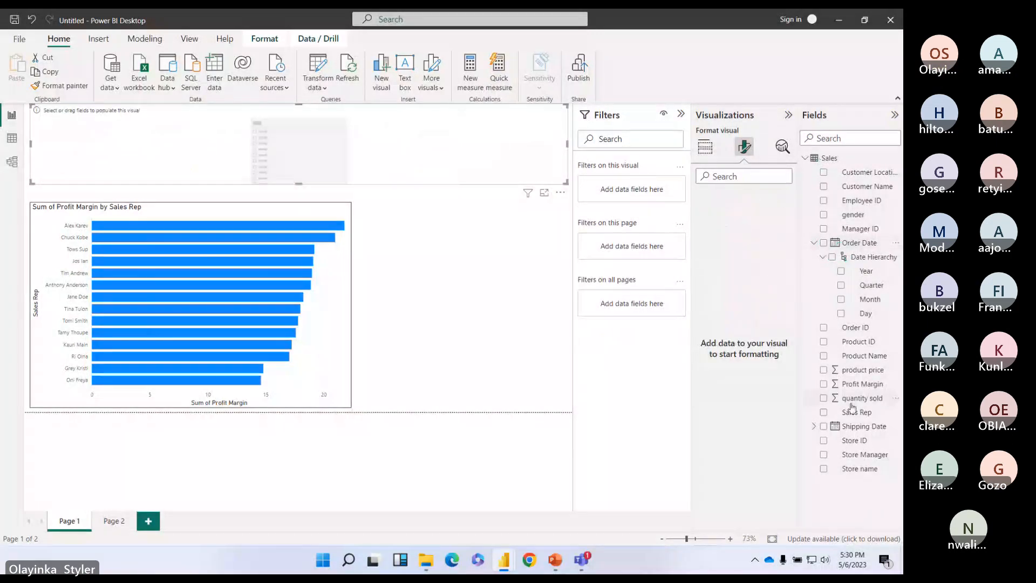
pyautogui.click(823, 427)
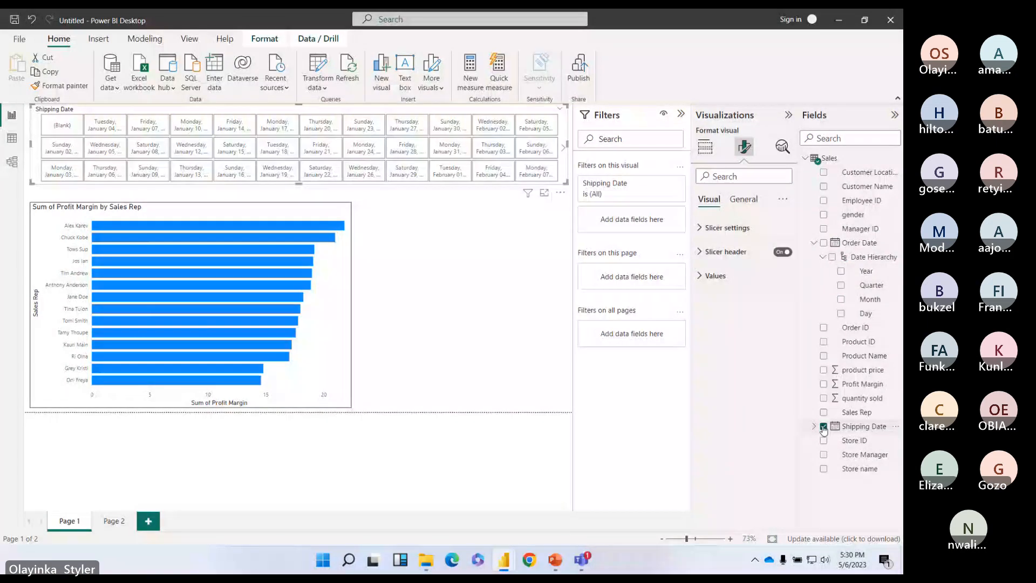
pyautogui.click(823, 426)
pyautogui.click(869, 483)
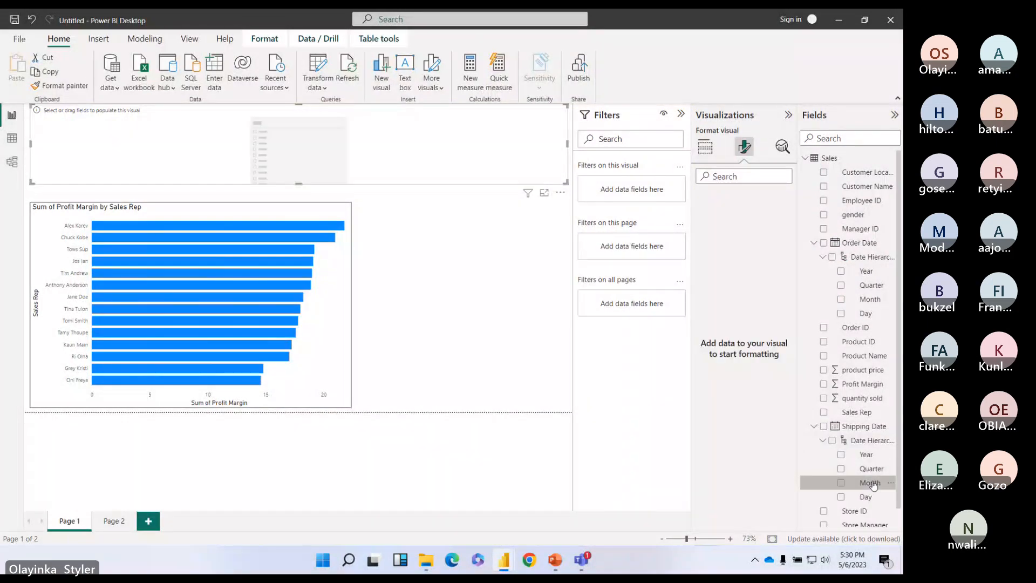
pyautogui.click(841, 483)
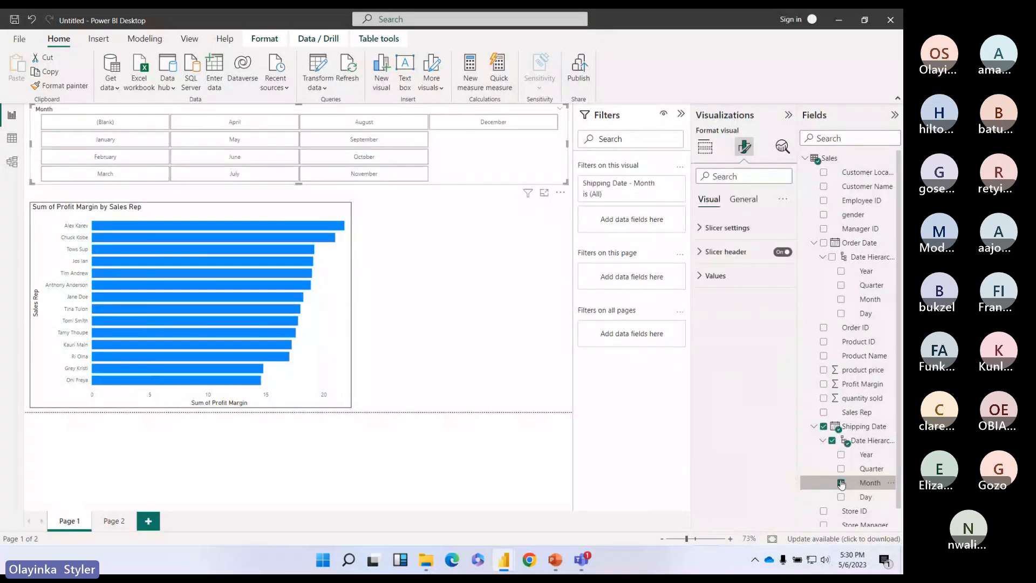
pyautogui.click(841, 483)
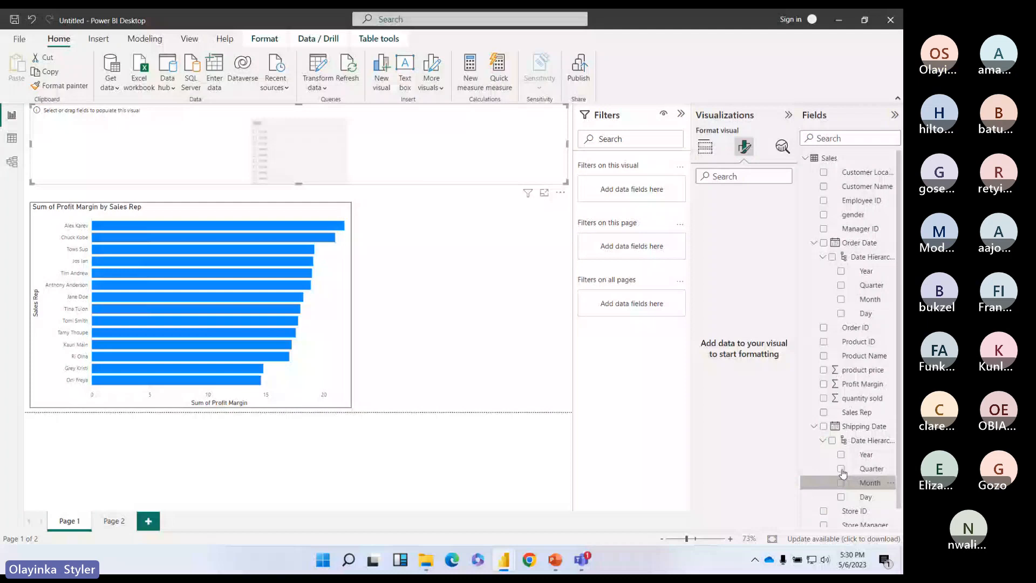
# Step: Try Order Date Year, then switch the slicer to Order Date Quarter
pyautogui.moveTo(866, 271); pyautogui.dragTo(756, 319)
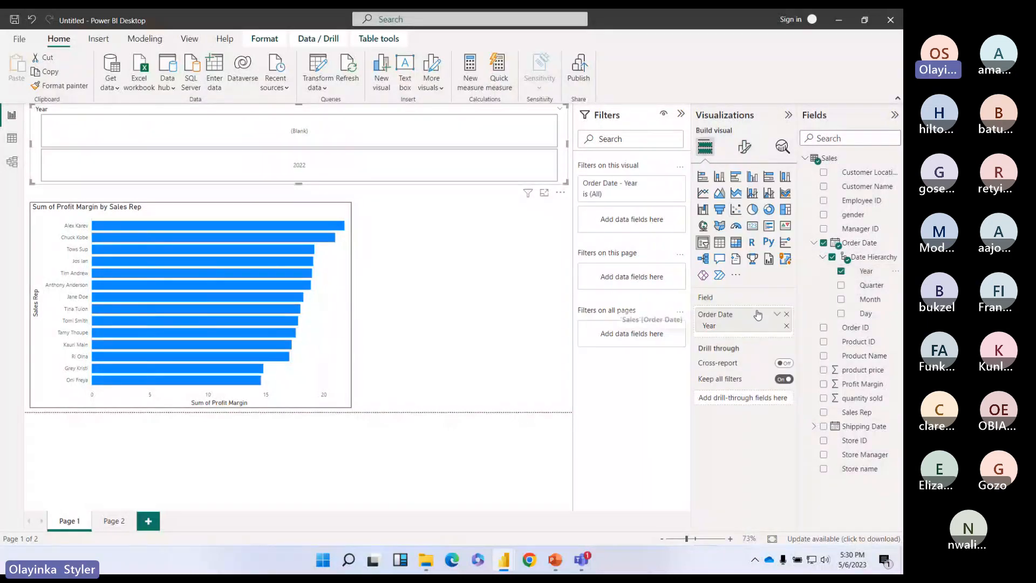
pyautogui.moveTo(298, 184)
pyautogui.mouseDown()
pyautogui.moveTo(301, 203)
pyautogui.moveTo(299, 182)
pyautogui.mouseUp()
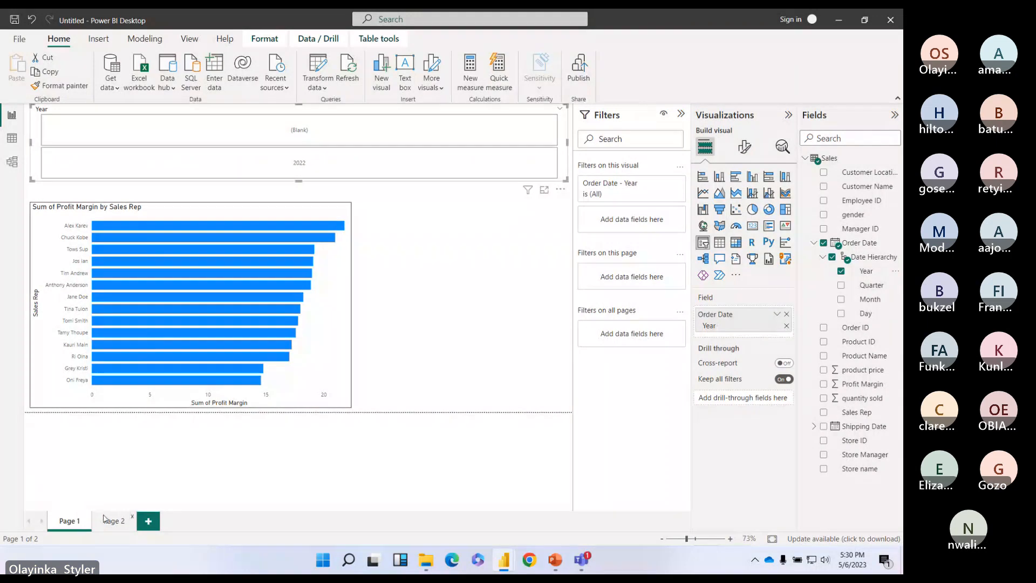
pyautogui.click(847, 259)
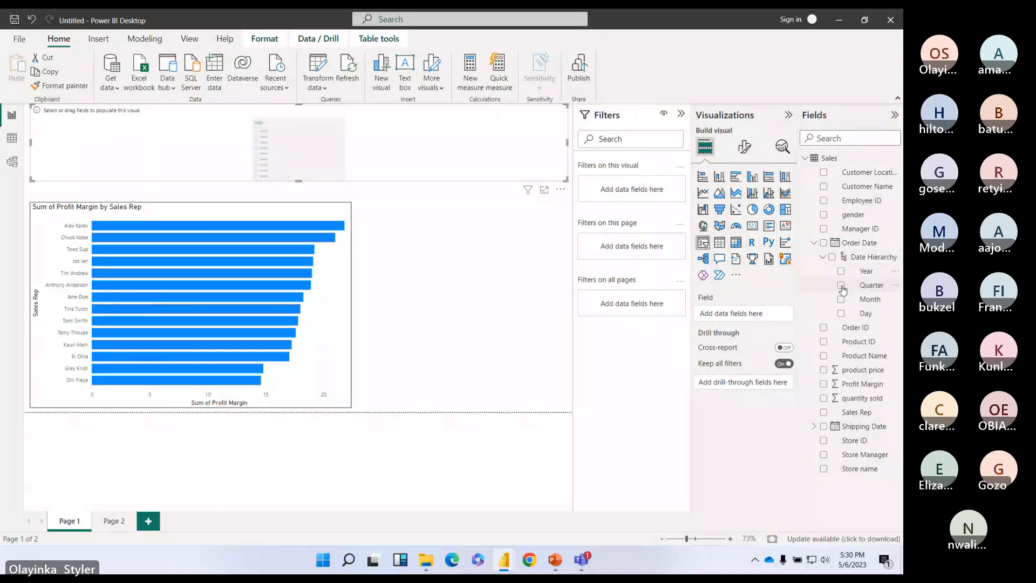
pyautogui.click(842, 286)
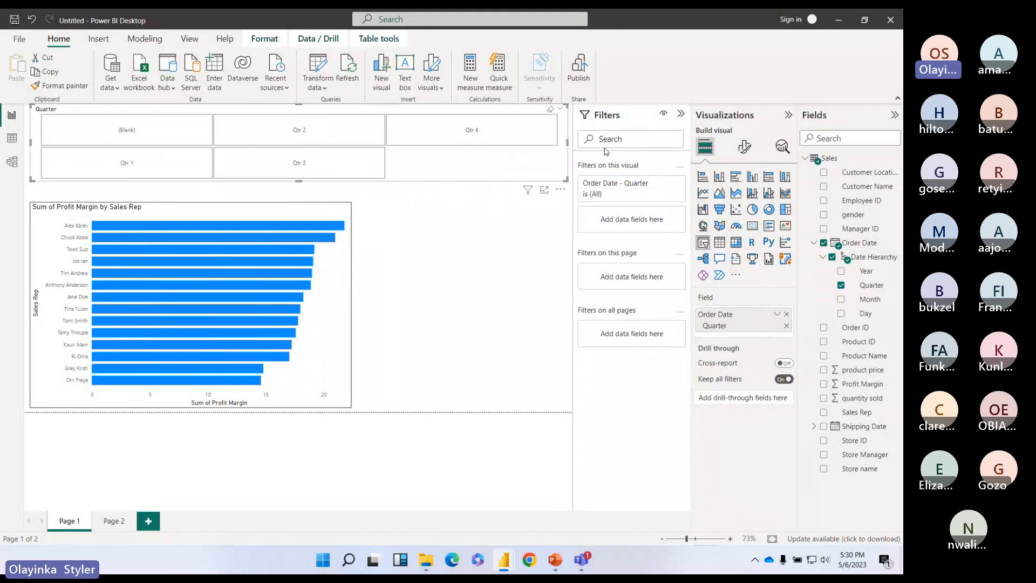
pyautogui.click(744, 151)
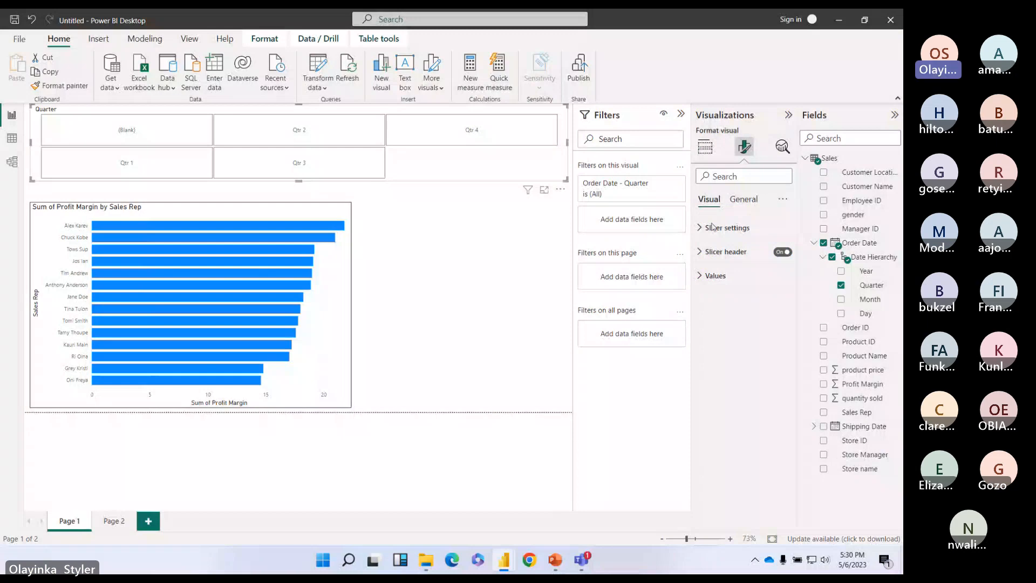
# Step: Turn on the Quarter slicer's Effects background and fill it purple
pyautogui.click(743, 199)
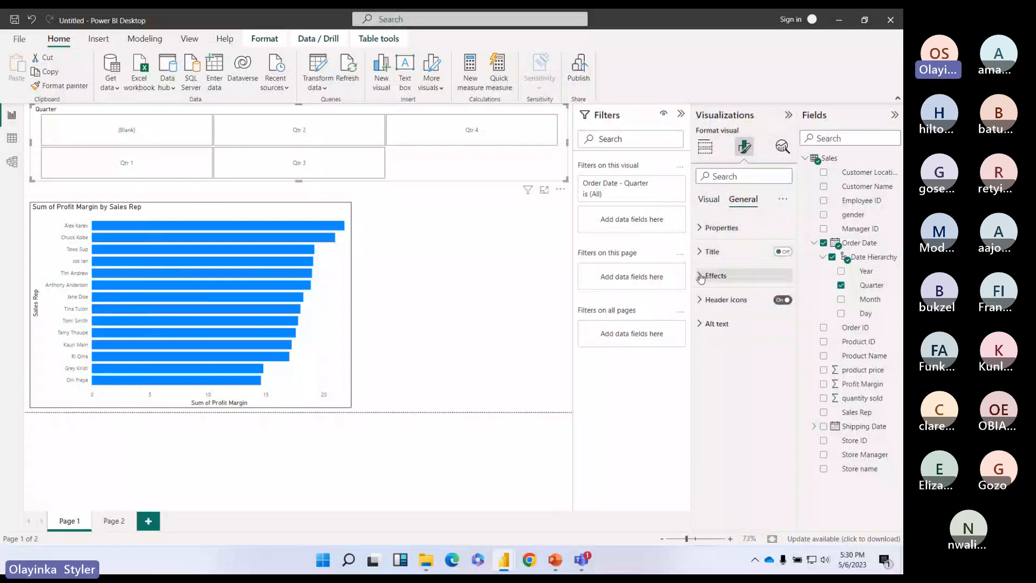
pyautogui.click(701, 276)
pyautogui.click(724, 329)
pyautogui.click(770, 188)
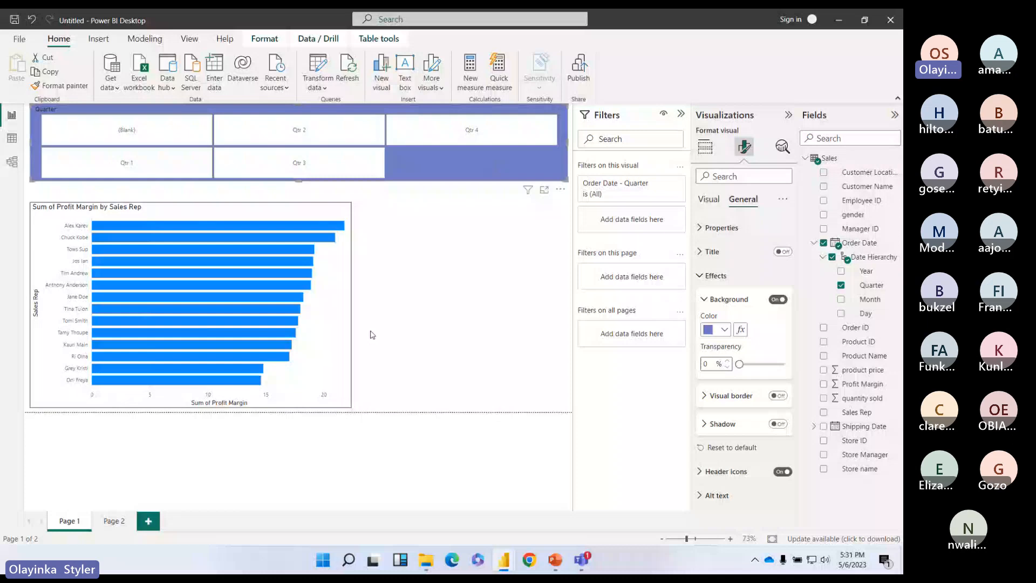
pyautogui.click(340, 336)
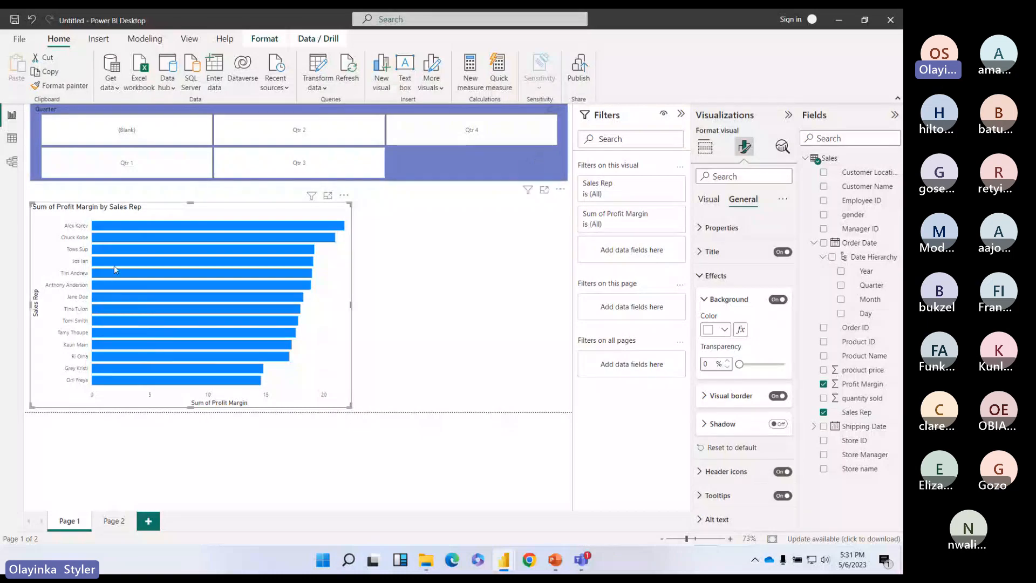
pyautogui.click(114, 523)
pyautogui.click(69, 522)
# Step: Copy the Quarter slicer onto Page 2 with Ctrl+C/Ctrl+V and choose Don't sync
pyautogui.click(536, 167)
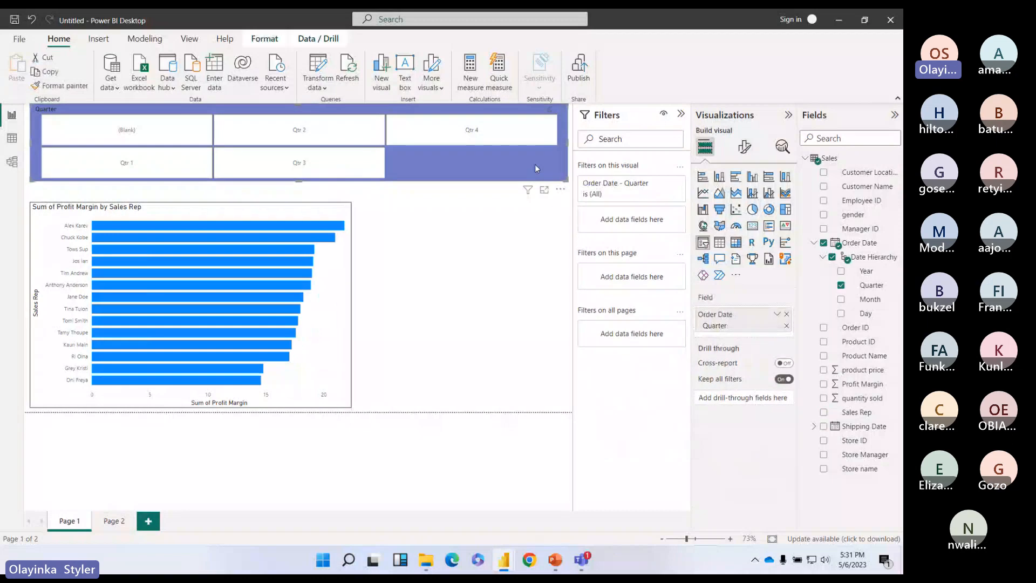
pyautogui.hotkey('ctrl', 'c')
pyautogui.click(115, 522)
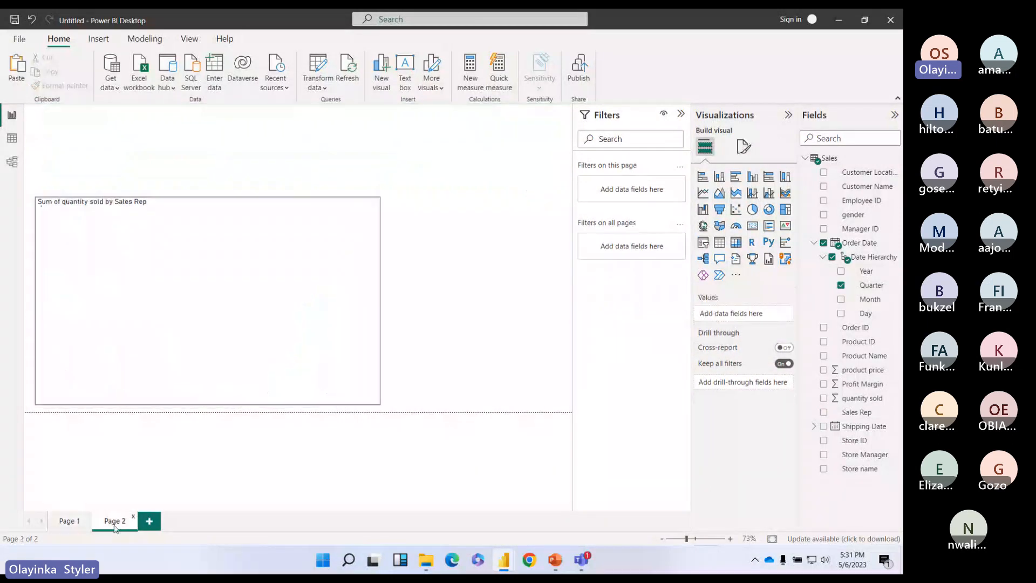
pyautogui.hotkey('ctrl', 'v')
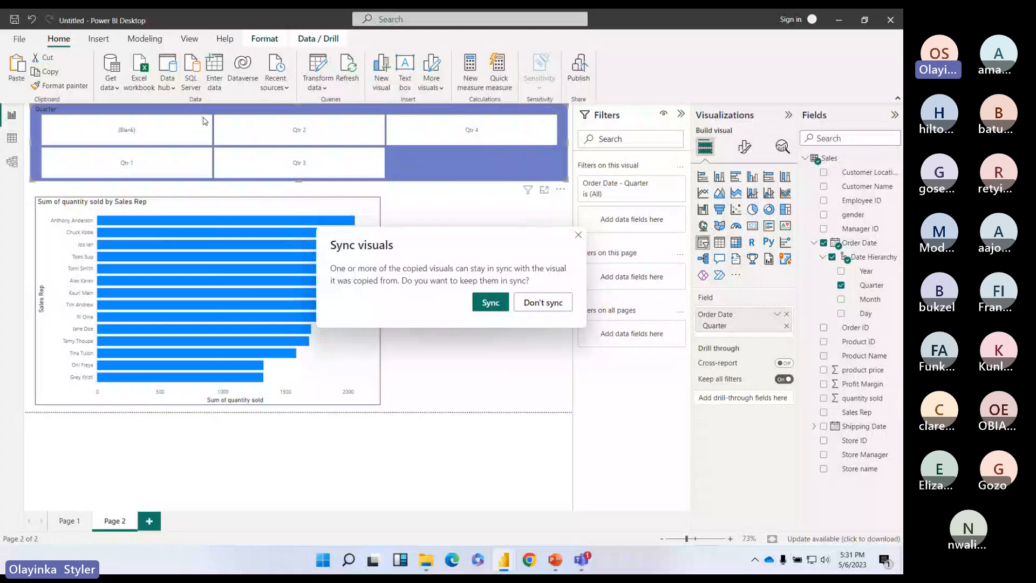
pyautogui.click(538, 303)
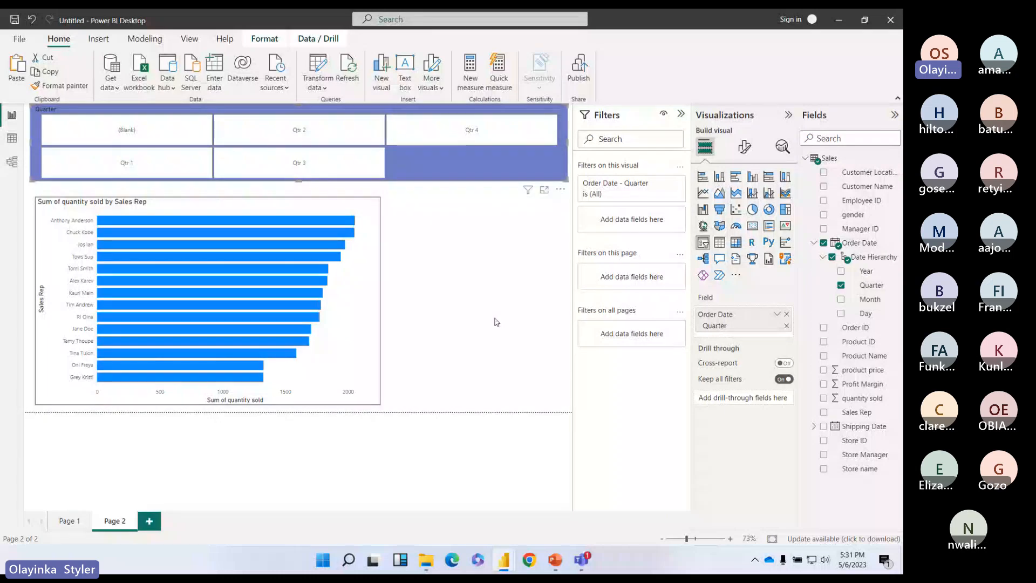
# Step: Deselect the pasted slicer and return to Page 1
pyautogui.click(541, 257)
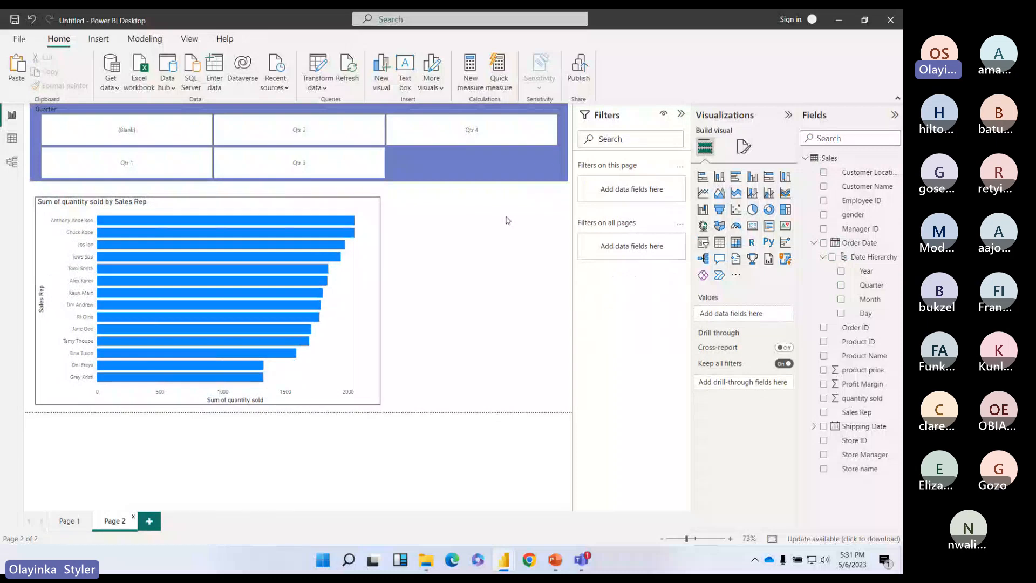
pyautogui.click(70, 521)
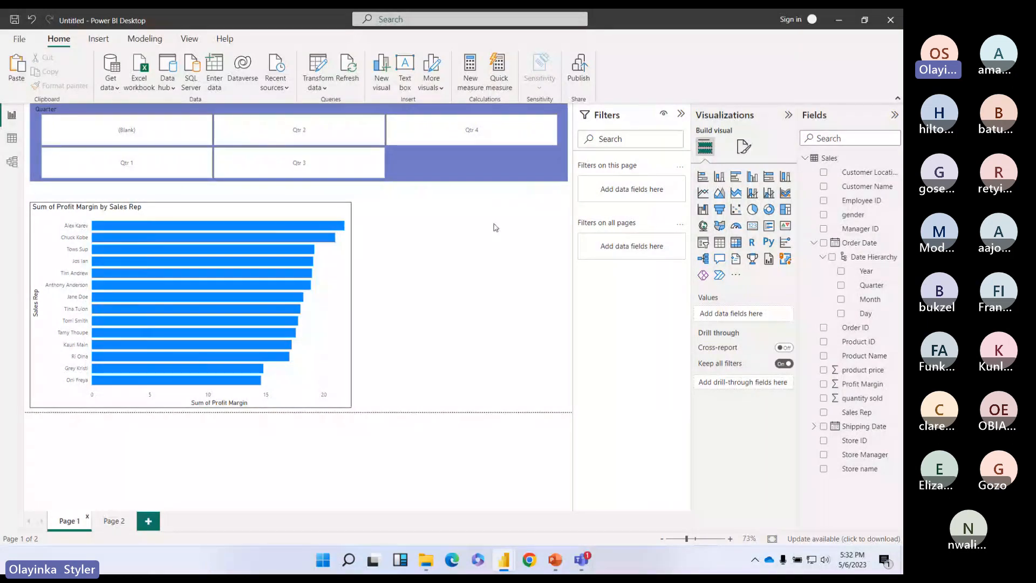
# Step: Filter Page 1's profit margin chart to Qtr 1 and widen the chart slightly
pyautogui.click(158, 173)
pyautogui.click(158, 172)
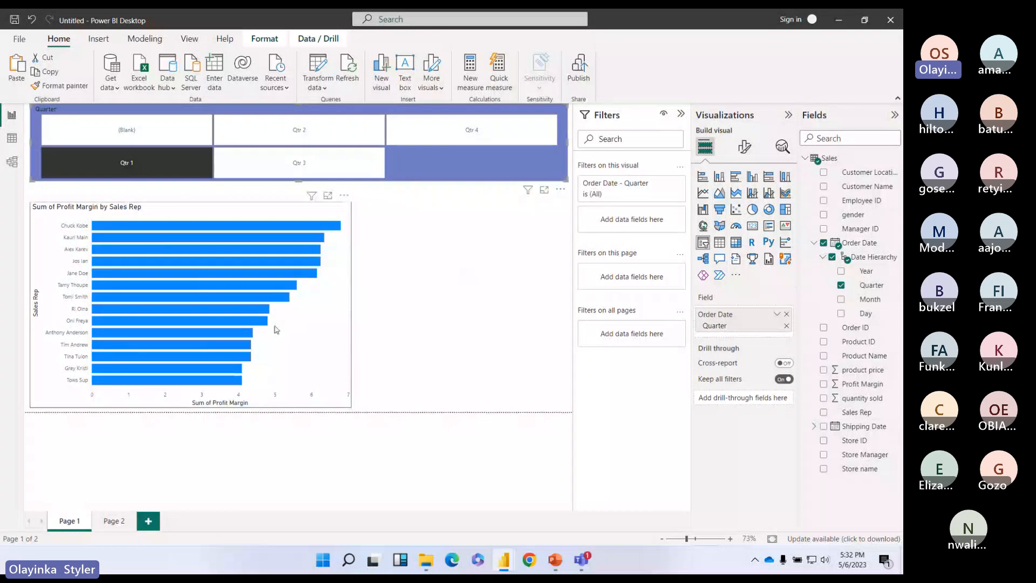
pyautogui.click(318, 339)
pyautogui.moveTo(352, 304); pyautogui.dragTo(373, 304)
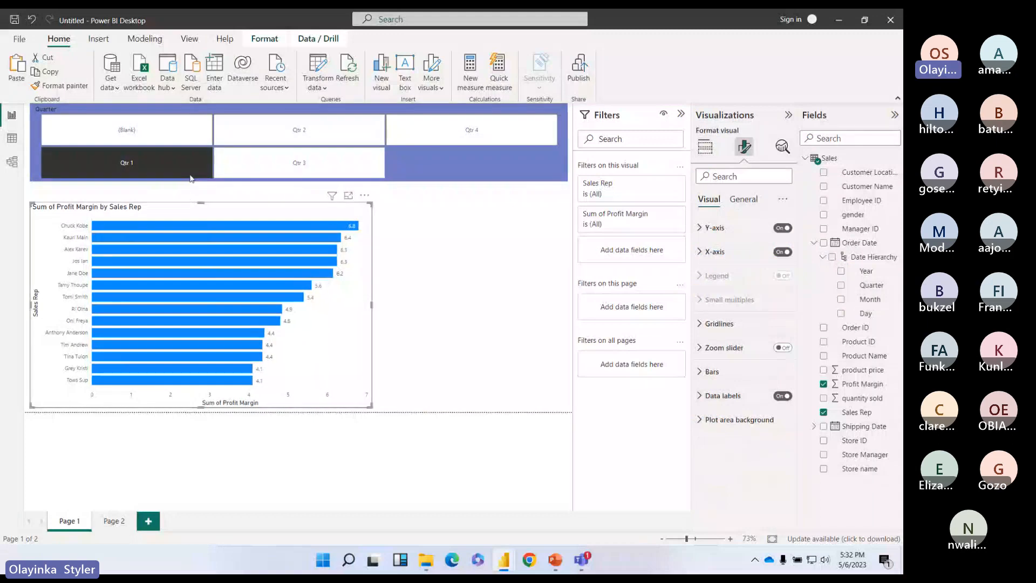
# Step: Nudge the Quarter slicer slightly right and reapply the Qtr 1 filter
pyautogui.click(162, 174)
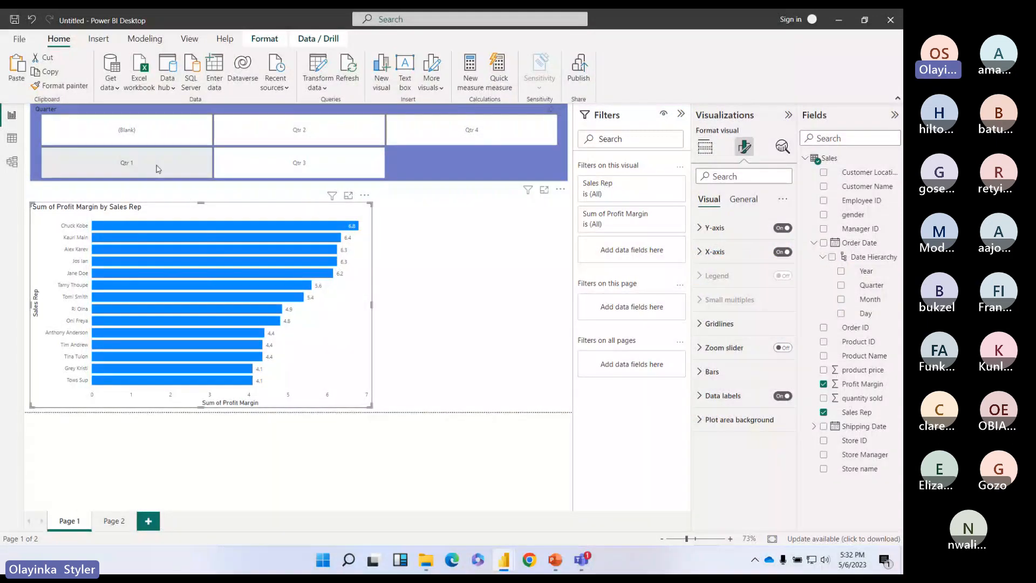
pyautogui.moveTo(147, 178); pyautogui.dragTo(152, 178)
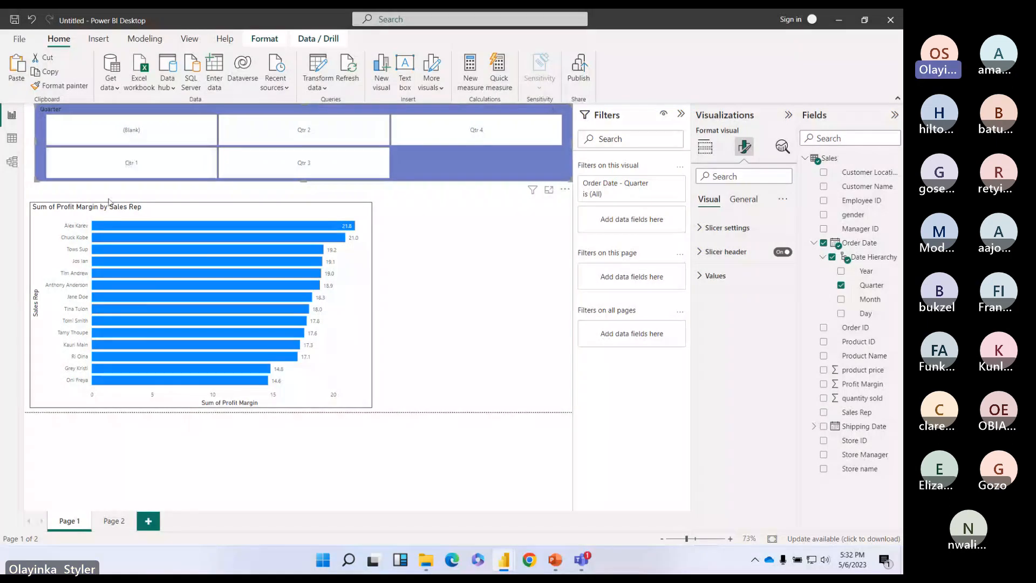
pyautogui.click(116, 168)
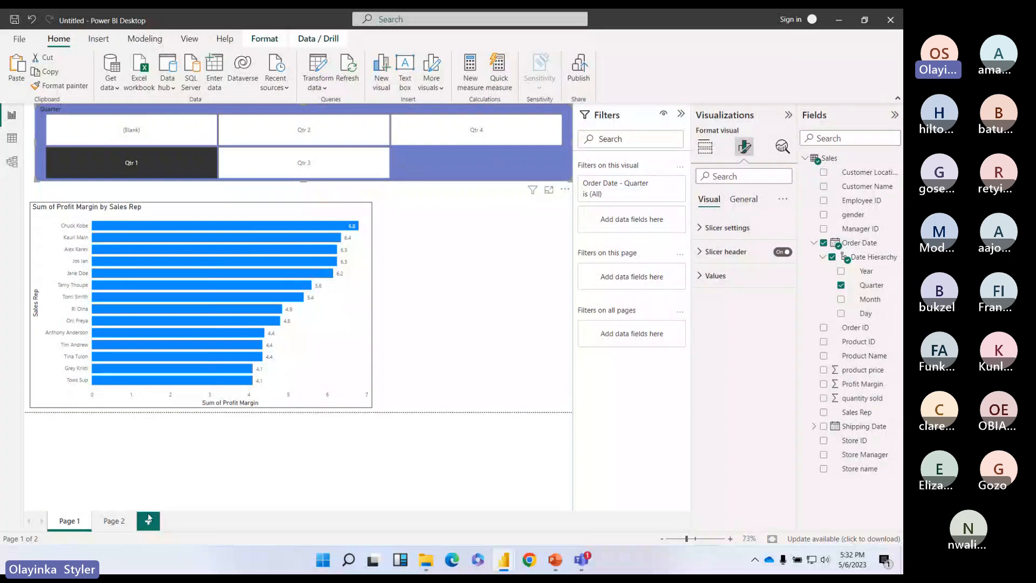
# Step: On Page 2, filter the quantity-sold chart to Qtr 1 and turn on its data labels
pyautogui.click(114, 521)
pyautogui.click(142, 174)
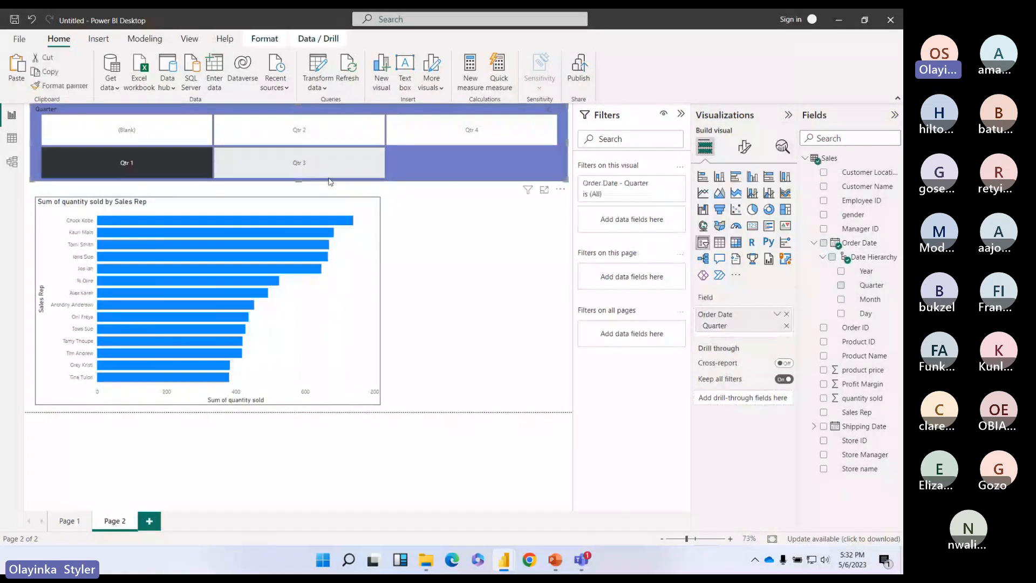
pyautogui.click(377, 289)
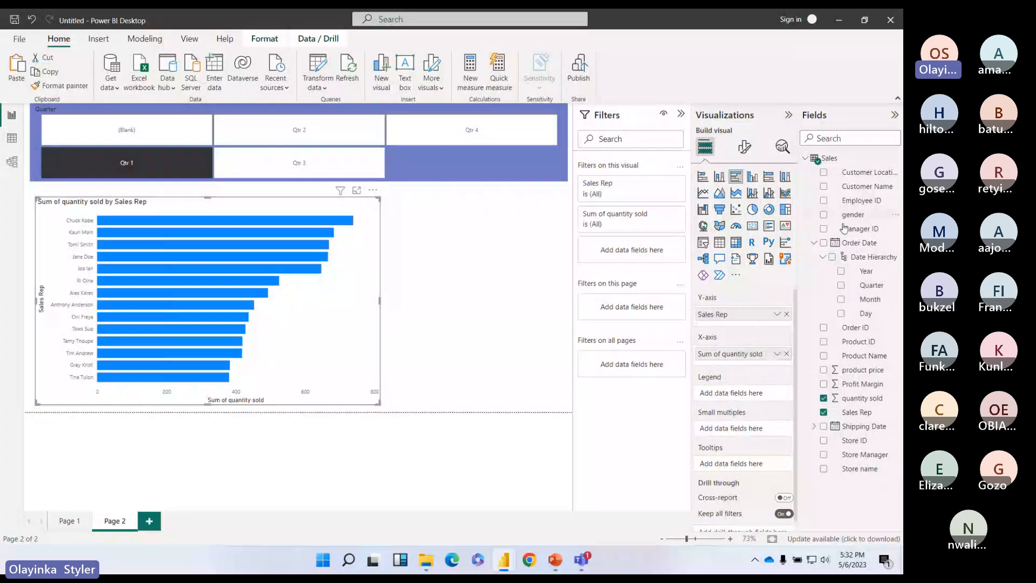
pyautogui.click(751, 158)
pyautogui.click(782, 395)
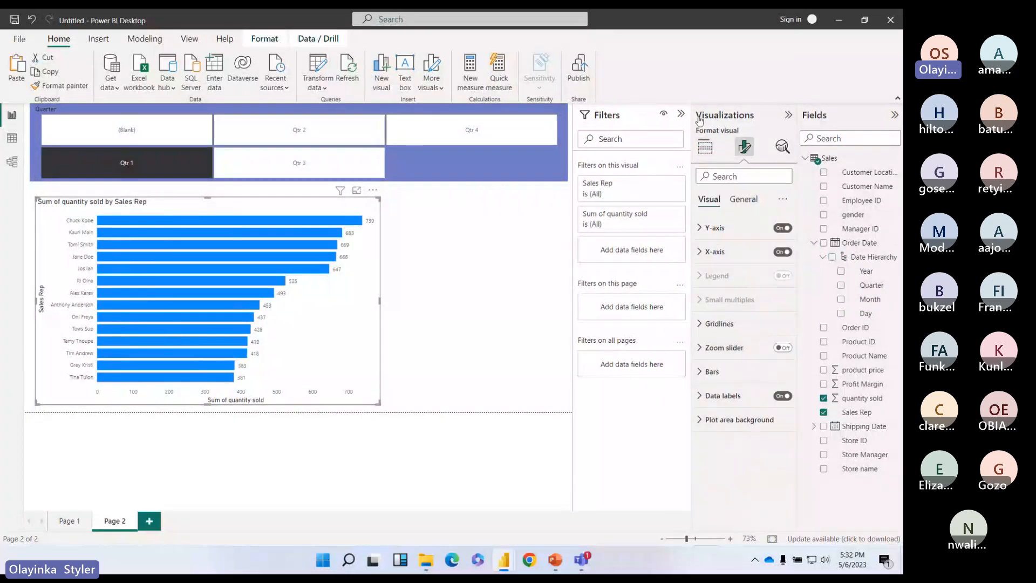
pyautogui.click(789, 115)
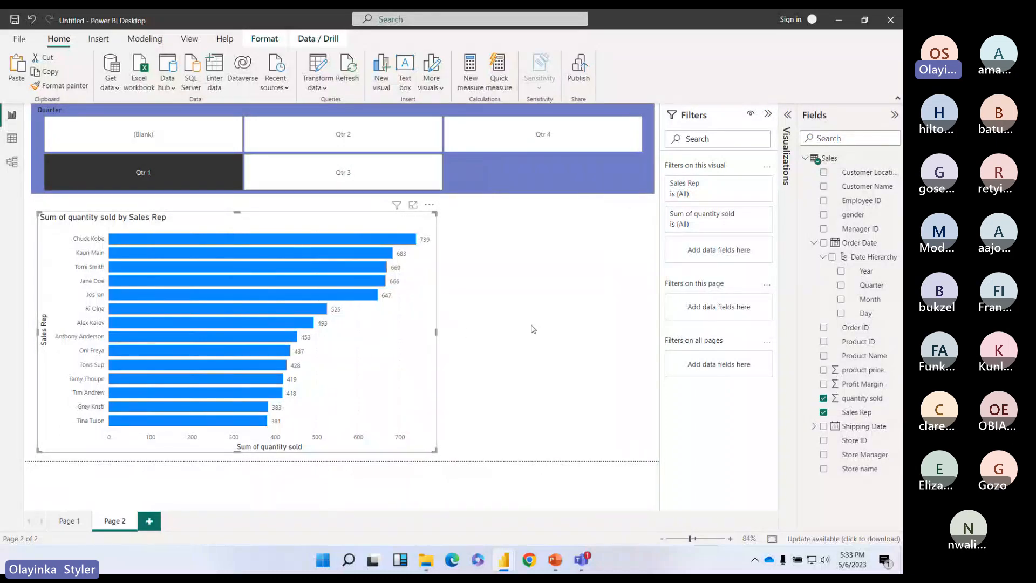
# Step: Set the Quarter slicer to Qtr 3 on Page 2, then on Page 1
pyautogui.click(386, 172)
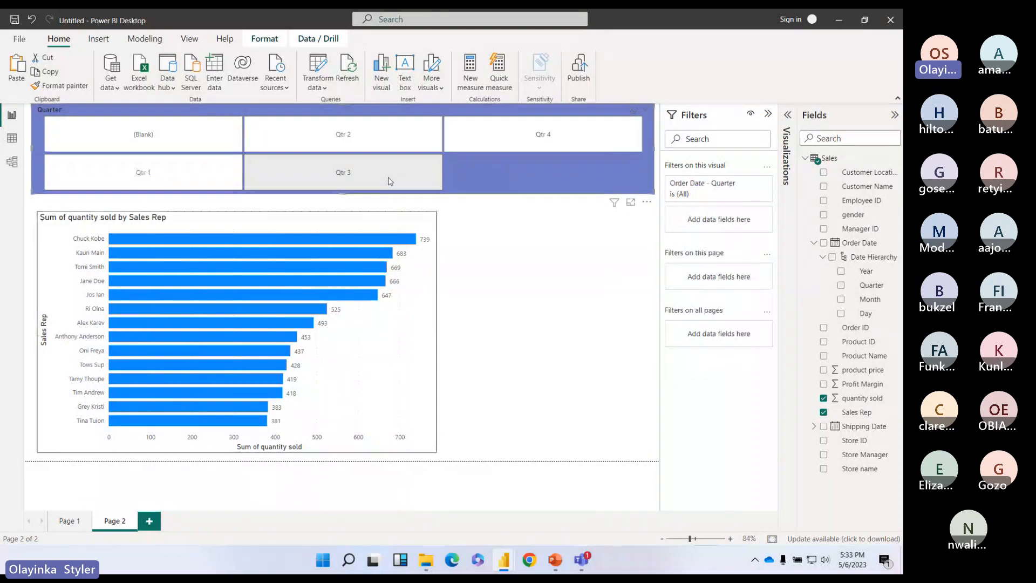
pyautogui.click(69, 520)
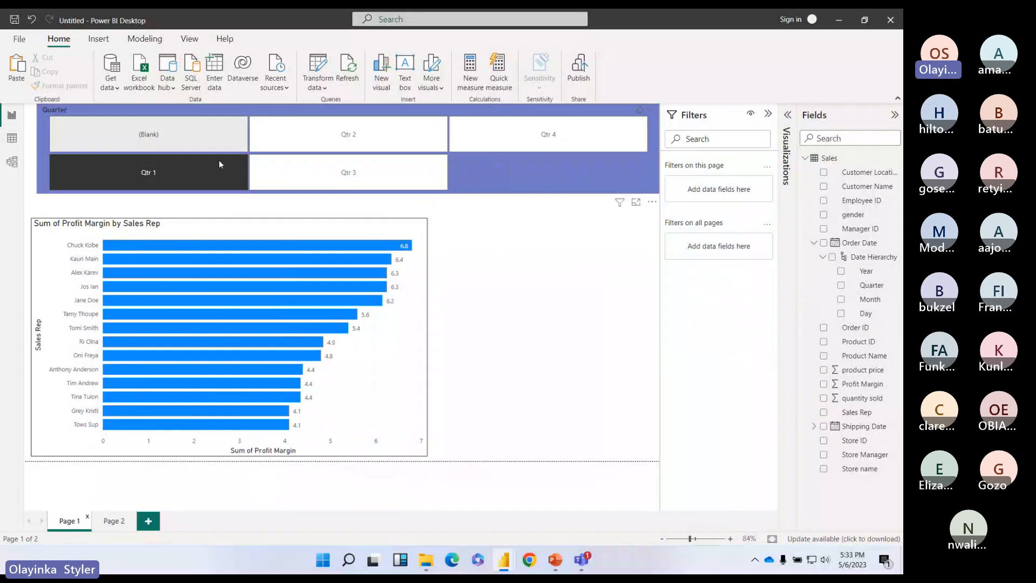
pyautogui.click(335, 173)
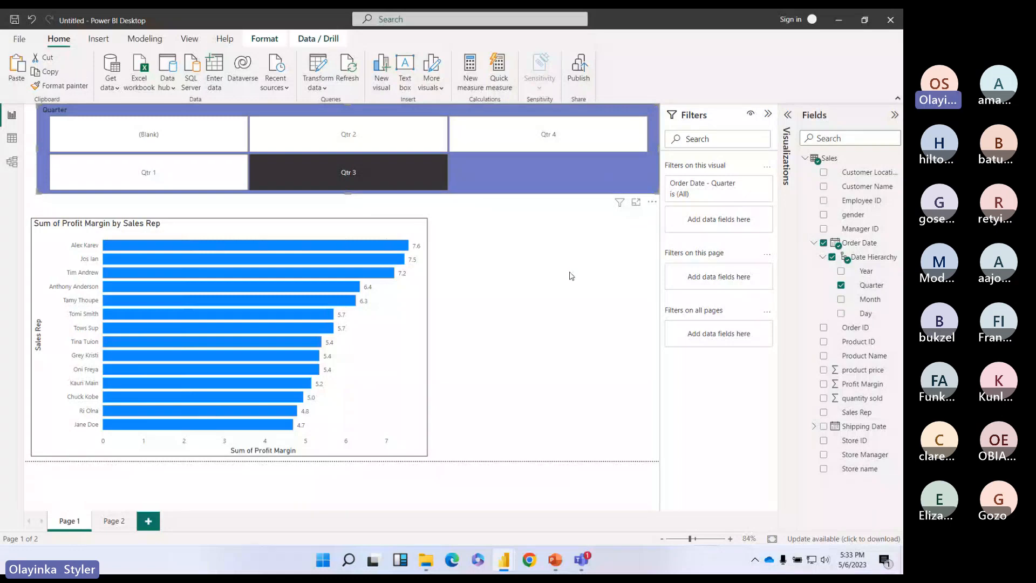
pyautogui.click(259, 39)
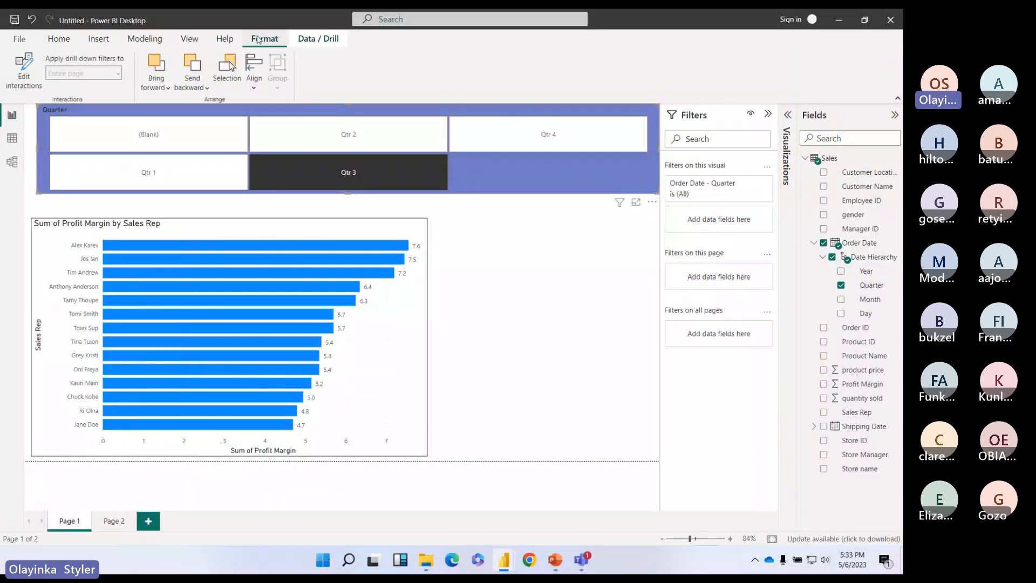
# Step: Expand the Visualizations pane and show the Sync slicers settings from the View ribbon
pyautogui.click(318, 40)
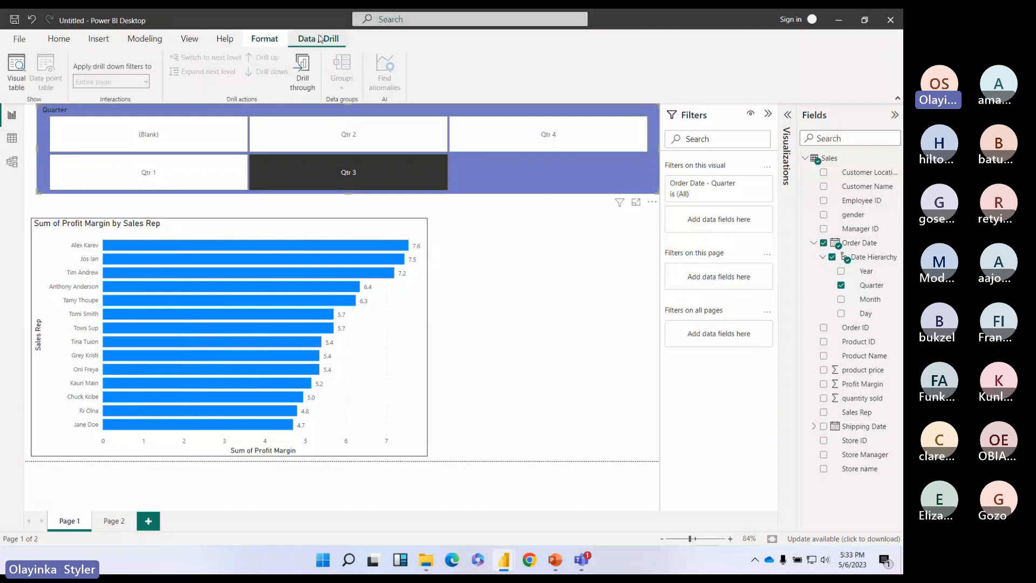
pyautogui.click(59, 39)
pyautogui.click(190, 39)
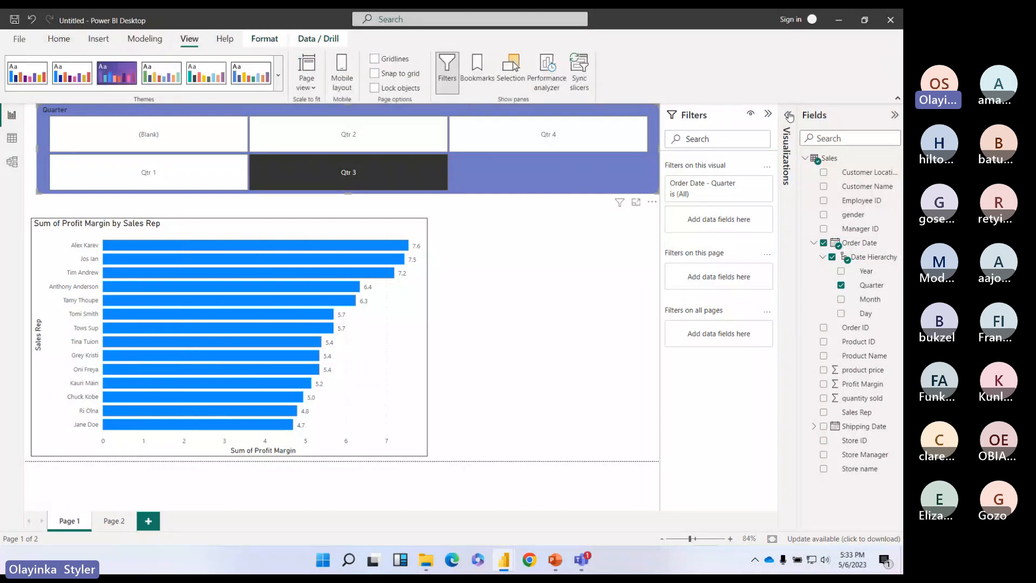
pyautogui.click(788, 115)
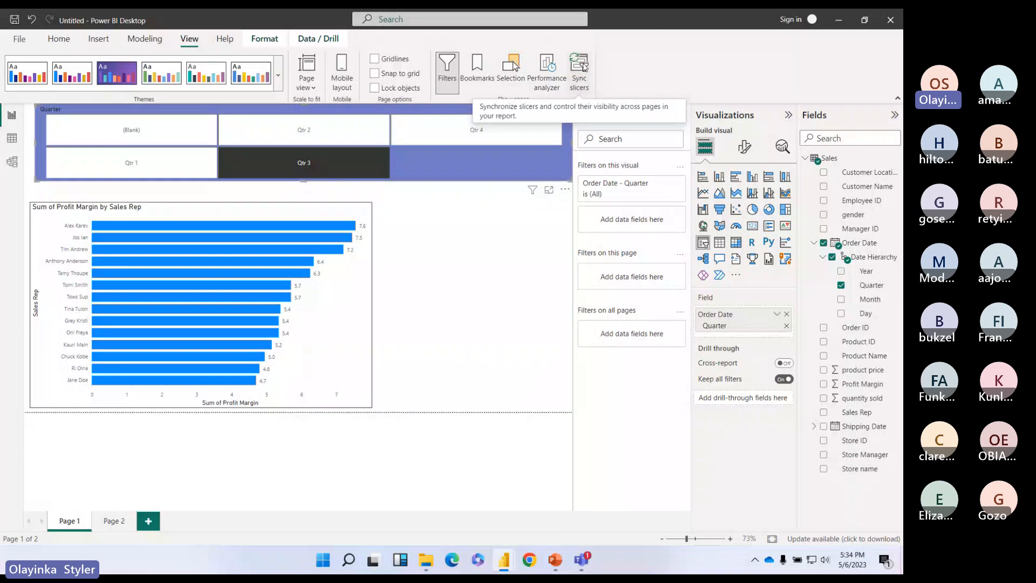
pyautogui.click(582, 68)
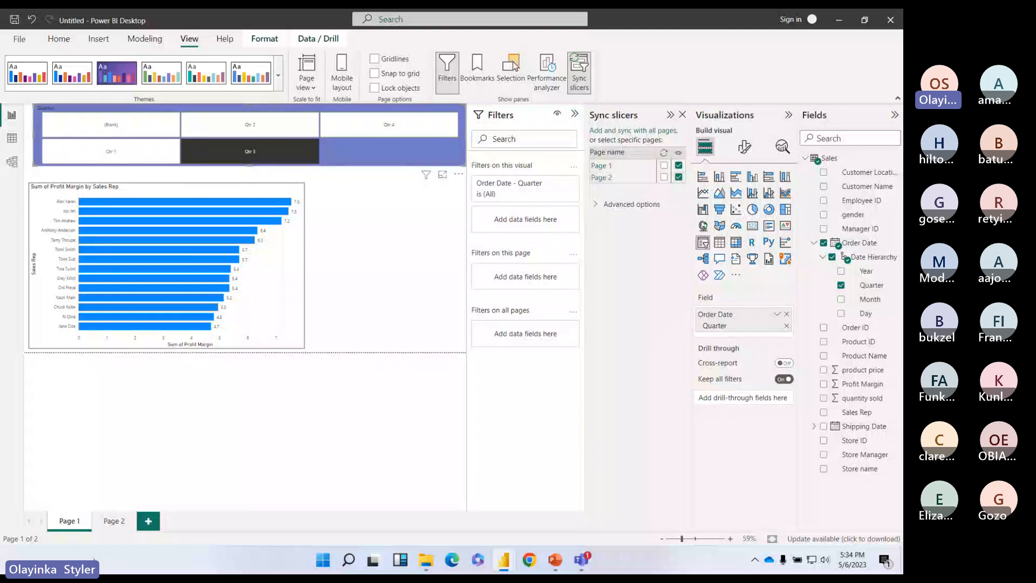
# Step: Rename Page 1 to 'Profit' and Page 2 to 'Quantity', then select the Quarter slicer
pyautogui.doubleClick(67, 521)
pyautogui.write('Profit')
pyautogui.doubleClick(108, 520)
pyautogui.write('Quanti')
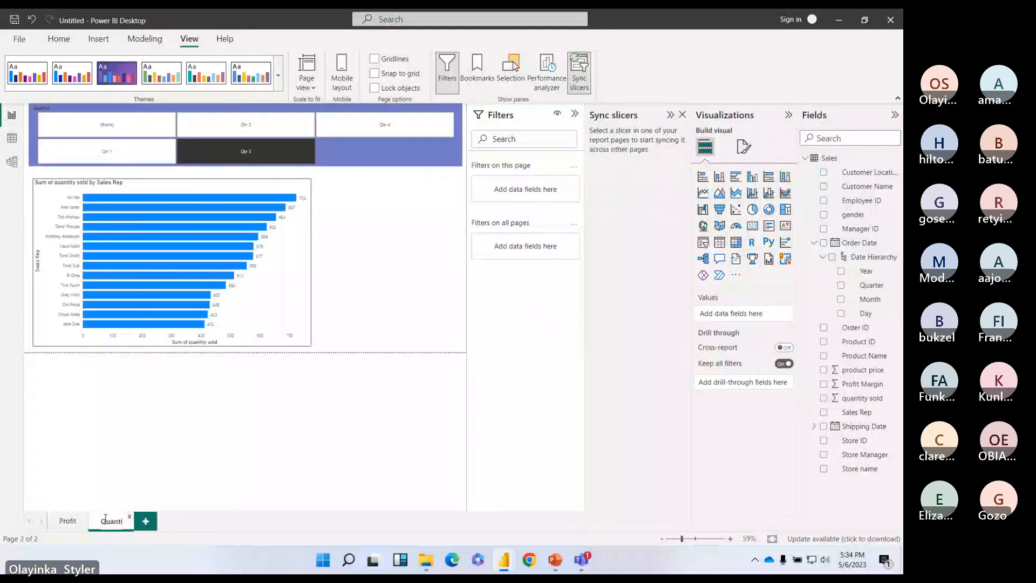
pyautogui.write('ty')
pyautogui.press('Return')
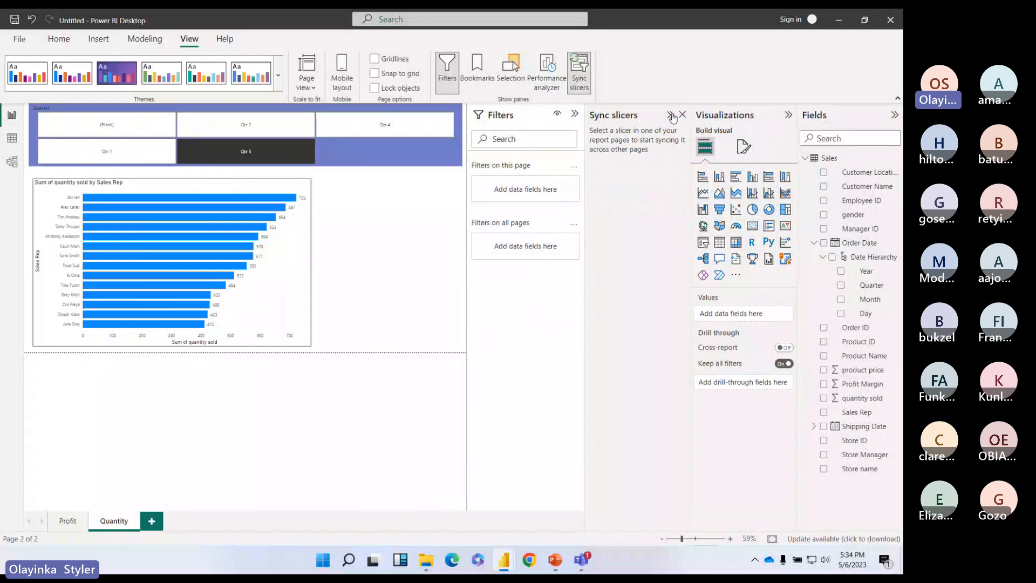
pyautogui.click(458, 156)
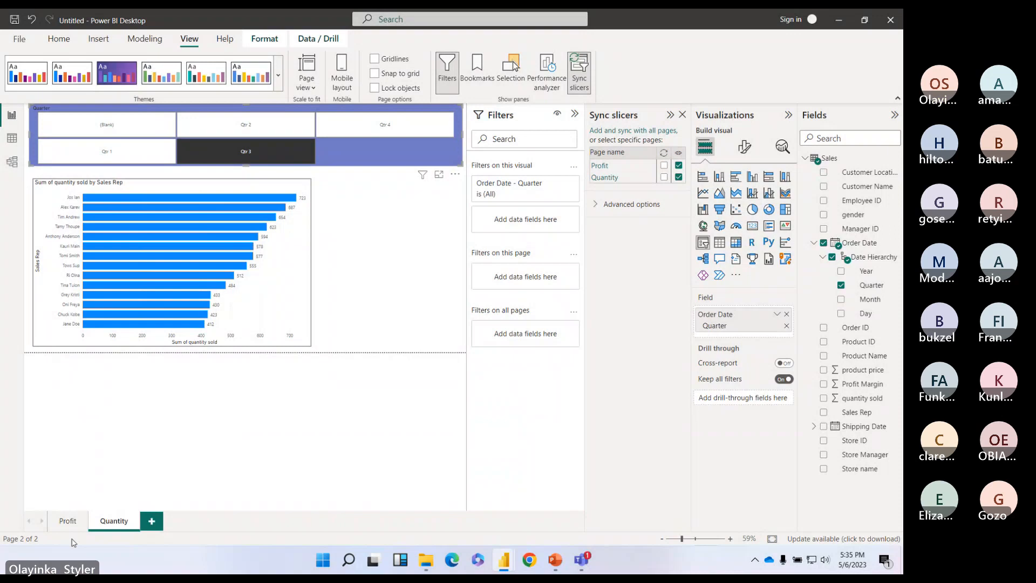
# Step: Duplicate the Quantity page
pyautogui.rightClick(113, 520)
pyautogui.click(134, 468)
pyautogui.click(114, 521)
# Step: Sync the Quarter slicer on the Profit and Quantity pages, then close Sync slicers
pyautogui.click(378, 152)
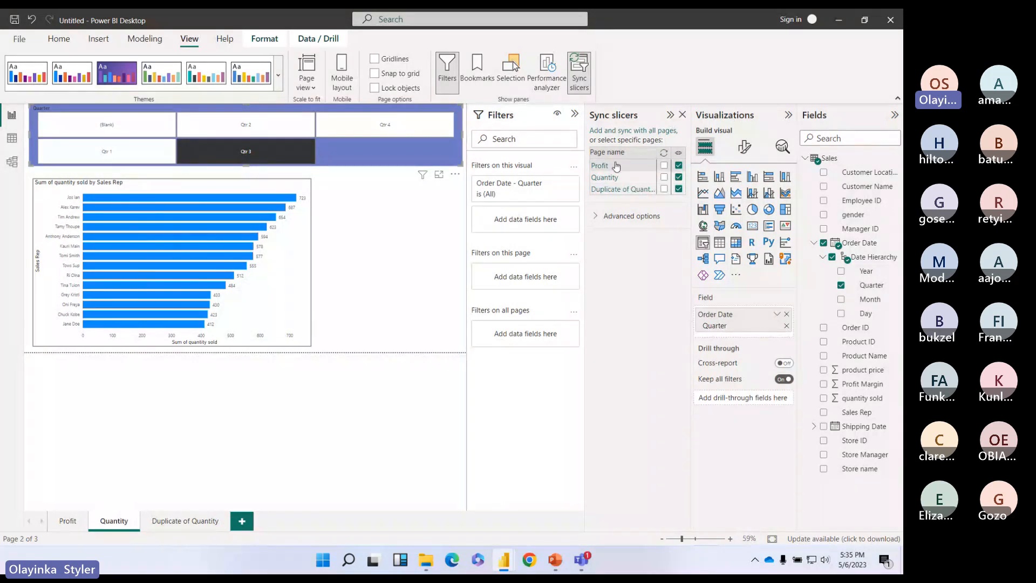
pyautogui.click(665, 166)
pyautogui.click(664, 177)
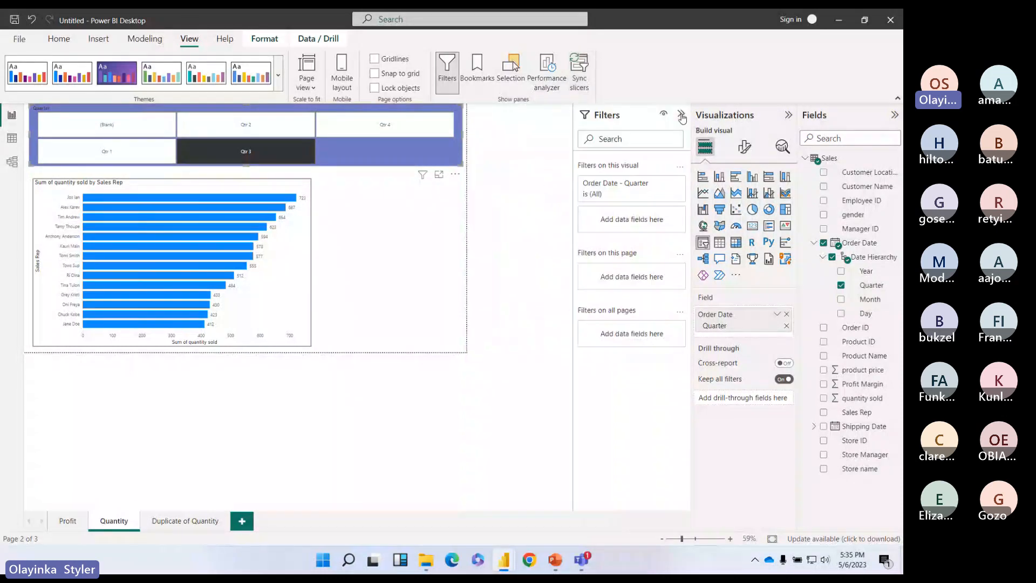
pyautogui.click(682, 115)
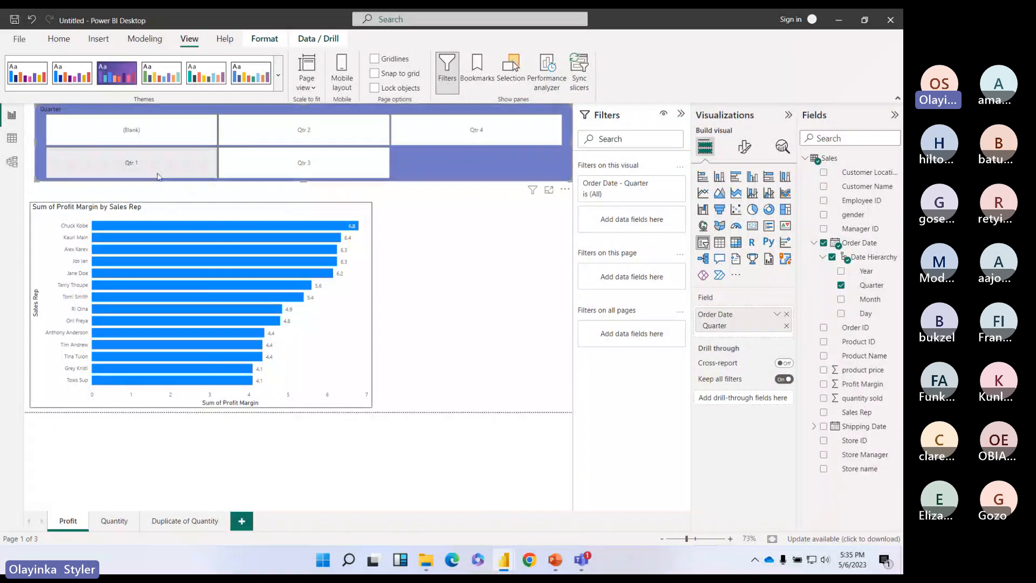
# Step: Set Profit to Qtr 1, confirm Quantity follows, and filter Duplicate of Quantity to Qtr 3
pyautogui.click(130, 174)
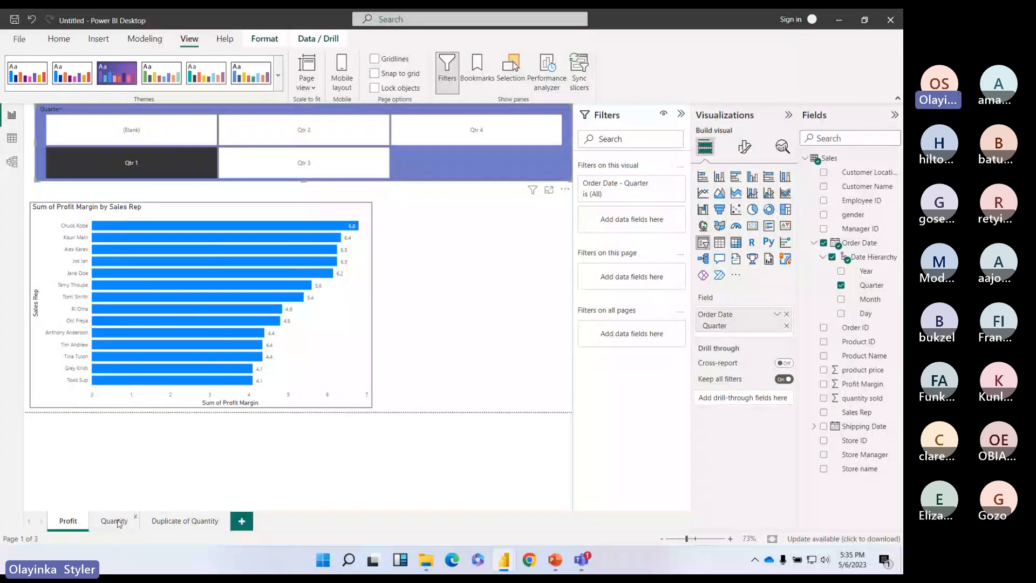
pyautogui.click(114, 521)
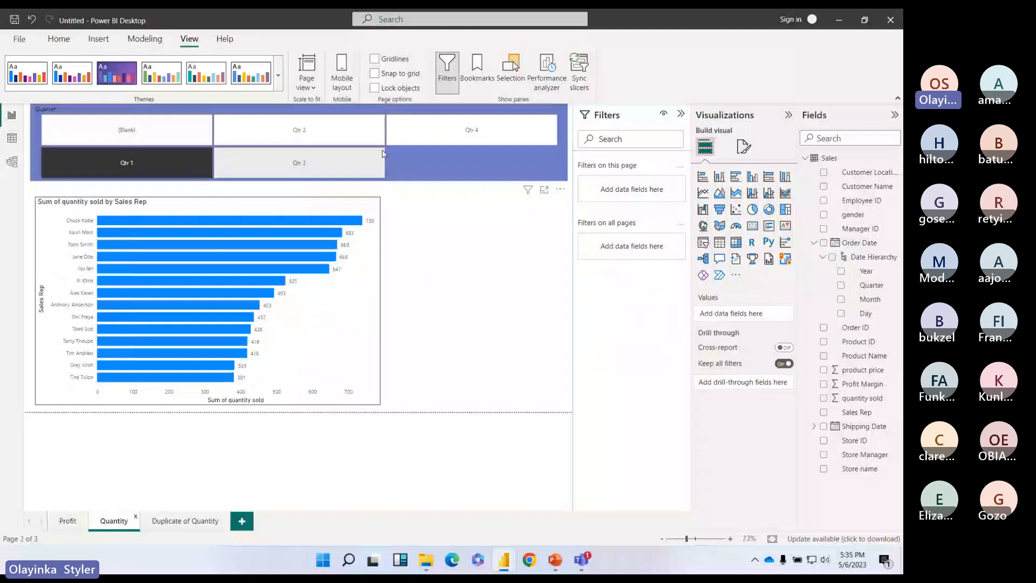
pyautogui.click(194, 523)
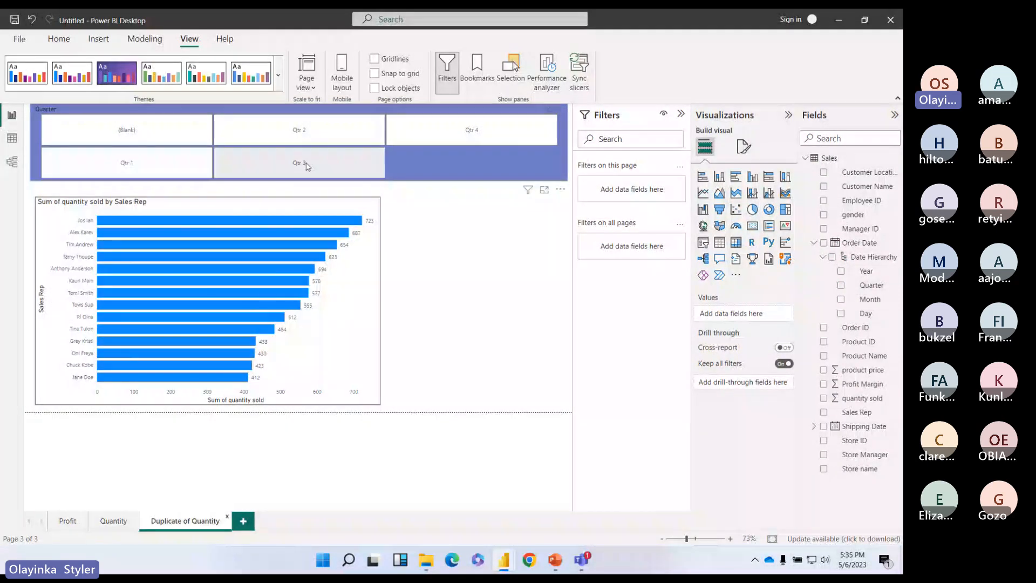
pyautogui.click(307, 167)
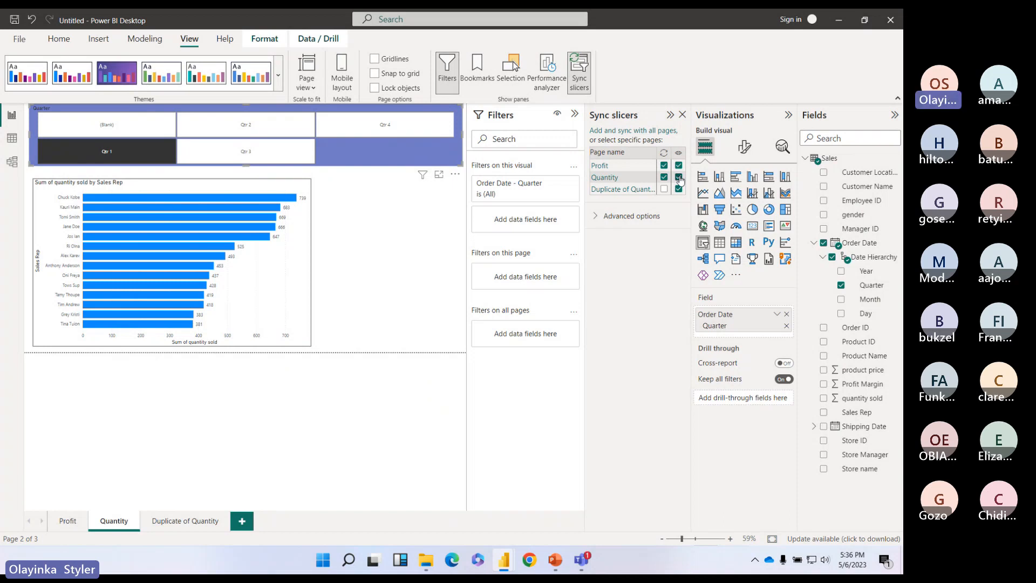
# Step: Hide the Quarter slicer on the Quantity page and compare the Profit and Quantity pages
pyautogui.click(680, 179)
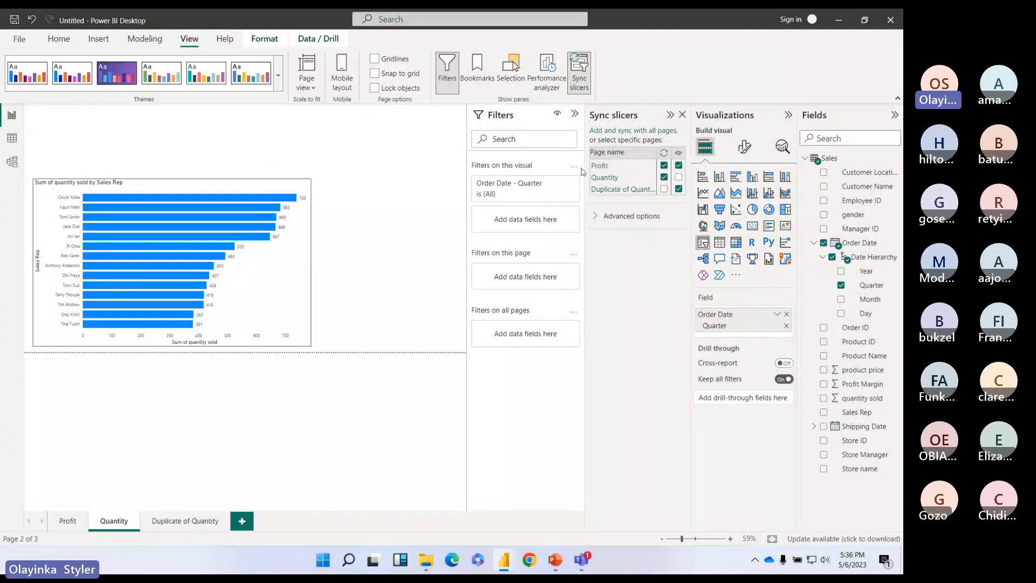
pyautogui.click(66, 522)
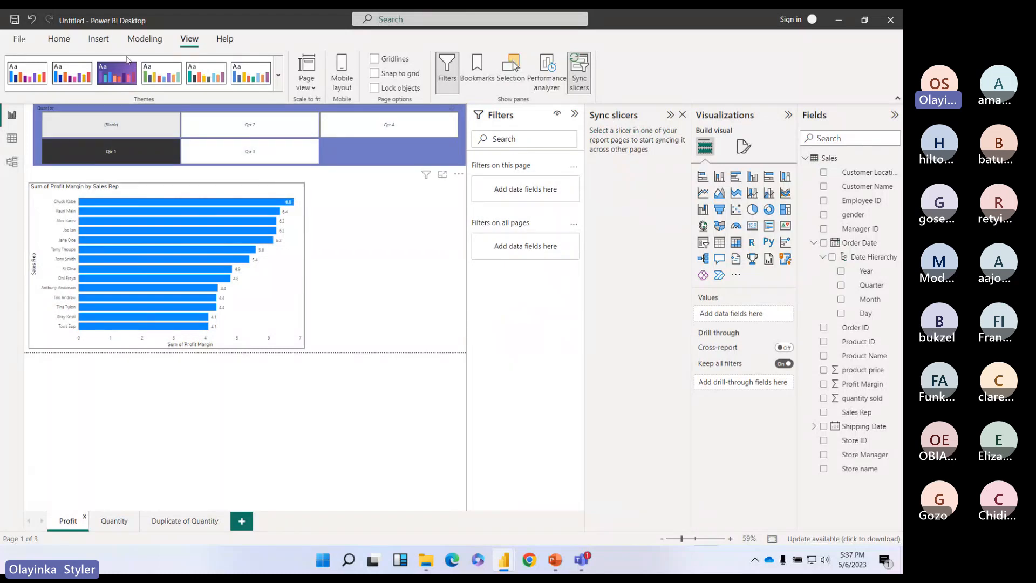
pyautogui.click(114, 521)
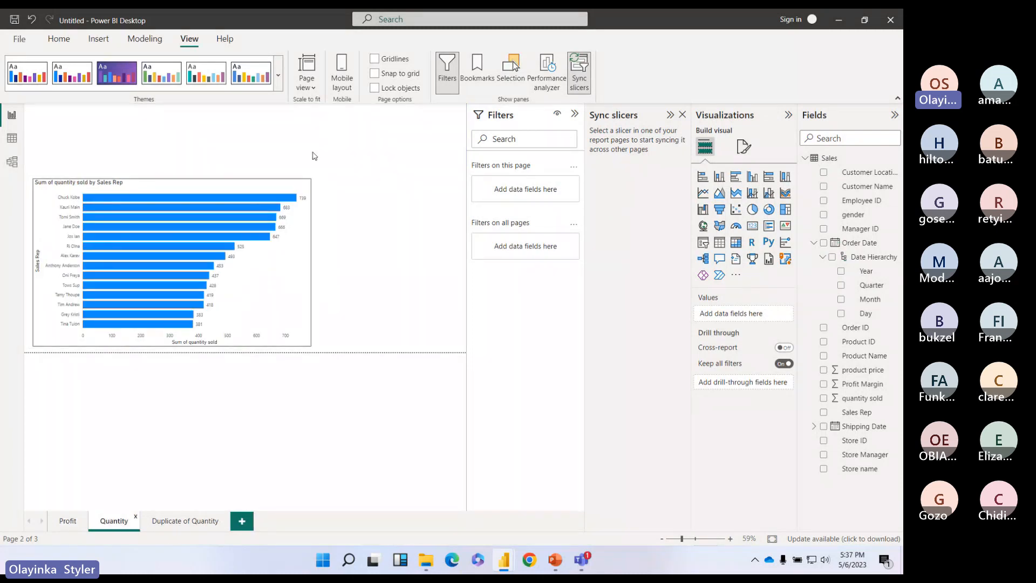
pyautogui.click(66, 523)
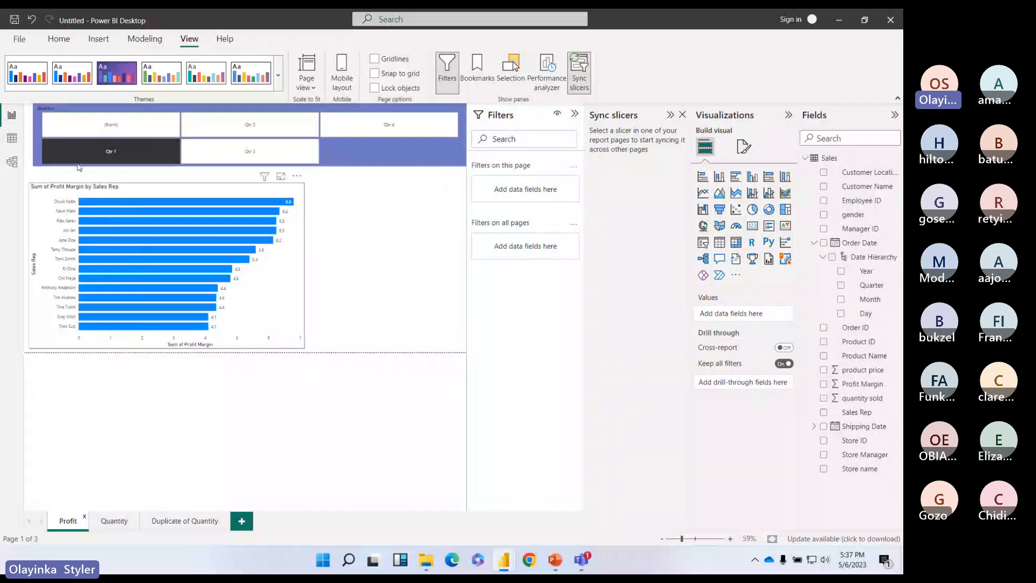
pyautogui.click(113, 522)
pyautogui.click(70, 521)
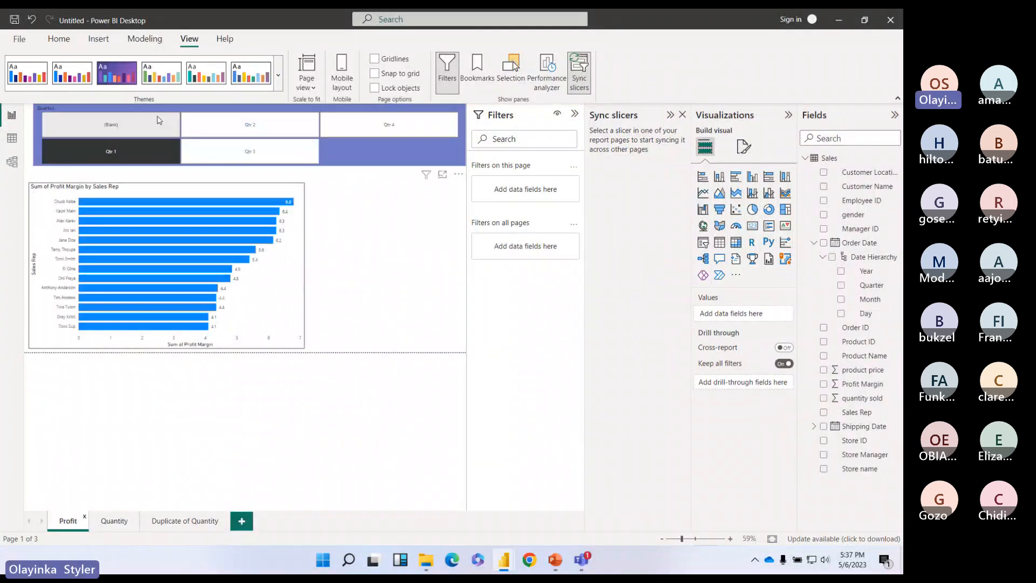
pyautogui.click(115, 521)
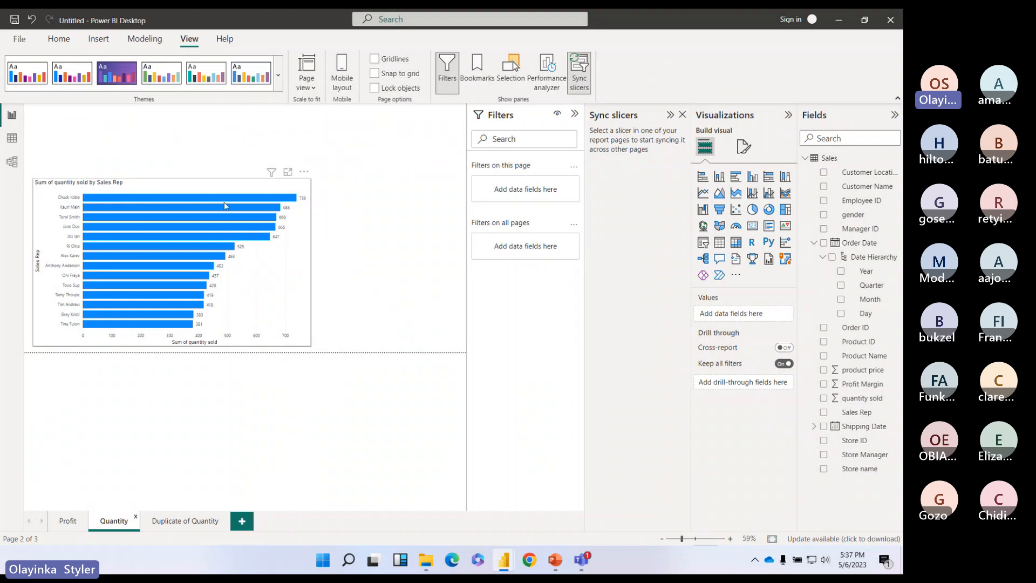
pyautogui.click(68, 522)
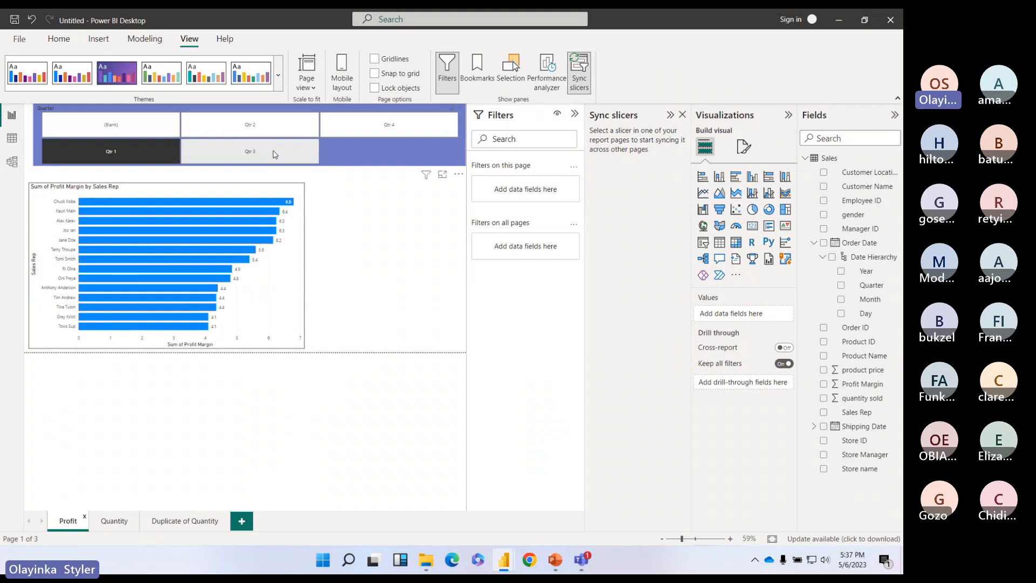
# Step: Filter to Qtr 3, confirm it on Quantity, and make the quantity chart slightly taller
pyautogui.click(280, 156)
pyautogui.click(115, 522)
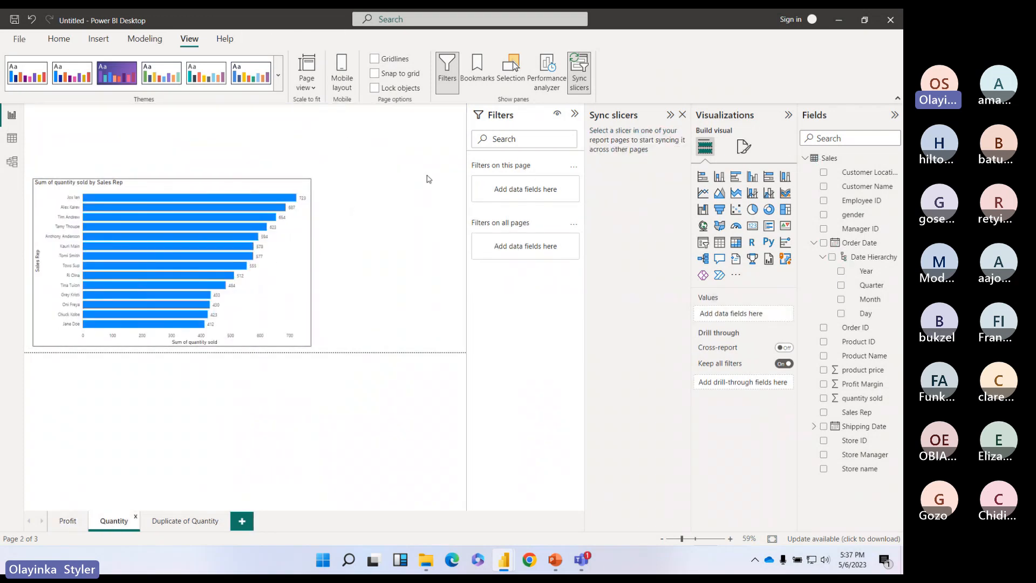
pyautogui.click(303, 274)
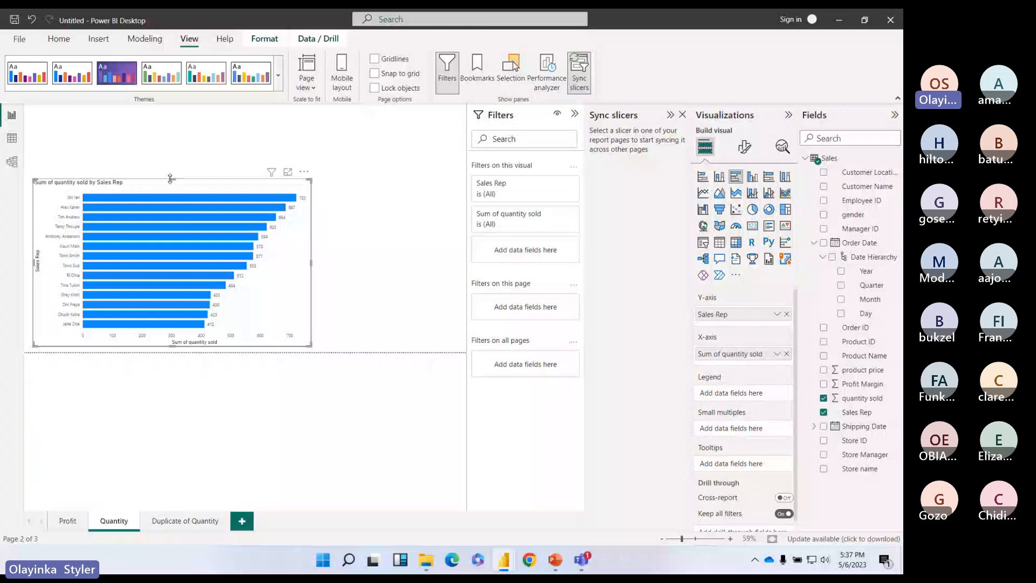
pyautogui.moveTo(170, 178); pyautogui.dragTo(168, 164)
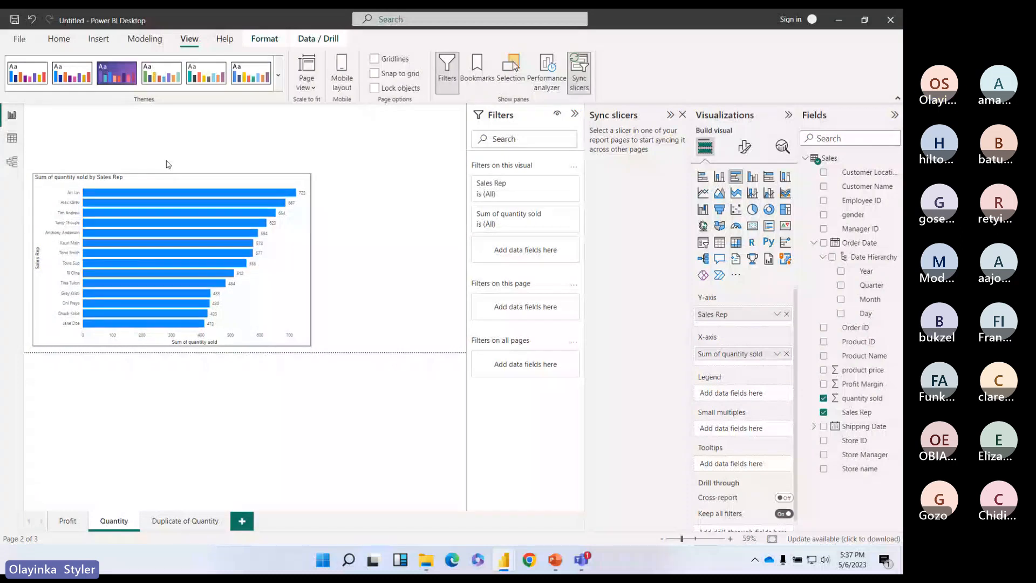
pyautogui.click(68, 520)
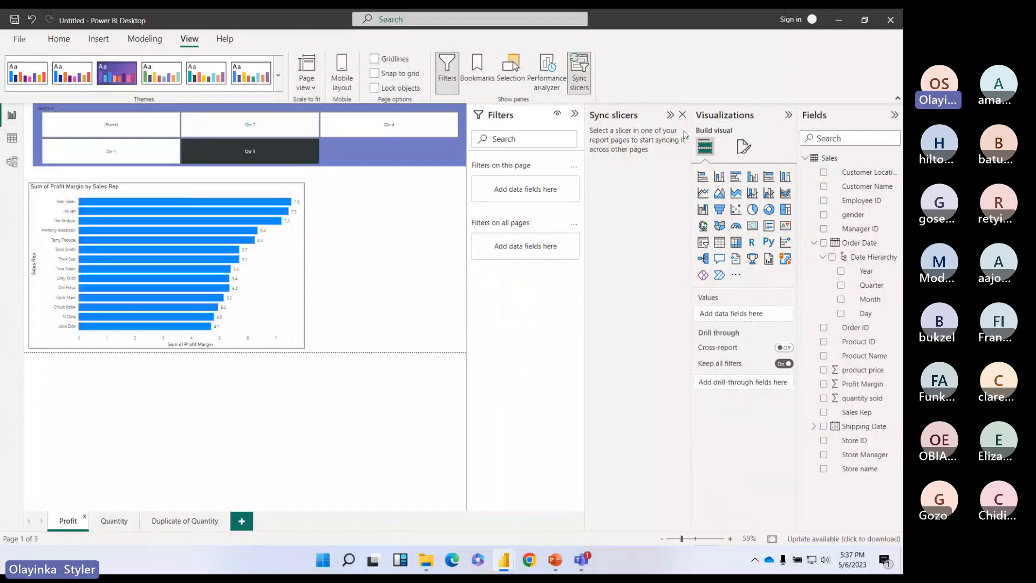
pyautogui.click(413, 161)
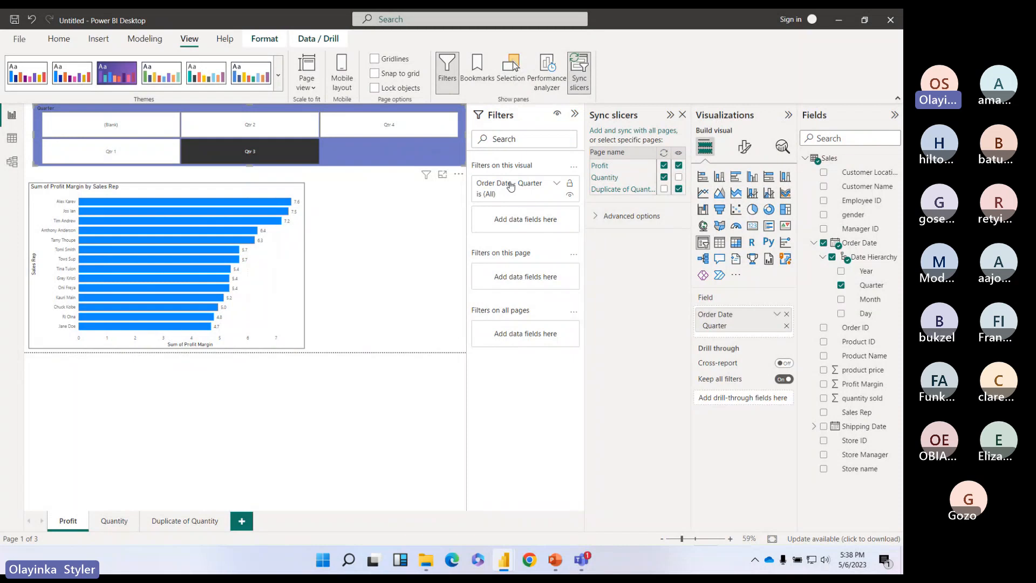
# Step: Sync the Quarter slicer to Duplicate of Quantity while hiding it on that page
pyautogui.click(185, 520)
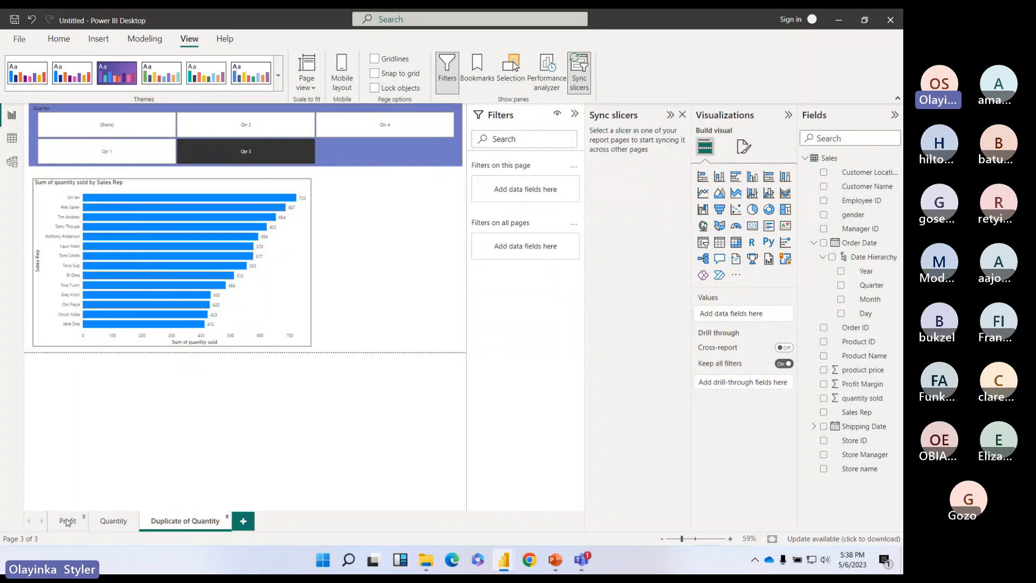
pyautogui.click(452, 155)
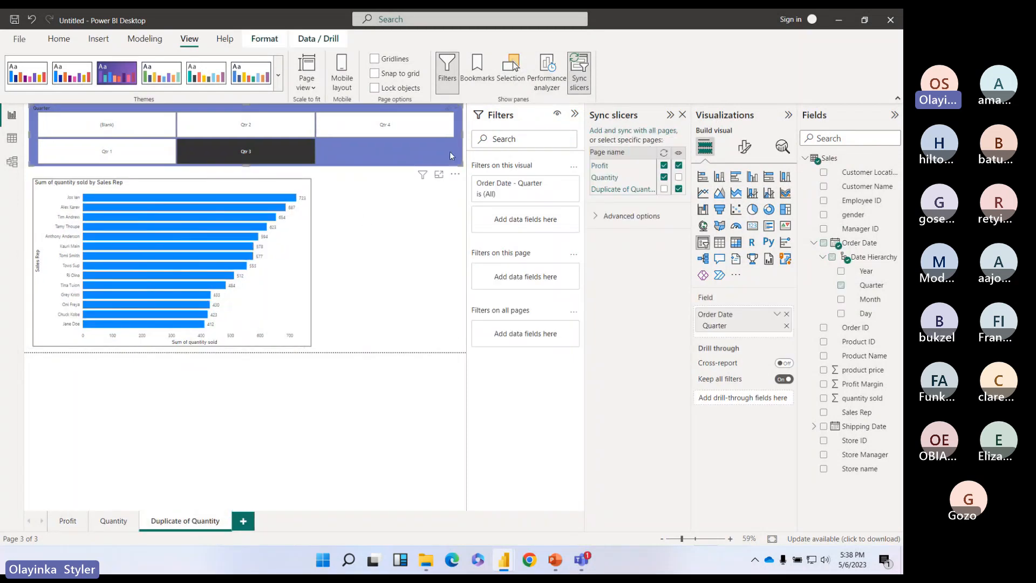
pyautogui.click(679, 188)
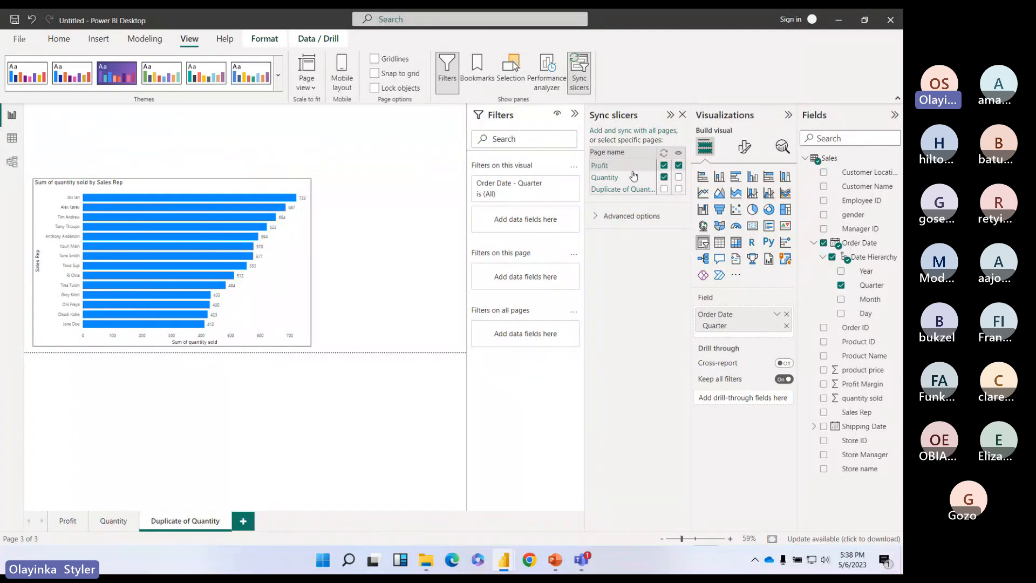
pyautogui.click(664, 189)
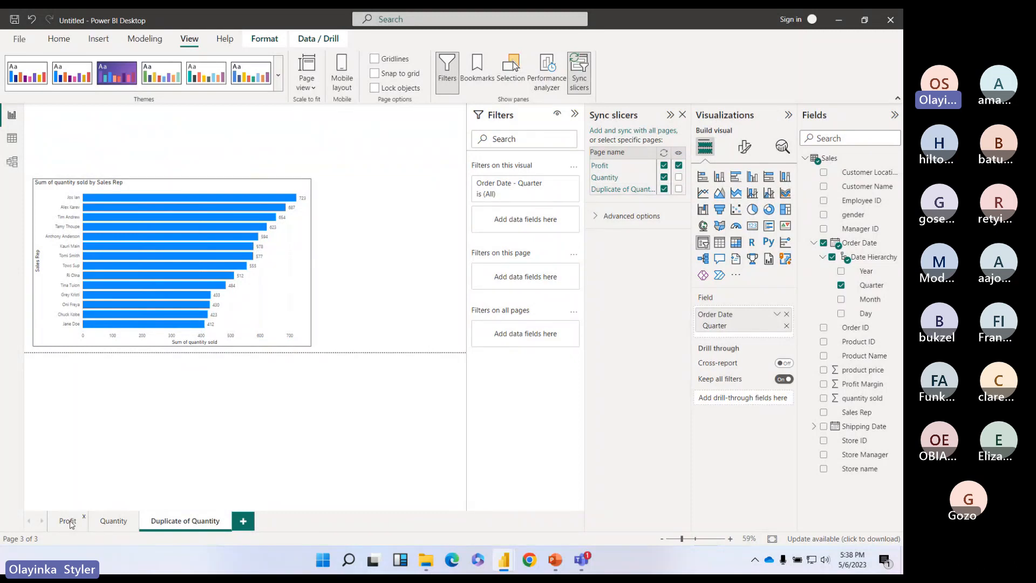
# Step: Filter to Qtr 4 on Profit, confirm Duplicate of Quantity follows, then switch to Teams
pyautogui.click(67, 521)
pyautogui.click(128, 158)
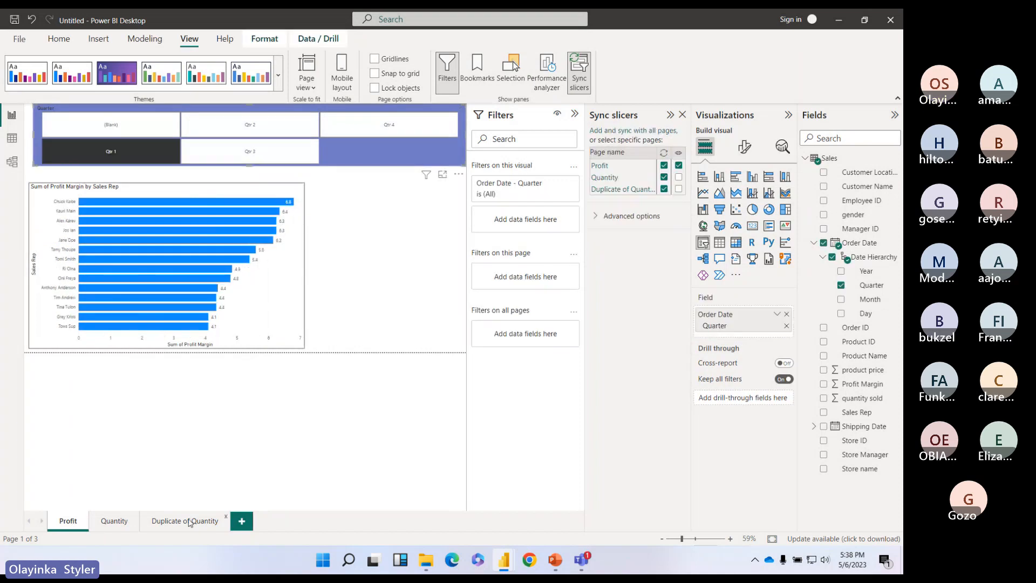
pyautogui.click(185, 521)
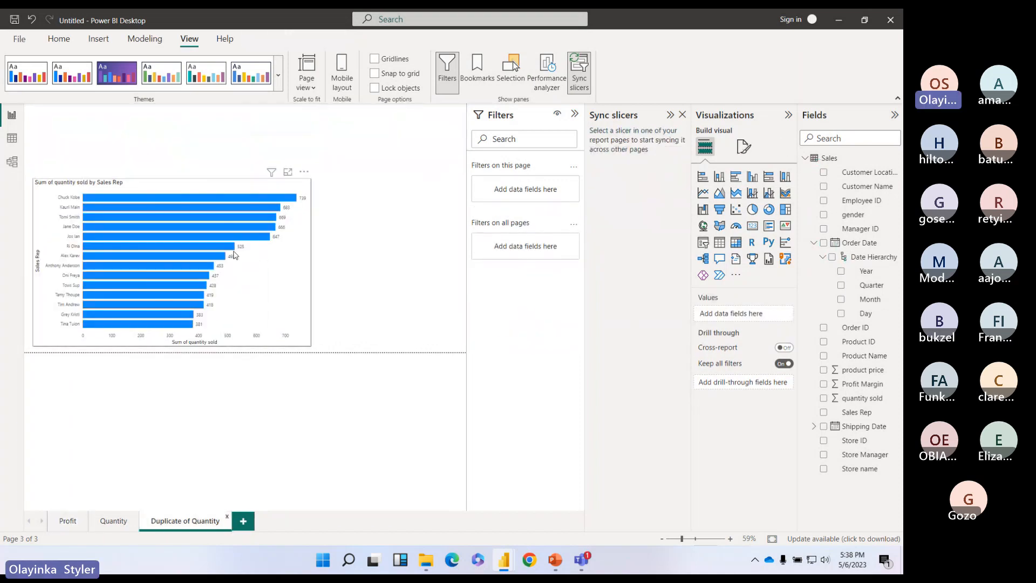
pyautogui.click(68, 522)
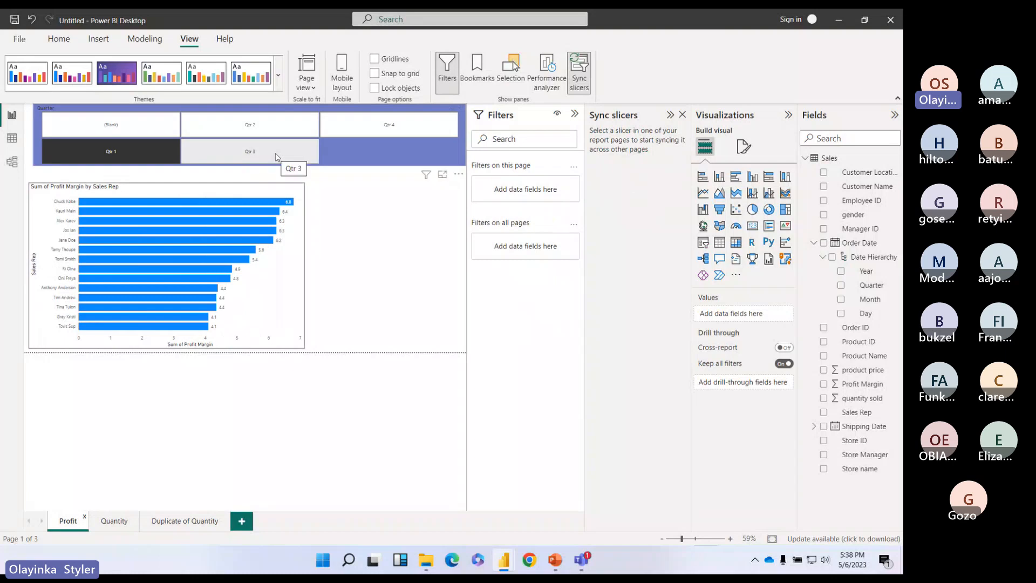
pyautogui.click(375, 124)
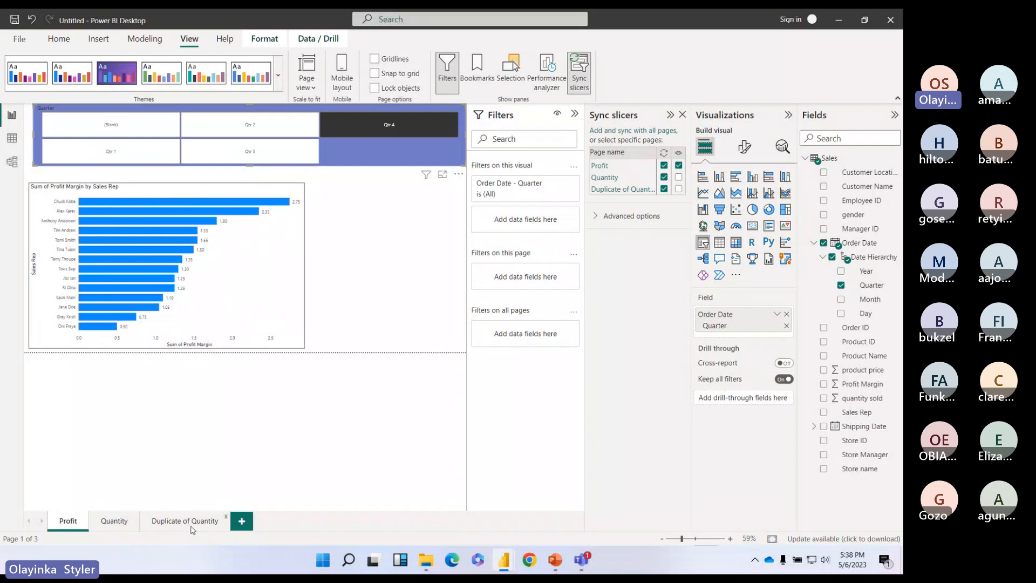
pyautogui.click(191, 523)
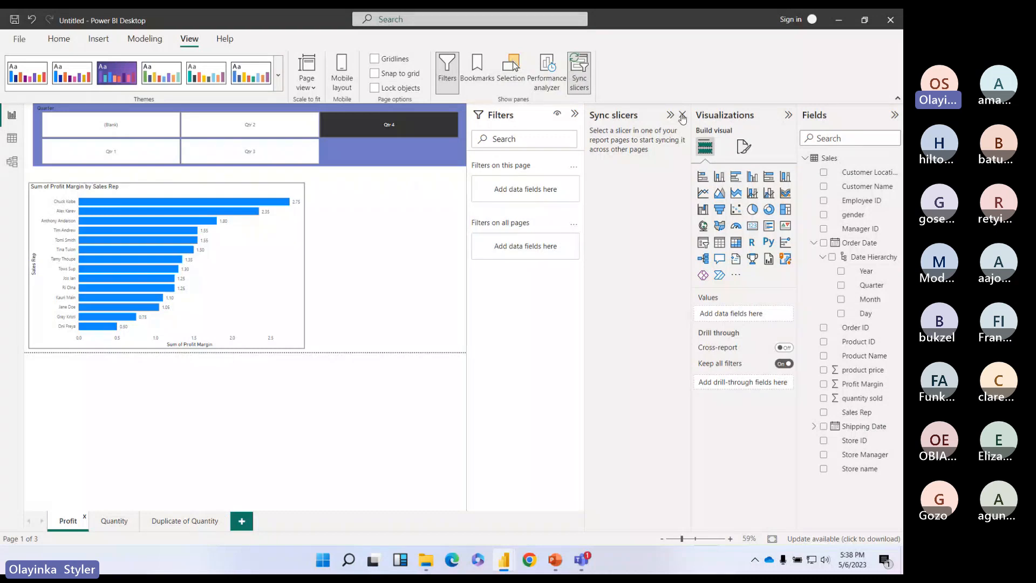
pyautogui.click(59, 39)
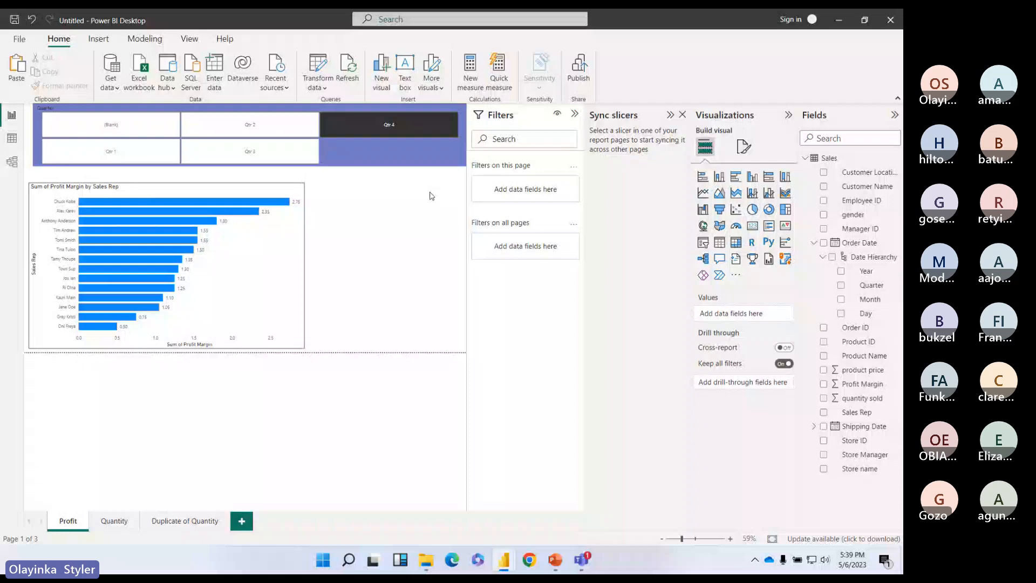
pyautogui.hotkey('alt', 'Tab')
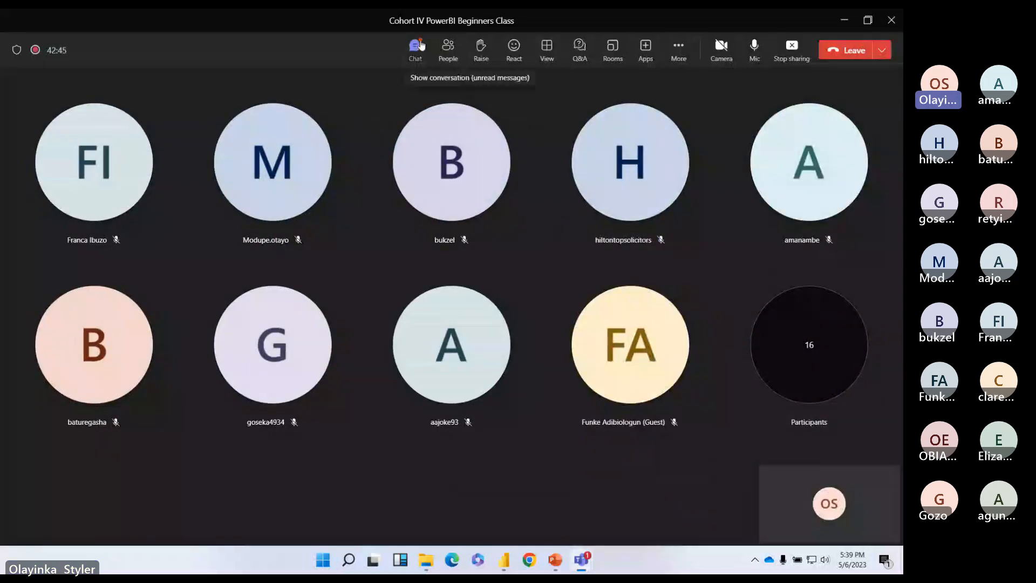
# Step: Open the Teams meeting chat, then show slide 5, Drill-through, in the PowerPoint deck
pyautogui.click(416, 46)
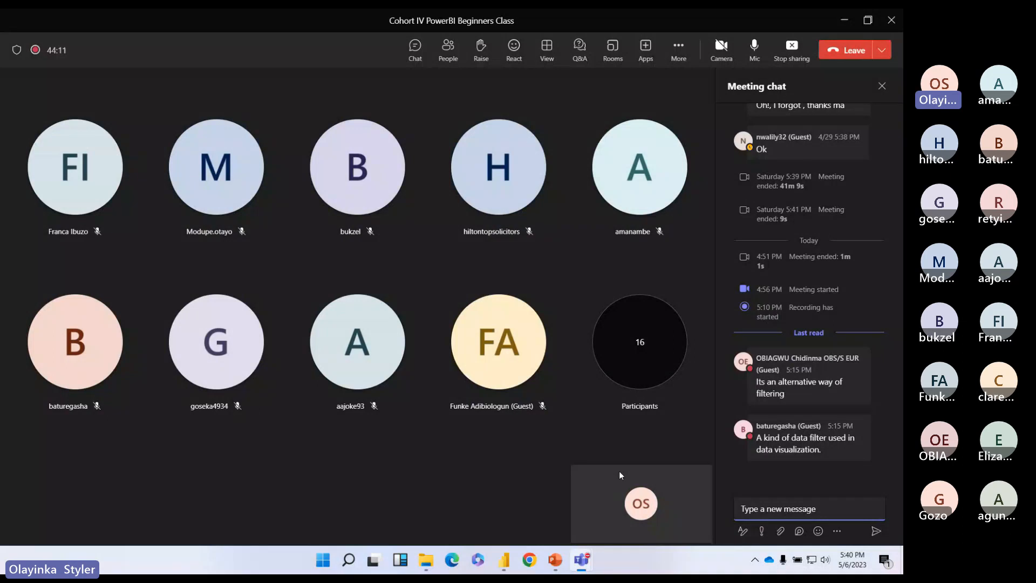
pyautogui.hotkey('alt', 'Tab')
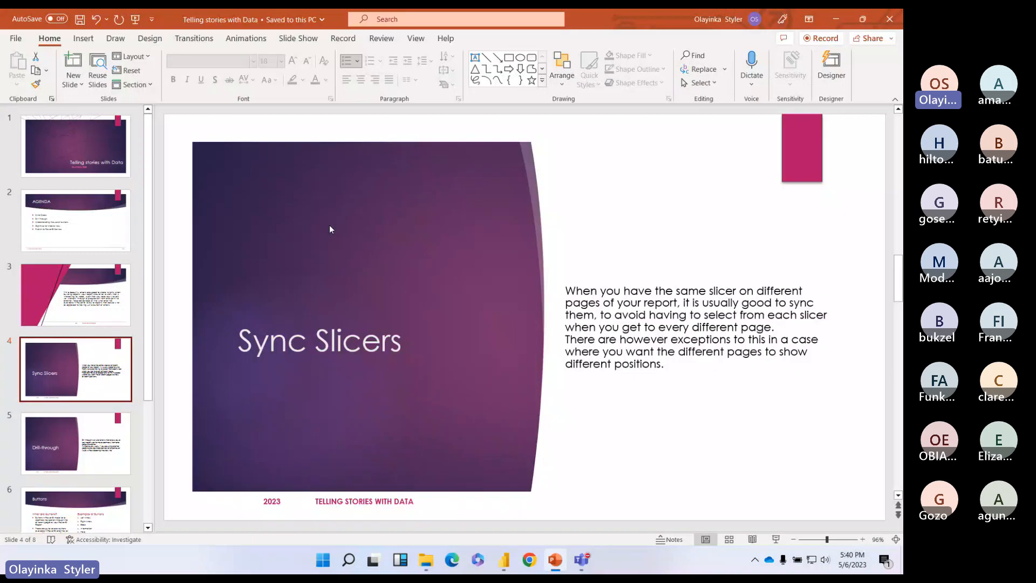
pyautogui.scroll(-1, 71, 341)
pyautogui.click(71, 341)
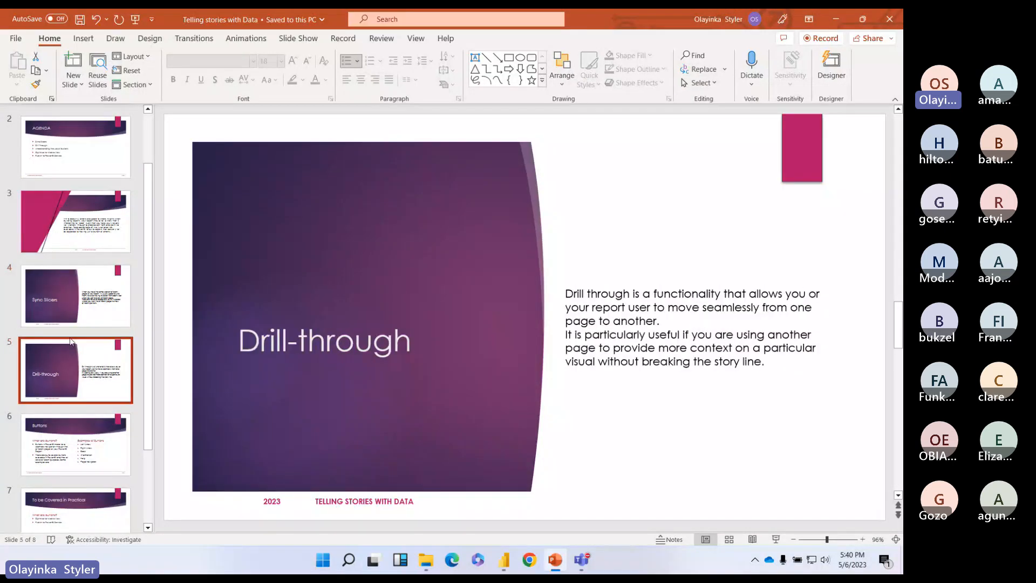
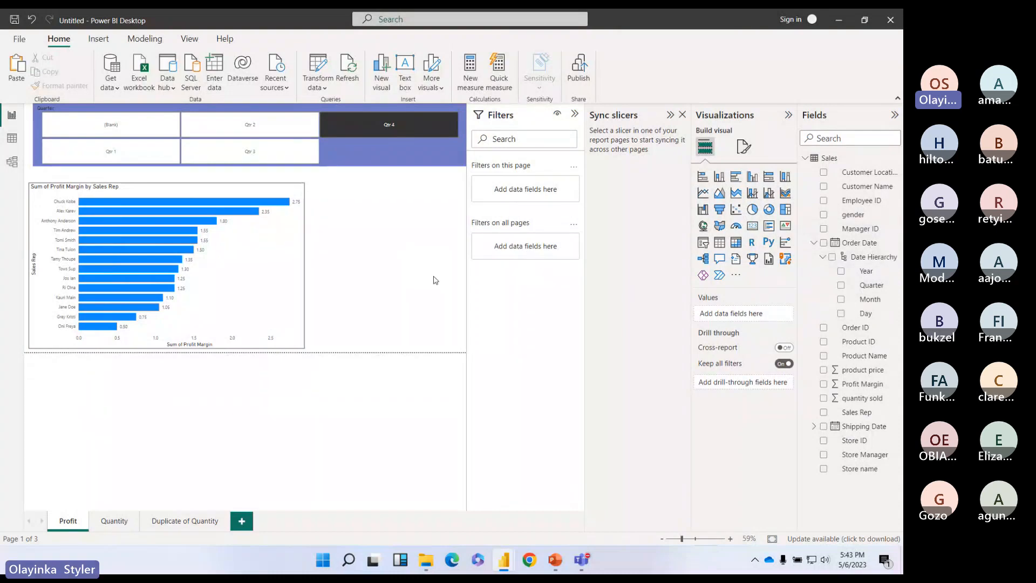
# Step: Move and widen the profit margin bar chart, then plot it by Manager ID instead of Sales Rep
pyautogui.moveTo(284, 297); pyautogui.dragTo(307, 300)
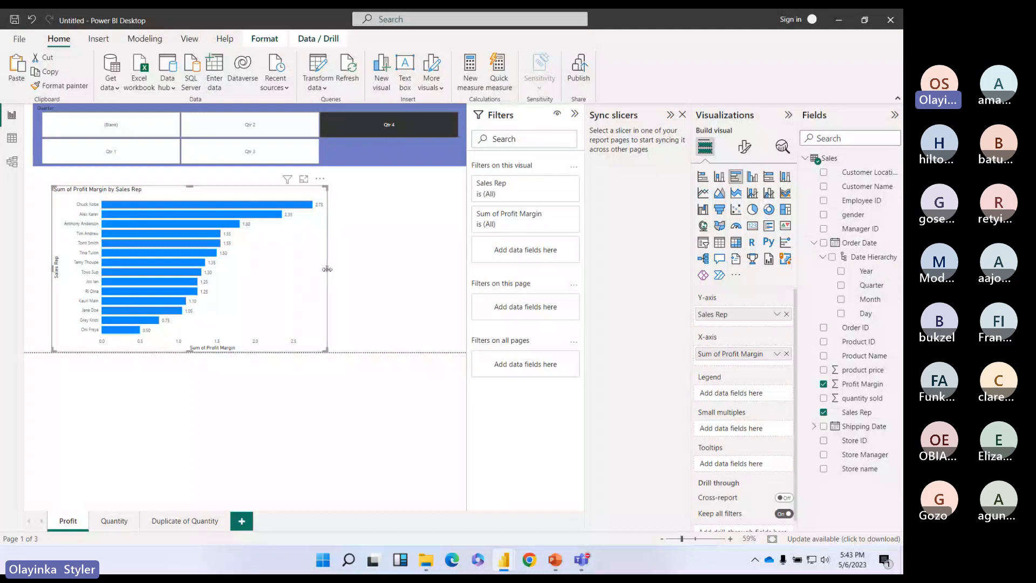
pyautogui.moveTo(327, 269); pyautogui.dragTo(350, 269)
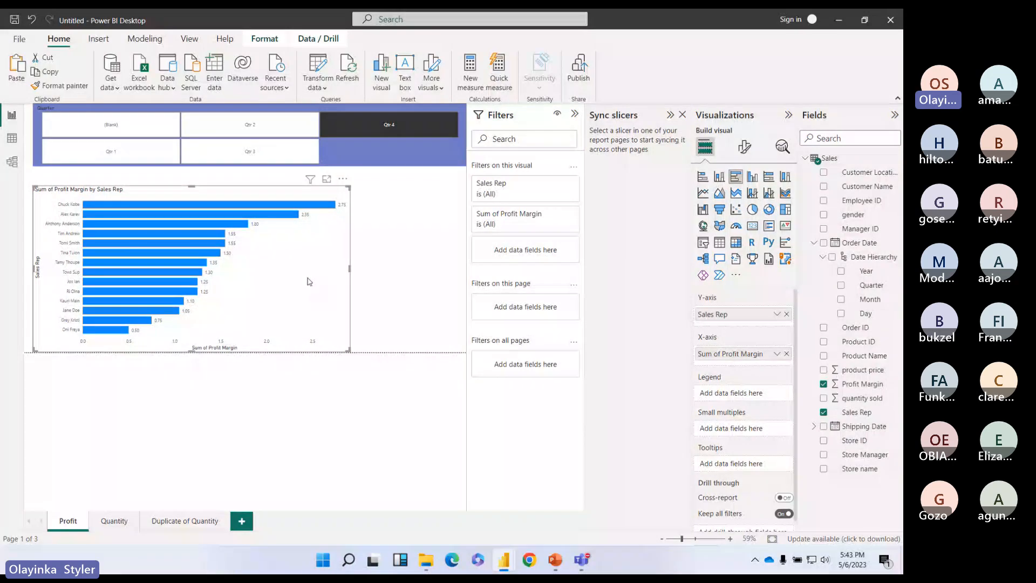
pyautogui.moveTo(331, 295); pyautogui.dragTo(332, 290)
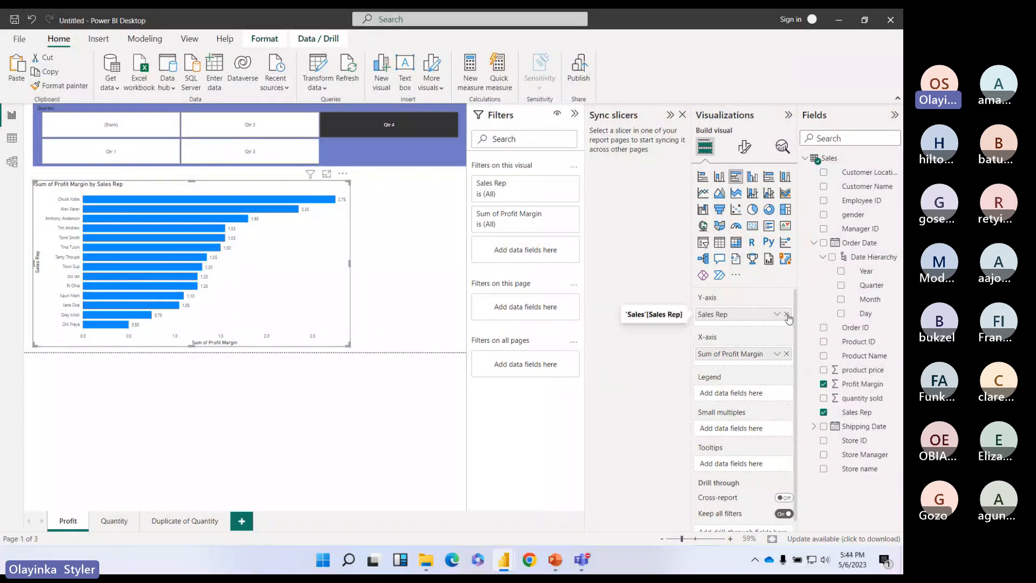
pyautogui.click(786, 314)
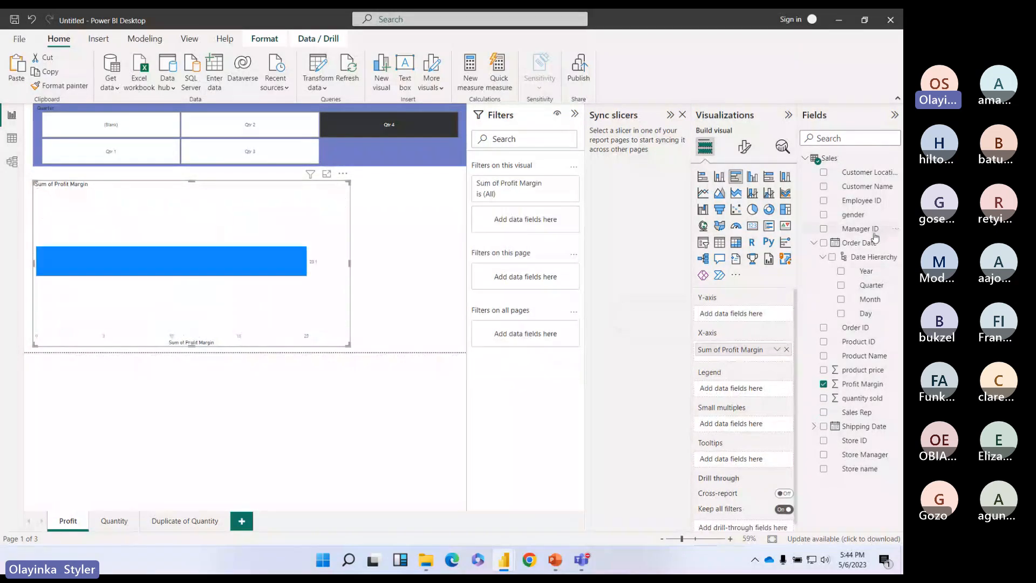
pyautogui.moveTo(861, 228); pyautogui.dragTo(767, 322)
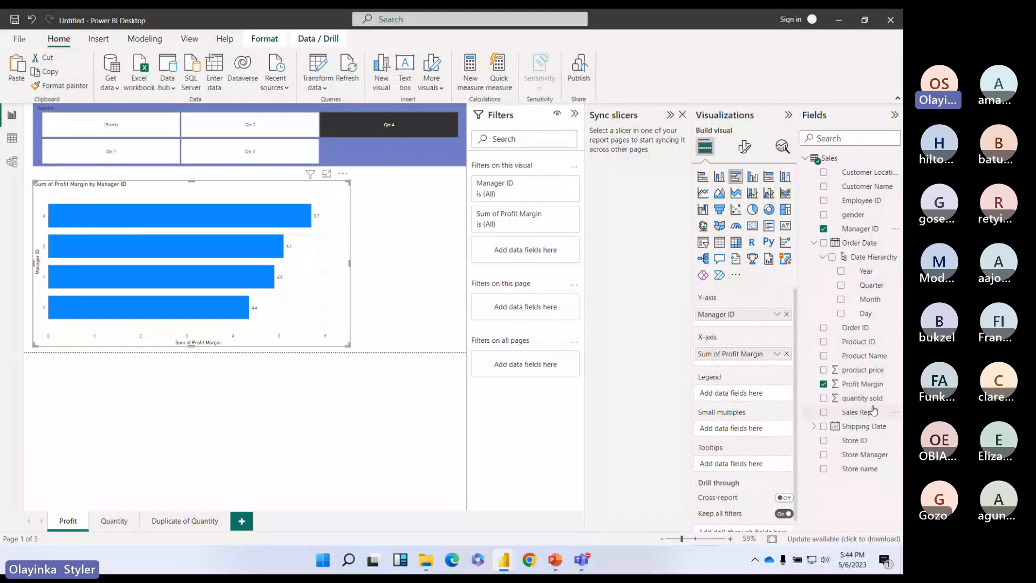
# Step: Review the Sales data table, then make the Manager ID profit margin chart much narrower
pyautogui.moveTo(351, 263); pyautogui.dragTo(346, 263)
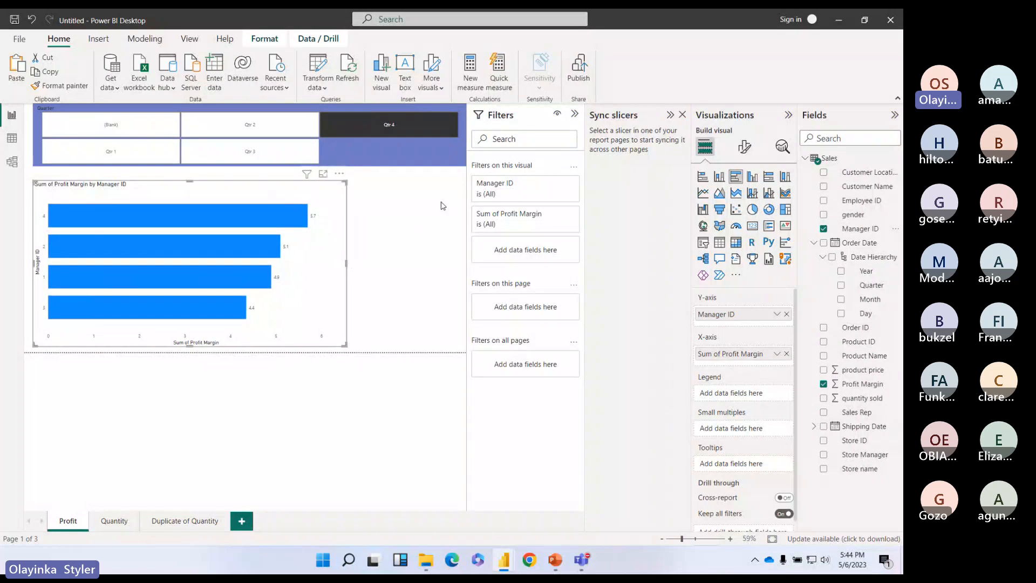
pyautogui.click(12, 138)
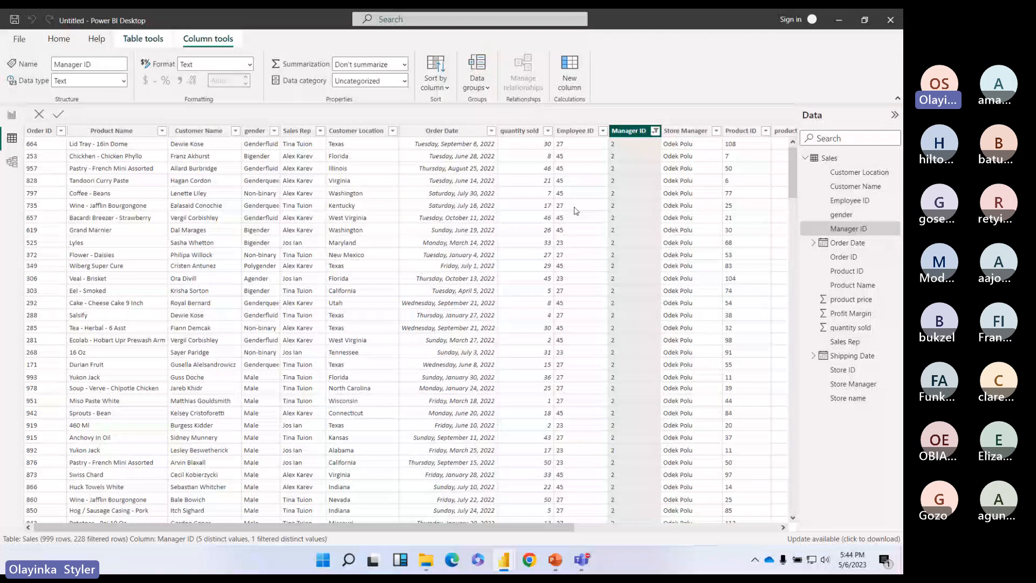
pyautogui.click(12, 116)
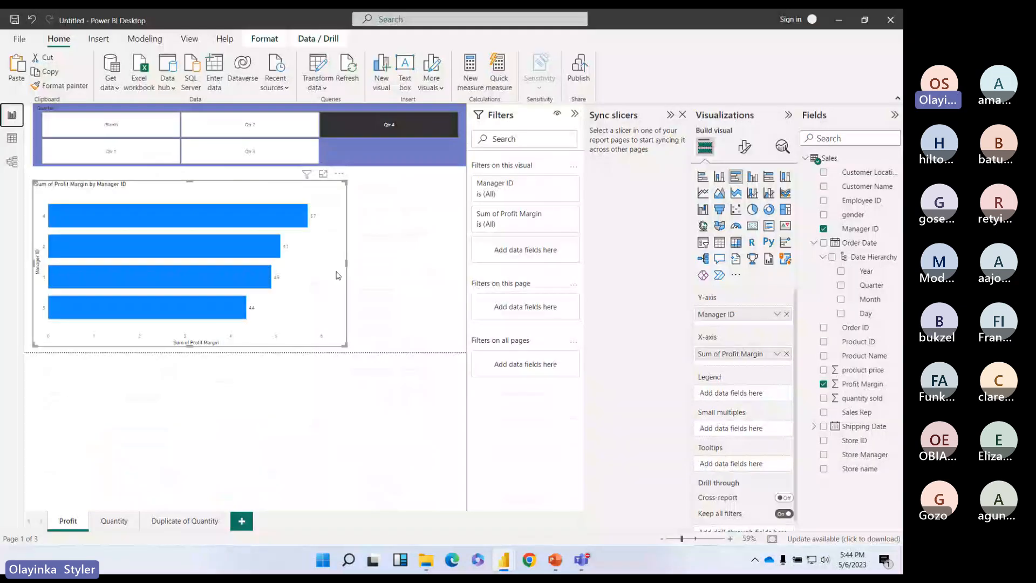
pyautogui.moveTo(347, 263); pyautogui.dragTo(275, 277)
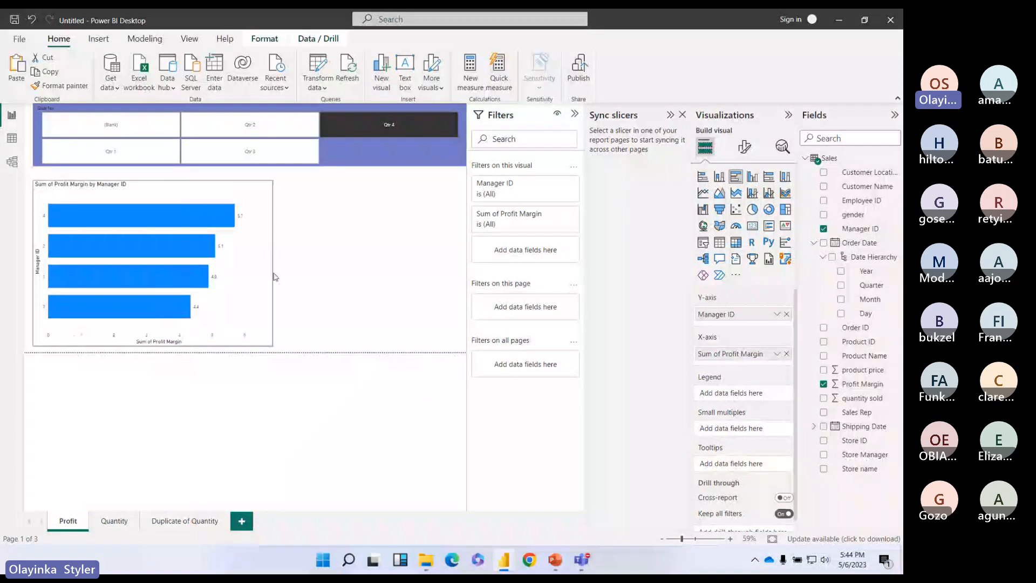
pyautogui.click(276, 276)
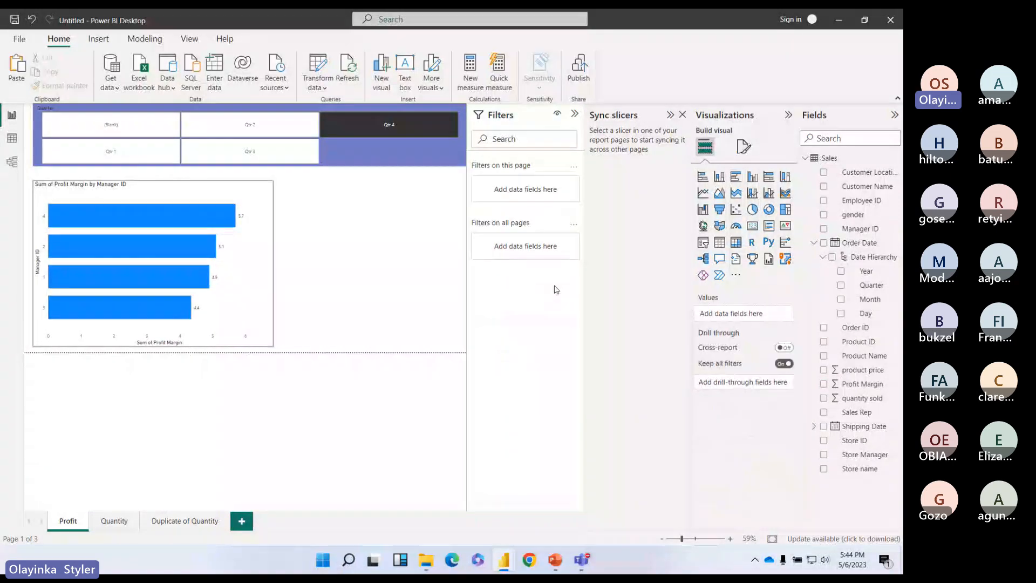
pyautogui.click(735, 242)
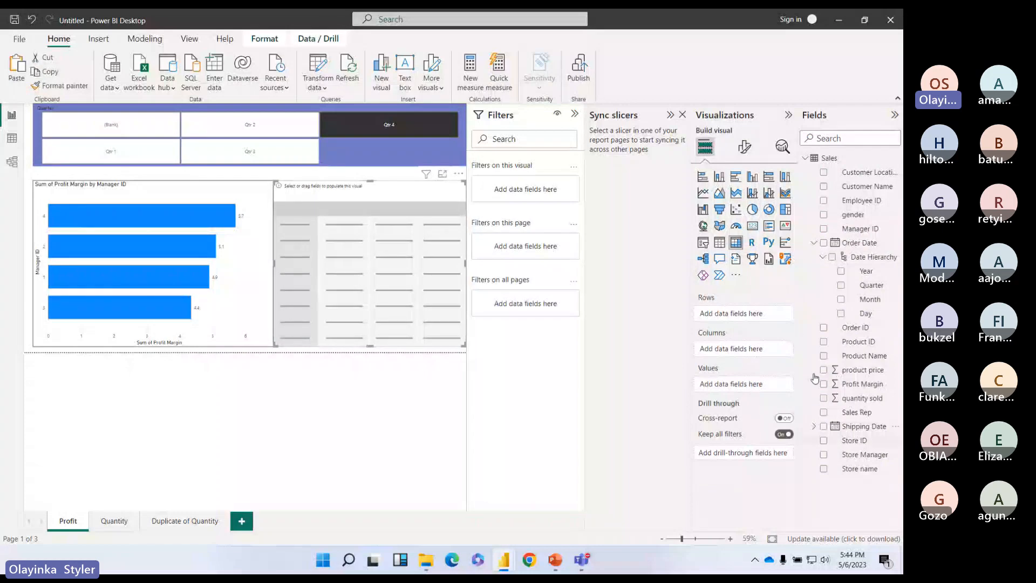
pyautogui.click(843, 232)
pyautogui.moveTo(857, 412); pyautogui.dragTo(766, 322)
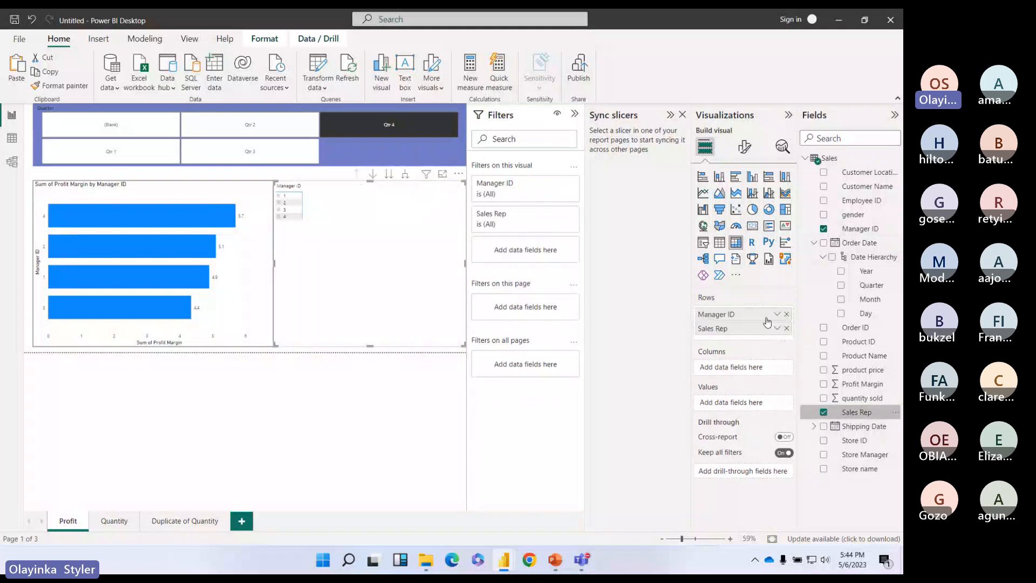
pyautogui.click(279, 197)
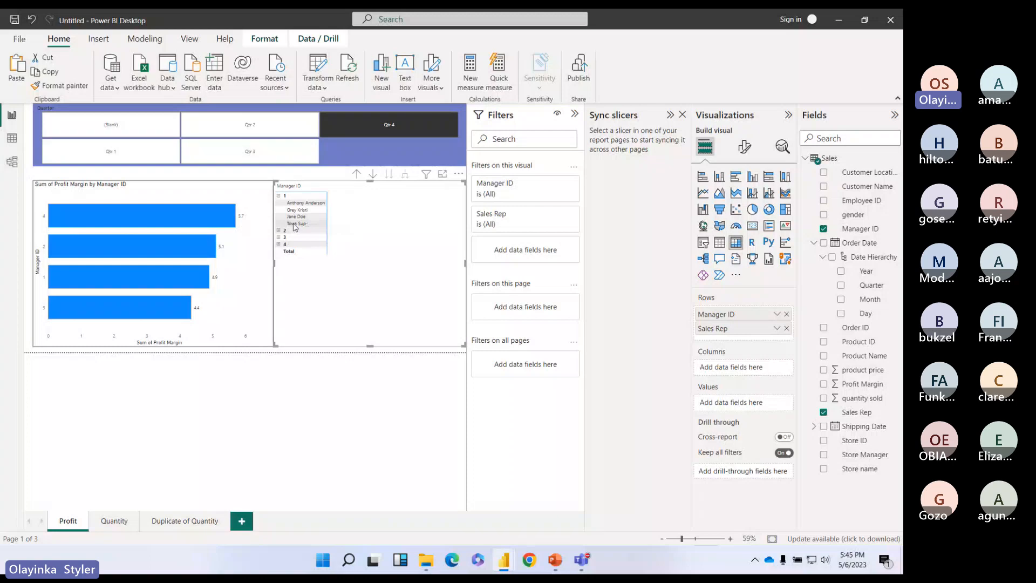
pyautogui.click(279, 230)
pyautogui.click(278, 258)
pyautogui.click(278, 286)
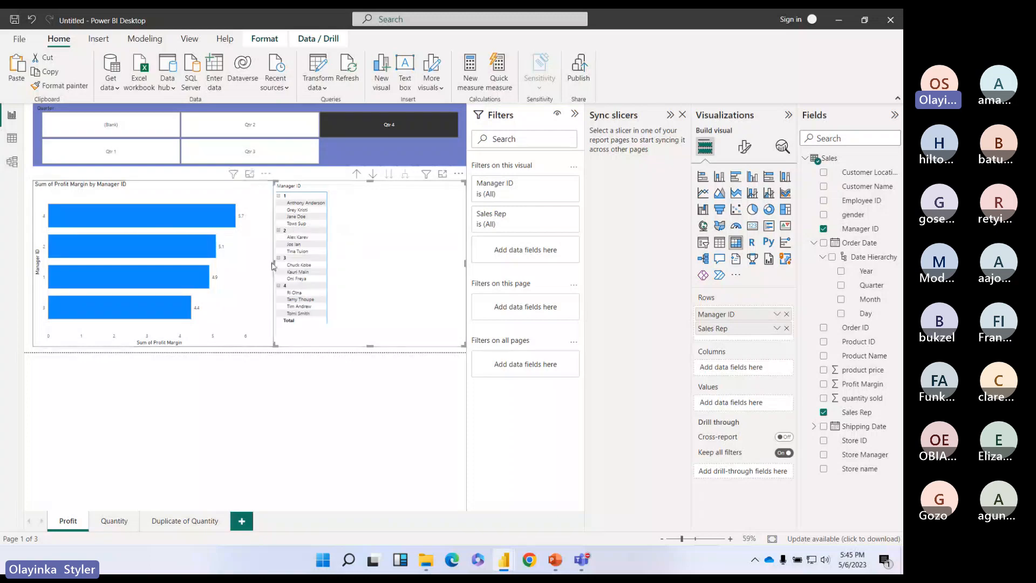
pyautogui.moveTo(272, 266); pyautogui.dragTo(283, 267)
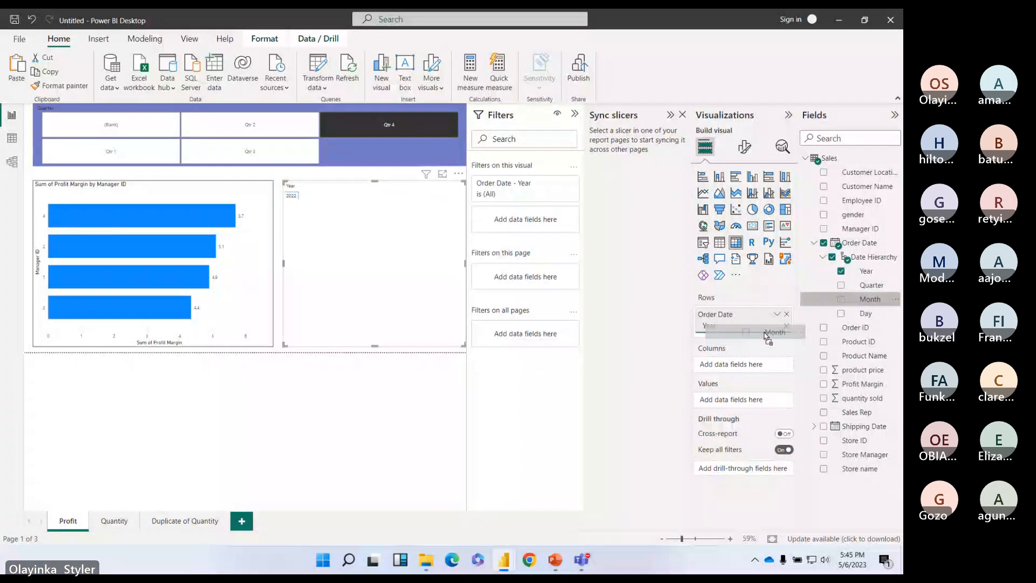
pyautogui.moveTo(763, 338); pyautogui.dragTo(767, 336)
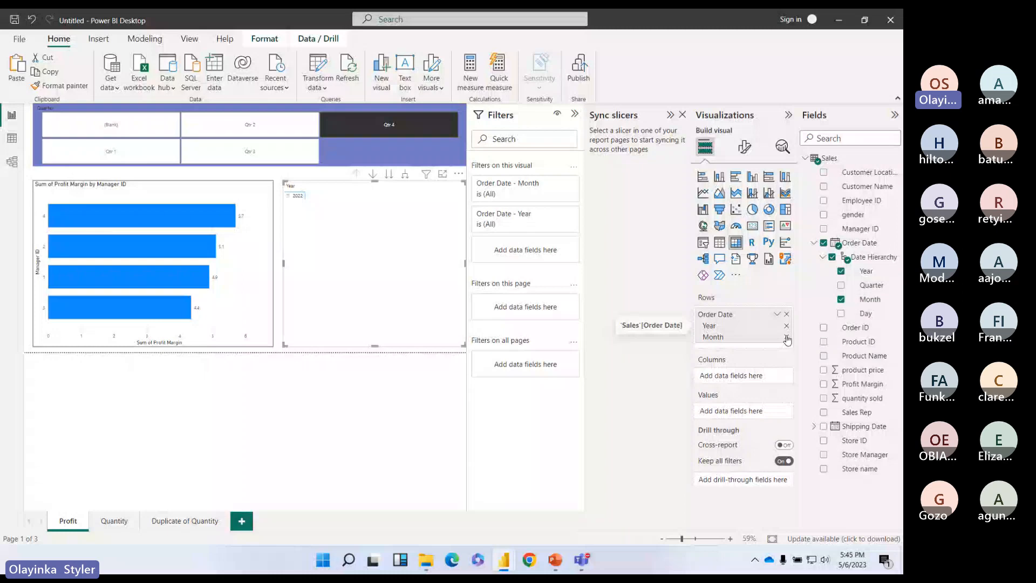
pyautogui.click(786, 337)
pyautogui.click(841, 286)
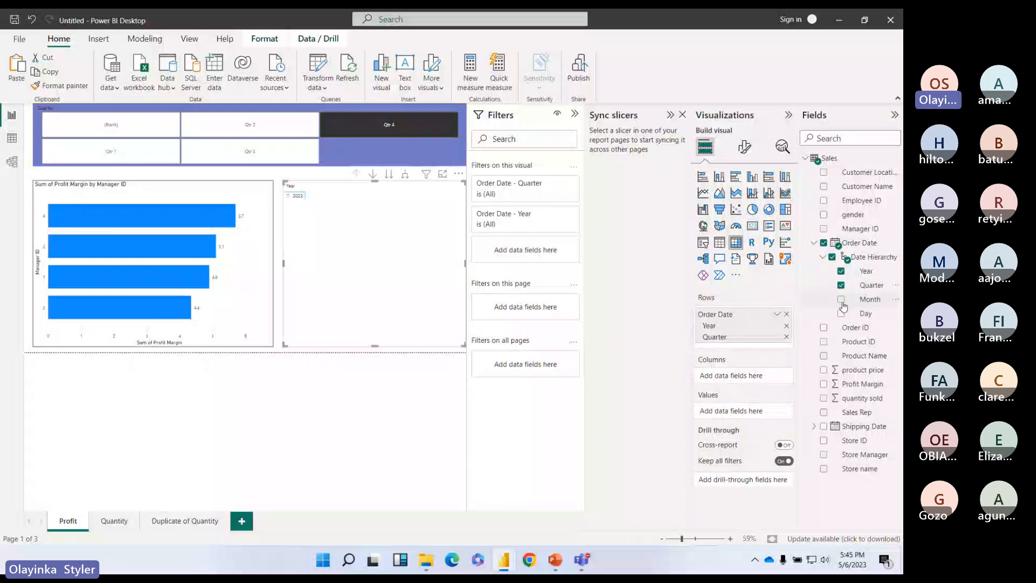
pyautogui.click(842, 300)
pyautogui.click(841, 314)
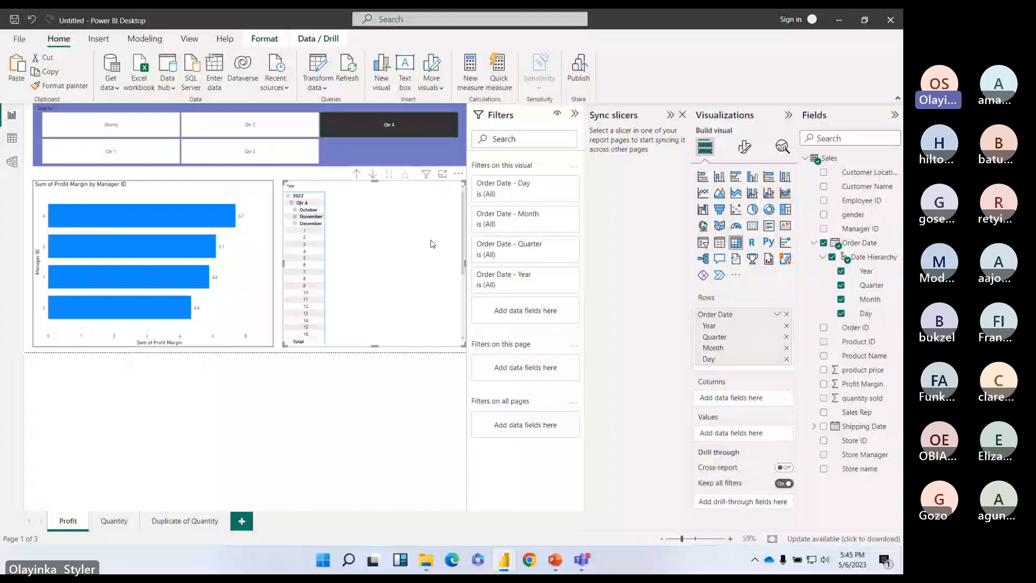
pyautogui.press('Delete')
pyautogui.click(241, 301)
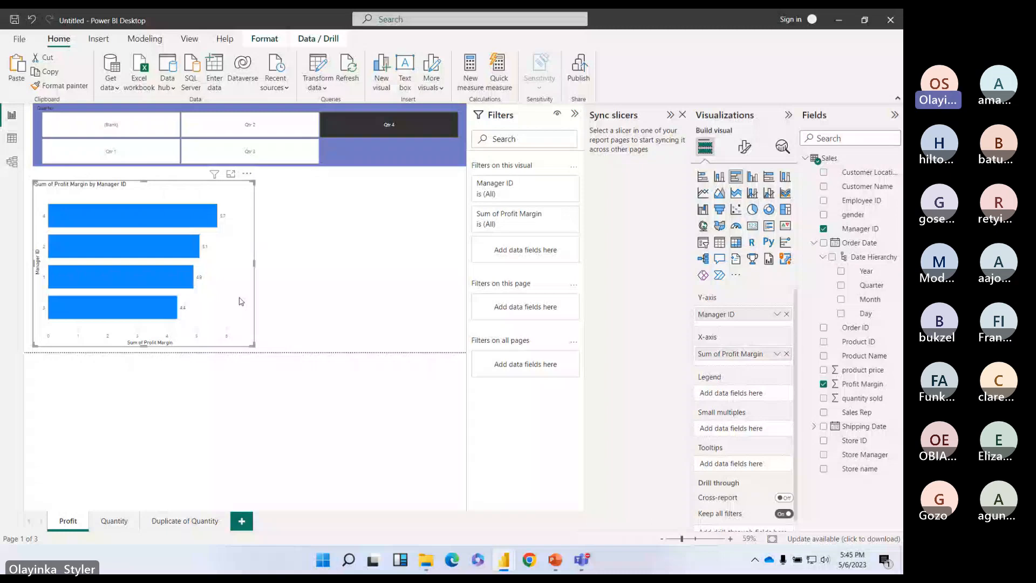
# Step: Paste the quantity sold by Manager ID chart and narrow the profit margin chart to fit both
pyautogui.hotkey('ctrl', 'v')
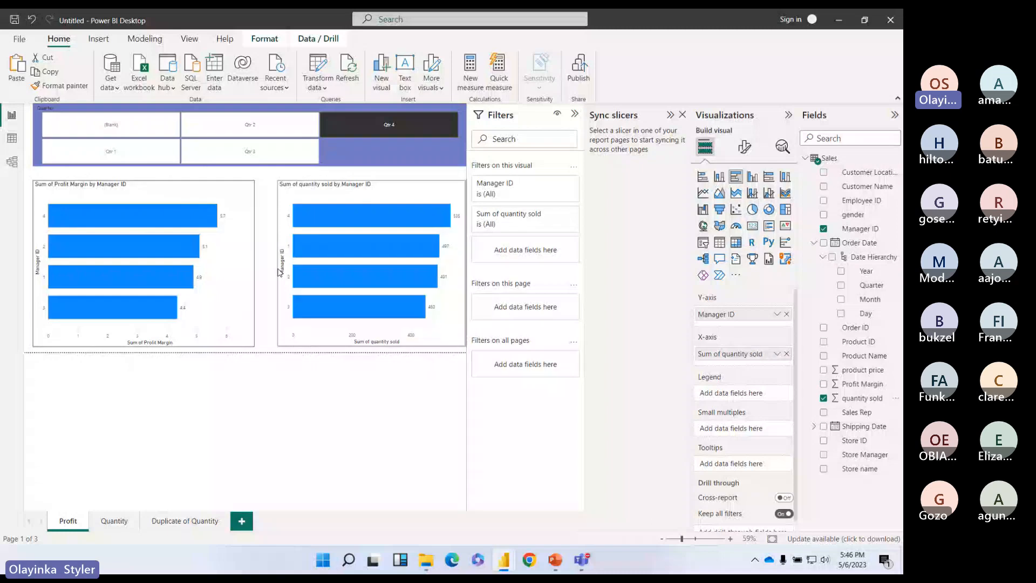
pyautogui.moveTo(279, 271)
pyautogui.mouseDown()
pyautogui.moveTo(230, 265)
pyautogui.moveTo(269, 272)
pyautogui.mouseUp()
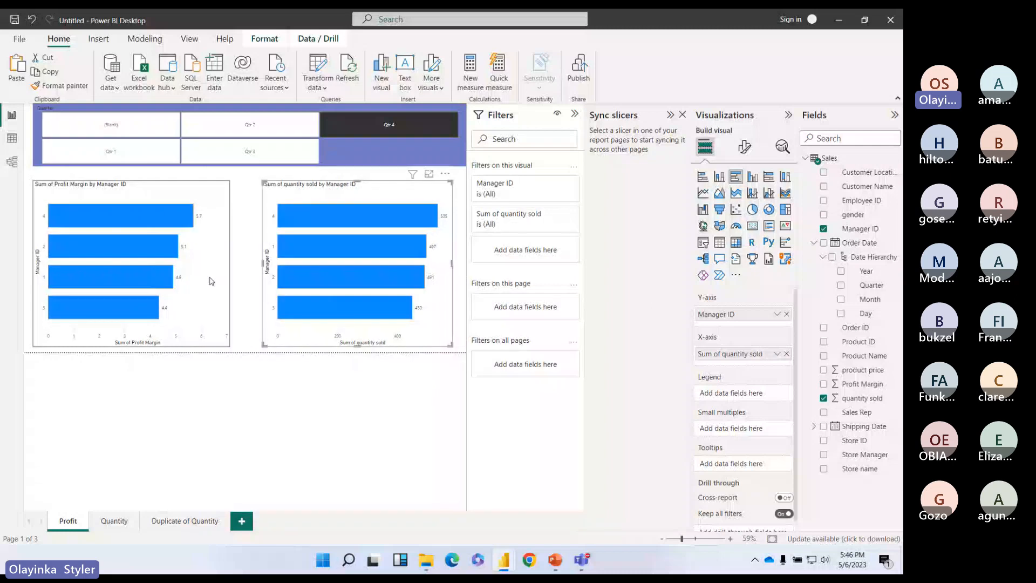
pyautogui.moveTo(377, 218)
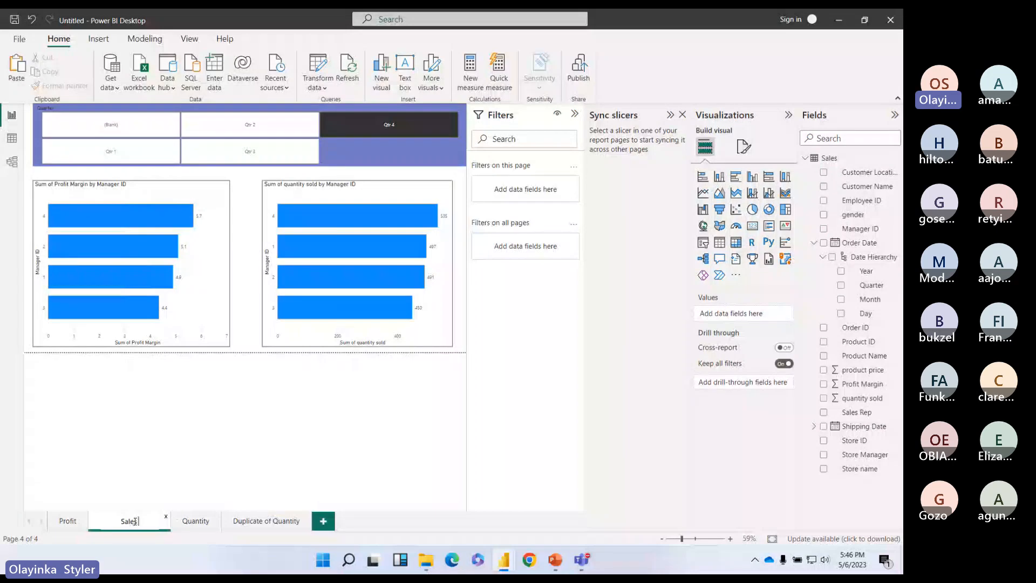
# Step: Name the new page Sales Rep and chart its profit margin and quantity sold by Sales Rep
pyautogui.write('Rep')
pyautogui.press('Return')
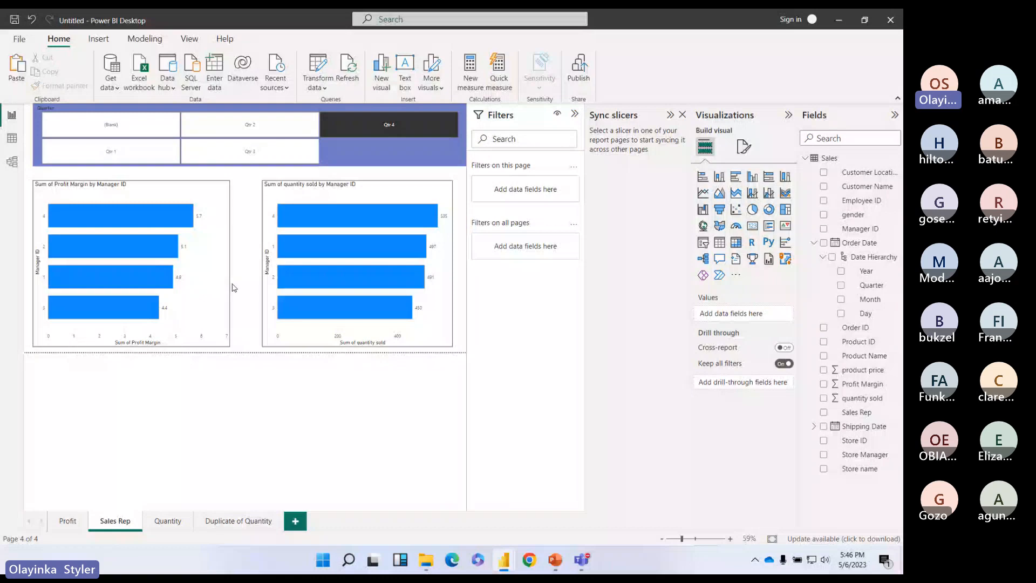
pyautogui.click(234, 288)
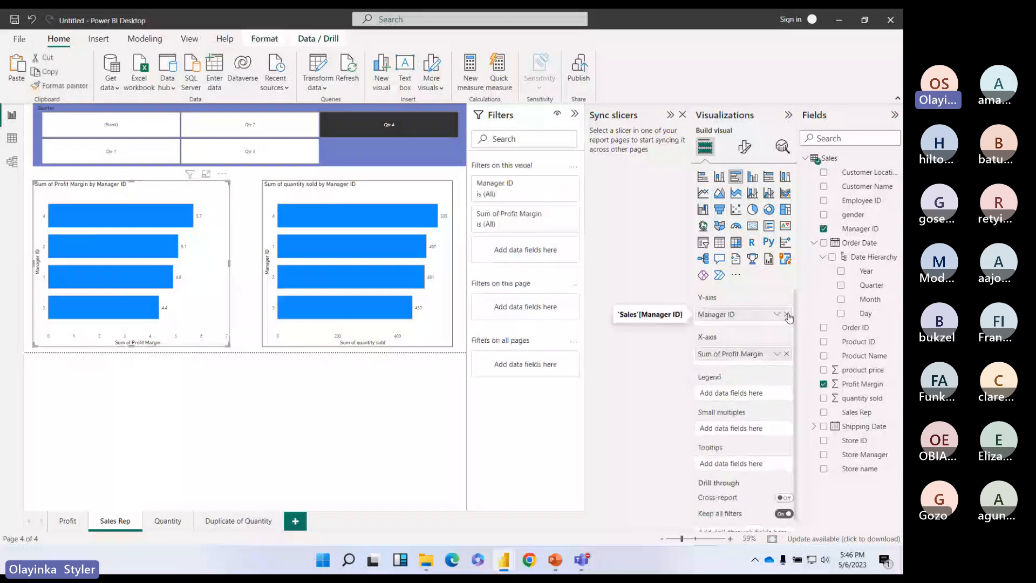
pyautogui.click(786, 314)
pyautogui.click(823, 412)
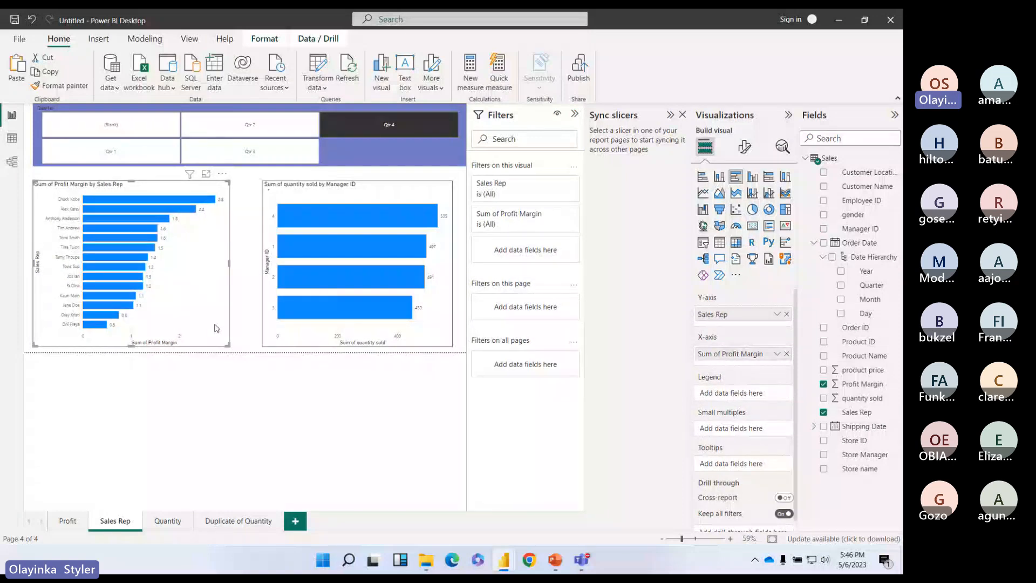
pyautogui.moveTo(857, 412); pyautogui.dragTo(748, 316)
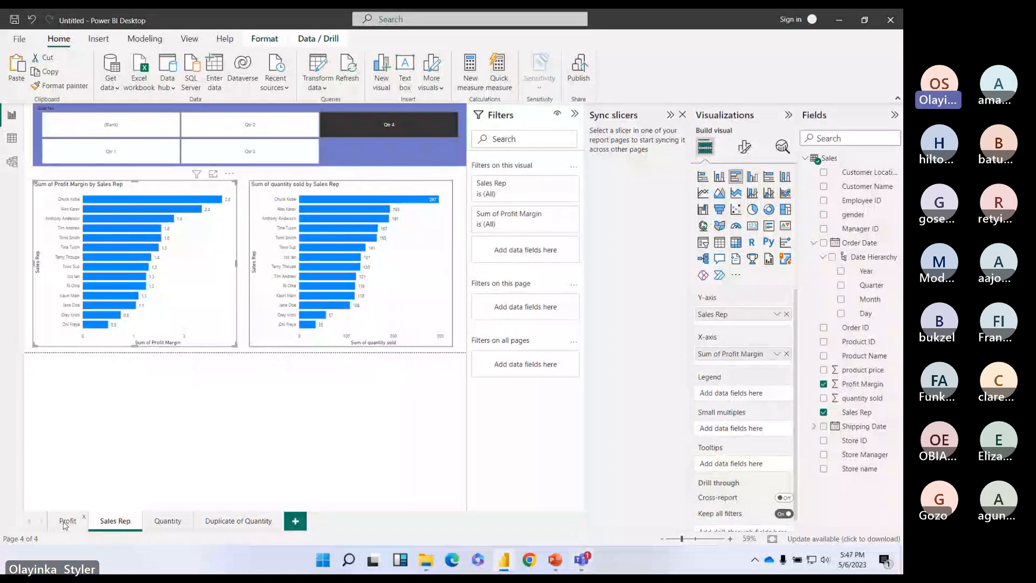
# Step: Rename the Profit page to Managers and check both pages
pyautogui.click(66, 522)
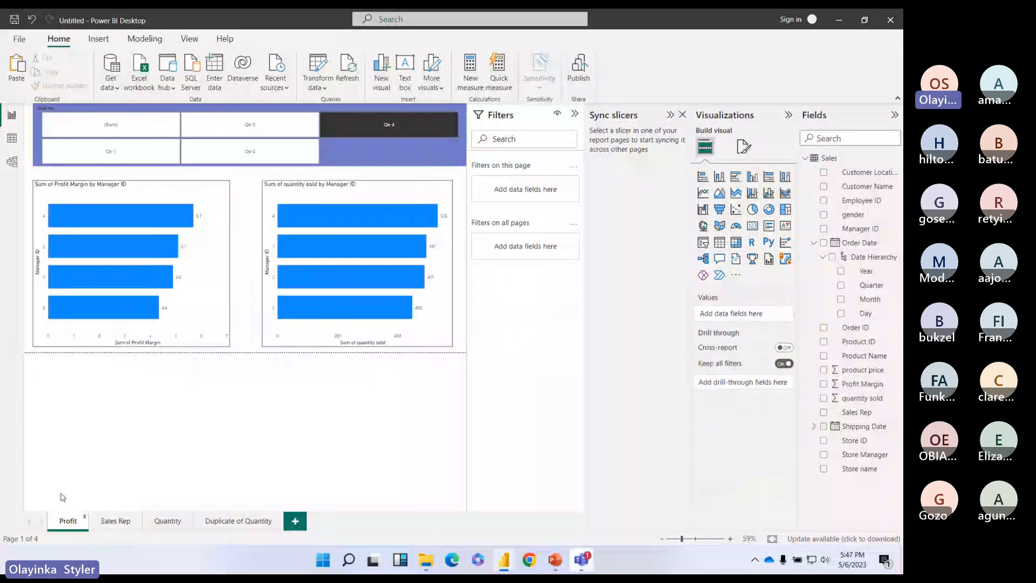
pyautogui.doubleClick(72, 521)
pyautogui.write('managers')
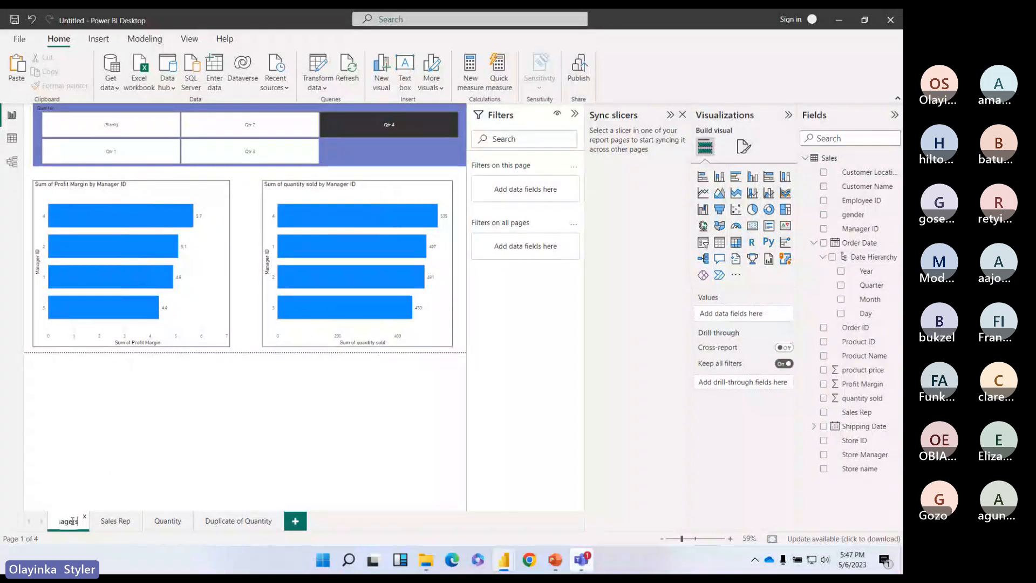
pyautogui.press('Return')
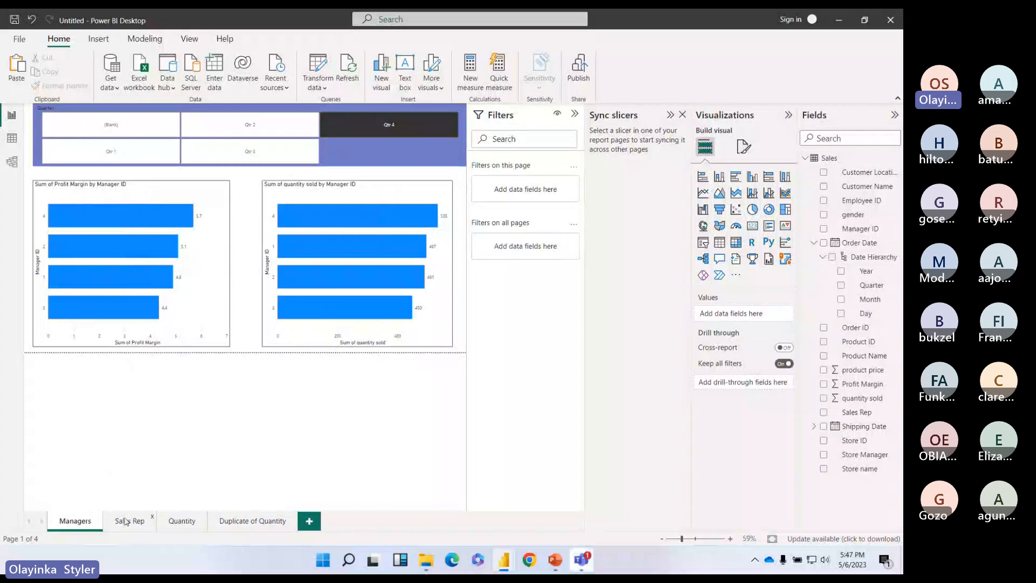
pyautogui.click(125, 521)
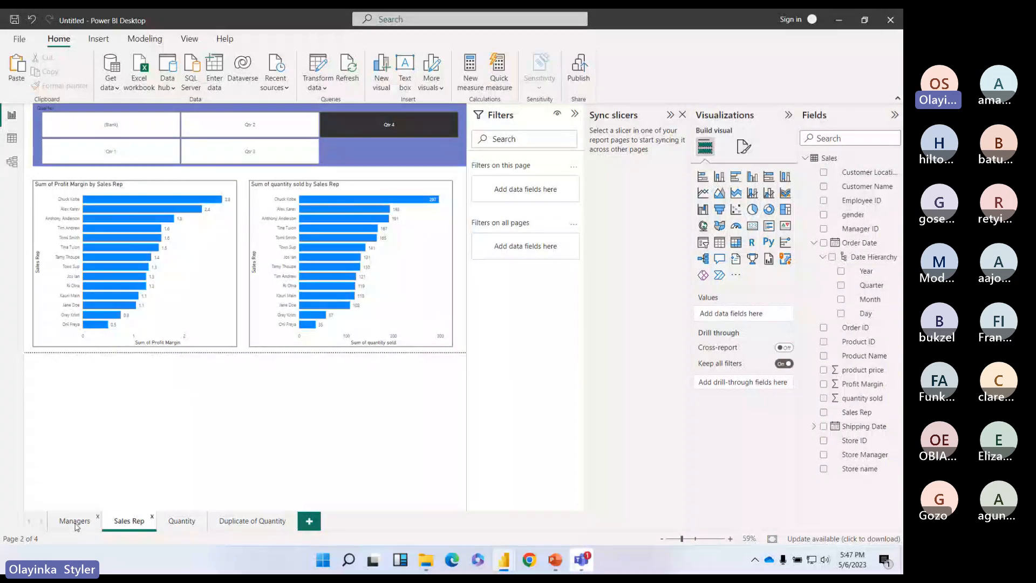
pyautogui.click(76, 527)
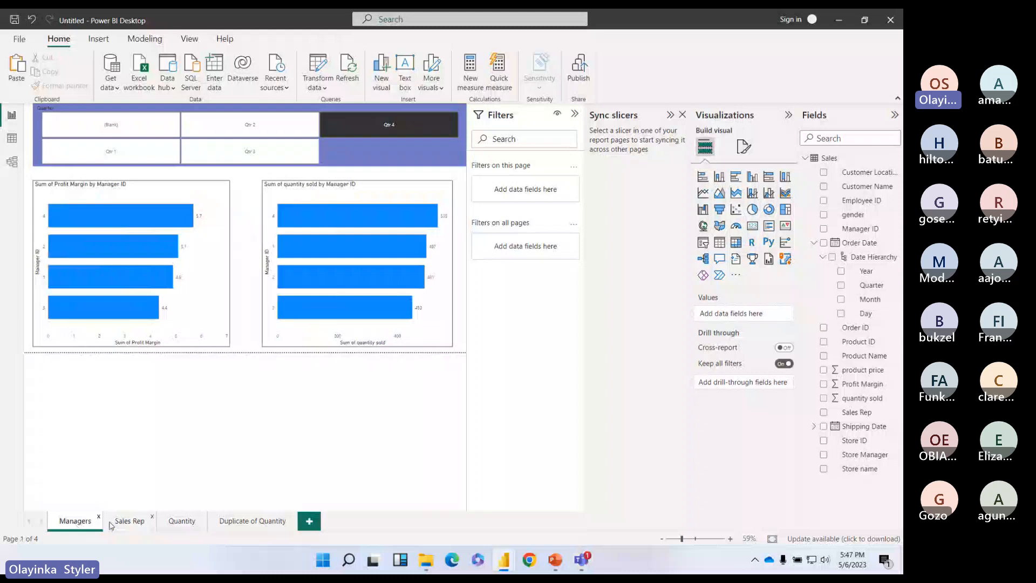
# Step: Close the Sync slicers pane on the Sales Rep page and select the Manager ID field
pyautogui.click(127, 521)
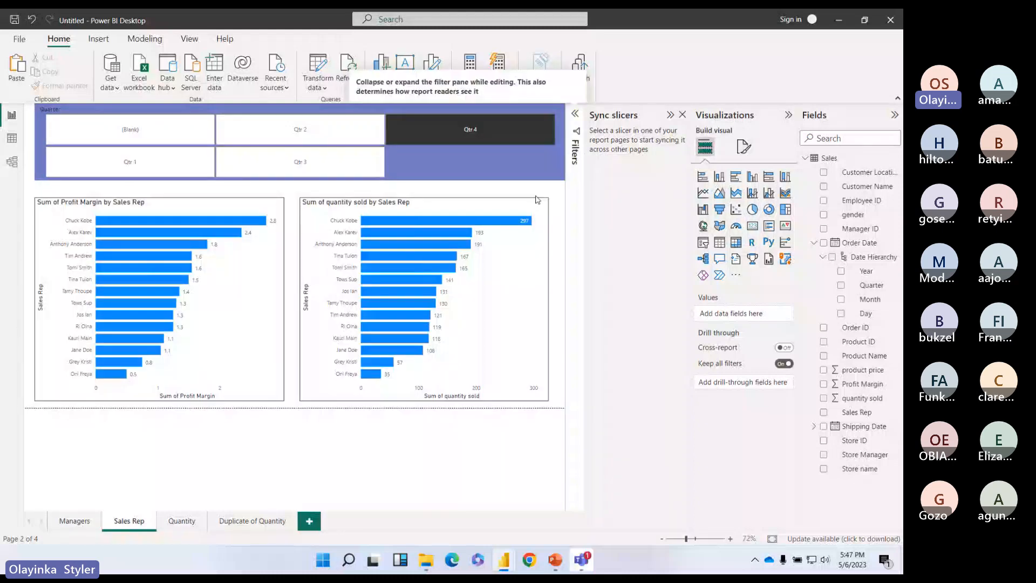
pyautogui.click(670, 114)
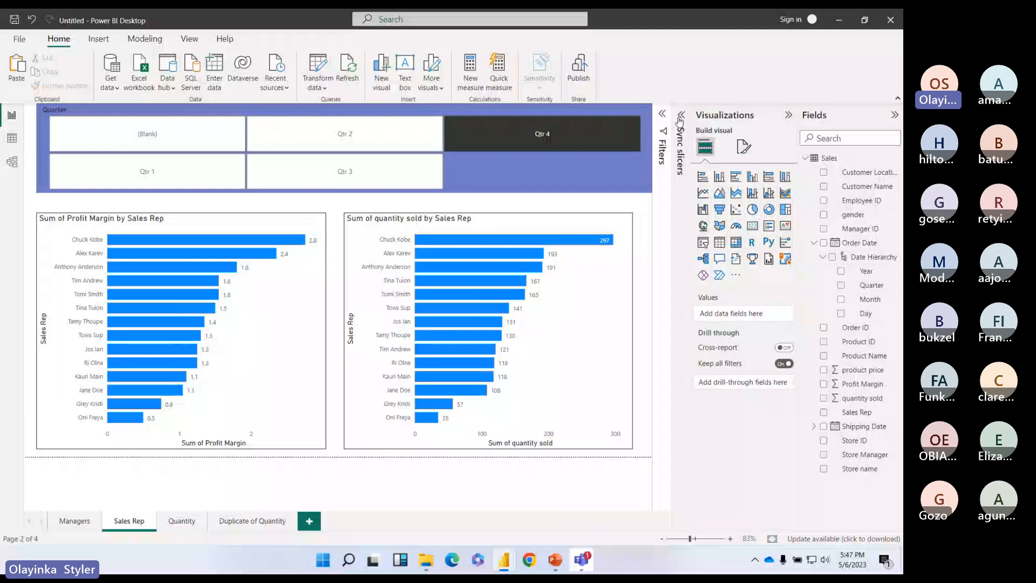
pyautogui.click(680, 120)
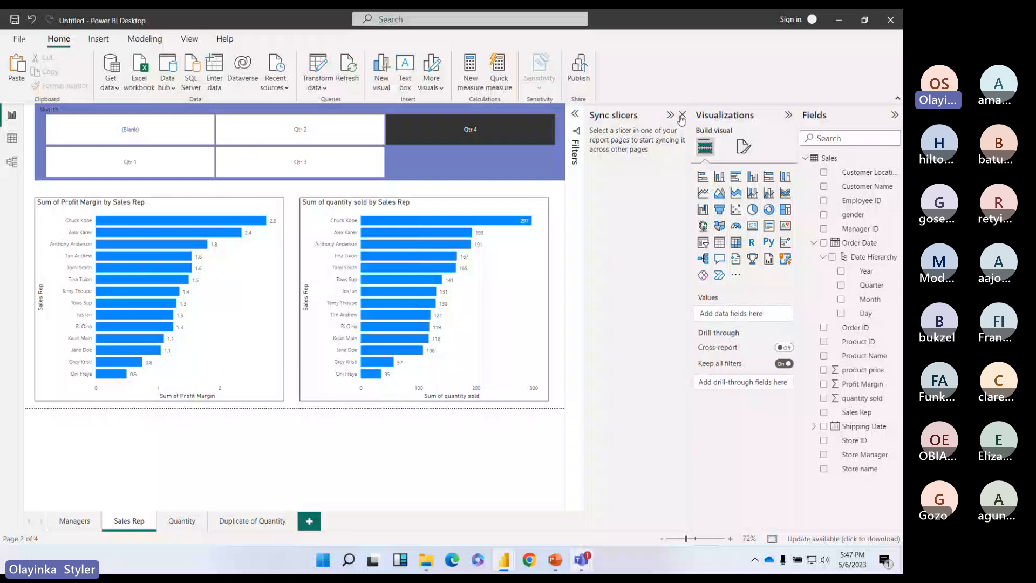
pyautogui.click(681, 117)
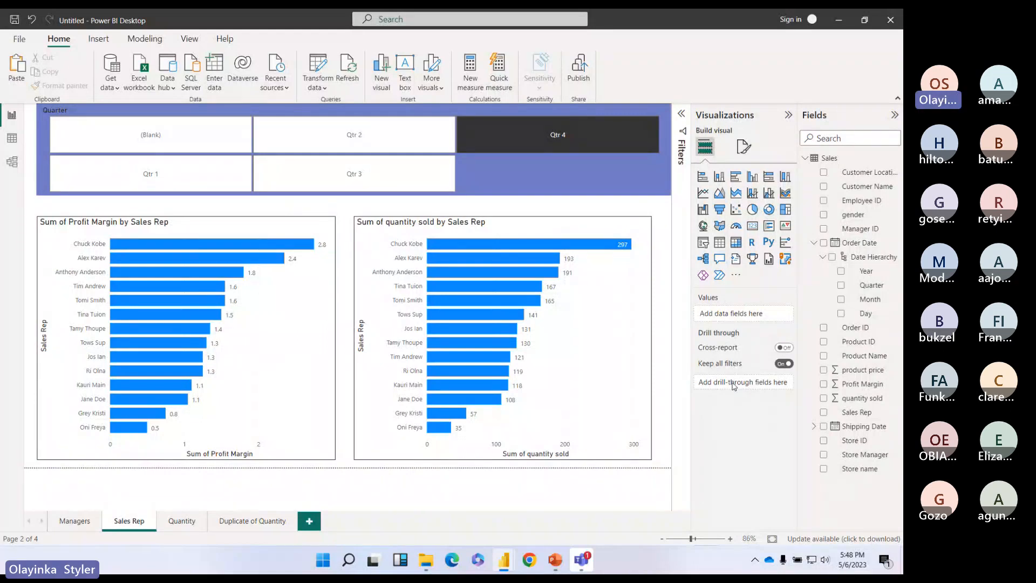
pyautogui.click(75, 521)
pyautogui.click(129, 521)
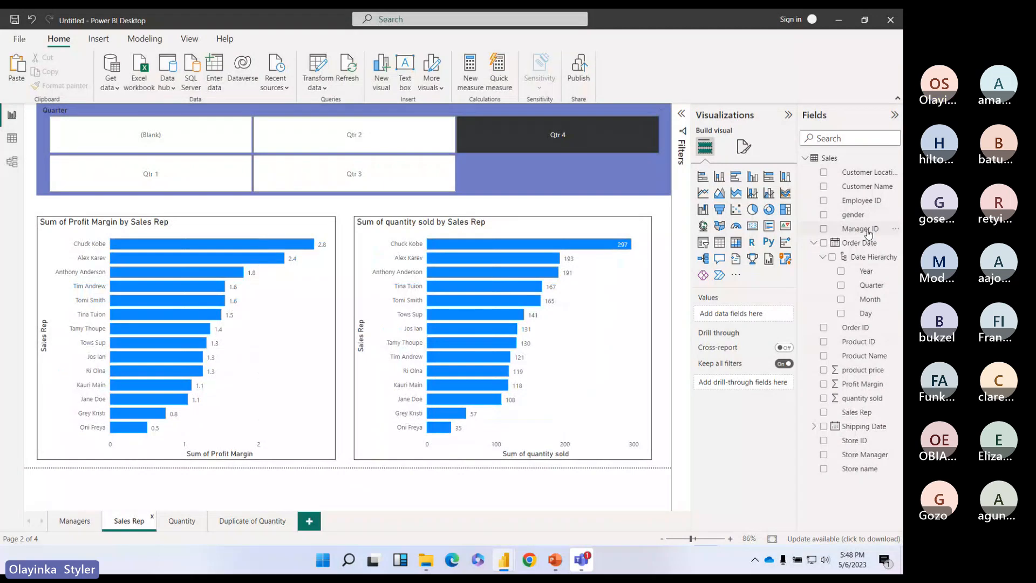
pyautogui.click(868, 232)
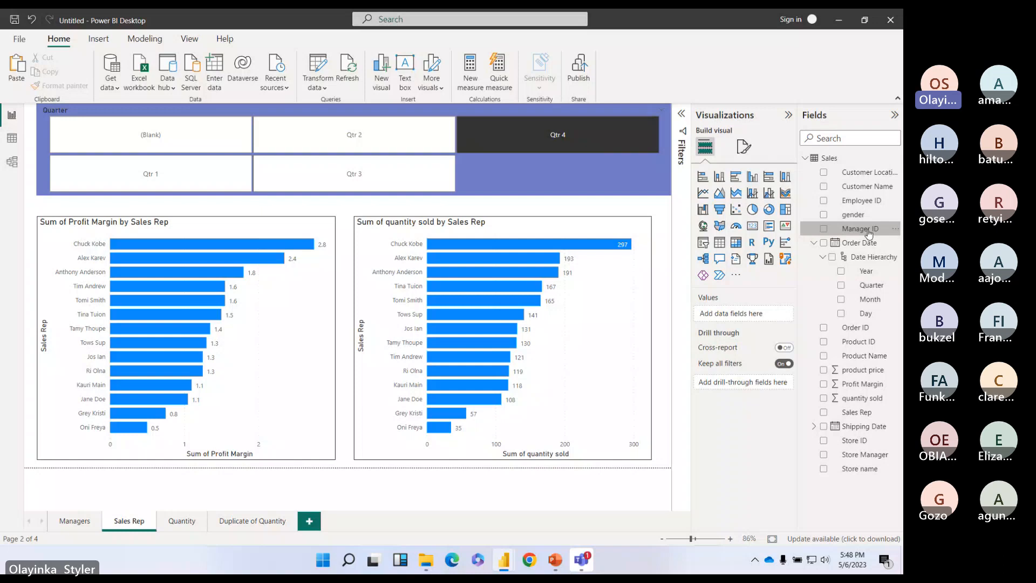
# Step: Add Manager ID as the Sales Rep page's drill-through field, then return to Managers
pyautogui.moveTo(868, 232); pyautogui.dragTo(729, 383)
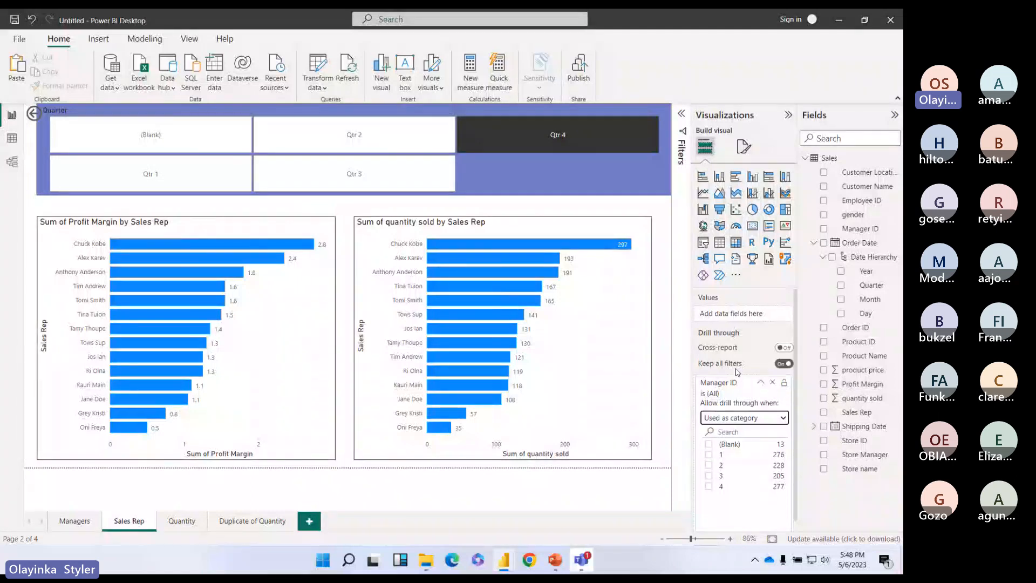
pyautogui.click(761, 383)
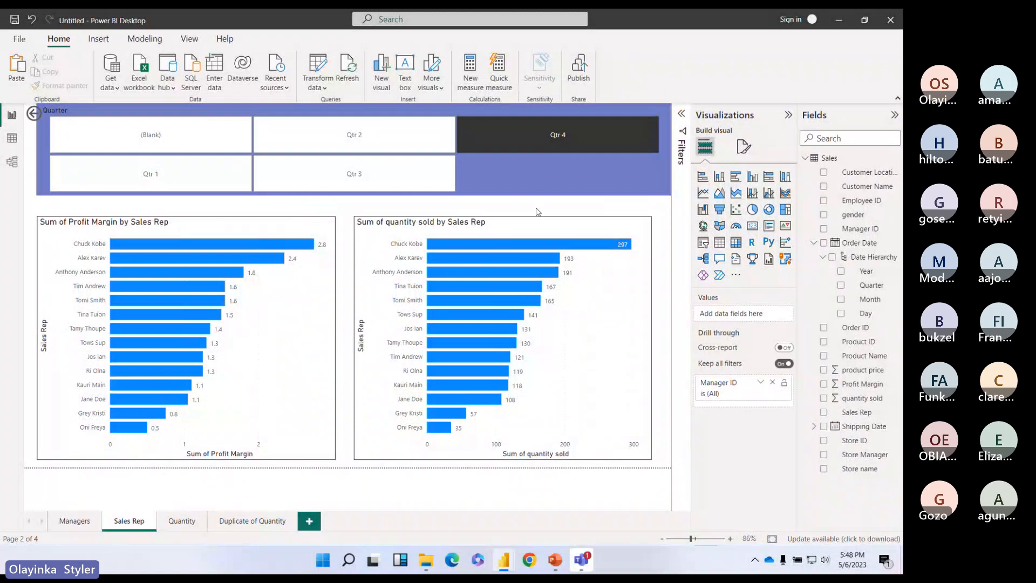
pyautogui.click(92, 521)
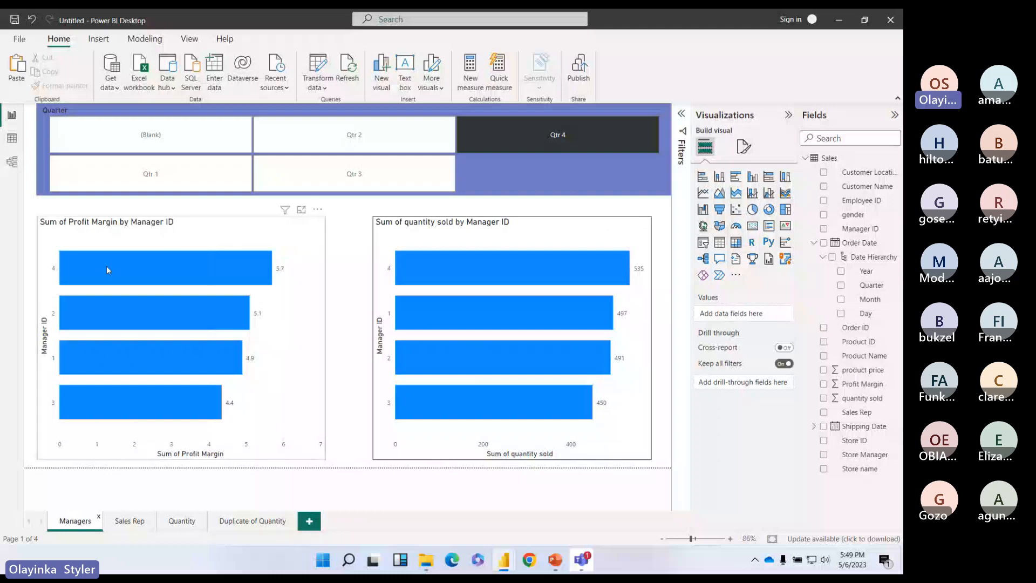
pyautogui.moveTo(141, 272)
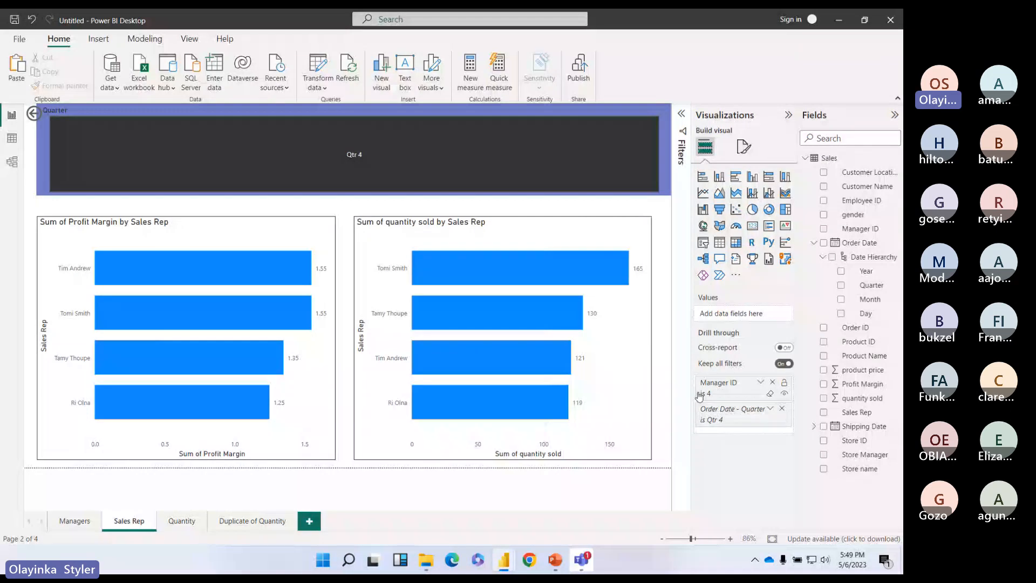
# Step: Drill through from the Managers quantity chart to Sales Rep for Manager 1, then Manager 3
pyautogui.click(73, 525)
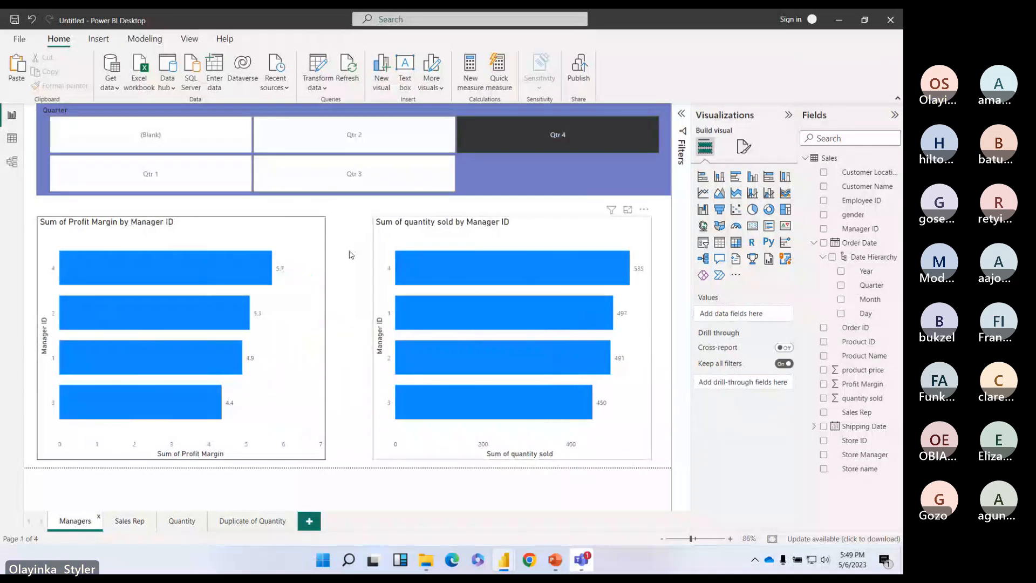
pyautogui.rightClick(574, 324)
pyautogui.moveTo(645, 398)
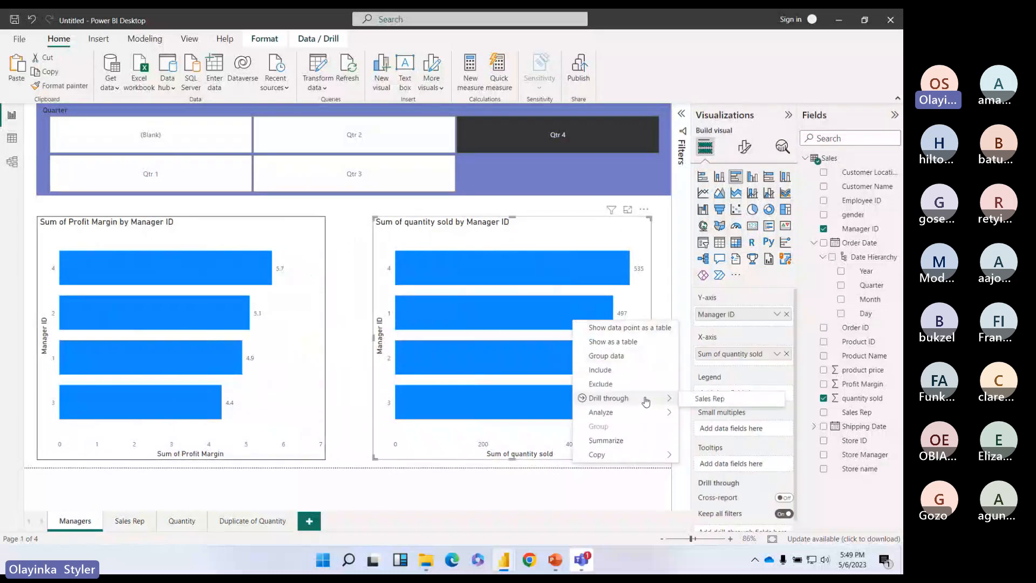
pyautogui.click(698, 399)
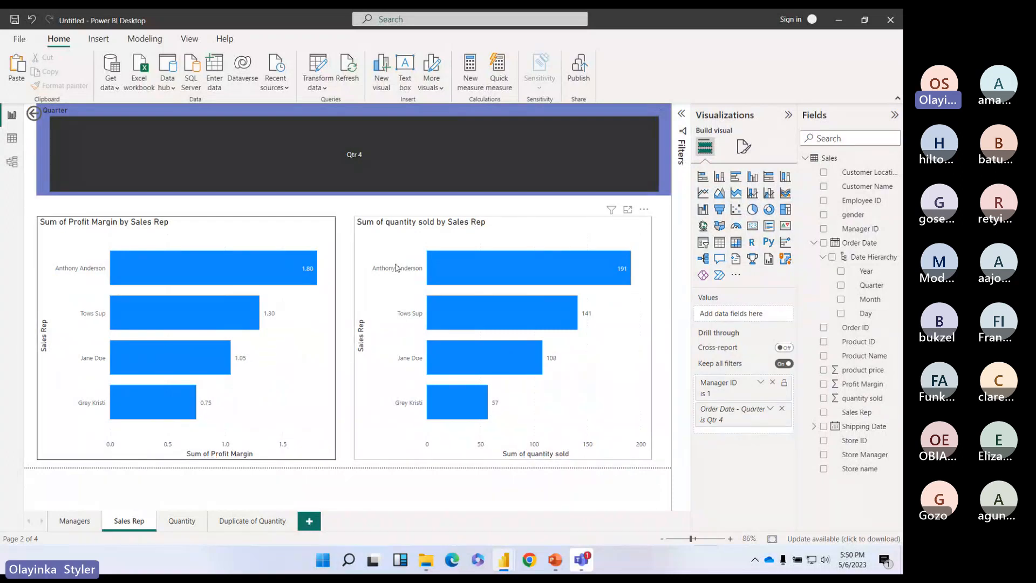
pyautogui.click(72, 522)
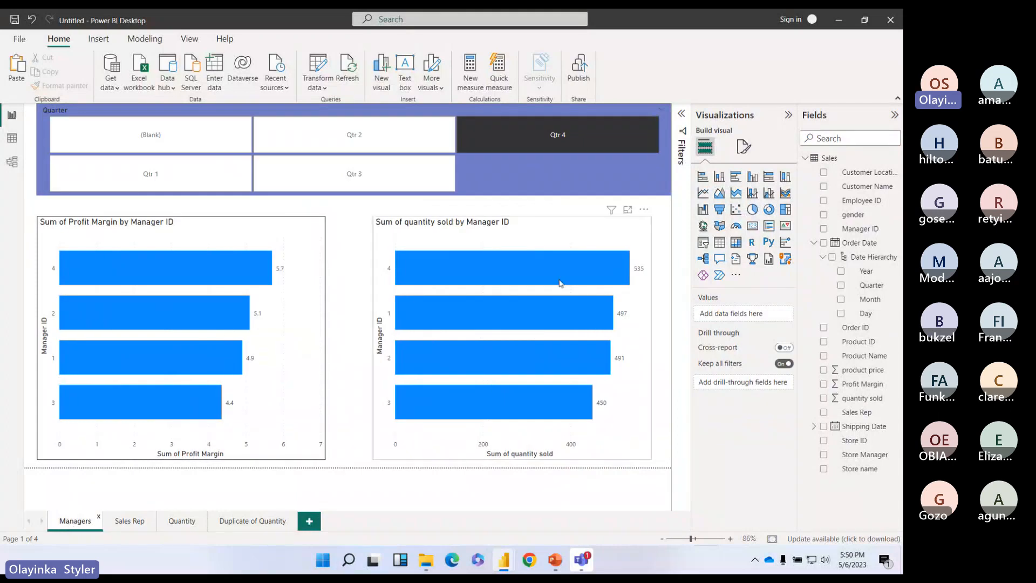
pyautogui.rightClick(487, 409)
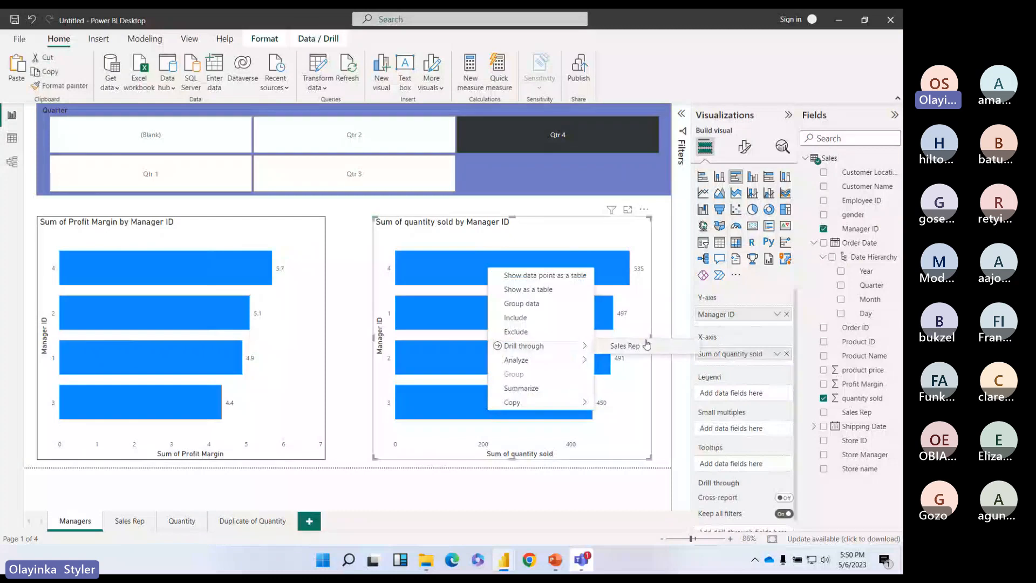
pyautogui.click(664, 346)
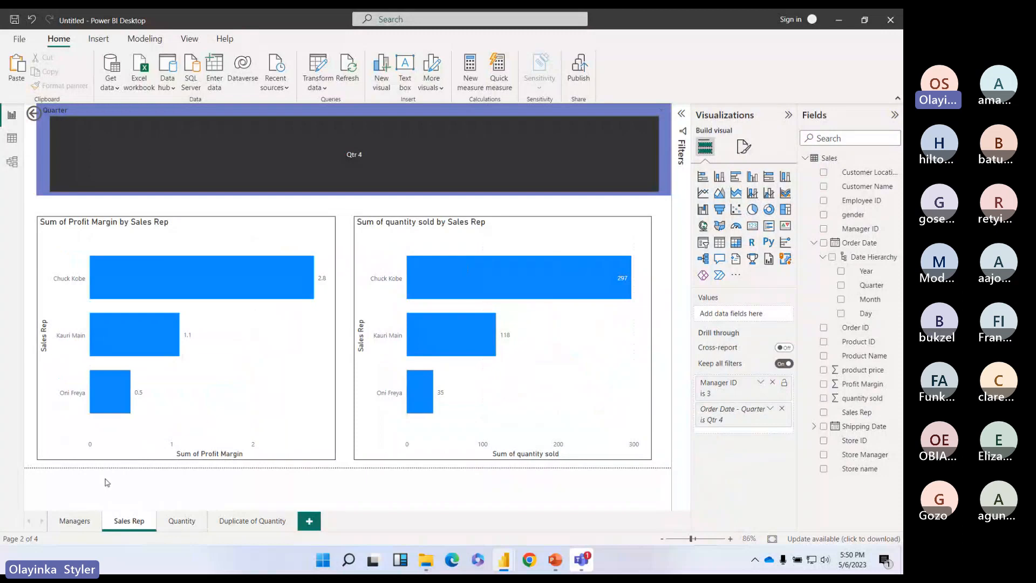
pyautogui.click(75, 521)
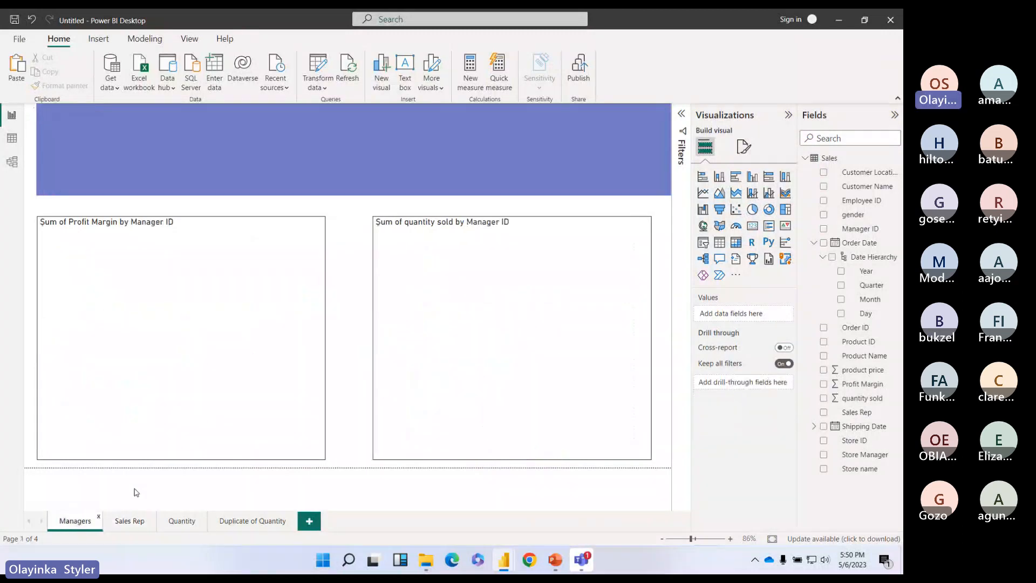
pyautogui.rightClick(526, 278)
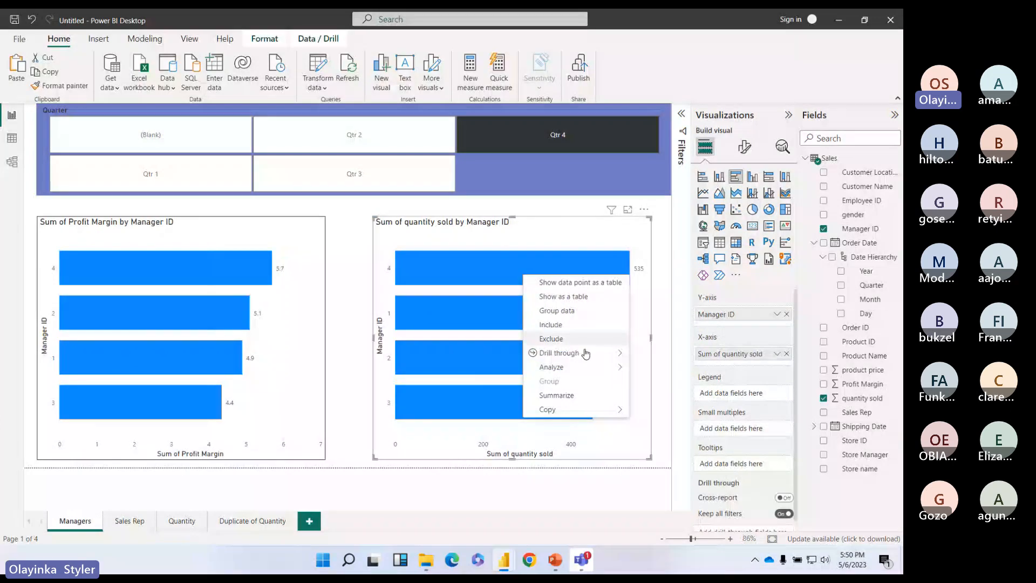
pyautogui.moveTo(596, 358)
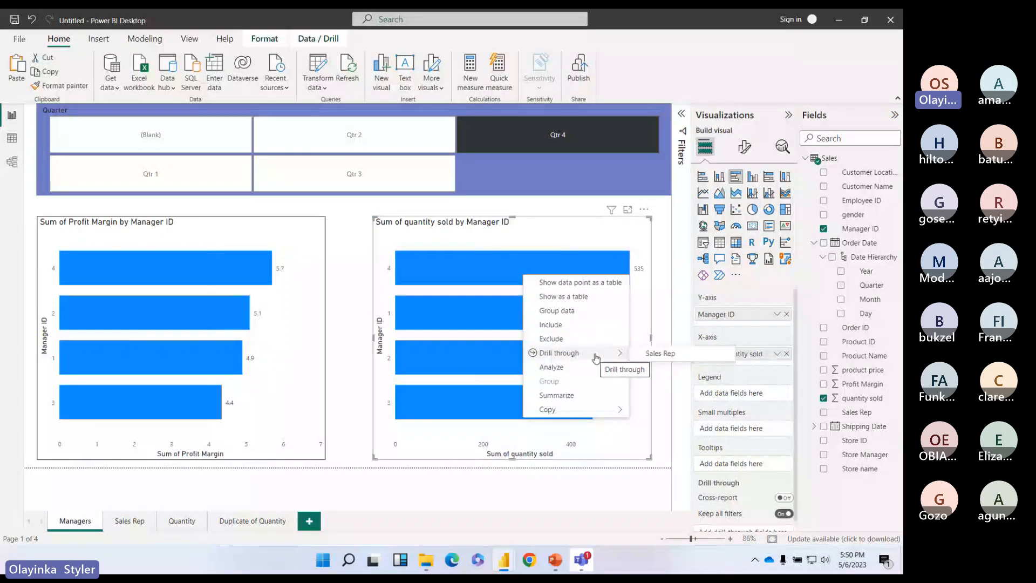
pyautogui.click(661, 354)
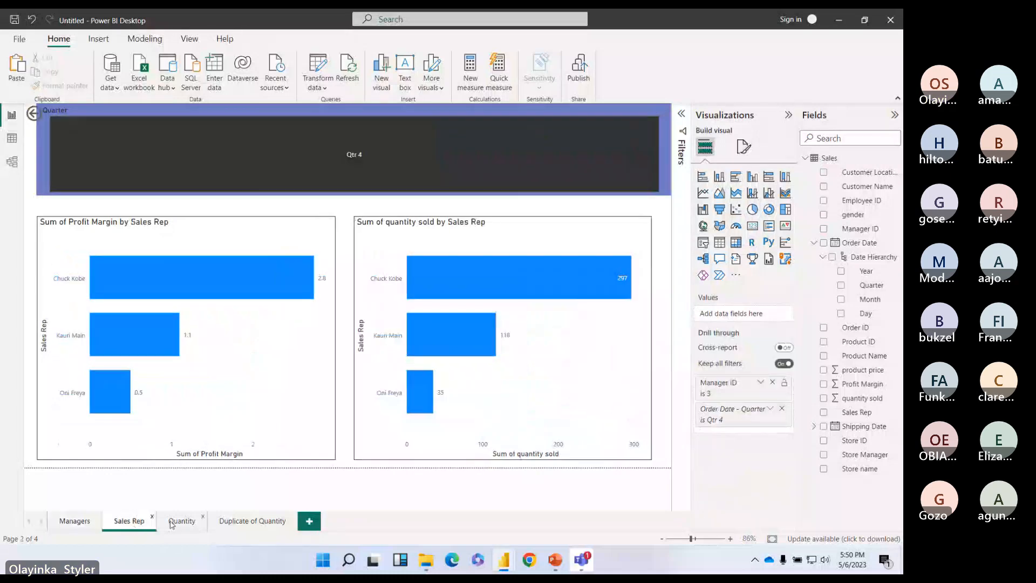
# Step: On the Quantity page, chart Sum of product price instead of quantity sold
pyautogui.click(172, 522)
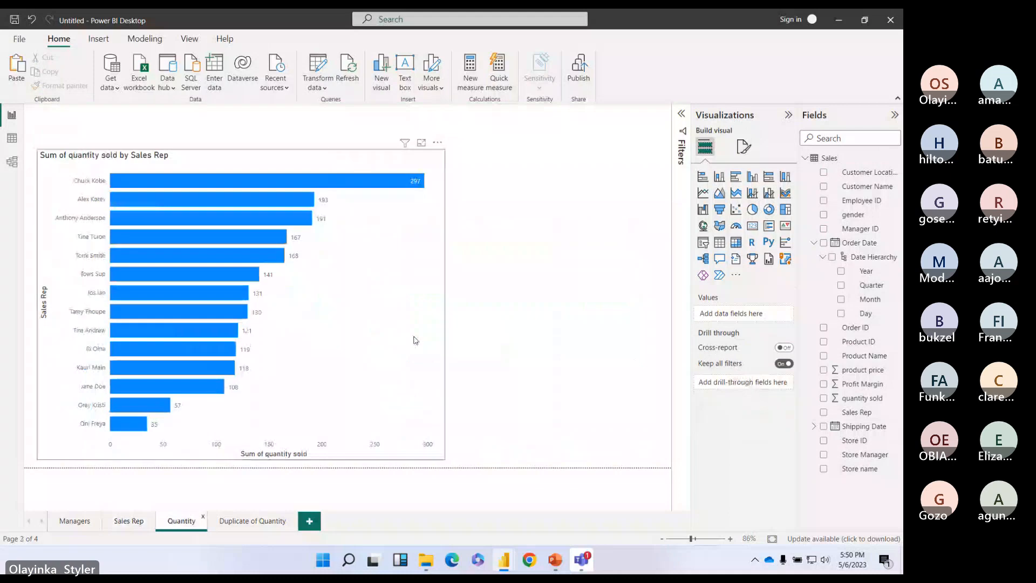
pyautogui.click(414, 340)
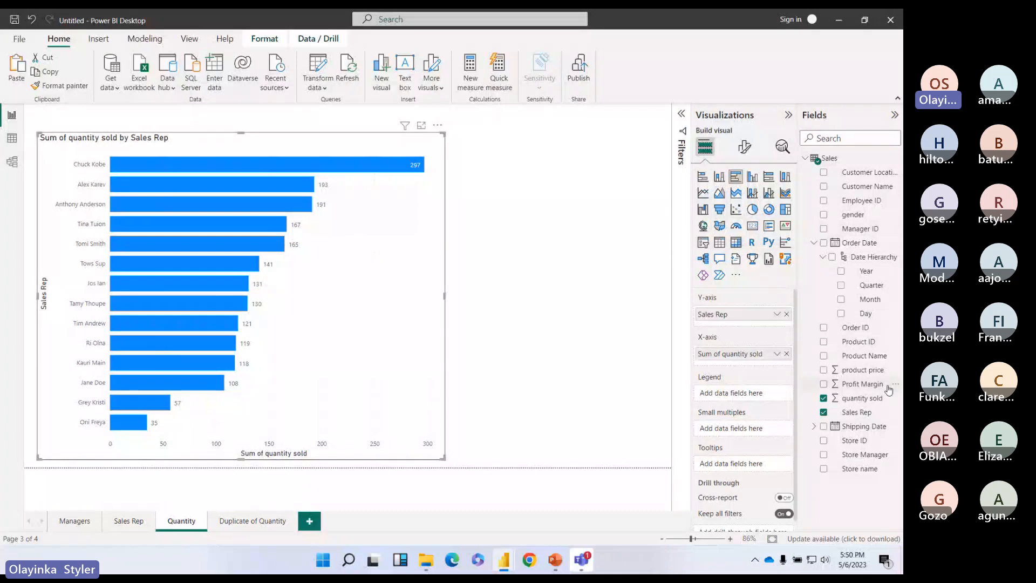
pyautogui.click(824, 369)
pyautogui.click(823, 398)
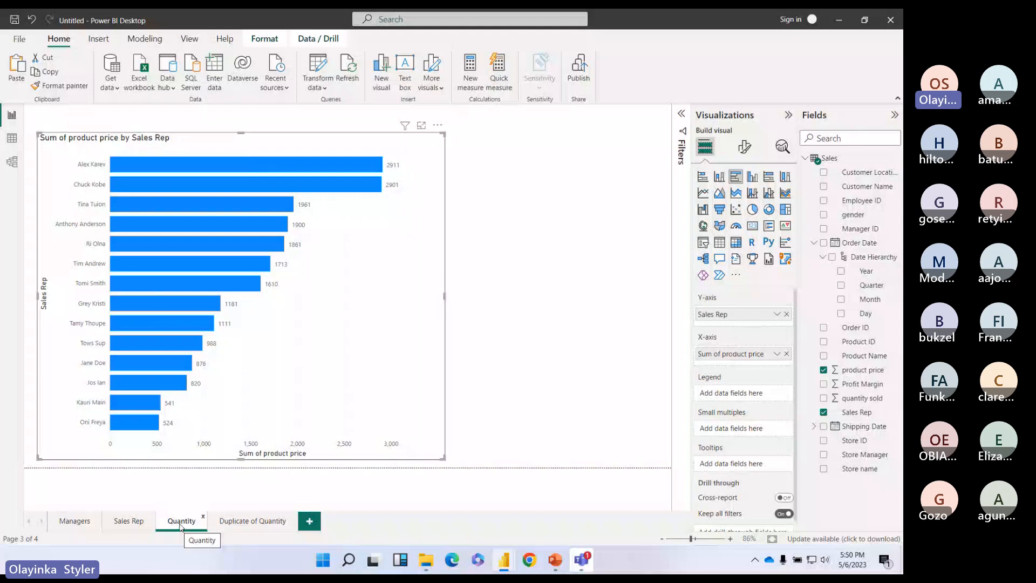
# Step: Rename the Quantity page to Product Price
pyautogui.doubleClick(180, 521)
pyautogui.write('Product Price')
pyautogui.press('Return')
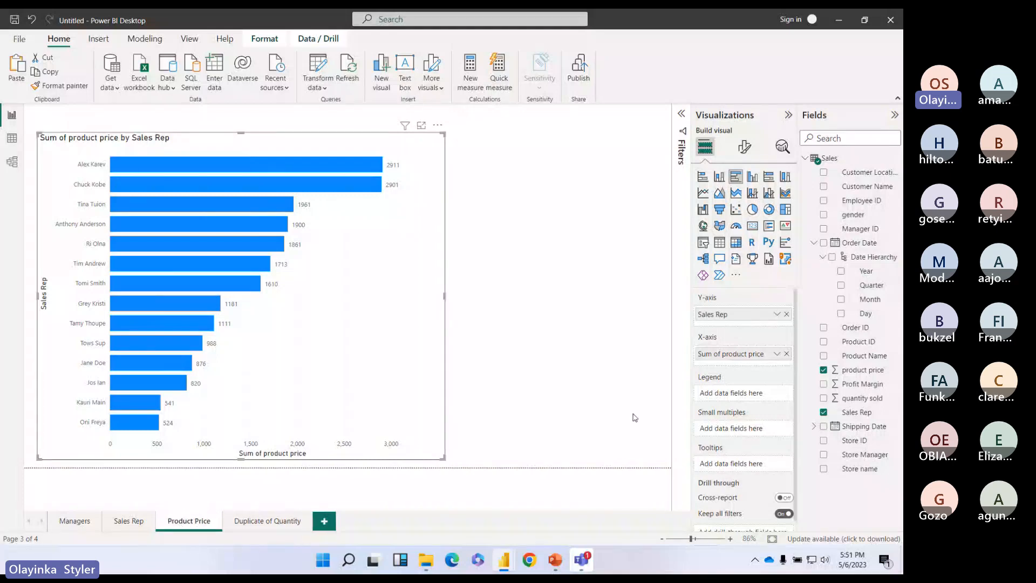
# Step: Add Manager ID as the Product Price page's drill-through field
pyautogui.scroll(-1, 786, 407)
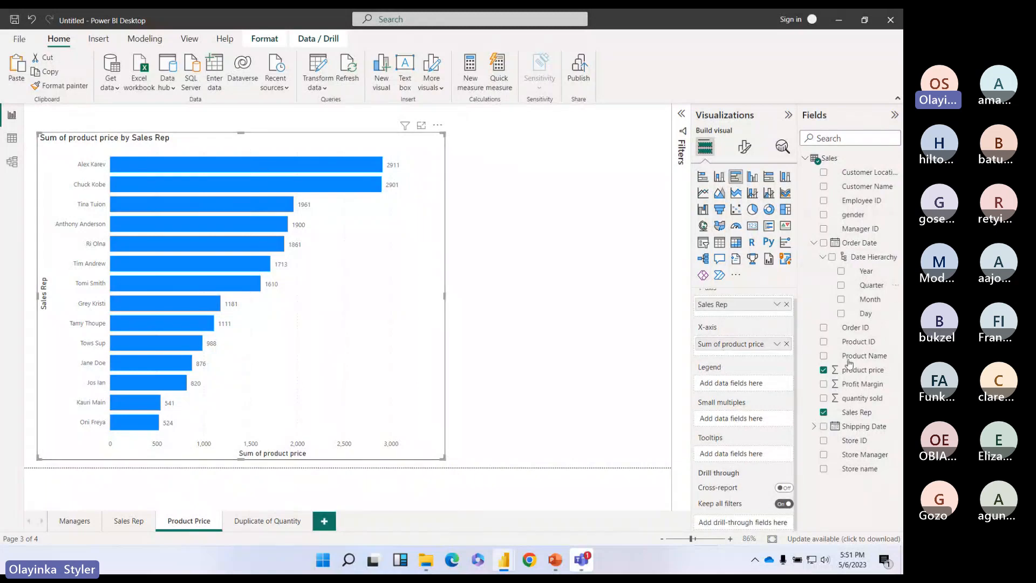
pyautogui.moveTo(860, 229); pyautogui.dragTo(742, 522)
pyautogui.scroll(-2, 753, 485)
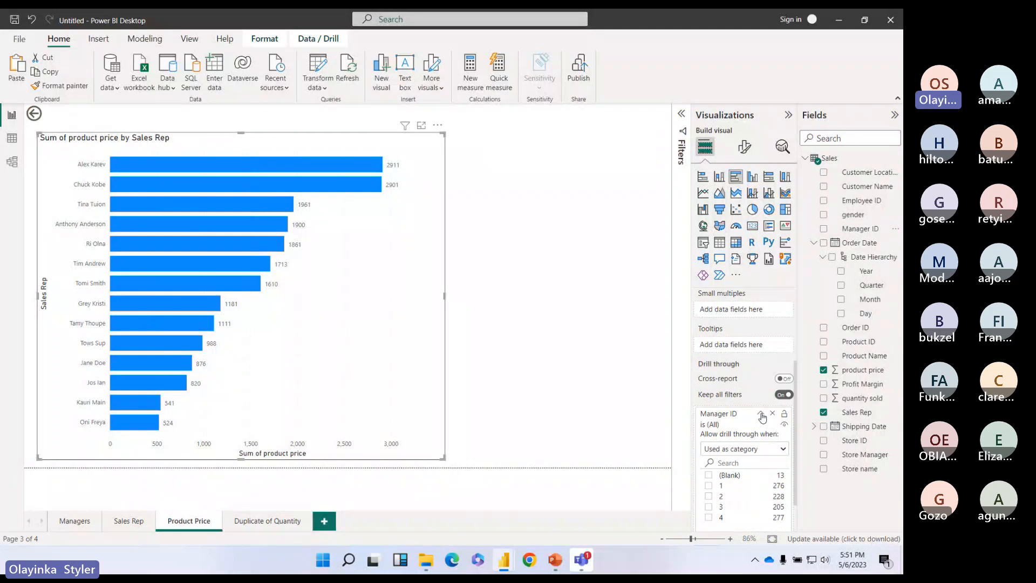
pyautogui.click(761, 415)
# Step: Drill through from the Managers quantity chart to Product Price, then Sales Rep, for Manager 4
pyautogui.click(73, 524)
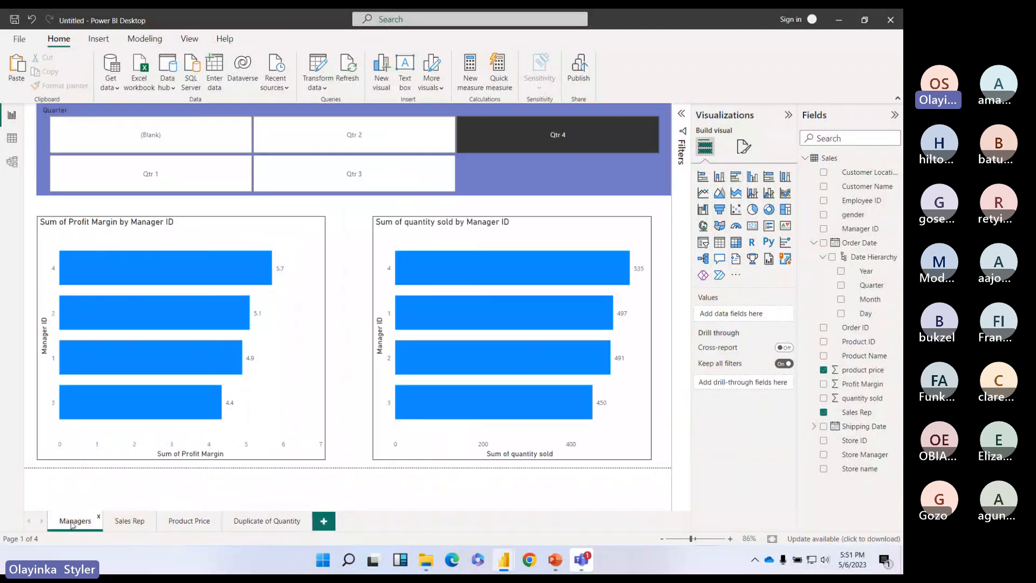
pyautogui.rightClick(481, 268)
pyautogui.moveTo(581, 348)
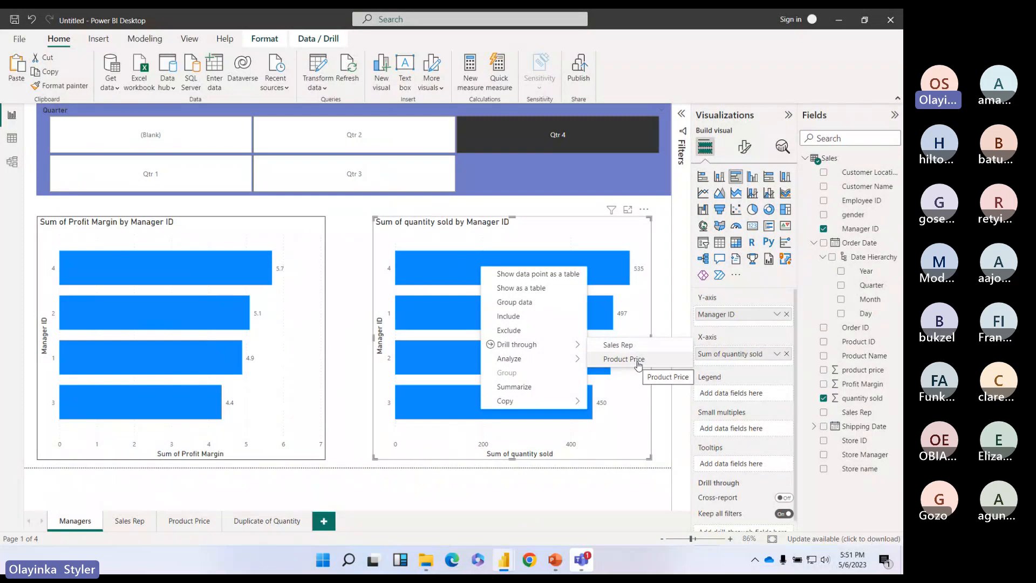
pyautogui.click(623, 358)
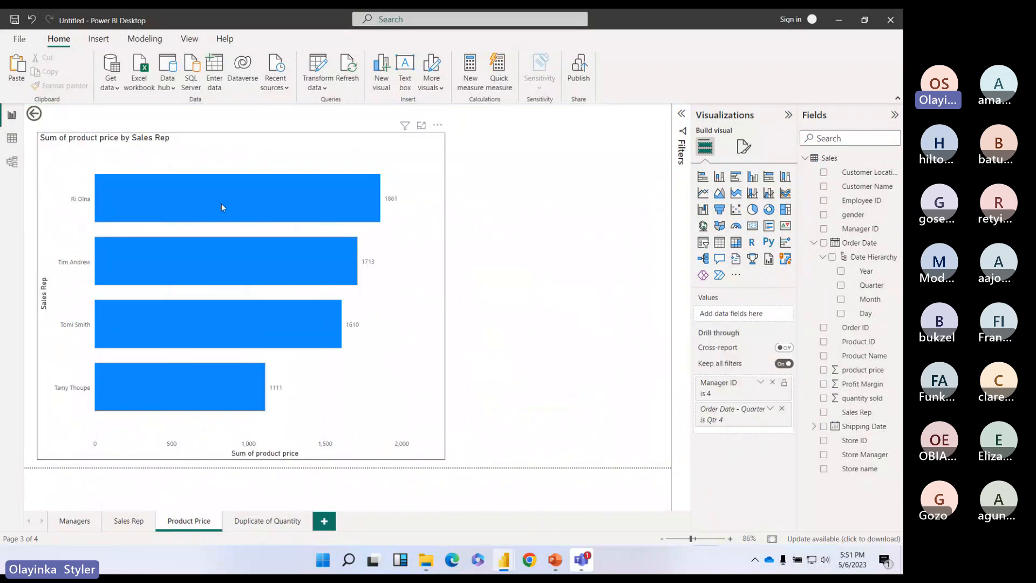
pyautogui.click(74, 522)
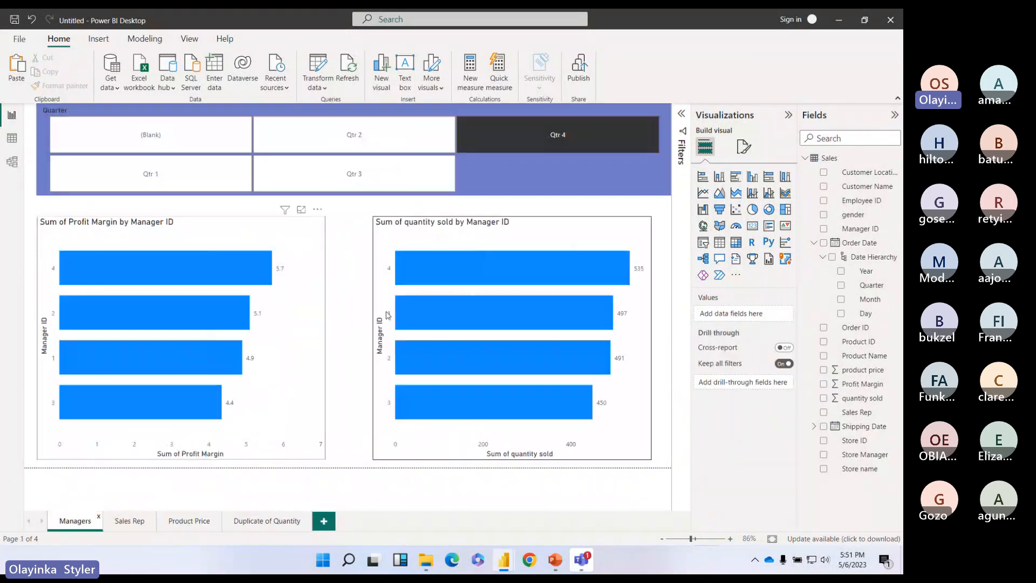
pyautogui.rightClick(467, 266)
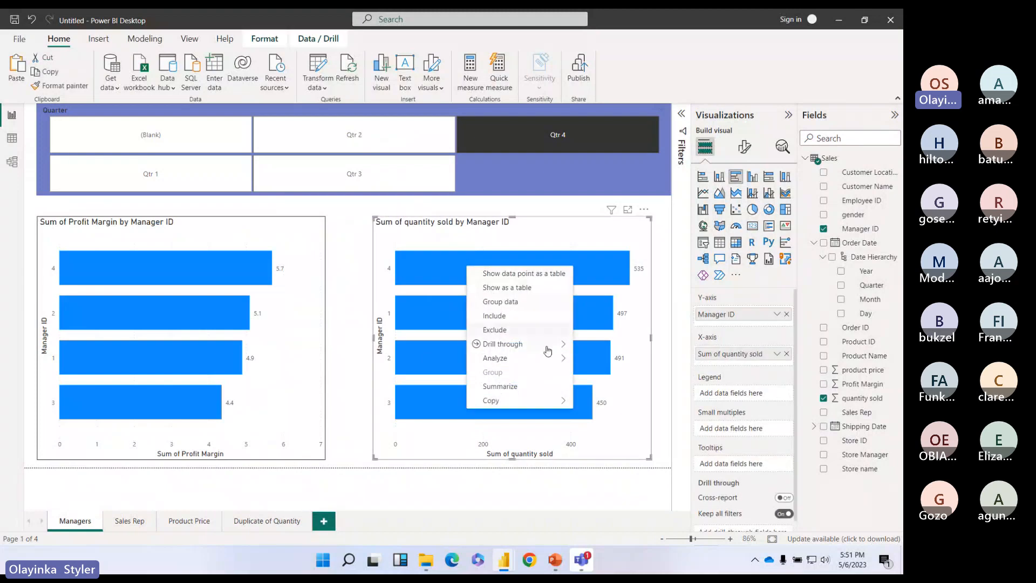
pyautogui.moveTo(548, 350)
pyautogui.click(604, 344)
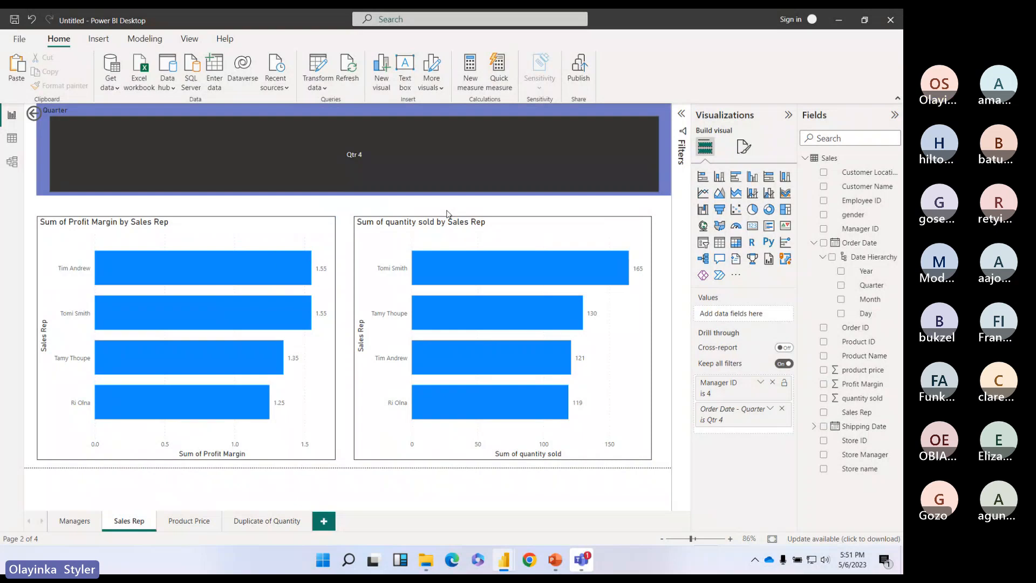
pyautogui.click(625, 434)
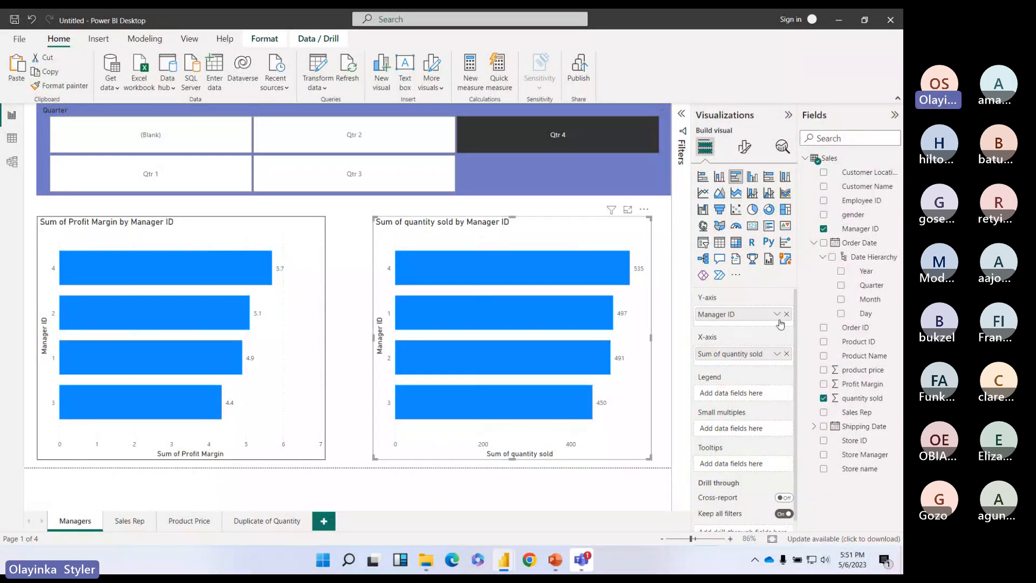
# Step: Replace Manager ID with gender on the quantity sold chart's Y-axis
pyautogui.click(786, 314)
pyautogui.moveTo(854, 214); pyautogui.dragTo(758, 316)
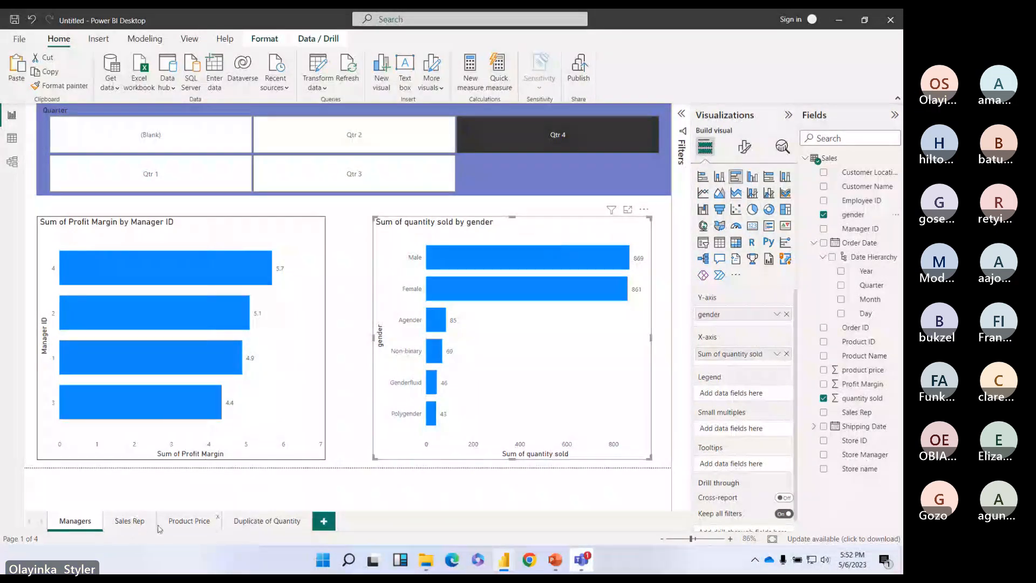
# Step: On the Product Price page, add gender to Drill through, then remove it, keeping Manager ID 4 and Qtr 4
pyautogui.click(129, 522)
pyautogui.click(188, 521)
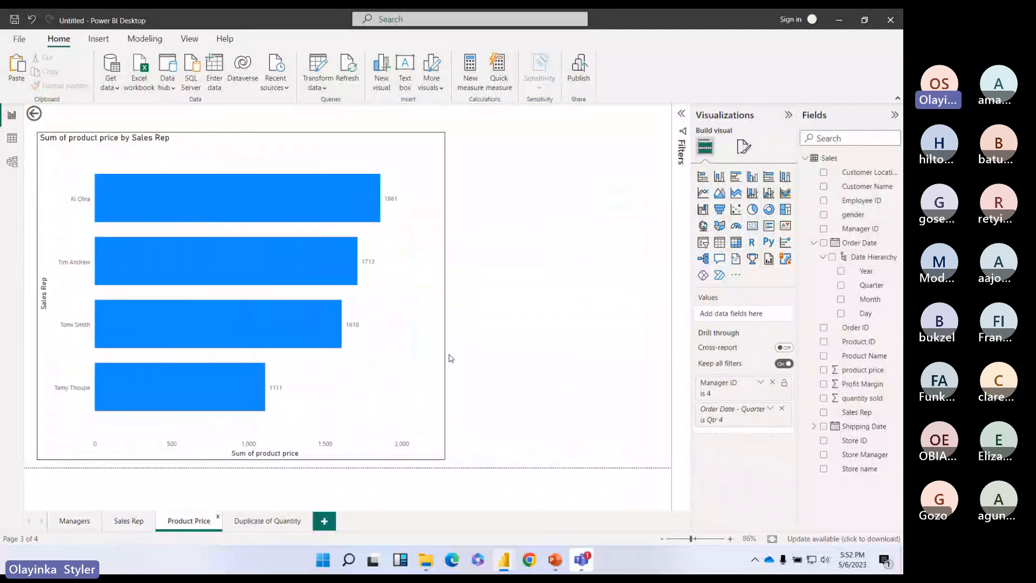
pyautogui.click(407, 343)
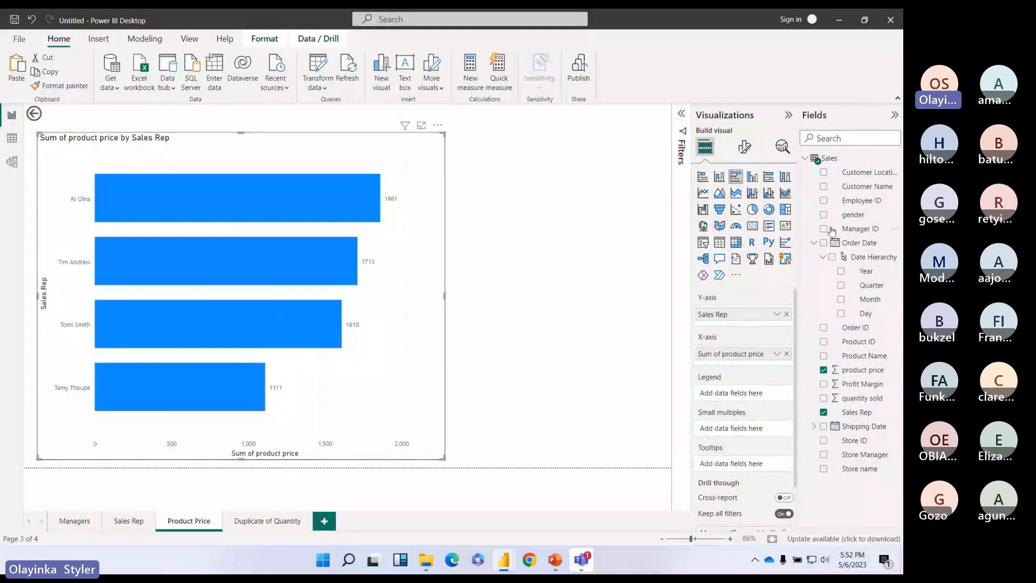
pyautogui.moveTo(864, 216); pyautogui.dragTo(753, 516)
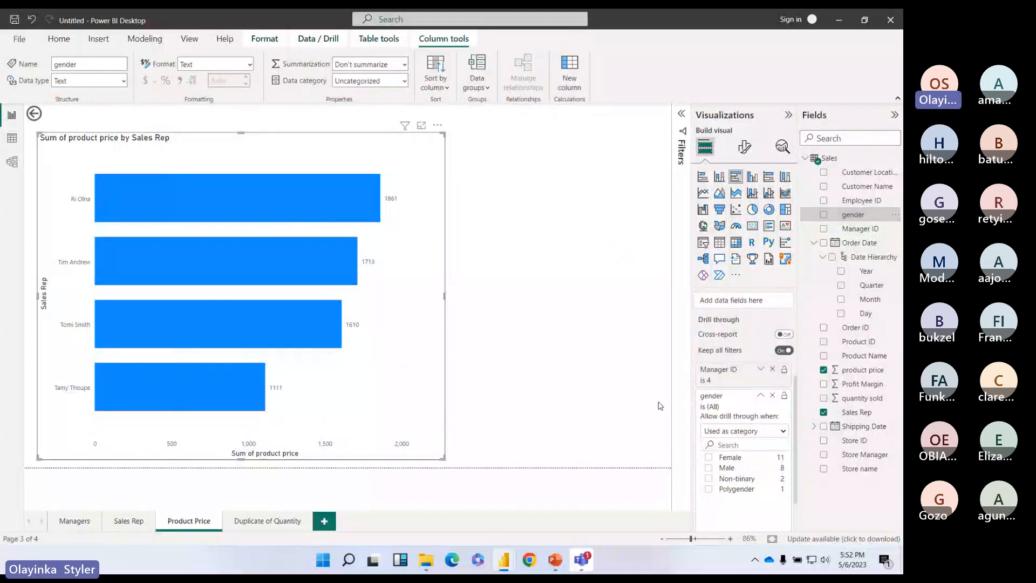
pyautogui.click(773, 396)
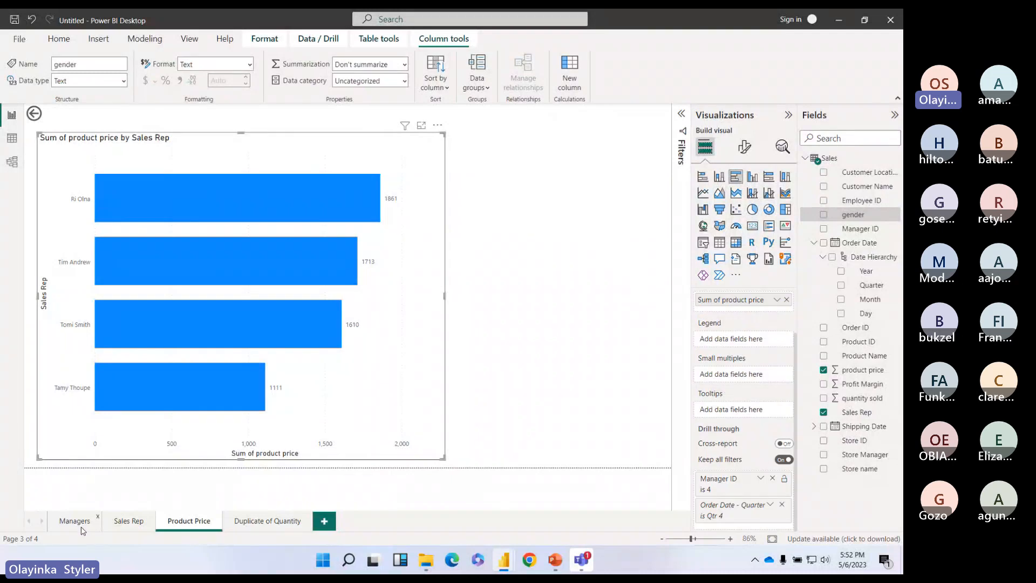
# Step: Return to the Managers page and view the Male bar's options without choosing one
pyautogui.click(74, 520)
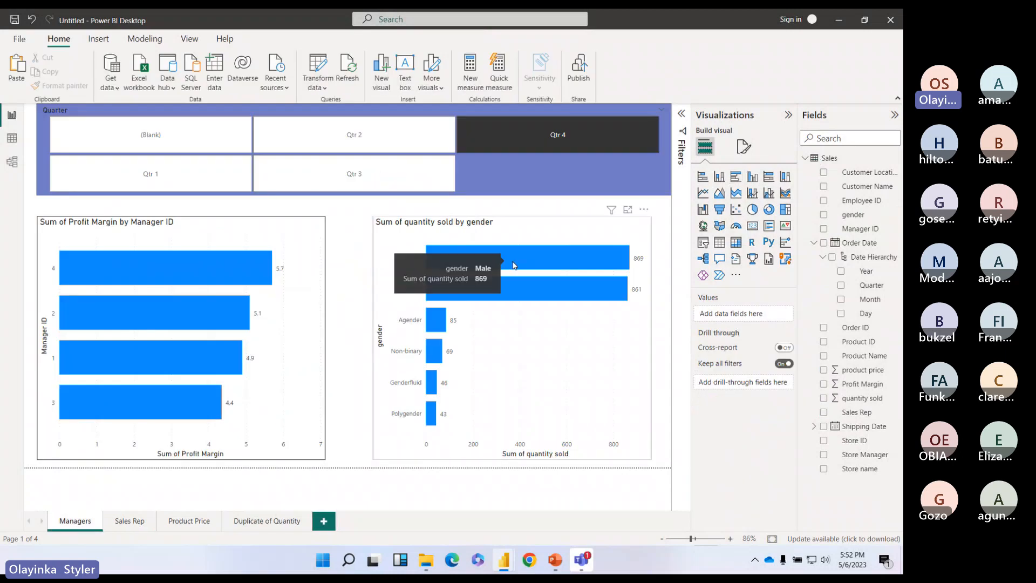
pyautogui.rightClick(513, 265)
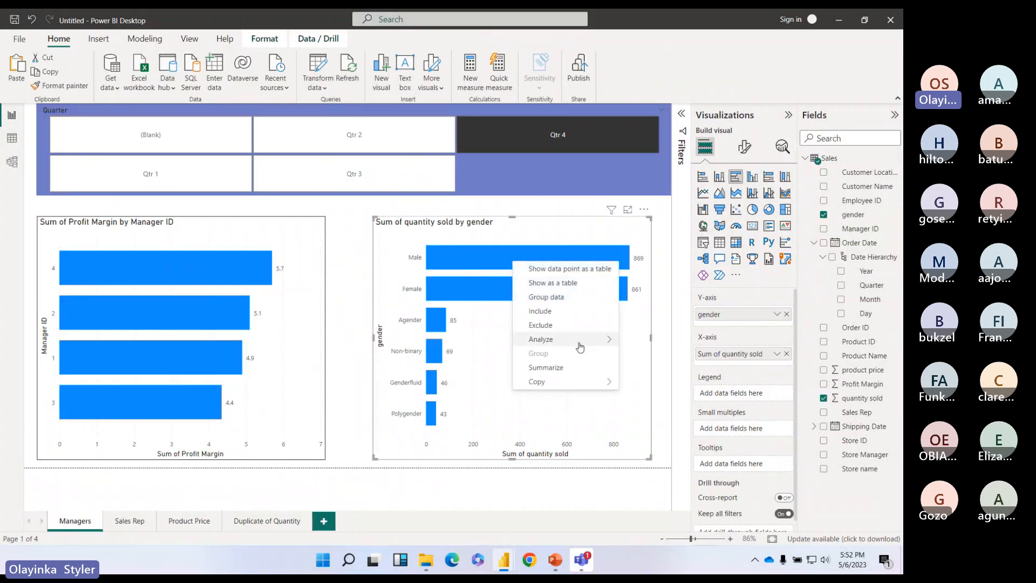
pyautogui.click(81, 265)
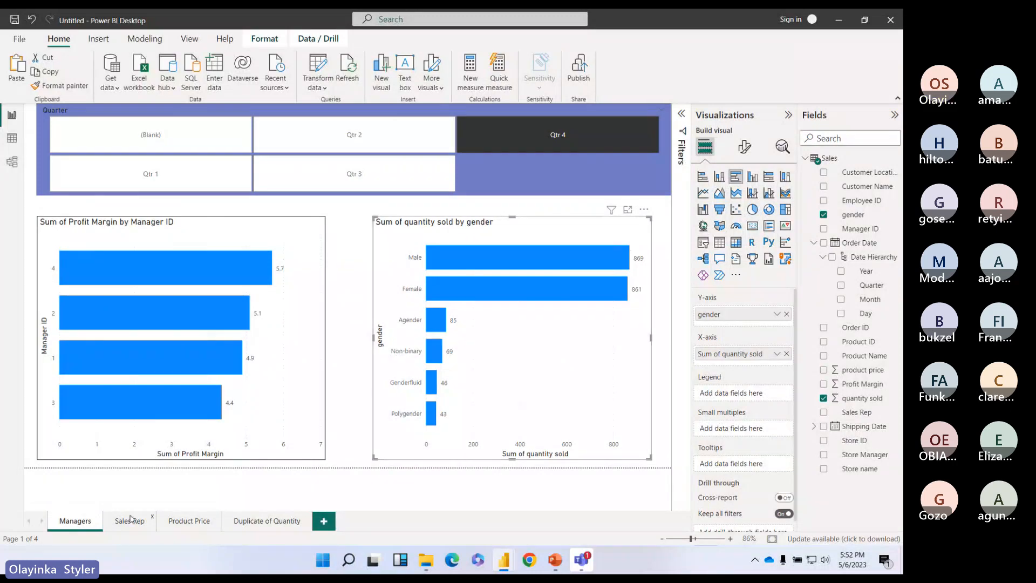
# Step: Visit the Sales Rep and Duplicate of Quantity pages, then select the Managers quantity-by-gender chart
pyautogui.click(129, 521)
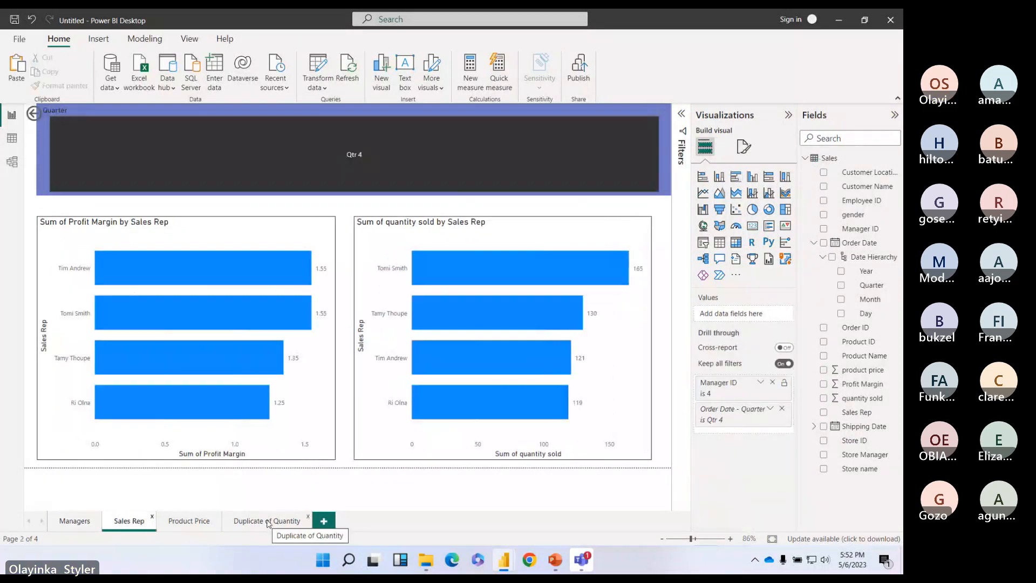
pyautogui.click(267, 521)
pyautogui.click(130, 521)
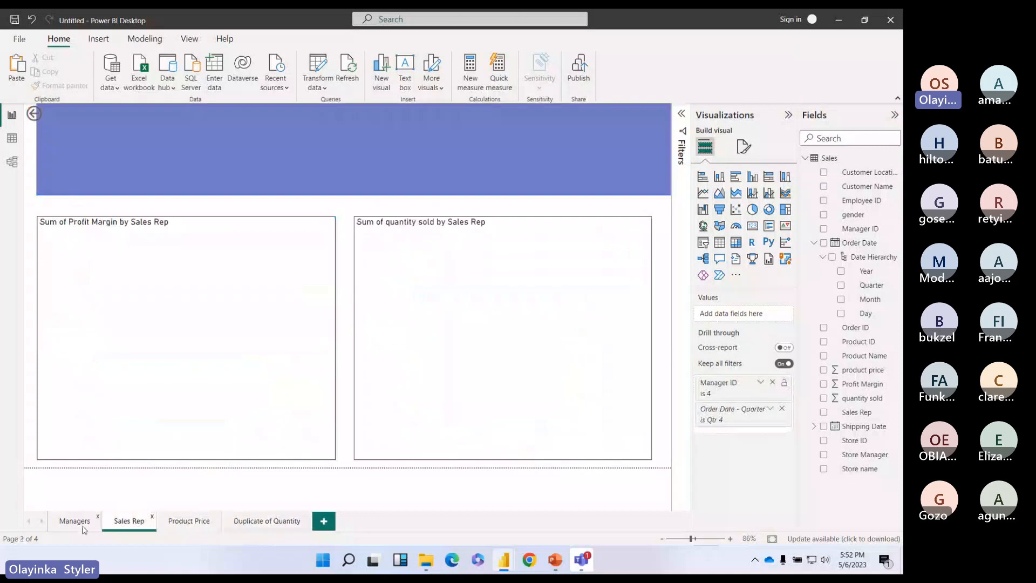
pyautogui.click(84, 528)
pyautogui.click(620, 365)
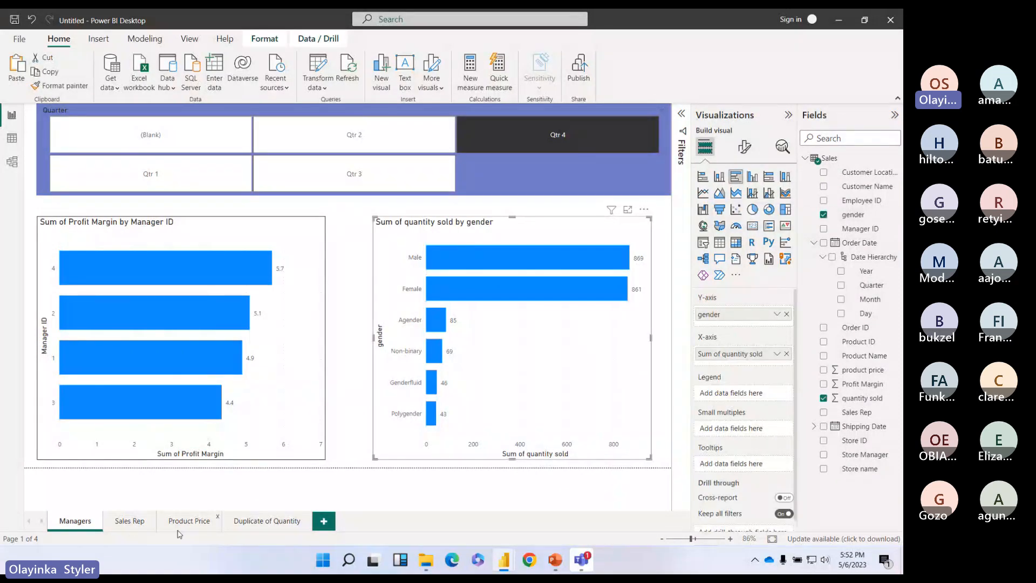
# Step: Tour the Sales Rep, Product Price and Duplicate of Quantity pages before returning to Managers
pyautogui.click(130, 525)
pyautogui.click(209, 528)
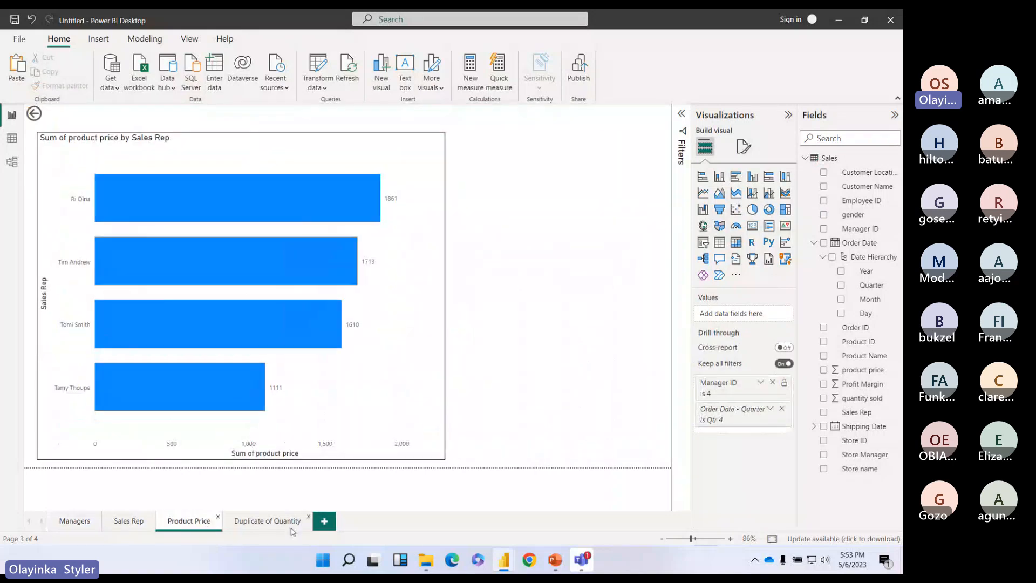
pyautogui.click(292, 530)
pyautogui.click(173, 525)
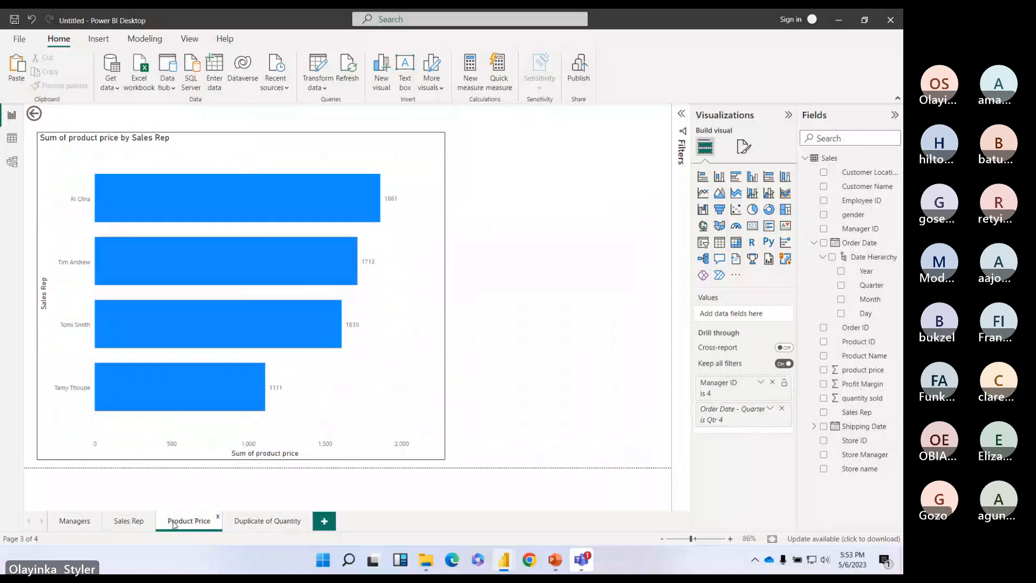
pyautogui.click(130, 526)
pyautogui.click(77, 528)
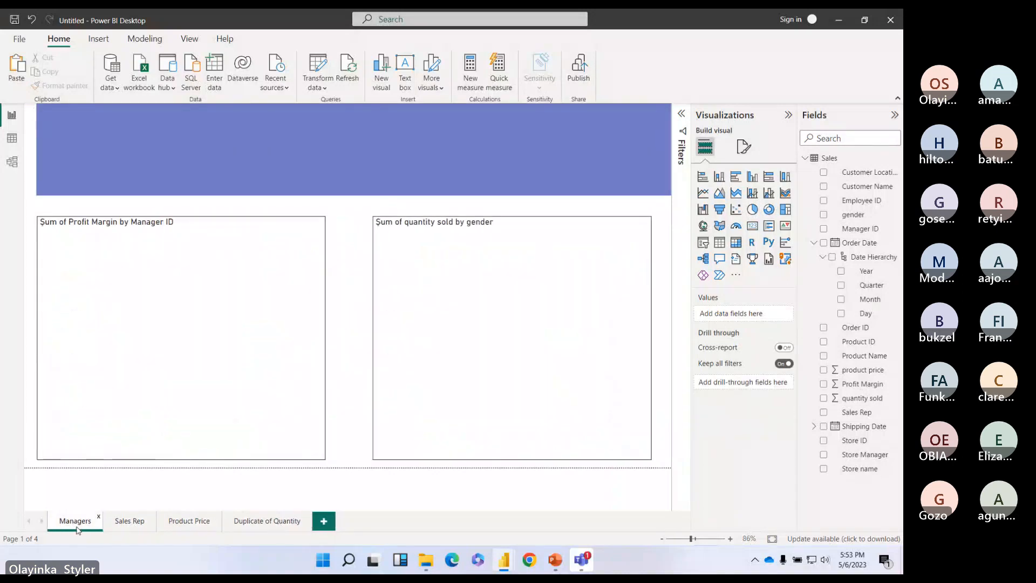
# Step: Inspect the Sales Rep quantity chart and Product Price page, then select the Managers gender chart
pyautogui.click(125, 524)
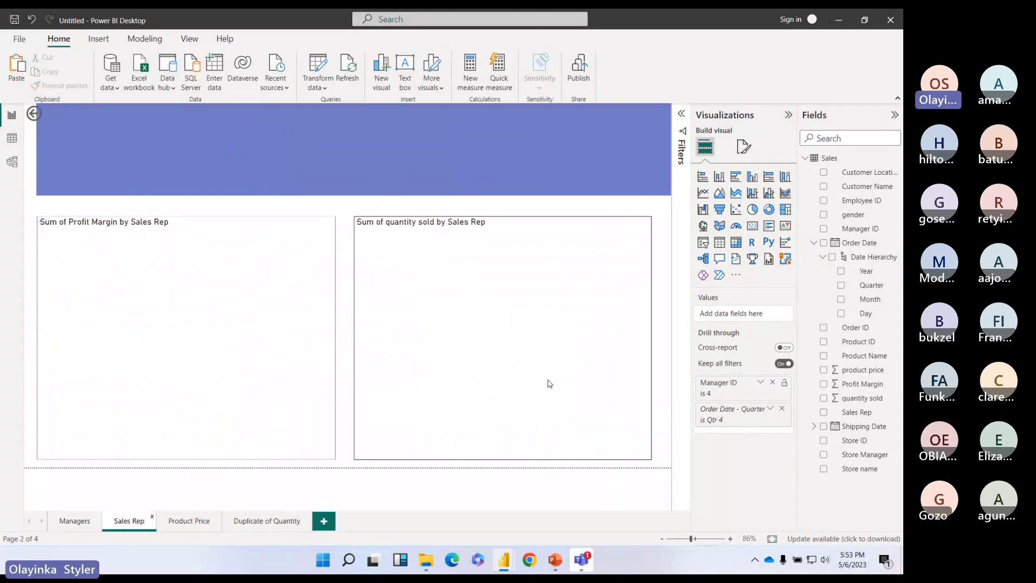
pyautogui.click(549, 384)
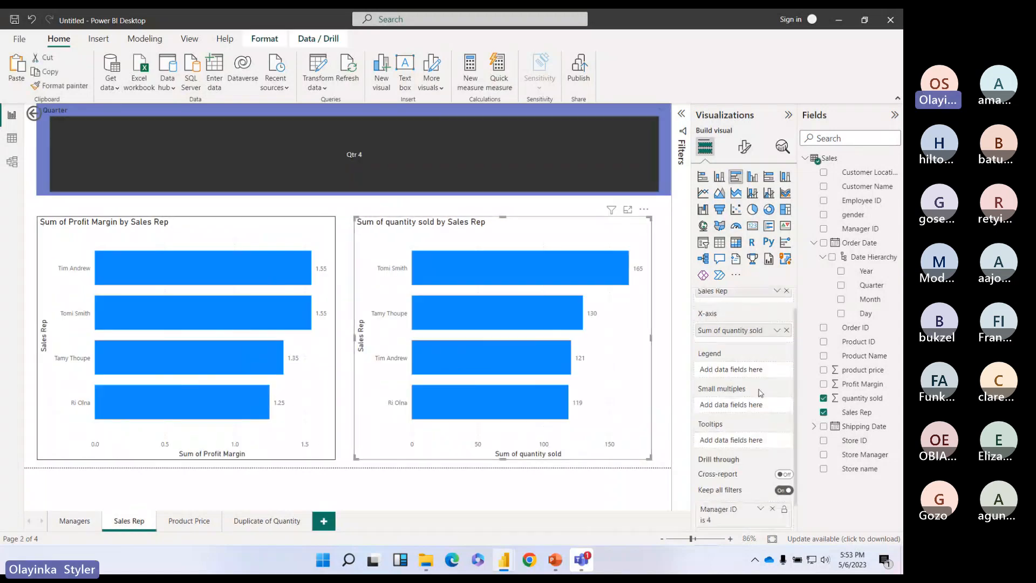
pyautogui.scroll(-1, 760, 393)
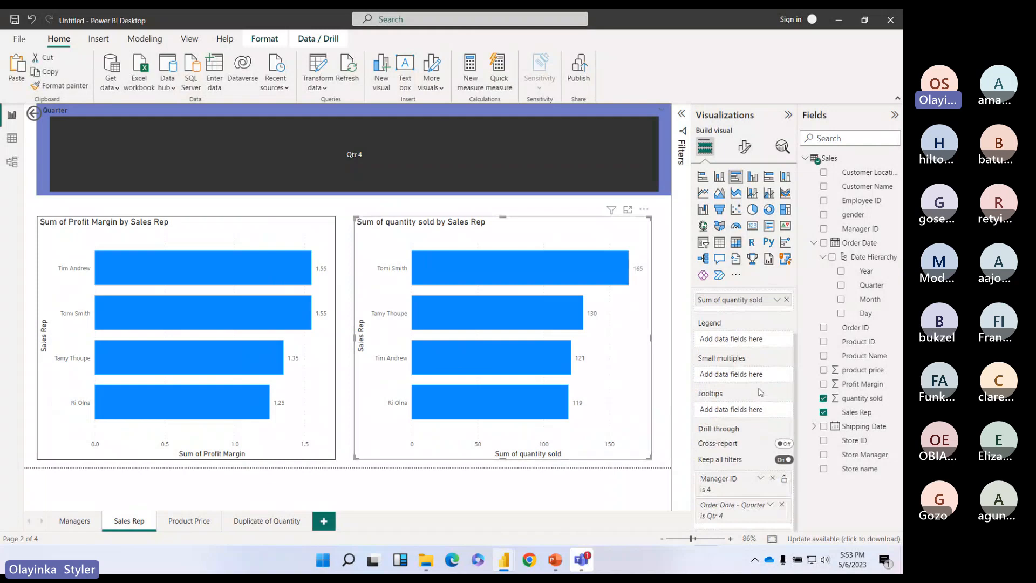
pyautogui.click(182, 520)
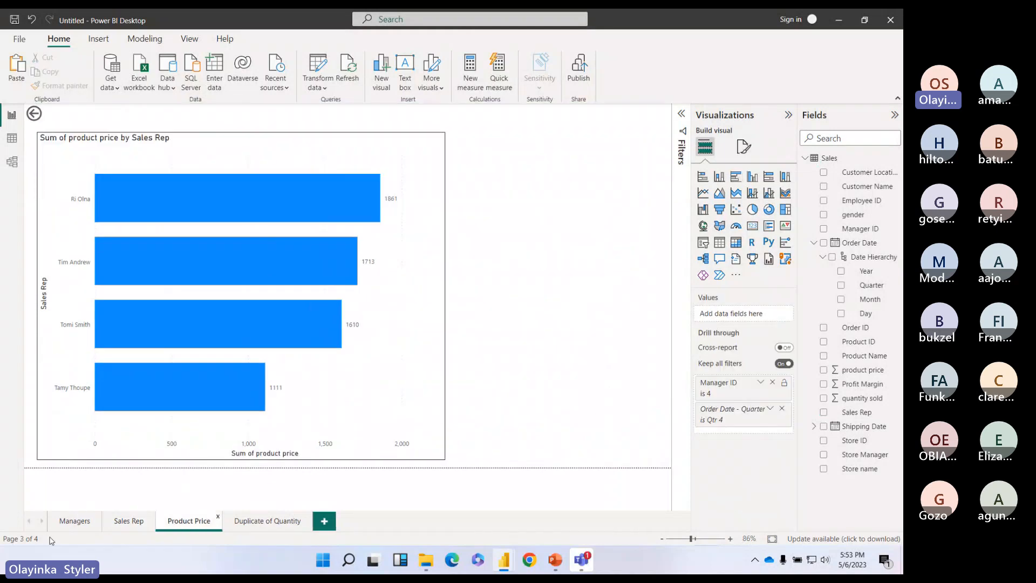
pyautogui.click(114, 524)
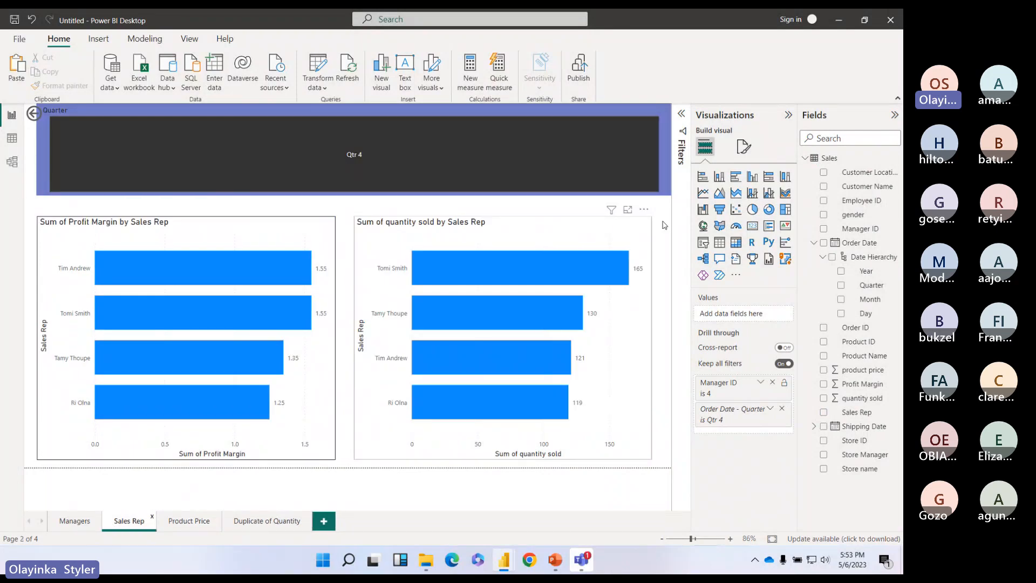
pyautogui.click(75, 521)
pyautogui.click(590, 363)
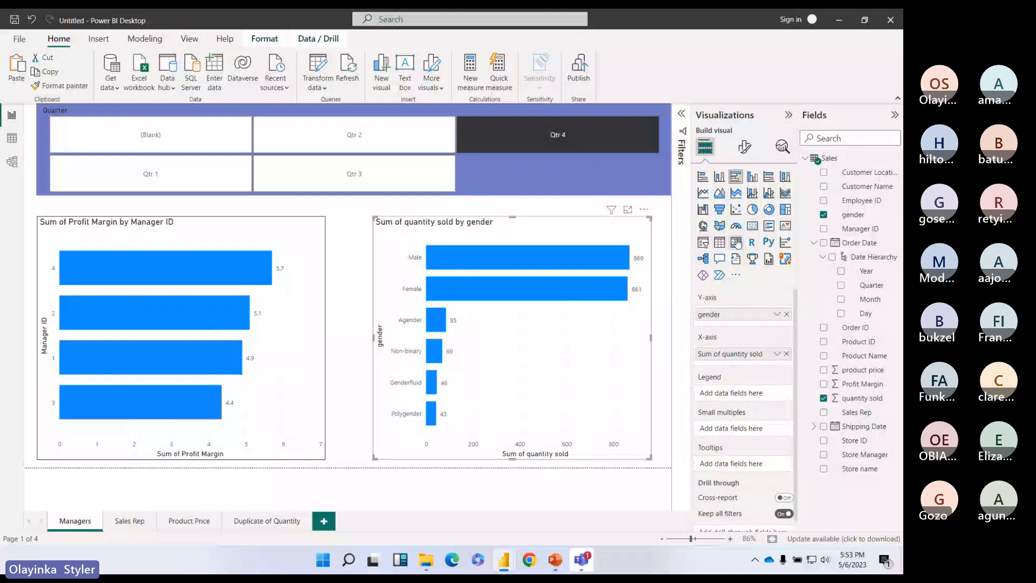
# Step: Convert the gender chart to a matrix with Sales Rep nested under gender, expanding and collapsing the rows
pyautogui.click(737, 242)
pyautogui.moveTo(857, 412); pyautogui.dragTo(759, 330)
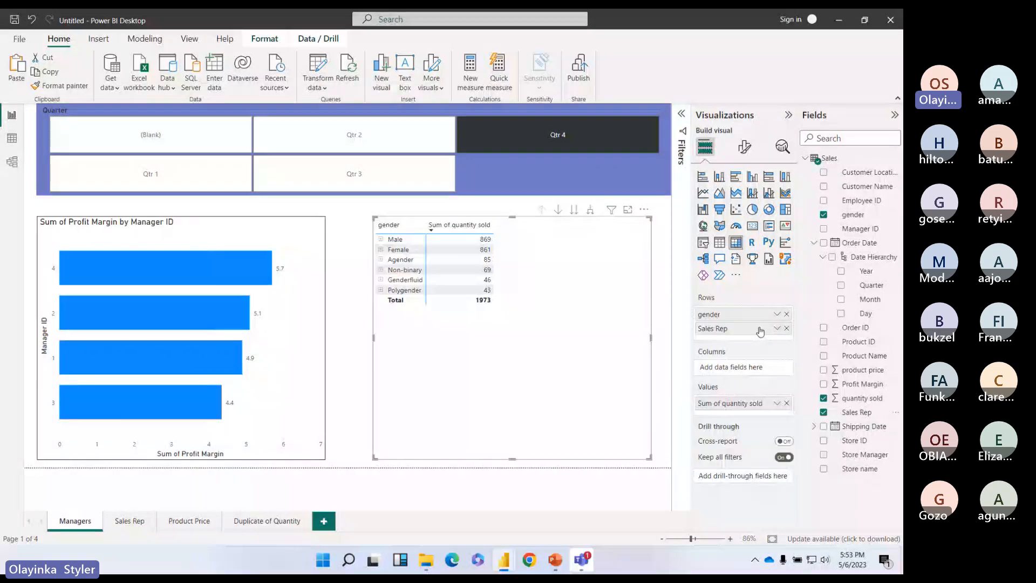
pyautogui.click(381, 239)
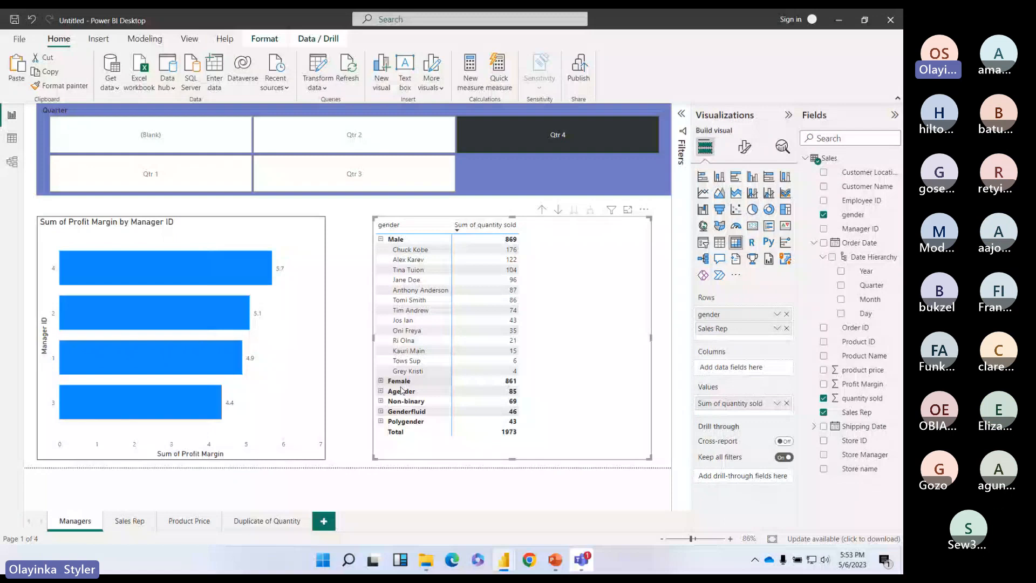
pyautogui.click(381, 381)
pyautogui.scroll(-3, 462, 346)
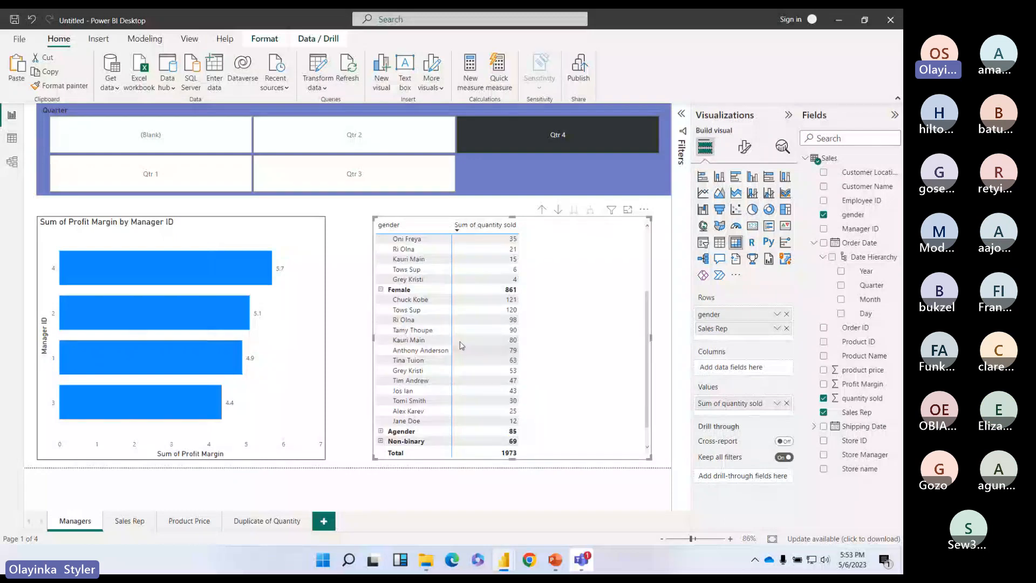
pyautogui.scroll(3, 461, 345)
pyautogui.click(381, 239)
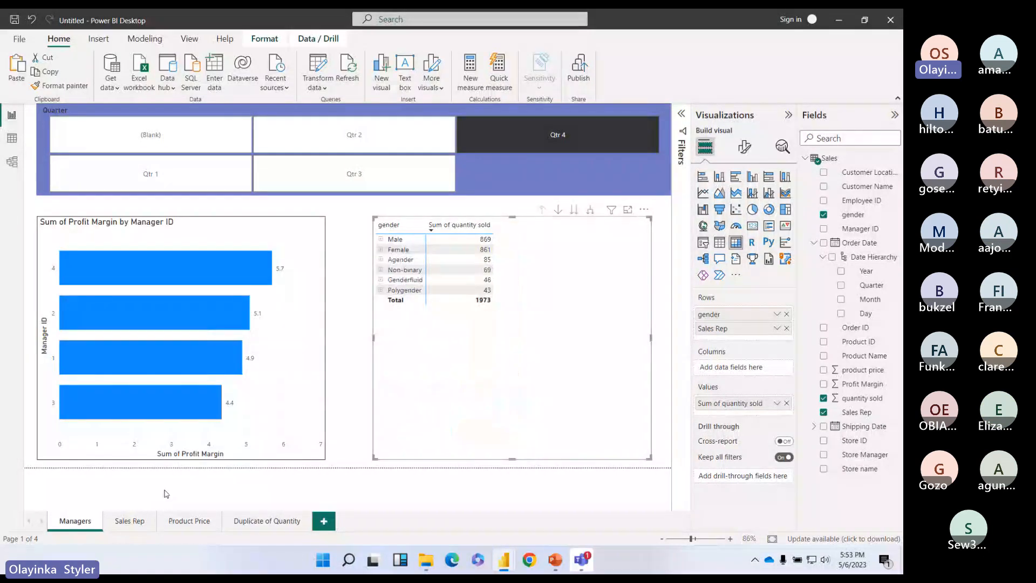
# Step: On the Sales Rep page, replace the Quarter drill-through filter with gender
pyautogui.click(127, 521)
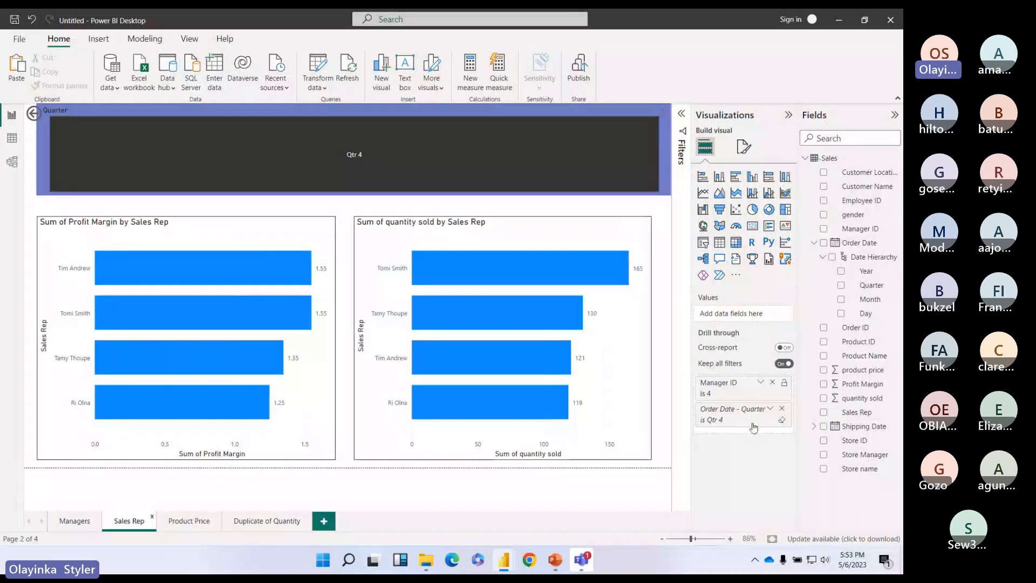
pyautogui.click(782, 409)
pyautogui.moveTo(855, 222); pyautogui.dragTo(770, 386)
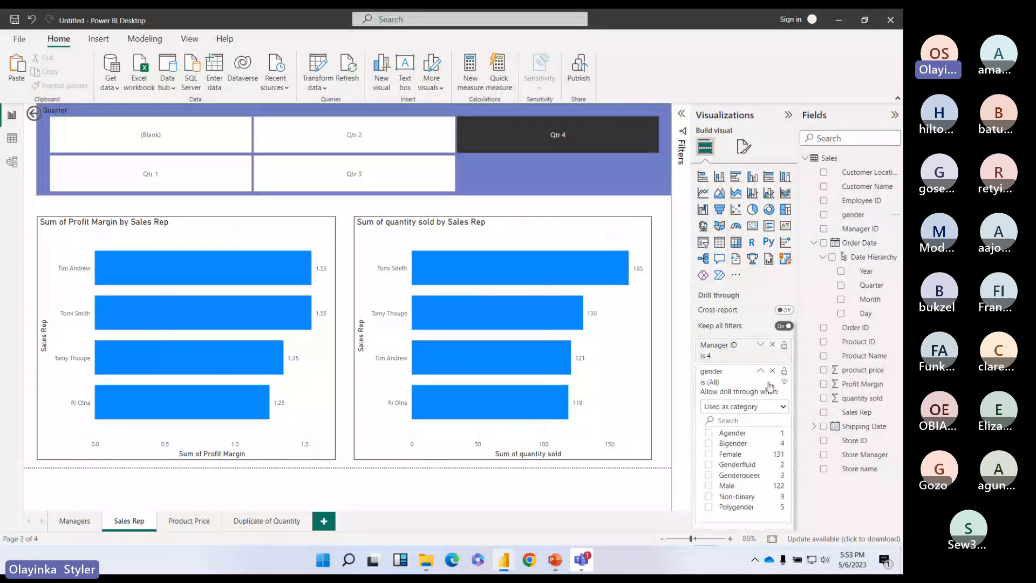
pyautogui.click(760, 373)
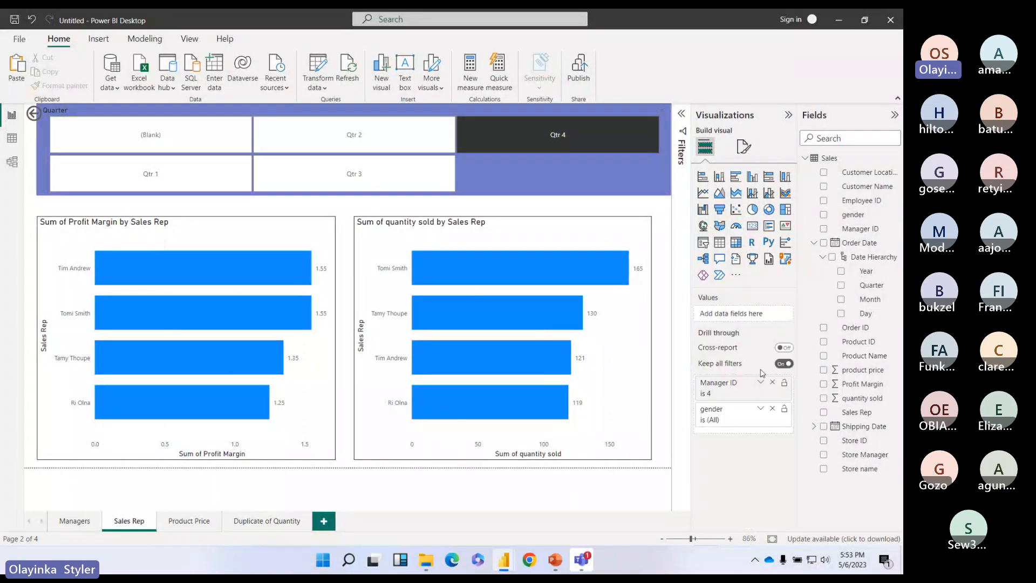
# Step: Turn the Managers gender matrix back into a bar chart
pyautogui.click(74, 520)
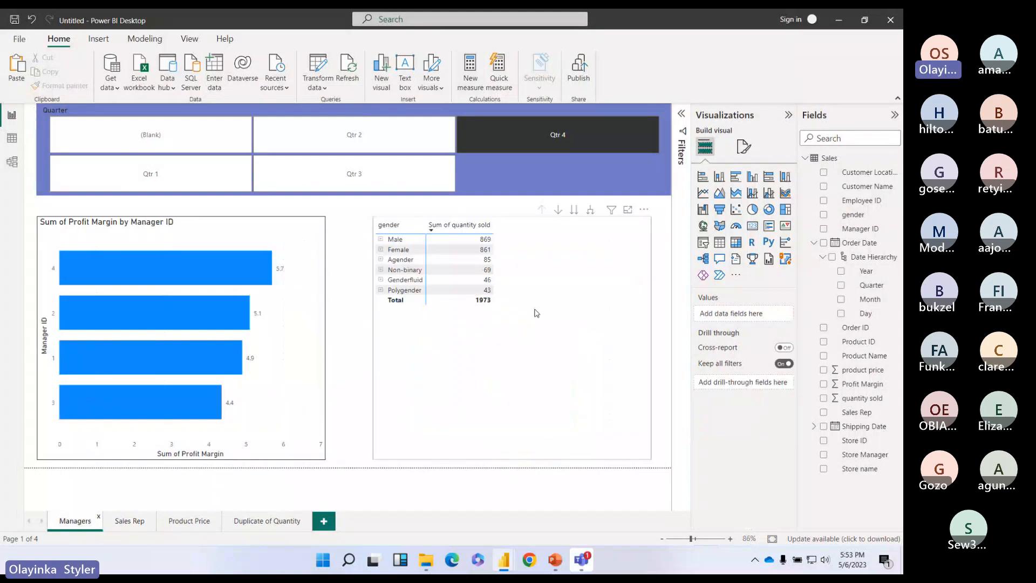
pyautogui.click(536, 313)
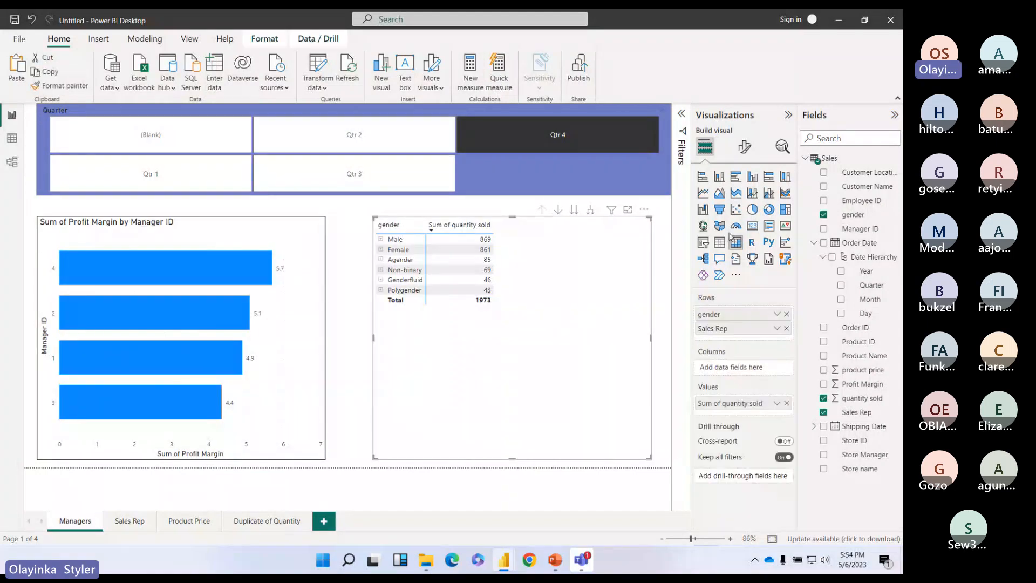
pyautogui.click(703, 176)
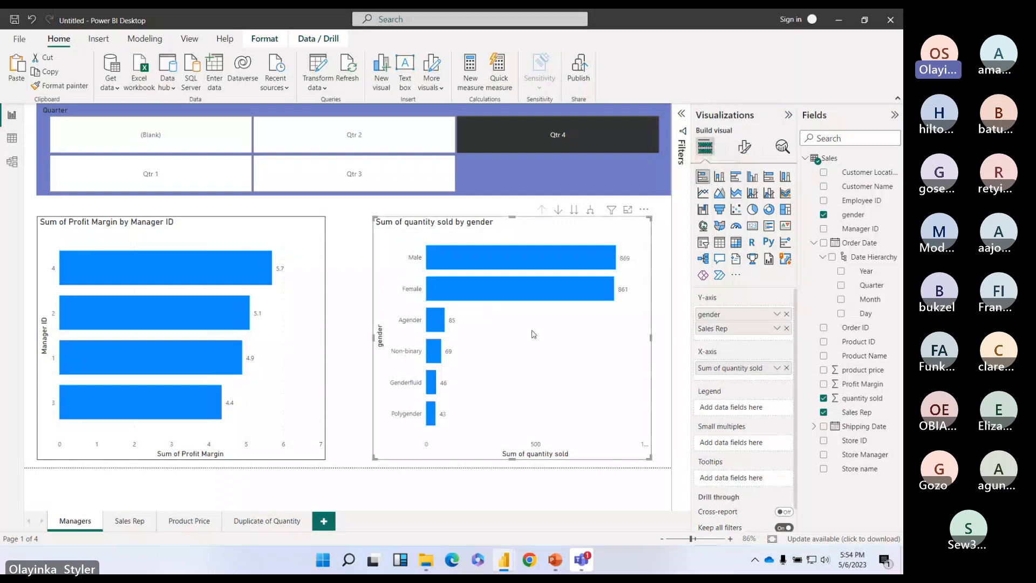
# Step: Remove Sales Rep from the gender chart and drill through from the Male bar to Sales Rep
pyautogui.click(786, 328)
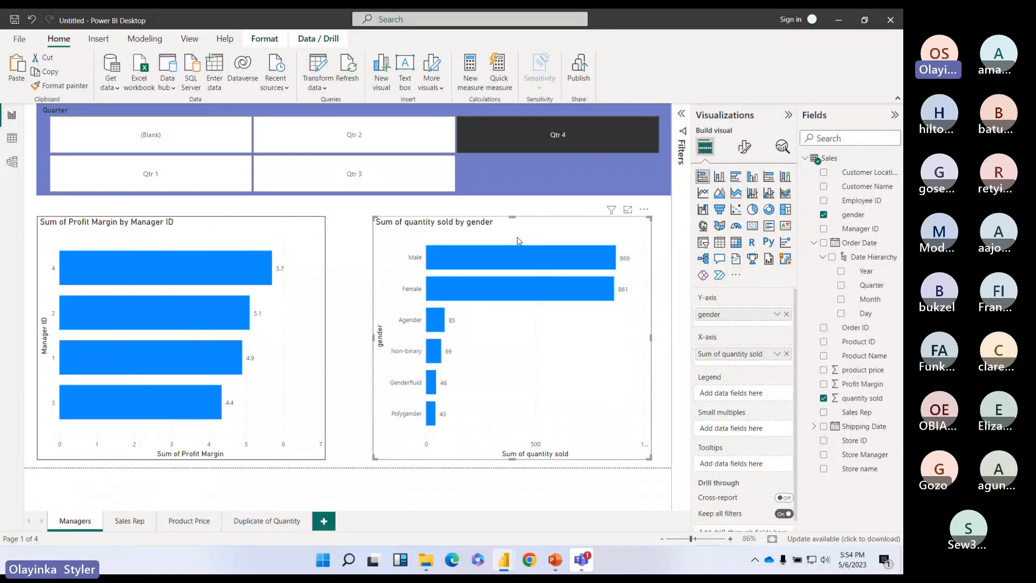
pyautogui.moveTo(511, 259)
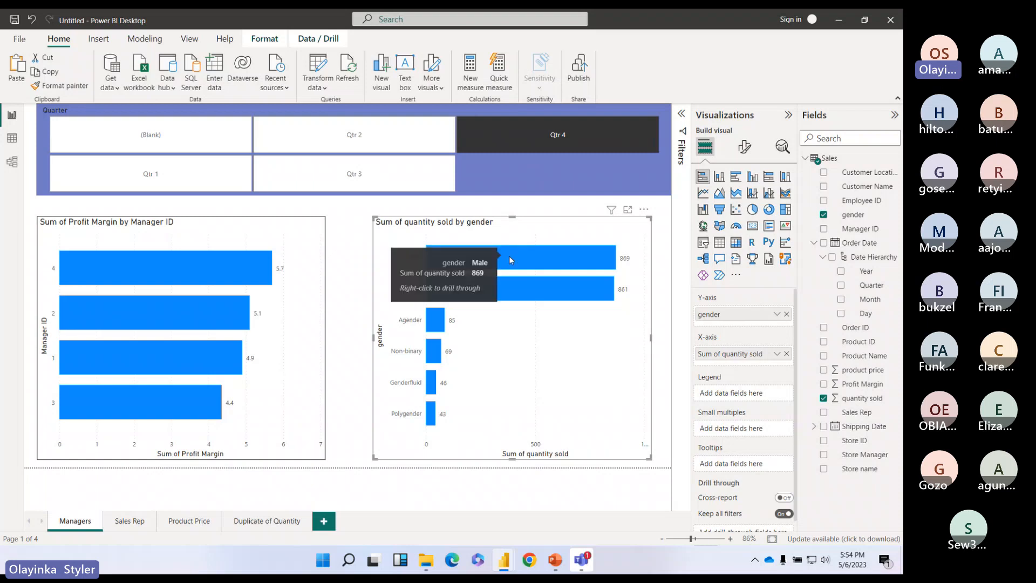
pyautogui.rightClick(510, 260)
pyautogui.moveTo(555, 335)
pyautogui.click(371, 366)
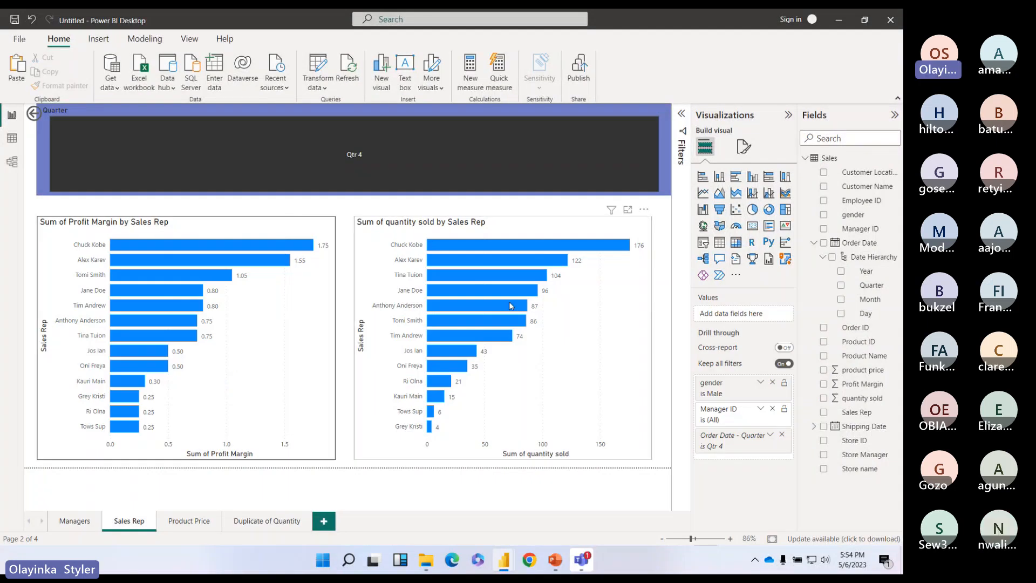
pyautogui.click(74, 521)
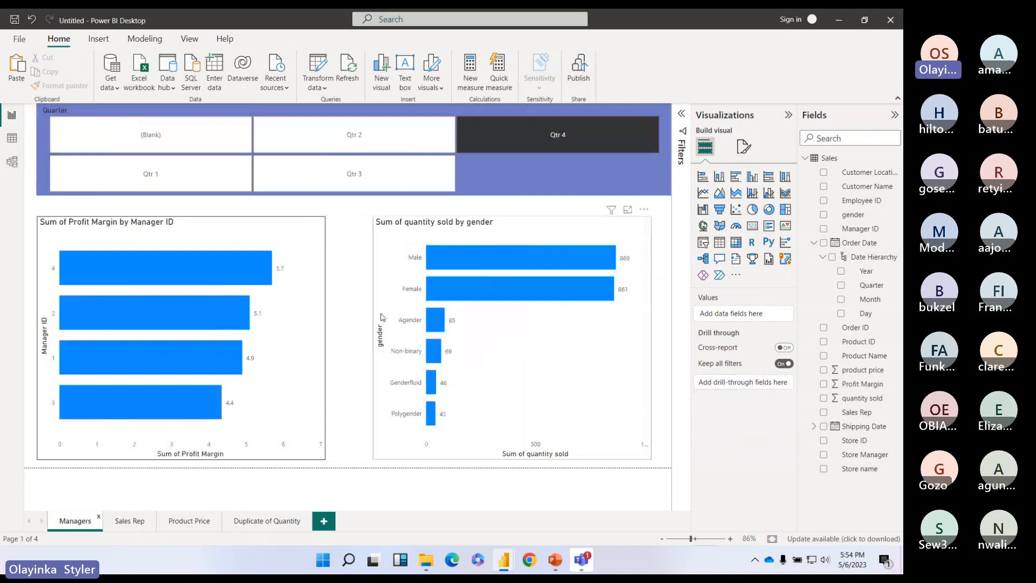
pyautogui.click(133, 522)
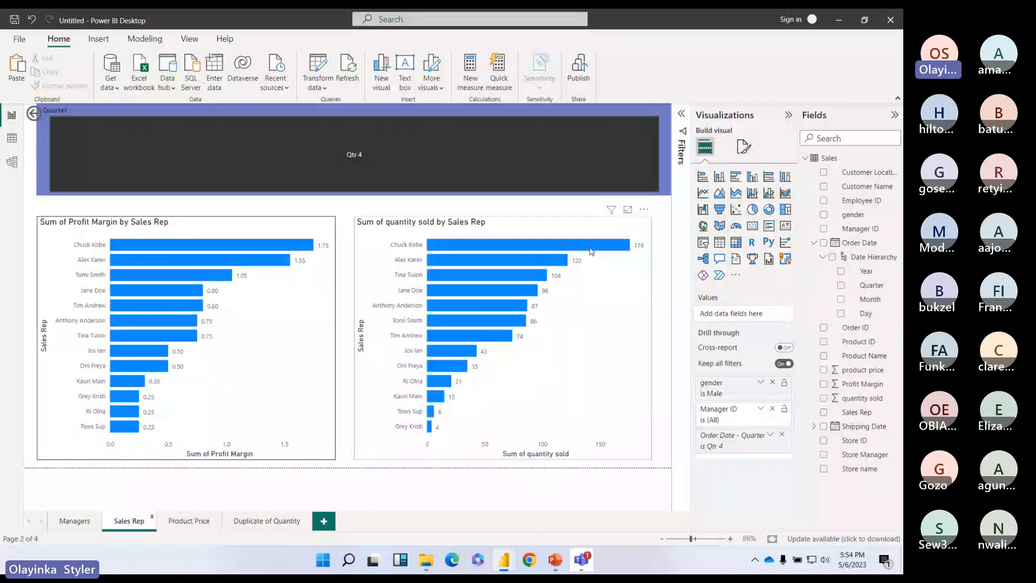
pyautogui.click(76, 522)
# Step: Drill through from the Female bar to the Sales Rep page, then return to Managers
pyautogui.rightClick(503, 300)
pyautogui.moveTo(539, 376)
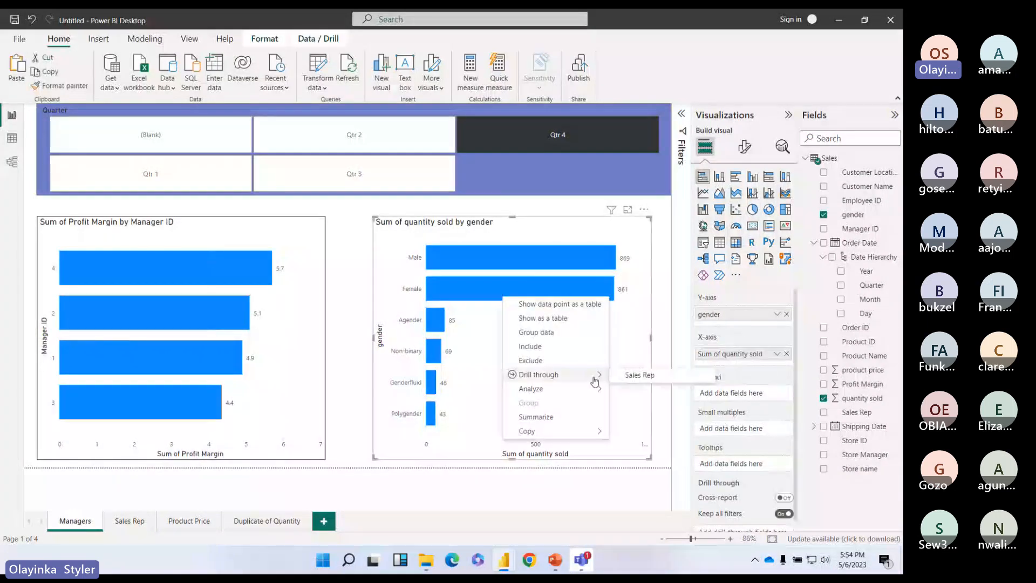
pyautogui.click(636, 378)
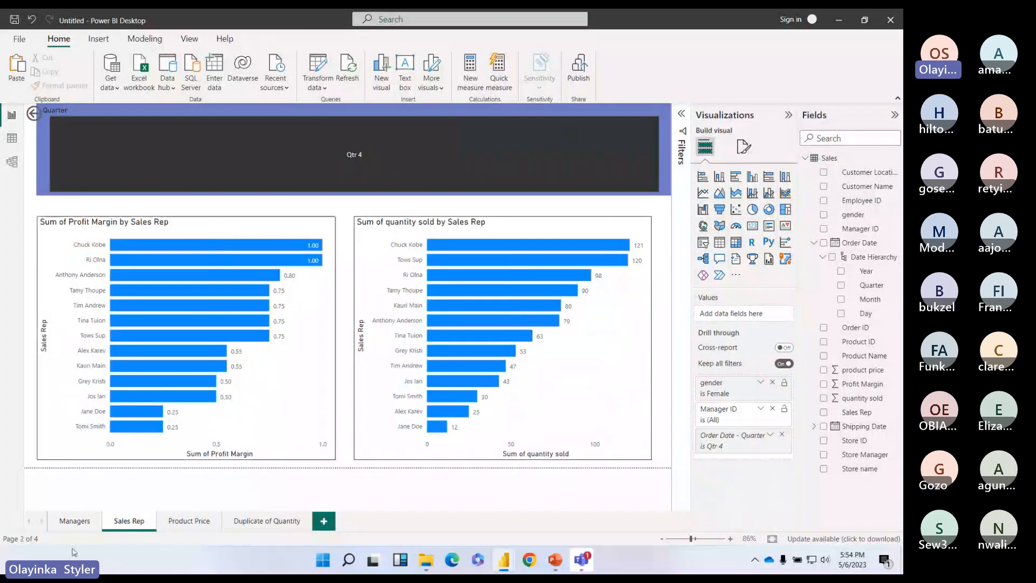
pyautogui.click(75, 521)
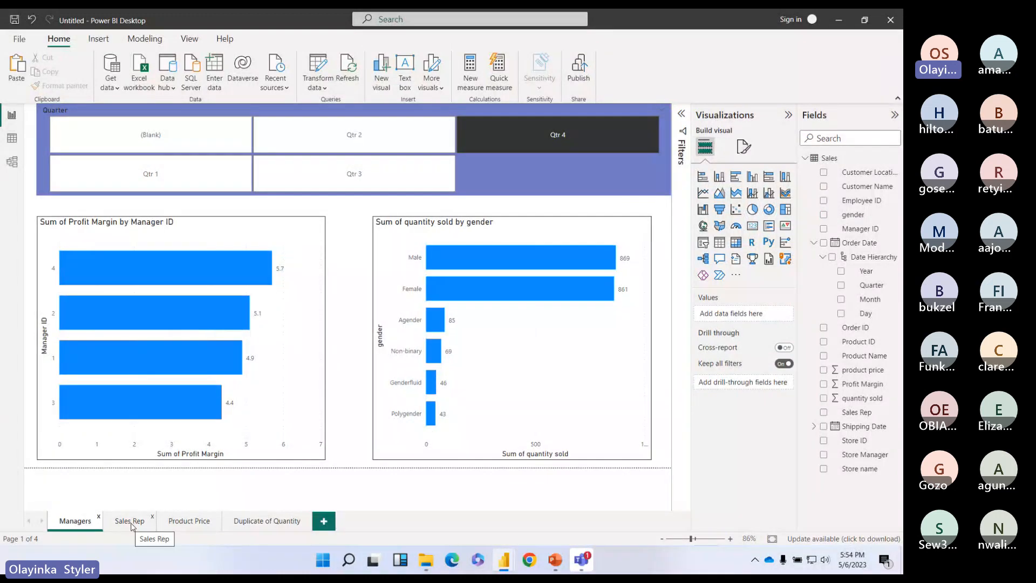
# Step: Nudge the quantity-by-gender and Manager ID charts slightly to the right
pyautogui.click(590, 372)
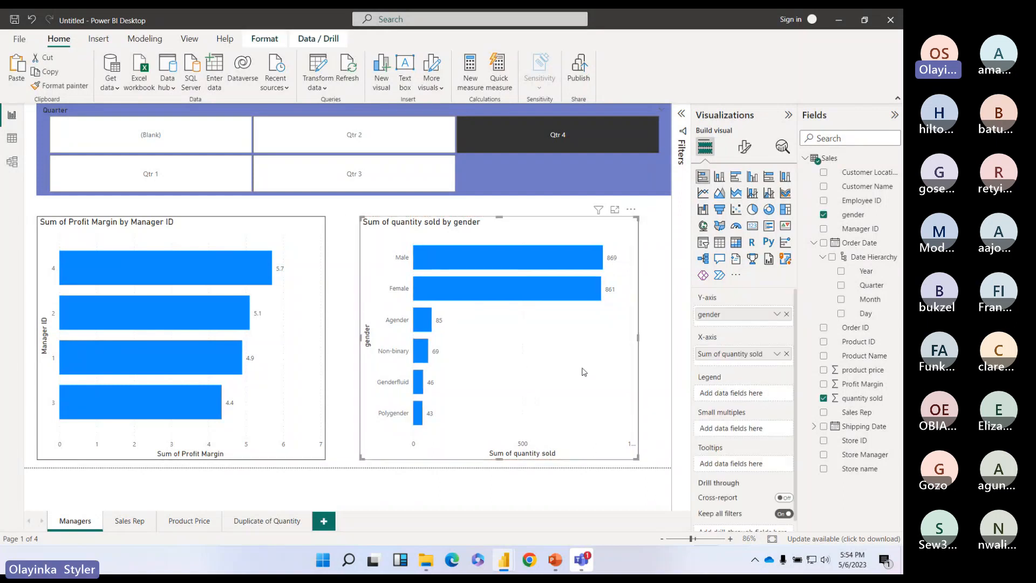
pyautogui.moveTo(584, 371); pyautogui.dragTo(603, 367)
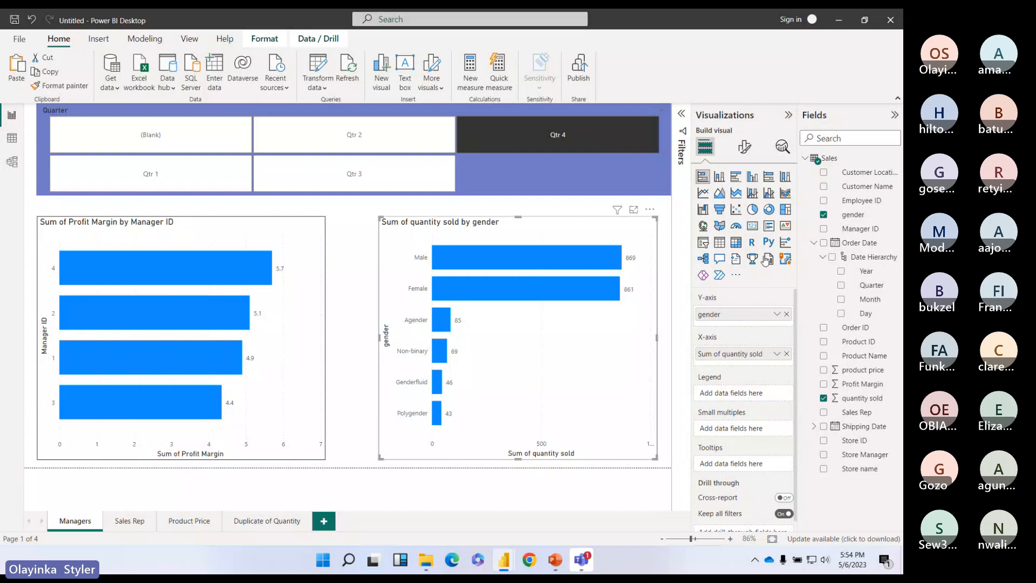
pyautogui.moveTo(120, 430); pyautogui.dragTo(128, 430)
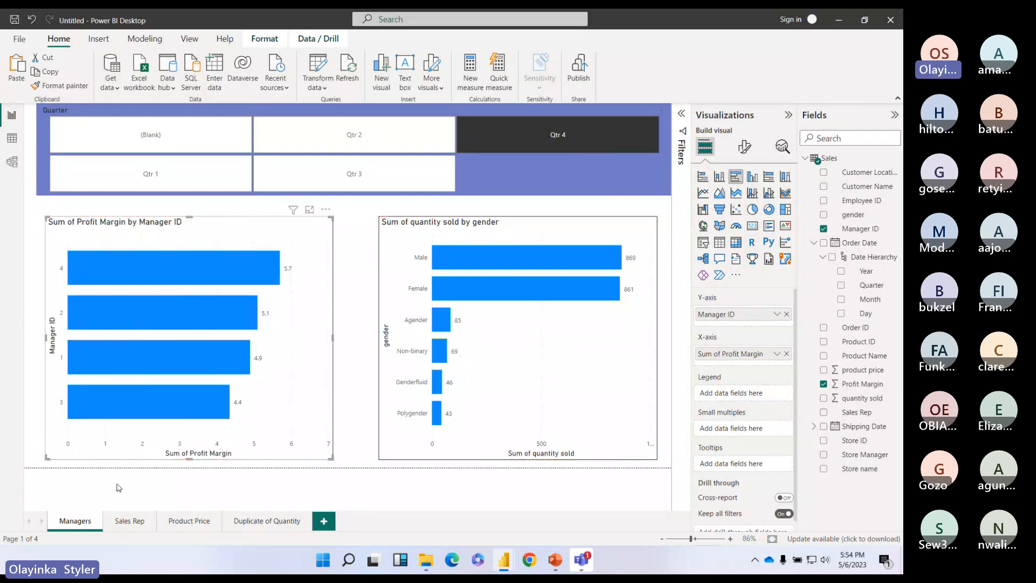
# Step: Remove the 'gender is Female' filter from the Sales Rep page, then switch to the Teams meeting
pyautogui.click(132, 522)
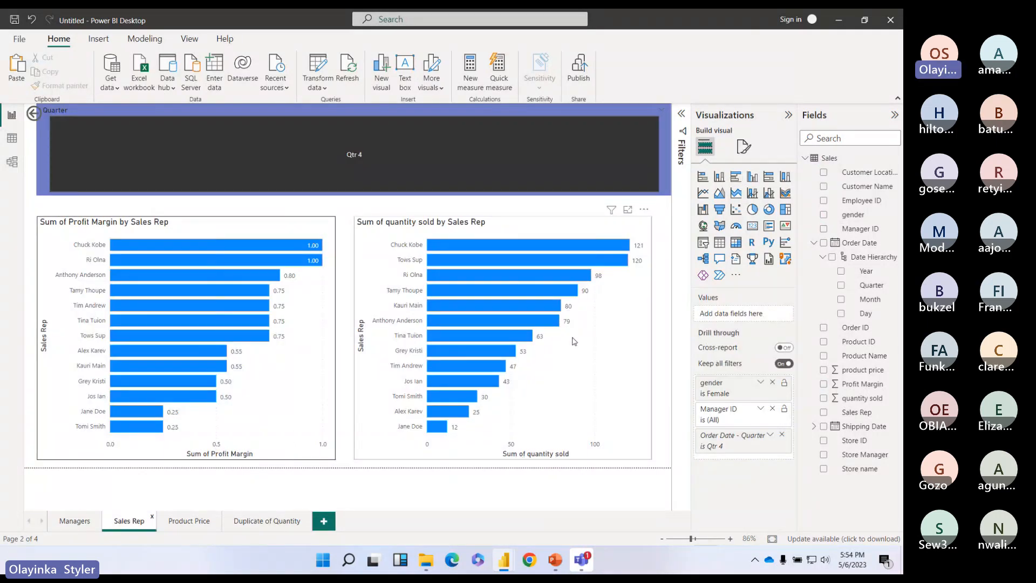
pyautogui.click(772, 384)
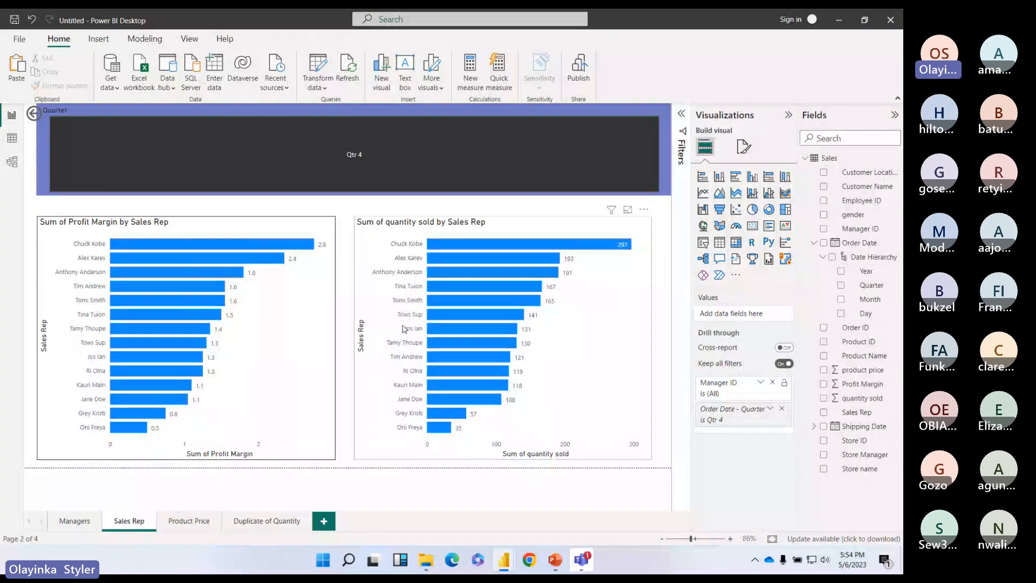
pyautogui.click(74, 520)
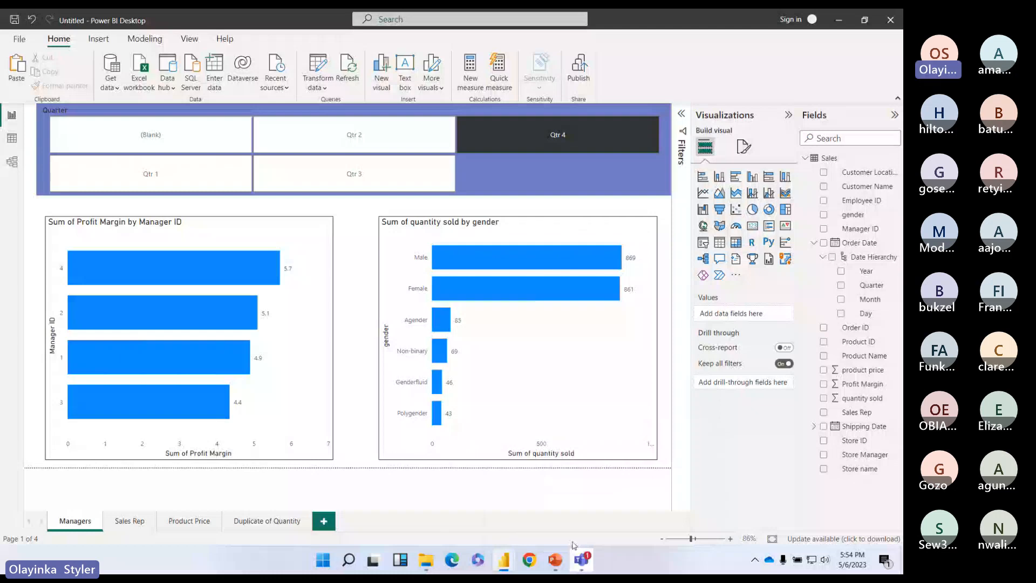
pyautogui.click(581, 560)
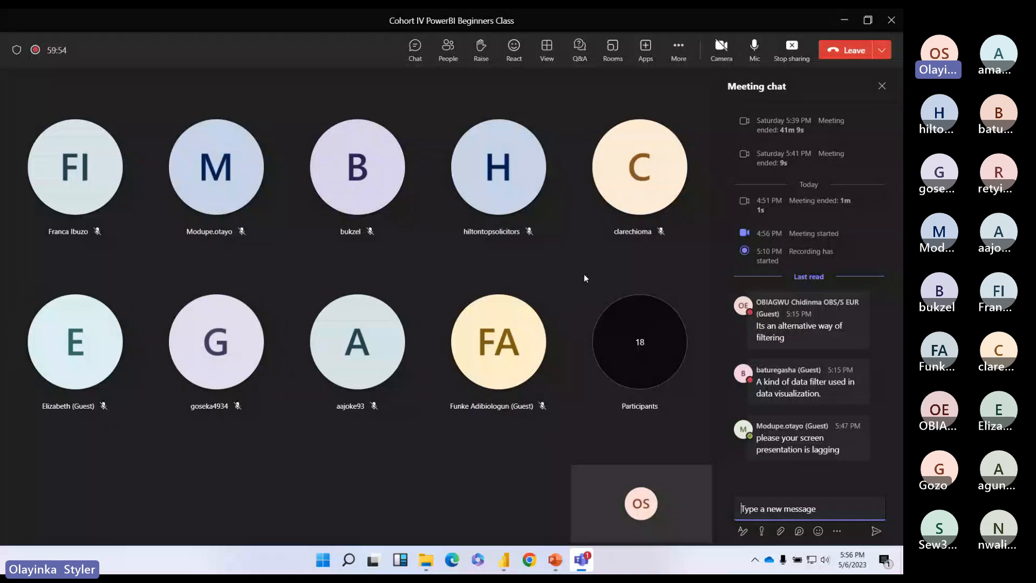
pyautogui.moveTo(505, 564)
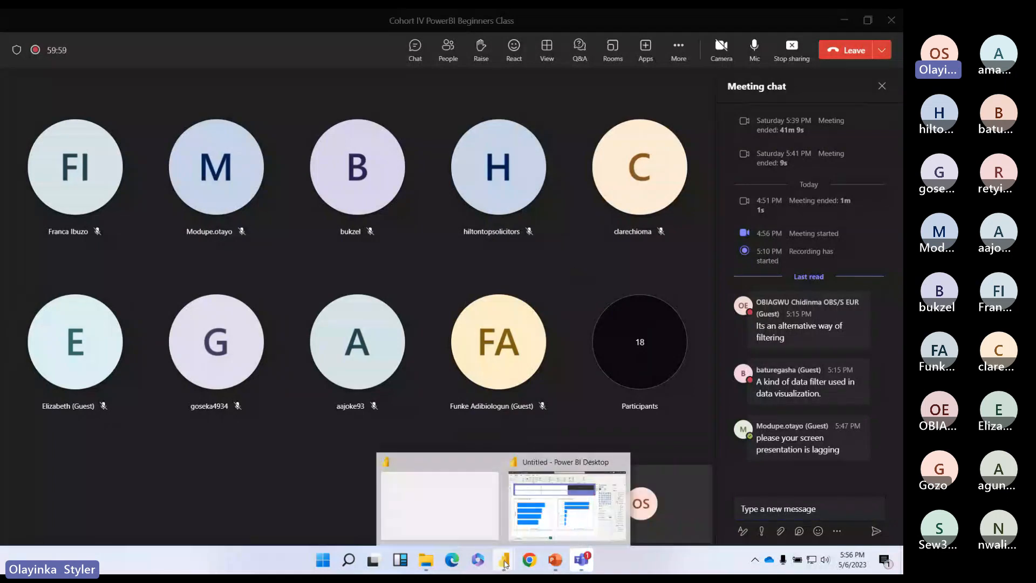
# Step: Bring Power BI back to front and step through Sales Rep and Product Price back to Managers
pyautogui.click(538, 520)
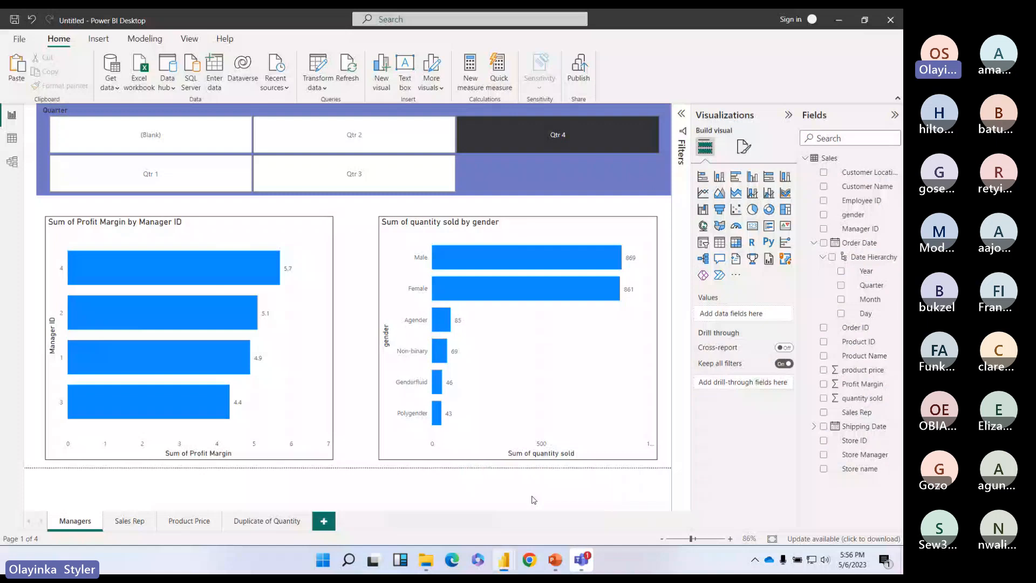
pyautogui.click(129, 521)
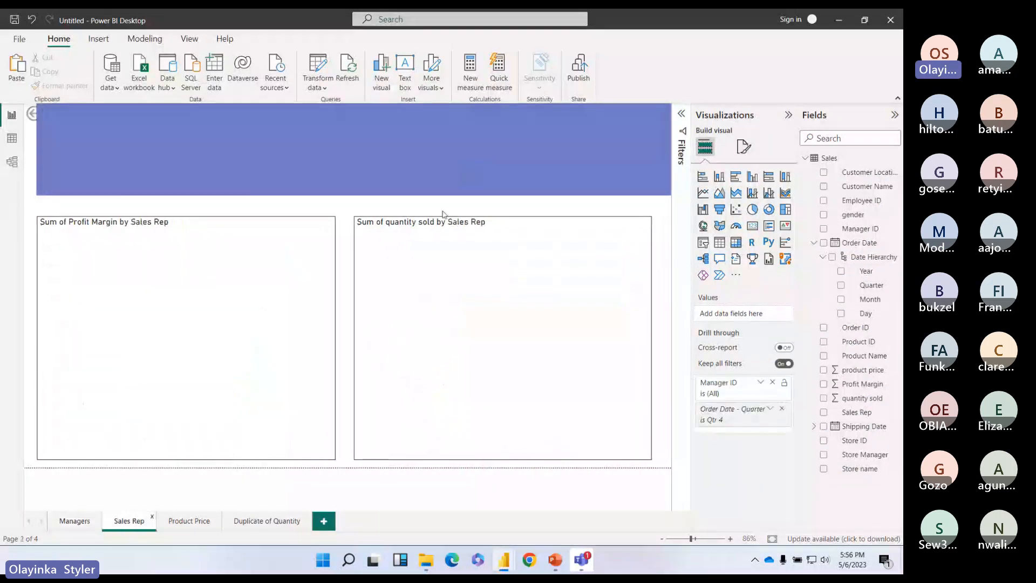
pyautogui.click(189, 521)
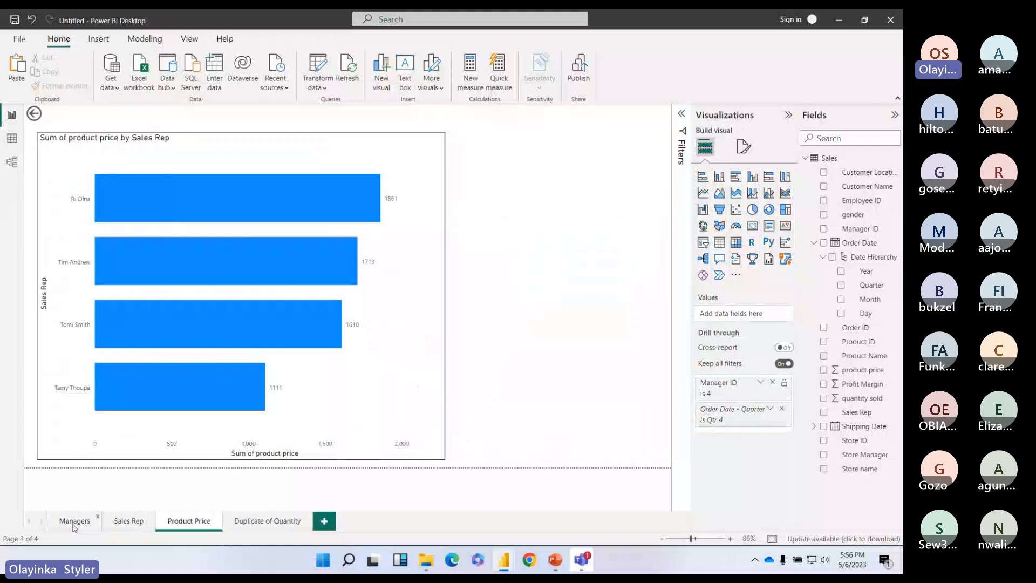
pyautogui.click(74, 521)
# Step: Drill through from Manager ID 4 to the Sales Rep page, then view the Male bar's options
pyautogui.rightClick(201, 281)
pyautogui.moveTo(274, 359)
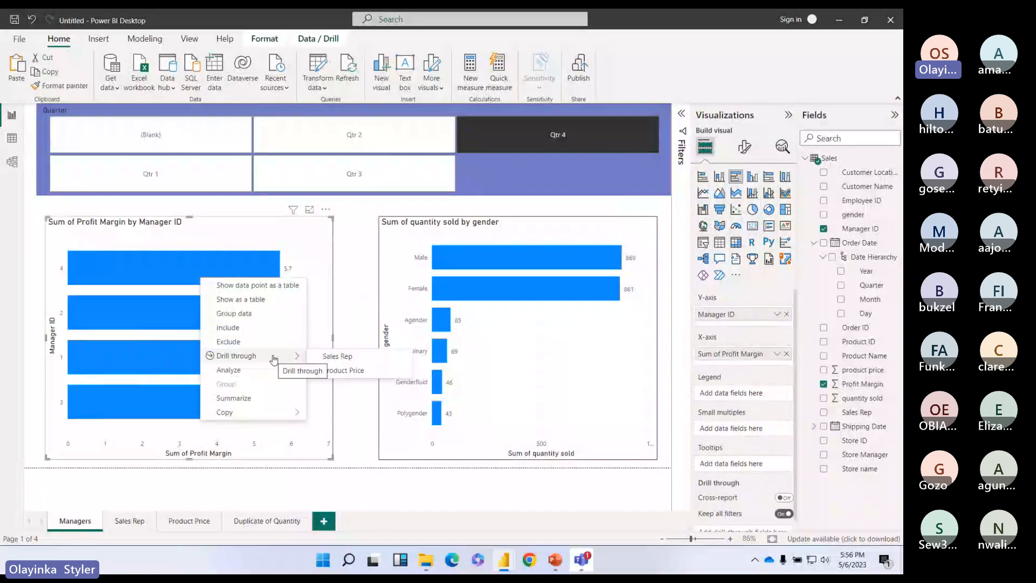
pyautogui.click(345, 356)
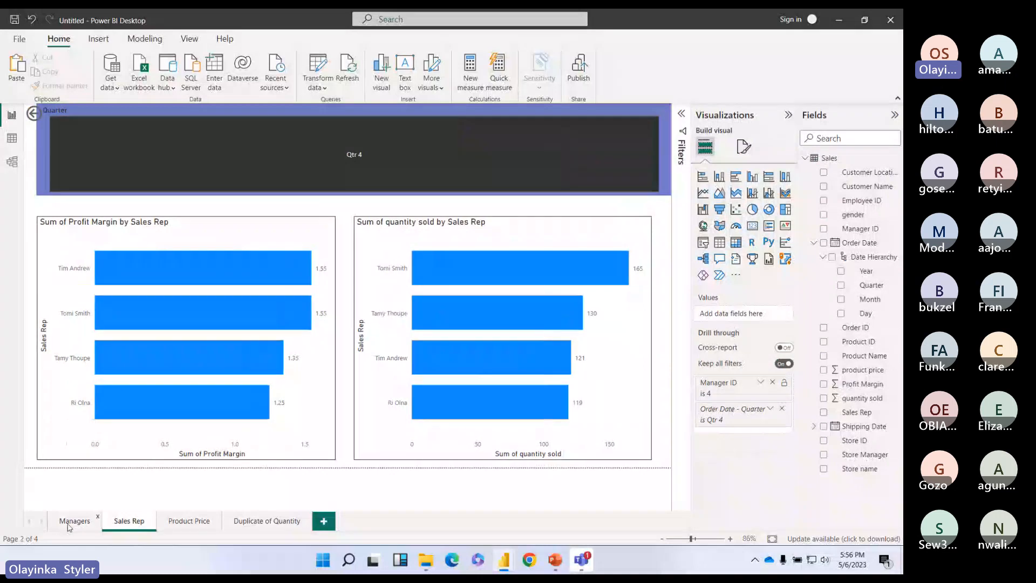
pyautogui.click(74, 520)
pyautogui.rightClick(569, 258)
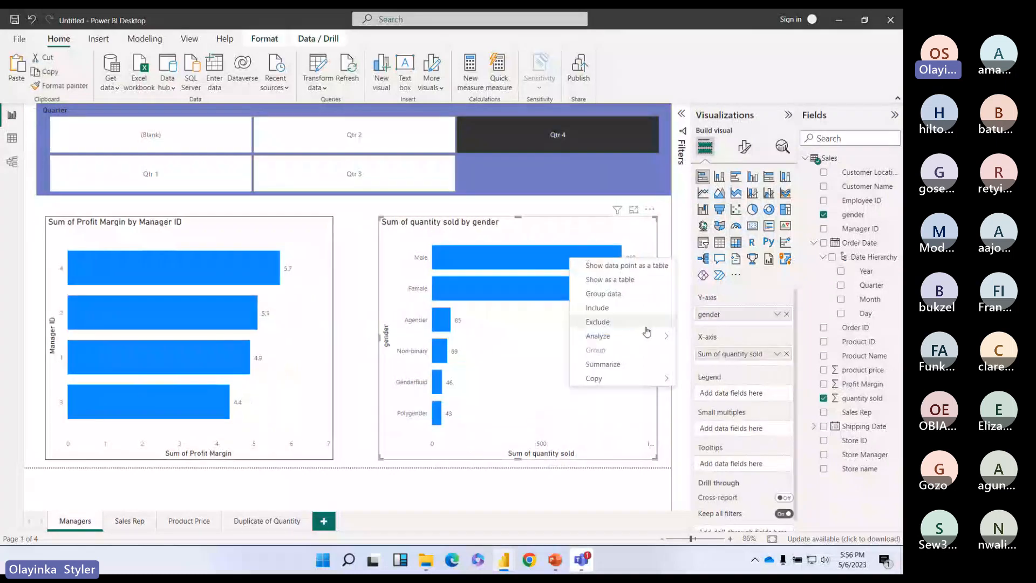
pyautogui.click(555, 254)
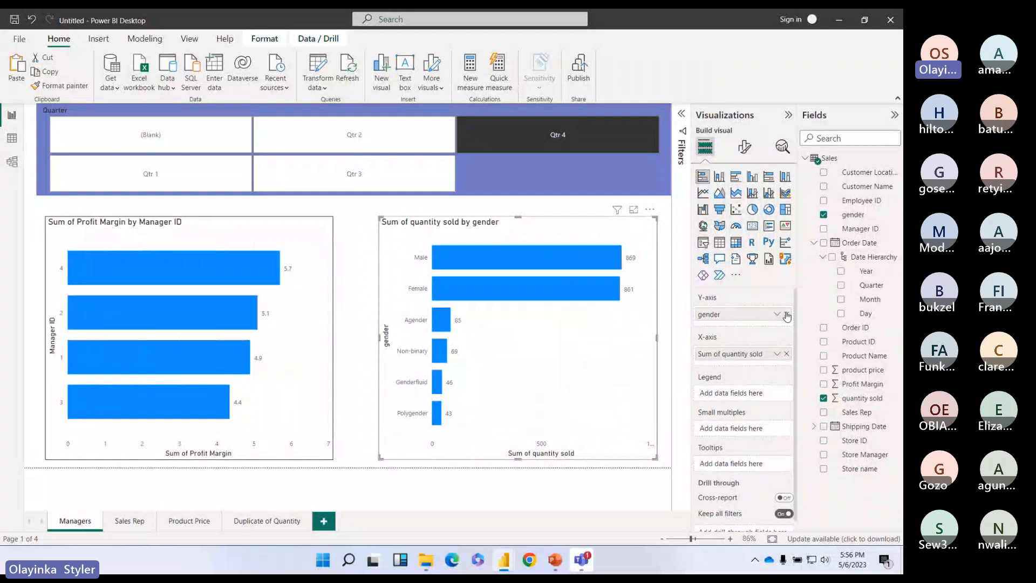
# Step: Replace gender with Manager ID on the quantity chart's axis and test drill-through to Product Price
pyautogui.click(787, 314)
pyautogui.click(824, 229)
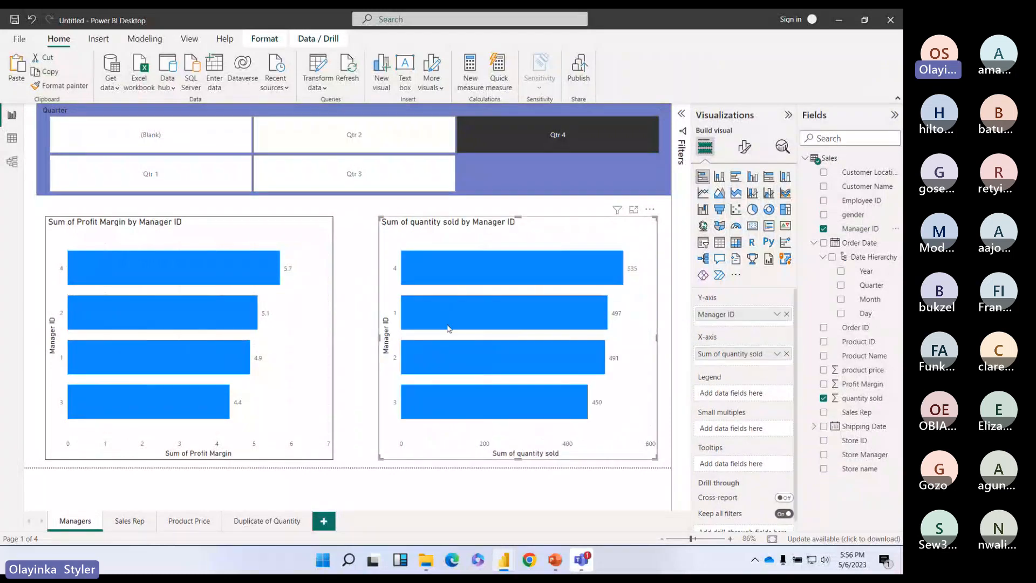
pyautogui.rightClick(471, 311)
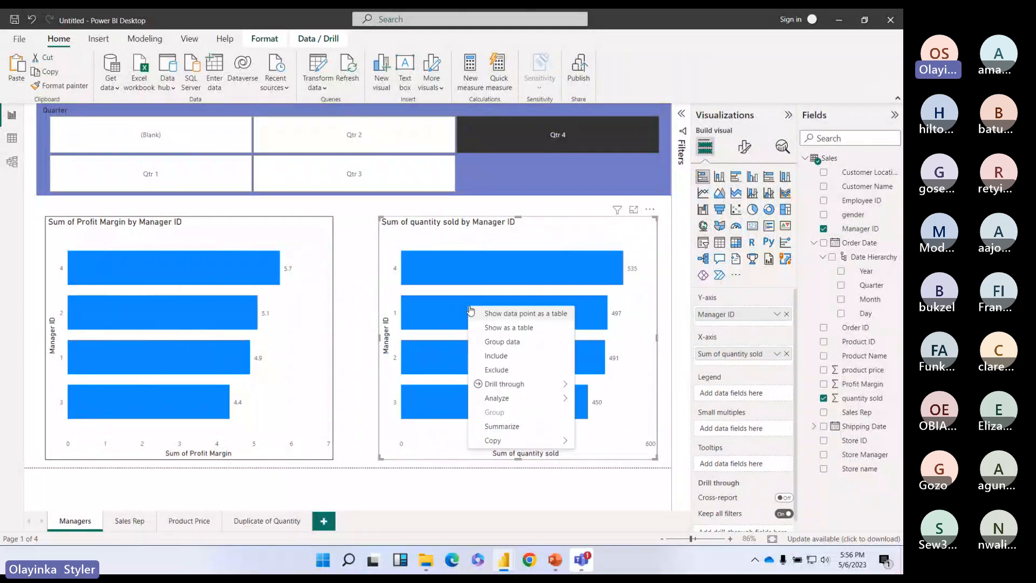
pyautogui.moveTo(556, 384)
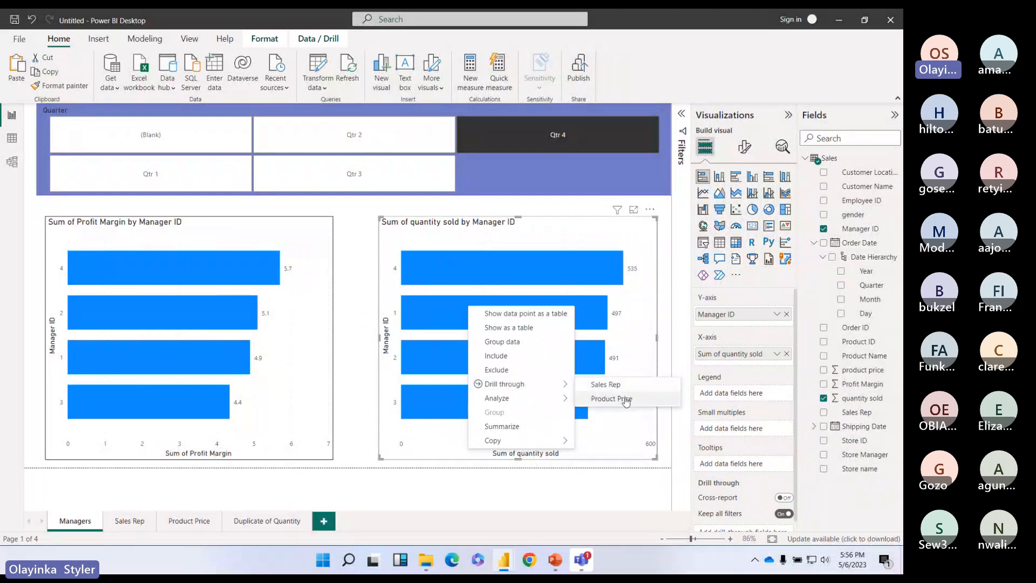
pyautogui.click(625, 399)
pyautogui.click(80, 521)
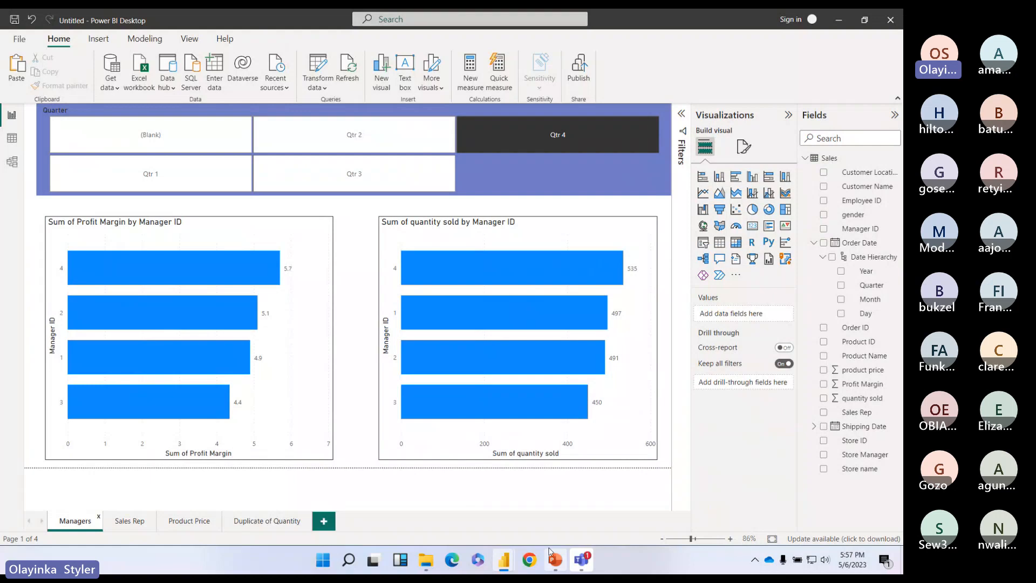
# Step: Switch to the 'Telling stories with Data' PowerPoint deck and show the Buttons slide
pyautogui.click(588, 230)
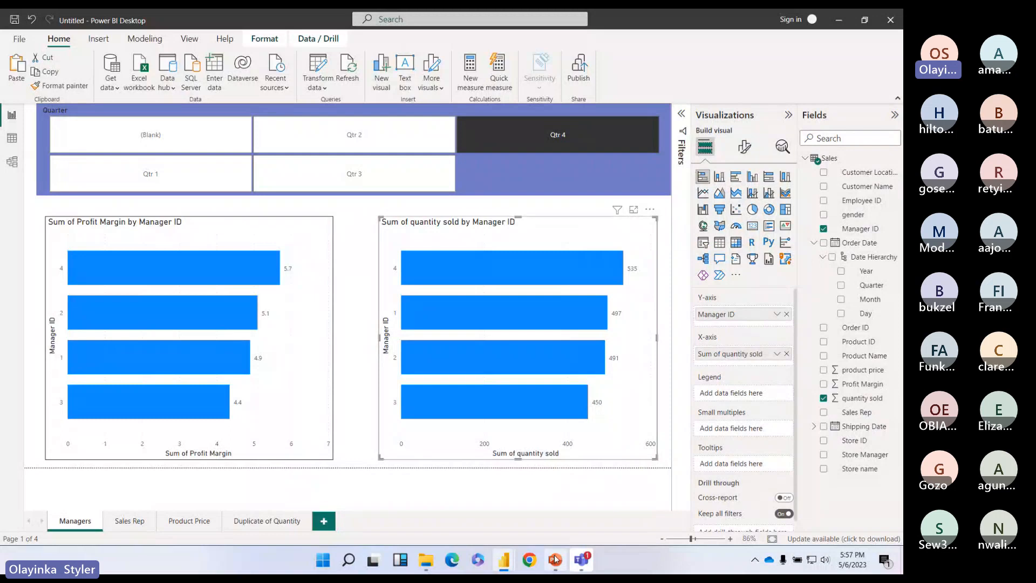
pyautogui.moveTo(555, 561)
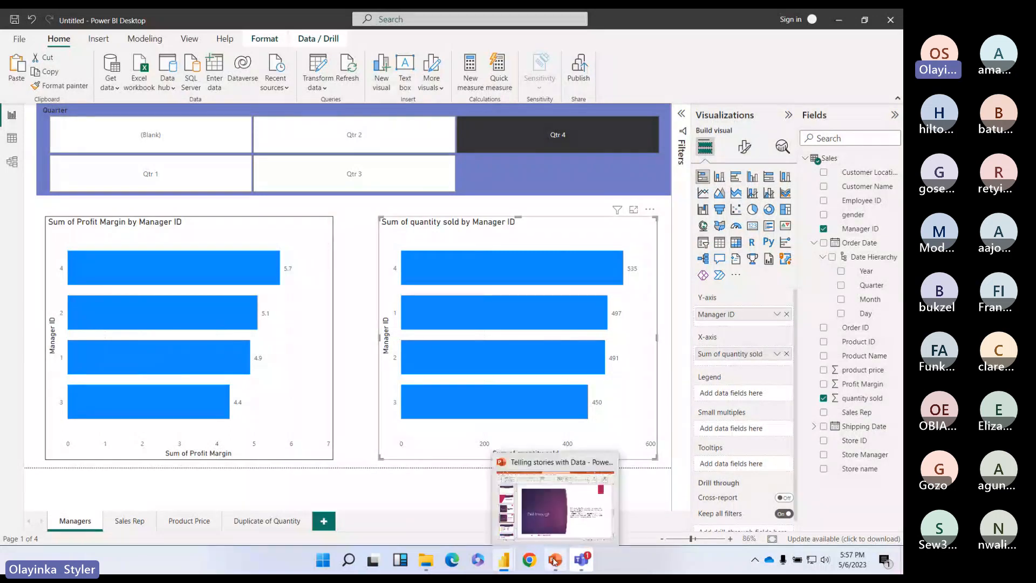
pyautogui.click(555, 561)
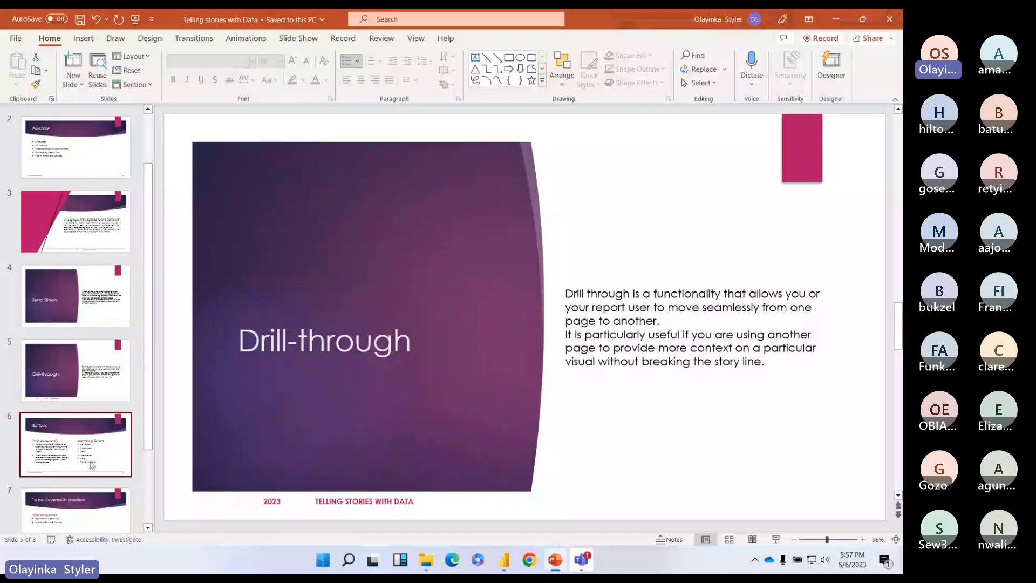
pyautogui.click(92, 466)
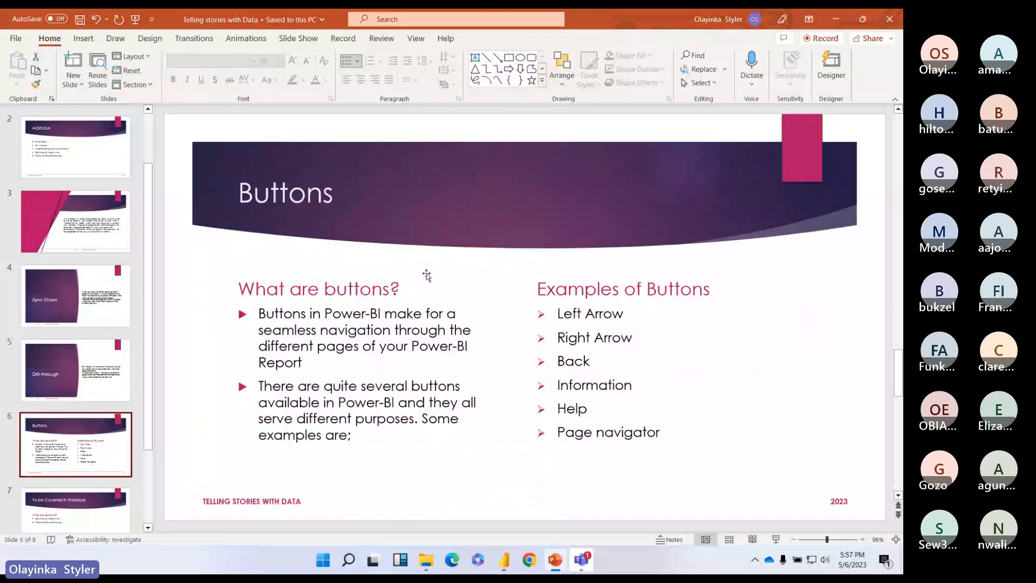
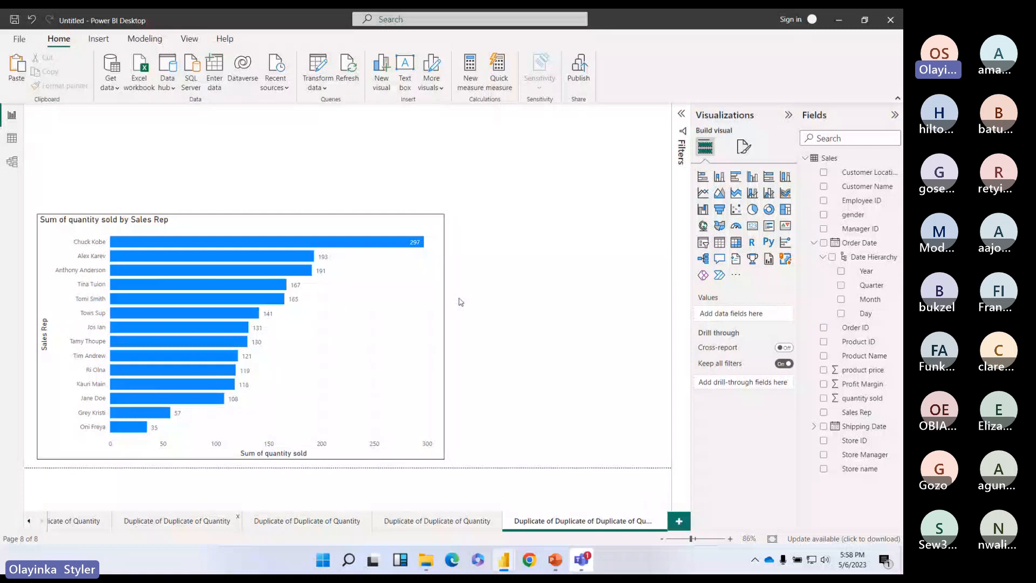
# Step: Return to the Managers page after a brief look at the last duplicated page
pyautogui.click(30, 521)
pyautogui.click(76, 521)
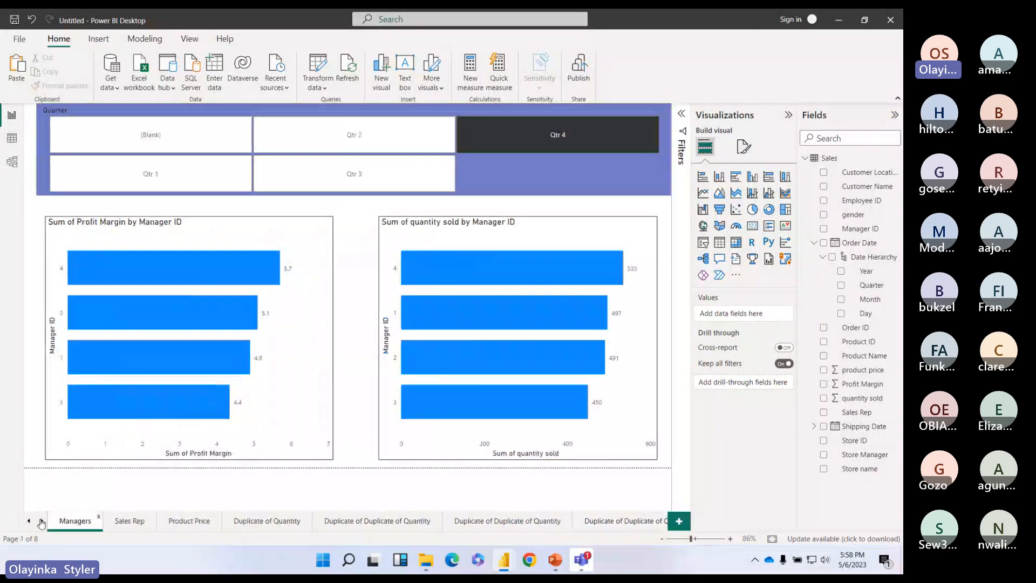
pyautogui.click(41, 521)
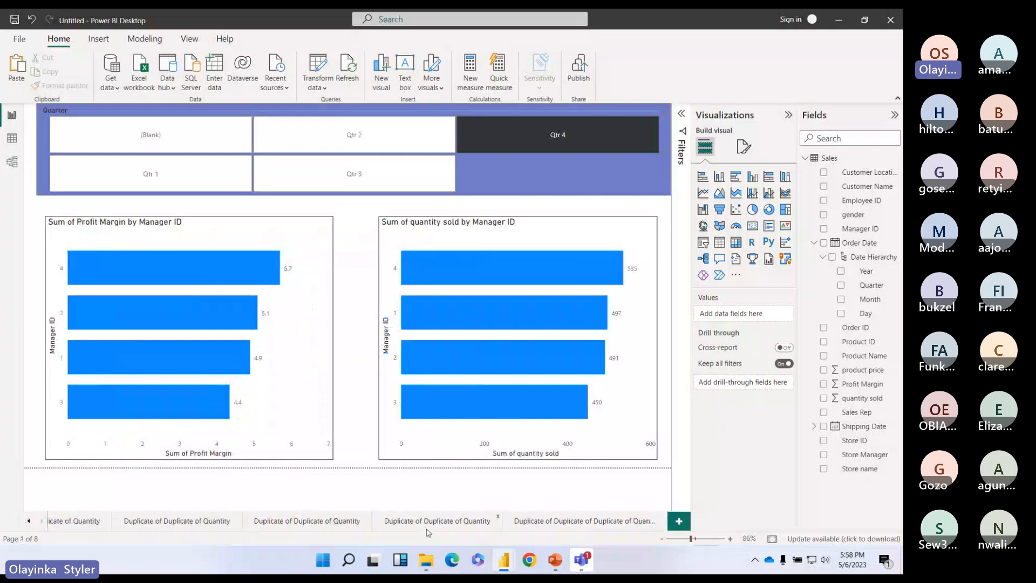
pyautogui.click(585, 521)
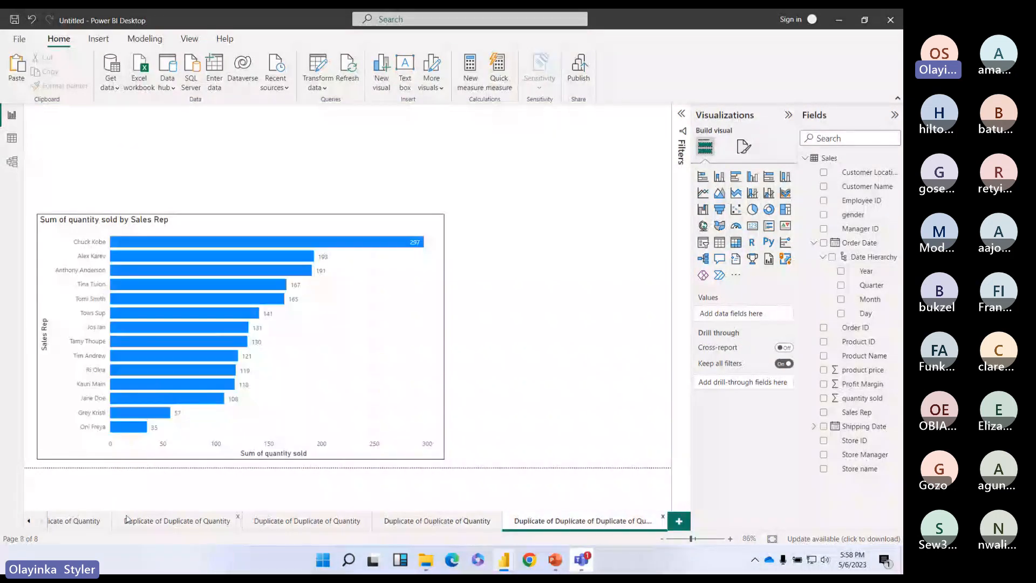
pyautogui.click(29, 521)
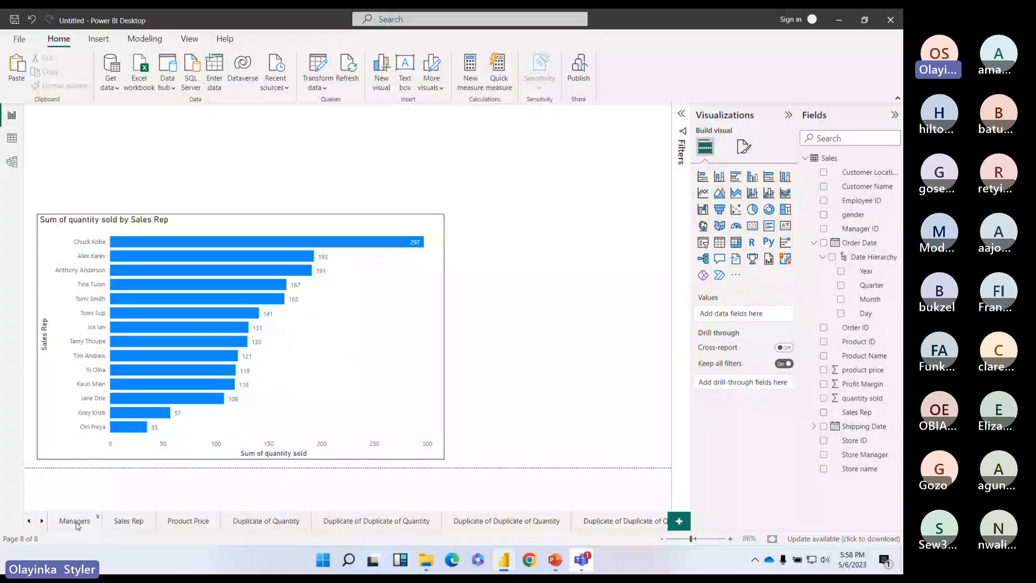
pyautogui.click(75, 521)
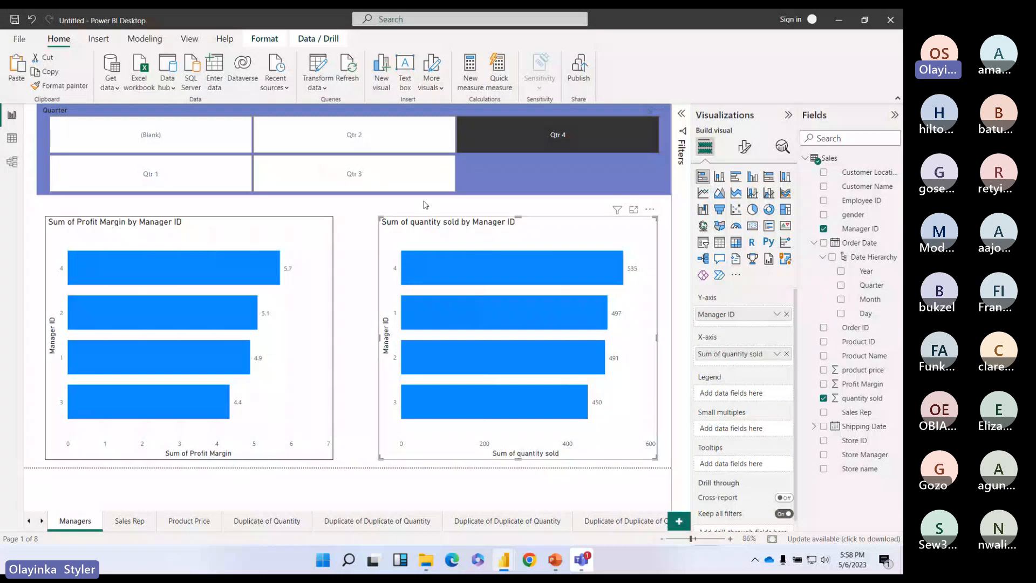
# Step: Drill through from Manager 4 to Sales Rep, then drag the Sales Rep page to the end
pyautogui.rightClick(154, 270)
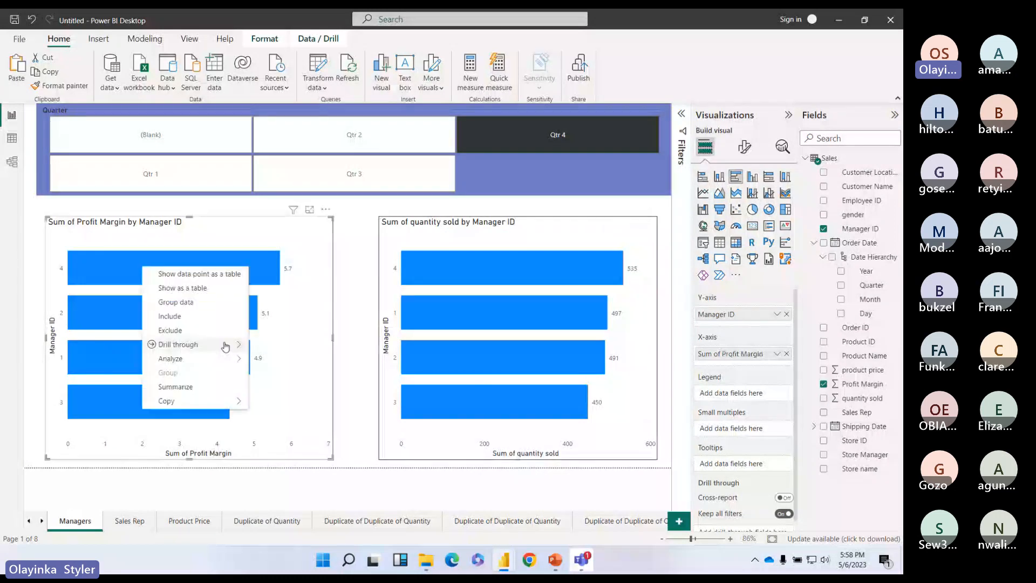
pyautogui.moveTo(225, 344)
pyautogui.click(275, 343)
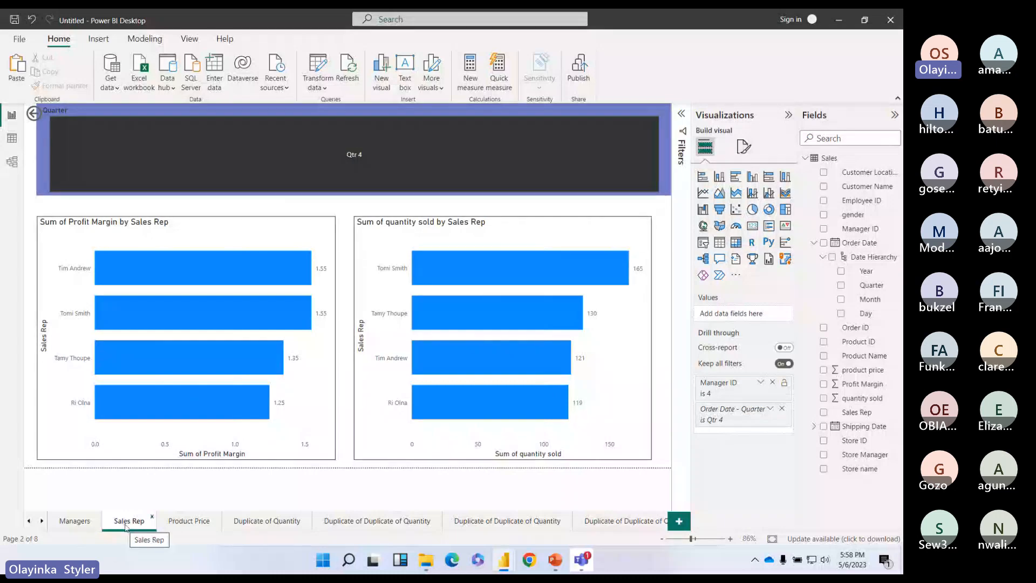
pyautogui.moveTo(126, 526); pyautogui.dragTo(648, 517)
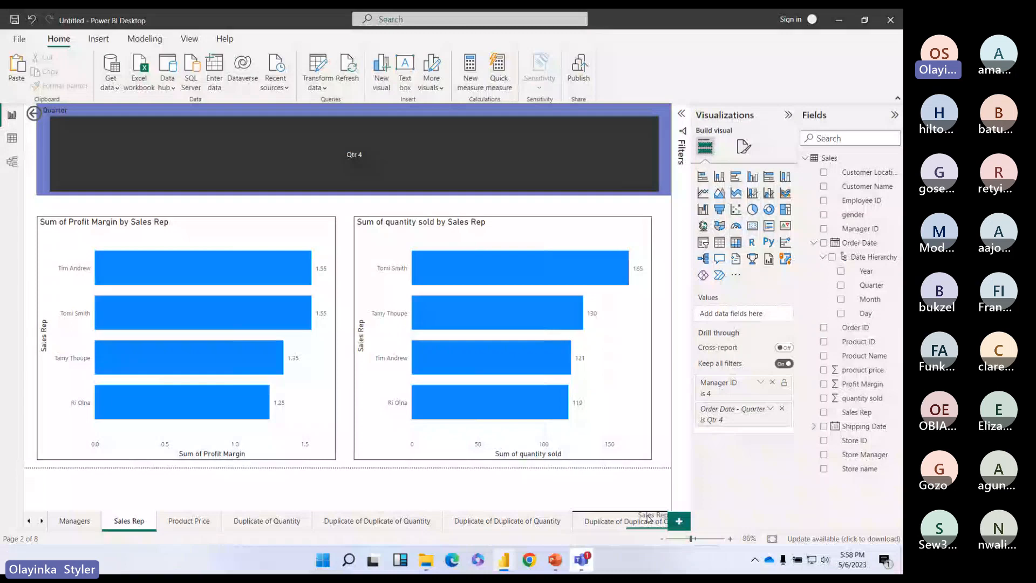
pyautogui.moveTo(647, 517); pyautogui.dragTo(649, 519)
pyautogui.moveTo(467, 521); pyautogui.dragTo(639, 517)
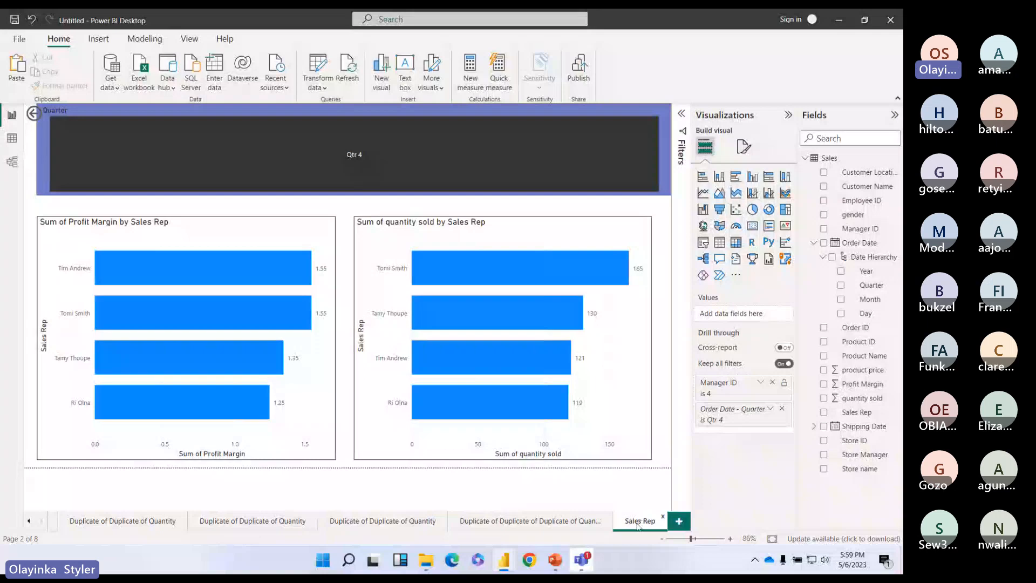
# Step: Drill through from Manager 1's quantity-sold bar to the Sales Rep page
pyautogui.keyDown('ctrl'); pyautogui.click(34, 113); pyautogui.keyUp('ctrl')
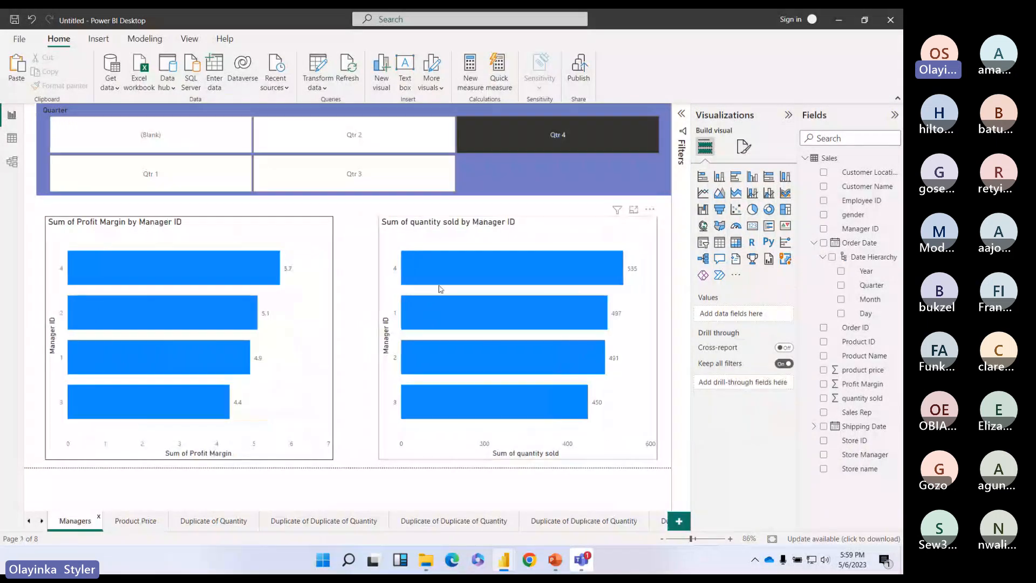
pyautogui.rightClick(438, 313)
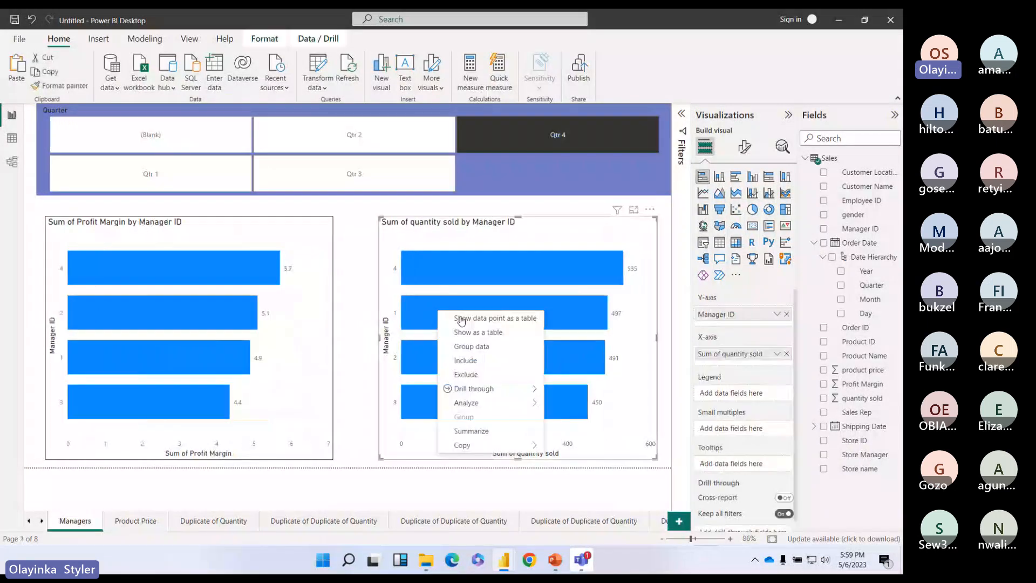
pyautogui.moveTo(474, 389)
pyautogui.click(569, 389)
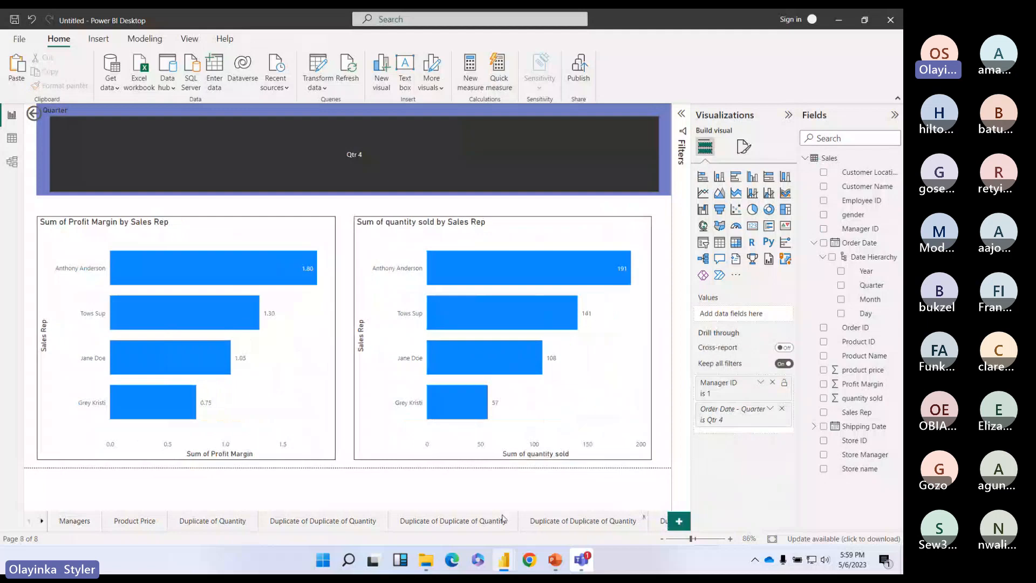
pyautogui.scroll(-4, 502, 519)
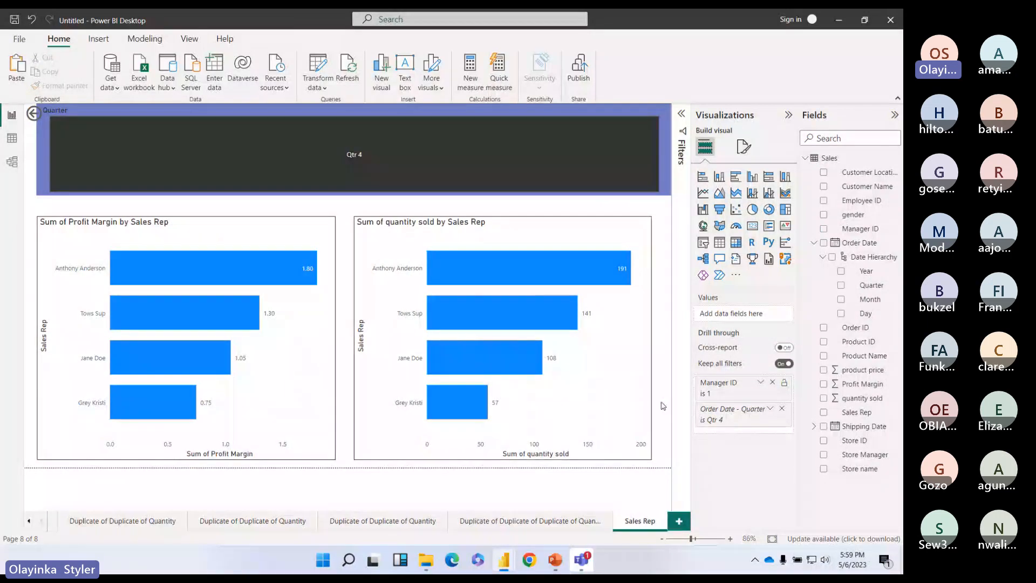
# Step: Drill through from Manager 2's profit margin bar, then delete the automatic back arrow
pyautogui.click(28, 522)
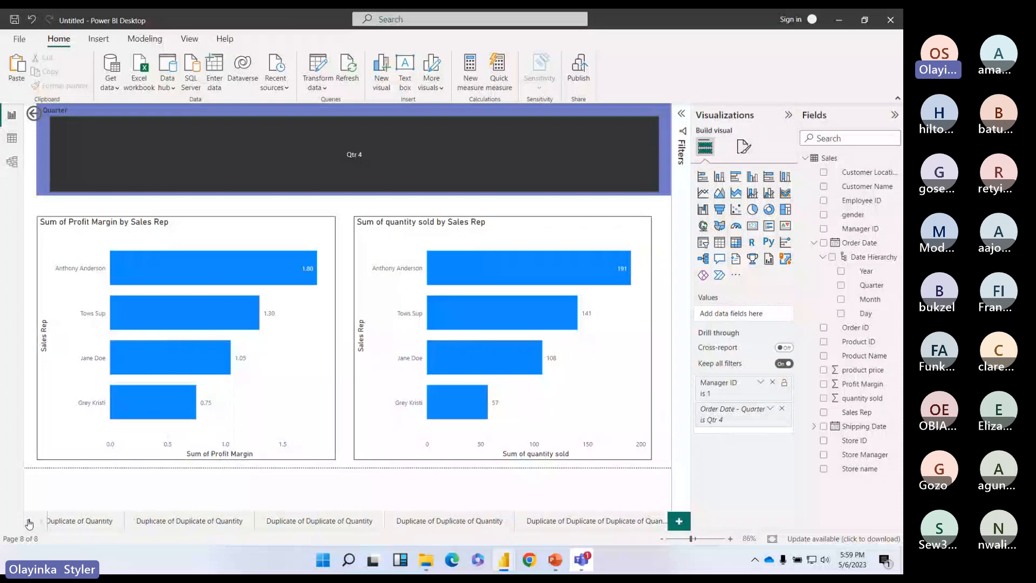
pyautogui.click(29, 522)
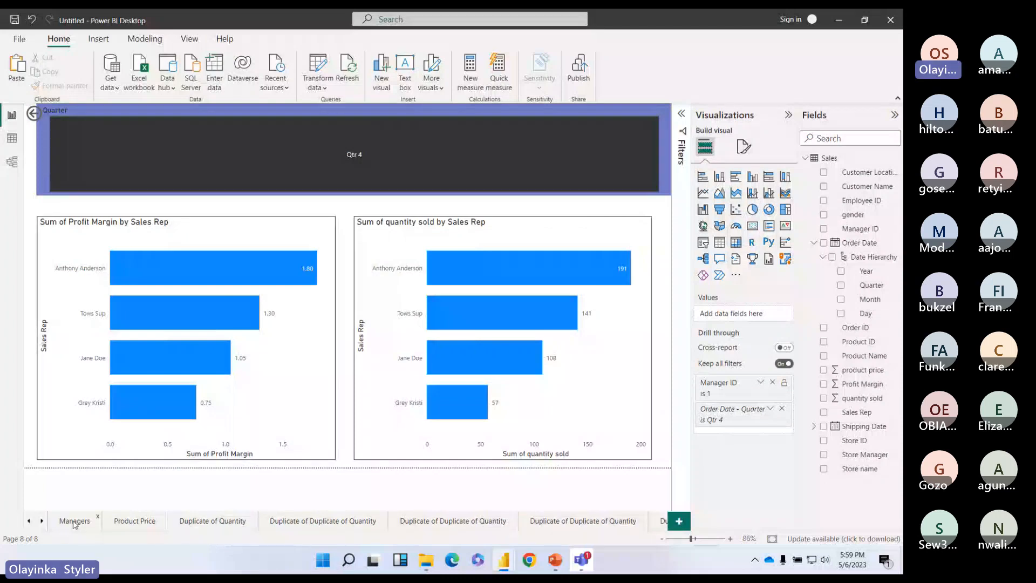
pyautogui.click(74, 521)
pyautogui.rightClick(144, 323)
pyautogui.moveTo(178, 399)
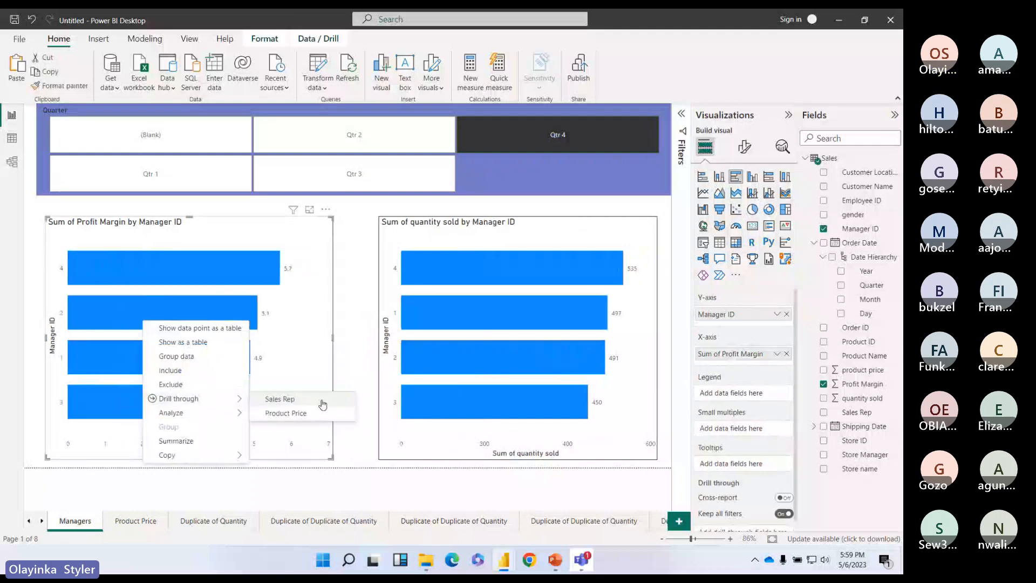
pyautogui.click(322, 404)
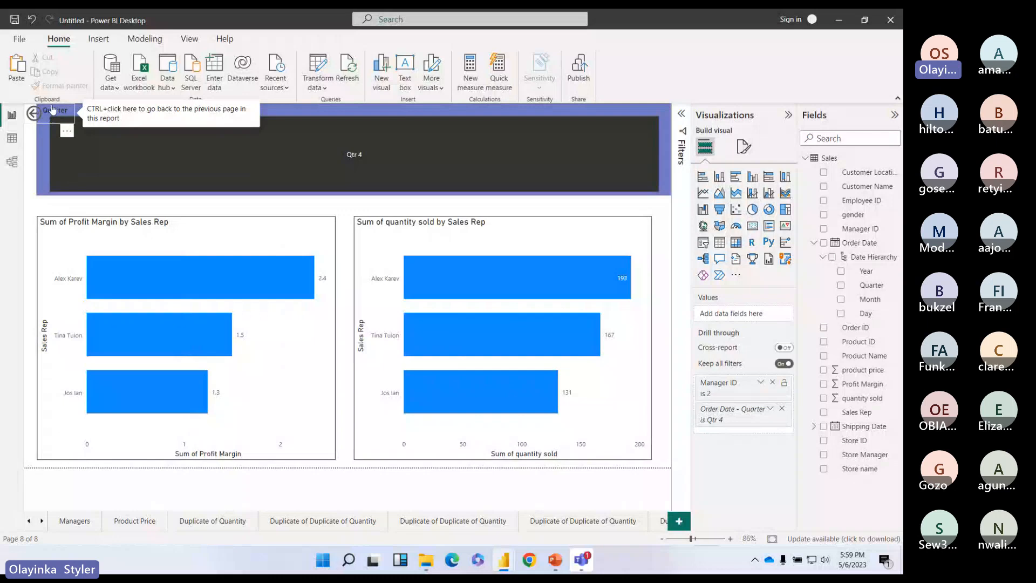
pyautogui.click(52, 106)
pyautogui.press('Delete')
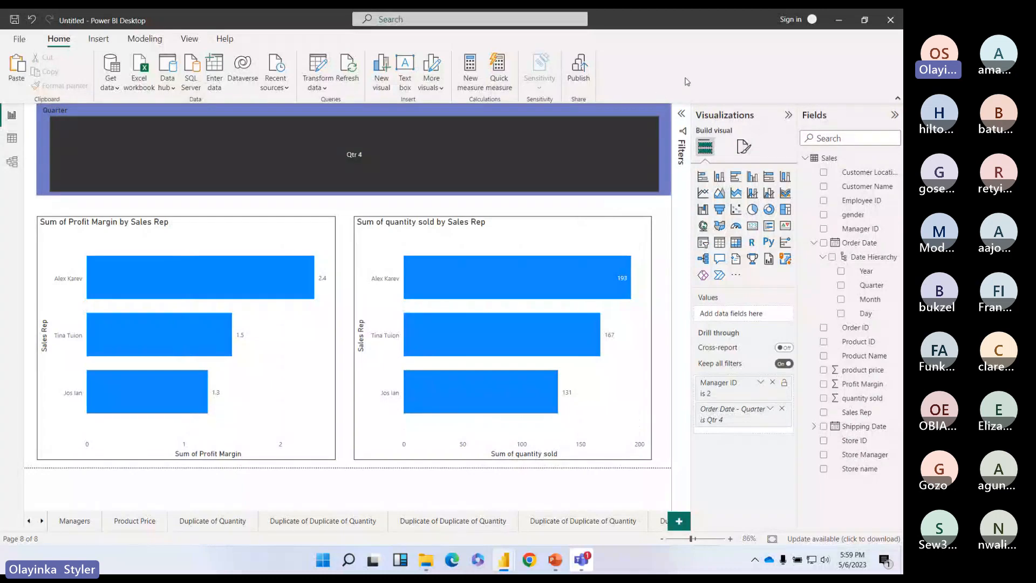
# Step: Insert a Back button on the Sales Rep page and shift the Quarter slicer slightly right
pyautogui.click(98, 40)
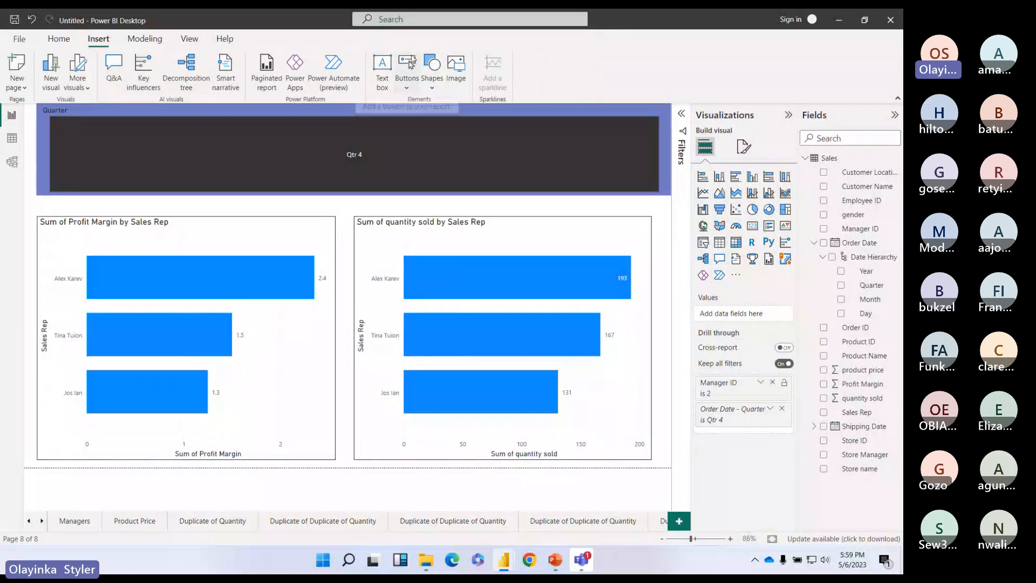
pyautogui.click(407, 89)
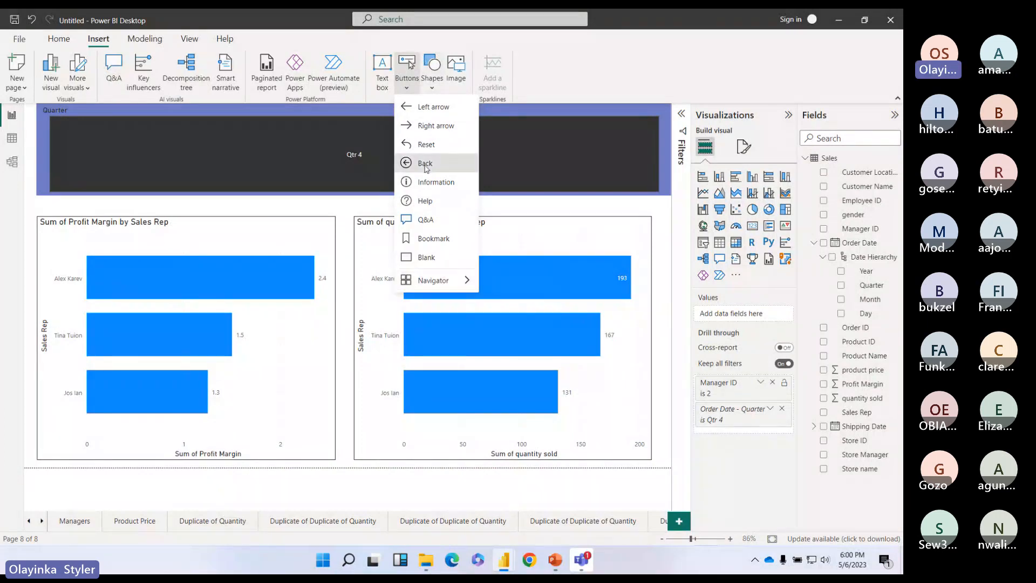
pyautogui.click(425, 165)
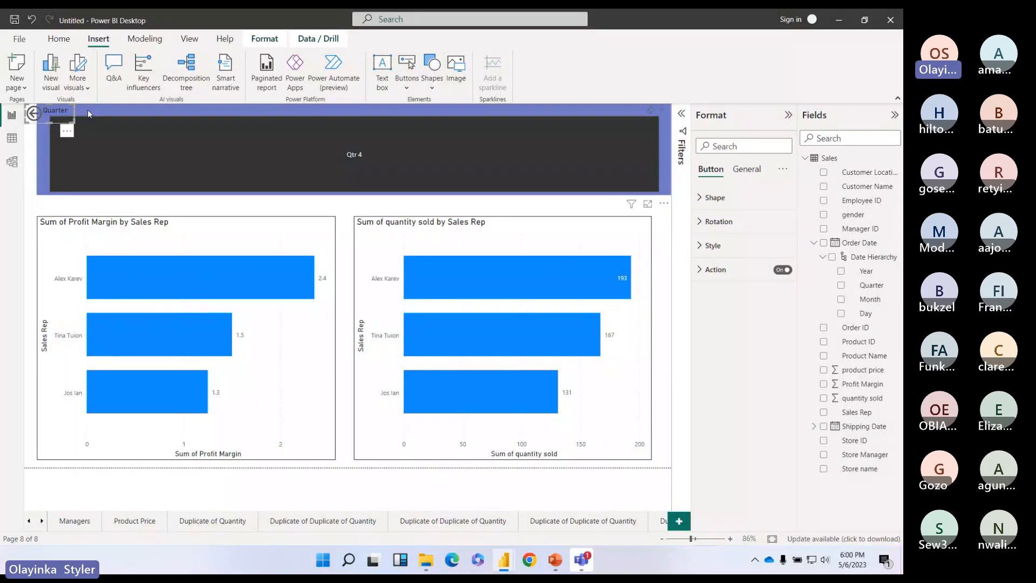
pyautogui.click(37, 142)
pyautogui.moveTo(38, 142); pyautogui.dragTo(50, 147)
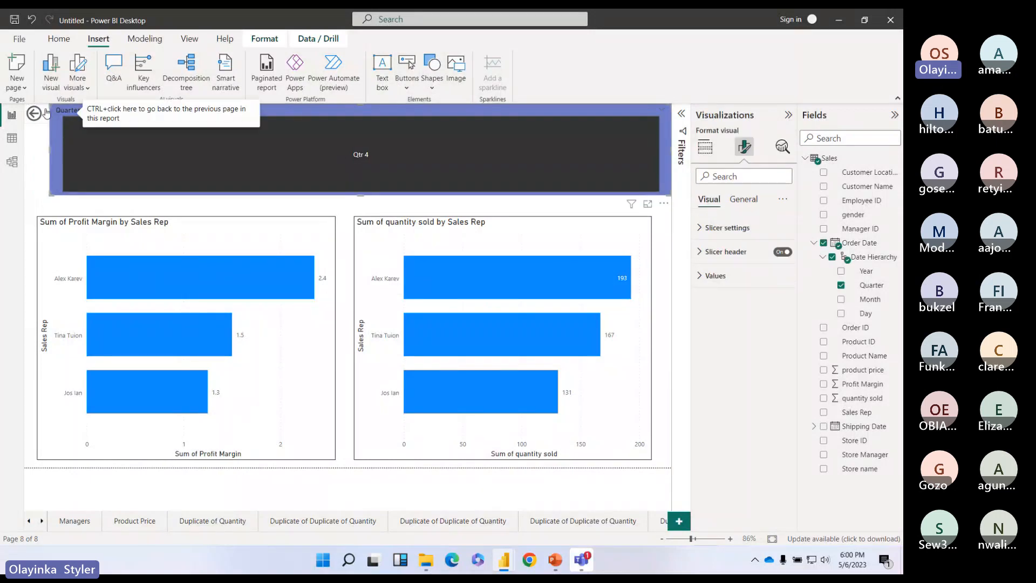
# Step: Keep the Back button's action type as Back, then open the Duplicate of Duplicate of Quantity page
pyautogui.click(73, 115)
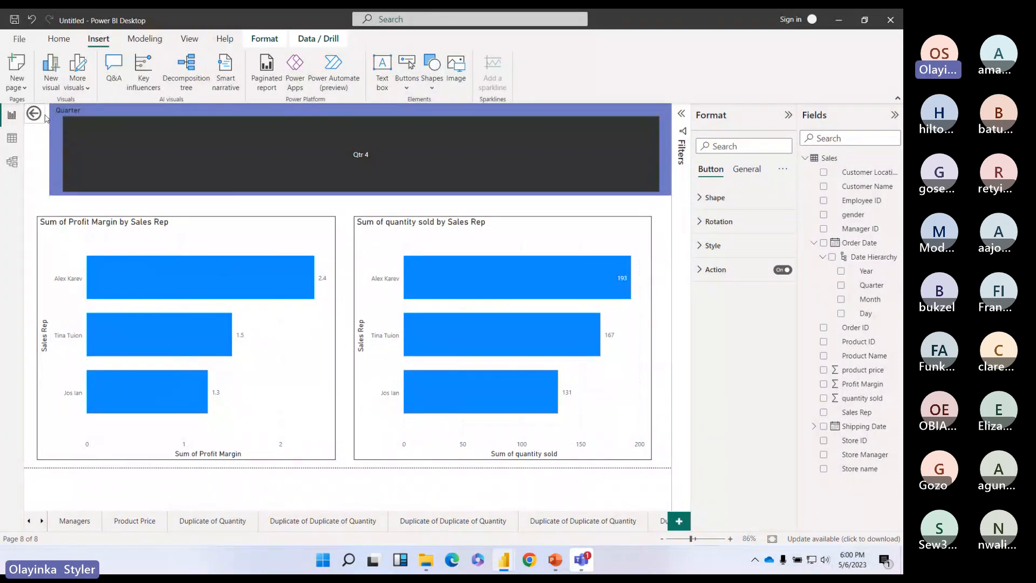
pyautogui.click(47, 120)
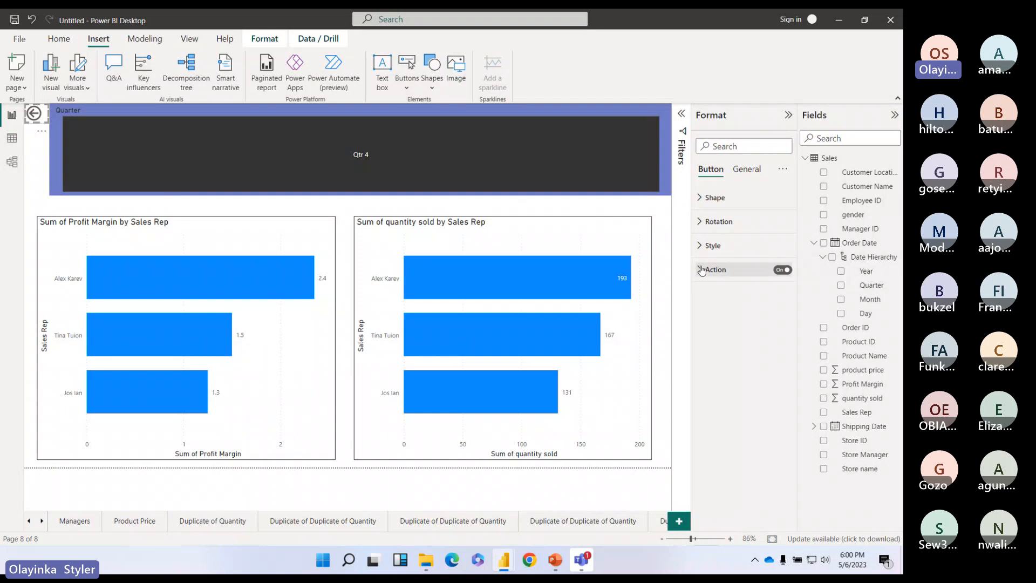
pyautogui.click(701, 270)
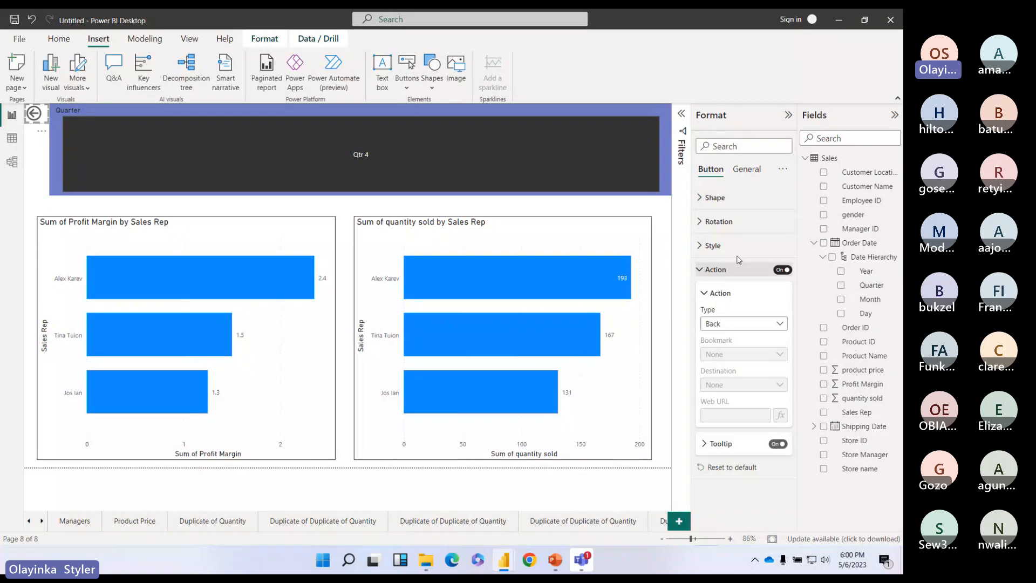
pyautogui.click(779, 325)
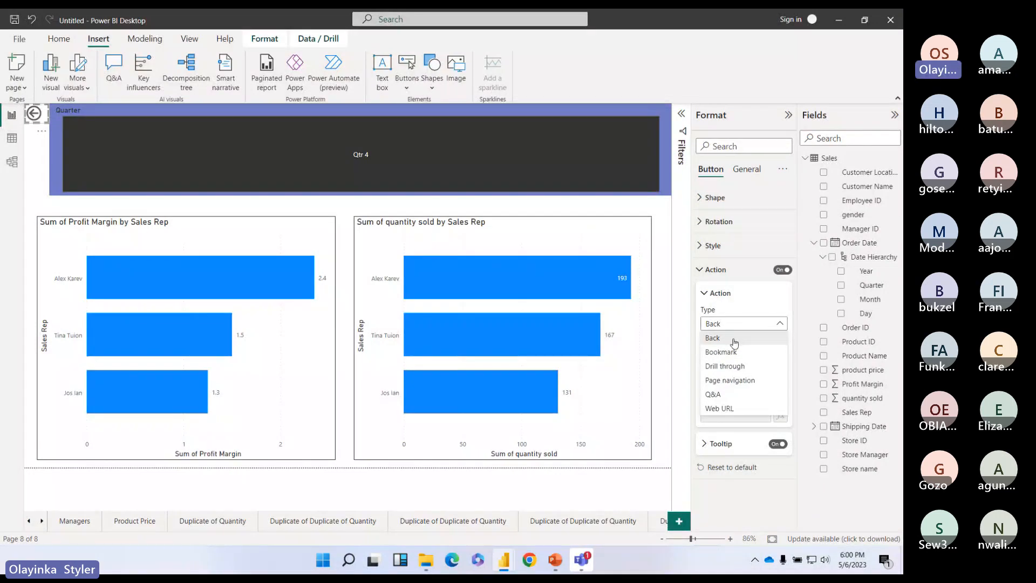
pyautogui.click(734, 341)
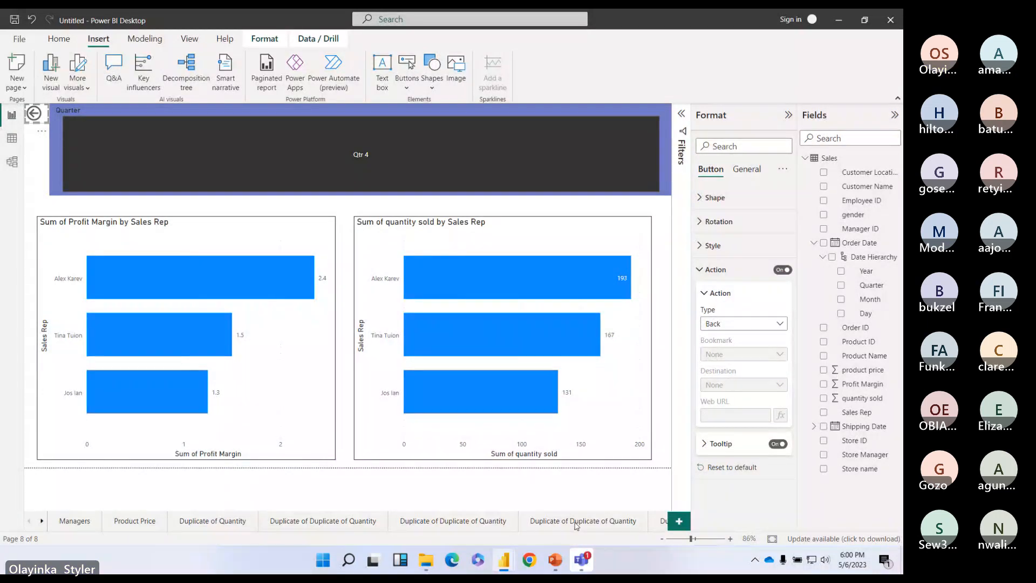
pyautogui.click(576, 525)
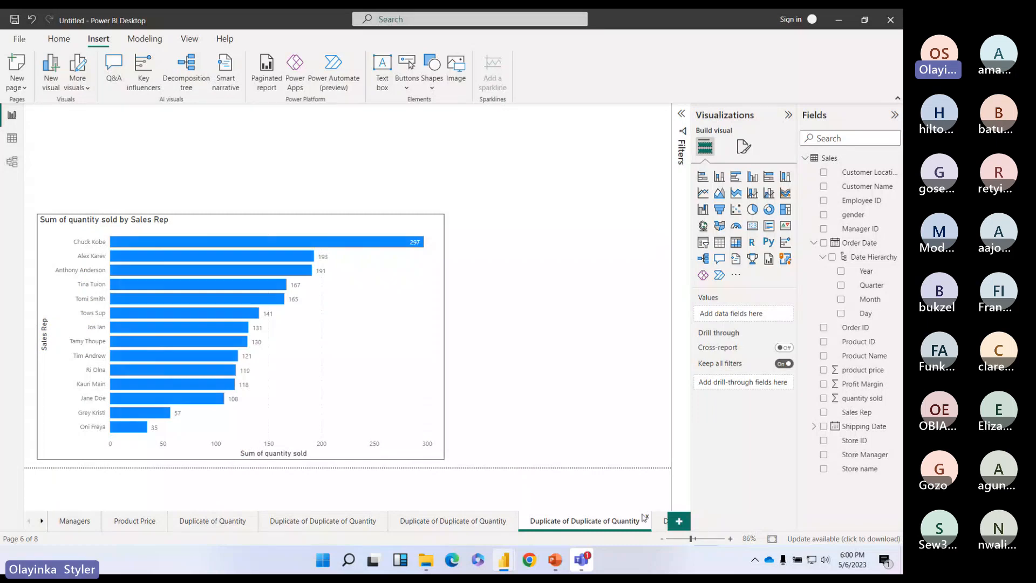
# Step: Delete the two extra duplicate pages, confirming the deletion
pyautogui.click(647, 517)
pyautogui.click(514, 517)
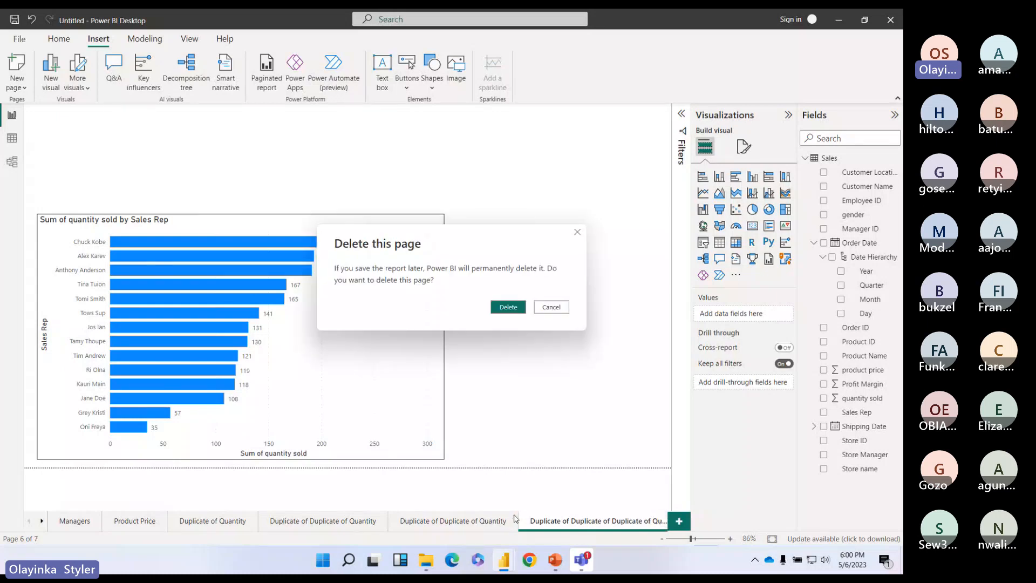
pyautogui.click(508, 307)
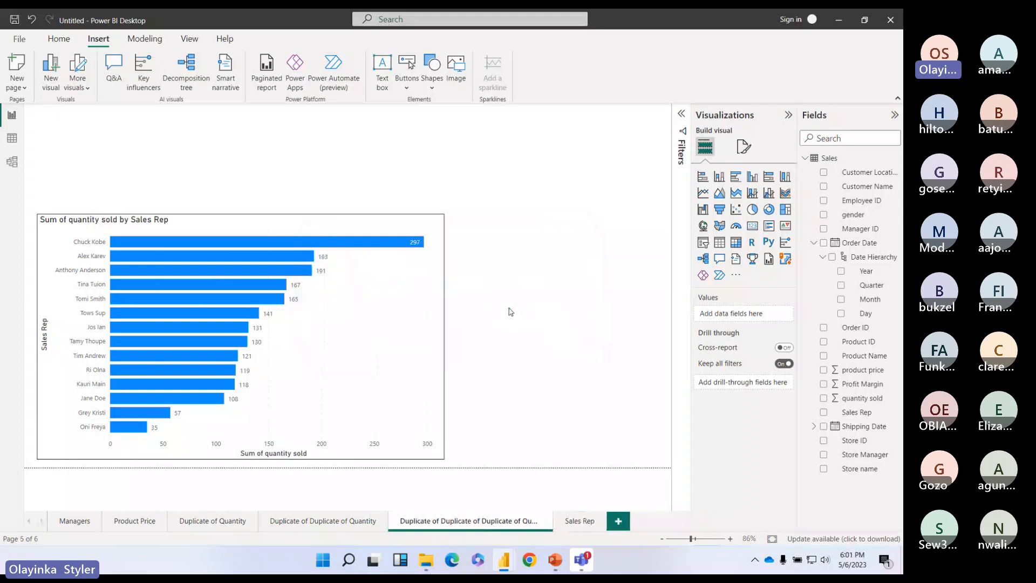
# Step: On the Sales Rep page, confirm the back button's action type is Back
pyautogui.click(576, 518)
pyautogui.click(716, 270)
pyautogui.click(743, 323)
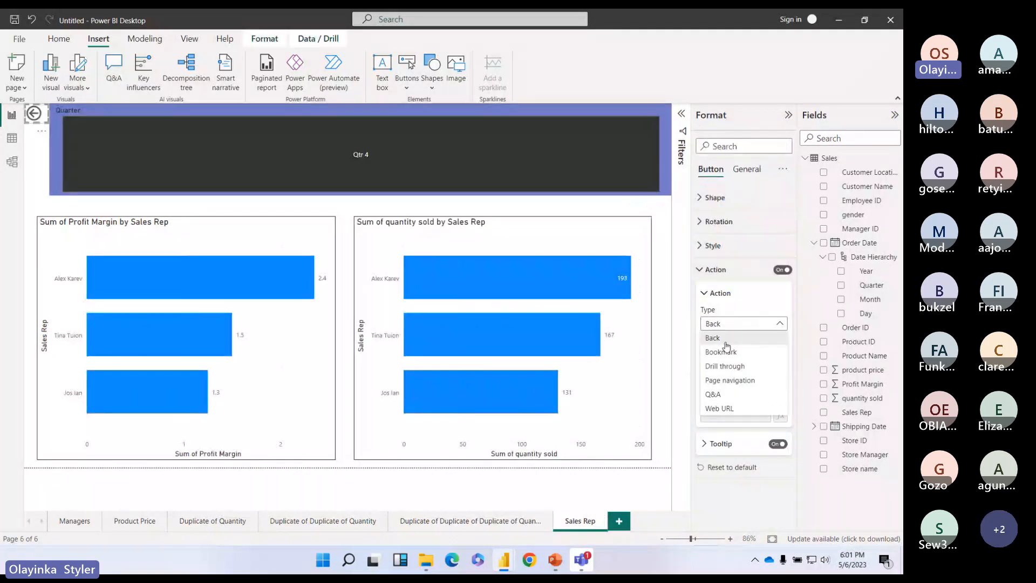
pyautogui.click(730, 338)
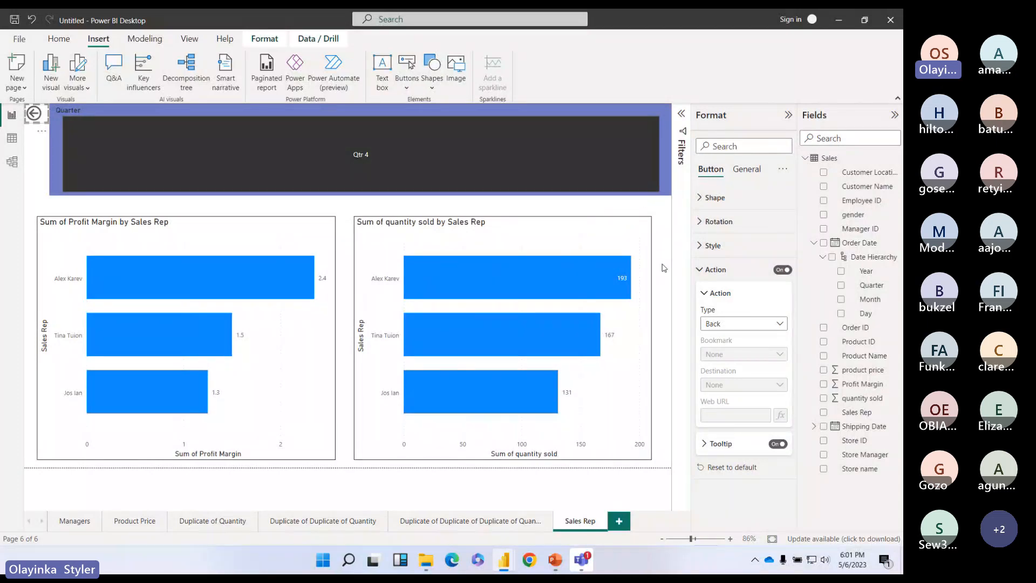
# Step: Drill through from manager 4's profit bar to Sales Rep and return to Managers
pyautogui.click(75, 521)
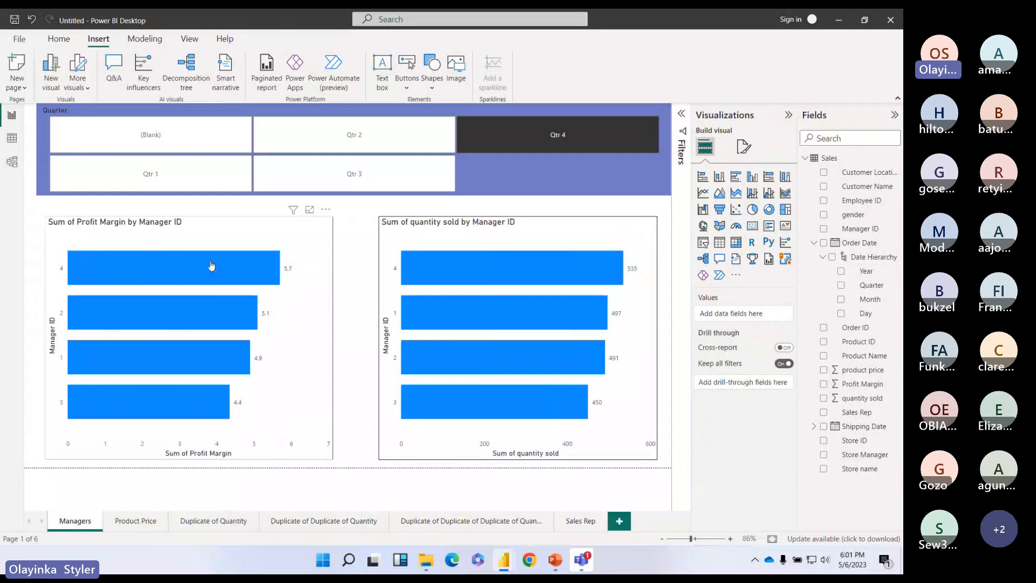
pyautogui.rightClick(211, 265)
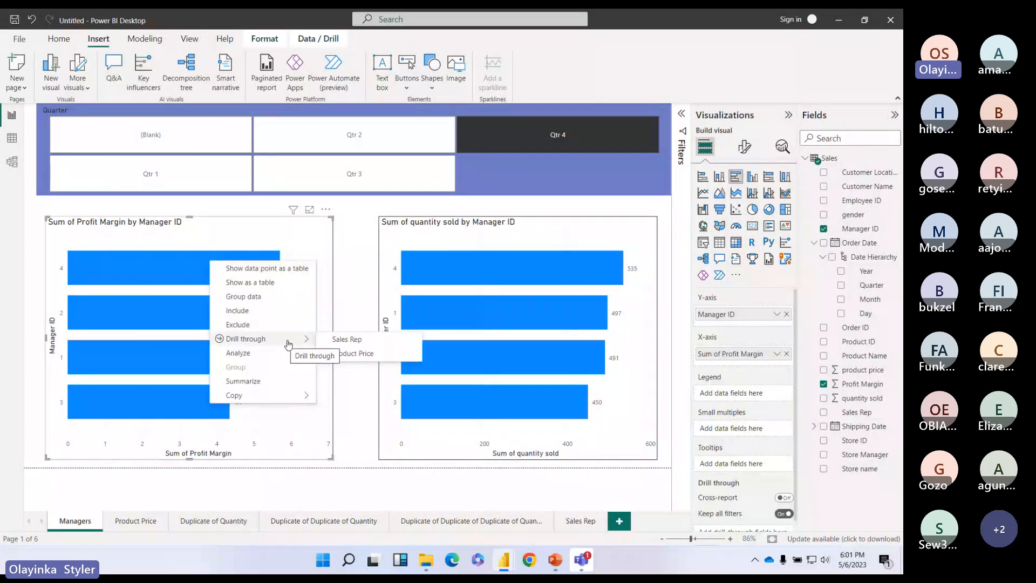
pyautogui.click(347, 340)
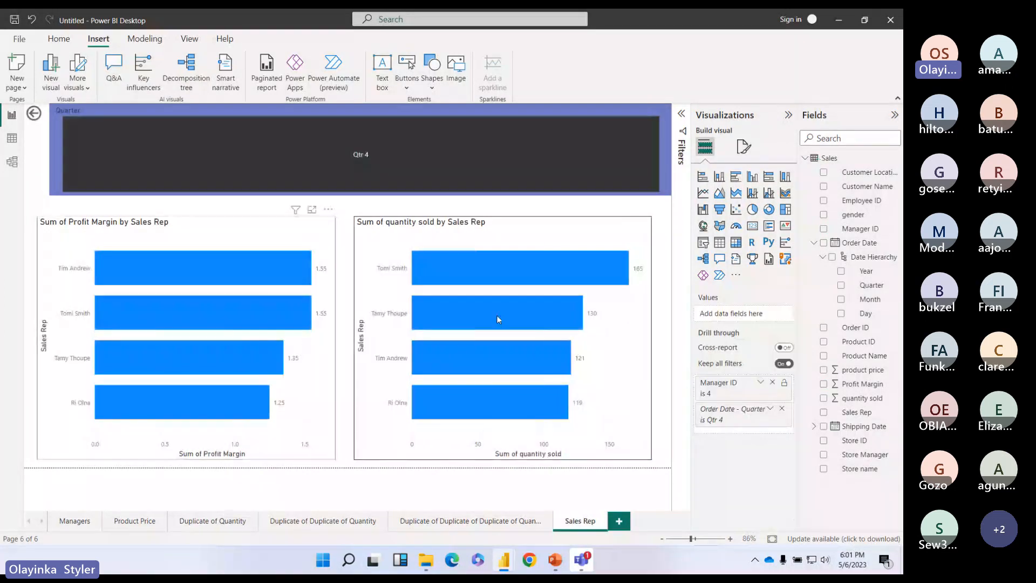
pyautogui.click(86, 521)
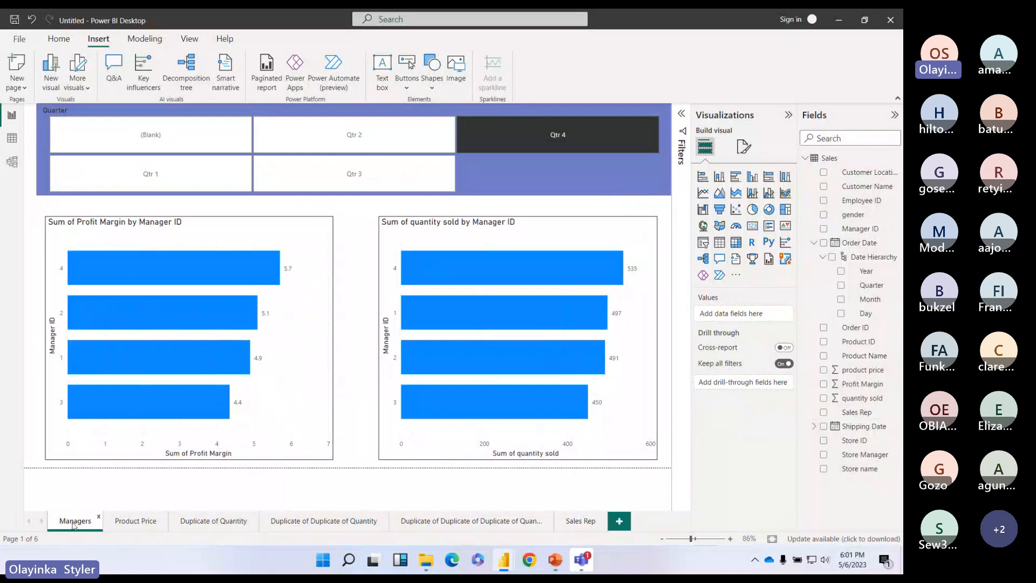
# Step: Drill through from manager 3's quantity bar and check navigation between Managers and Sales Rep
pyautogui.rightClick(520, 404)
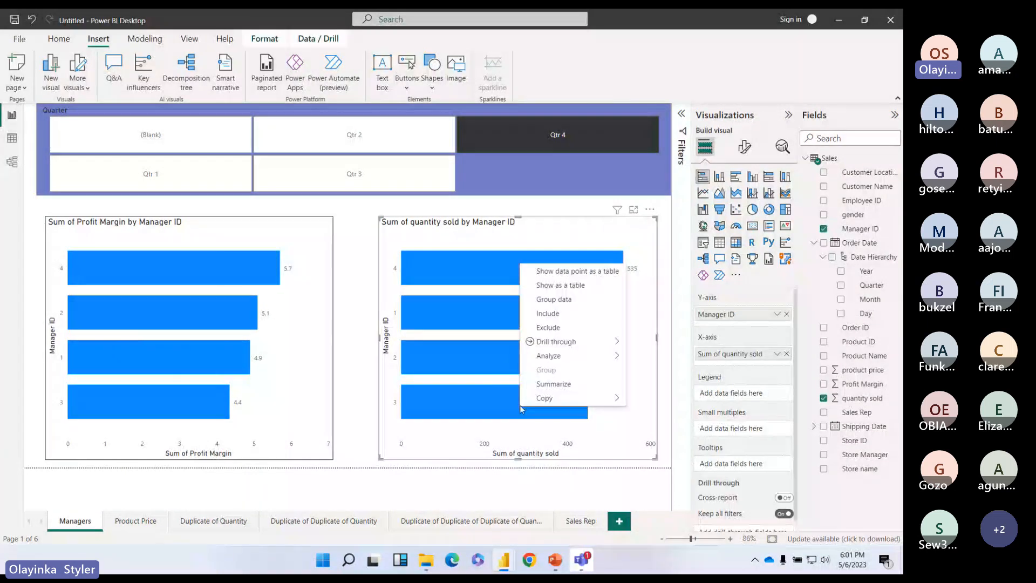
pyautogui.moveTo(592, 344)
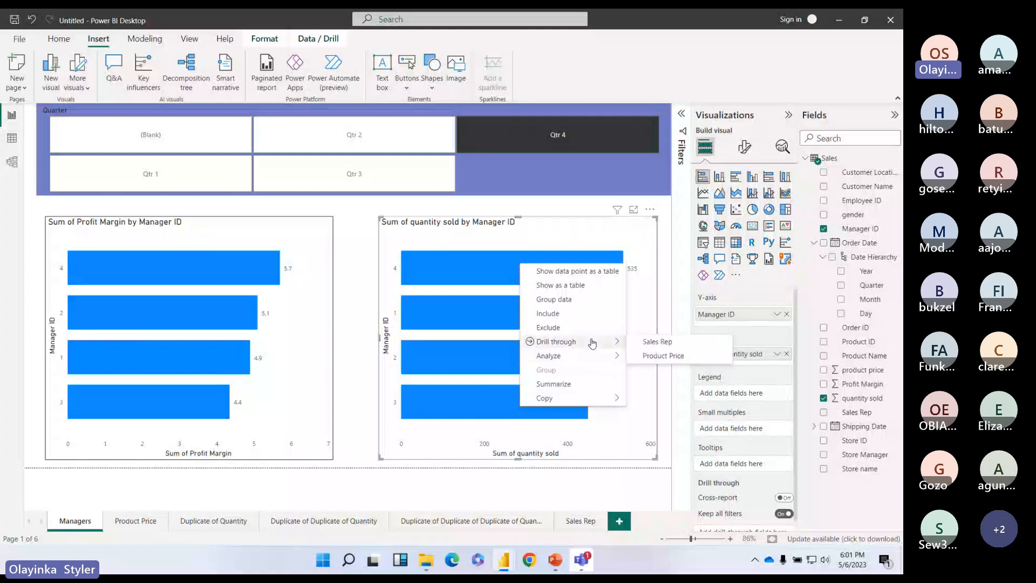
pyautogui.click(657, 344)
pyautogui.click(75, 521)
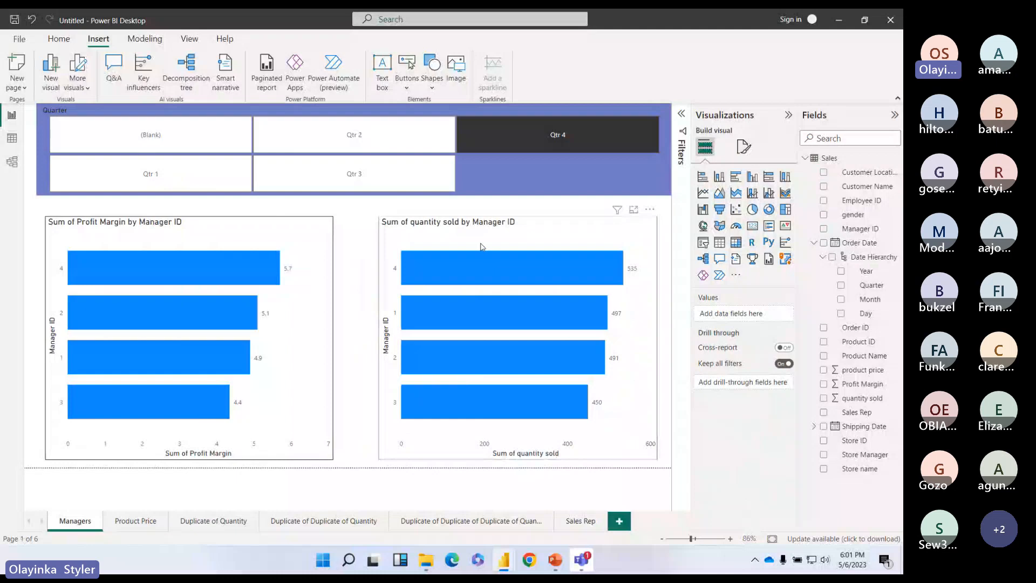
pyautogui.click(581, 521)
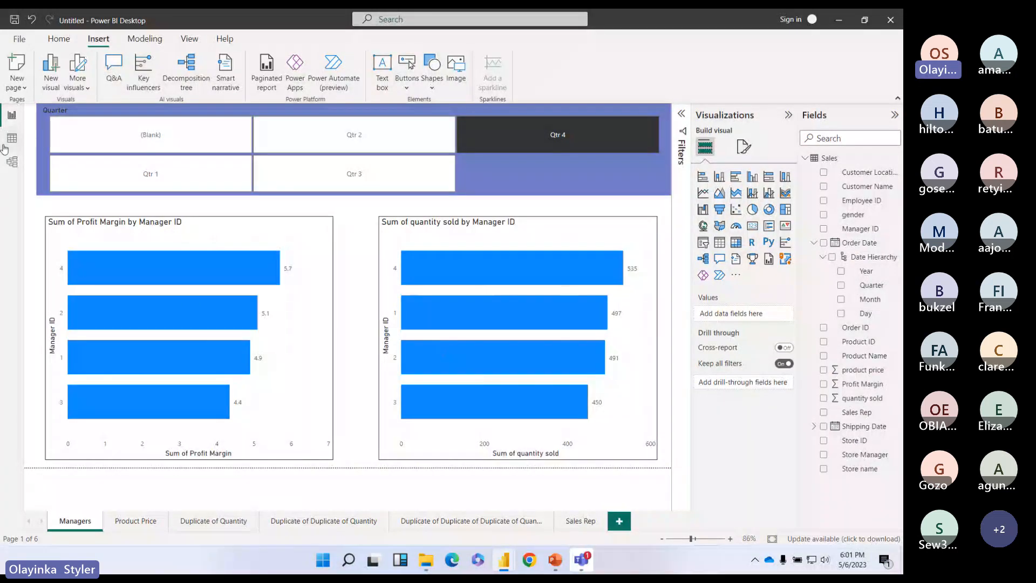
pyautogui.click(581, 521)
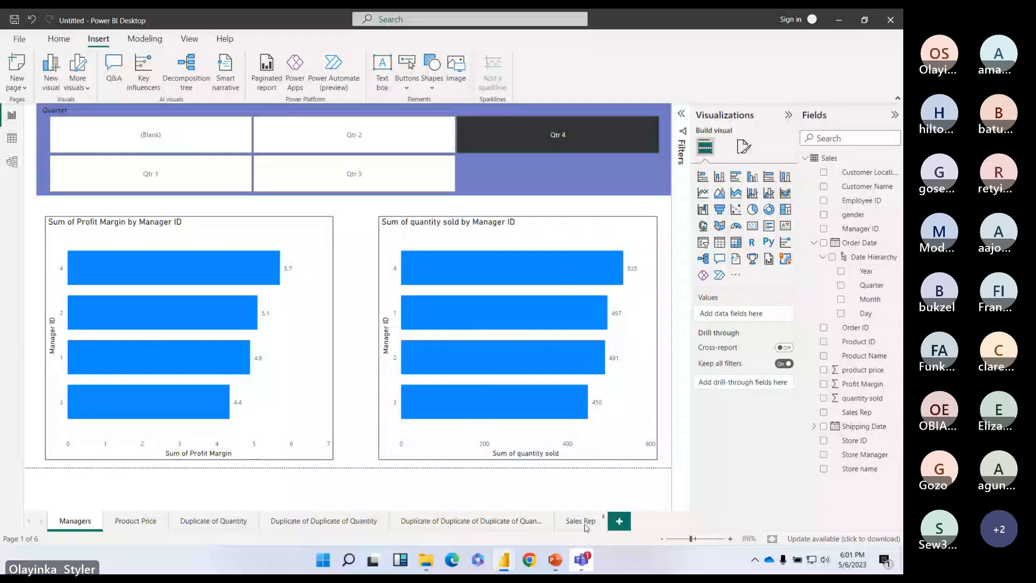
pyautogui.keyDown('ctrl'); pyautogui.click(34, 115); pyautogui.keyUp('ctrl')
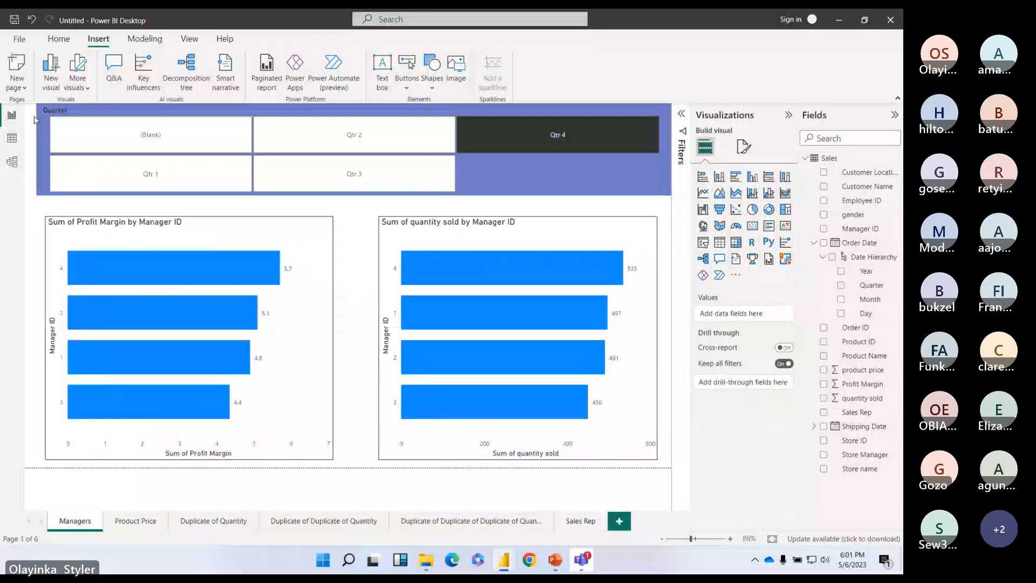
pyautogui.click(584, 523)
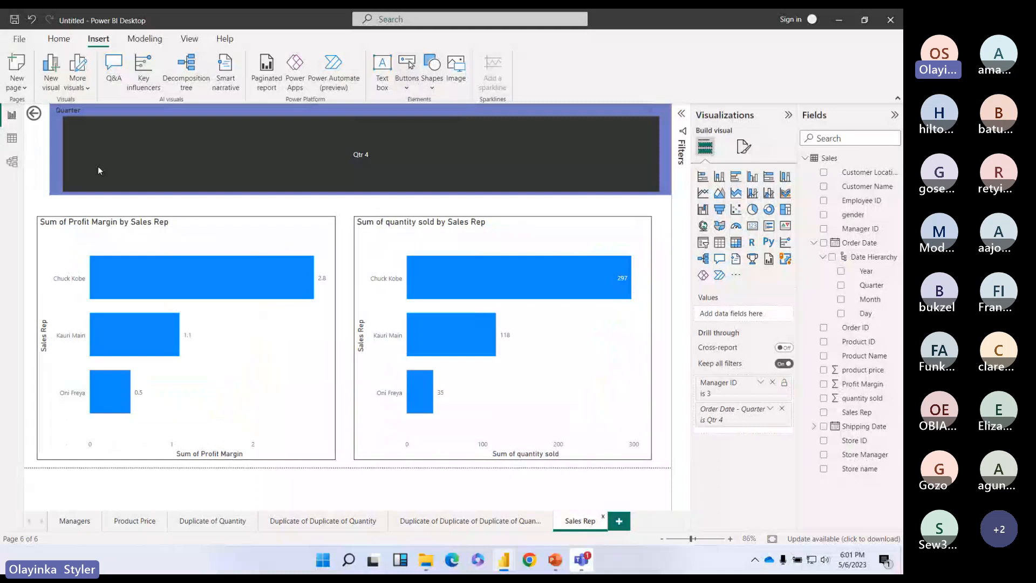
# Step: Insert a Left arrow button and place it below the existing back button
pyautogui.click(406, 79)
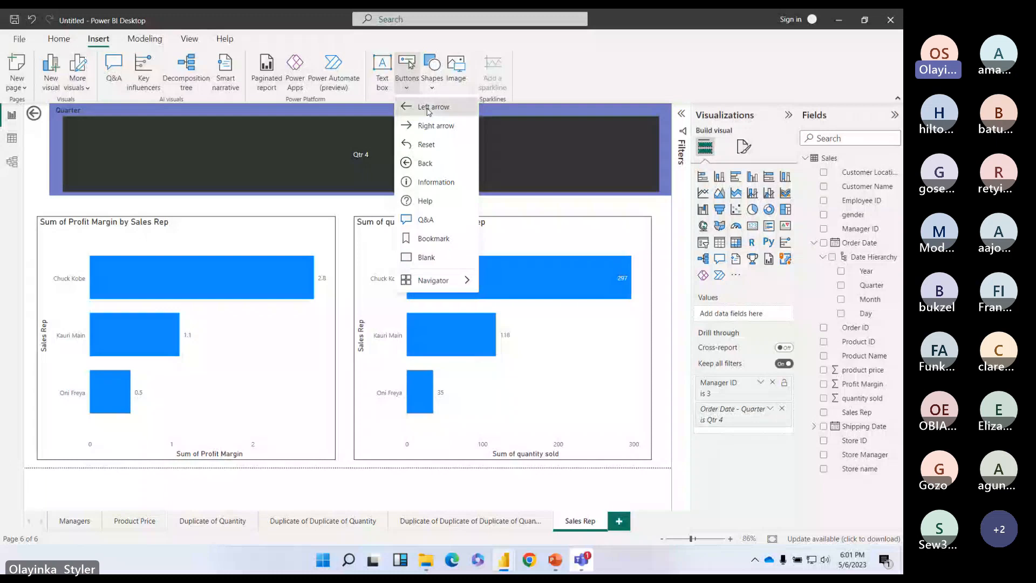
pyautogui.click(429, 111)
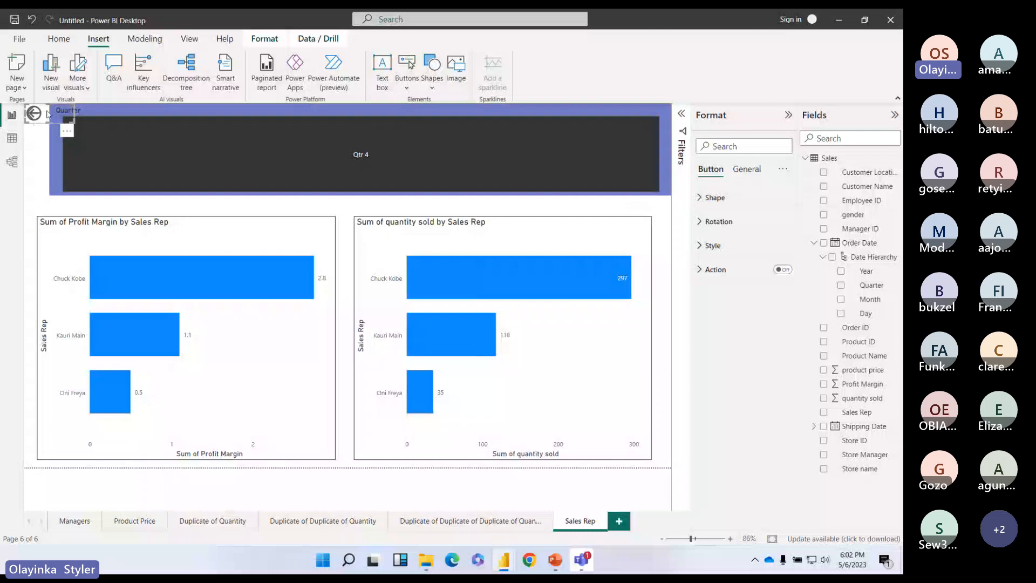
pyautogui.moveTo(47, 112); pyautogui.dragTo(44, 139)
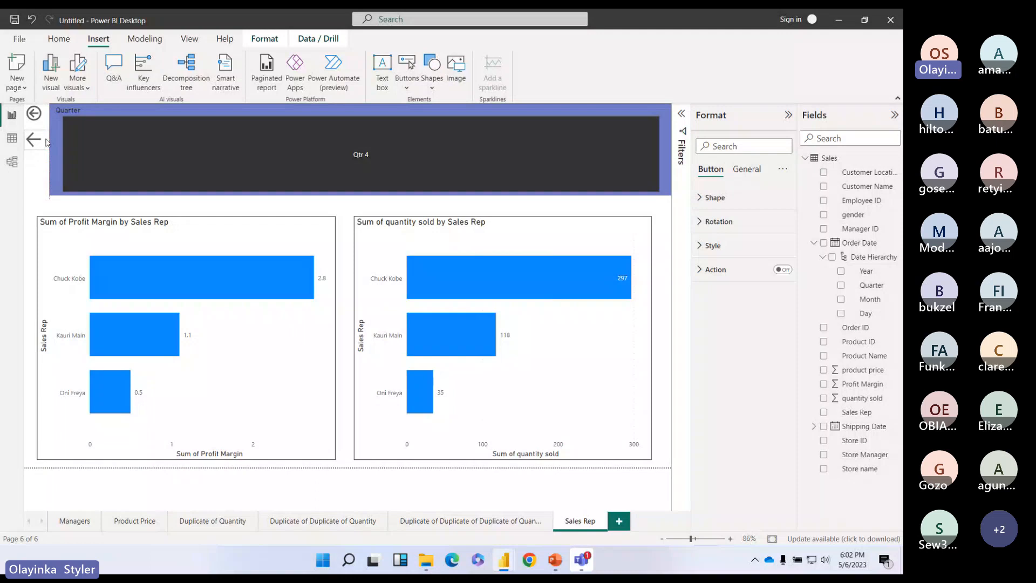
# Step: Turn on the left arrow's action with its type set to Back
pyautogui.click(43, 143)
pyautogui.click(711, 270)
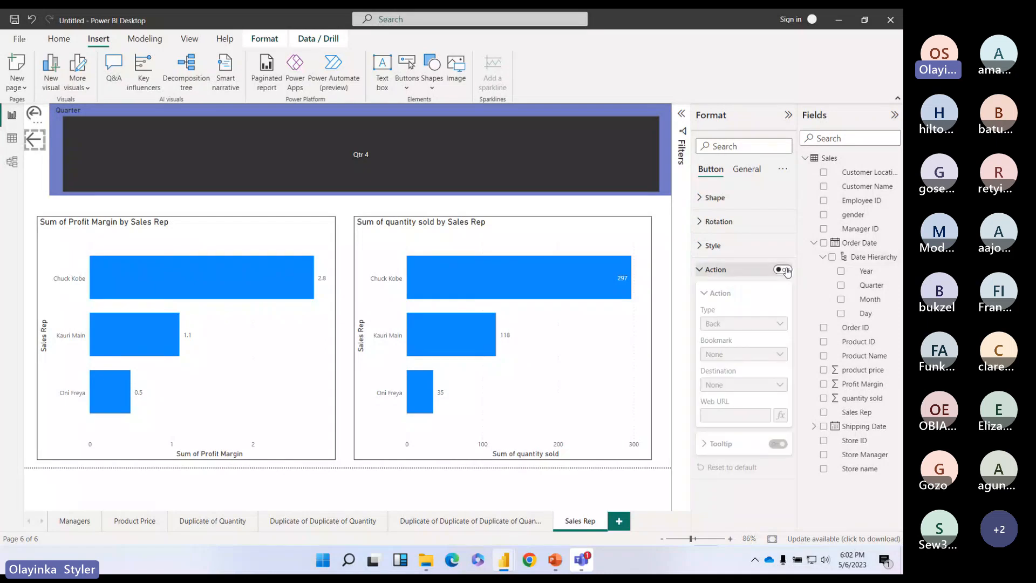
pyautogui.click(782, 269)
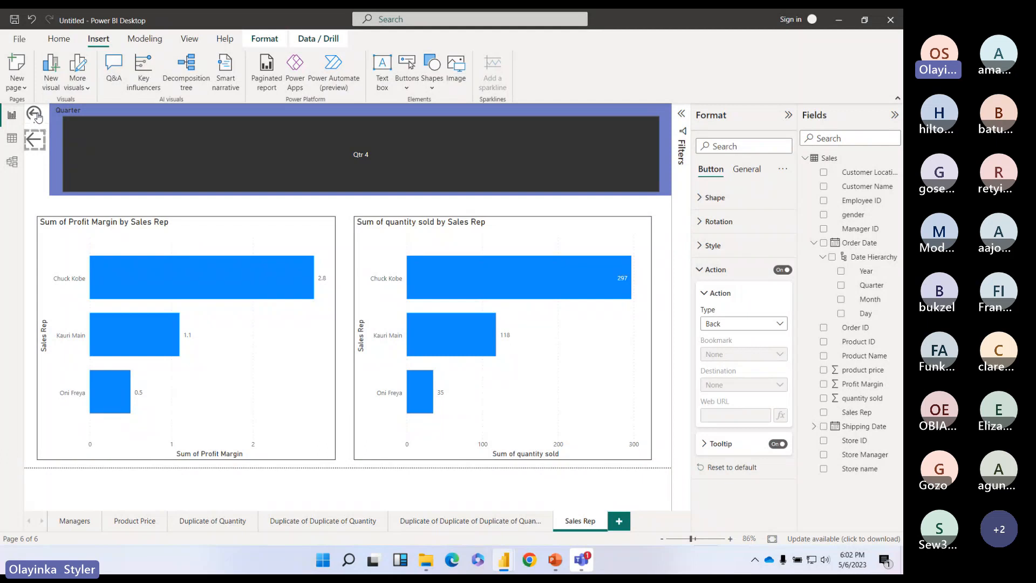
pyautogui.click(761, 324)
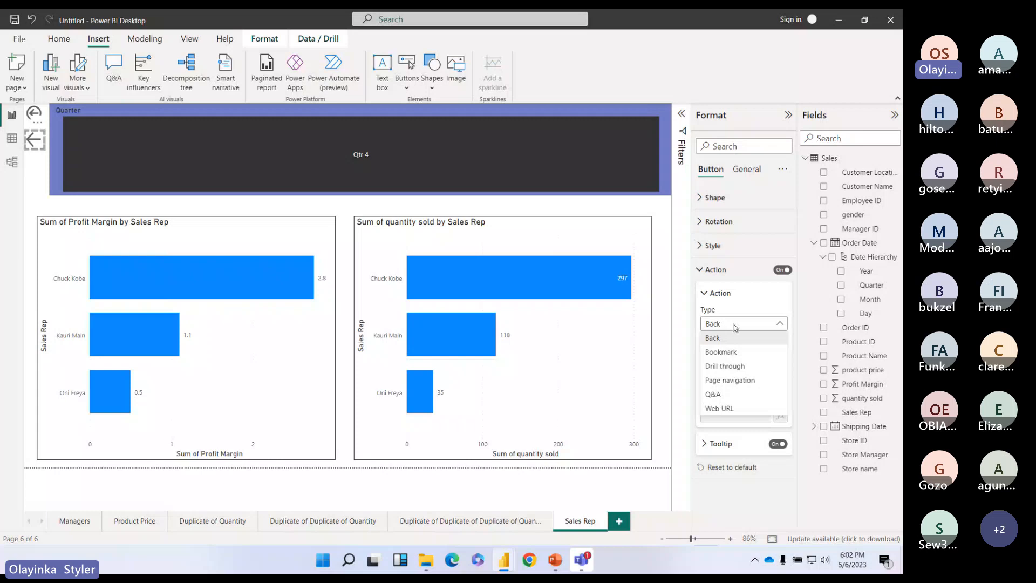
pyautogui.click(734, 327)
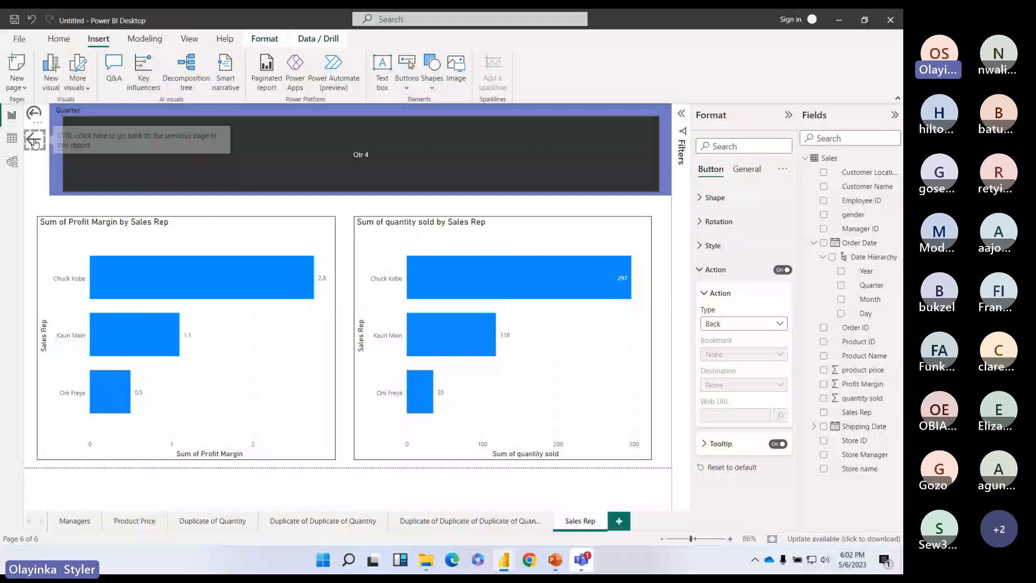
pyautogui.click(34, 143)
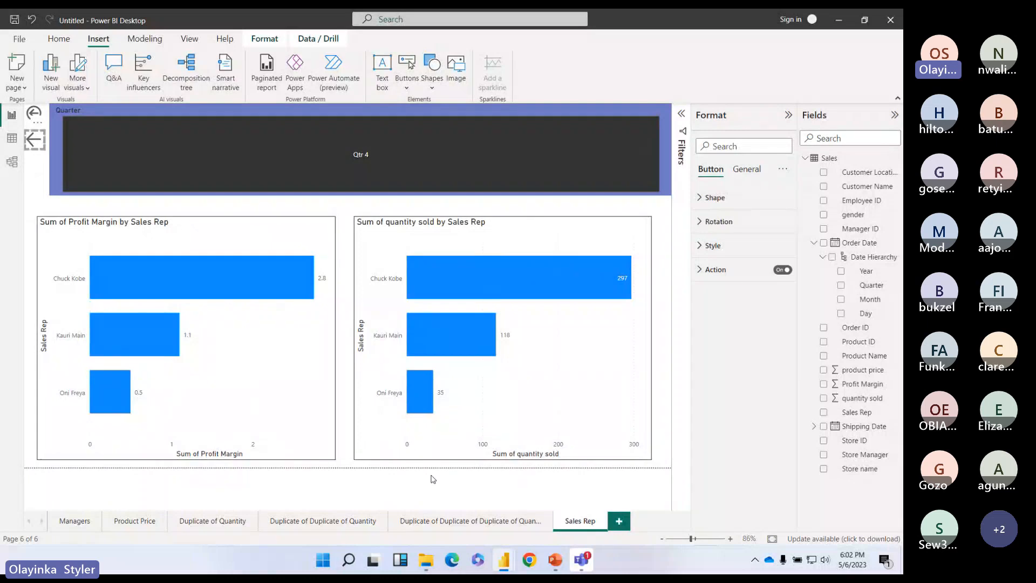
# Step: On page 5, insert a left arrow above the bar chart and make it narrower
pyautogui.click(493, 525)
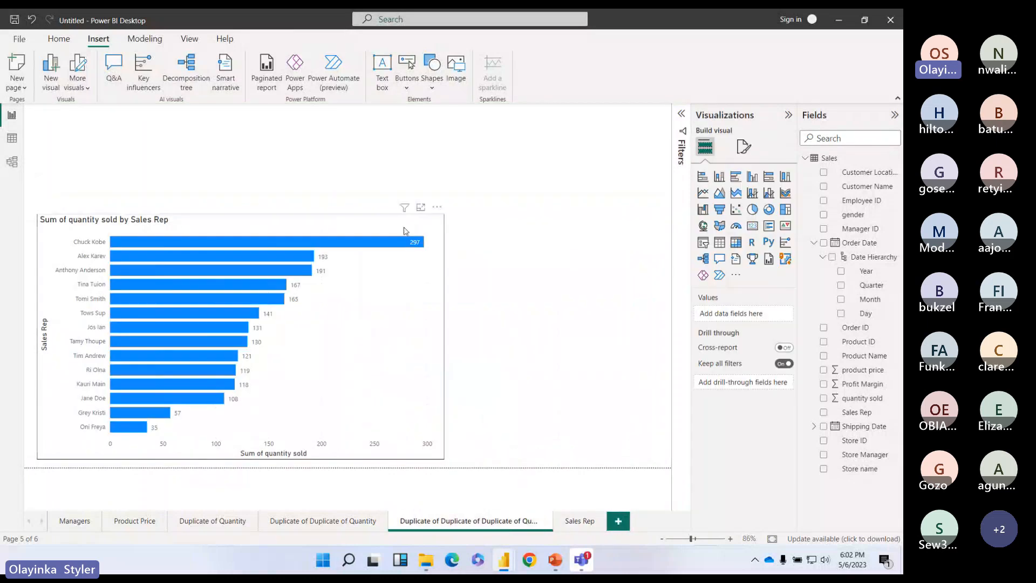
pyautogui.click(414, 89)
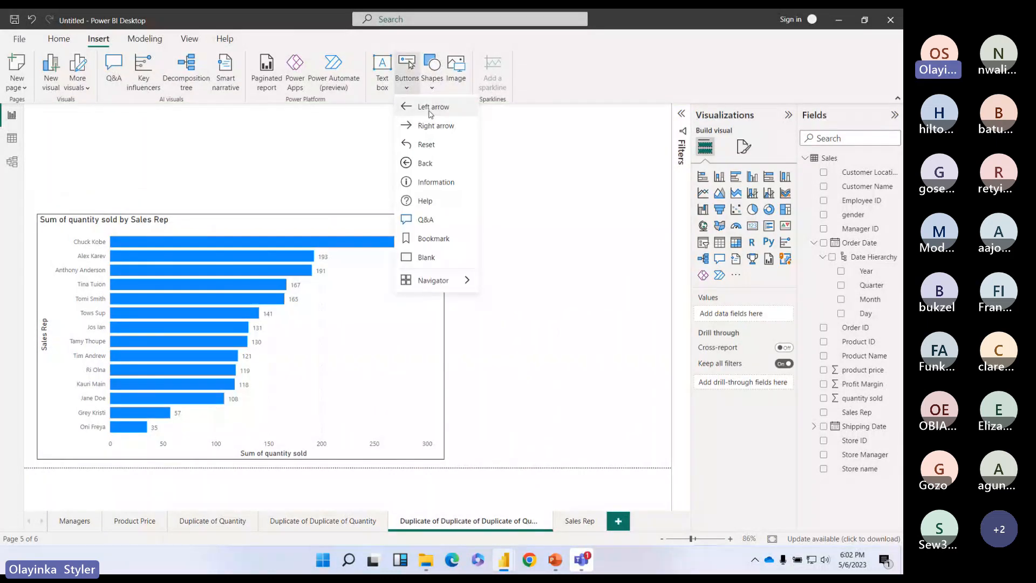
pyautogui.click(424, 107)
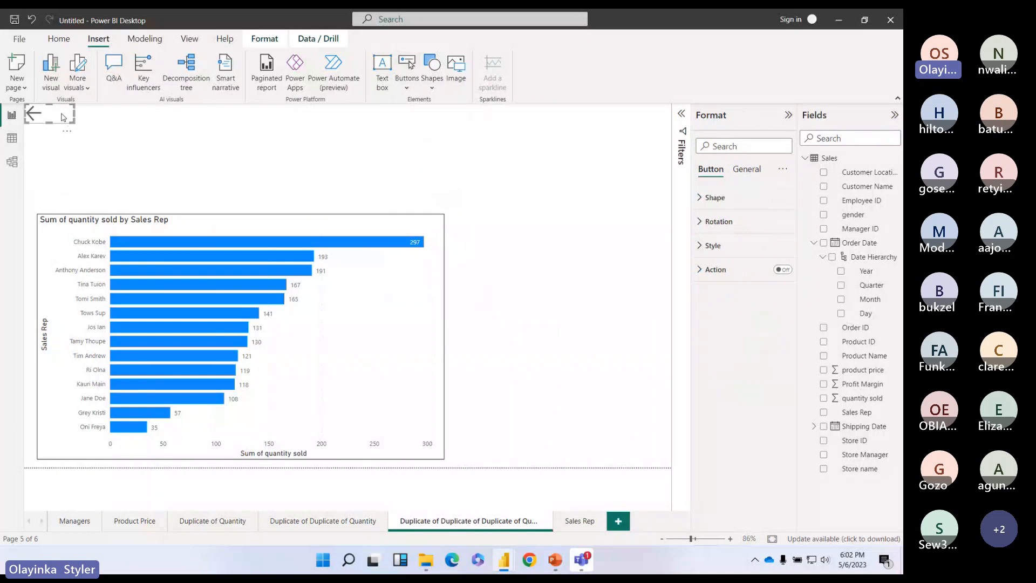
pyautogui.moveTo(64, 118); pyautogui.dragTo(84, 192)
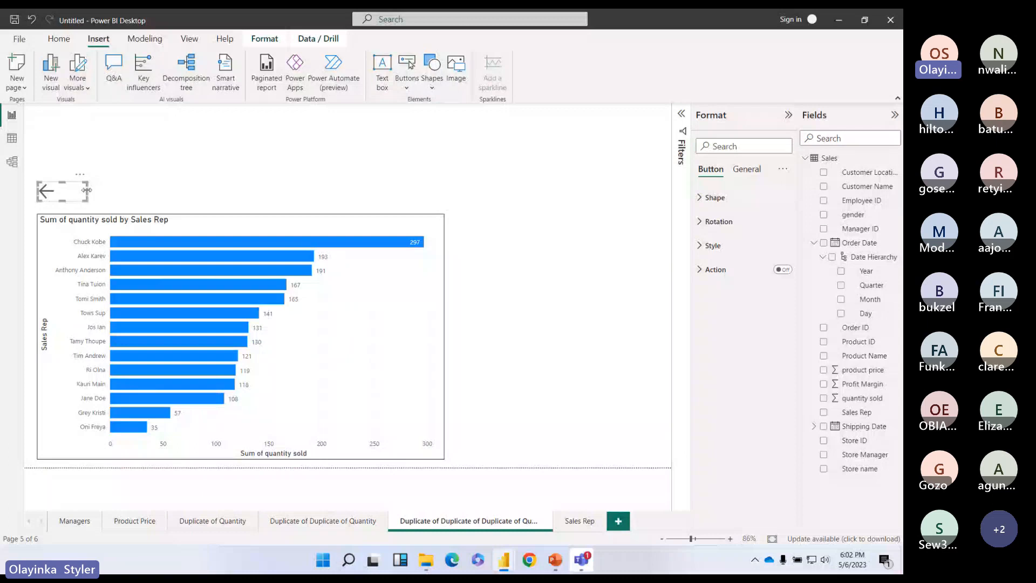
pyautogui.moveTo(86, 190); pyautogui.dragTo(63, 189)
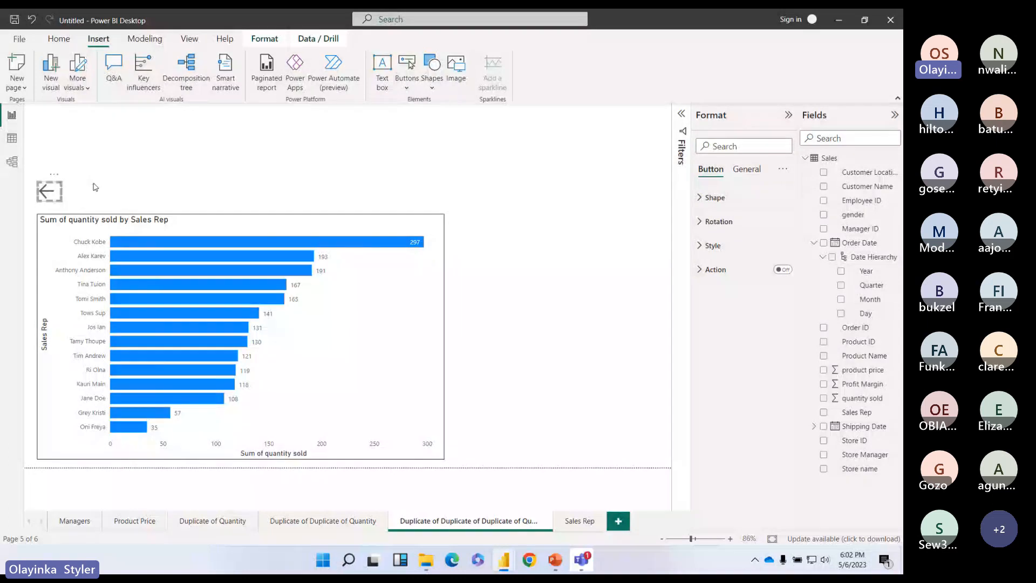
# Step: Set the arrow's action to Page navigation with Sales Rep as the destination
pyautogui.click(781, 269)
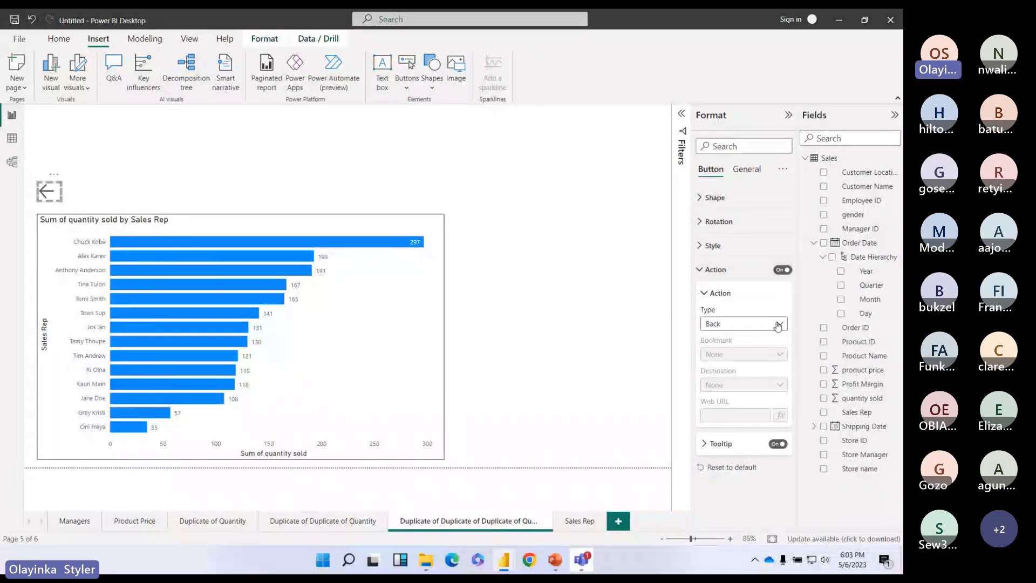
pyautogui.click(778, 325)
pyautogui.click(748, 380)
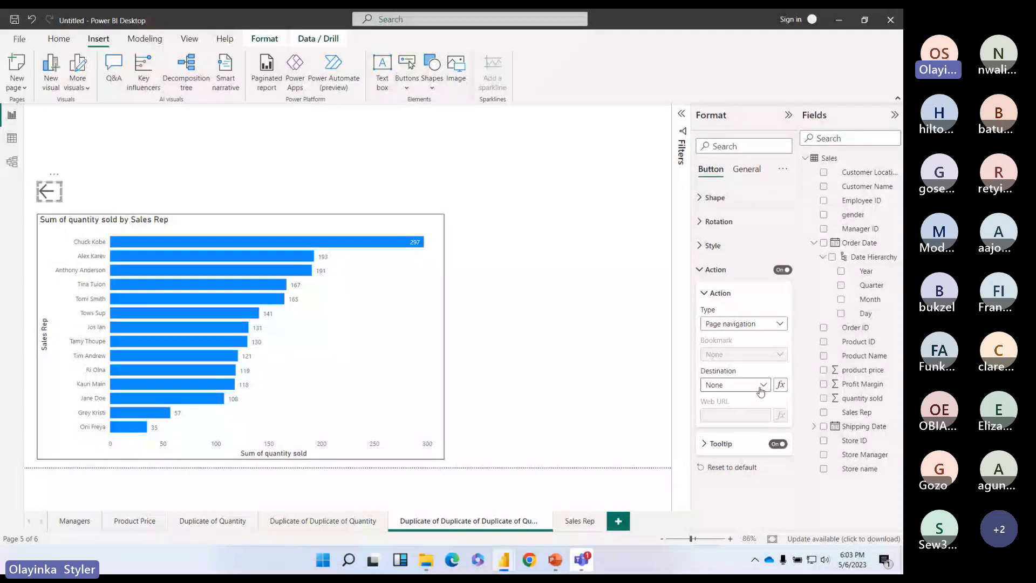
pyautogui.click(761, 387)
pyautogui.click(738, 472)
pyautogui.click(555, 312)
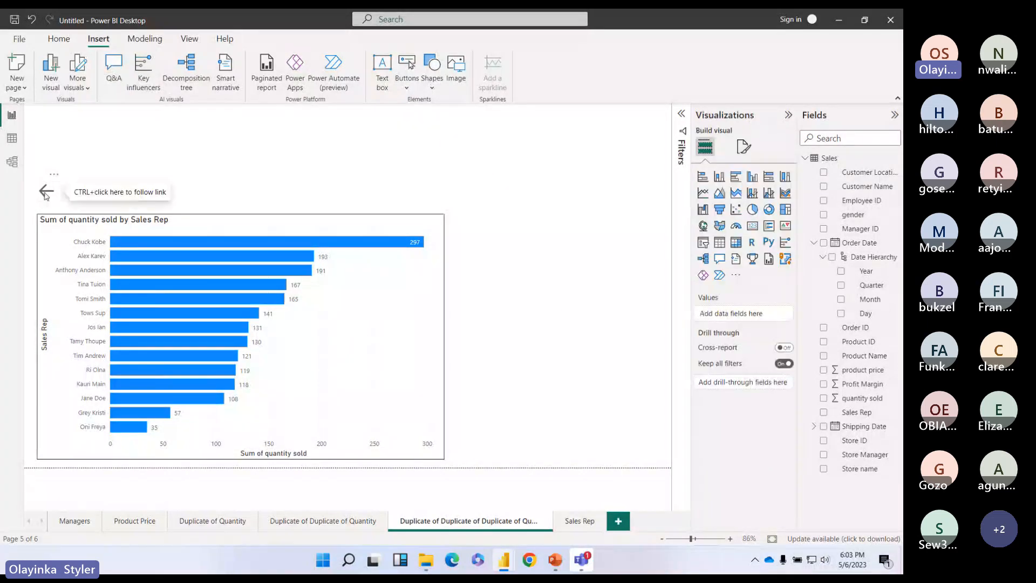
# Step: Test the arrow twice, confirming it jumps to the Sales Rep page
pyautogui.keyDown('ctrl'); pyautogui.click(48, 192); pyautogui.keyUp('ctrl')
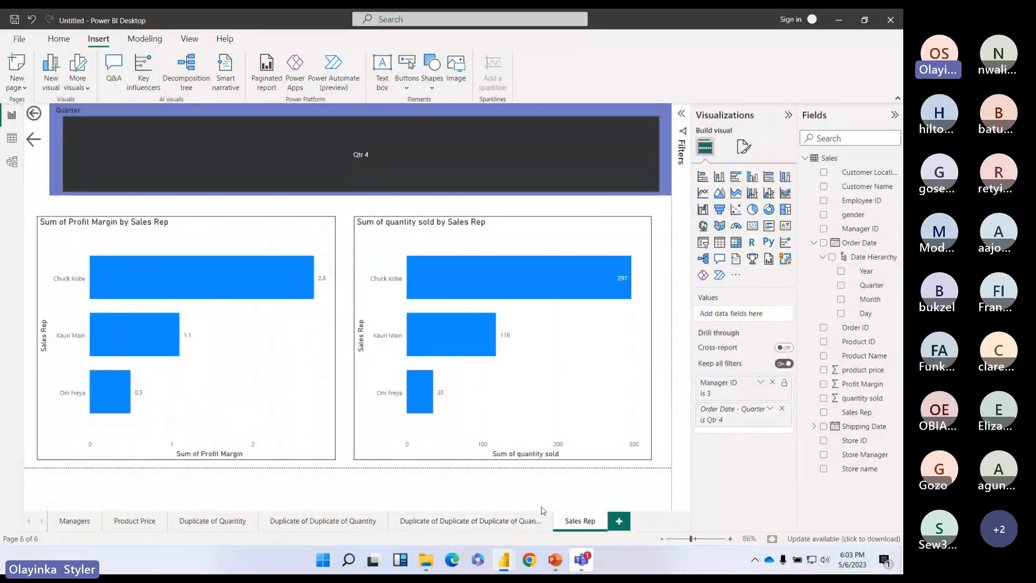
pyautogui.click(499, 522)
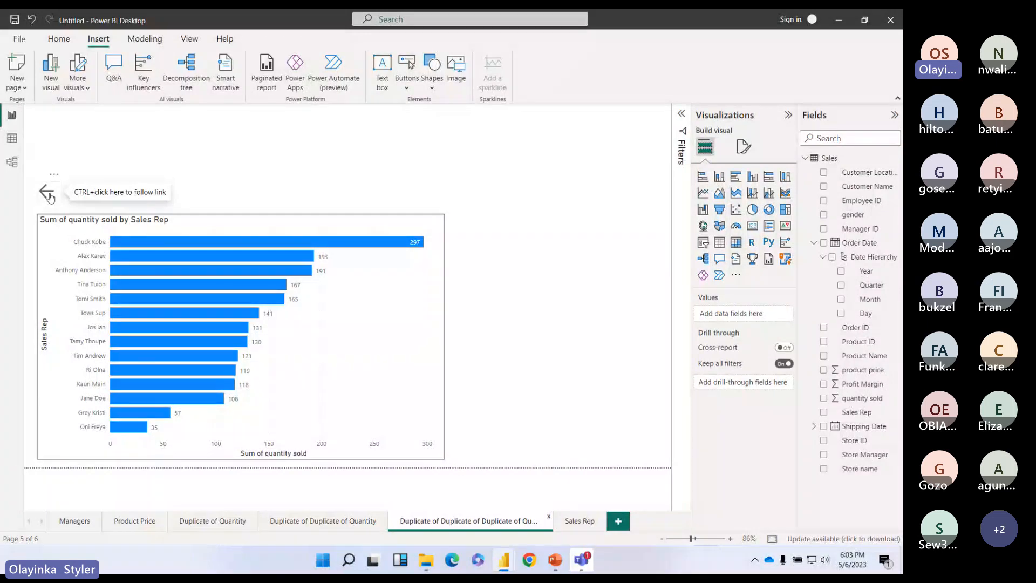
pyautogui.keyDown('ctrl'); pyautogui.click(49, 197); pyautogui.keyUp('ctrl')
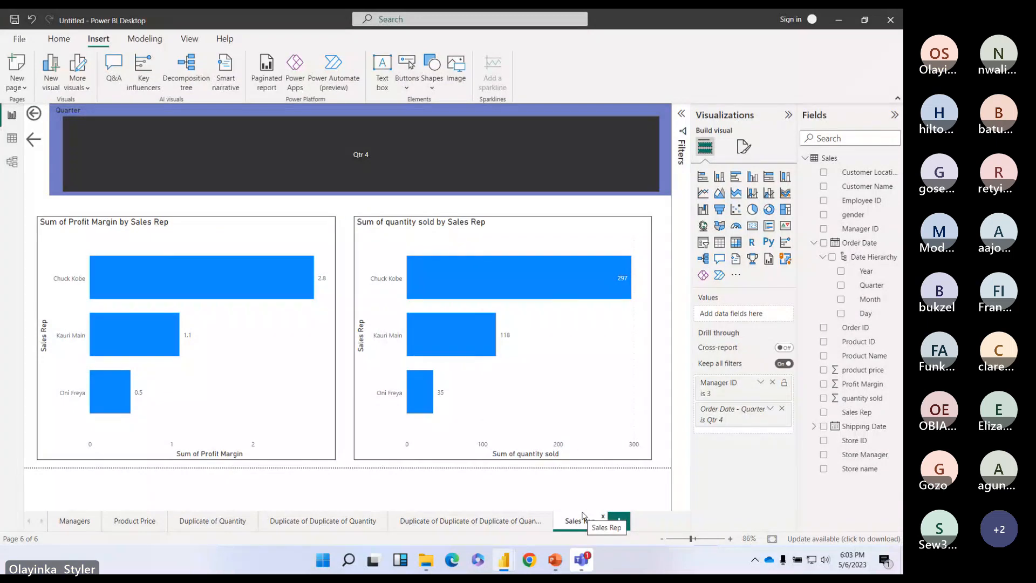
pyautogui.click(518, 520)
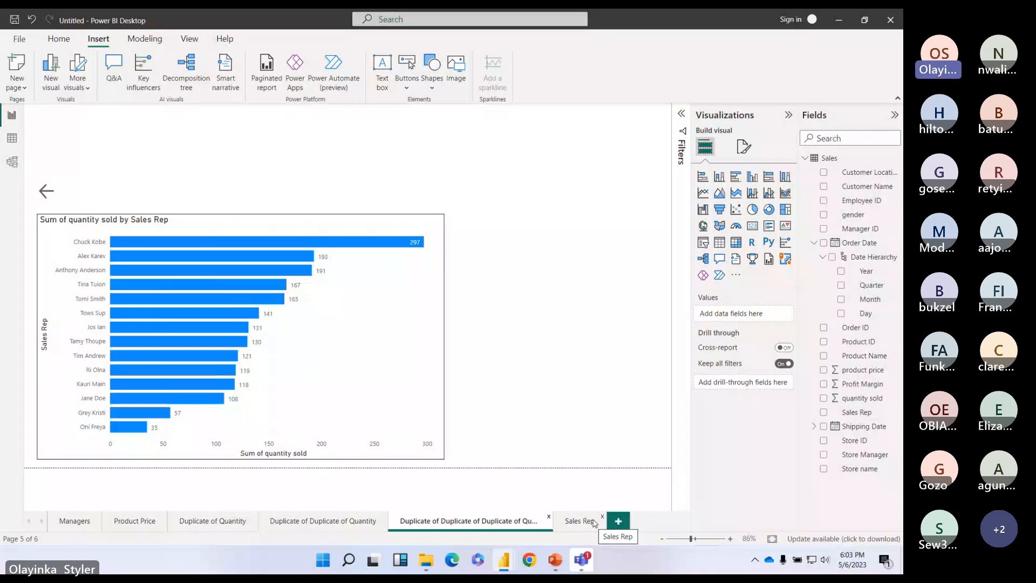
pyautogui.moveTo(582, 560)
pyautogui.click(612, 503)
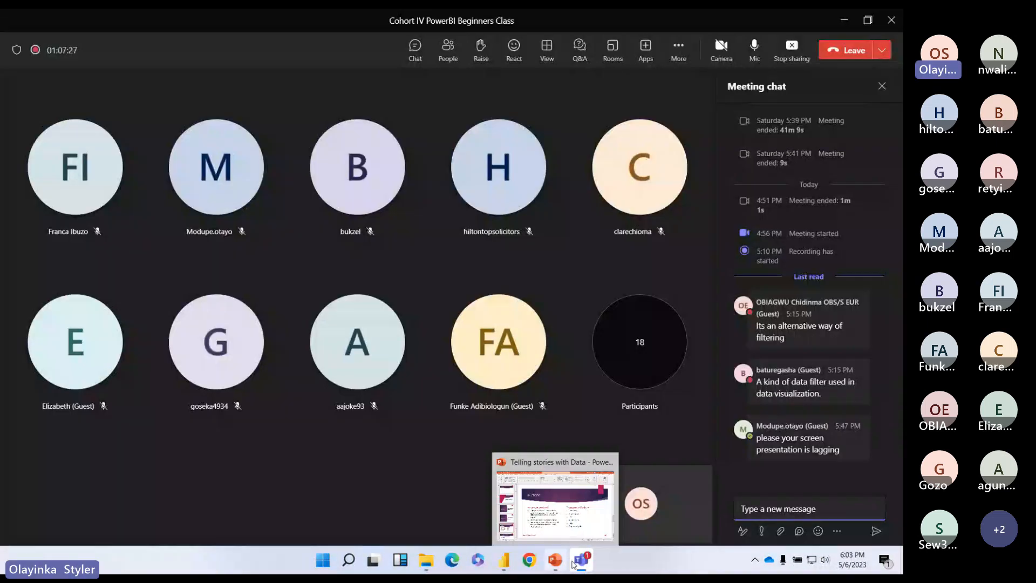
pyautogui.click(504, 565)
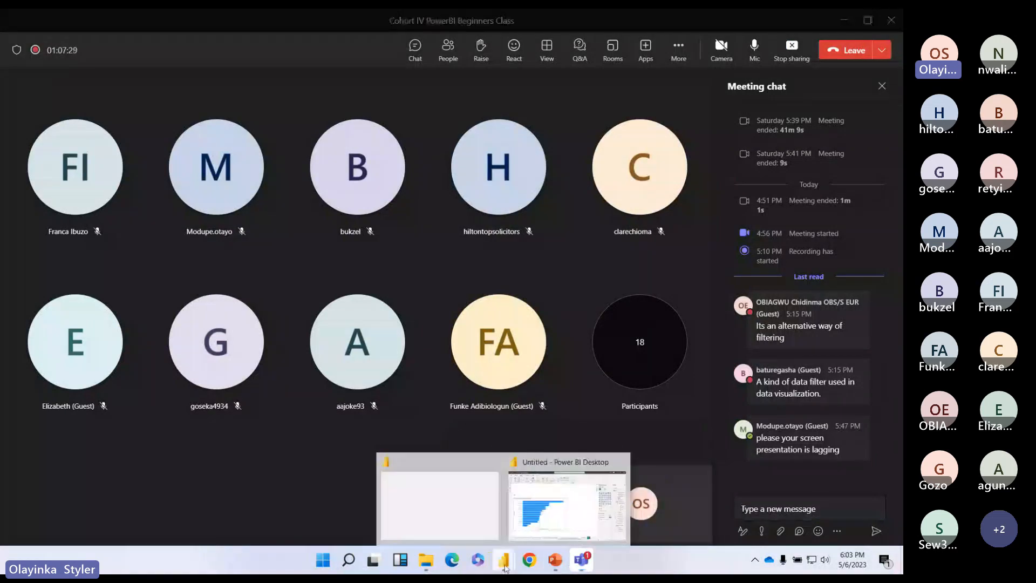
pyautogui.click(564, 513)
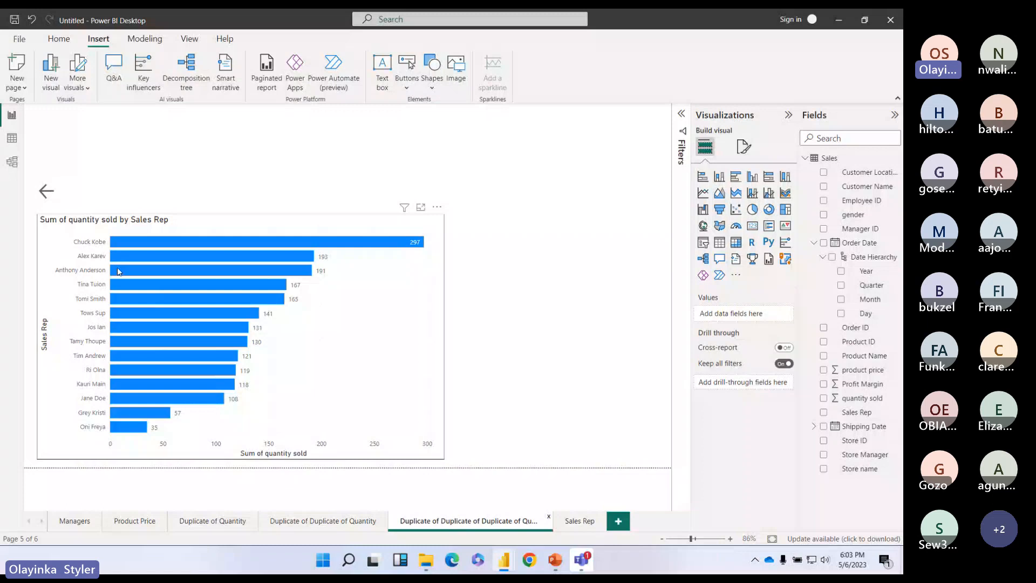
pyautogui.moveTo(581, 560)
pyautogui.click(641, 477)
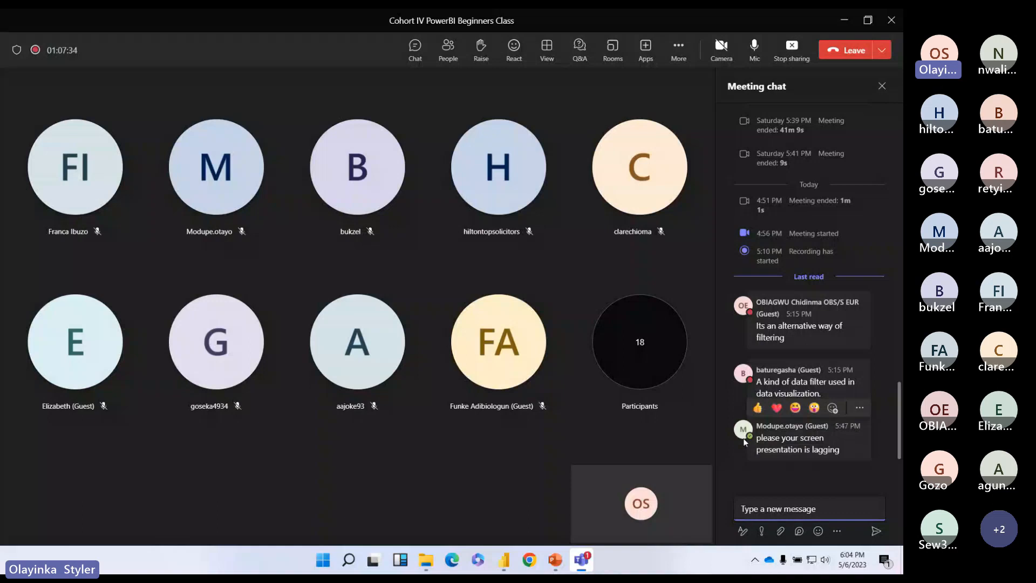
pyautogui.hotkey('alt', 'Tab')
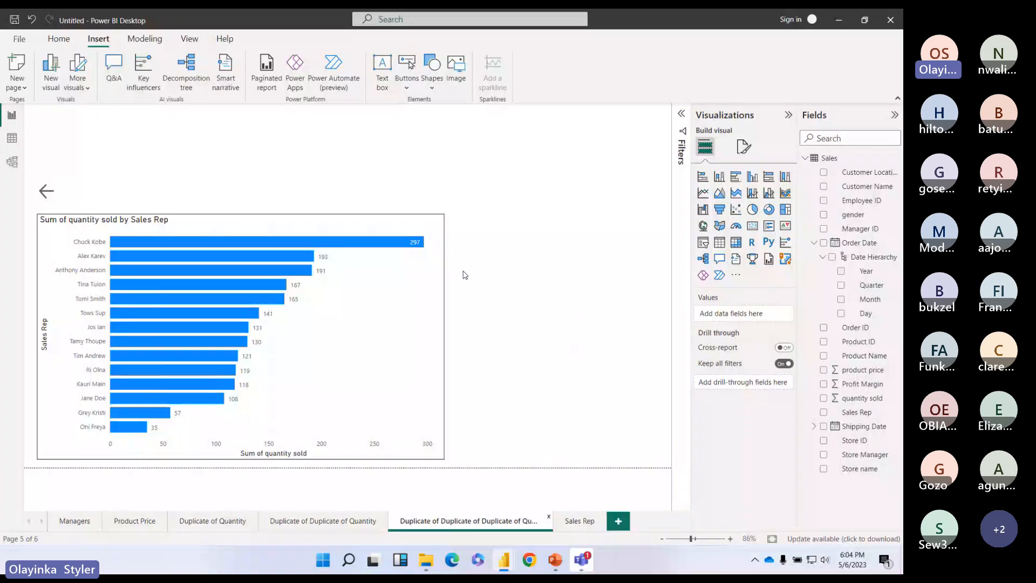
# Step: Inspect the page 5 arrow's action settings
pyautogui.click(54, 200)
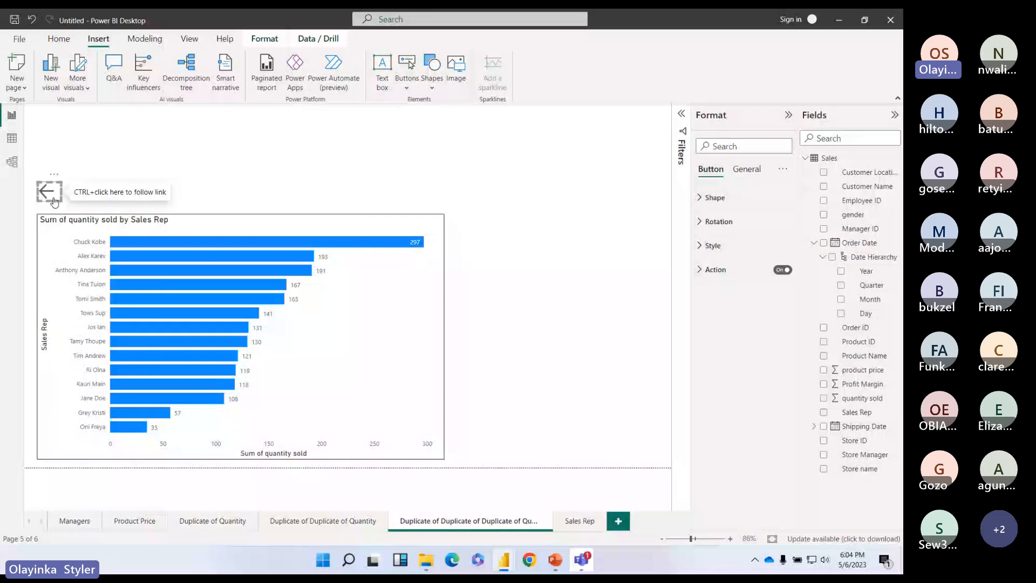
pyautogui.click(707, 271)
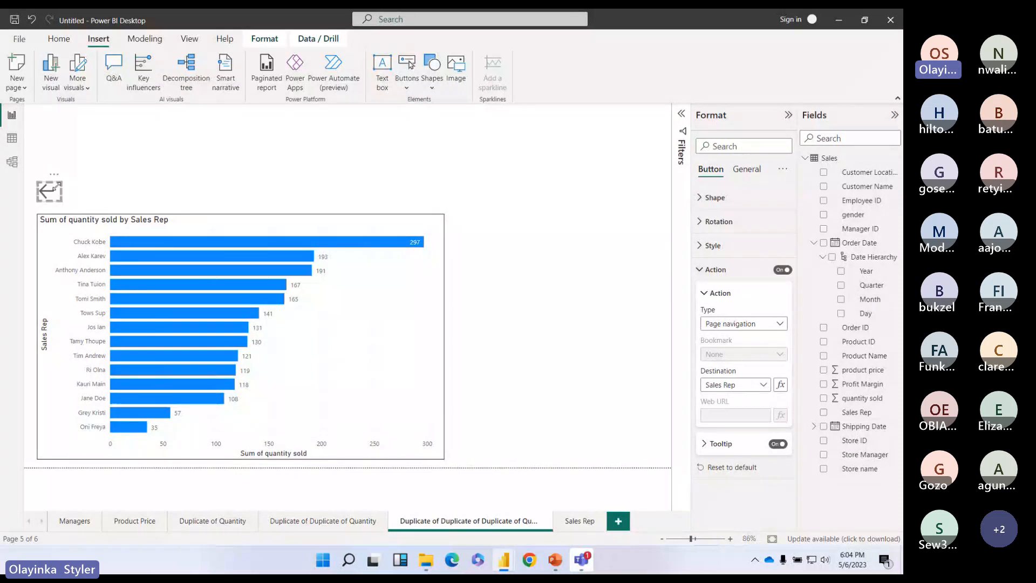
pyautogui.click(488, 244)
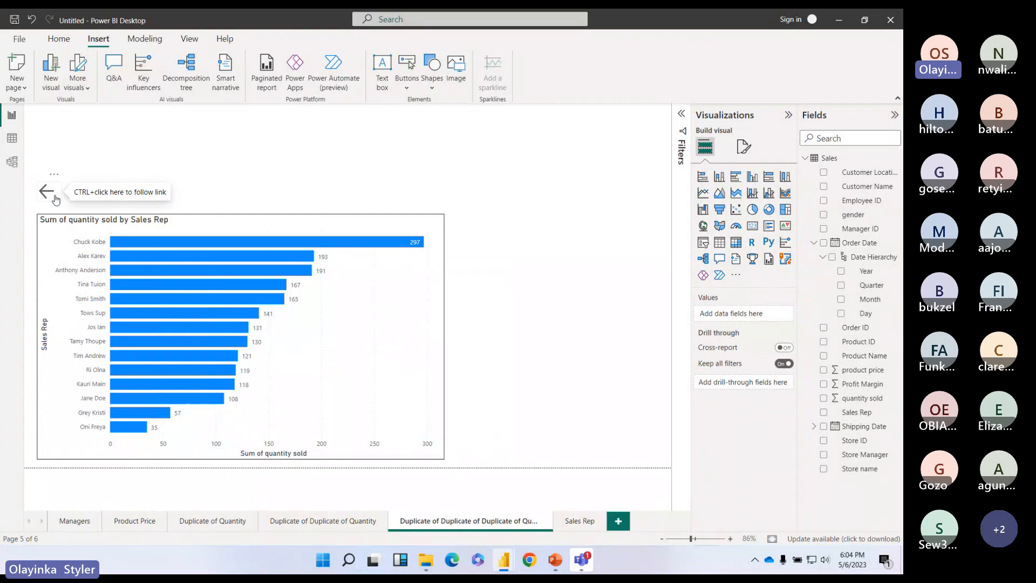
pyautogui.click(55, 200)
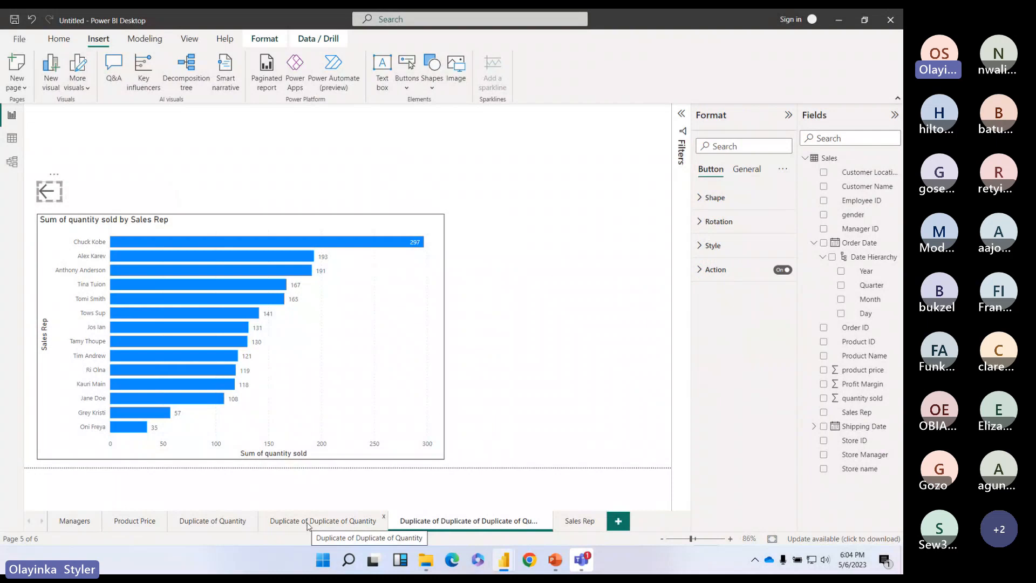
# Step: Rename the Duplicate of Duplicate of Quantity page to 'Something'
pyautogui.doubleClick(308, 521)
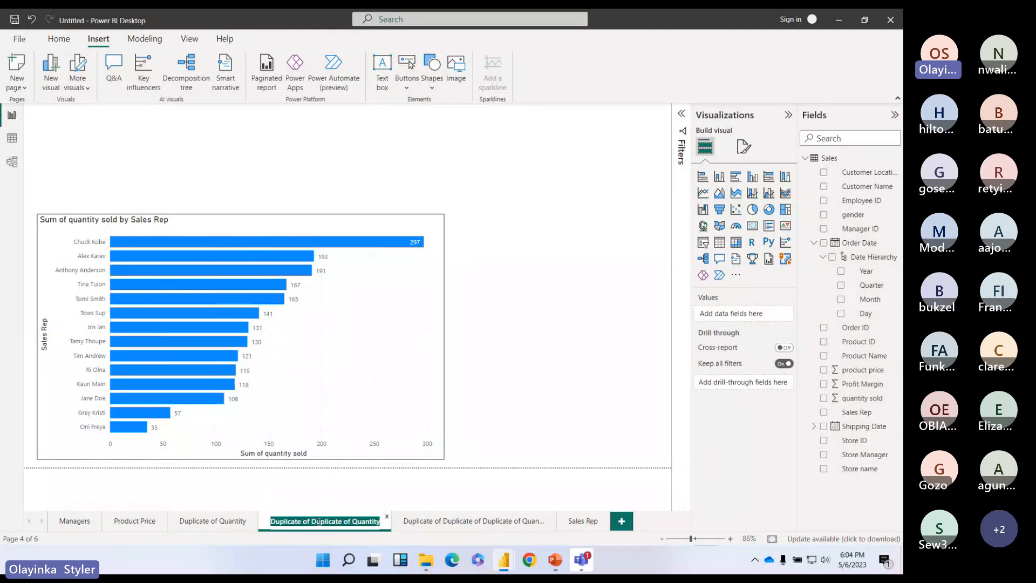
pyautogui.write('Something')
pyautogui.press('Return')
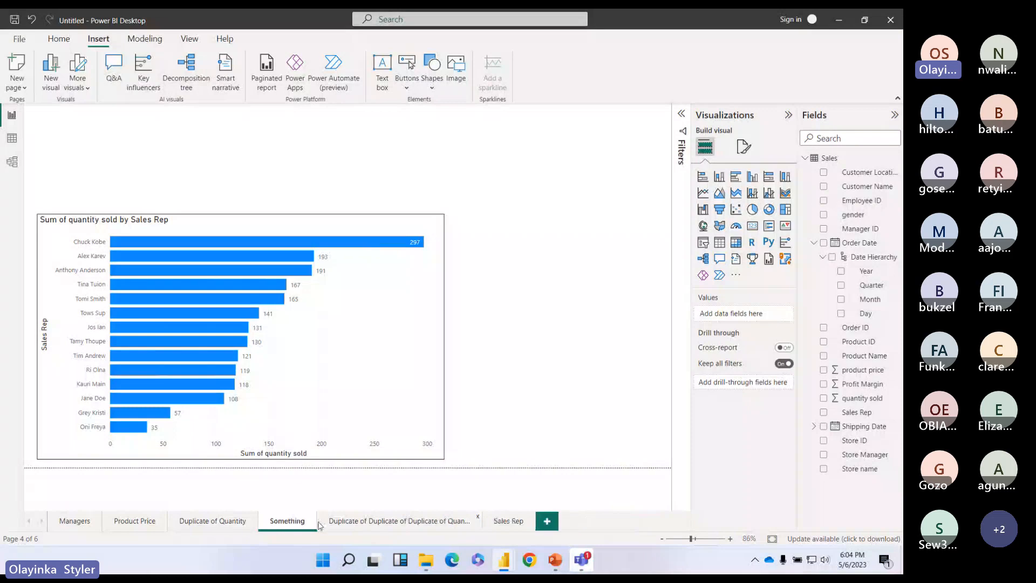
# Step: Set the page 5 arrow's destination to Something and follow it to test
pyautogui.click(389, 518)
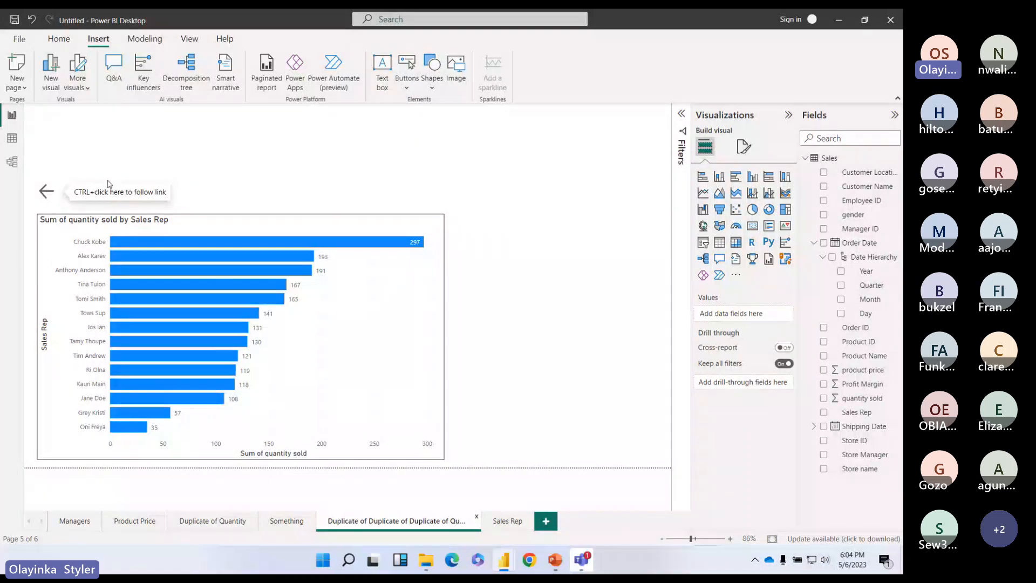
pyautogui.click(280, 521)
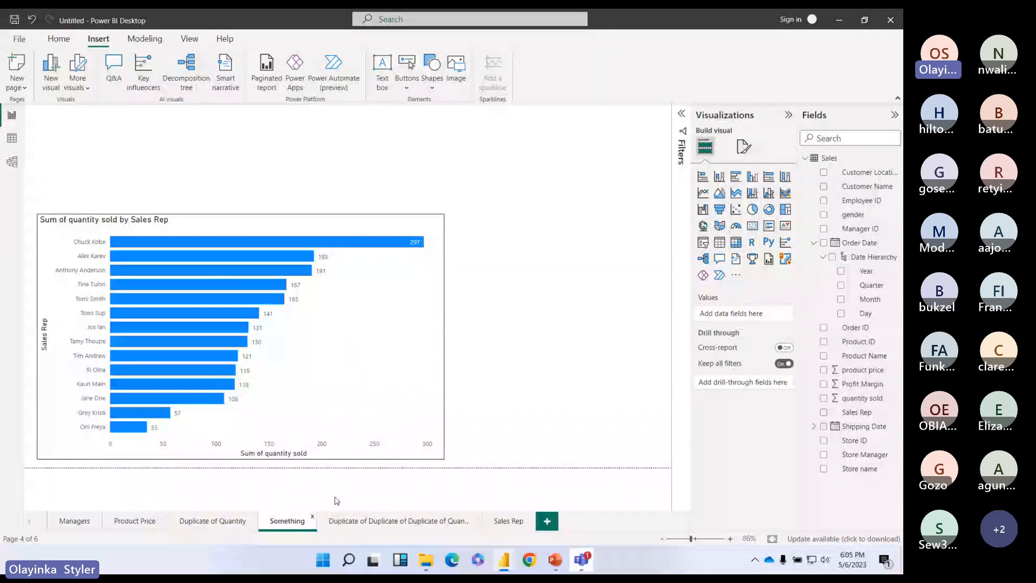
pyautogui.click(378, 521)
pyautogui.click(700, 269)
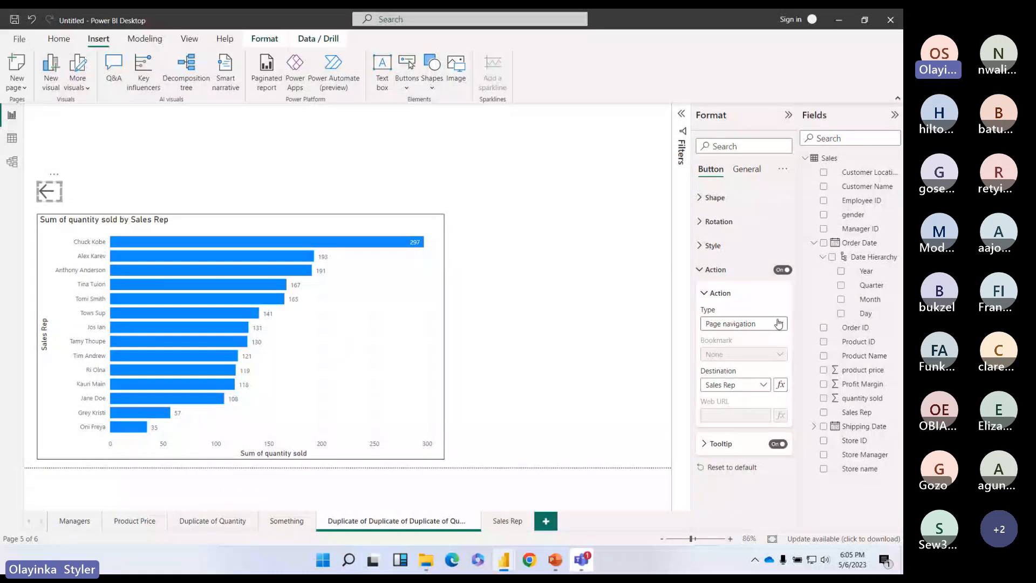
pyautogui.click(755, 384)
pyautogui.click(721, 453)
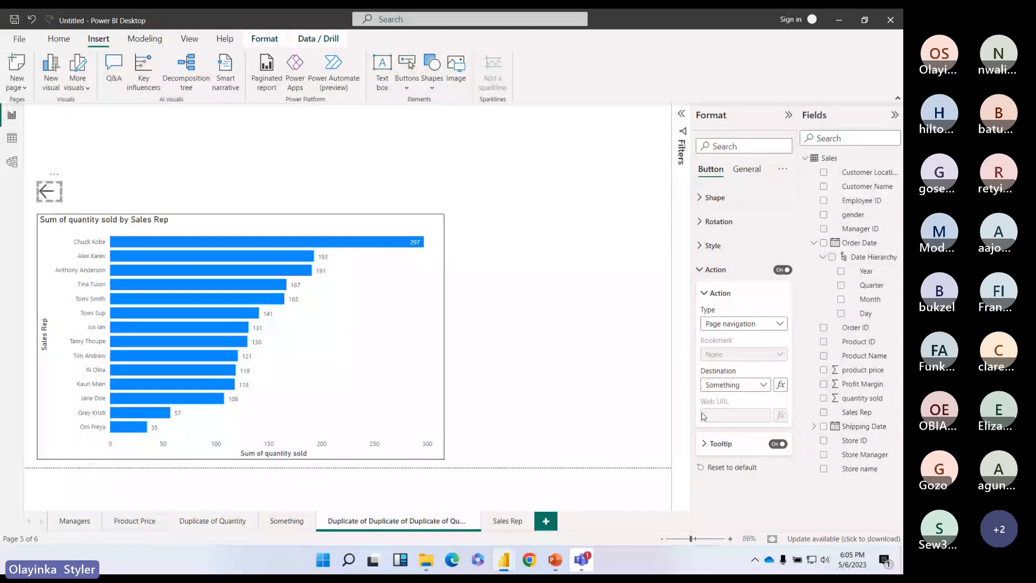
pyautogui.click(700, 269)
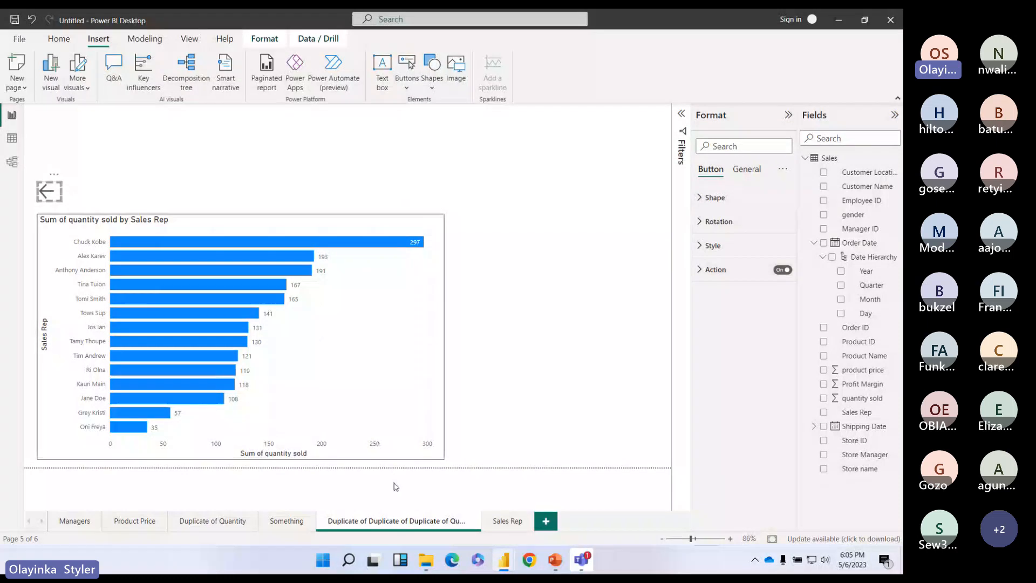
pyautogui.keyDown('ctrl'); pyautogui.click(46, 205); pyautogui.keyUp('ctrl')
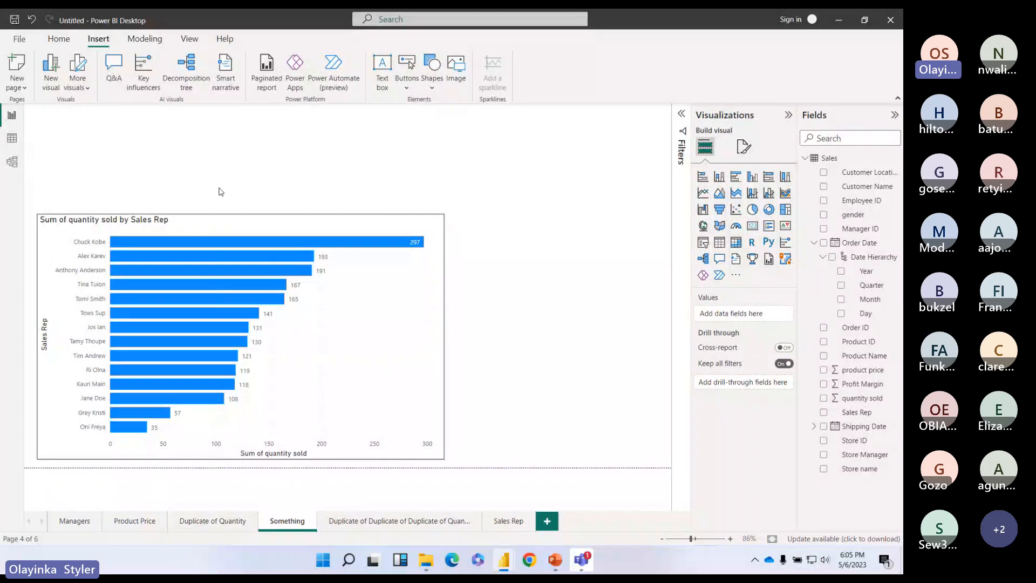
# Step: Add a right arrow button at the Something page's top-right and turn on its action
pyautogui.click(407, 78)
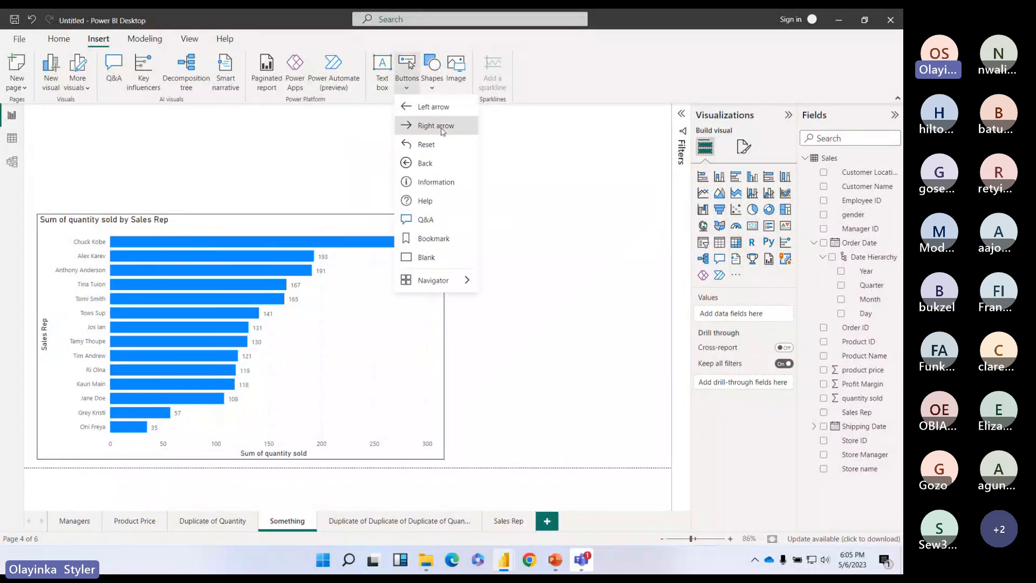
pyautogui.click(426, 126)
pyautogui.moveTo(593, 229); pyautogui.dragTo(459, 189)
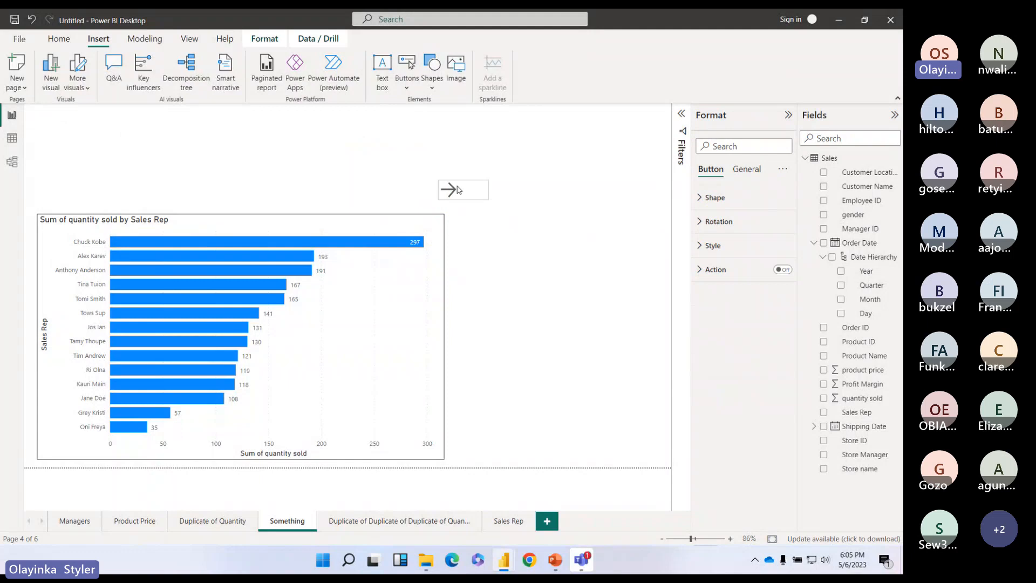
pyautogui.moveTo(457, 189); pyautogui.dragTo(662, 130)
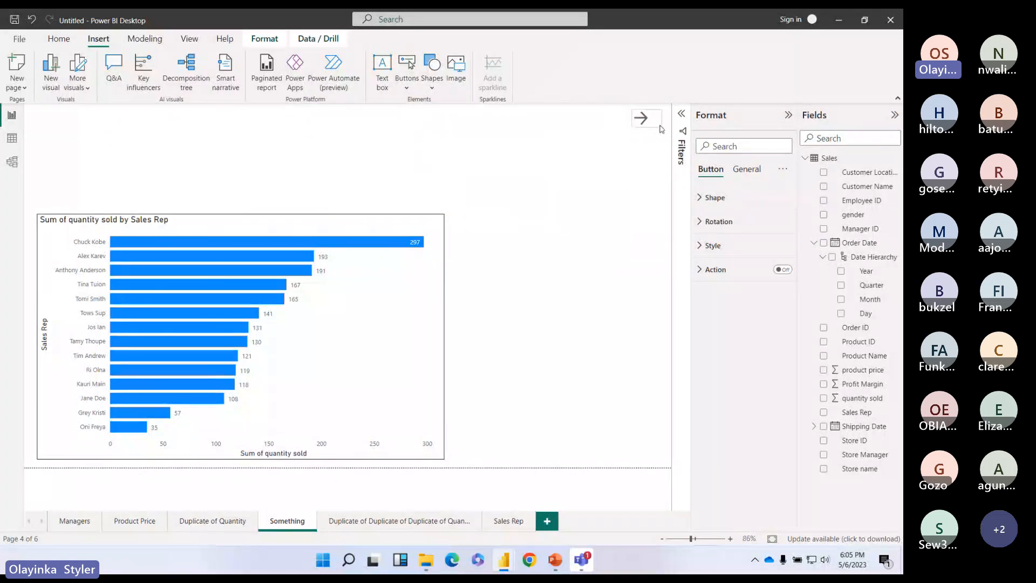
pyautogui.click(782, 270)
pyautogui.click(716, 270)
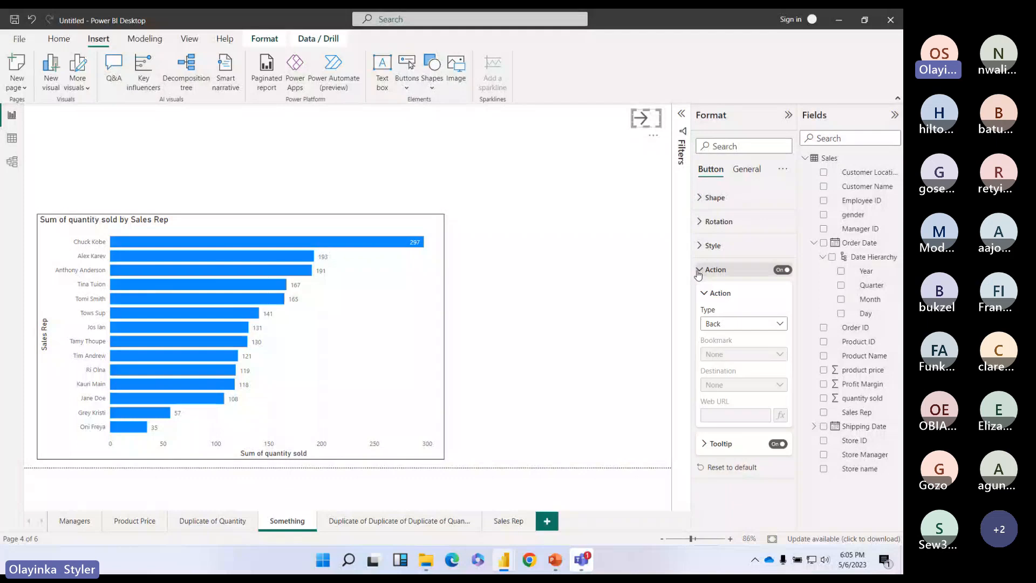
# Step: Rename the fifth page to 'Next thing'
pyautogui.click(384, 521)
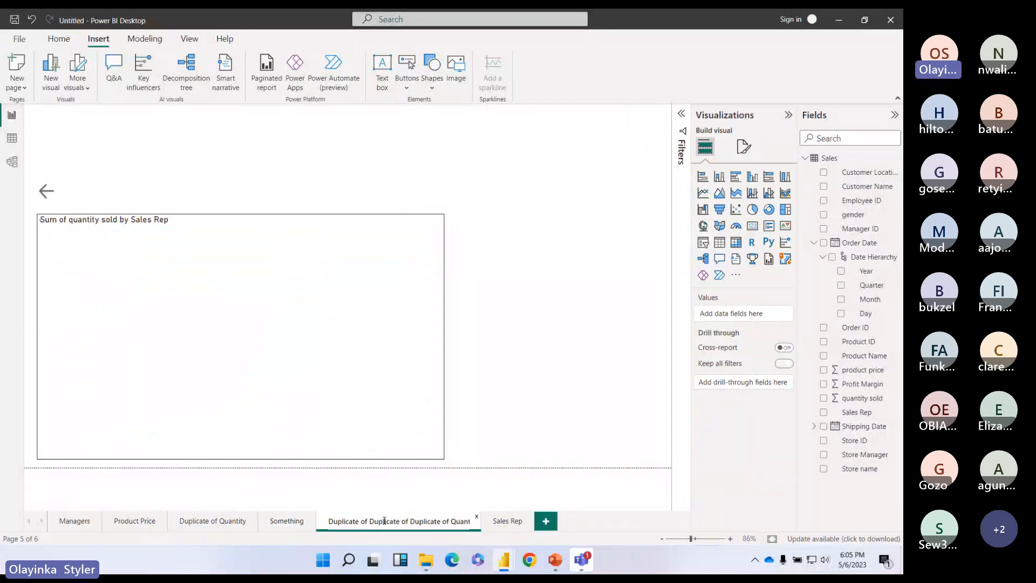
pyautogui.doubleClick(384, 521)
pyautogui.write('Next thing')
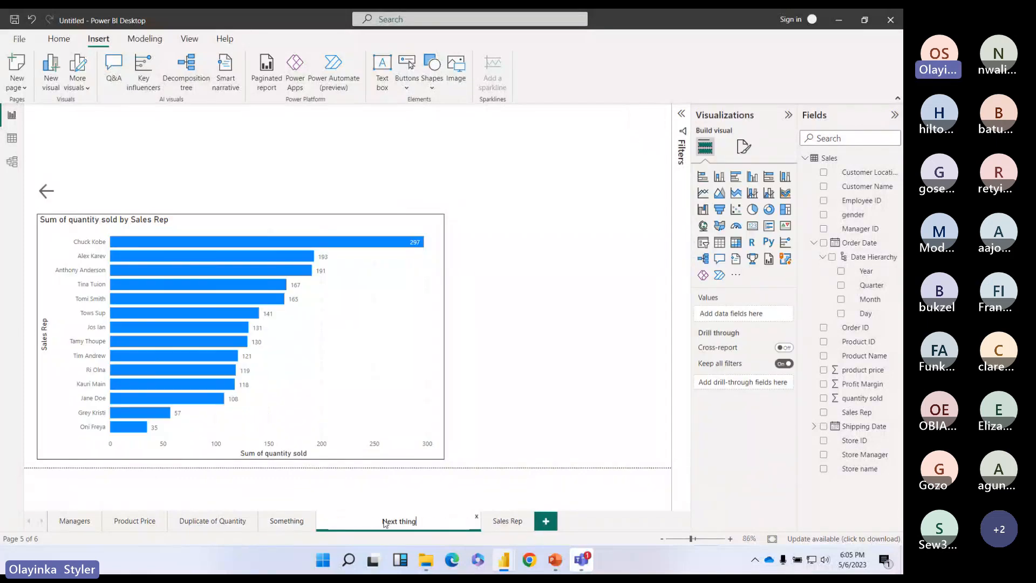
pyautogui.press('Return')
# Step: Set the right arrow's action to Page navigation with Next thing as destination
pyautogui.click(290, 519)
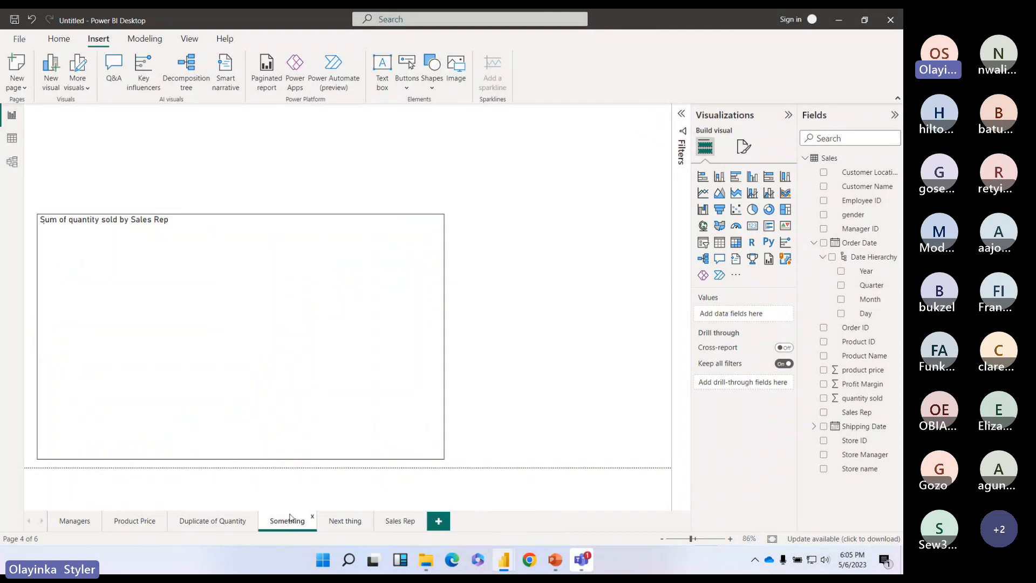
pyautogui.click(646, 117)
pyautogui.click(715, 269)
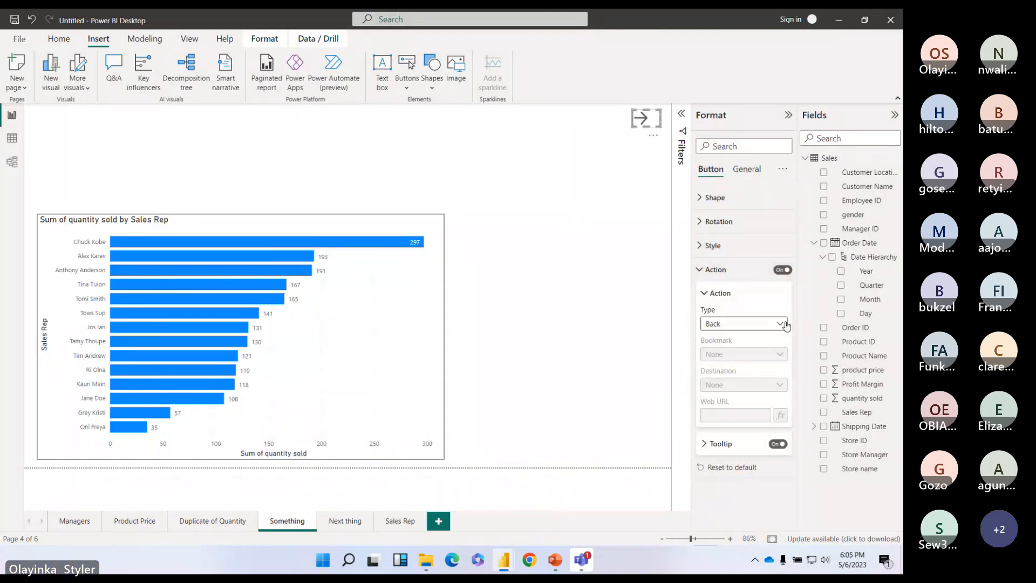
pyautogui.click(783, 324)
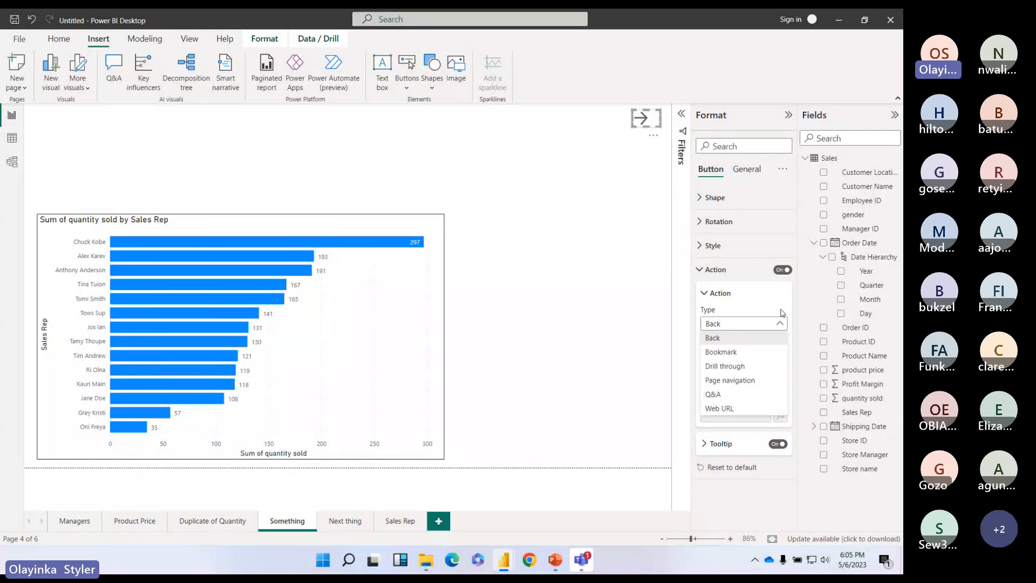
pyautogui.click(754, 381)
pyautogui.click(763, 385)
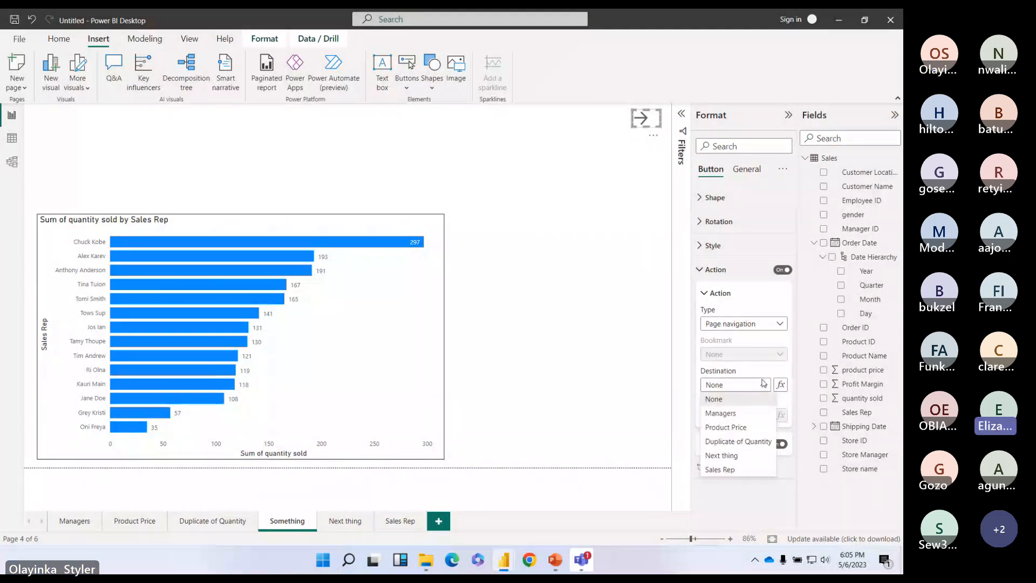
pyautogui.click(733, 457)
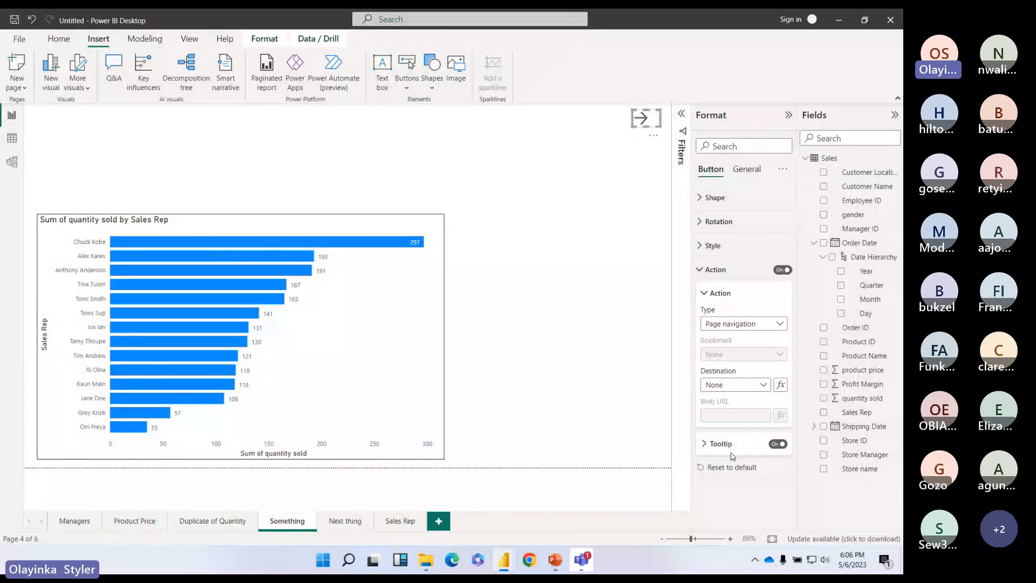
# Step: Test the arrows between Something and Next thing twice each way, then return to the Sales Rep page
pyautogui.click(697, 269)
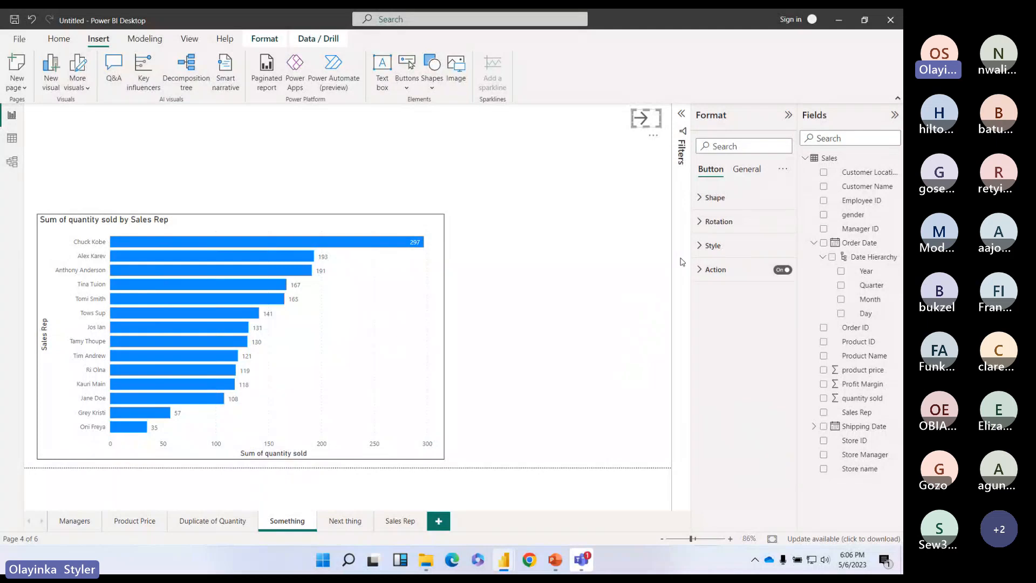
pyautogui.click(573, 209)
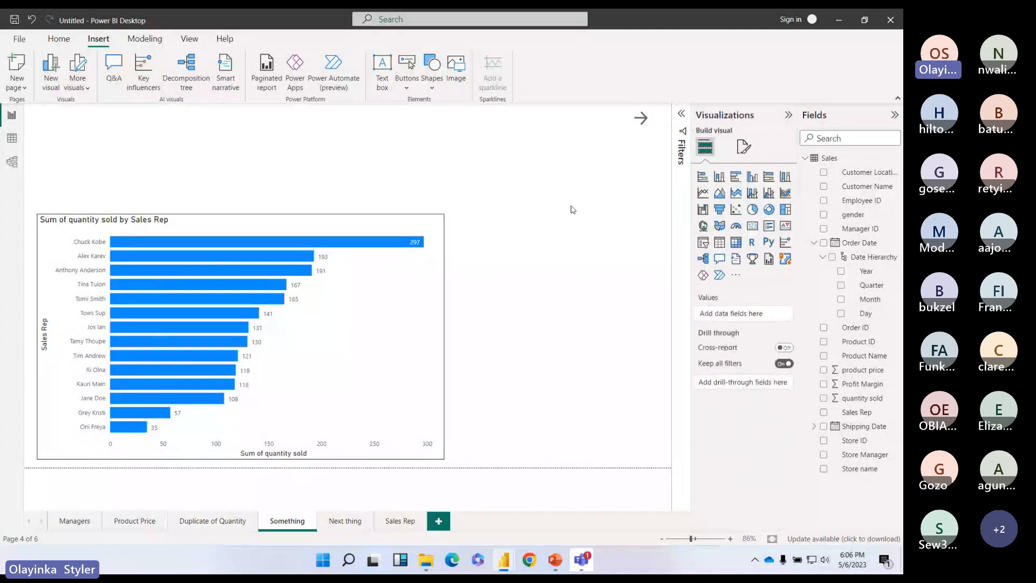
pyautogui.keyDown('ctrl'); pyautogui.click(641, 118); pyautogui.keyUp('ctrl')
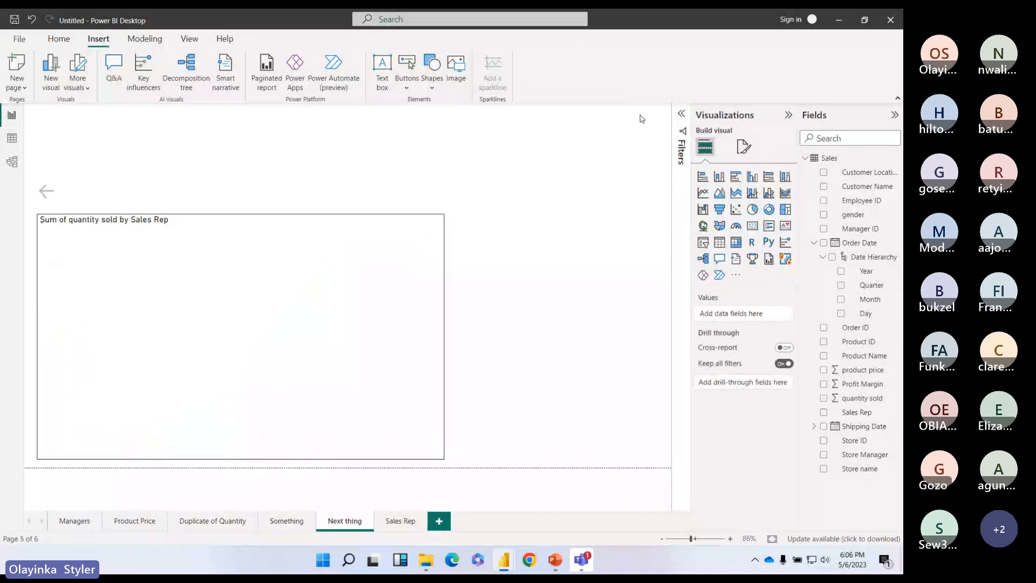
pyautogui.keyDown('ctrl'); pyautogui.click(45, 192); pyautogui.keyUp('ctrl')
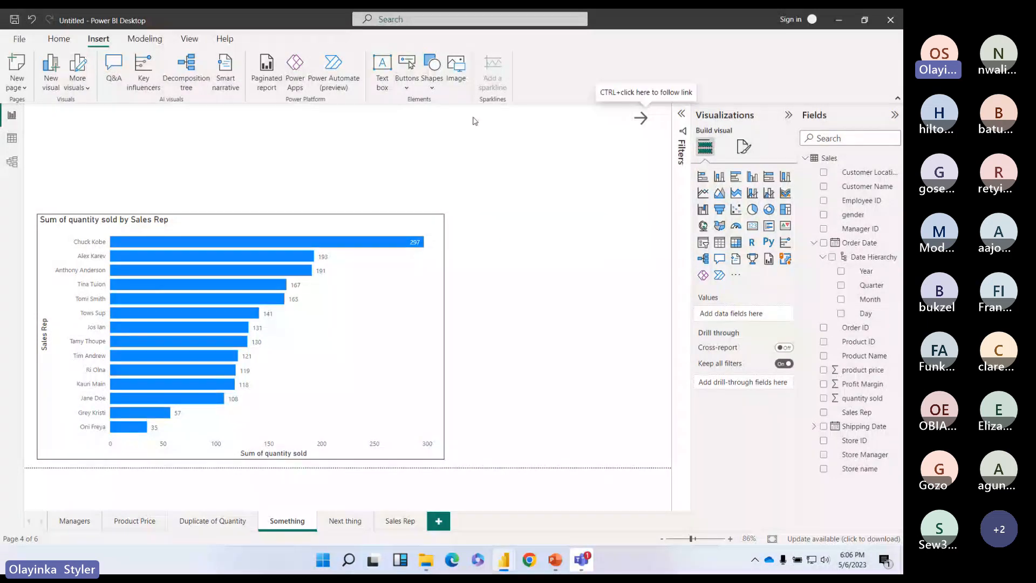
pyautogui.keyDown('ctrl'); pyautogui.click(643, 123); pyautogui.keyUp('ctrl')
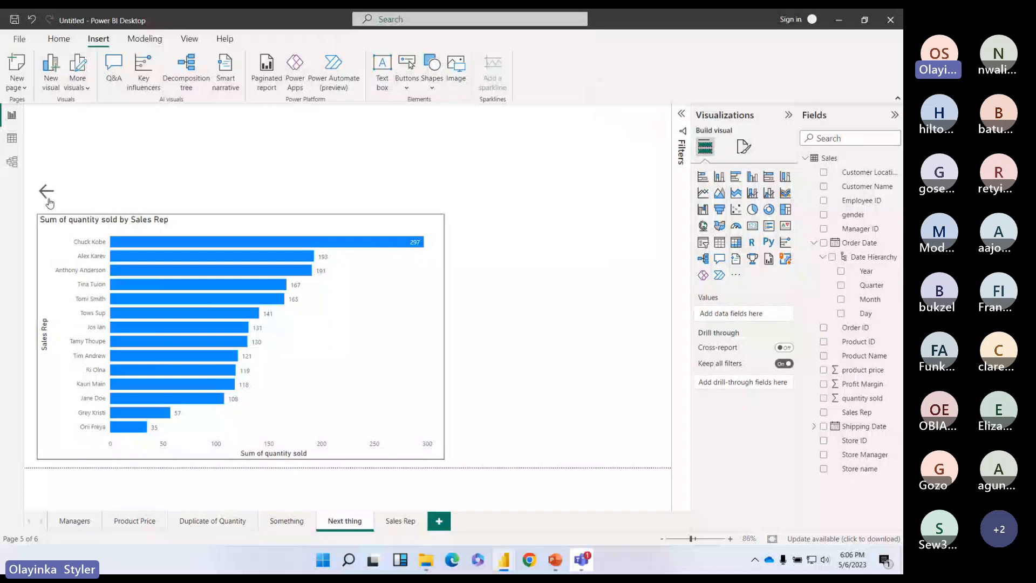
pyautogui.keyDown('ctrl'); pyautogui.click(48, 199); pyautogui.keyUp('ctrl')
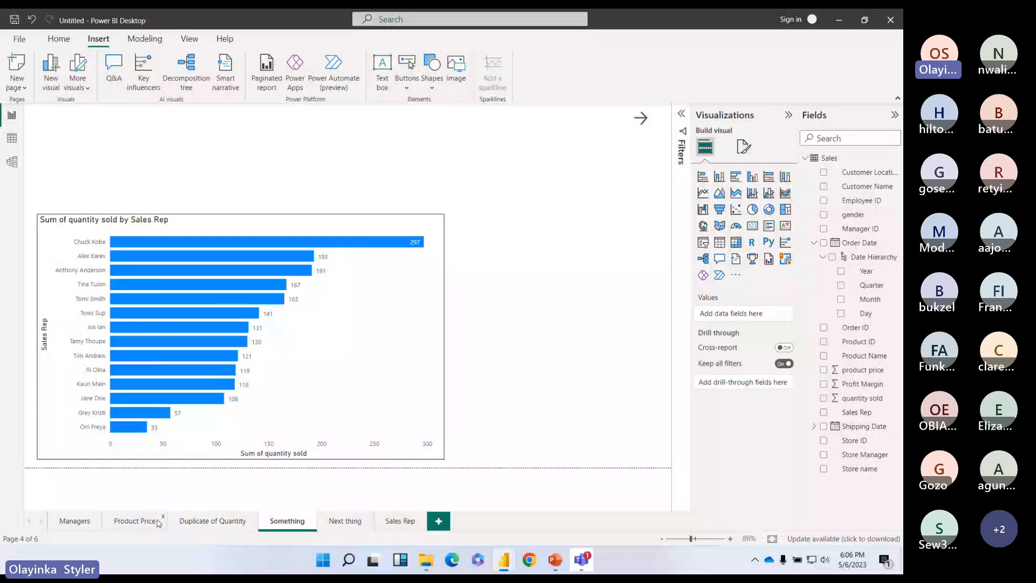
pyautogui.click(397, 521)
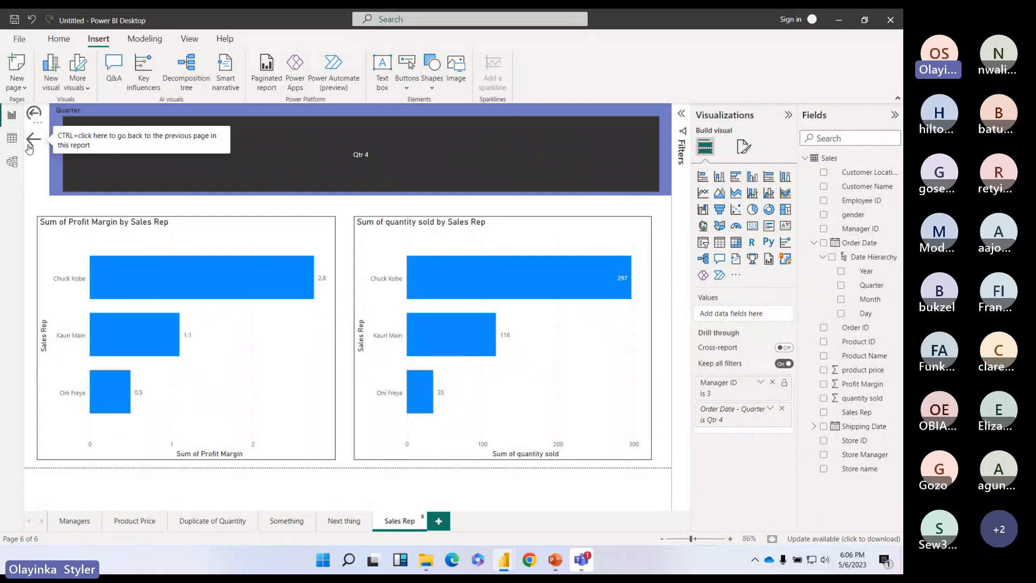
# Step: Give the Sales Rep arrow button a Page navigation action with destination Next thing
pyautogui.click(36, 115)
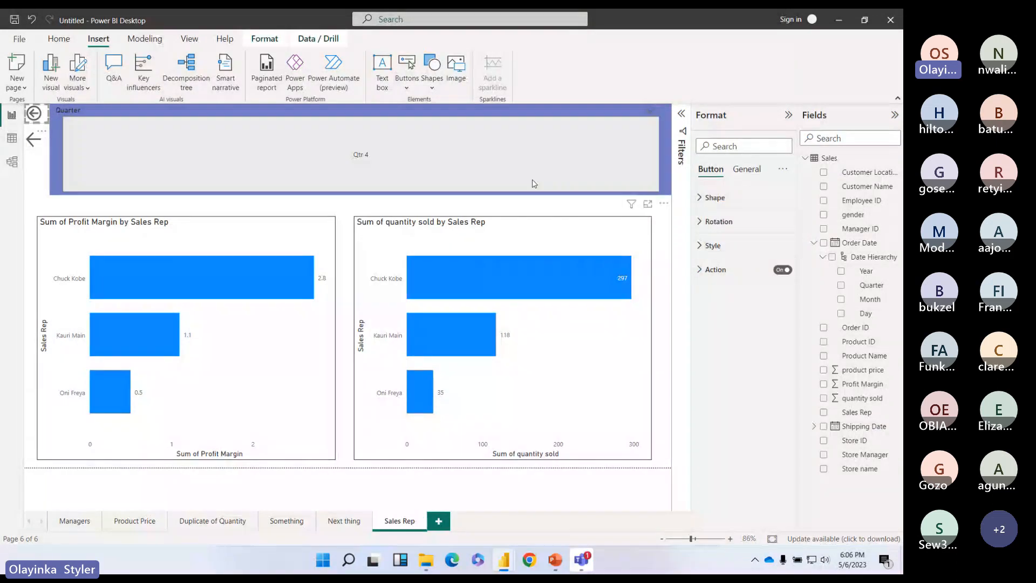
pyautogui.click(534, 184)
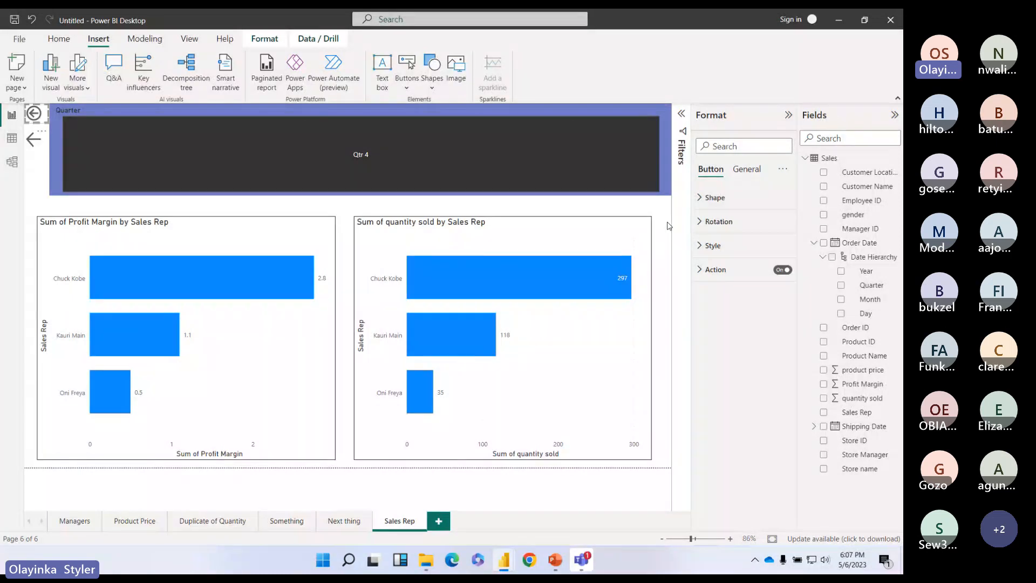
pyautogui.click(35, 139)
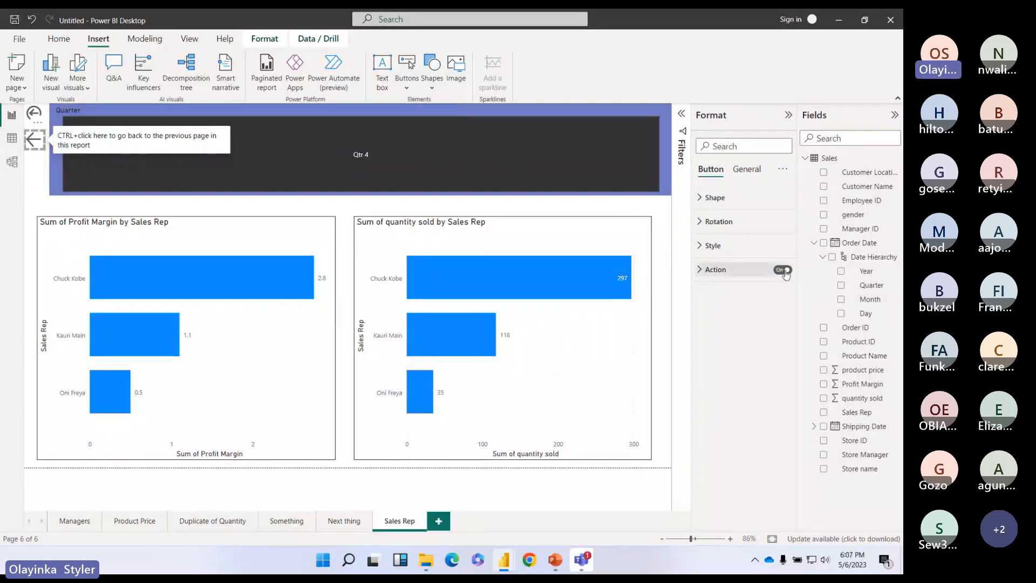
pyautogui.click(699, 270)
pyautogui.click(767, 324)
pyautogui.click(747, 380)
pyautogui.click(757, 387)
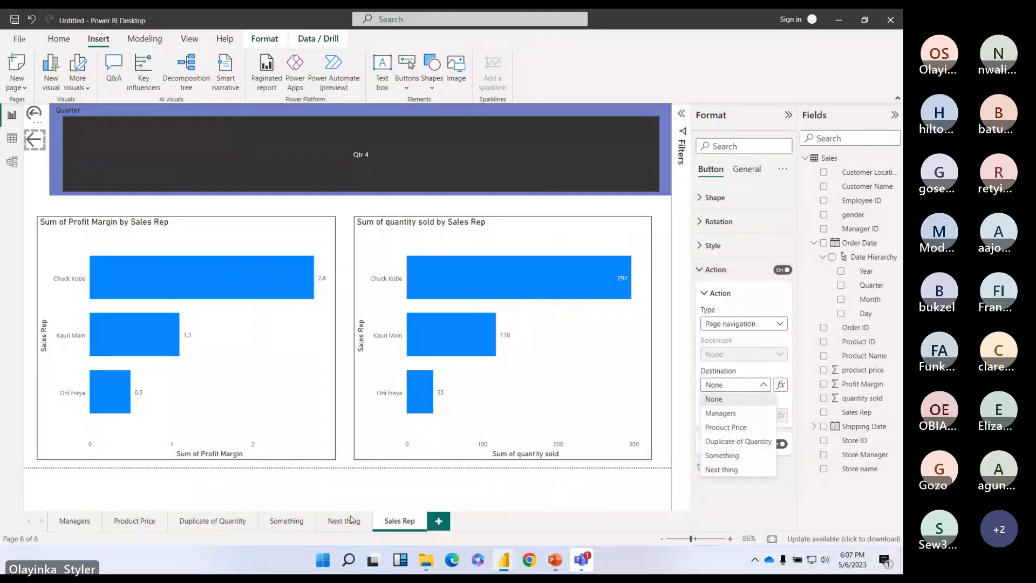
pyautogui.click(723, 470)
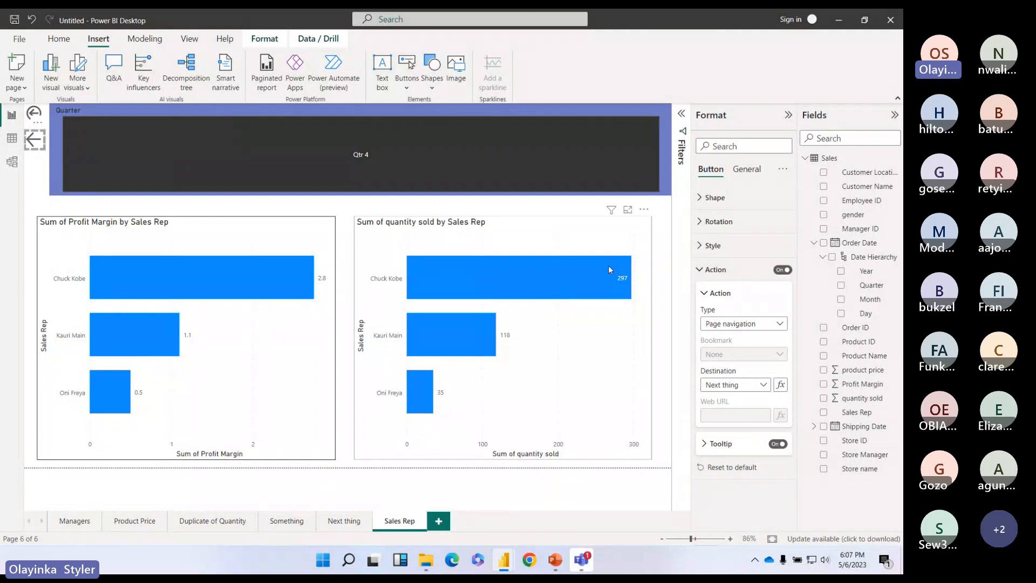
pyautogui.click(573, 211)
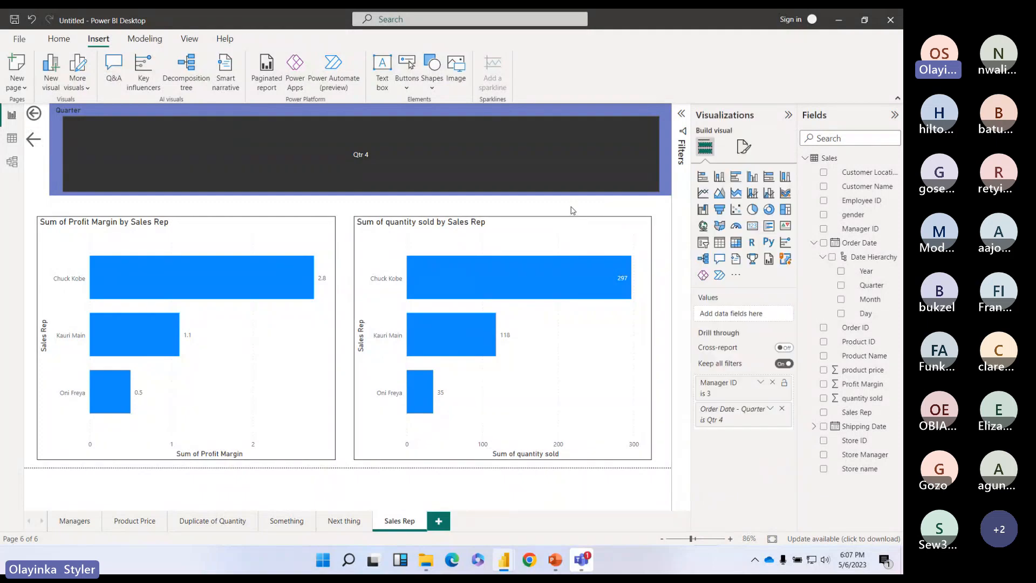
# Step: Test the arrow's jump to Next thing, then go back through Sales Rep to Managers
pyautogui.keyDown('ctrl'); pyautogui.click(28, 147); pyautogui.keyUp('ctrl')
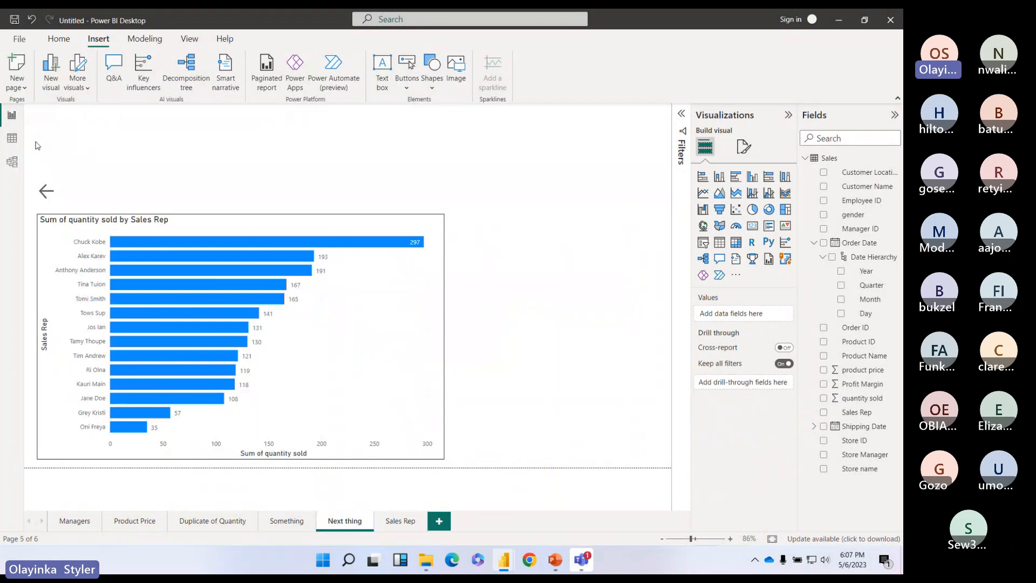
pyautogui.click(400, 520)
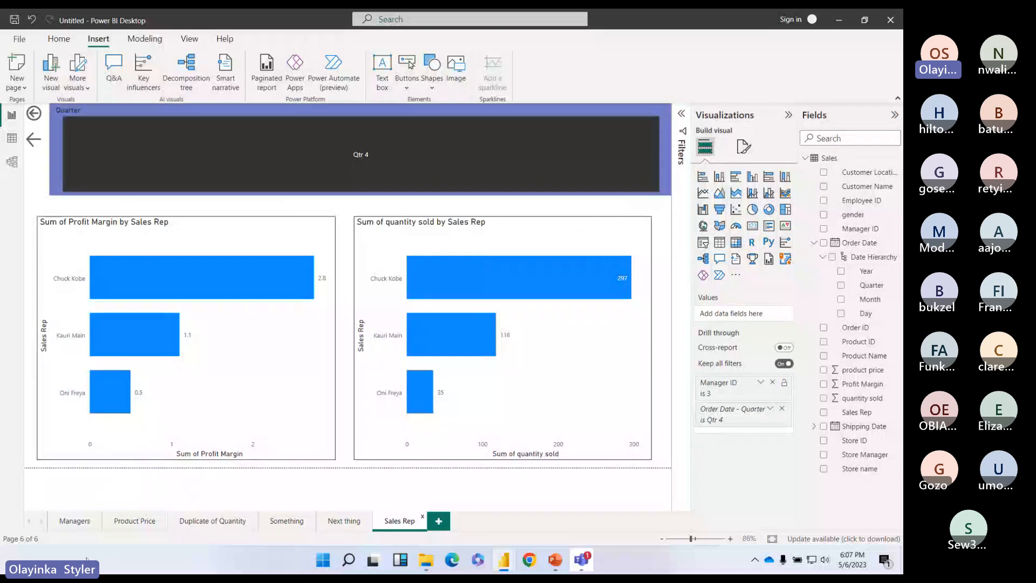
pyautogui.click(74, 520)
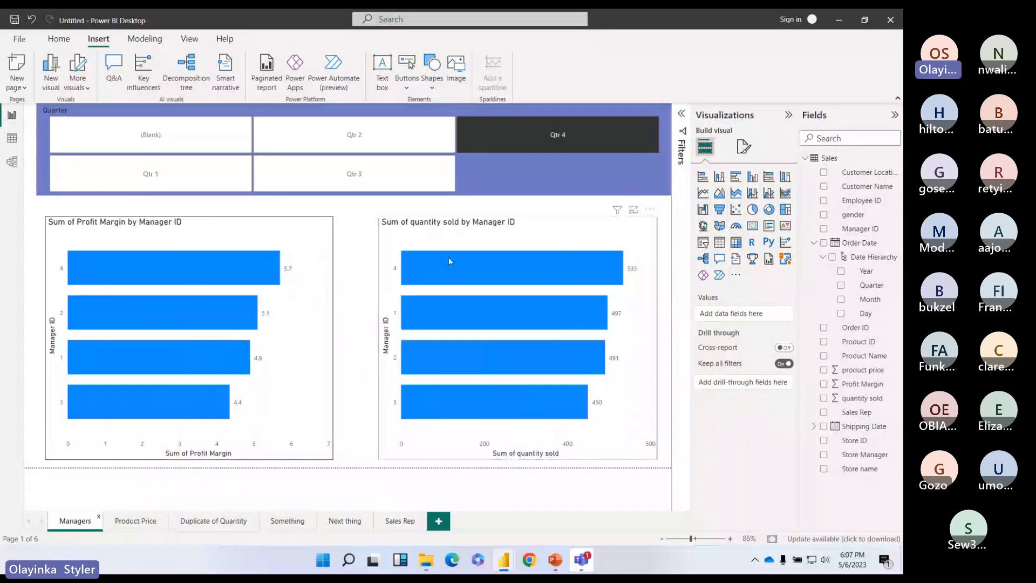
# Step: Drill through Manager 4 to Sales Rep, go Back, then follow the Sales Rep arrow to Next thing
pyautogui.rightClick(278, 292)
pyautogui.click(308, 350)
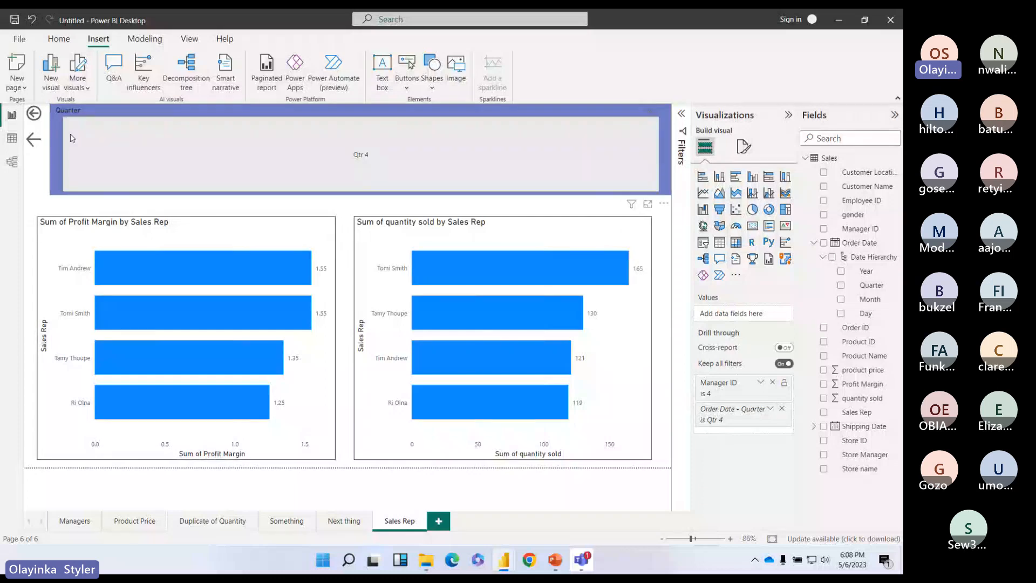
pyautogui.keyDown('ctrl'); pyautogui.click(34, 113); pyautogui.keyUp('ctrl')
pyautogui.click(386, 520)
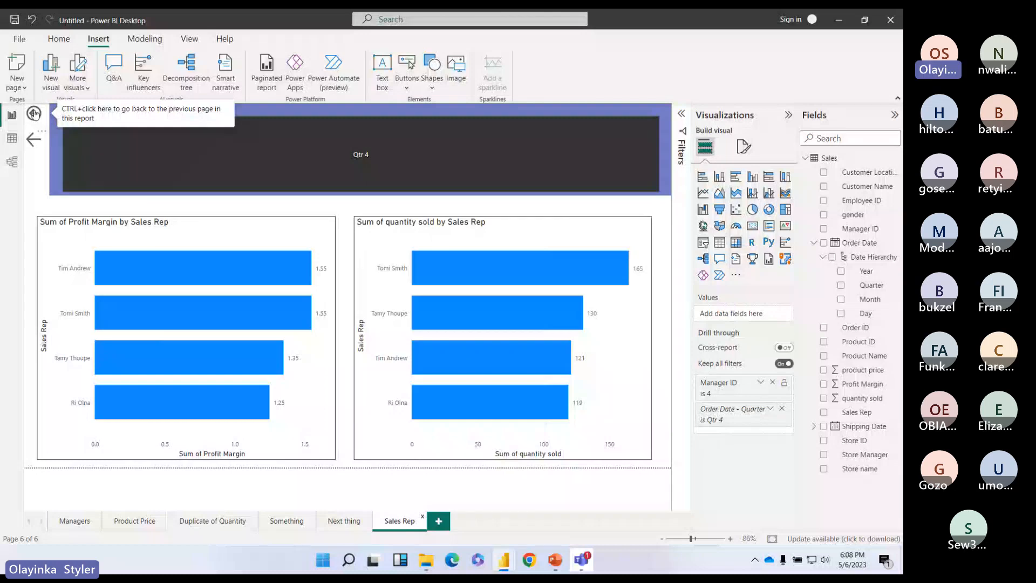
pyautogui.click(339, 527)
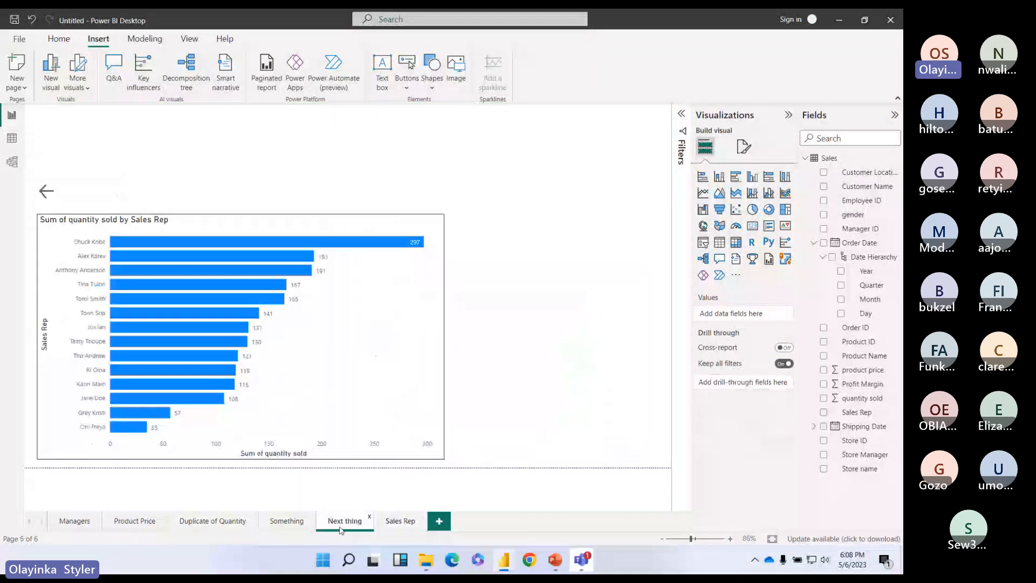
pyautogui.click(394, 522)
pyautogui.click(34, 124)
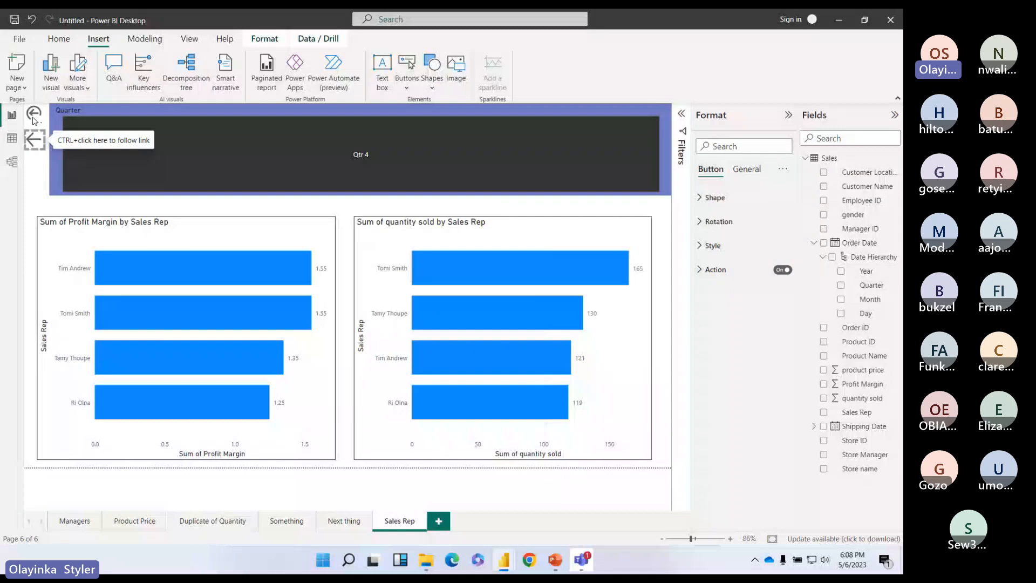
pyautogui.keyDown('ctrl'); pyautogui.click(34, 120); pyautogui.keyUp('ctrl')
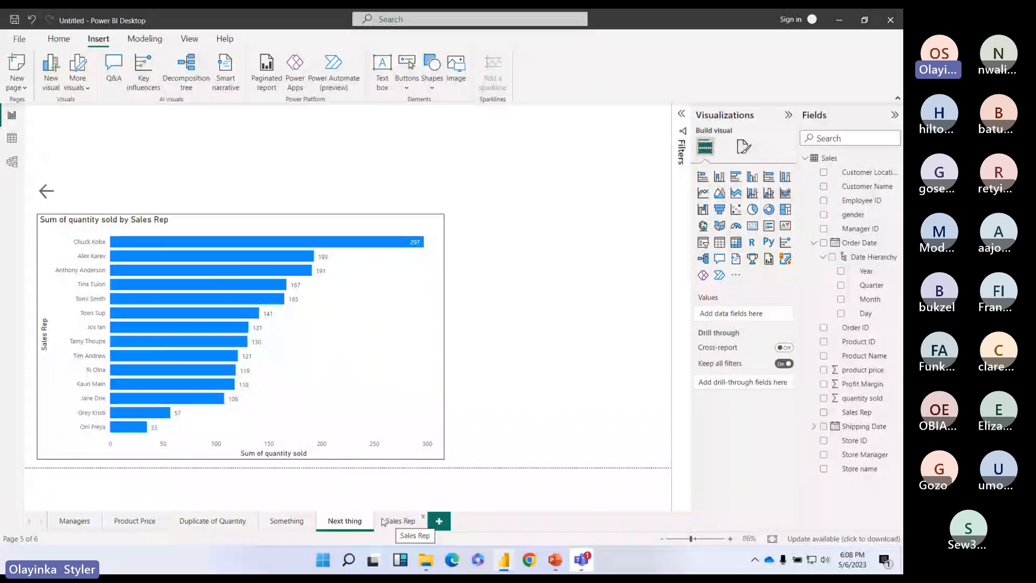
# Step: Confirm Back from Sales Rep returns to Managers, then to Product Price, whichever was viewed before
pyautogui.click(75, 521)
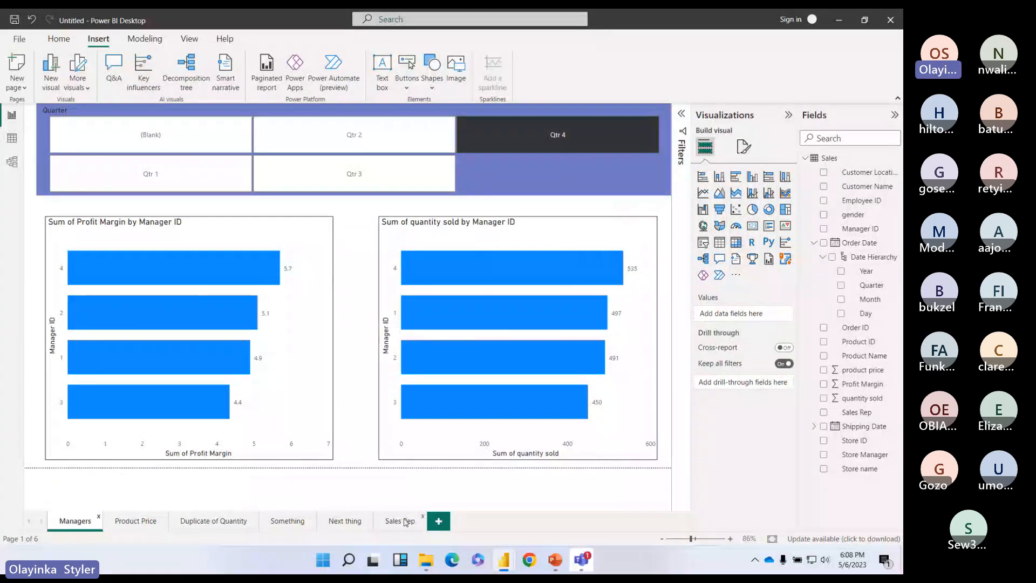
pyautogui.click(404, 522)
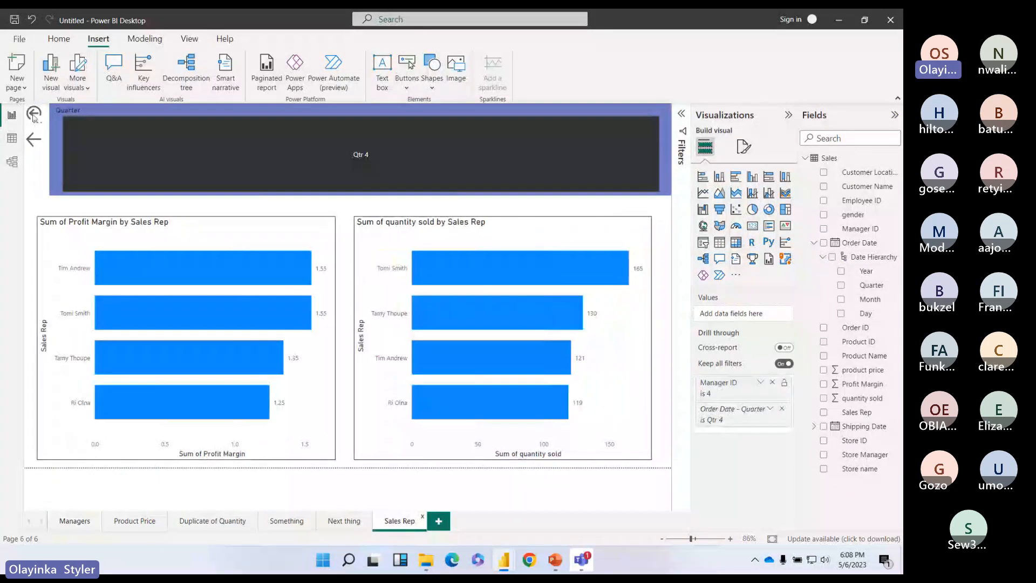
pyautogui.click(34, 115)
pyautogui.click(31, 163)
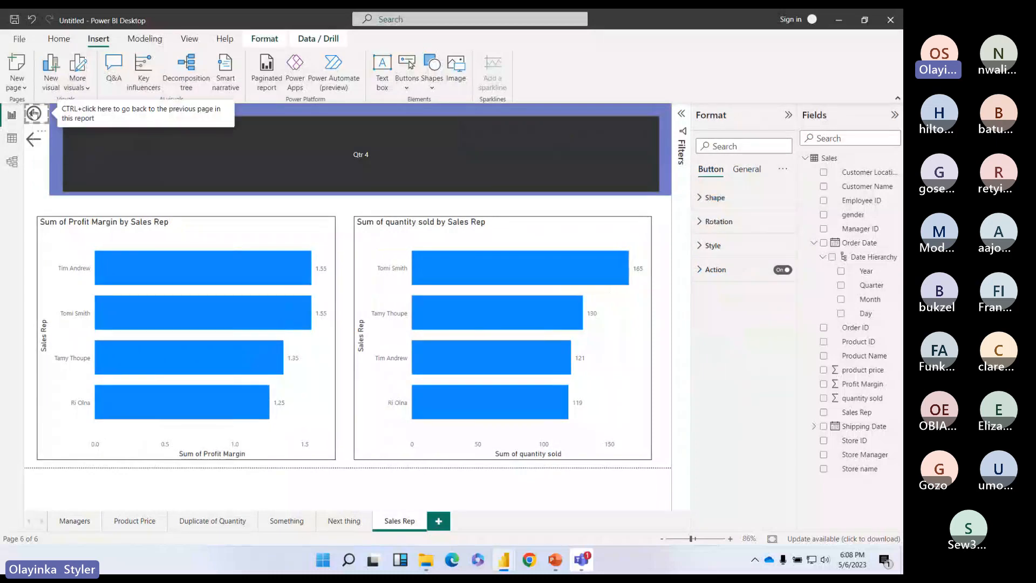
pyautogui.keyDown('ctrl'); pyautogui.click(34, 113); pyautogui.keyUp('ctrl')
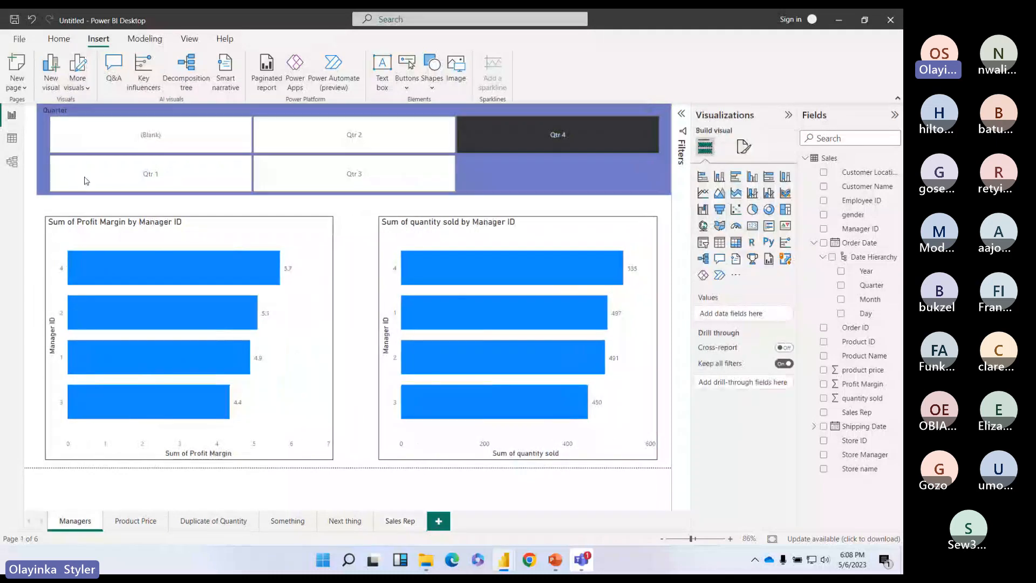
pyautogui.click(134, 521)
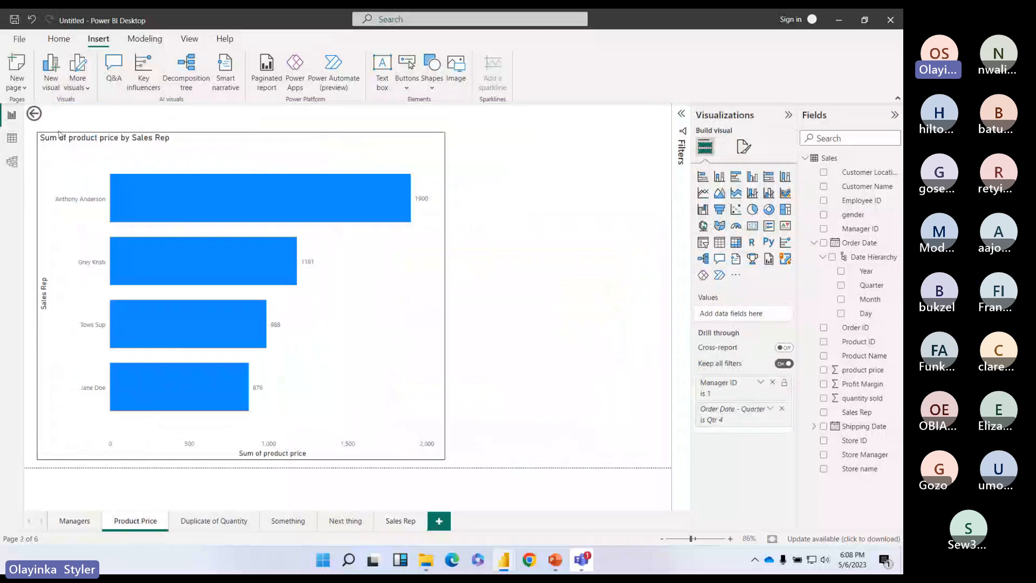
pyautogui.click(400, 522)
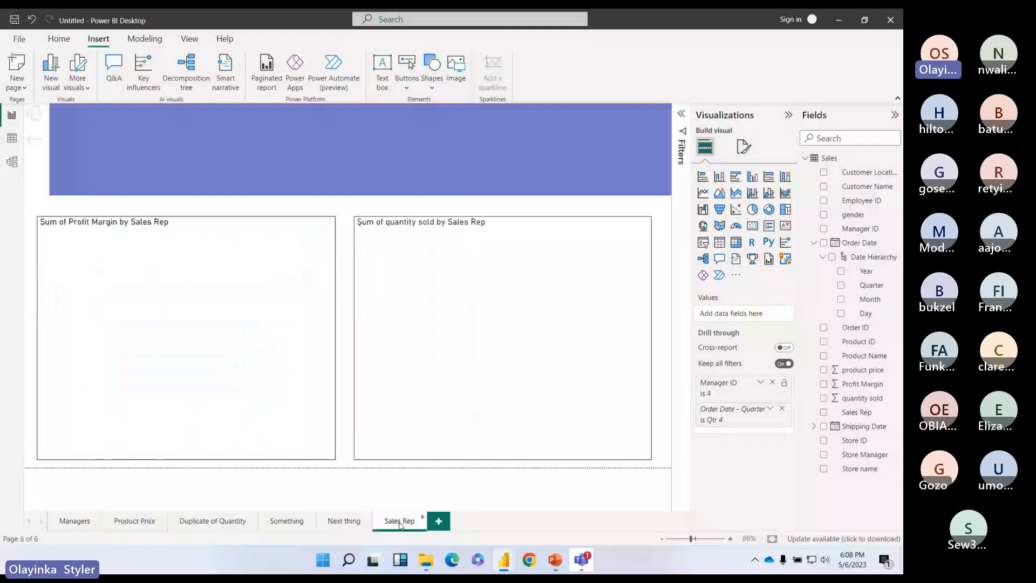
pyautogui.keyDown('ctrl'); pyautogui.click(35, 116); pyautogui.keyUp('ctrl')
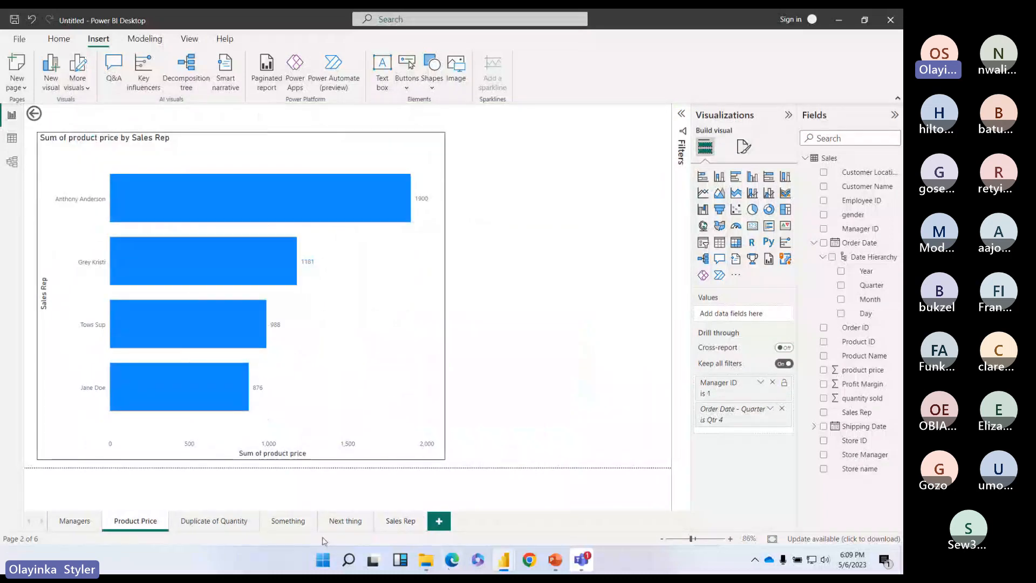
# Step: Confirm Back from Sales Rep returns to the Something page, then finish on Sales Rep
pyautogui.click(279, 528)
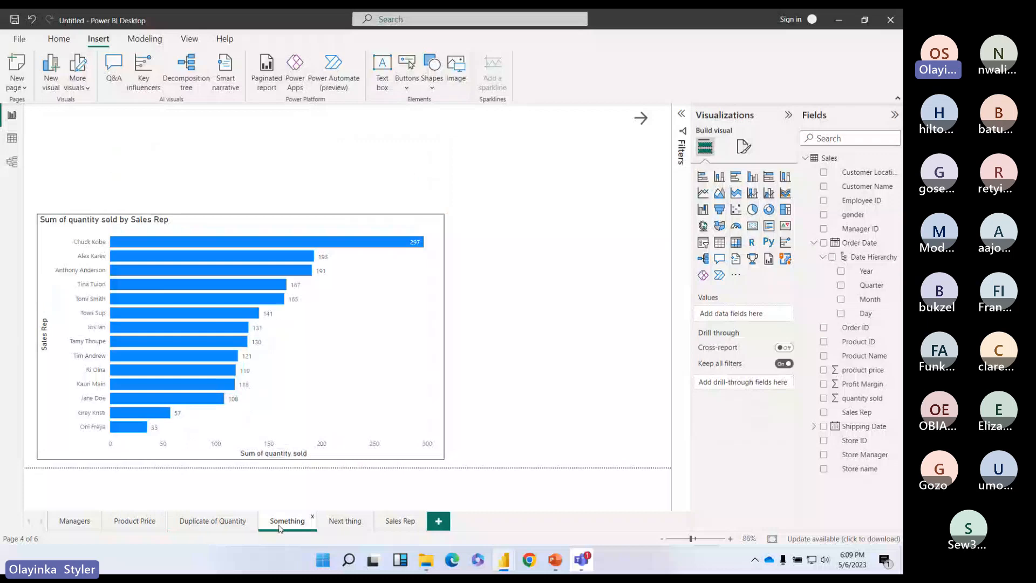
pyautogui.click(408, 525)
pyautogui.click(35, 115)
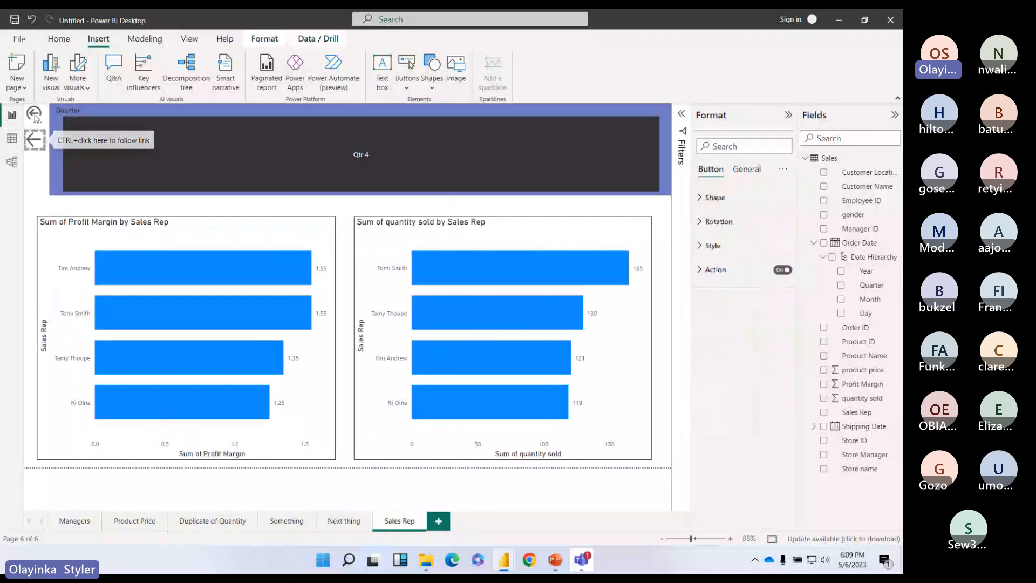
pyautogui.click(34, 115)
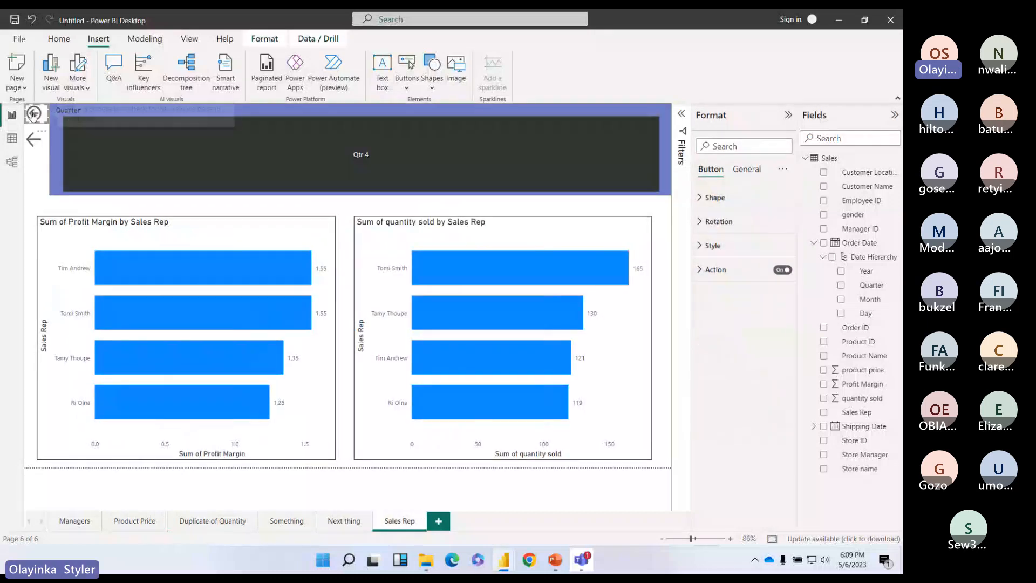
pyautogui.keyDown('ctrl'); pyautogui.click(33, 115); pyautogui.keyUp('ctrl')
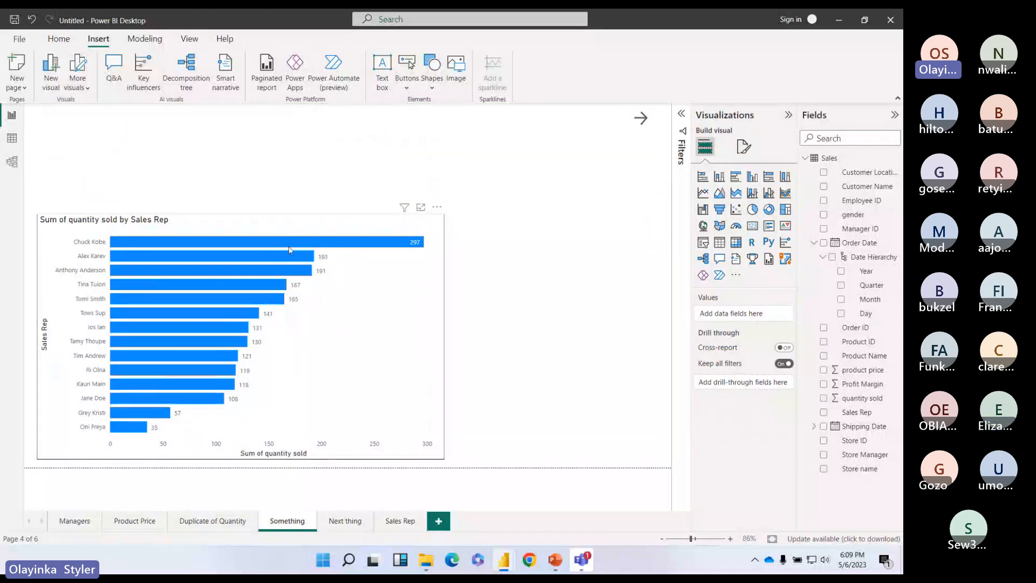
pyautogui.click(402, 522)
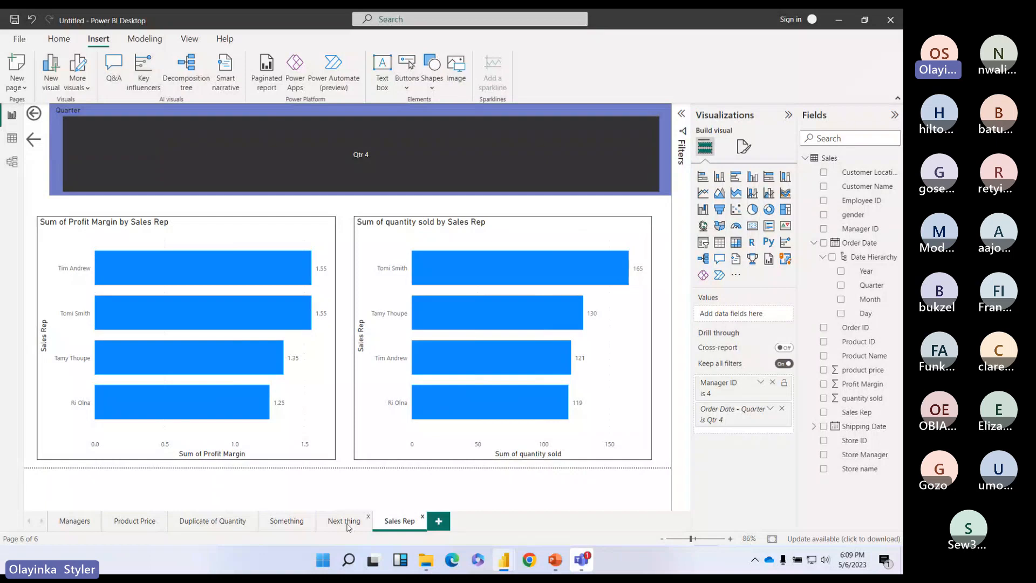
# Step: Verify the arrow button uses Page navigation and the back button uses the Back action type
pyautogui.click(34, 139)
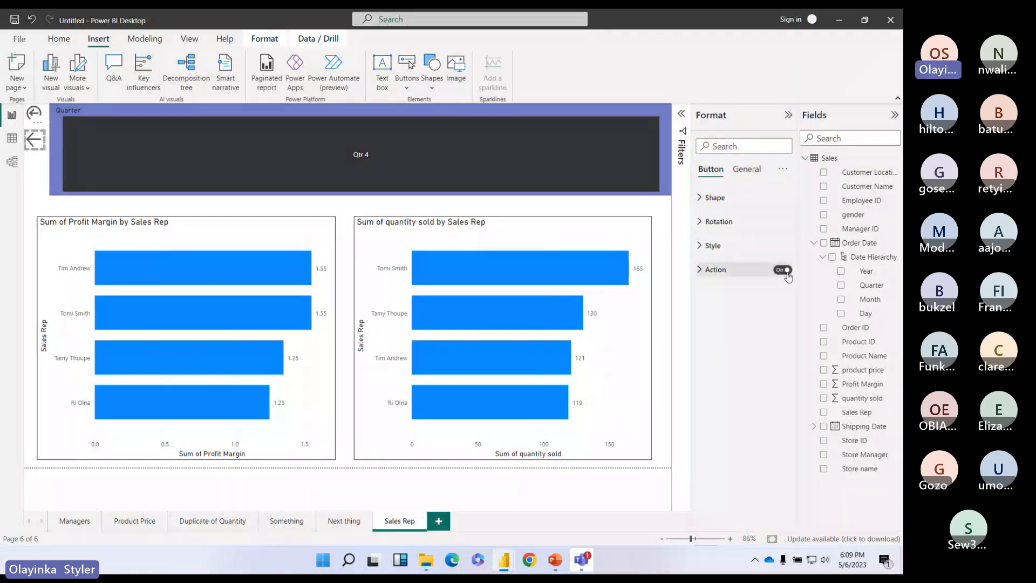
pyautogui.click(699, 270)
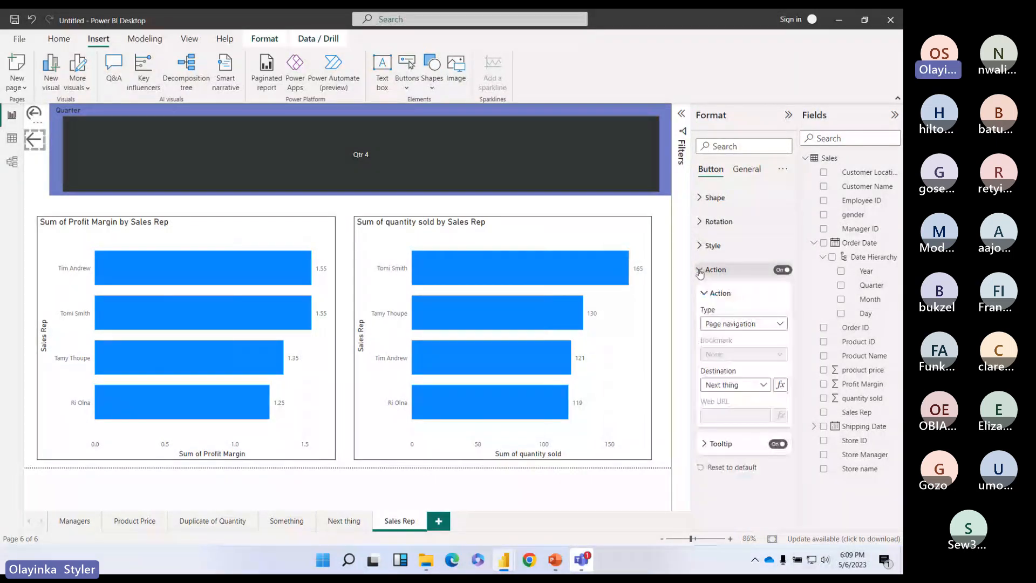
pyautogui.click(773, 327)
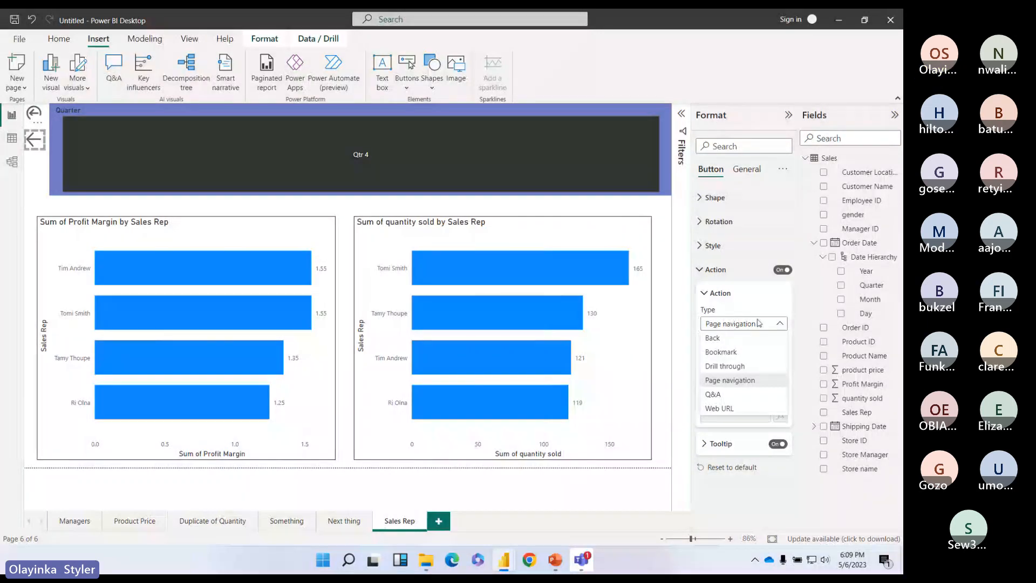
pyautogui.click(730, 380)
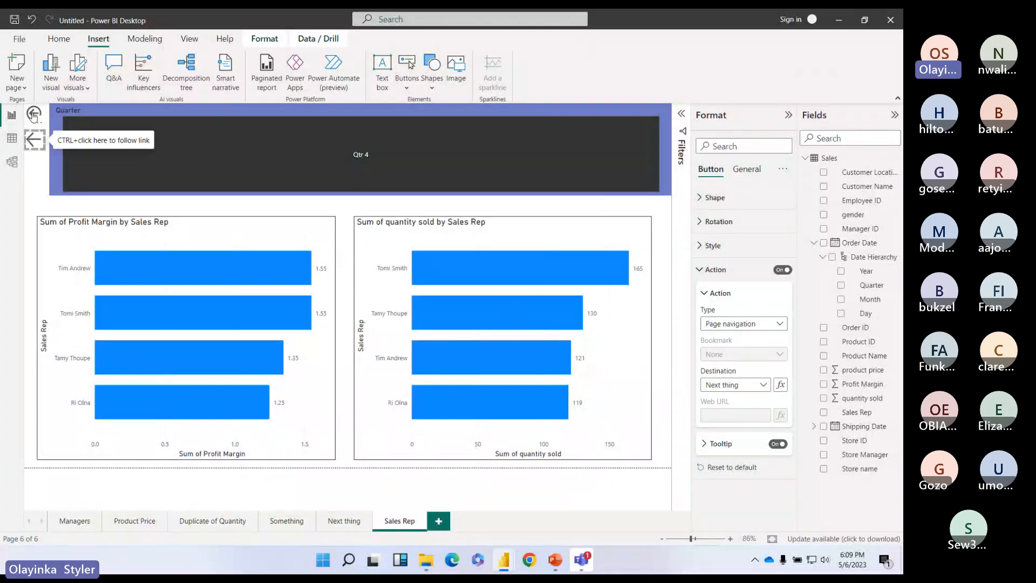
pyautogui.click(34, 114)
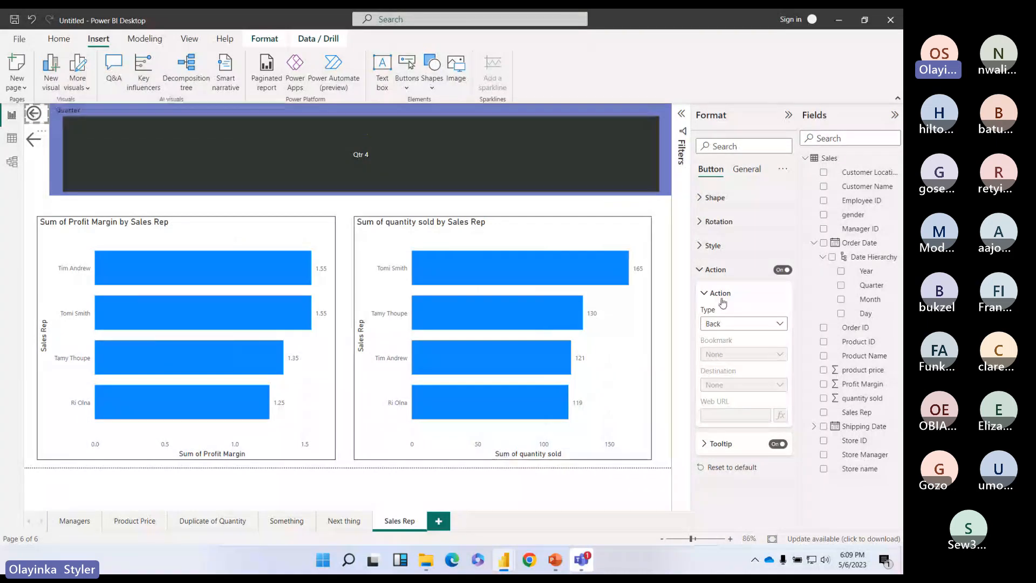
pyautogui.click(714, 324)
pyautogui.click(802, 257)
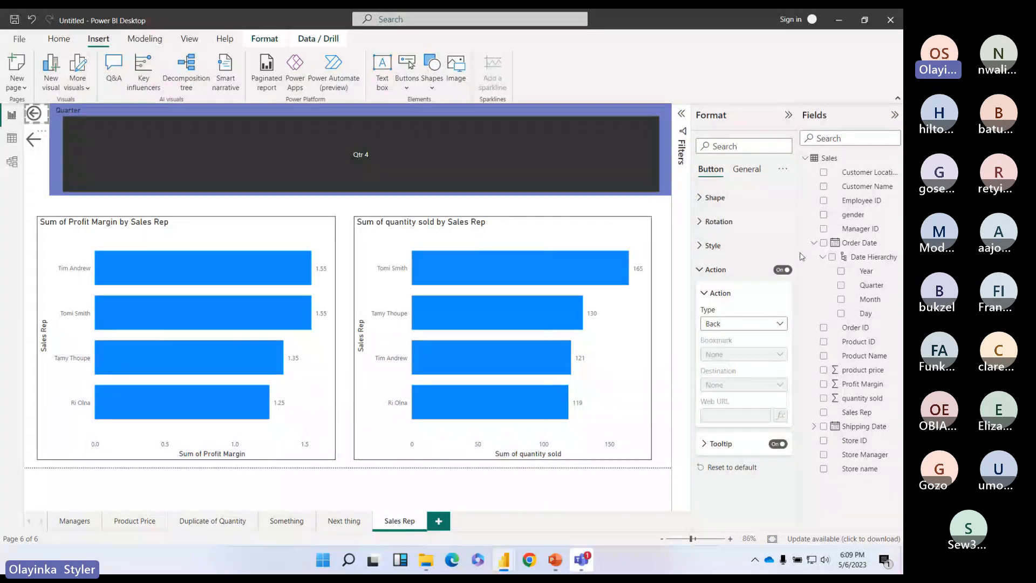
pyautogui.click(714, 270)
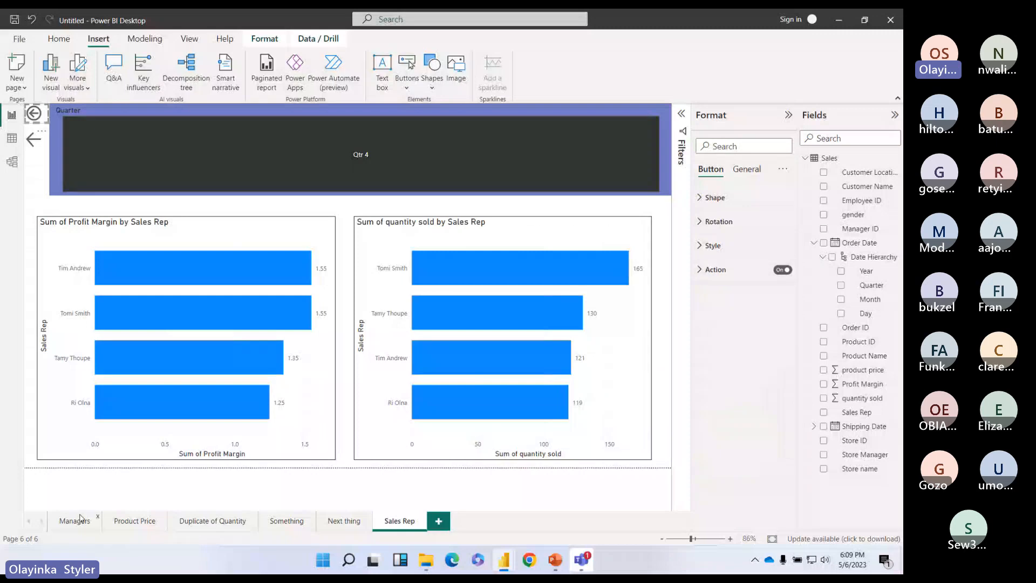
# Step: Drill through manager 4's Managers bar to Sales Rep, go back, then drill through manager 2
pyautogui.click(81, 519)
pyautogui.rightClick(229, 282)
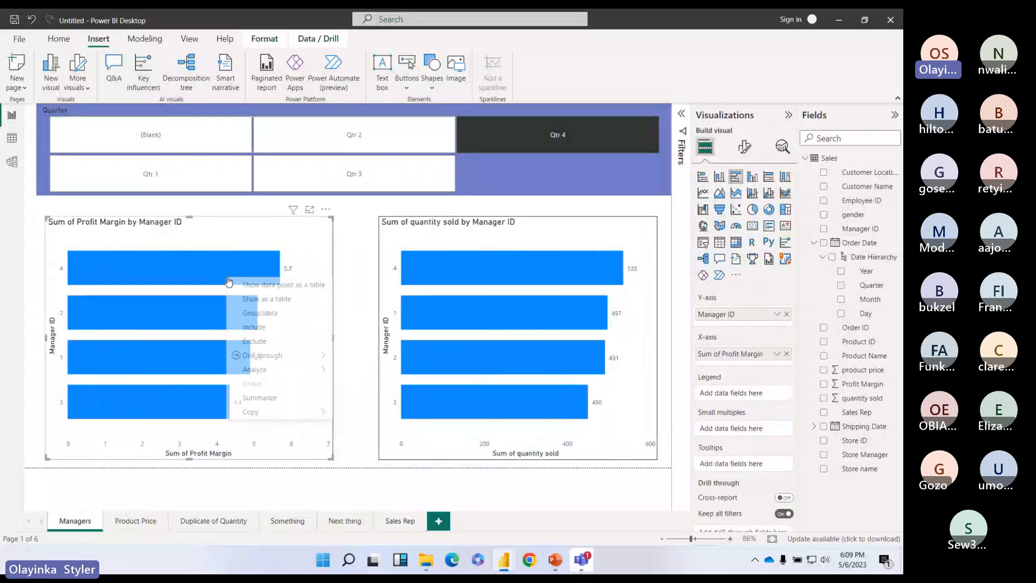
pyautogui.moveTo(319, 355)
pyautogui.click(356, 355)
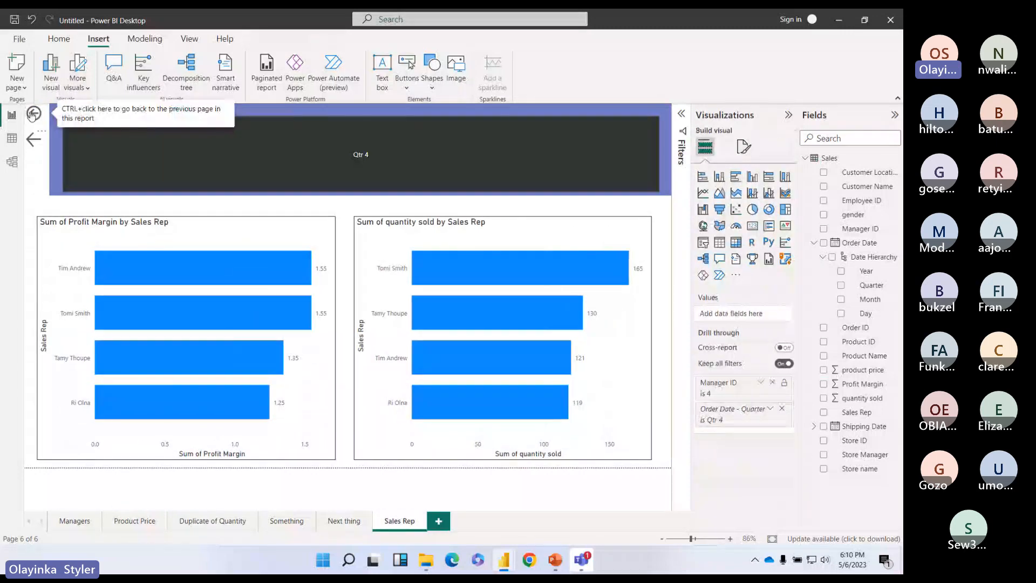
pyautogui.keyDown('ctrl'); pyautogui.click(34, 114); pyautogui.keyUp('ctrl')
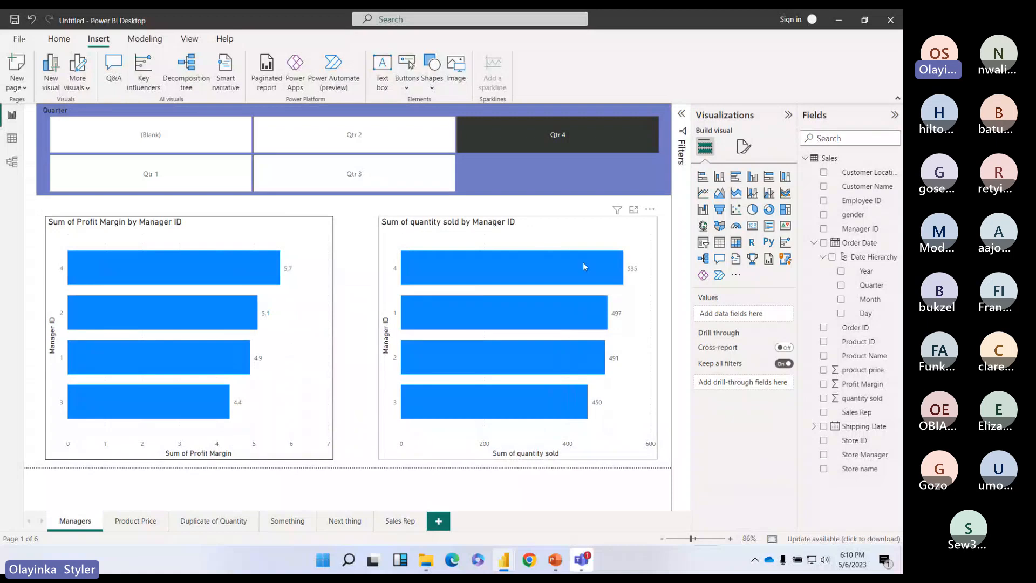
pyautogui.rightClick(191, 319)
pyautogui.moveTo(259, 401)
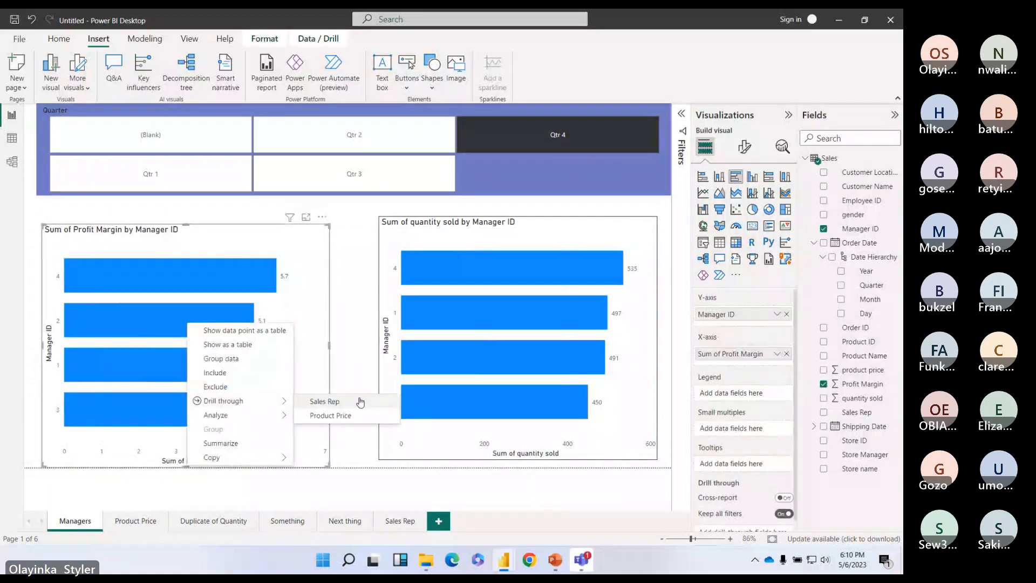
pyautogui.click(361, 401)
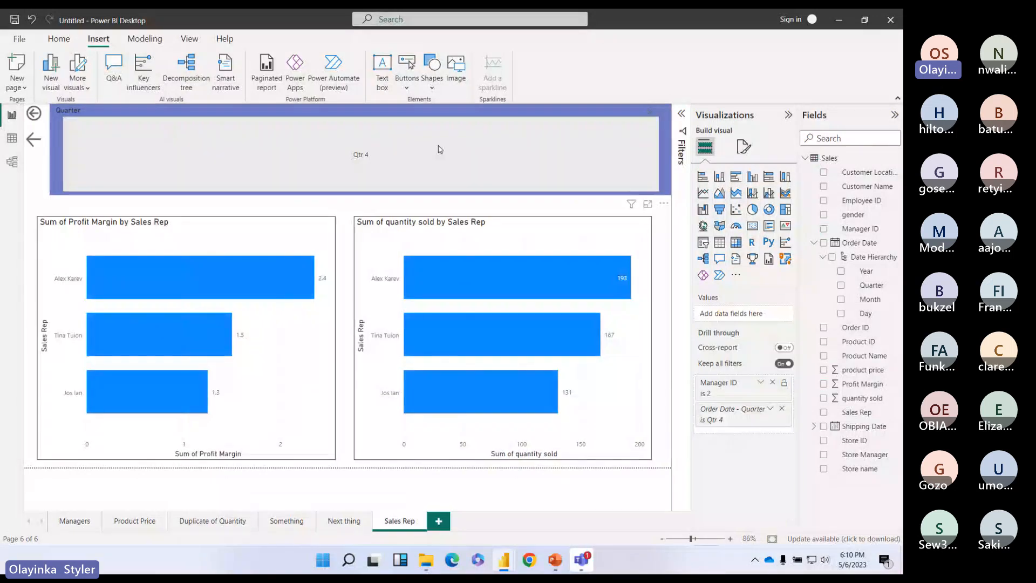
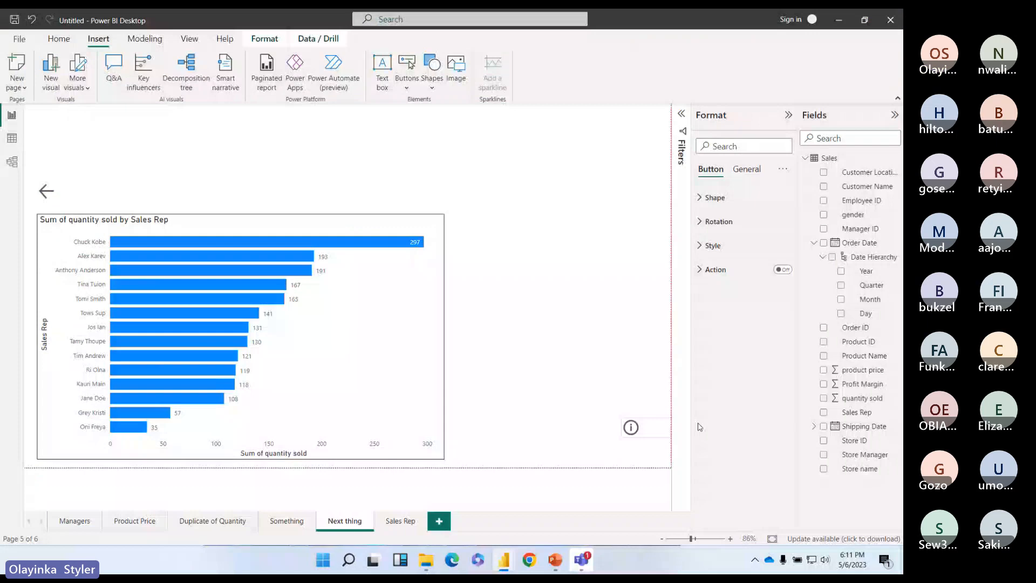
# Step: Turn on the info button's action, review the action types, and narrow the button slightly
pyautogui.click(783, 269)
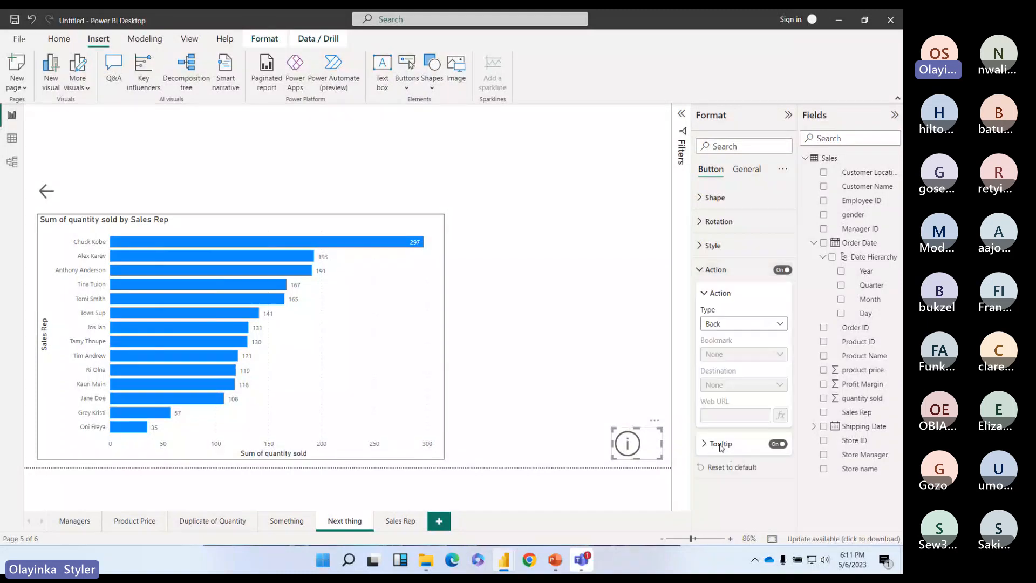
pyautogui.click(775, 325)
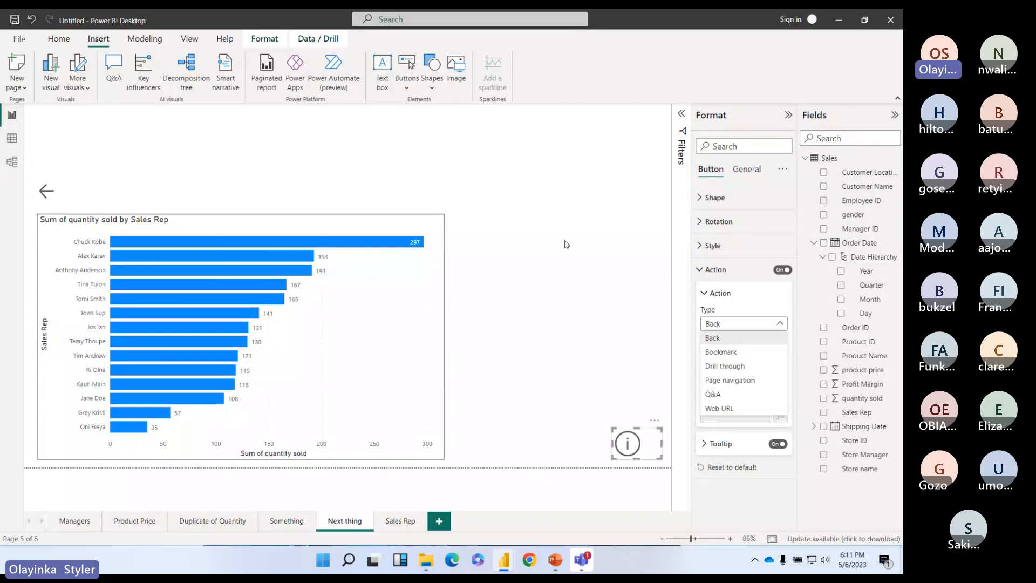
pyautogui.click(612, 444)
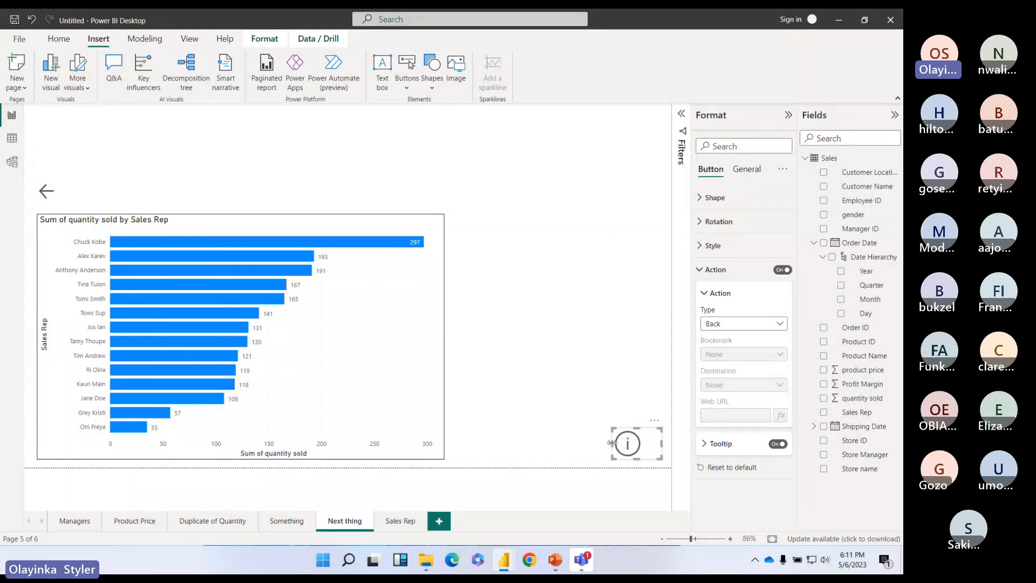
pyautogui.moveTo(611, 443); pyautogui.dragTo(625, 444)
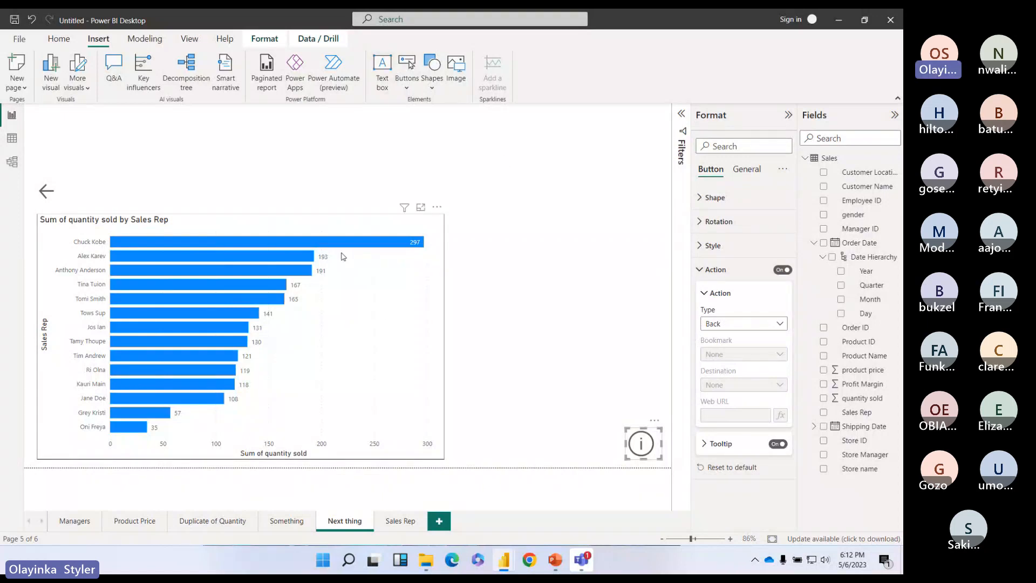
pyautogui.click(775, 326)
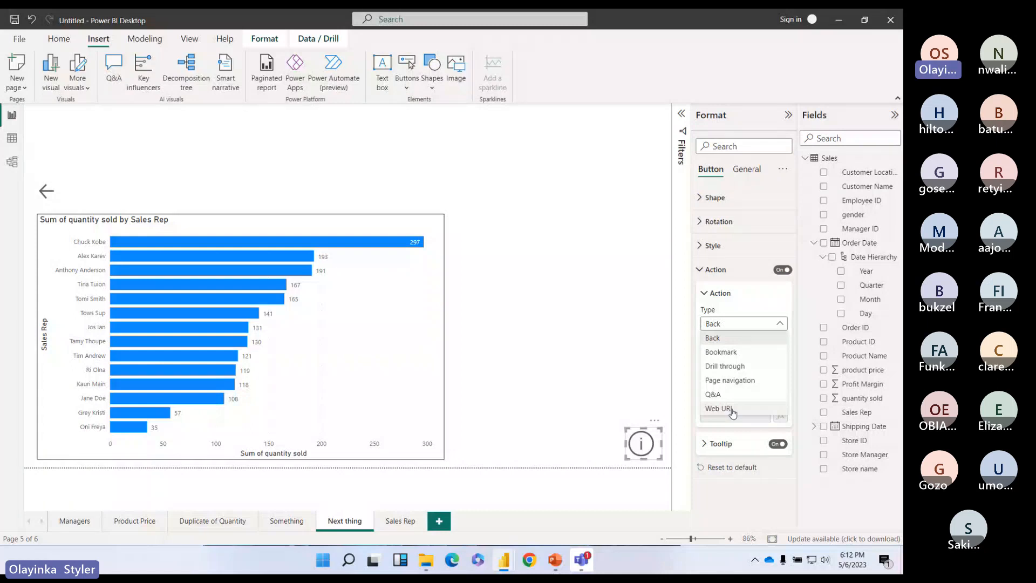
pyautogui.click(733, 412)
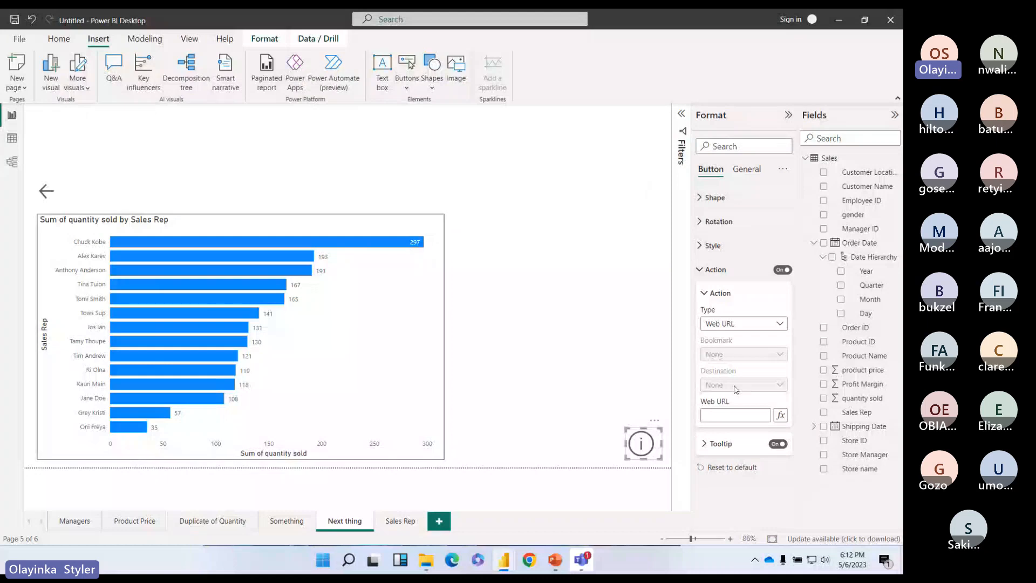
pyautogui.click(740, 415)
pyautogui.write('www.google')
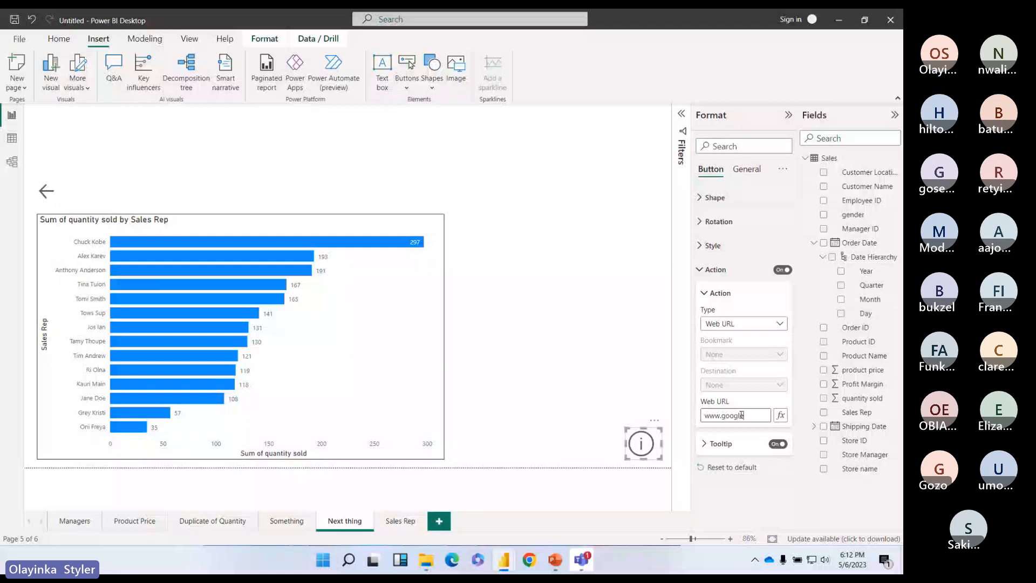
pyautogui.click(648, 451)
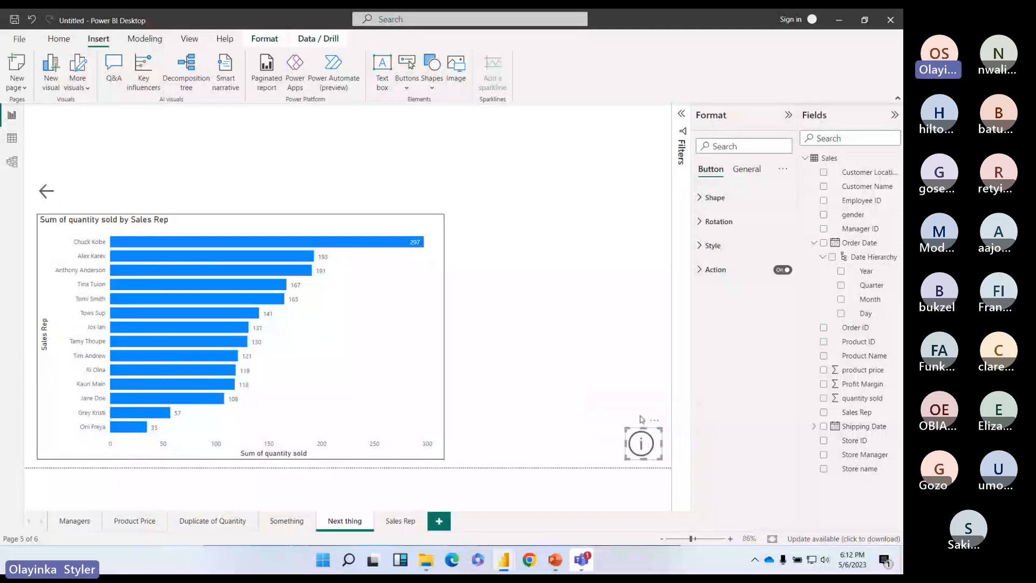
pyautogui.click(641, 419)
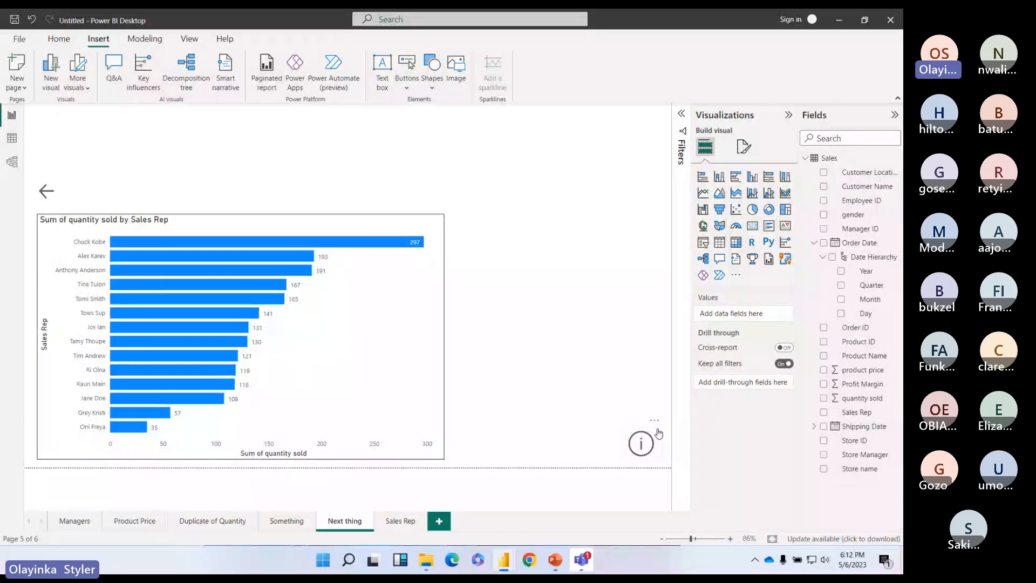
pyautogui.click(654, 437)
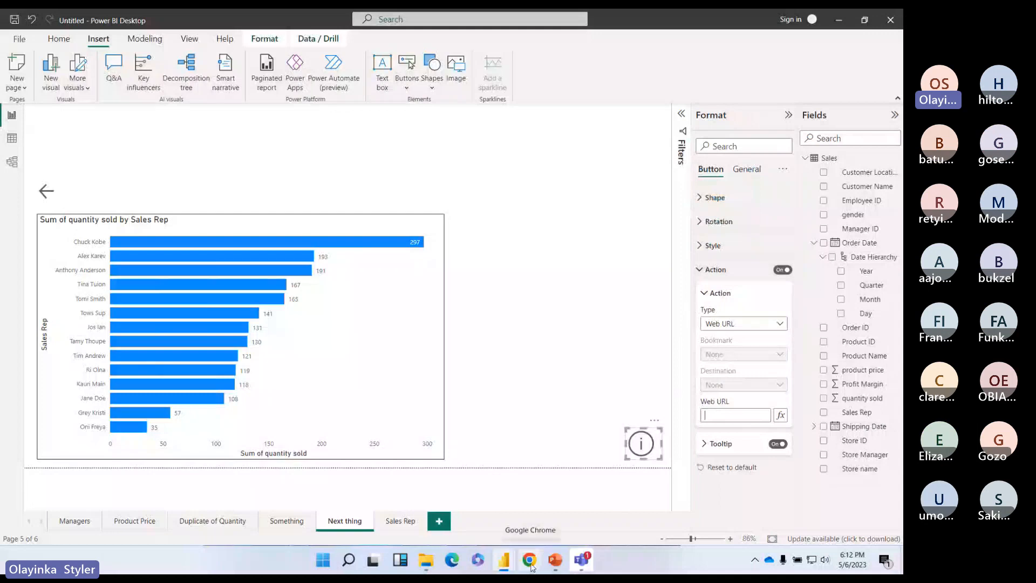
# Step: Open Chrome with a profile and go to the Wikipedia home page
pyautogui.click(530, 561)
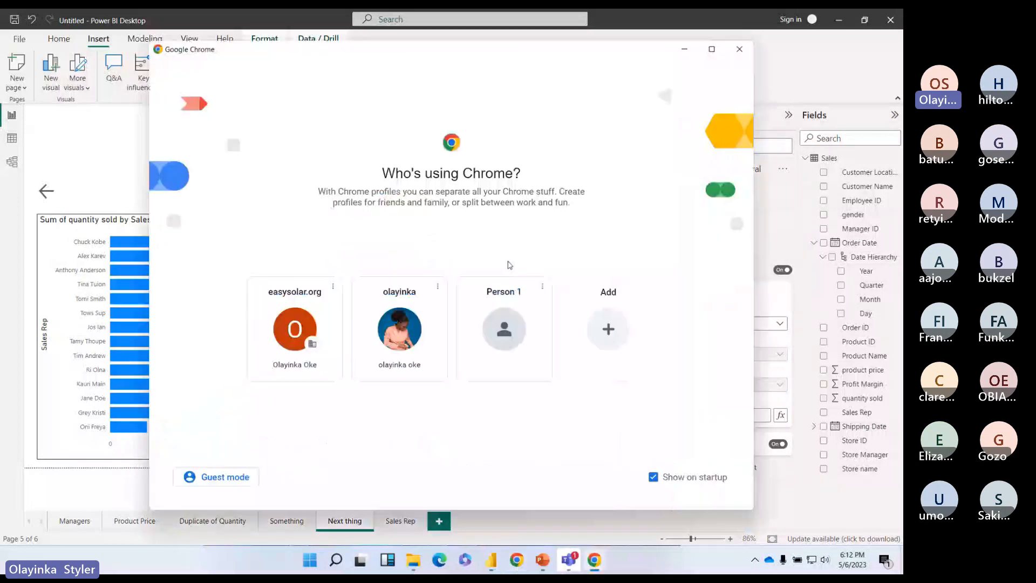
pyautogui.click(502, 336)
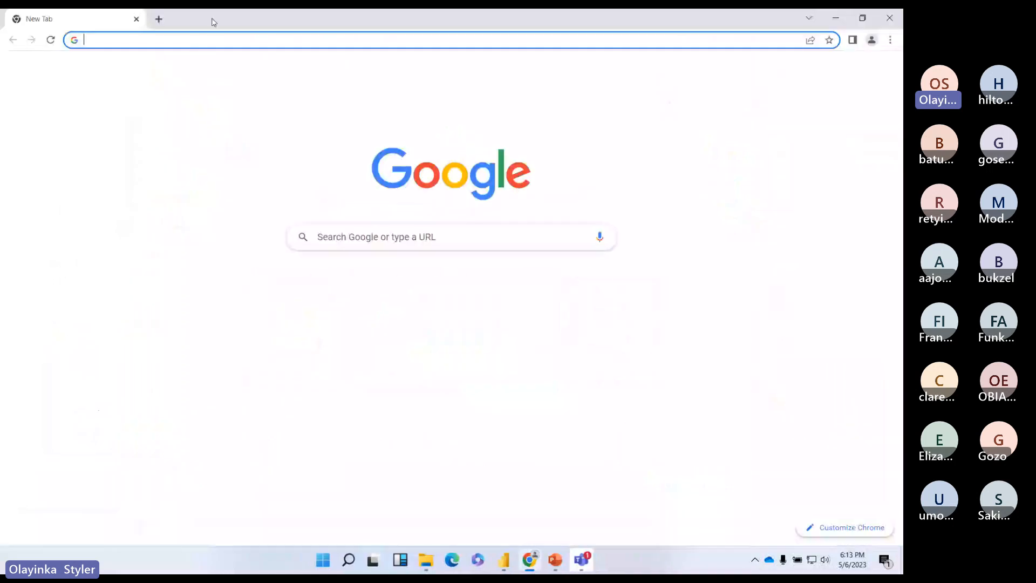
pyautogui.click(192, 40)
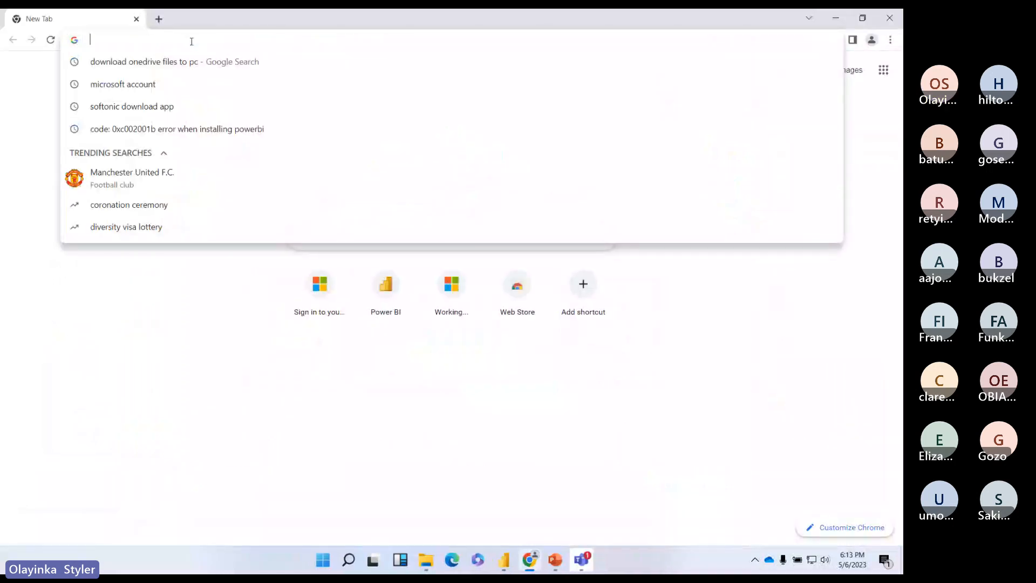
pyautogui.write('wiki')
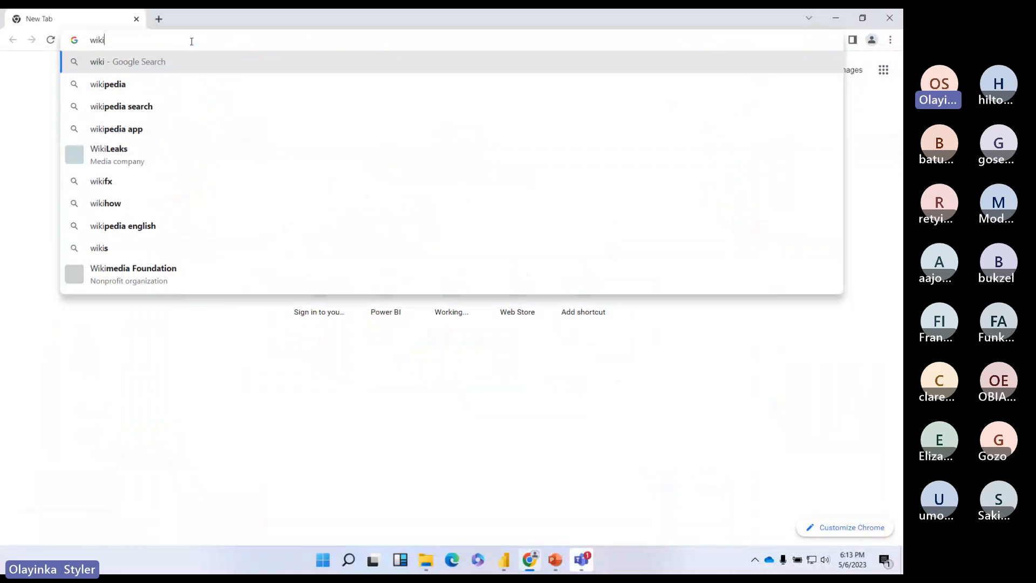
pyautogui.click(115, 85)
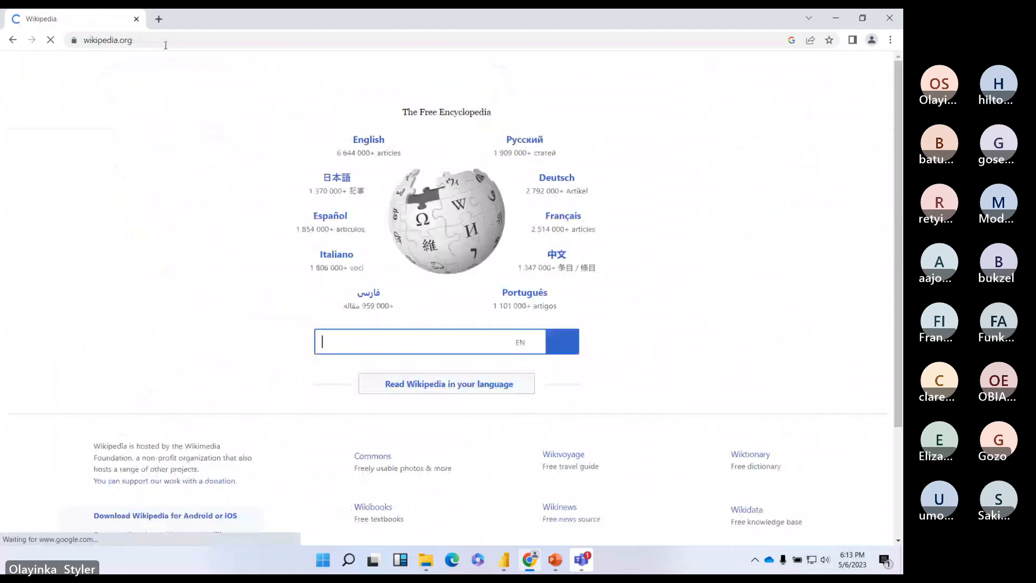
# Step: Paste the copied Wikipedia address into the info button's Web URL field
pyautogui.click(171, 41)
pyautogui.hotkey('ctrl', 'c')
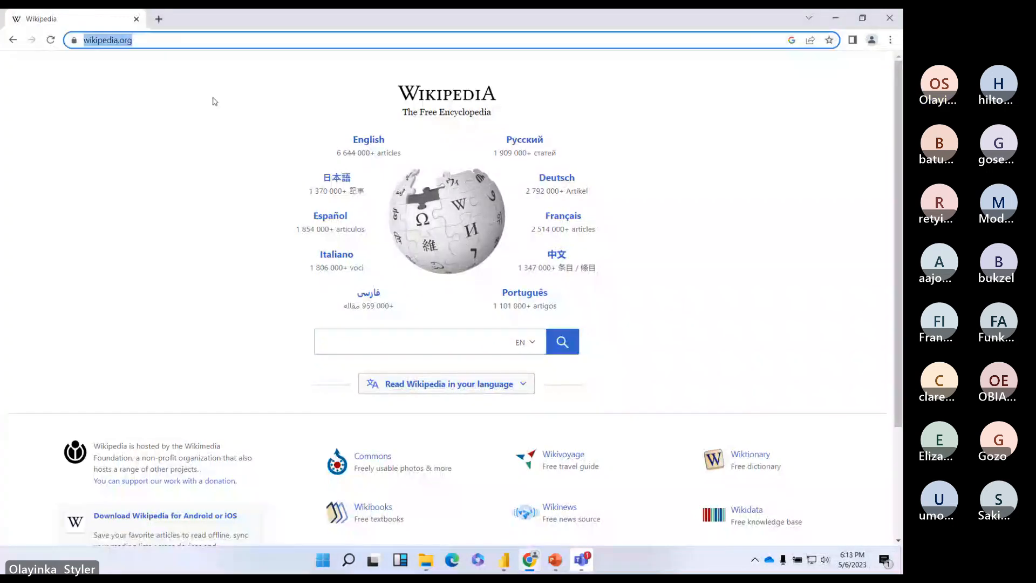
pyautogui.hotkey('alt', 'Tab')
pyautogui.click(710, 418)
pyautogui.hotkey('ctrl', 'v')
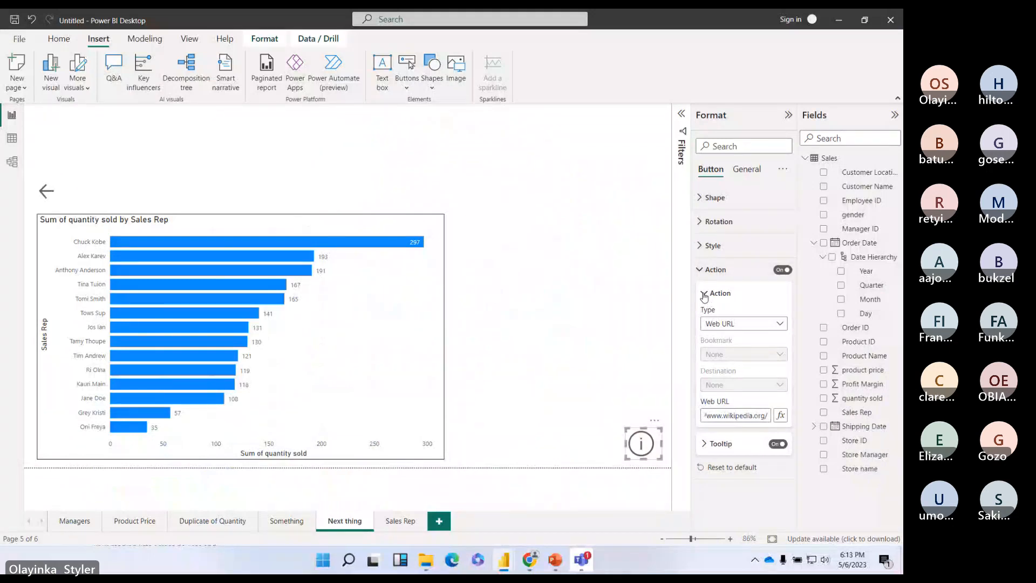
# Step: Collapse the Action settings, Ctrl+click the info button to open Wikipedia, then return to Power BI
pyautogui.click(704, 296)
pyautogui.click(700, 271)
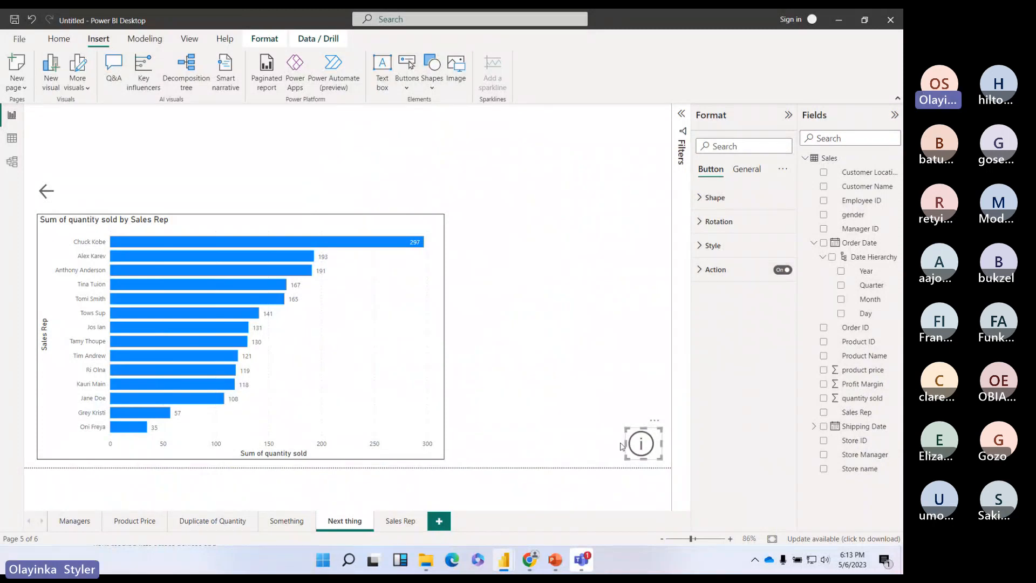
pyautogui.keyDown('ctrl'); pyautogui.click(637, 447); pyautogui.keyUp('ctrl')
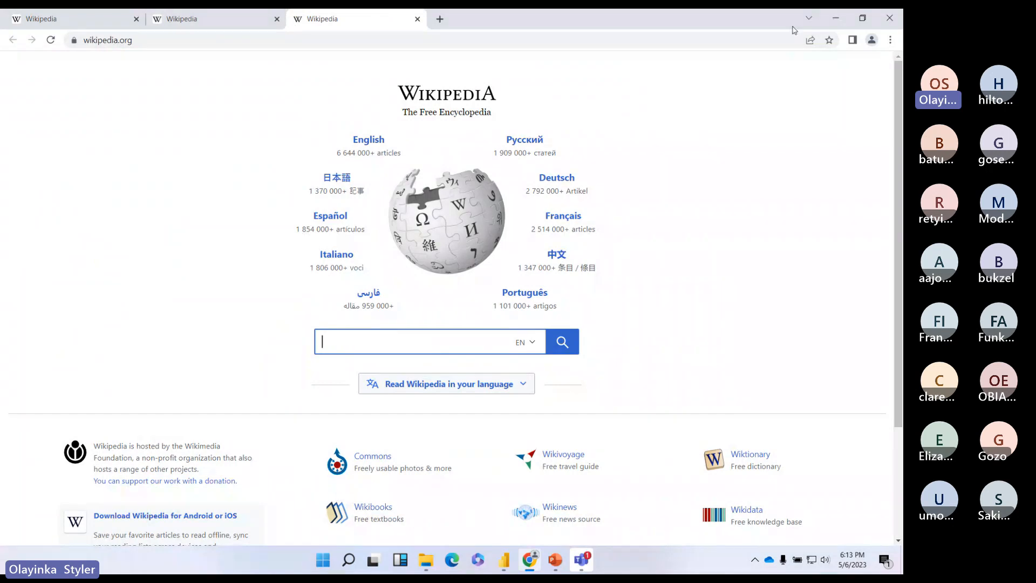
pyautogui.click(503, 565)
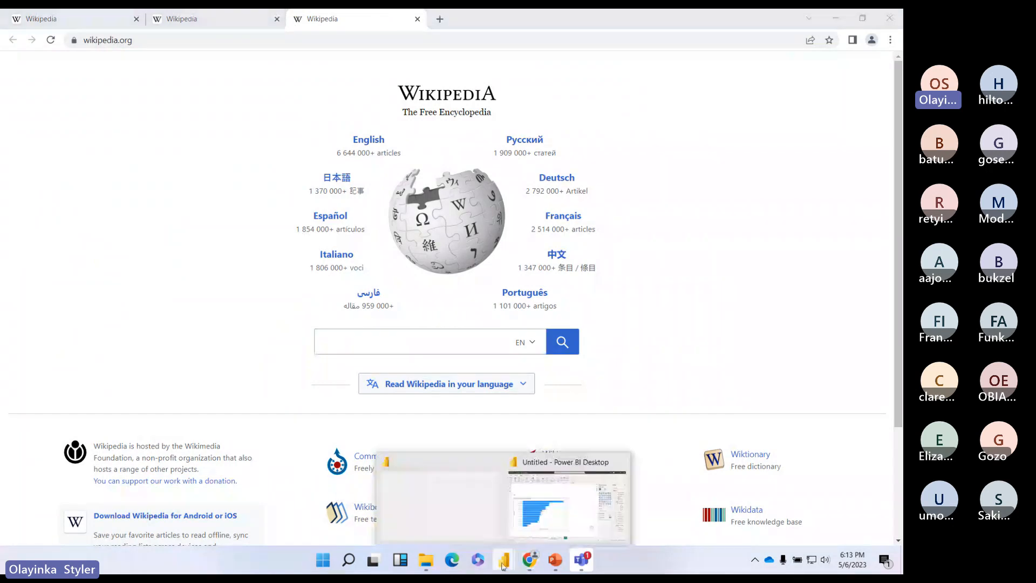
pyautogui.click(566, 502)
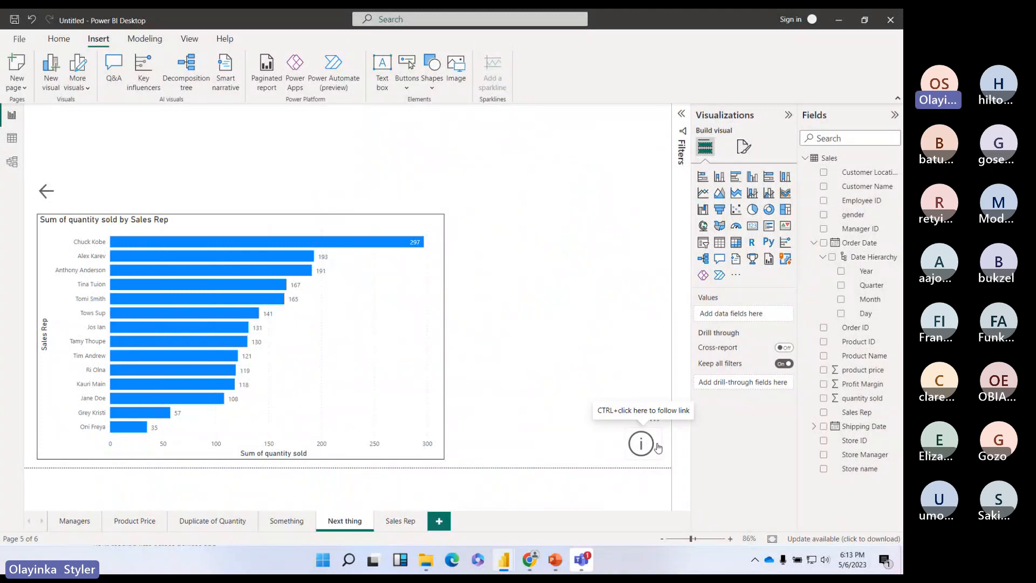
# Step: Enter 'Website for further details' as the info button's tooltip text
pyautogui.click(659, 447)
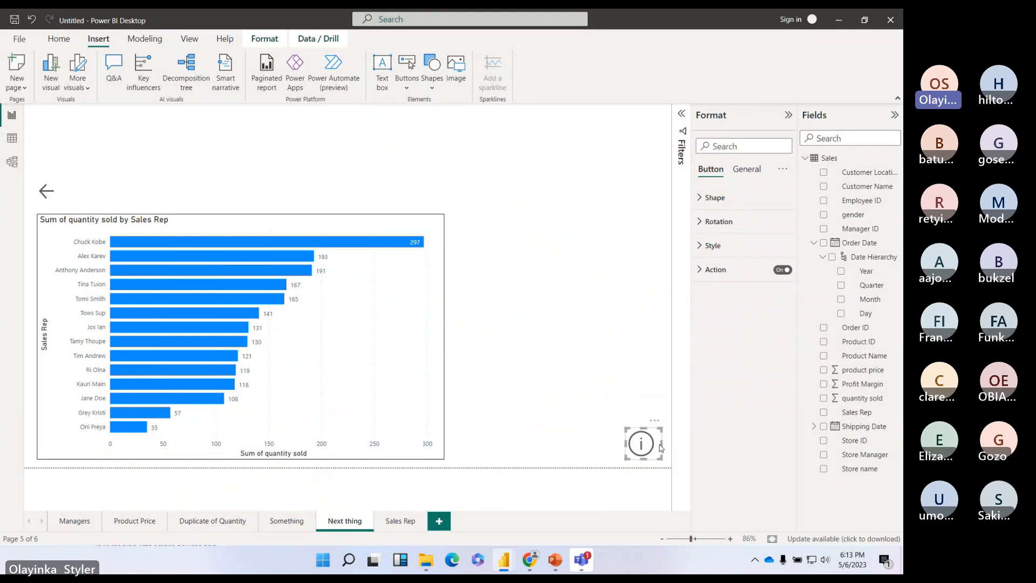
pyautogui.click(656, 423)
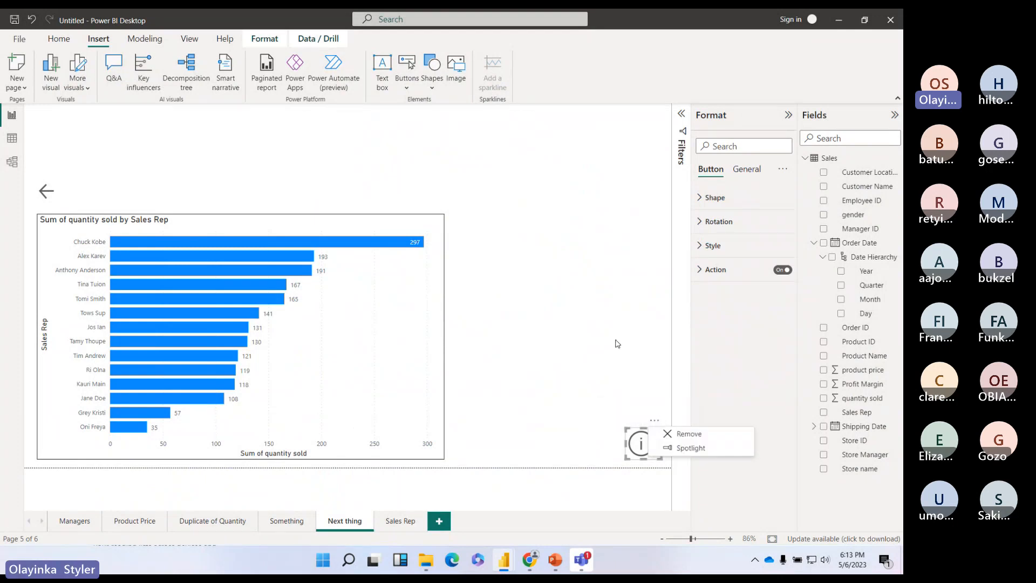
pyautogui.click(715, 269)
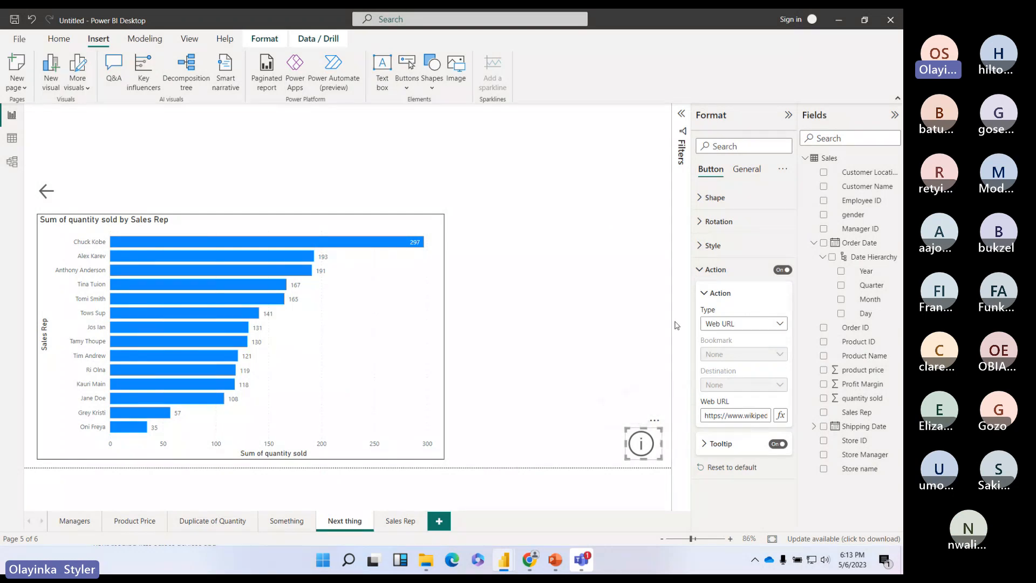
pyautogui.click(703, 444)
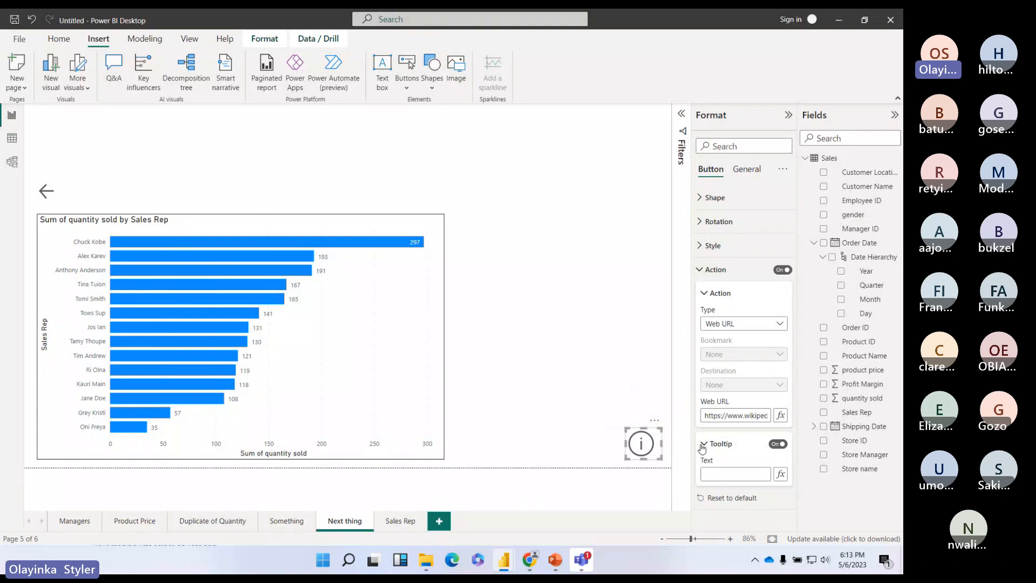
pyautogui.click(702, 445)
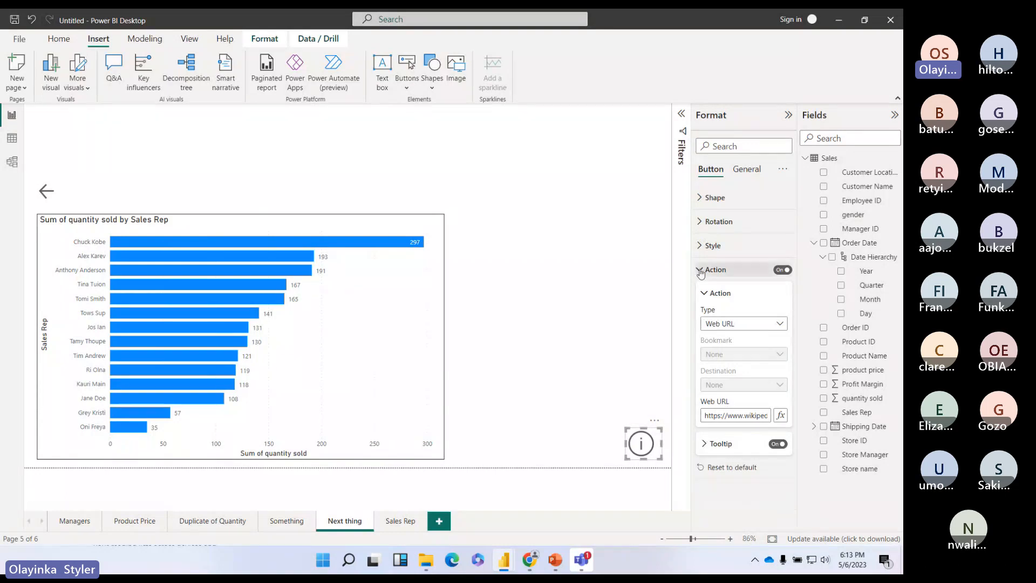
pyautogui.click(709, 448)
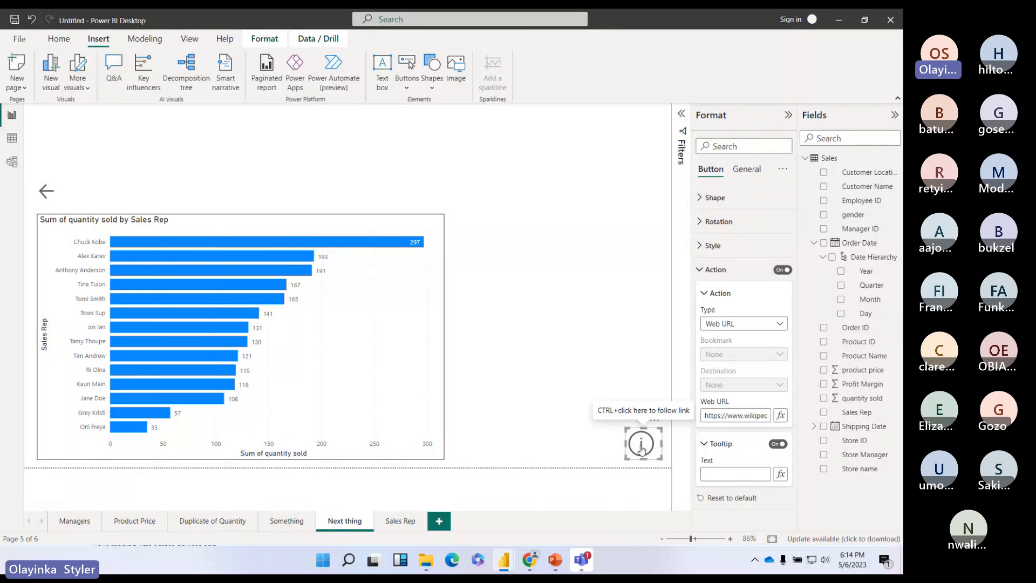
pyautogui.click(720, 474)
pyautogui.write('W')
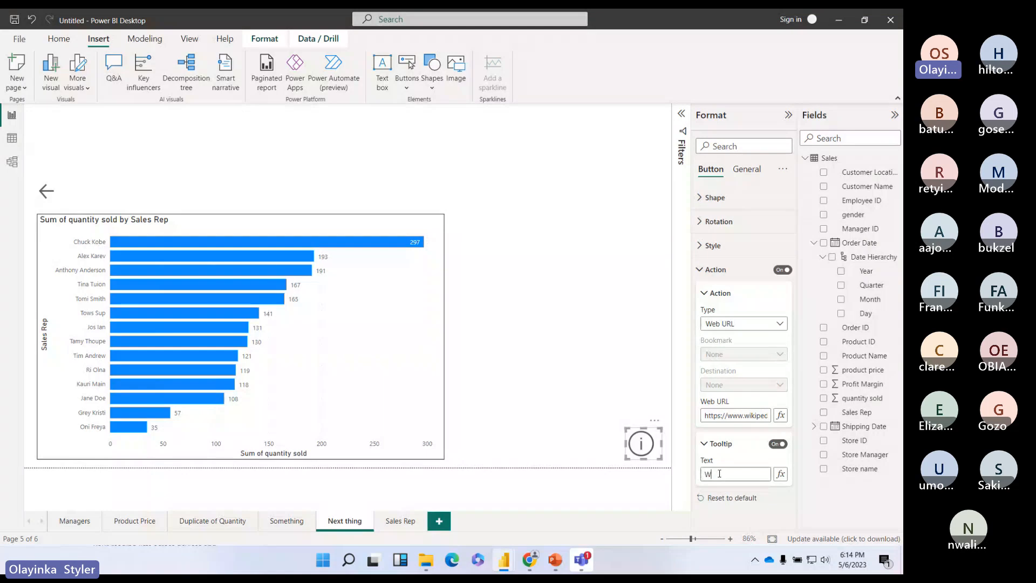
pyautogui.write('eb')
pyautogui.write('site for further')
pyautogui.write(' details')
pyautogui.click(663, 406)
# Step: Switch the info button's Tooltip toggle on so the text appears on hover
pyautogui.moveTo(636, 448)
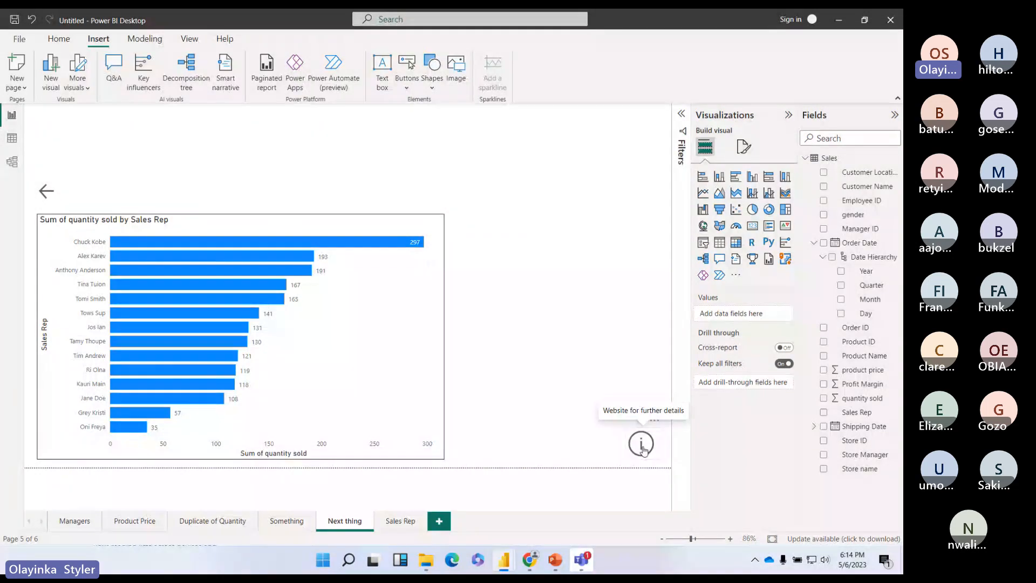
pyautogui.click(632, 435)
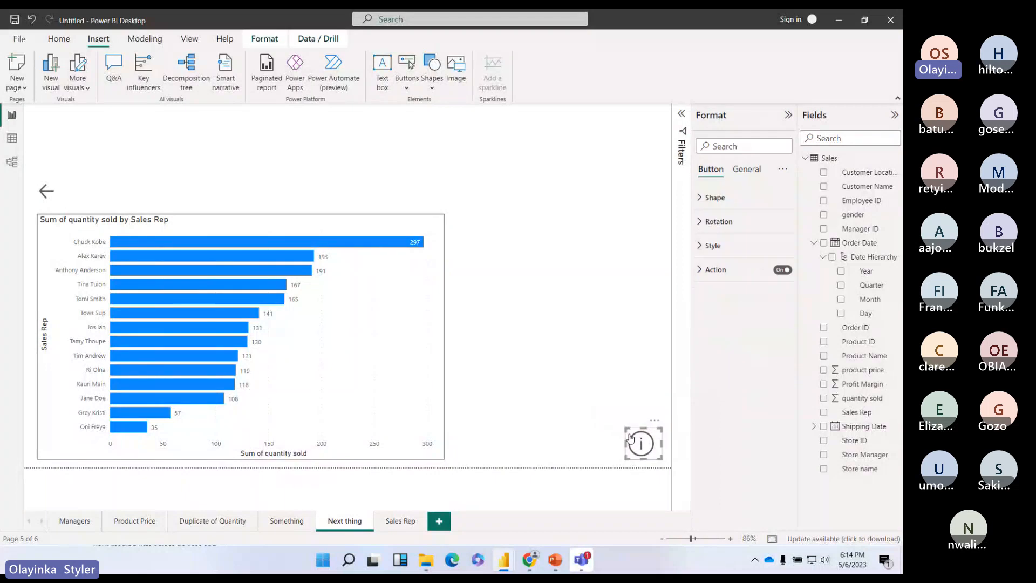
pyautogui.click(699, 270)
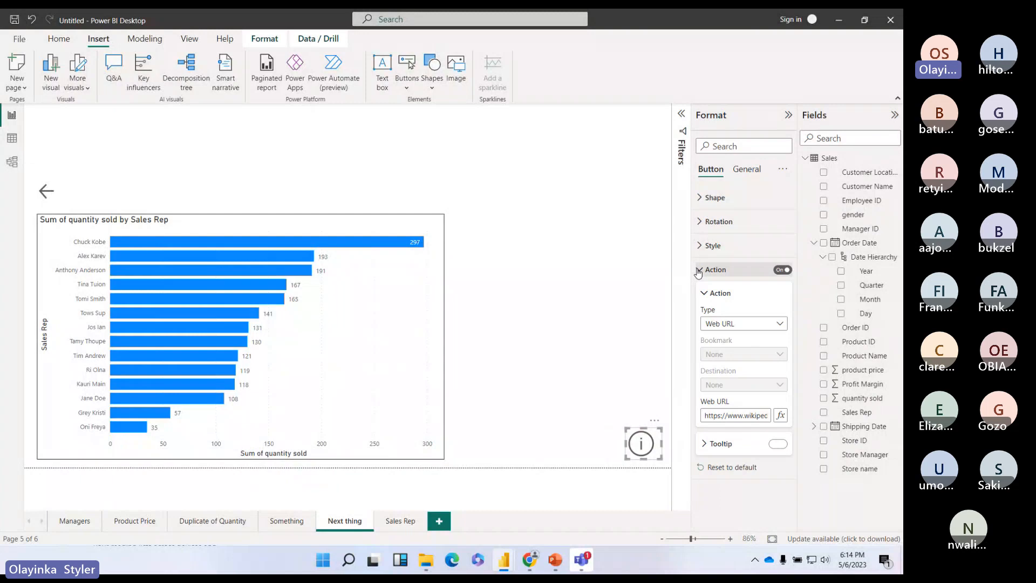
pyautogui.click(778, 443)
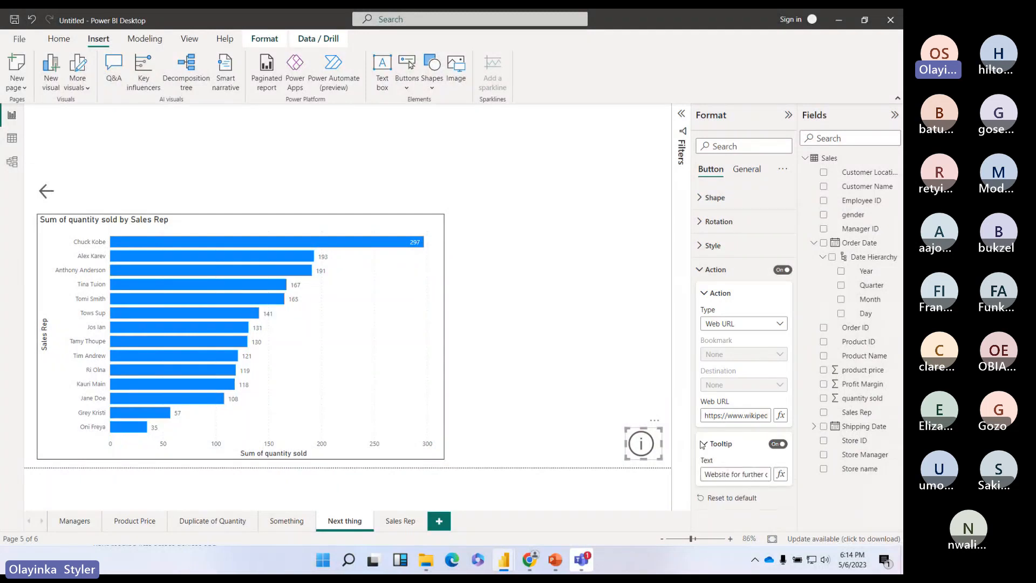
pyautogui.moveTo(647, 449)
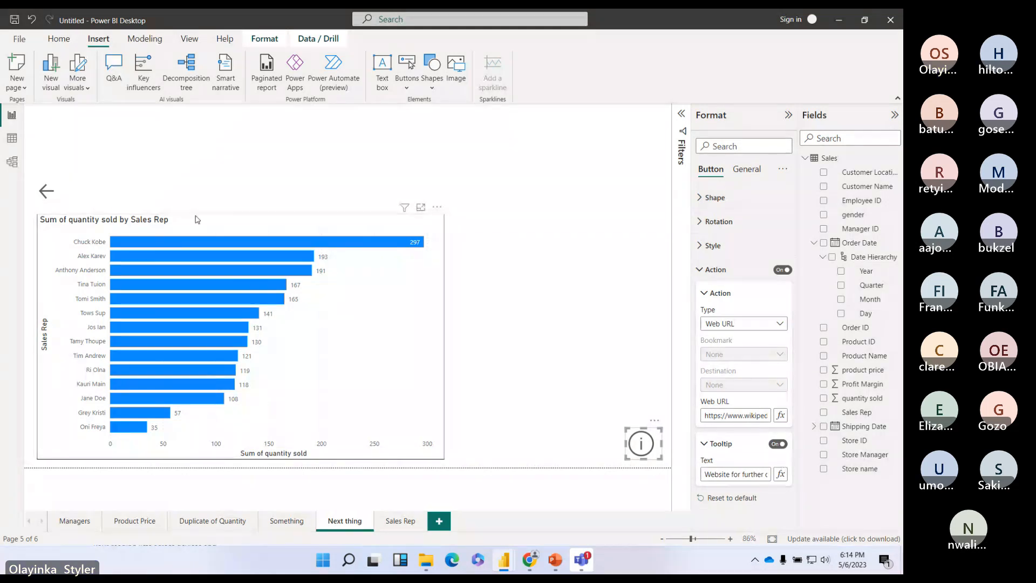
# Step: On the Sales Rep page, type 'Go back to managers' into the back button's Action > Tooltip text
pyautogui.click(59, 197)
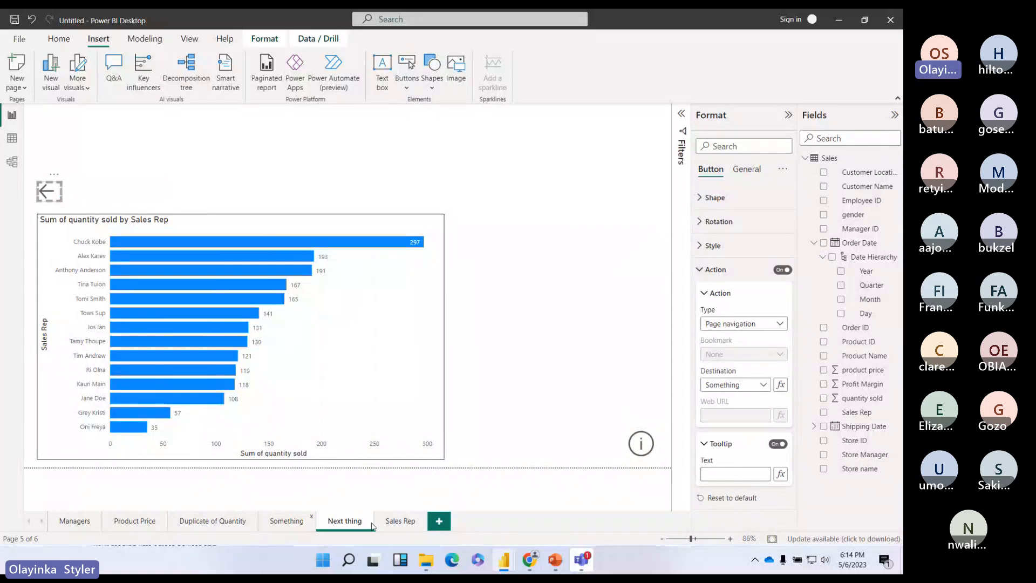
pyautogui.click(400, 521)
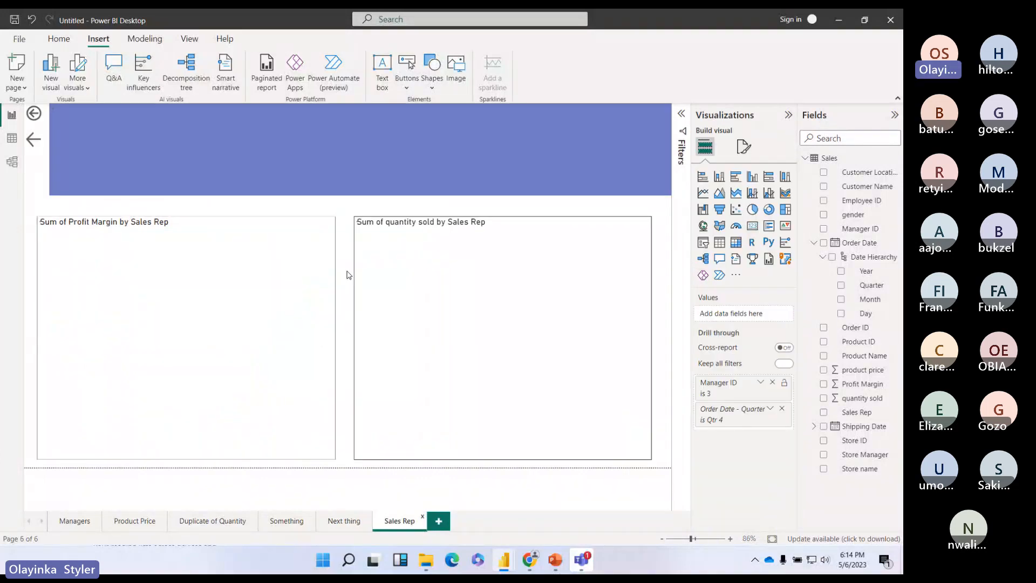
pyautogui.click(34, 113)
pyautogui.click(717, 270)
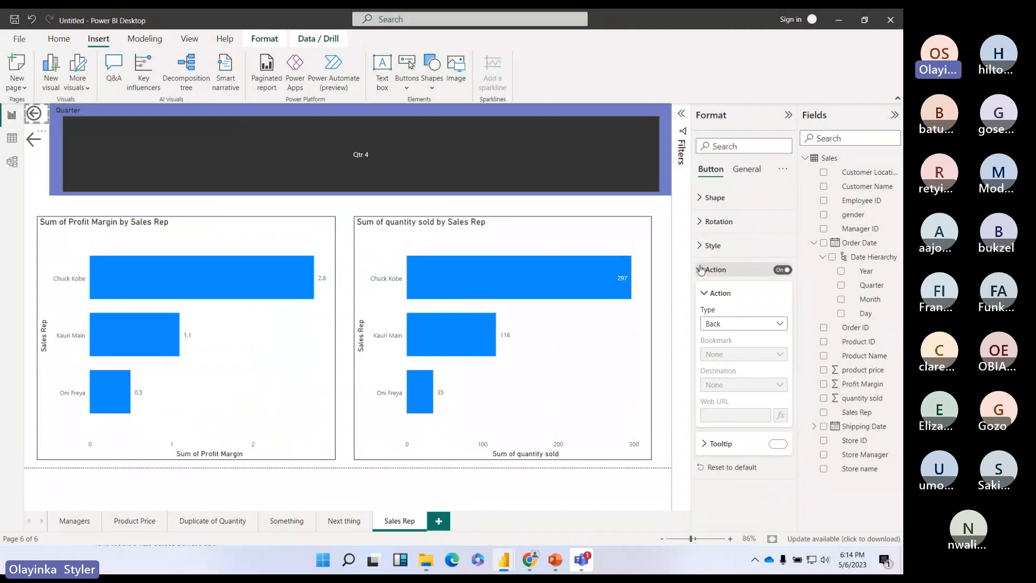
pyautogui.click(705, 444)
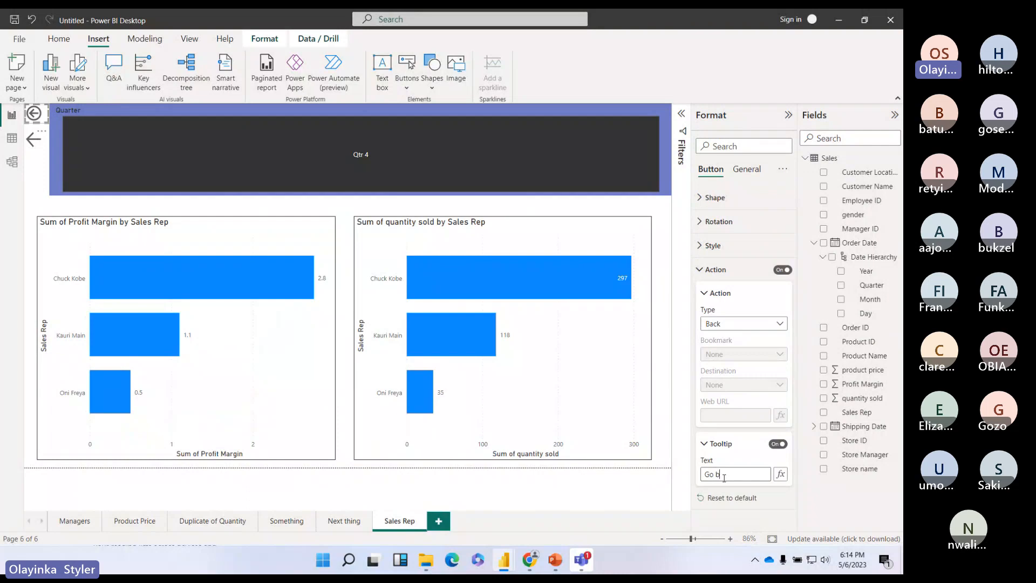
pyautogui.write('ack to arrangers')
pyautogui.press('BackSpace')
pyautogui.press('BackSpace')
pyautogui.press('BackSpace')
pyautogui.press('BackSpace')
pyautogui.press('BackSpace')
pyautogui.press('BackSpace')
pyautogui.press('BackSpace')
pyautogui.press('BackSpace')
pyautogui.write('mana')
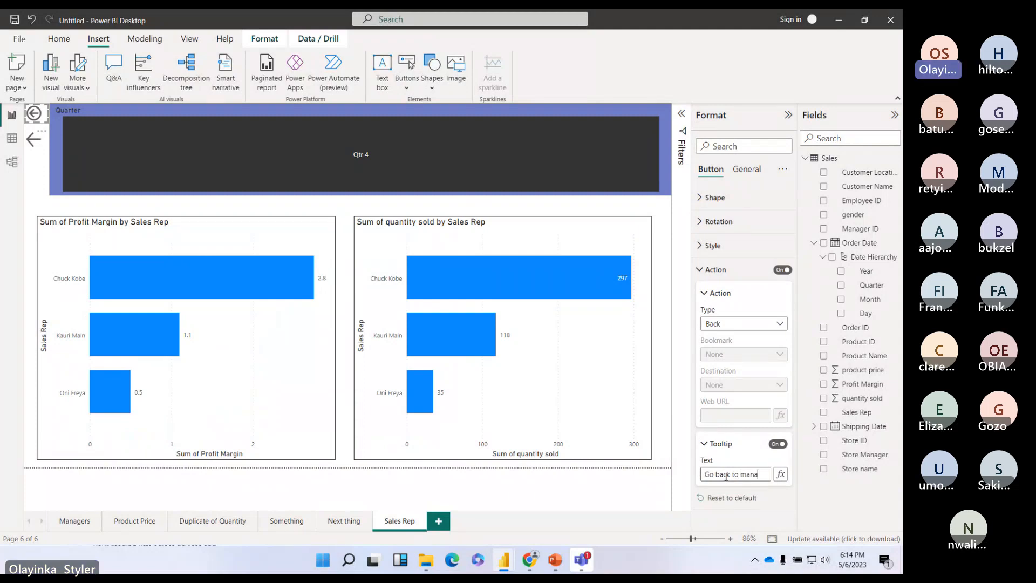
pyautogui.write('gers')
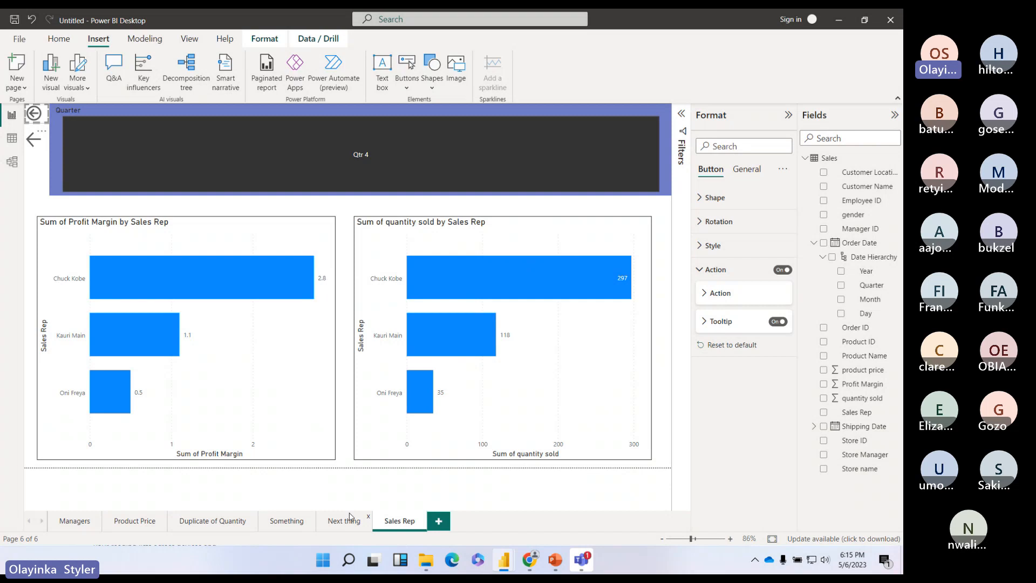
# Step: Return to the Next thing page and browse the Buttons list without inserting anything
pyautogui.click(350, 518)
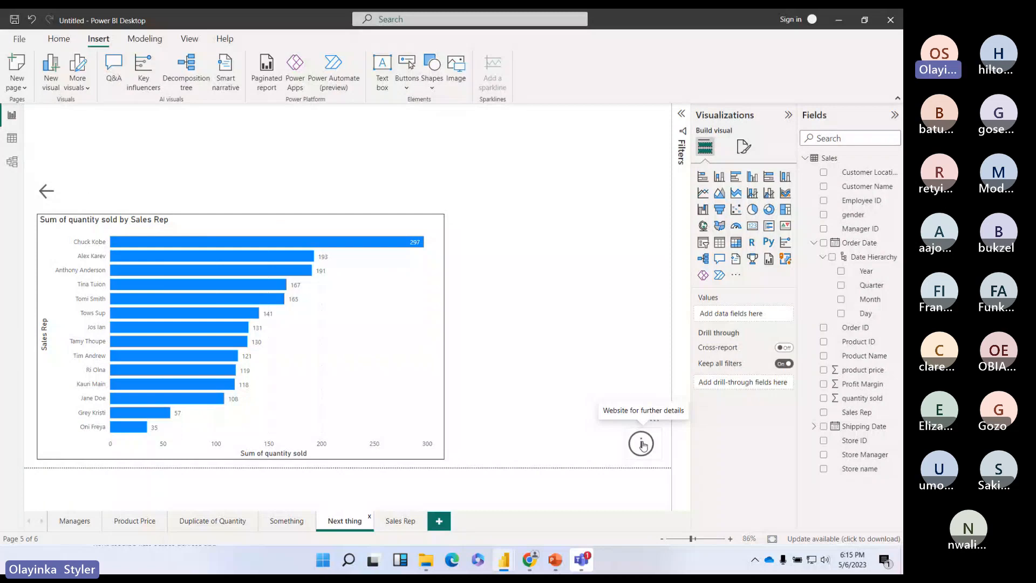
pyautogui.click(642, 445)
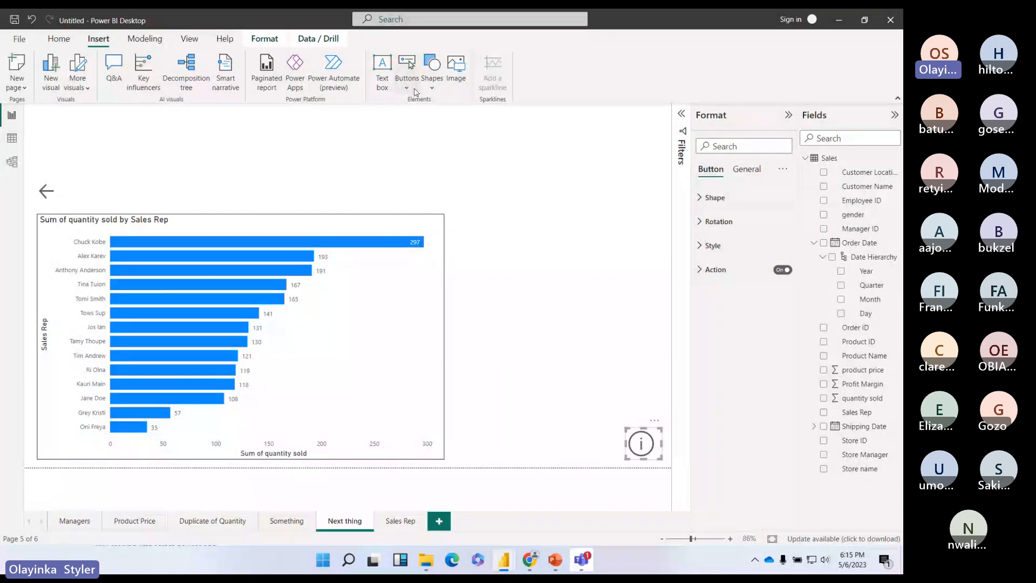
pyautogui.click(416, 91)
pyautogui.moveTo(462, 282)
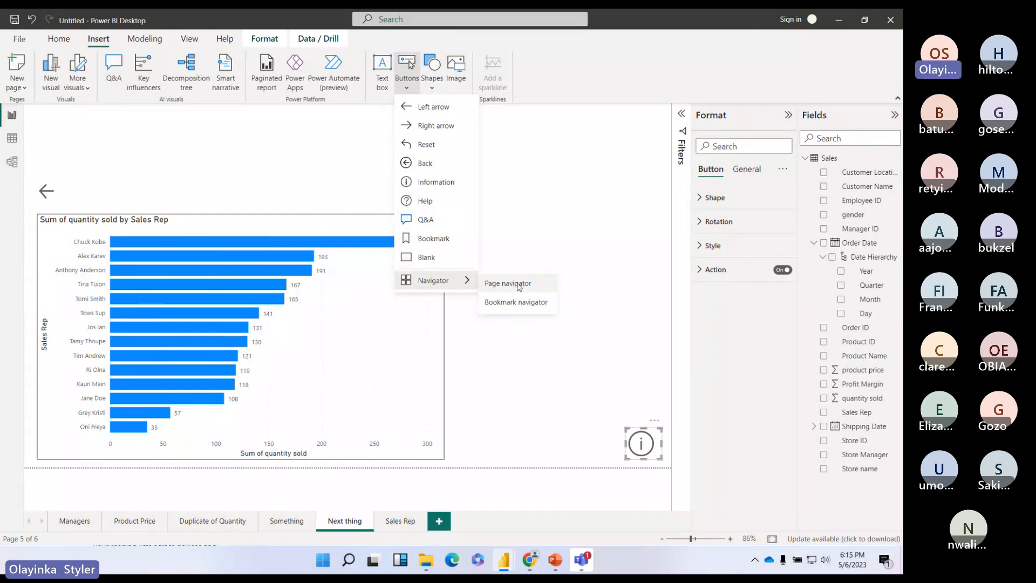
pyautogui.click(588, 355)
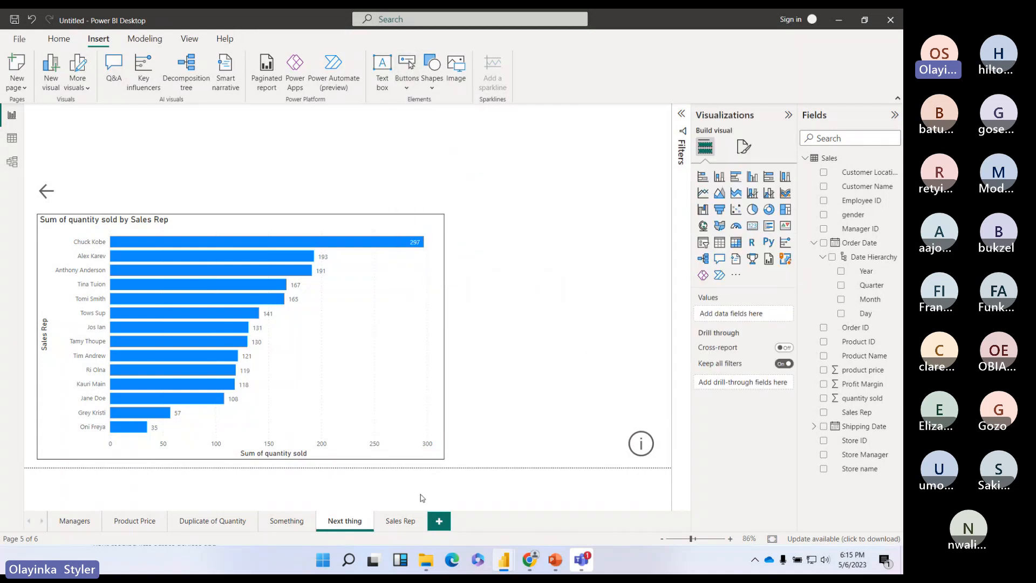
pyautogui.click(410, 522)
pyautogui.click(352, 522)
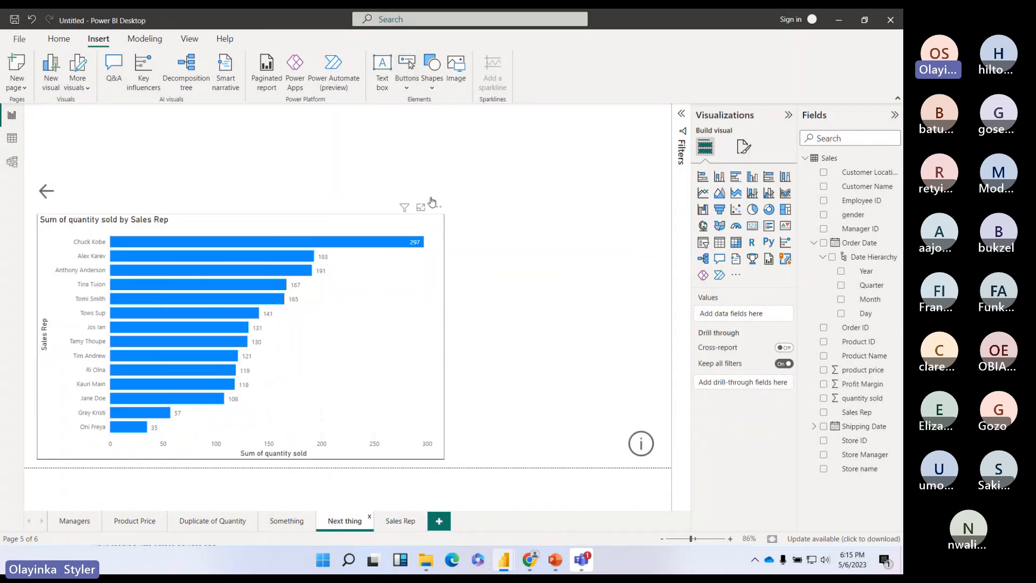
# Step: Insert and delete a trial page navigator, then add Page 1 and move it first
pyautogui.click(406, 78)
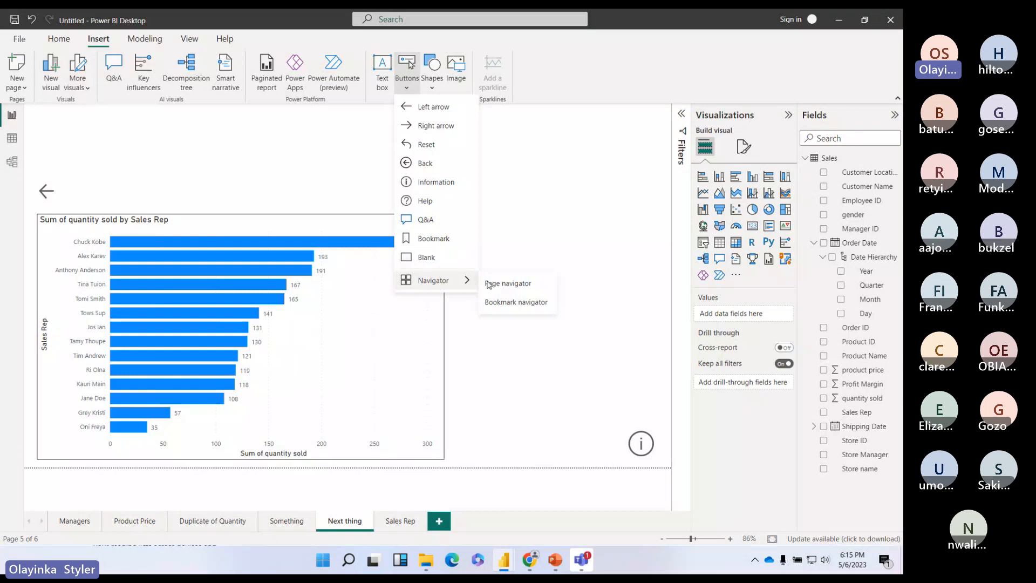
pyautogui.click(488, 284)
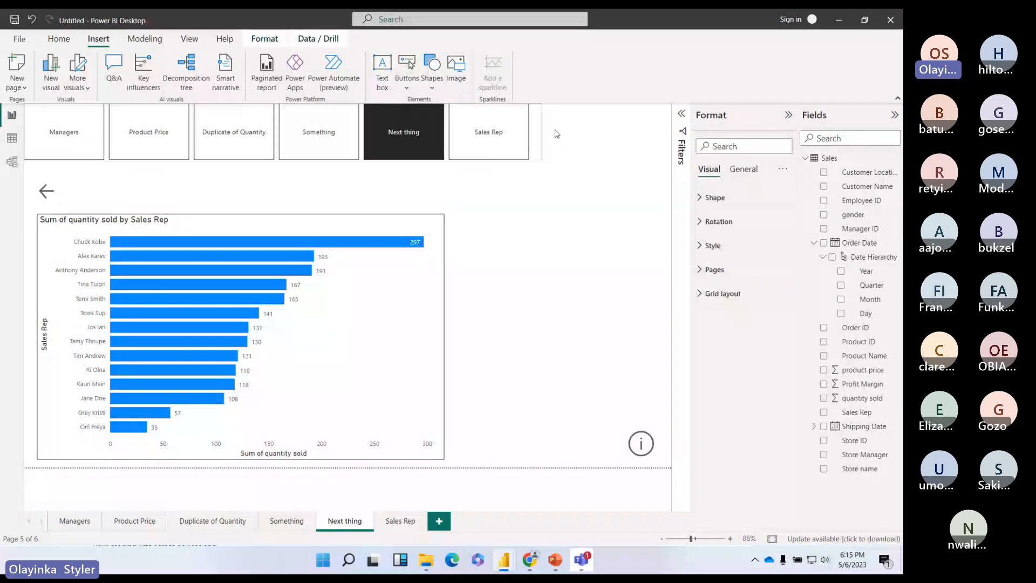
pyautogui.moveTo(541, 104); pyautogui.dragTo(646, 106)
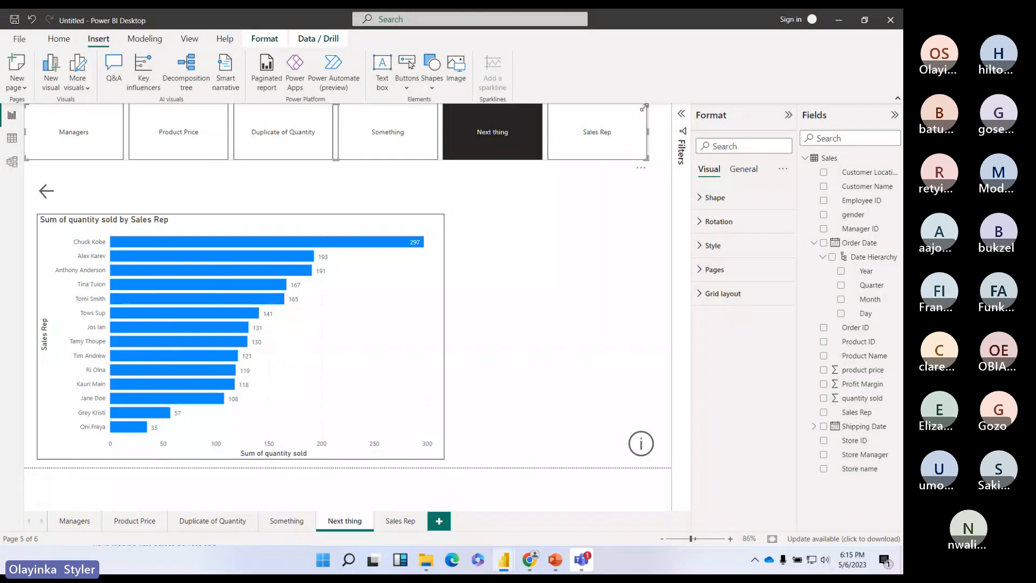
pyautogui.press('Delete')
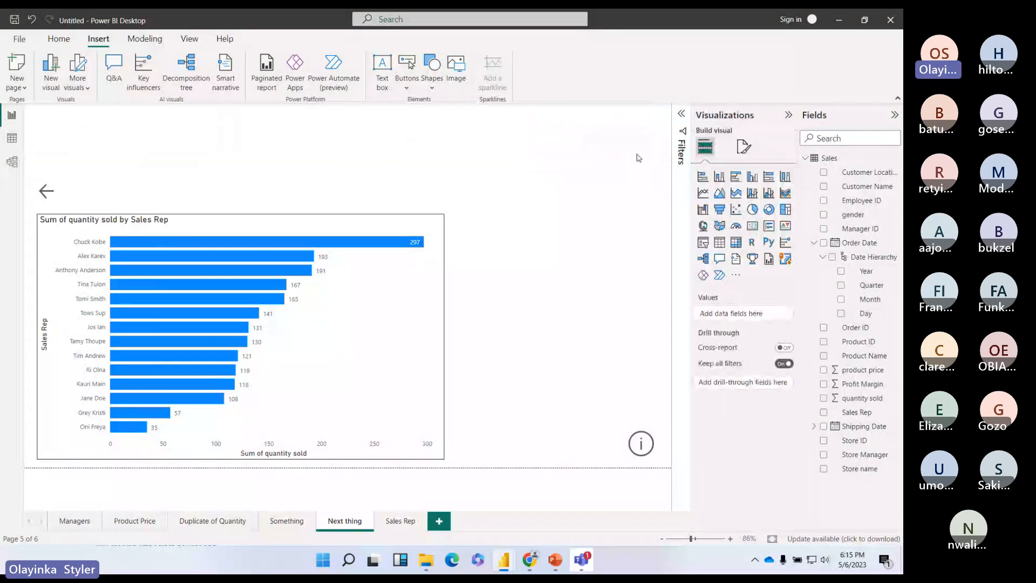
pyautogui.click(439, 521)
pyautogui.moveTo(443, 524); pyautogui.dragTo(67, 519)
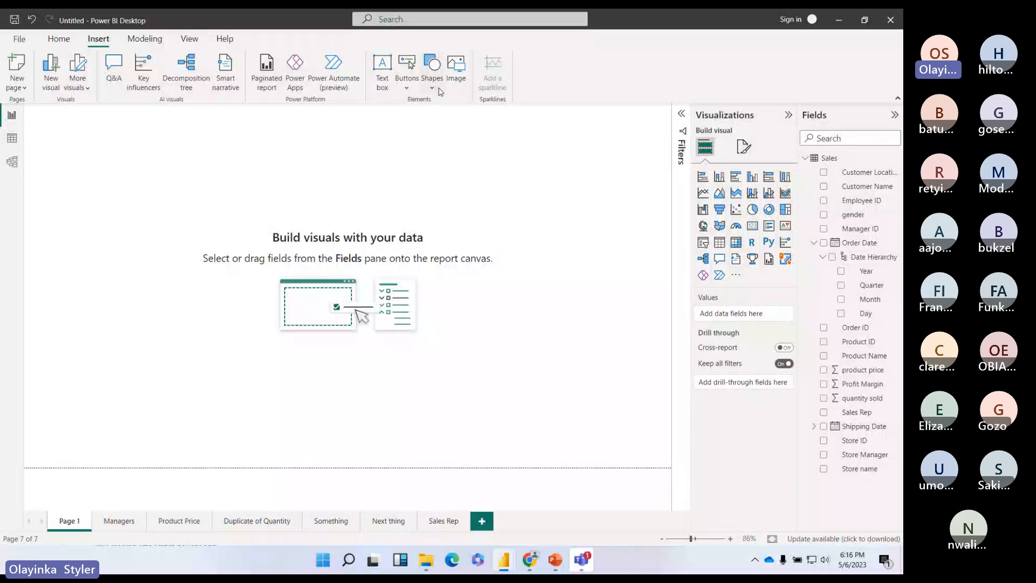
# Step: Insert a taller page navigator on Page 1 and test its Managers and Duplicate of Quantity links
pyautogui.click(407, 85)
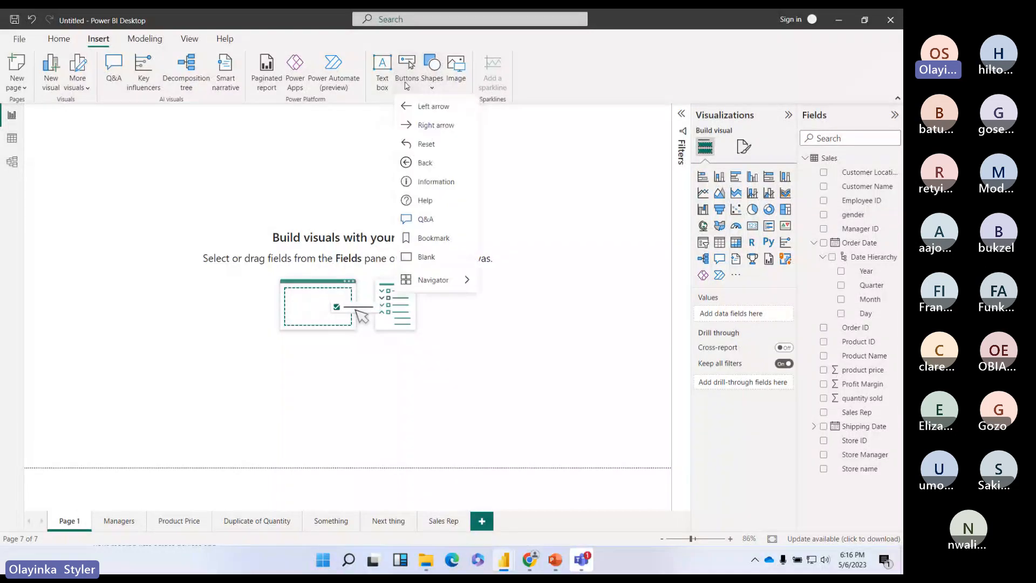
pyautogui.click(496, 284)
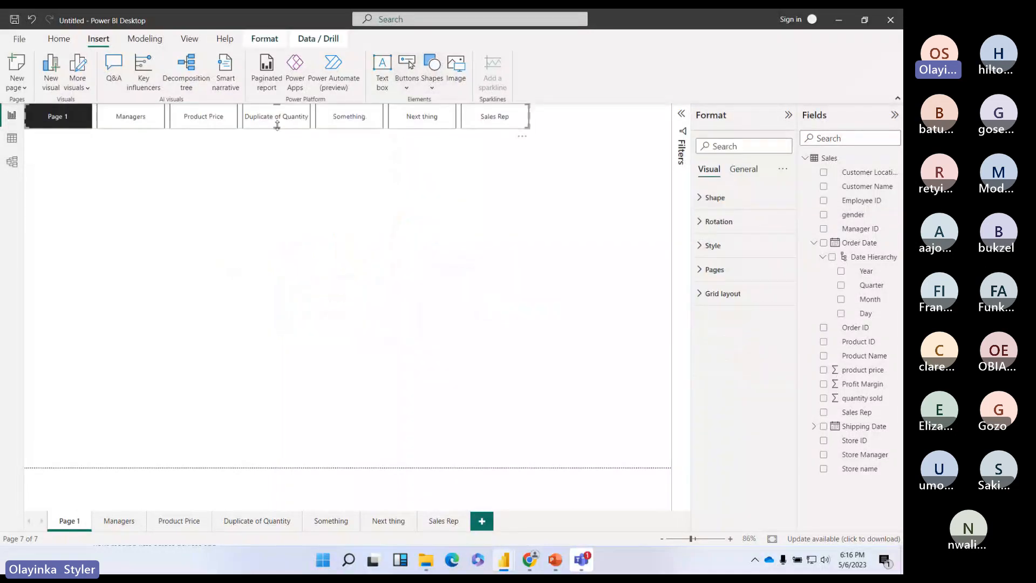
pyautogui.moveTo(276, 125); pyautogui.dragTo(266, 171)
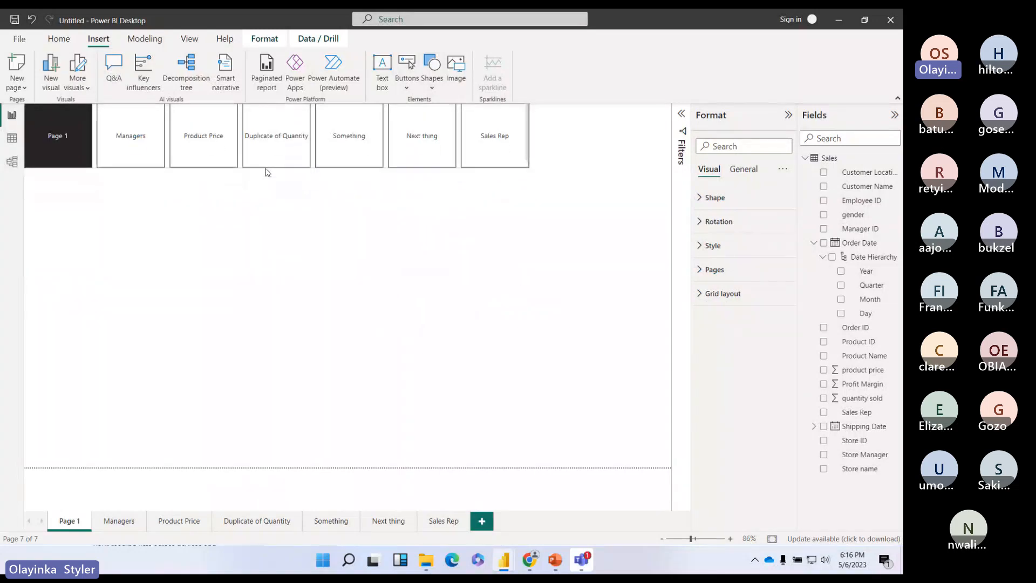
pyautogui.keyDown('ctrl'); pyautogui.click(138, 150); pyautogui.keyUp('ctrl')
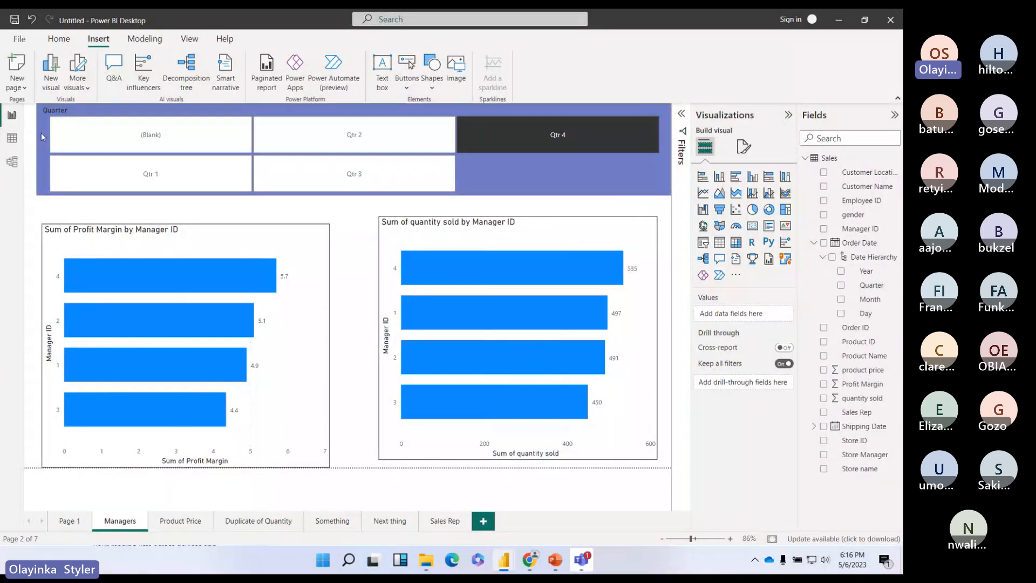
pyautogui.click(72, 521)
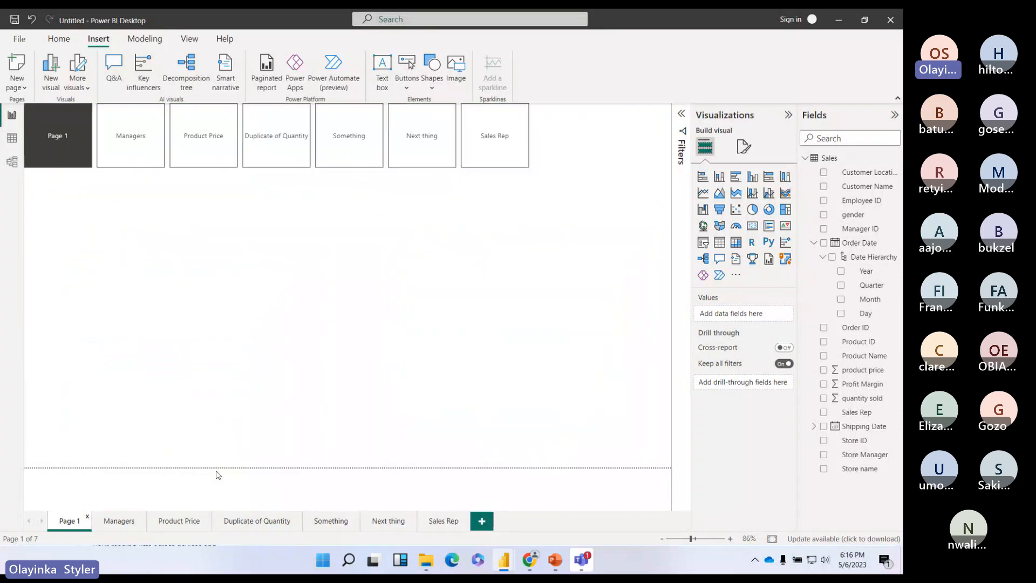
pyautogui.click(282, 150)
pyautogui.doubleClick(281, 149)
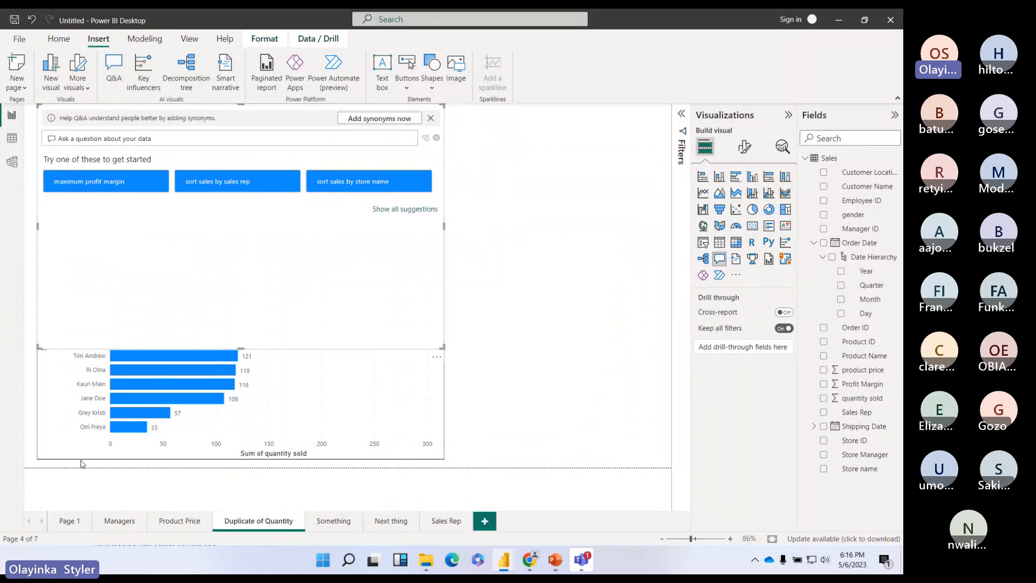
pyautogui.click(70, 520)
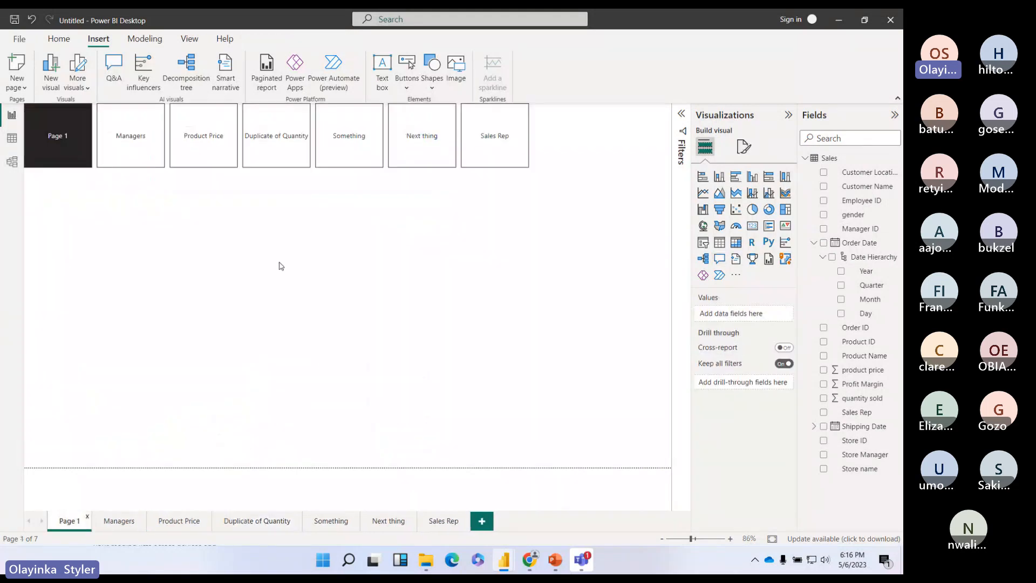
# Step: Test the Next thing, Sales Rep and Managers links, returning to Page 1 each time
pyautogui.keyDown('ctrl'); pyautogui.click(422, 150); pyautogui.keyUp('ctrl')
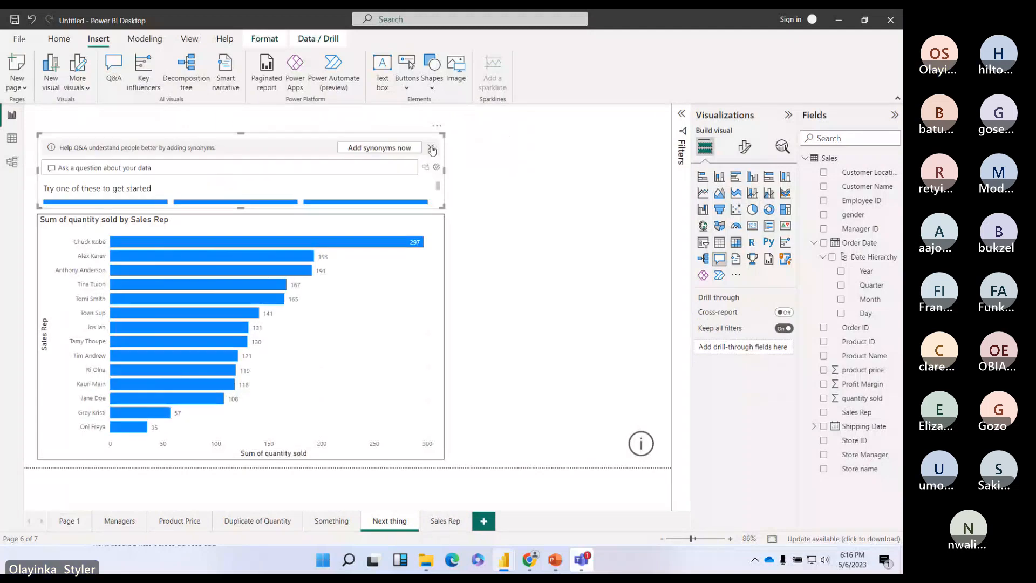
pyautogui.moveTo(394, 139); pyautogui.dragTo(441, 134)
pyautogui.click(73, 521)
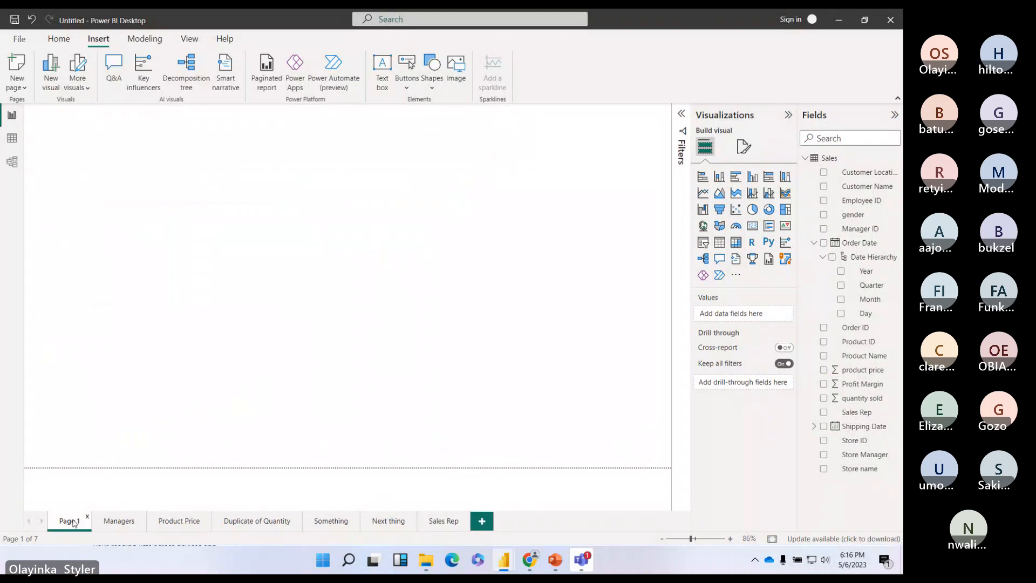
pyautogui.click(501, 144)
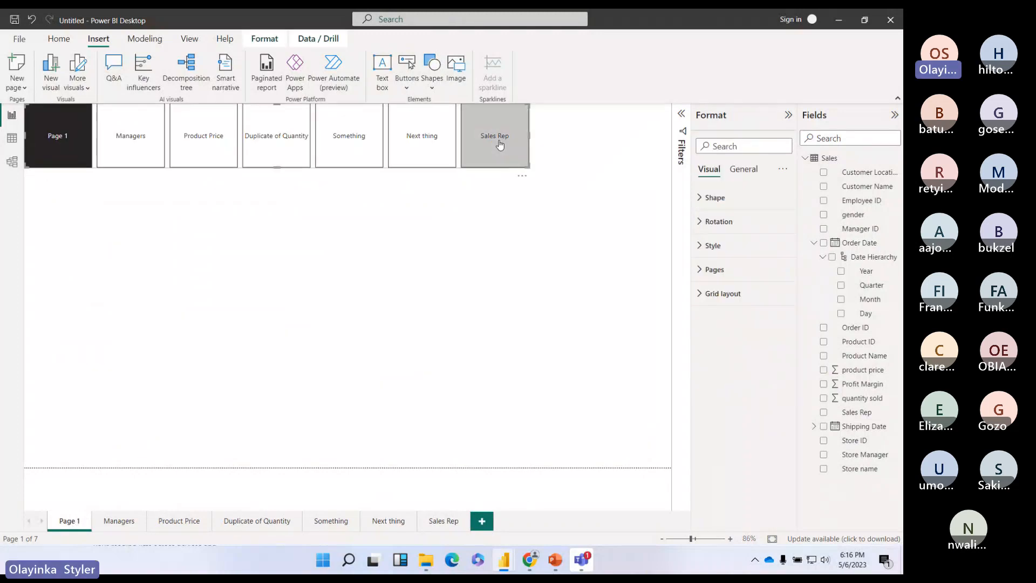
pyautogui.keyDown('ctrl'); pyautogui.click(500, 144); pyautogui.keyUp('ctrl')
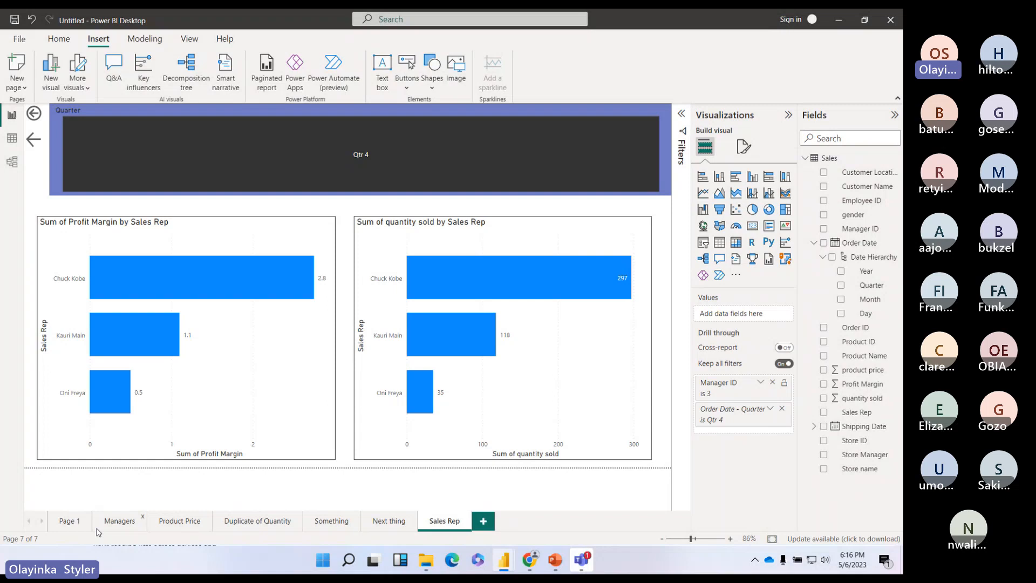
pyautogui.click(74, 523)
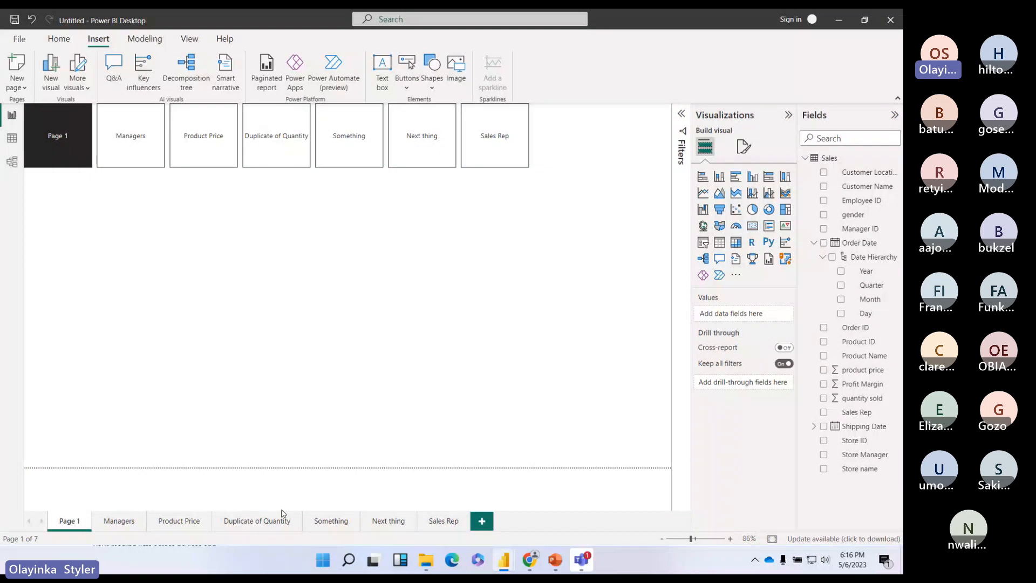
pyautogui.click(118, 521)
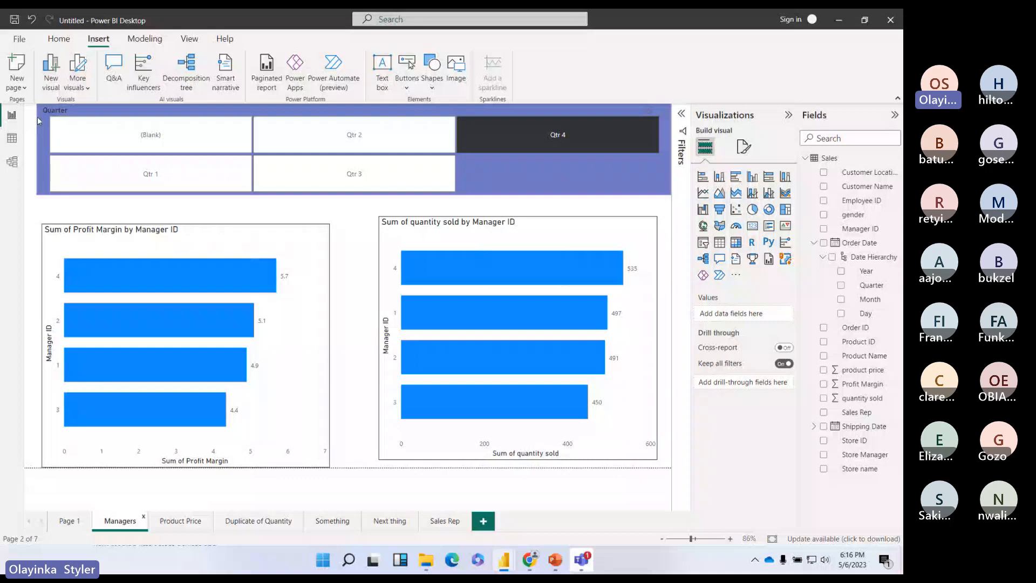
pyautogui.click(69, 521)
pyautogui.click(529, 107)
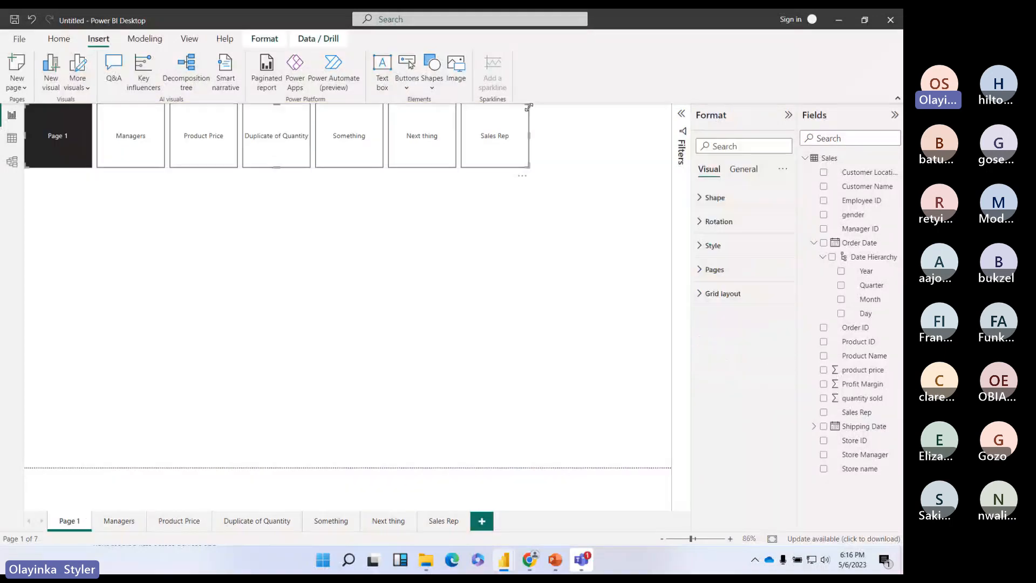
# Step: Move the navigator down and try a chevron shape for its buttons
pyautogui.moveTo(520, 106); pyautogui.dragTo(525, 406)
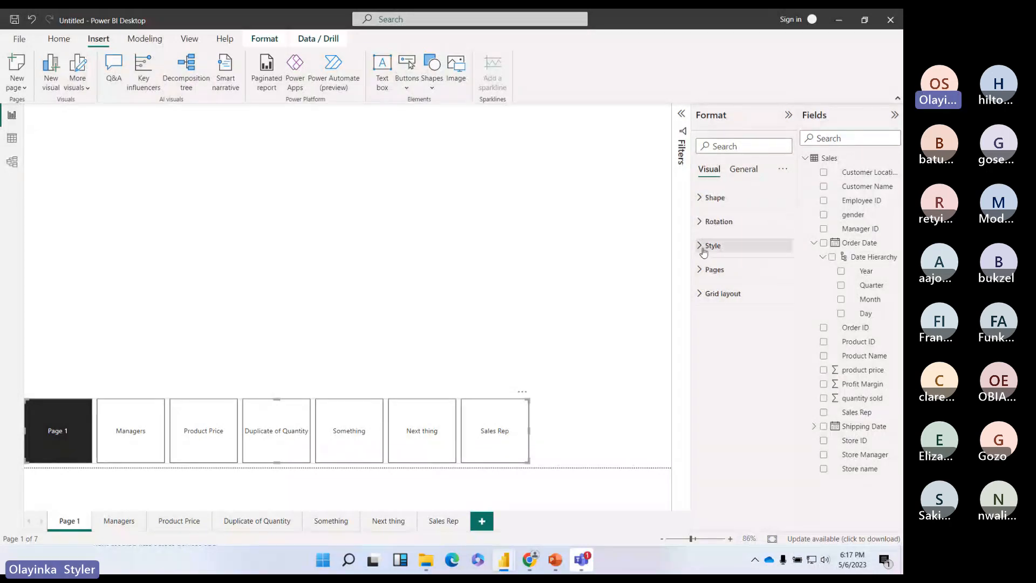
pyautogui.click(771, 245)
pyautogui.scroll(-3, 737, 427)
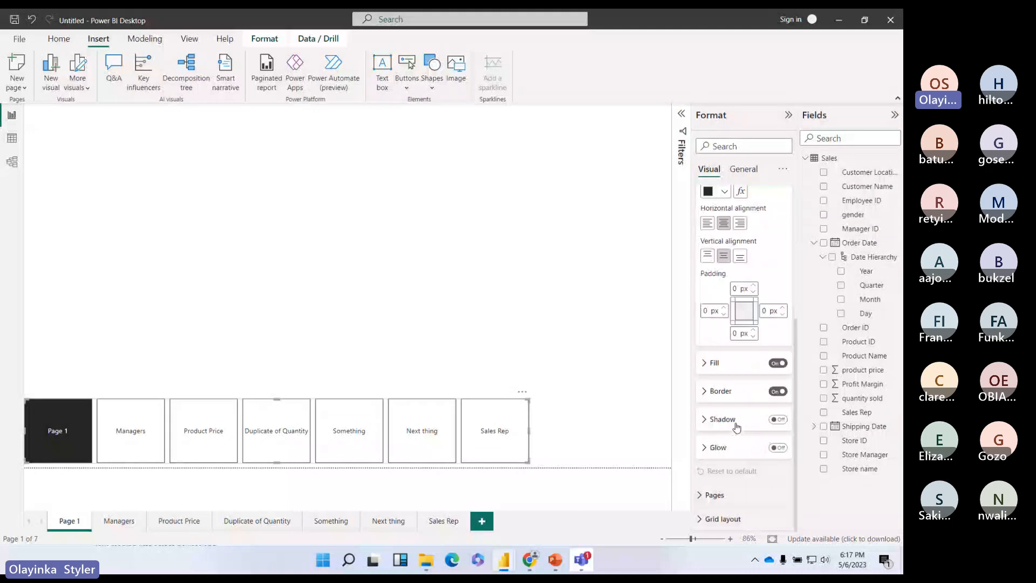
pyautogui.scroll(3, 736, 427)
pyautogui.click(702, 198)
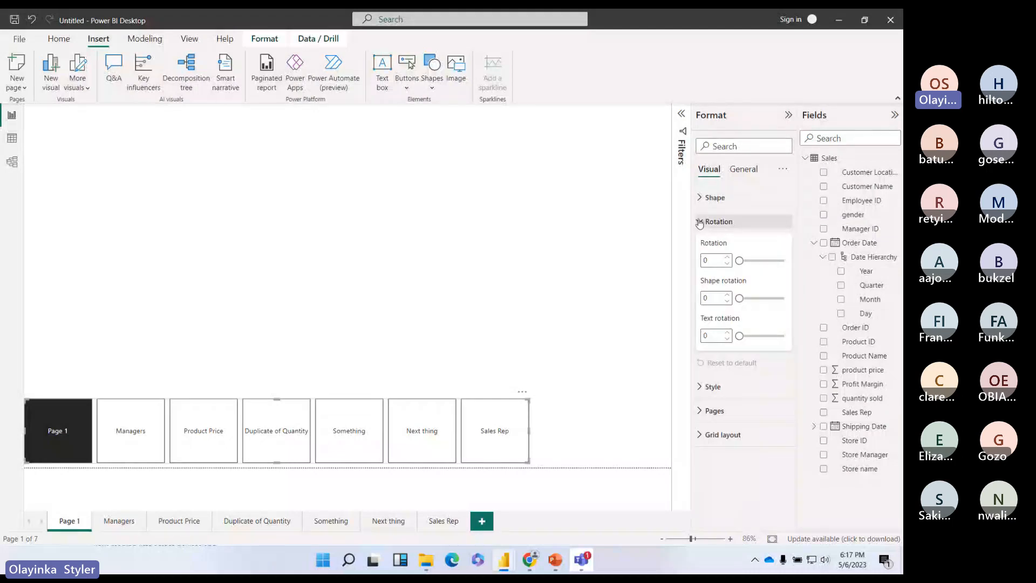
pyautogui.click(699, 198)
pyautogui.click(767, 233)
pyautogui.click(723, 253)
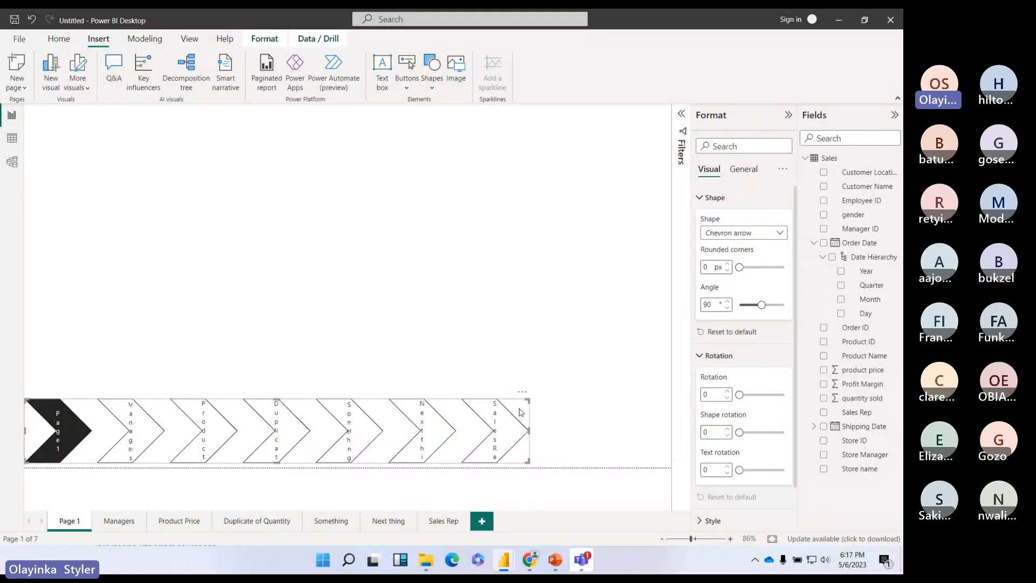
# Step: Move the navigator back up, widen it, and set its buttons to Snipped tab, top right
pyautogui.moveTo(520, 412); pyautogui.dragTo(410, 204)
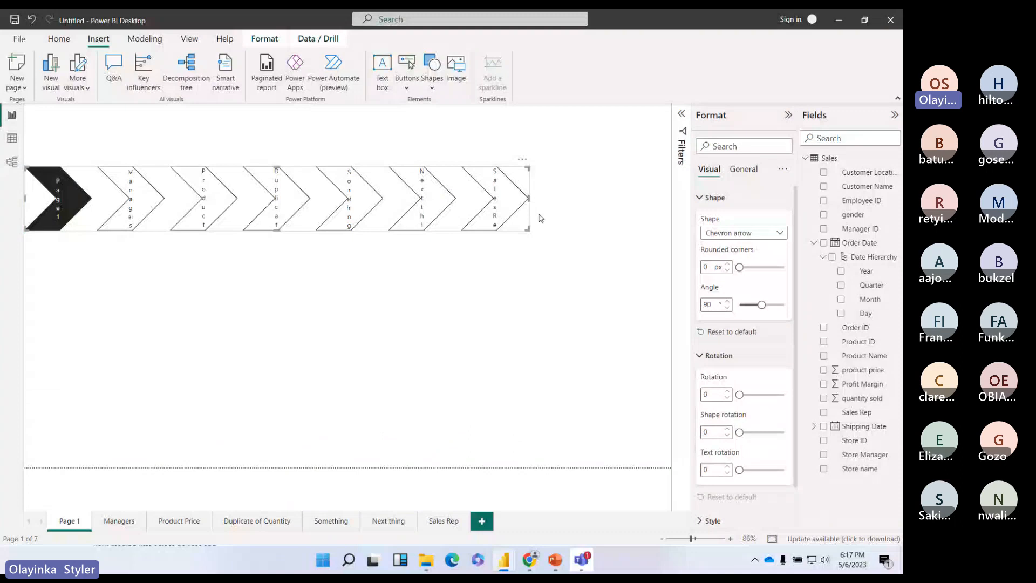
pyautogui.moveTo(529, 198); pyautogui.dragTo(604, 196)
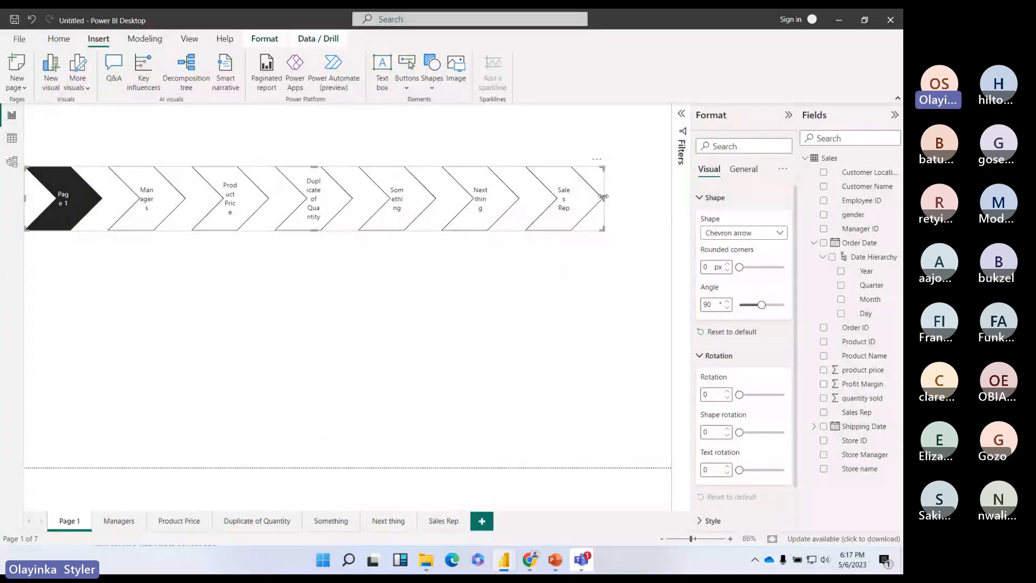
pyautogui.moveTo(604, 196); pyautogui.dragTo(643, 198)
pyautogui.click(755, 233)
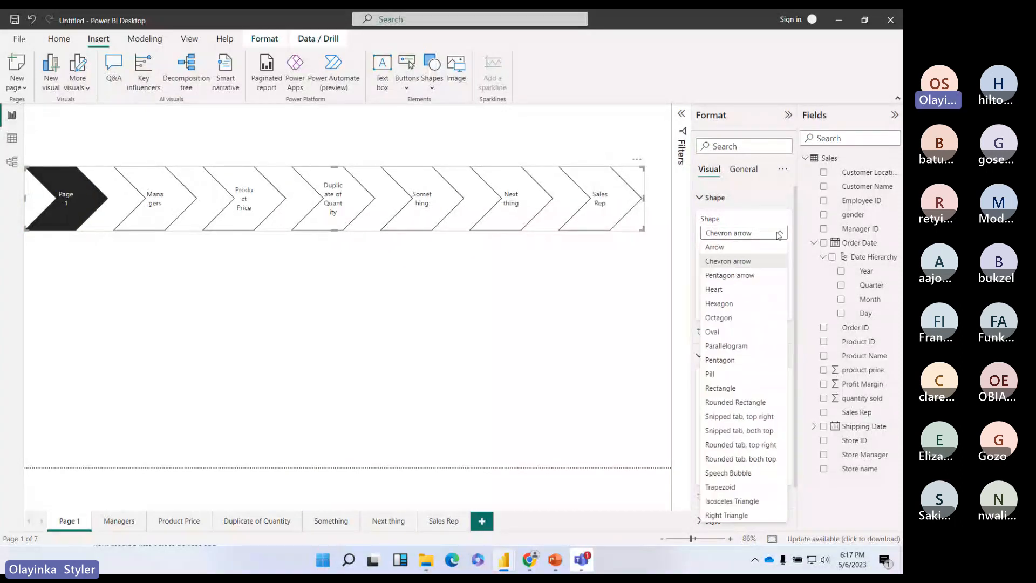
pyautogui.press('Escape')
pyautogui.press('Down')
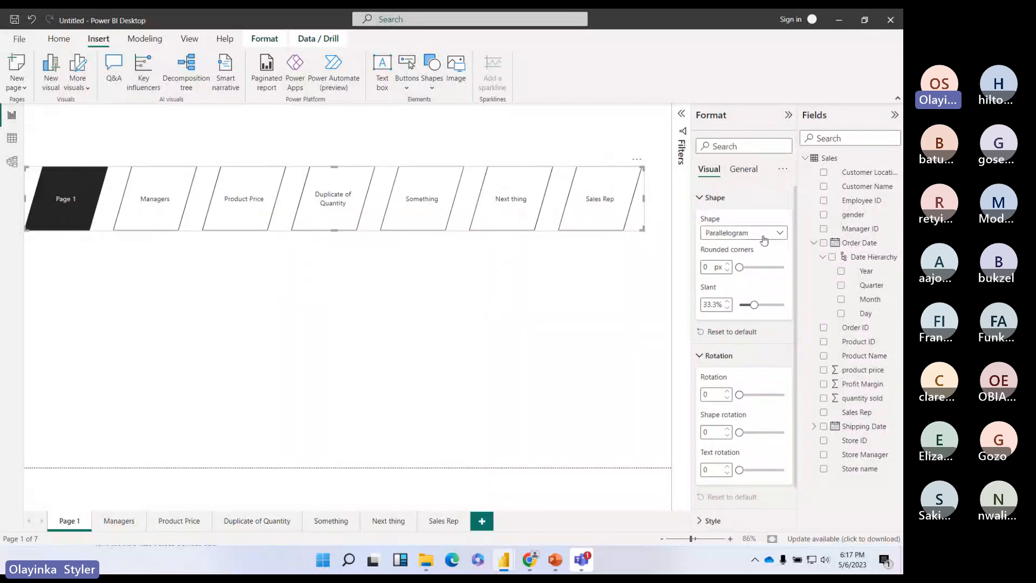
pyautogui.click(764, 235)
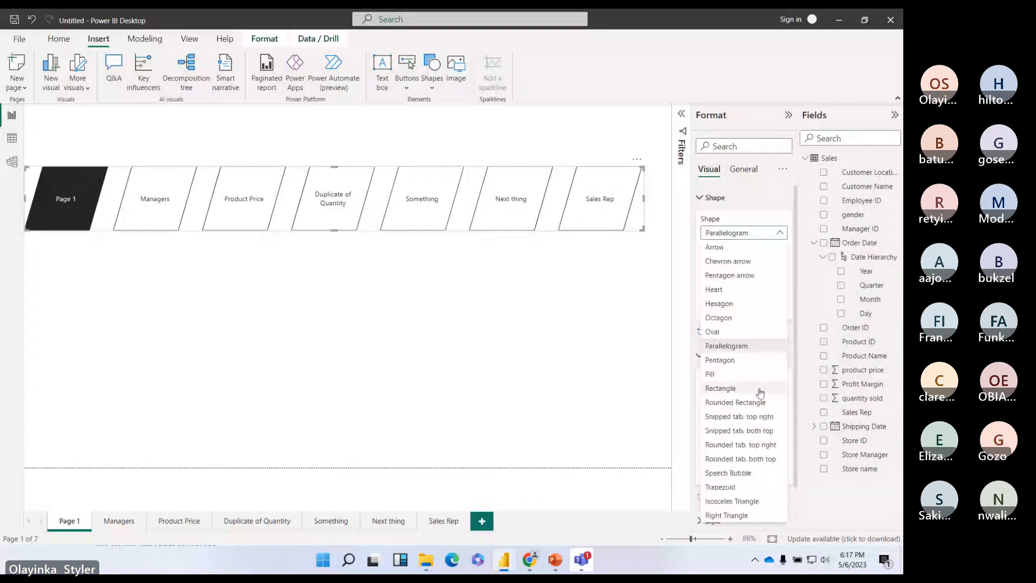
pyautogui.press('Escape')
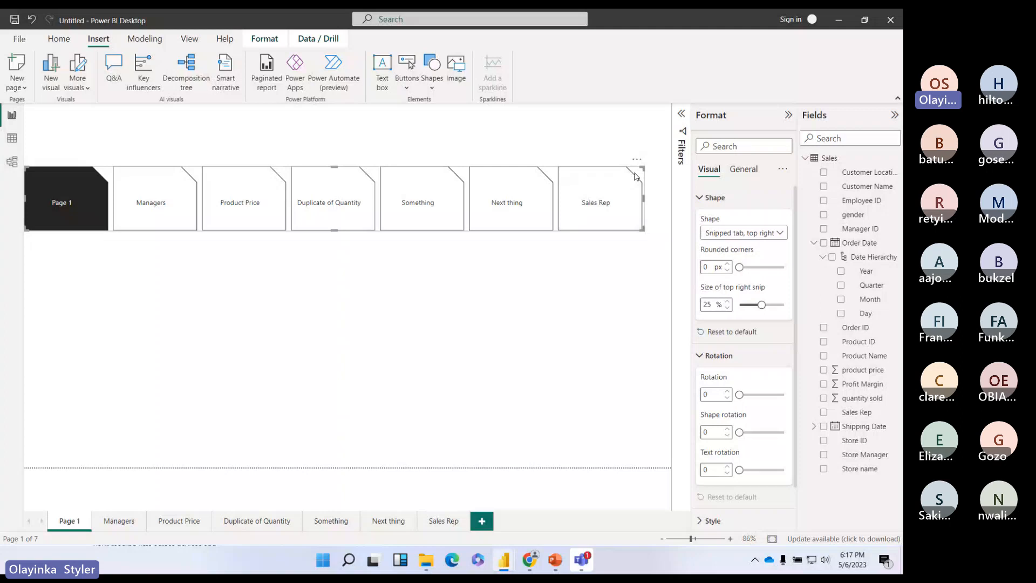
# Step: Position the page navigator along the top edge of Page 1
pyautogui.moveTo(635, 176); pyautogui.dragTo(634, 129)
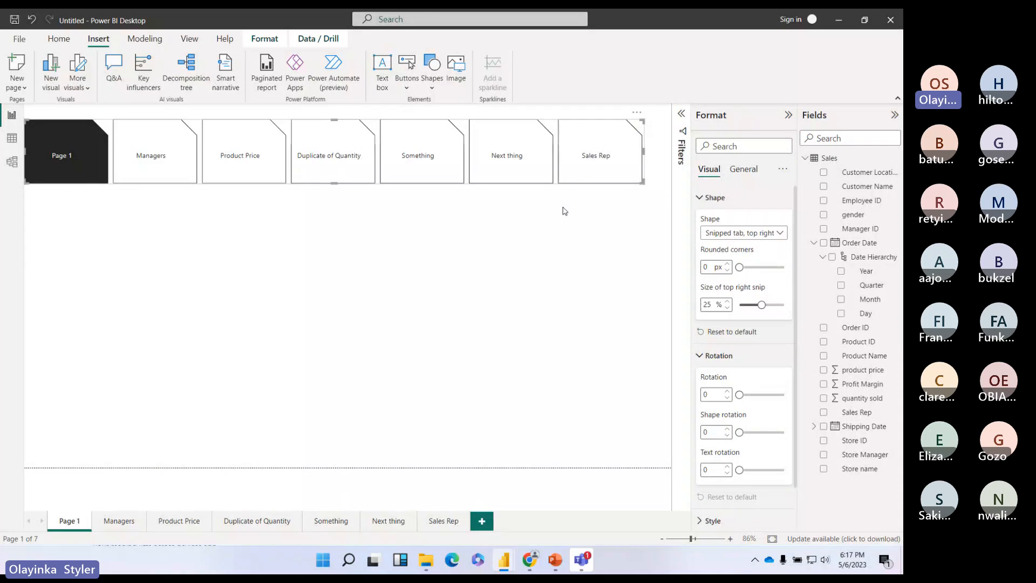
pyautogui.click(532, 244)
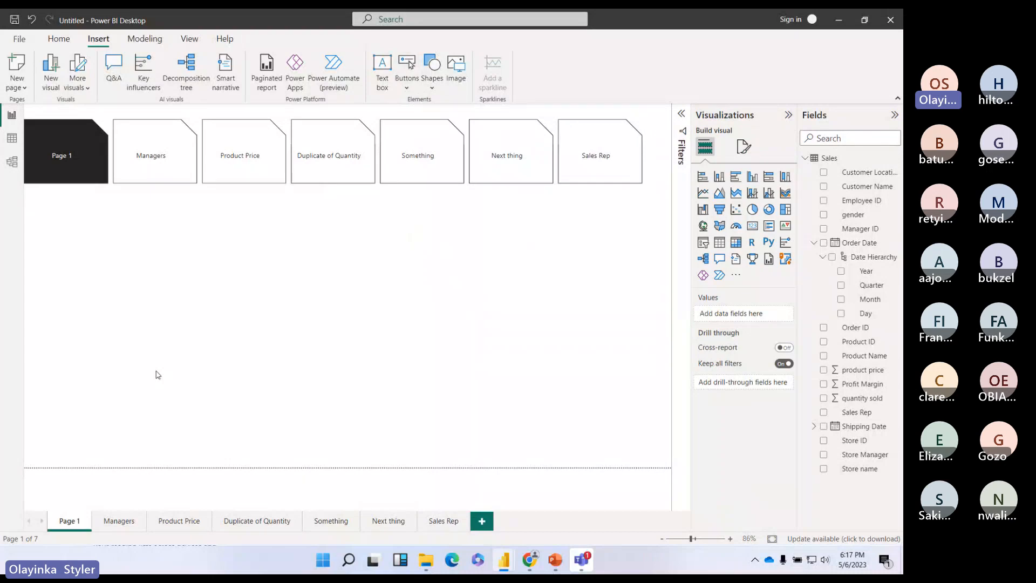
pyautogui.doubleClick(69, 522)
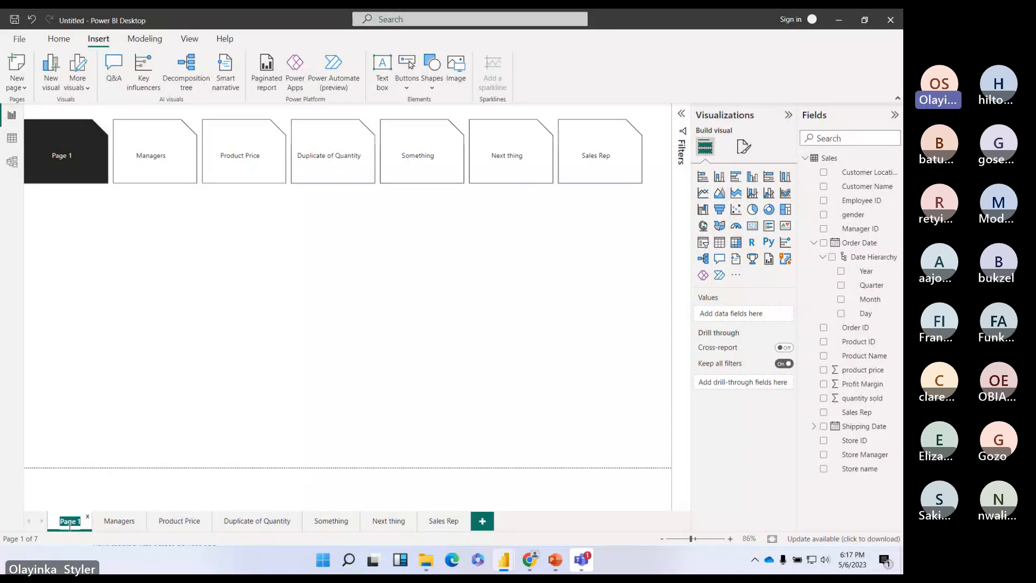
# Step: Rename Page 1 to 'Table of Contents', then switch to the Teams meeting window
pyautogui.write('Table of Contents')
pyautogui.press('Return')
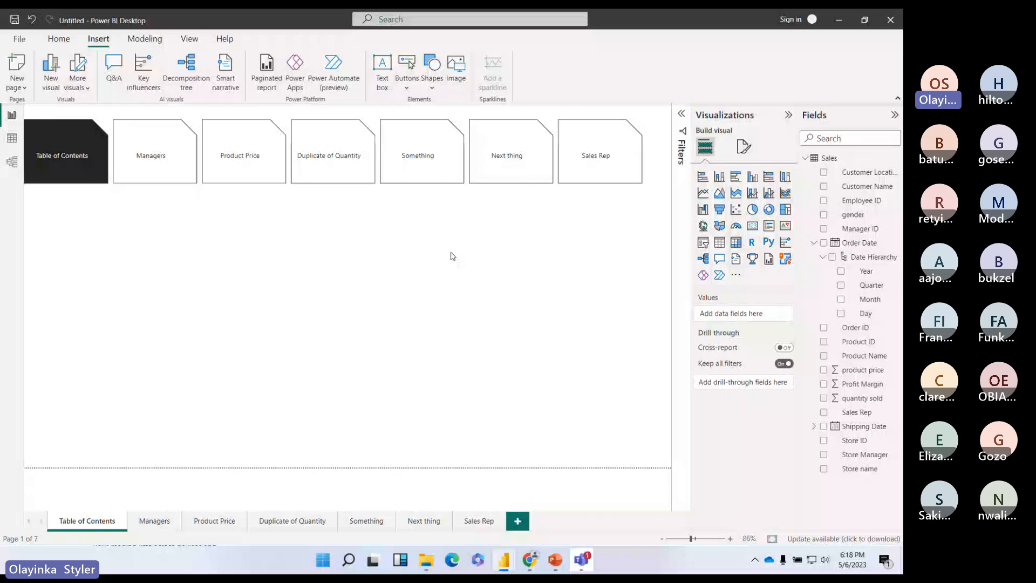
pyautogui.hotkey('alt', 'Tab')
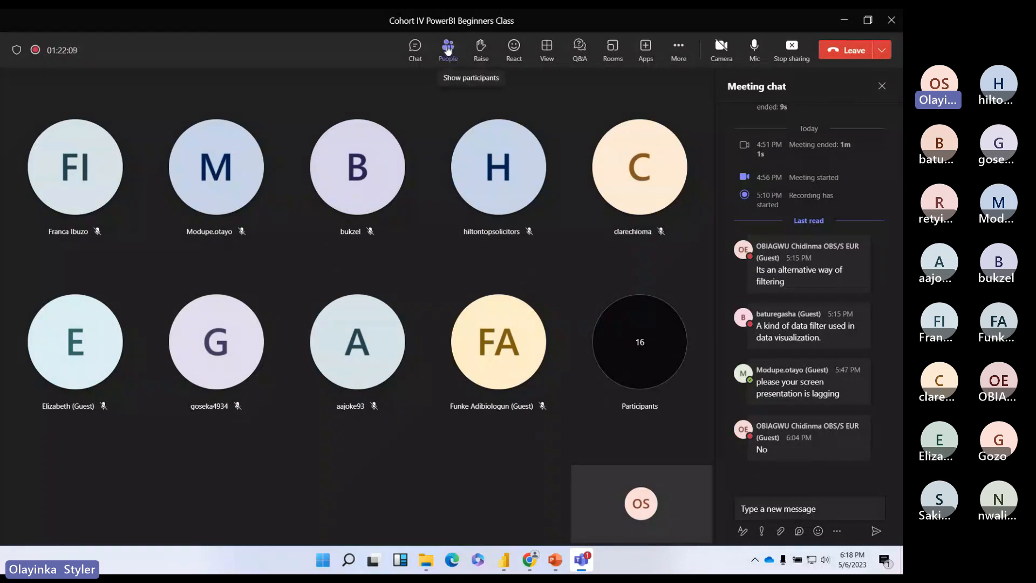
# Step: Show the meeting's participant list (15 in the meeting) and open a participant's profile card
pyautogui.click(439, 60)
pyautogui.scroll(-8, 778, 232)
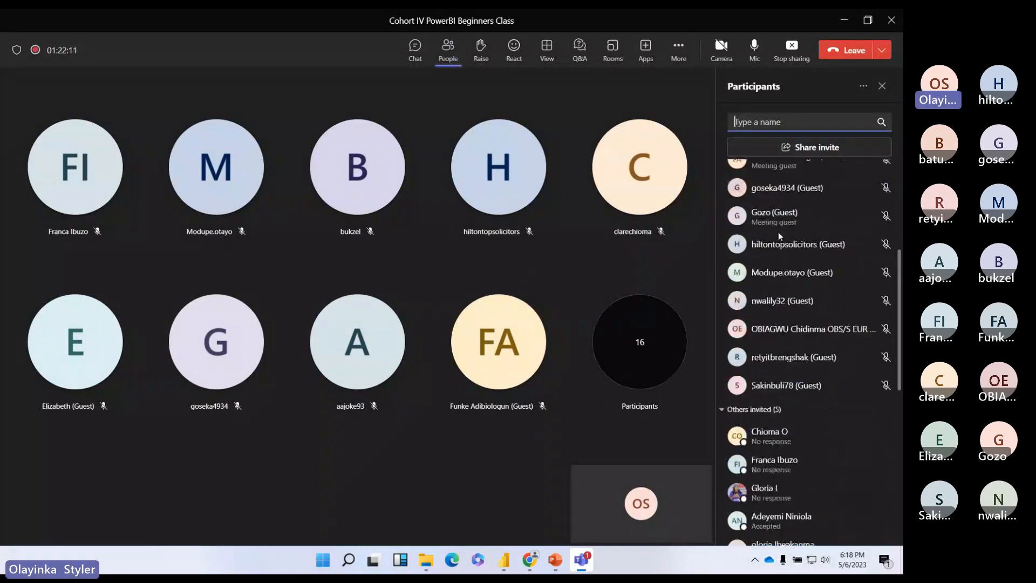
pyautogui.scroll(3, 778, 237)
pyautogui.scroll(5, 777, 238)
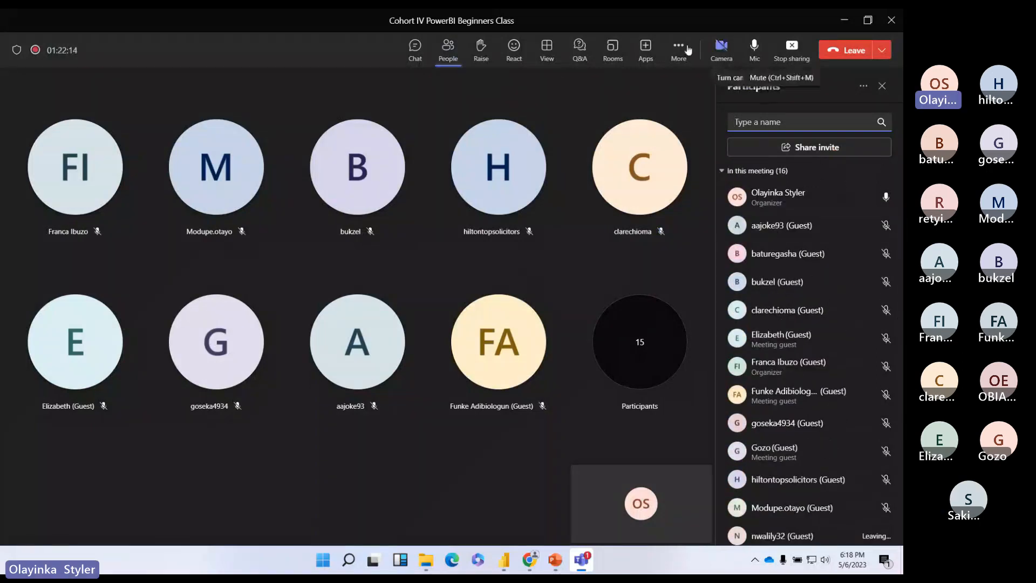
pyautogui.click(619, 170)
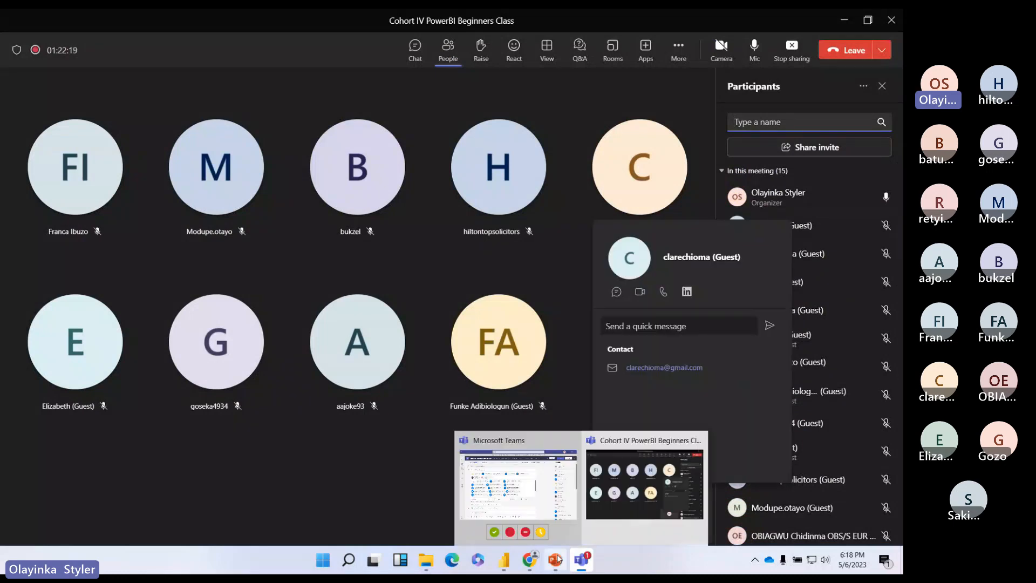
pyautogui.moveTo(559, 549)
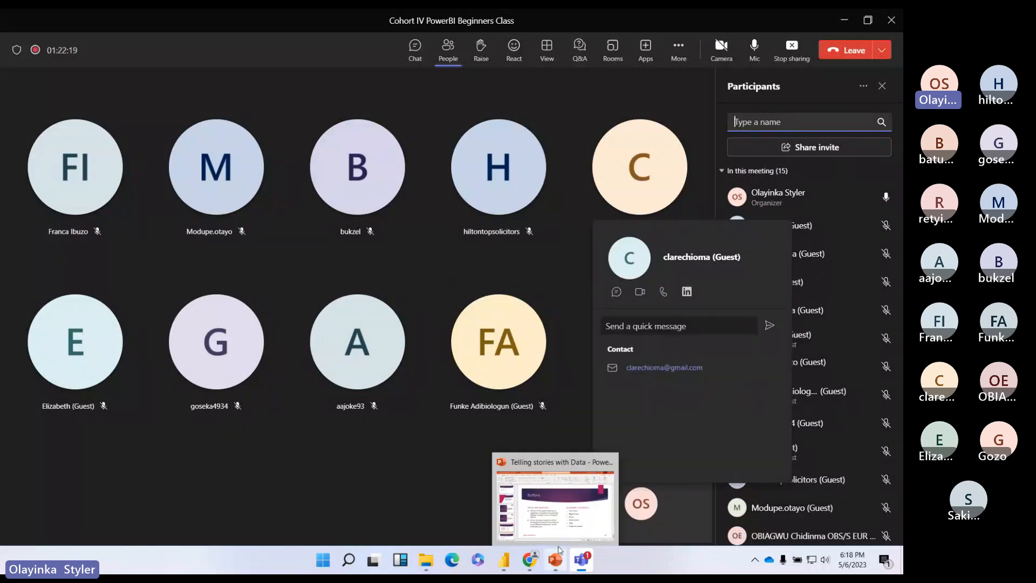
# Step: Bring PowerPoint forward, advance to slide 7 'To be Covered in Practical', then minimize it
pyautogui.click(565, 519)
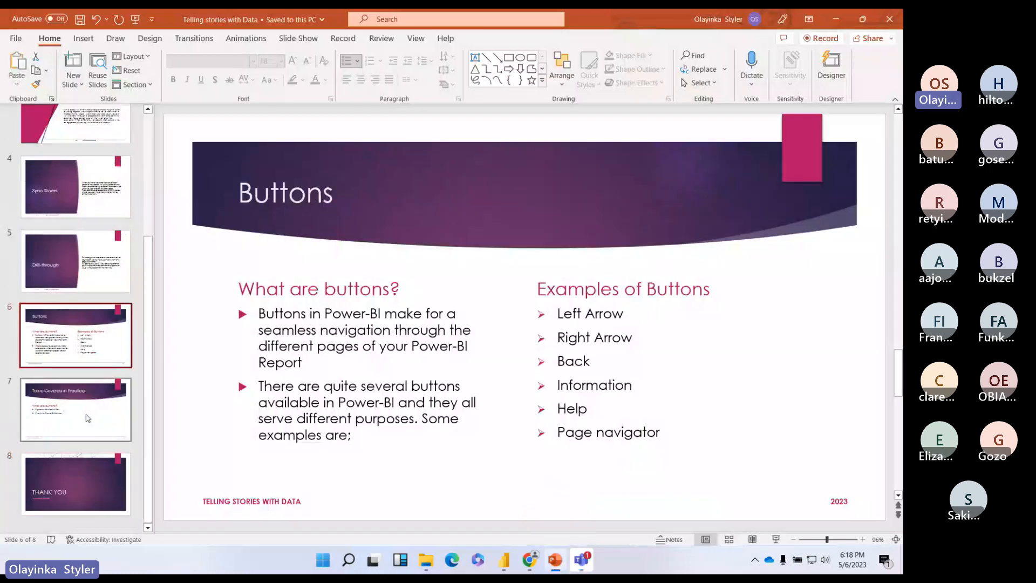
pyautogui.scroll(-1, 631, 271)
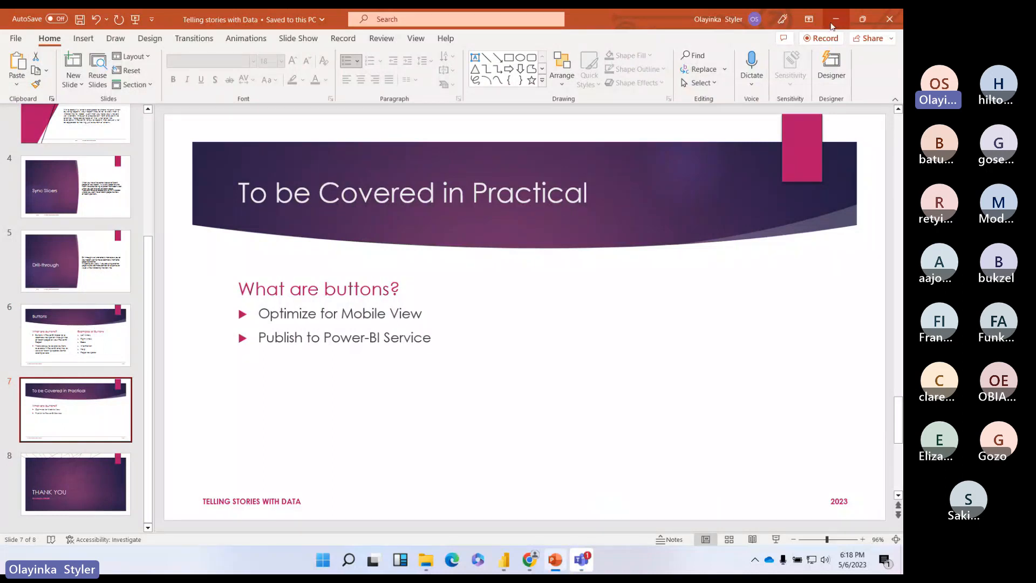
pyautogui.click(835, 19)
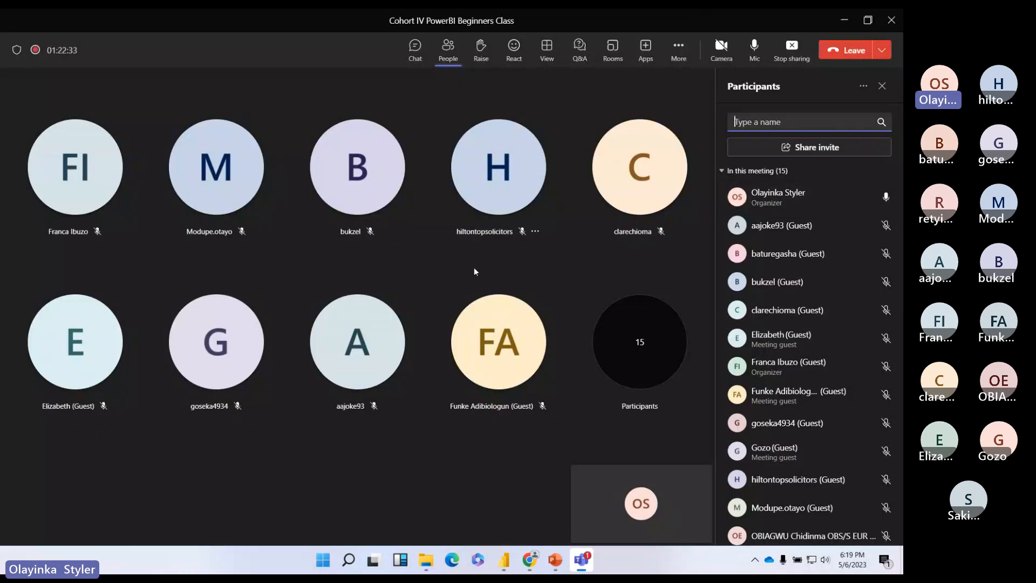
# Step: Return to Power BI Desktop on the Table of Contents page with the Home ribbon showing
pyautogui.moveTo(504, 560)
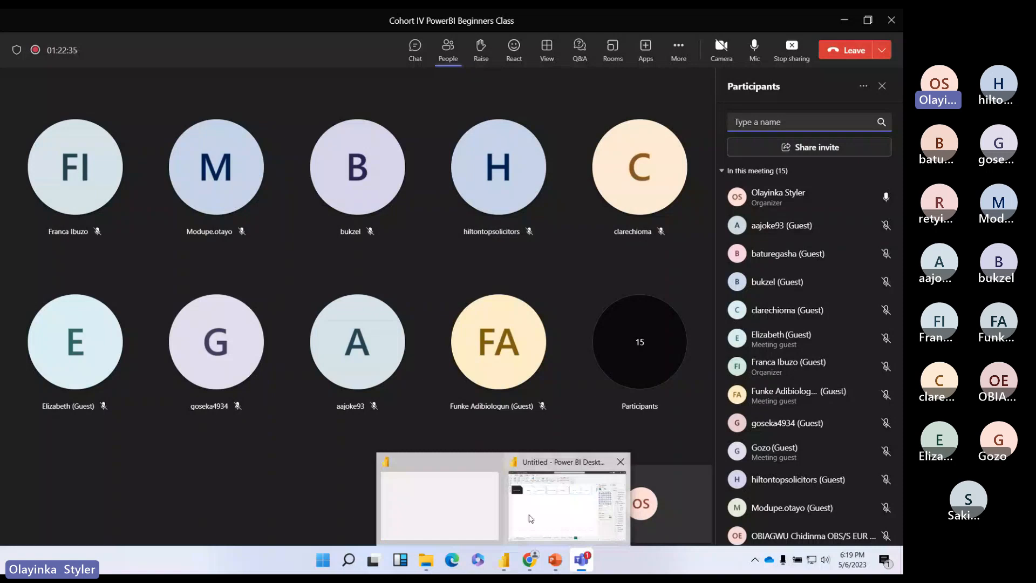
pyautogui.click(529, 518)
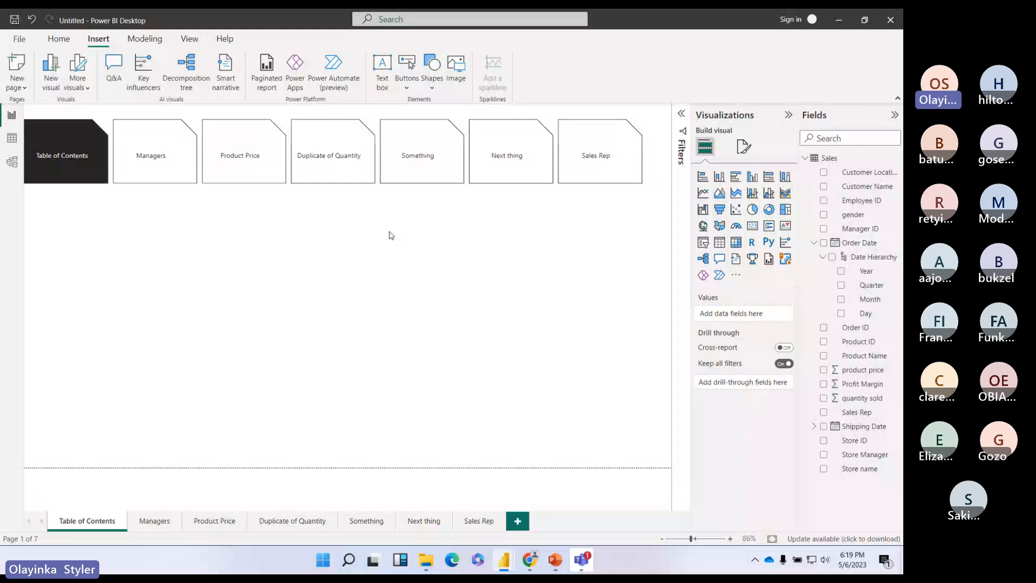
pyautogui.click(326, 261)
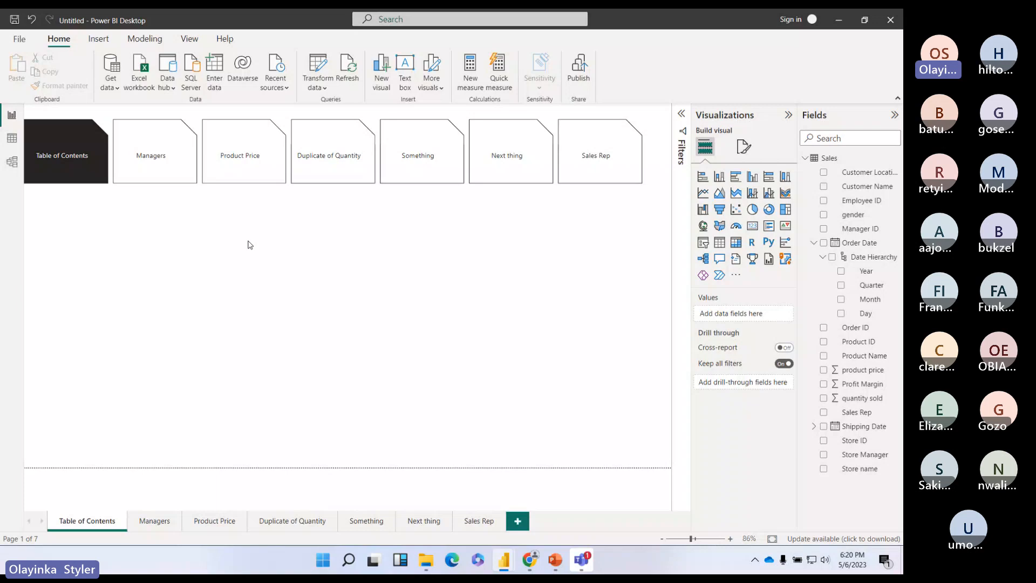
# Step: Collapse the Visualizations and Fields panes and switch the report to Mobile layout
pyautogui.click(788, 115)
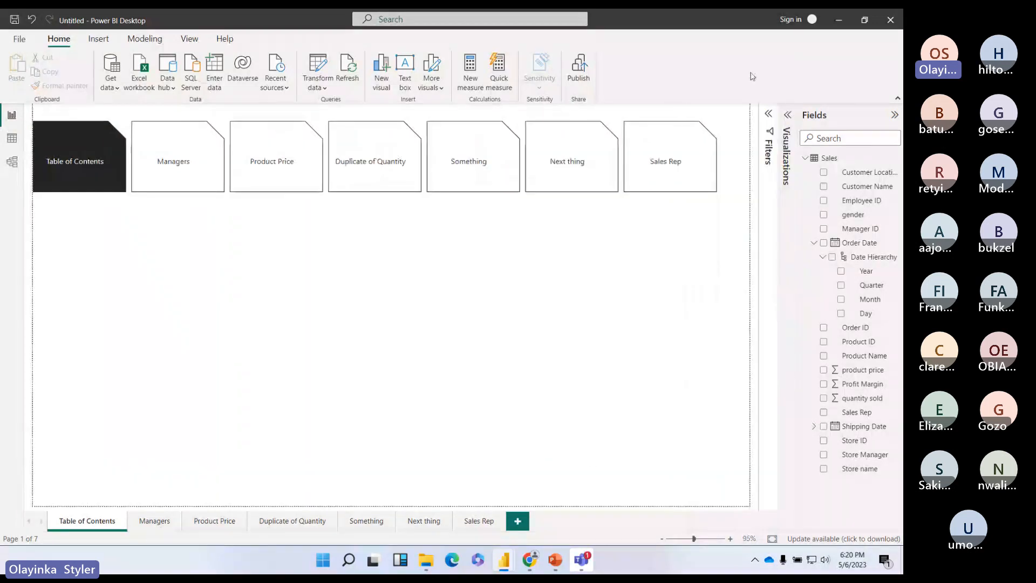
pyautogui.click(895, 115)
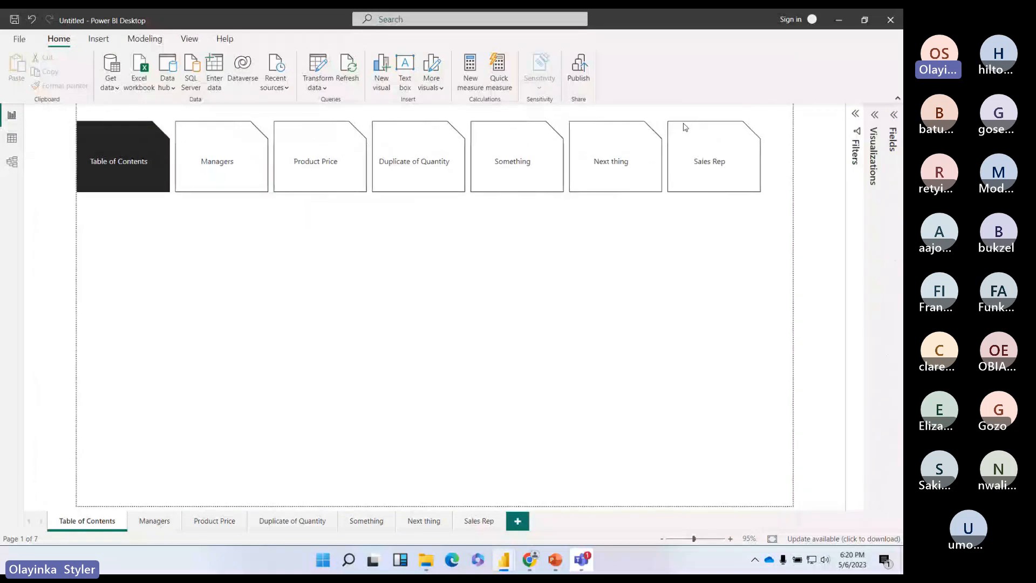
pyautogui.click(190, 39)
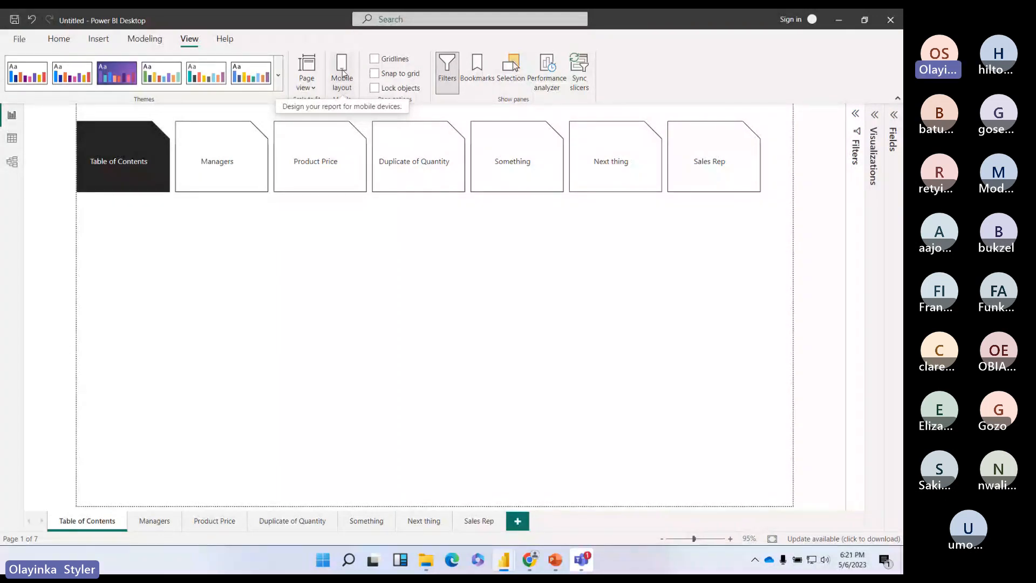
pyautogui.click(342, 70)
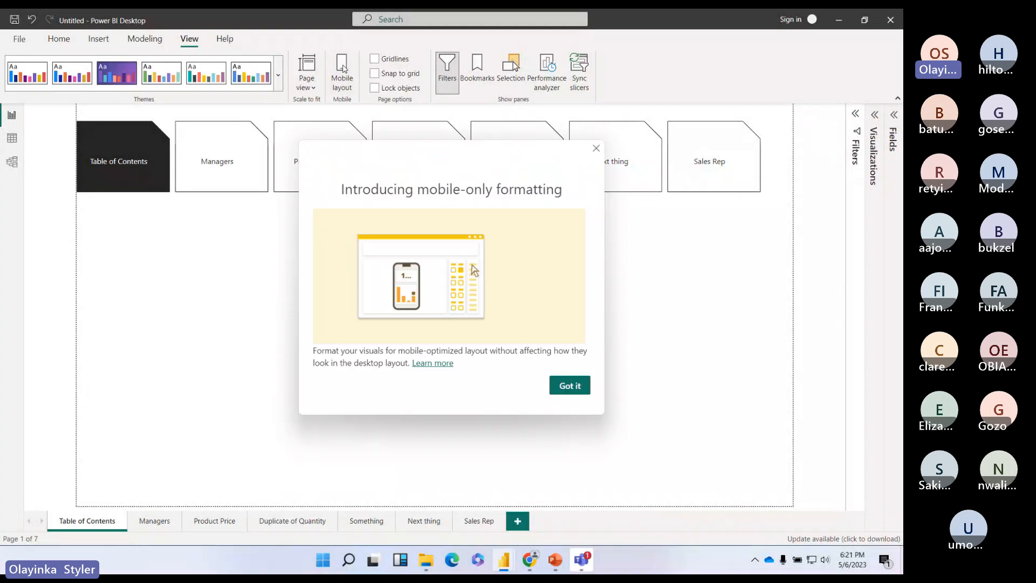
# Step: Dismiss the 'Introducing mobile-only formatting' notice and toggle the Page visuals pane off and on
pyautogui.click(568, 388)
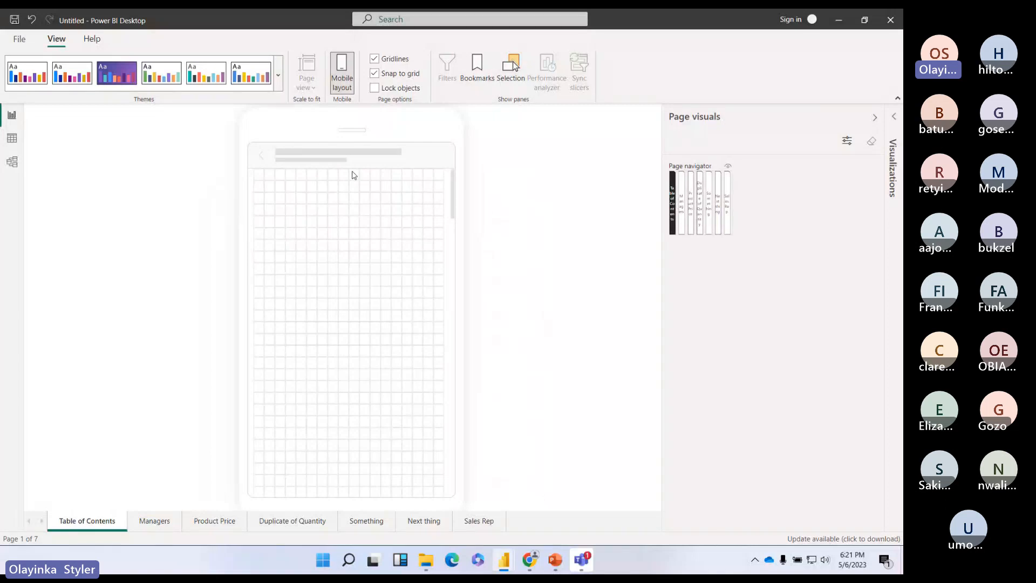
pyautogui.scroll(-3, 339, 252)
pyautogui.scroll(3, 339, 253)
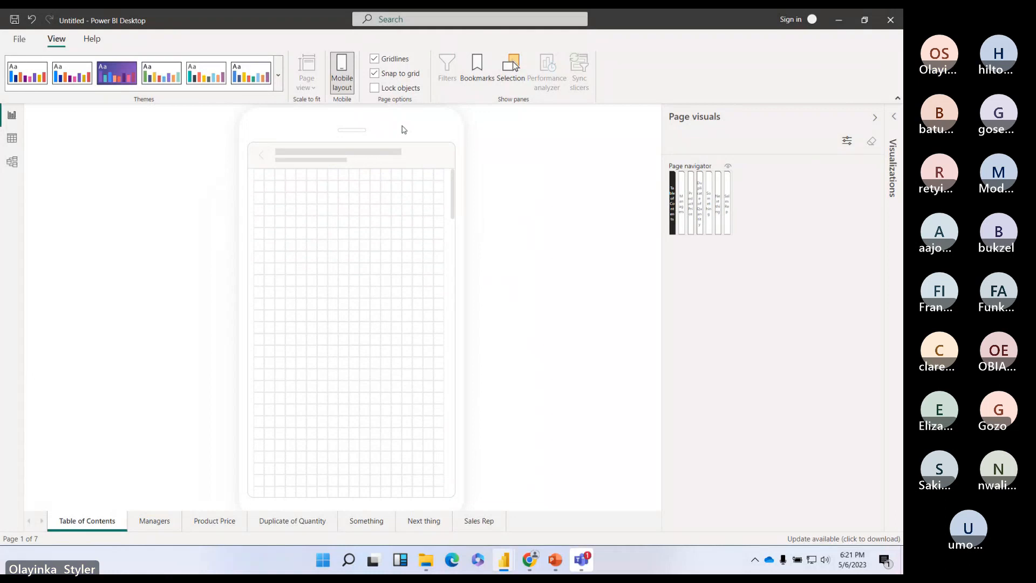
pyautogui.click(875, 118)
pyautogui.click(874, 120)
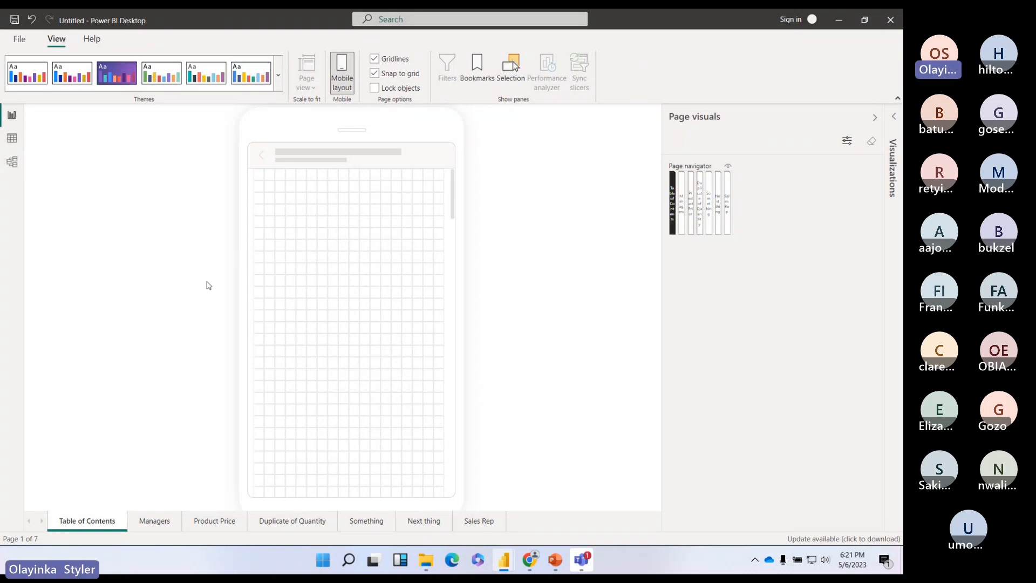
# Step: Browse the Managers and Product Price pages, then return to Table of Contents
pyautogui.click(155, 520)
pyautogui.click(221, 521)
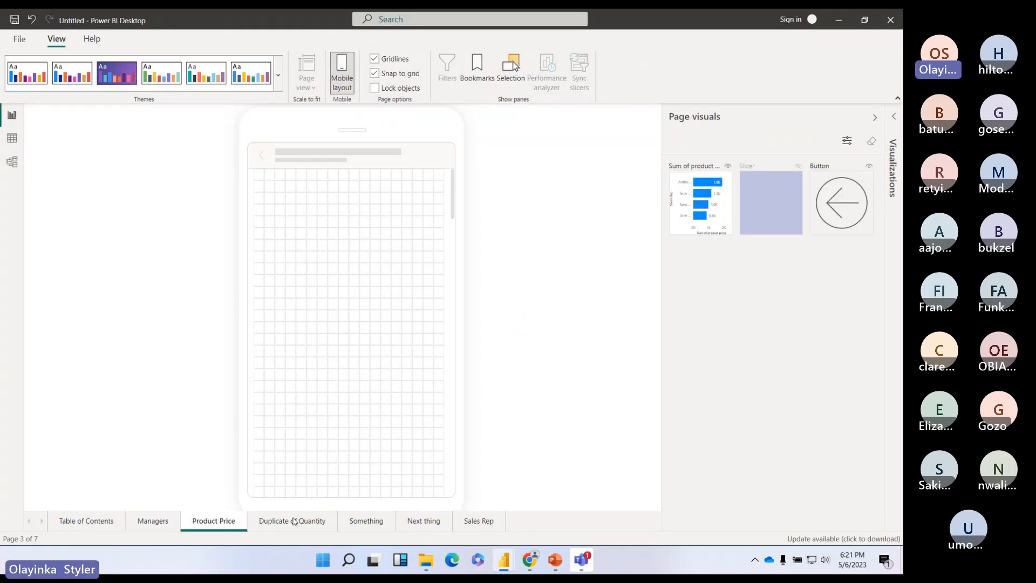
pyautogui.click(97, 522)
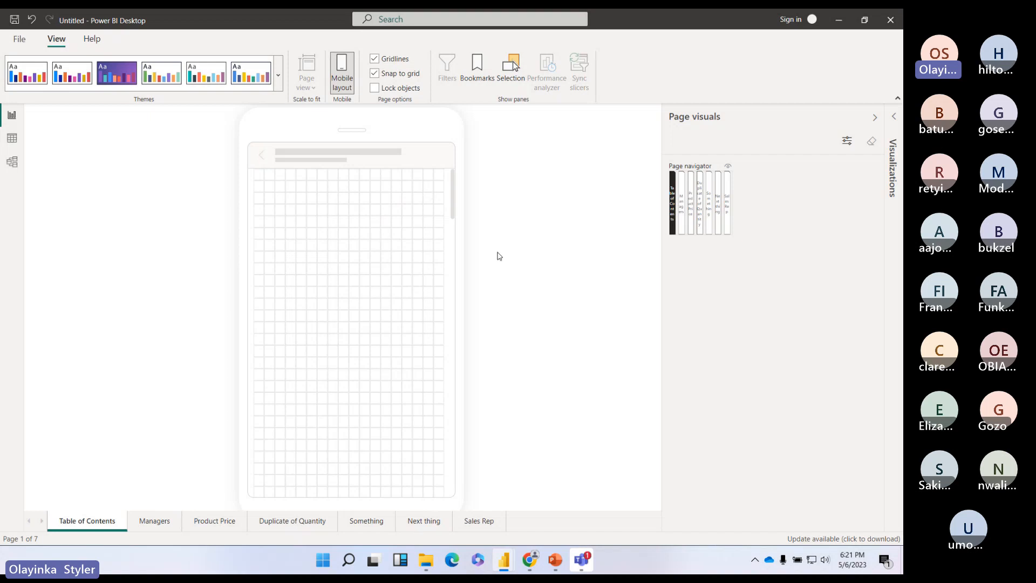
# Step: Drop the seven-tab page navigator onto the phone canvas, stretch it full width and raise its button height
pyautogui.moveTo(674, 177); pyautogui.dragTo(256, 177)
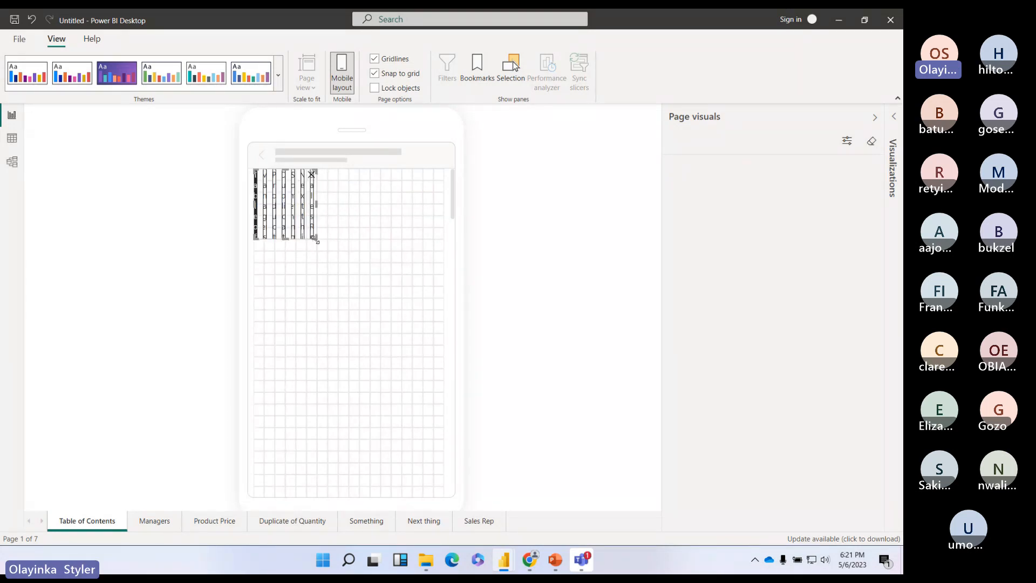
pyautogui.moveTo(314, 236); pyautogui.dragTo(446, 247)
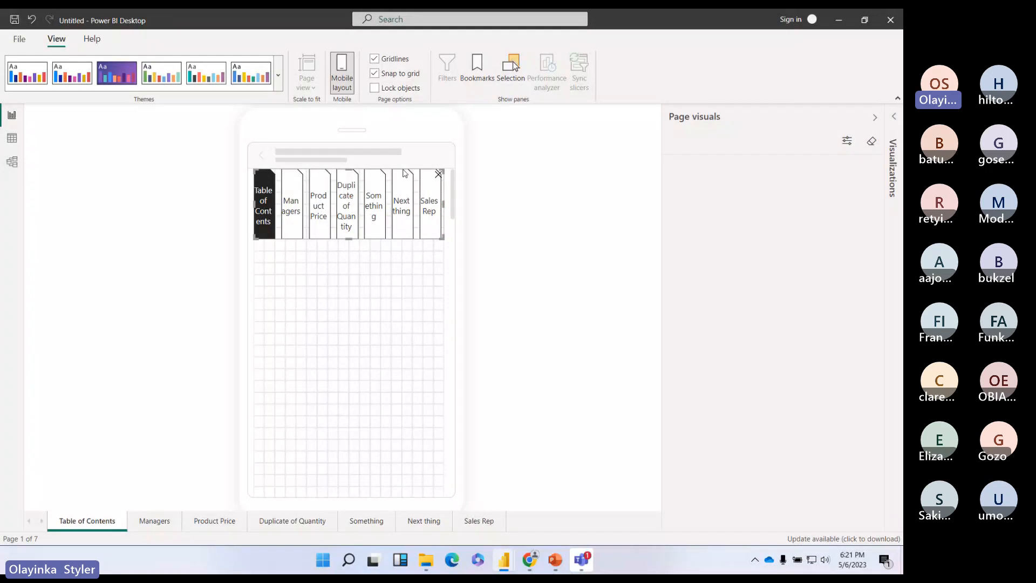
pyautogui.moveTo(406, 175); pyautogui.dragTo(405, 181)
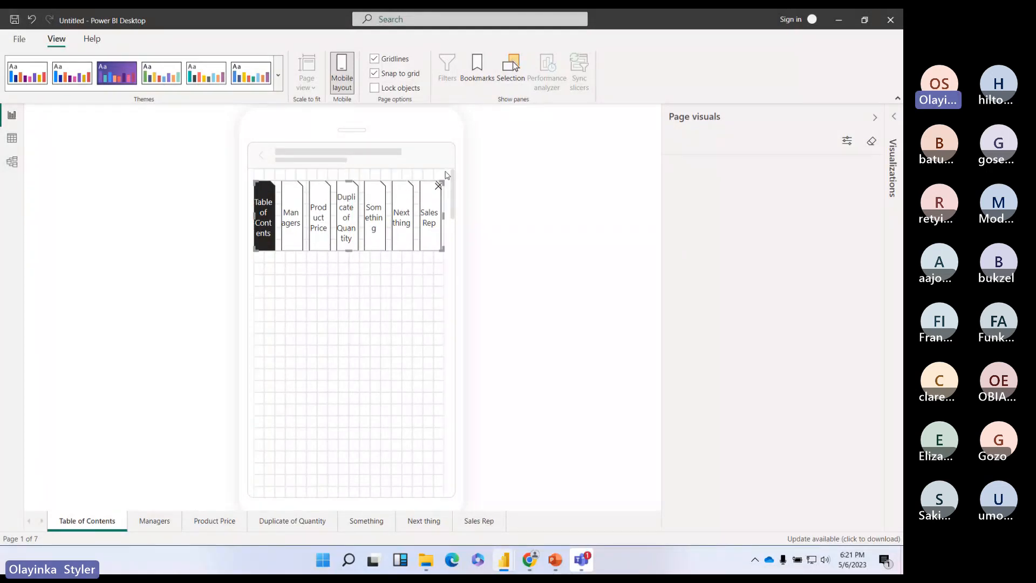
pyautogui.moveTo(348, 251); pyautogui.dragTo(347, 284)
pyautogui.moveTo(372, 184); pyautogui.dragTo(375, 177)
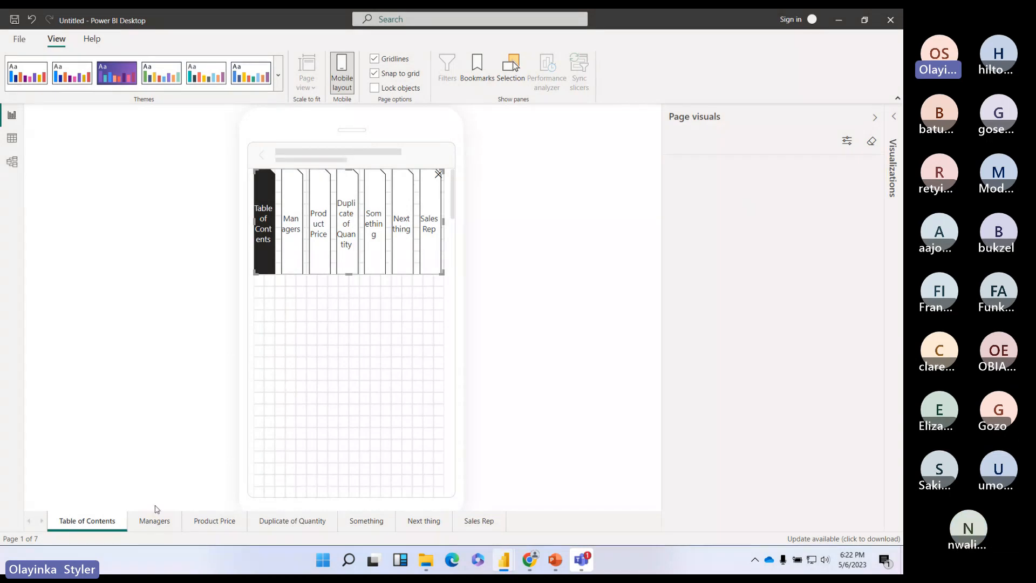
# Step: On Managers, add the Profit Margin and quantity sold charts to the phone layout, enlarged
pyautogui.click(159, 523)
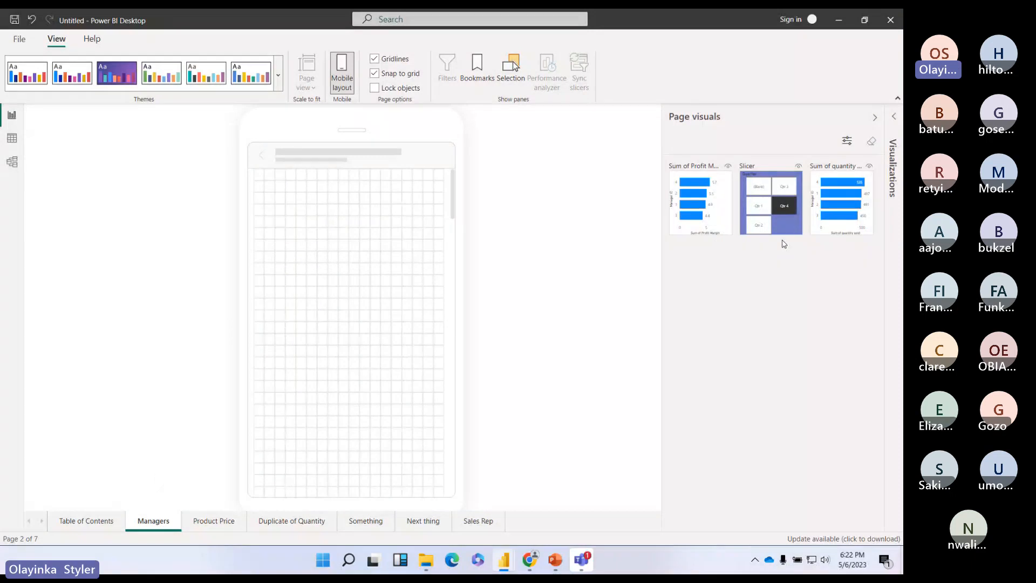
pyautogui.moveTo(727, 203); pyautogui.dragTo(443, 283)
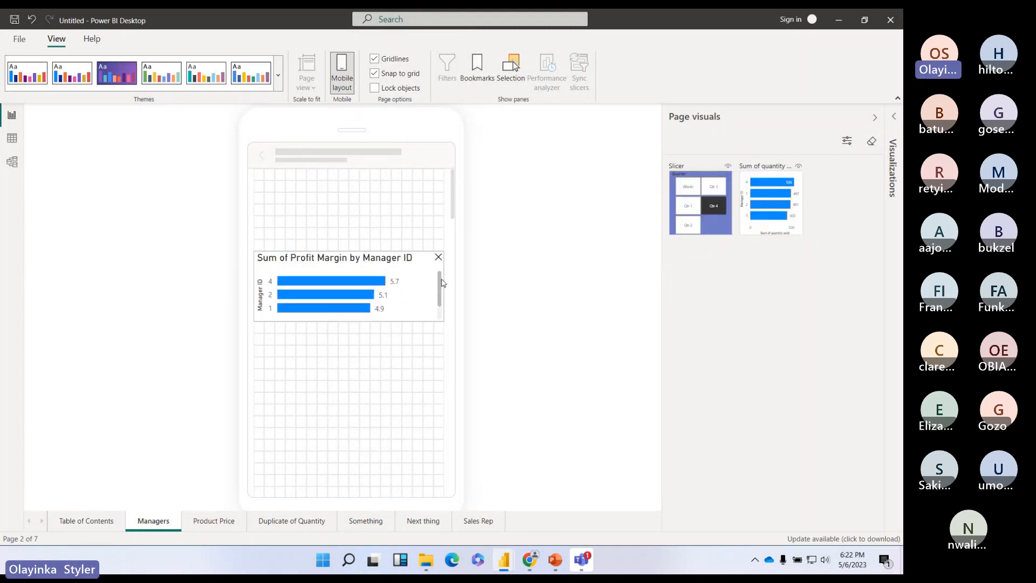
pyautogui.moveTo(341, 252); pyautogui.dragTo(349, 207)
pyautogui.moveTo(348, 322); pyautogui.dragTo(349, 337)
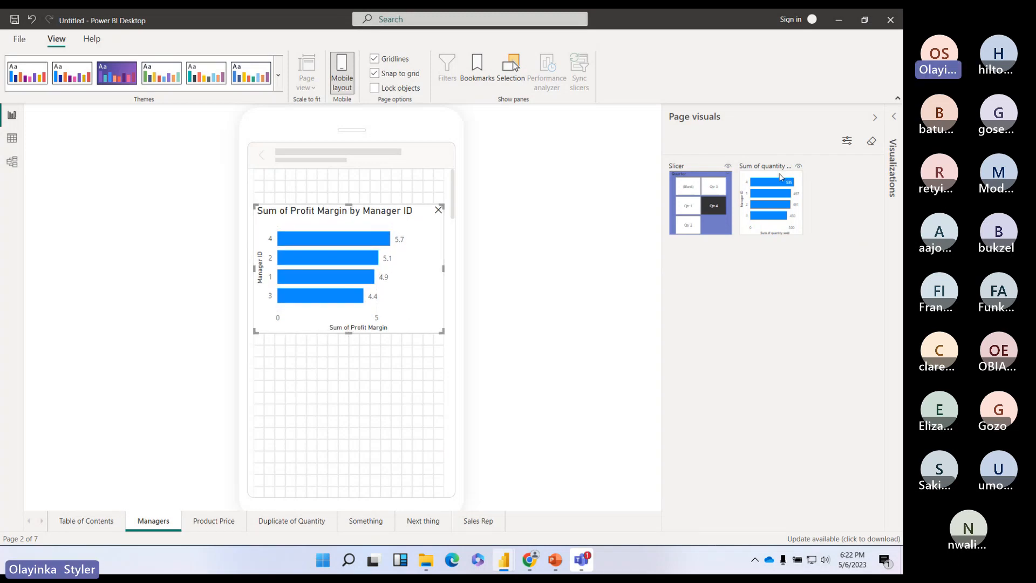
pyautogui.moveTo(752, 203); pyautogui.dragTo(442, 415)
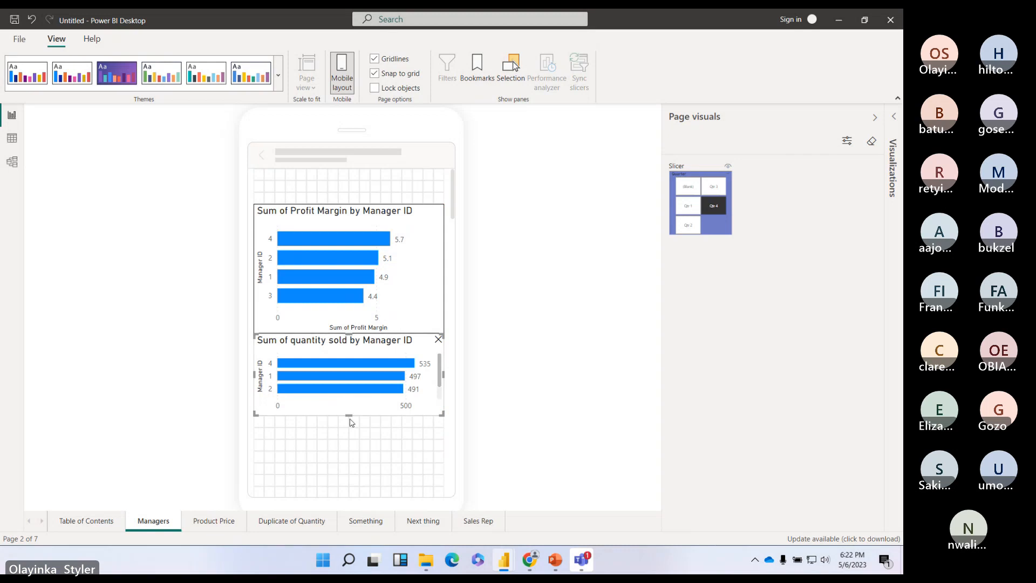
pyautogui.moveTo(349, 415); pyautogui.dragTo(349, 462)
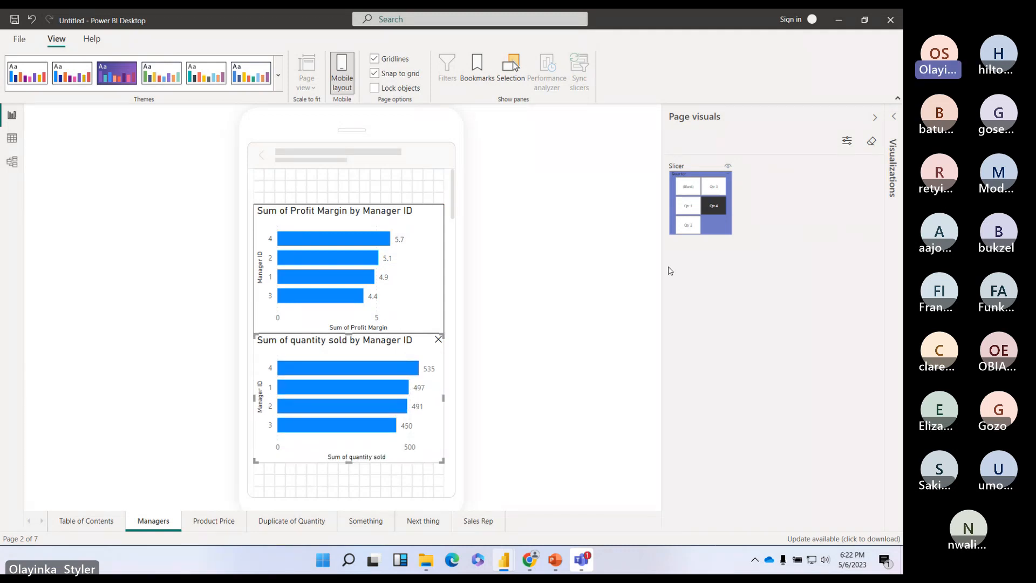
# Step: Add the Quarter slicer as a short strip at the top above the charts
pyautogui.moveTo(700, 204); pyautogui.dragTo(296, 192)
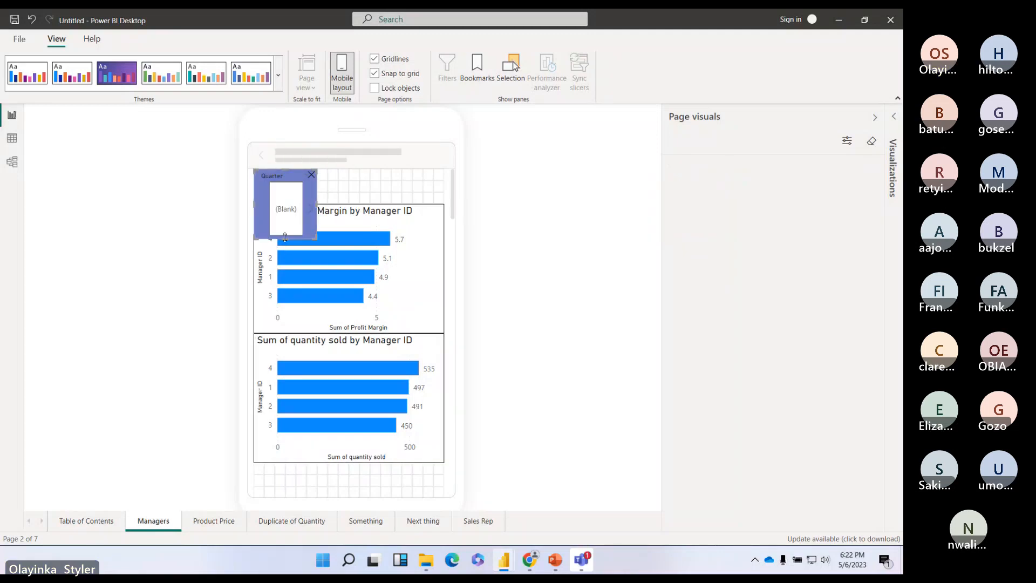
pyautogui.moveTo(285, 238); pyautogui.dragTo(441, 187)
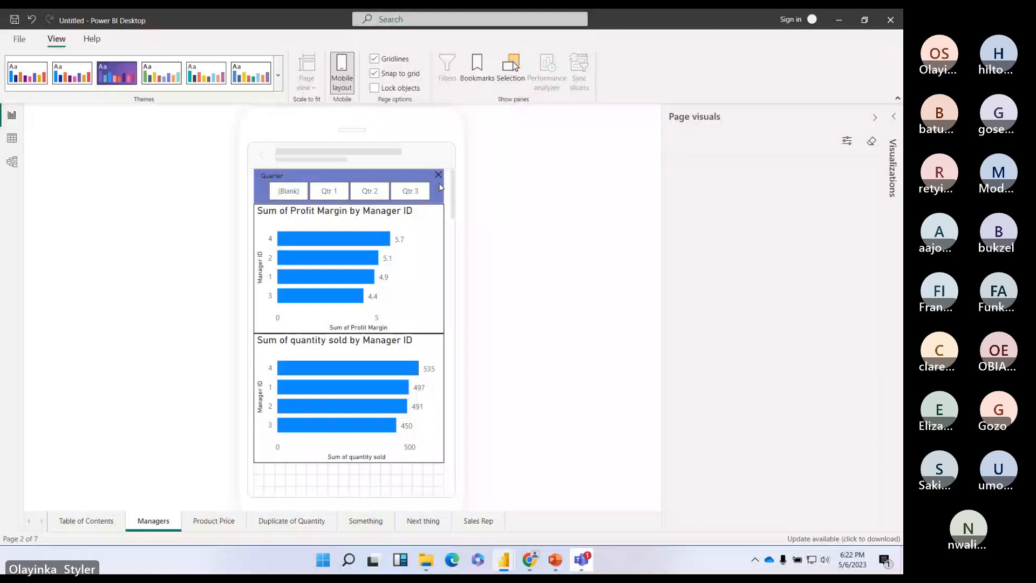
pyautogui.moveTo(423, 342); pyautogui.dragTo(422, 354)
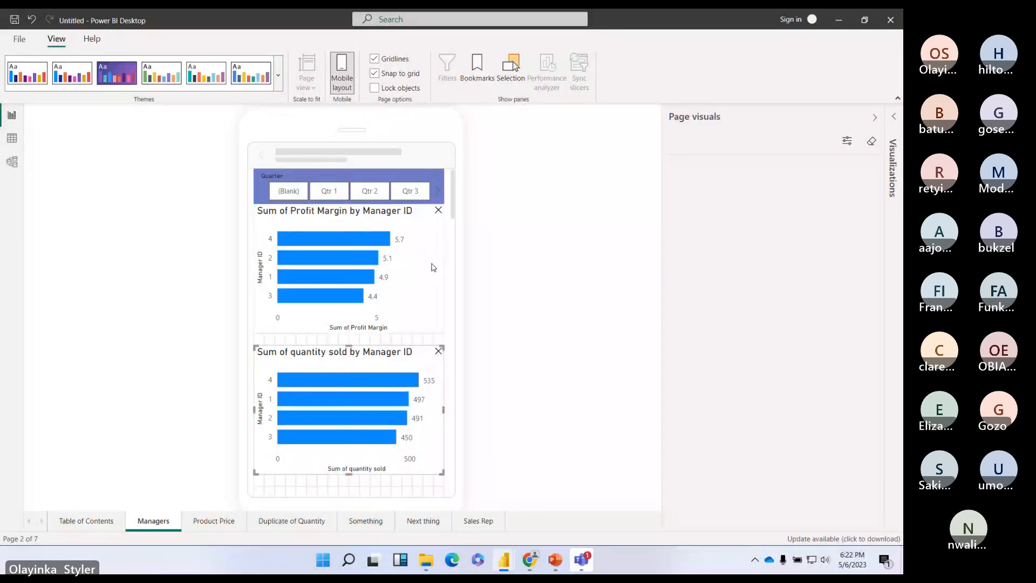
pyautogui.moveTo(431, 263); pyautogui.dragTo(434, 276)
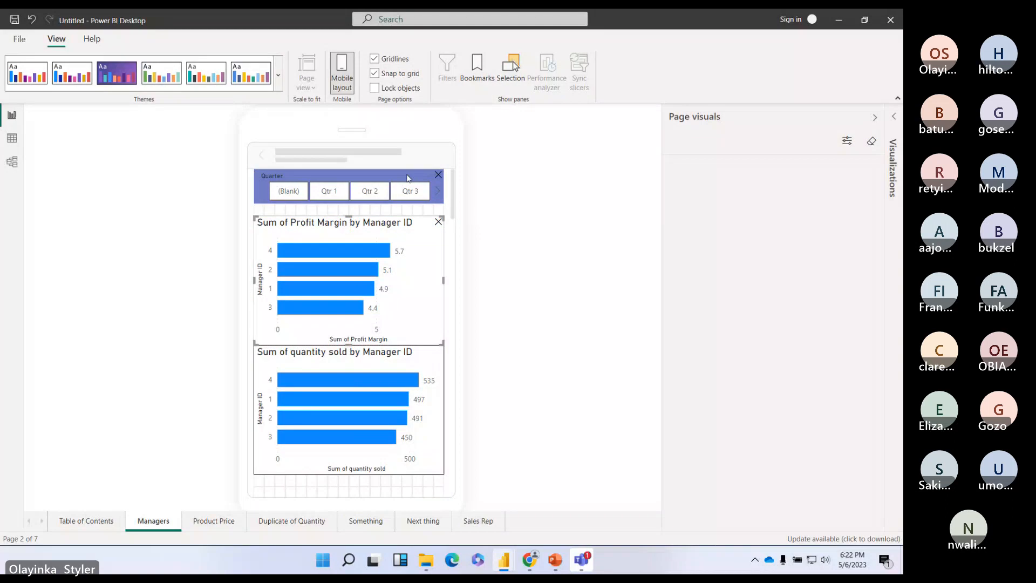
pyautogui.moveTo(408, 183); pyautogui.dragTo(407, 179)
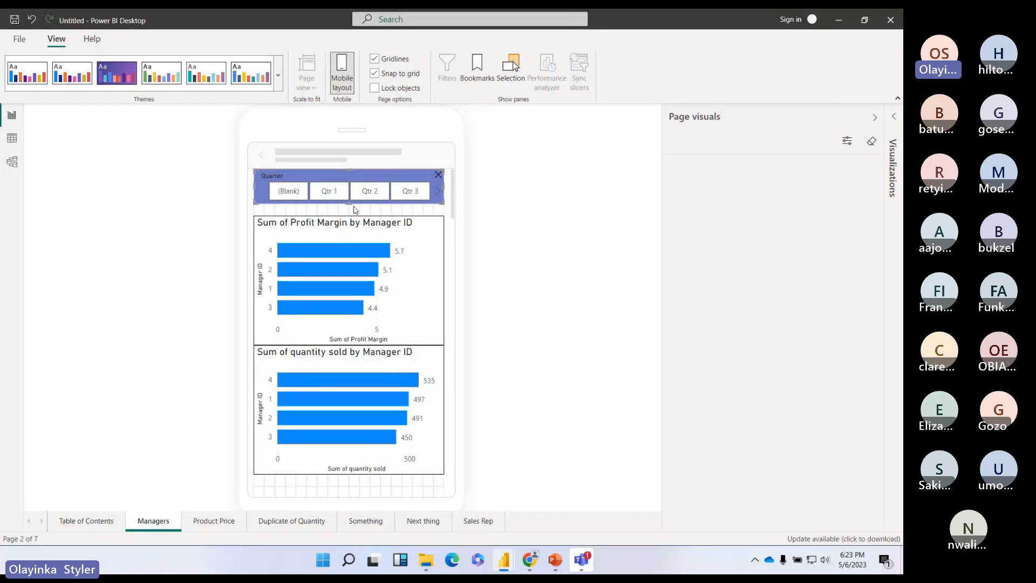
pyautogui.moveTo(349, 203); pyautogui.dragTo(350, 216)
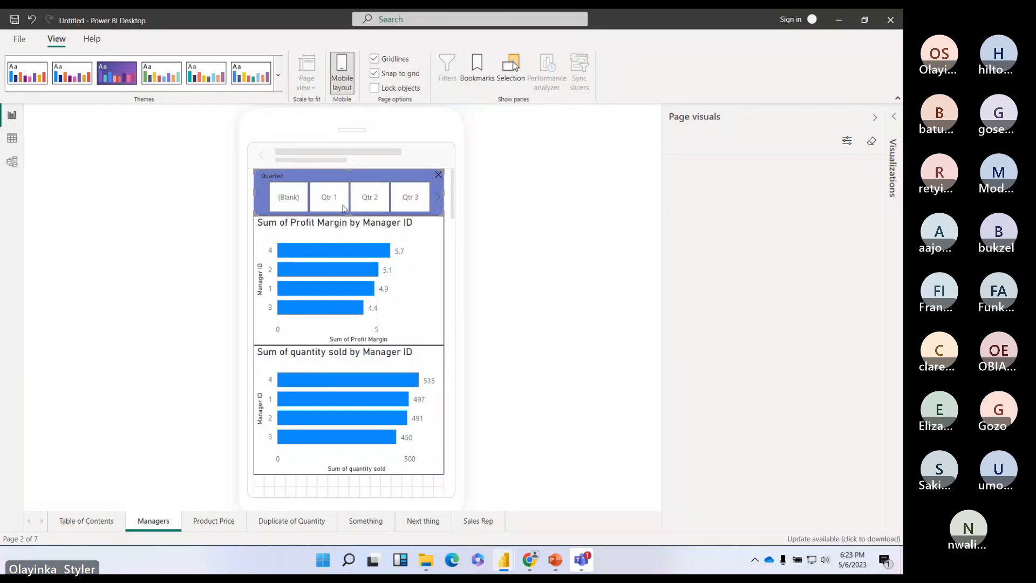
# Step: Nudge the quantity sold and Profit Margin charts down to finish aligning the stack
pyautogui.scroll(-4, 359, 367)
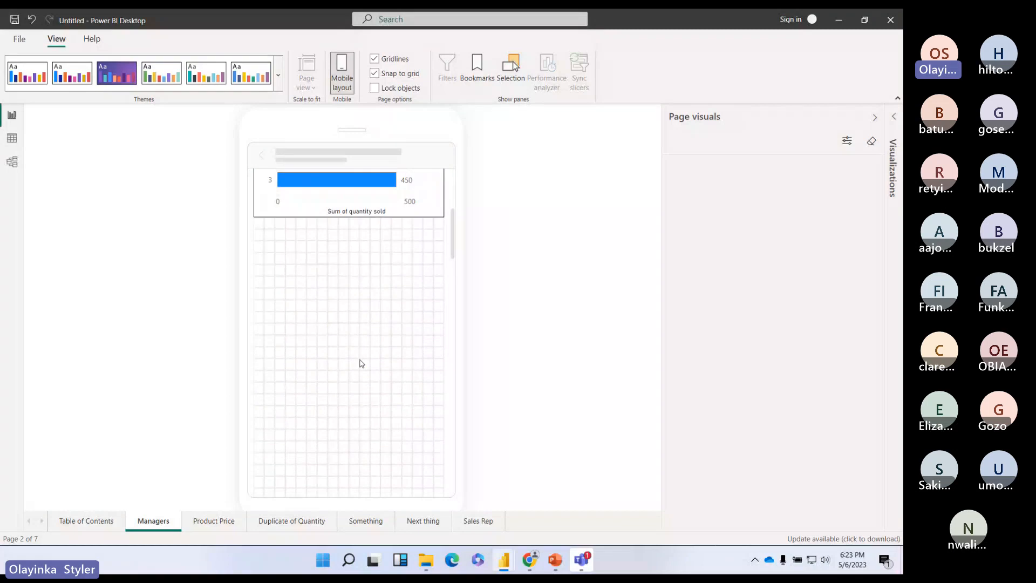
pyautogui.scroll(5, 362, 366)
pyautogui.scroll(1, 362, 363)
pyautogui.scroll(-2, 360, 361)
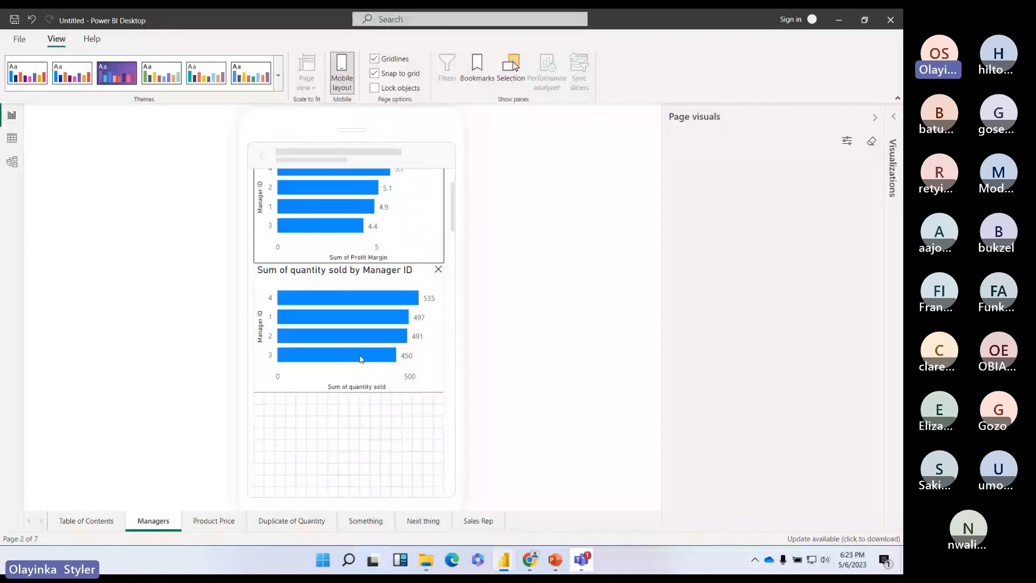
pyautogui.scroll(2, 360, 361)
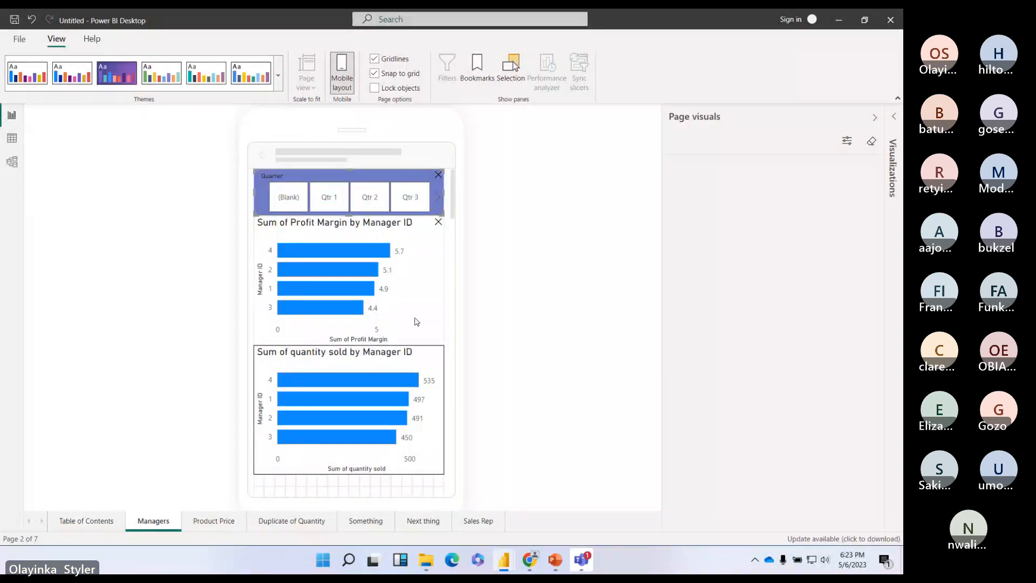
pyautogui.moveTo(425, 357); pyautogui.dragTo(427, 381)
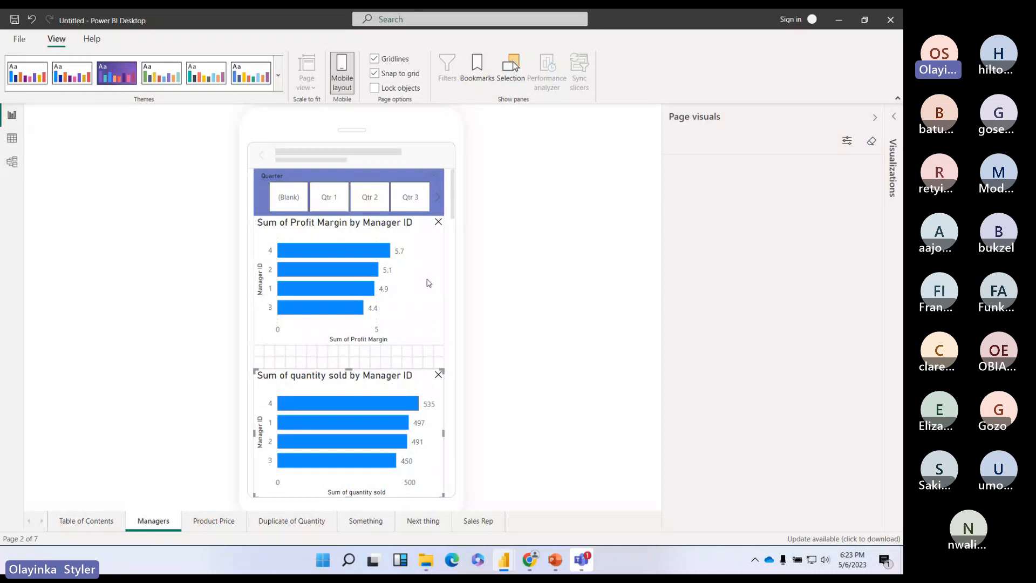
pyautogui.moveTo(429, 283); pyautogui.dragTo(429, 289)
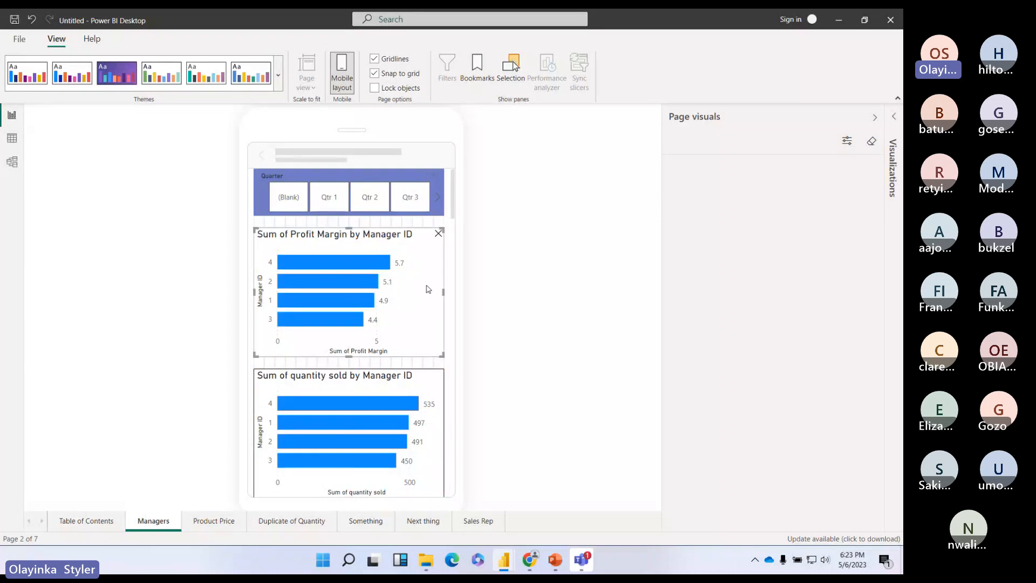
# Step: On Product Price, add the price-by-Sales-Rep chart to the phone layout, enlarged to show all bars
pyautogui.click(214, 521)
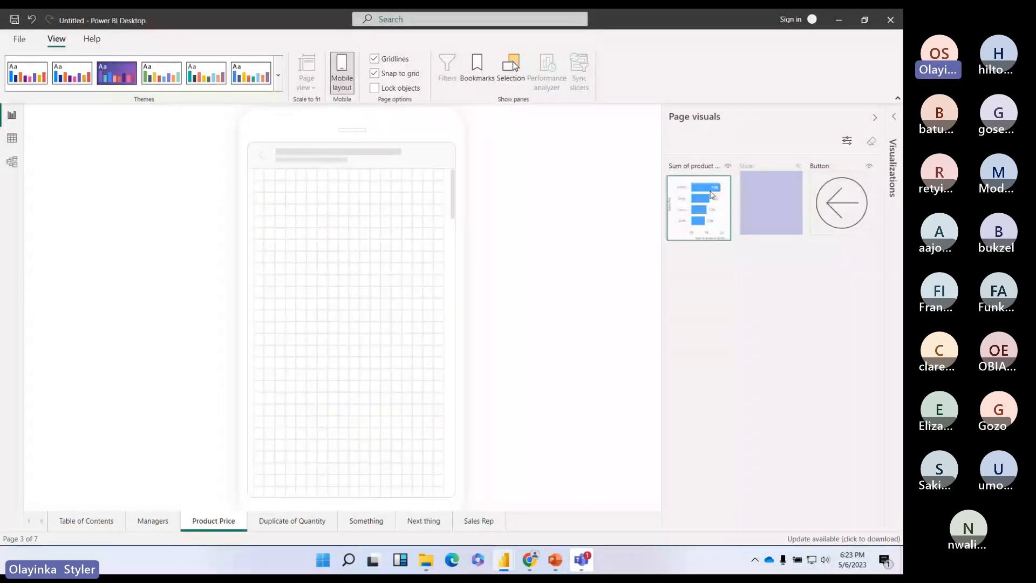
pyautogui.moveTo(700, 205); pyautogui.dragTo(301, 247)
pyautogui.moveTo(314, 296); pyautogui.dragTo(447, 343)
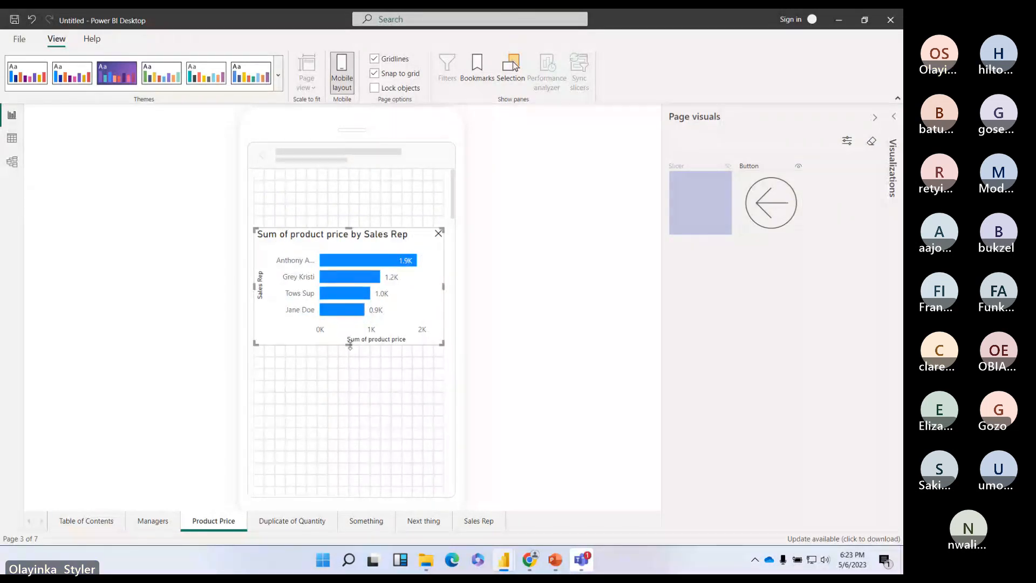
pyautogui.moveTo(351, 345); pyautogui.dragTo(352, 369)
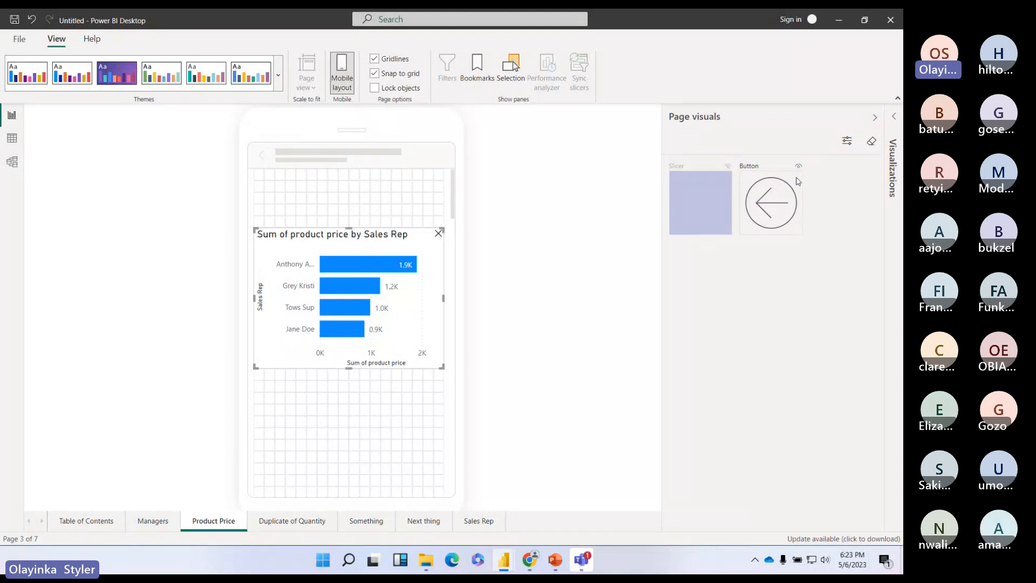
# Step: Add a narrow top-left back-arrow button above the price chart, then place Duplicate of Quantity's quantity chart
pyautogui.moveTo(797, 182); pyautogui.dragTo(316, 177)
pyautogui.moveTo(285, 237); pyautogui.dragTo(286, 204)
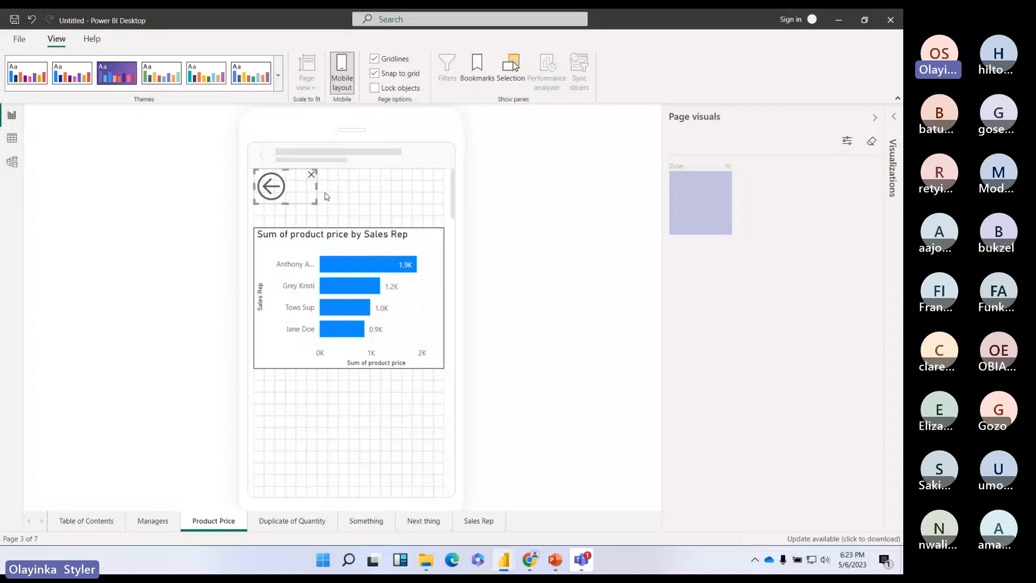
pyautogui.click(316, 188)
pyautogui.moveTo(311, 188); pyautogui.dragTo(295, 188)
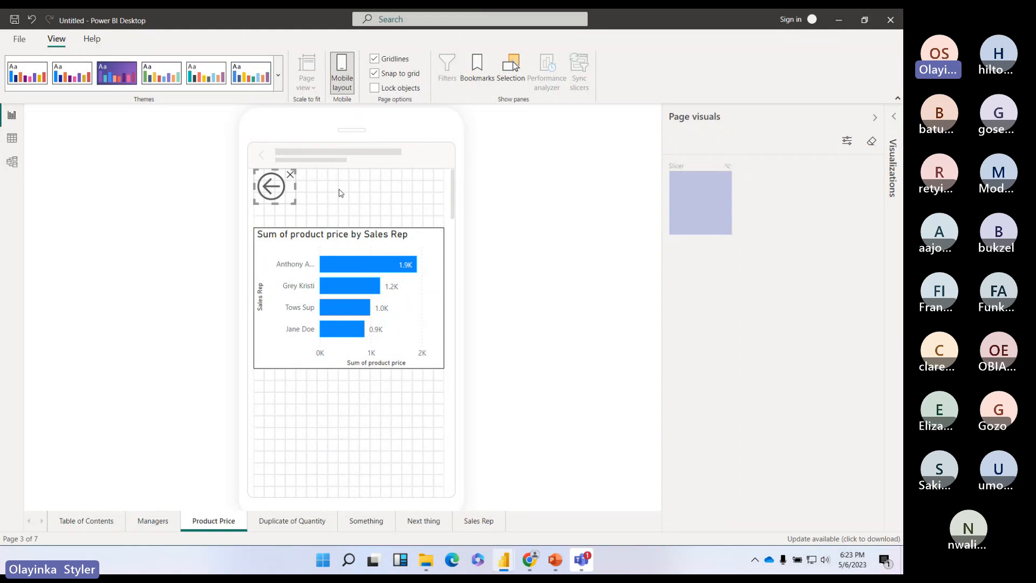
pyautogui.moveTo(434, 305); pyautogui.dragTo(434, 293)
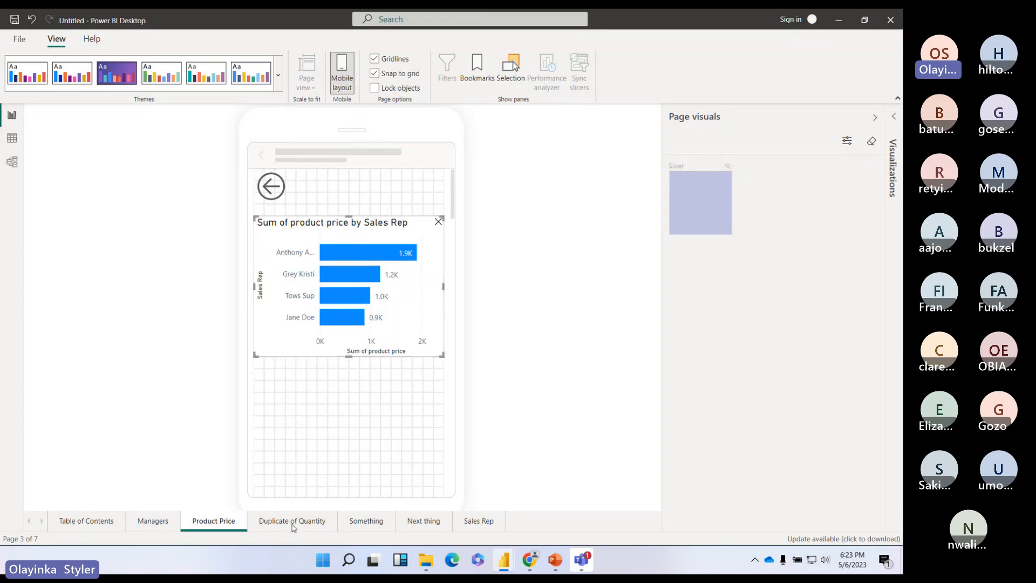
pyautogui.click(292, 525)
pyautogui.moveTo(722, 211); pyautogui.dragTo(451, 358)
# Step: On Something, add the quantity-by-Sales-Rep chart and a top-right forward-arrow button, chart placed beneath it
pyautogui.click(329, 287)
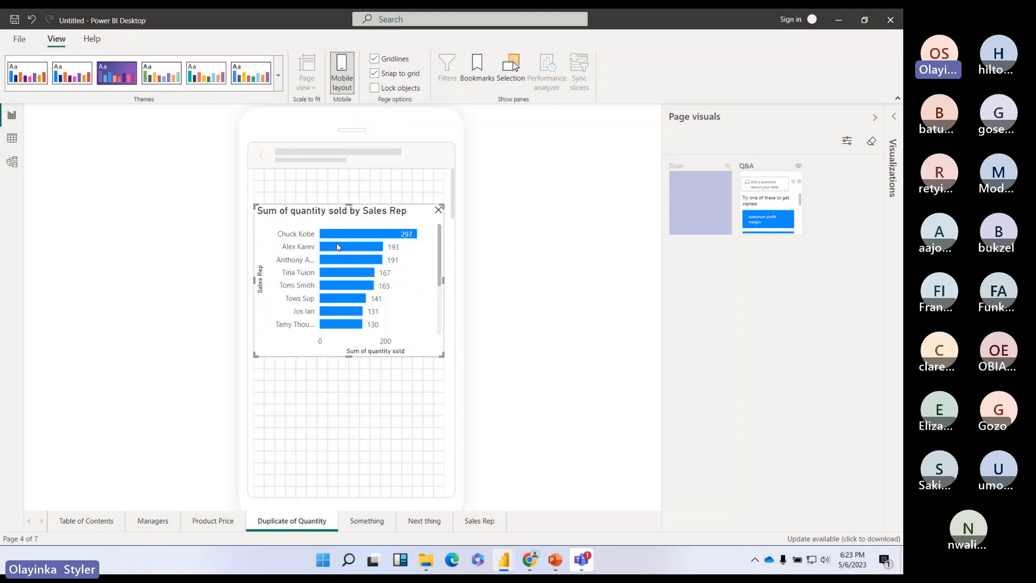
pyautogui.click(367, 521)
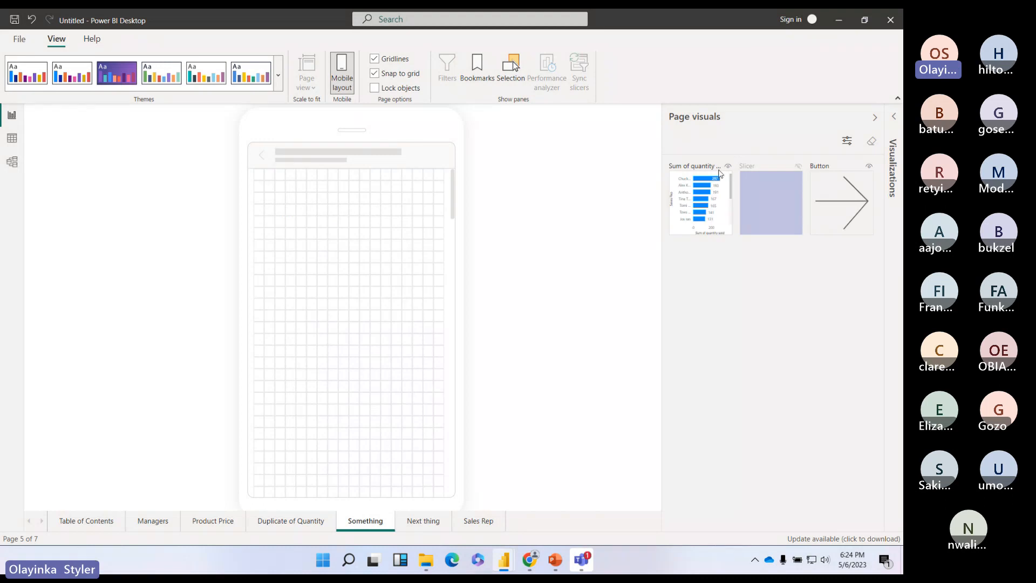
pyautogui.moveTo(720, 212); pyautogui.dragTo(306, 294)
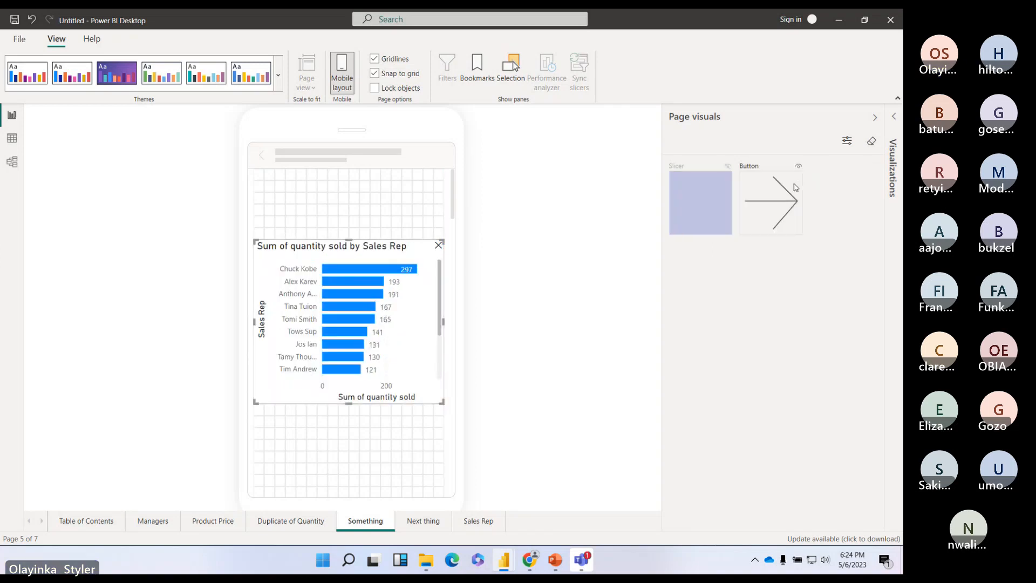
pyautogui.moveTo(794, 187); pyautogui.dragTo(412, 185)
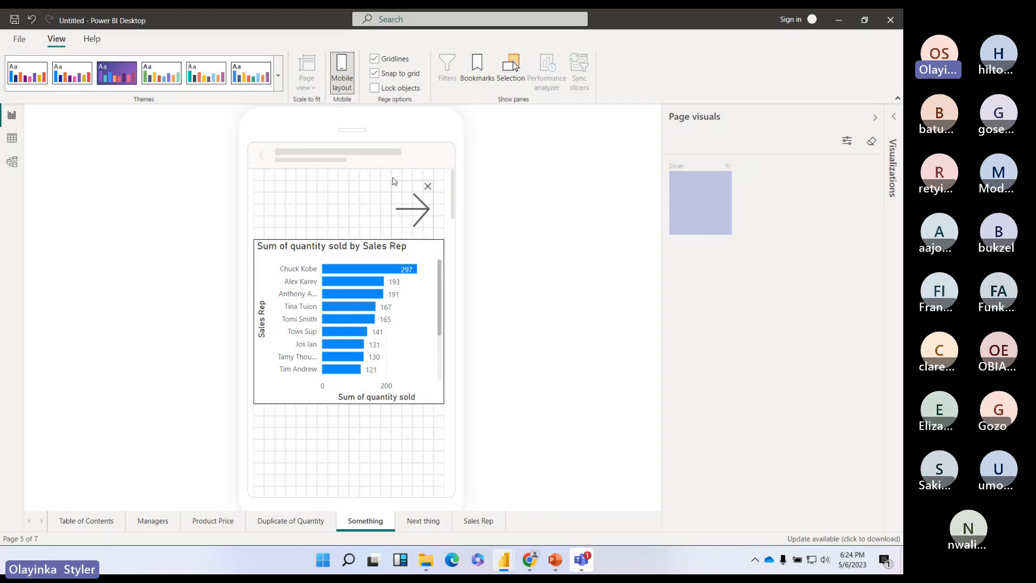
pyautogui.click(425, 189)
pyautogui.moveTo(416, 303); pyautogui.dragTo(419, 289)
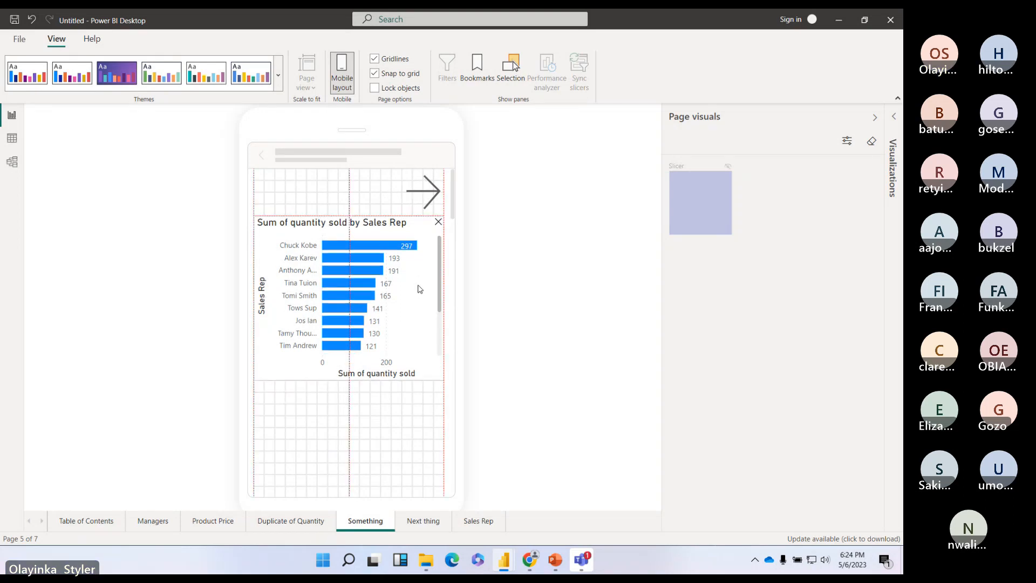
# Step: Add the quantity-by-Sales-Rep chart to the Next thing phone layout and make it taller
pyautogui.click(426, 520)
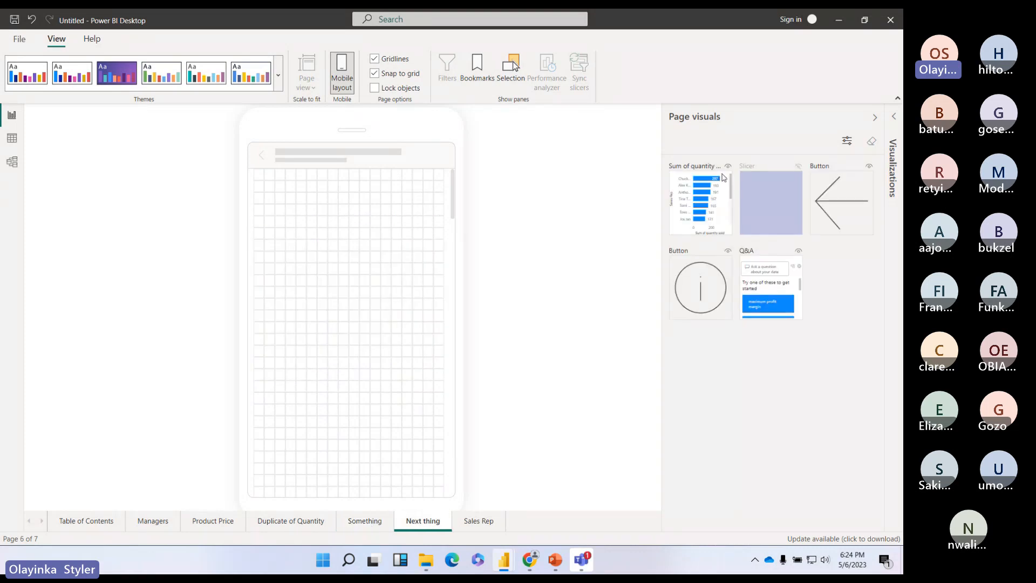
pyautogui.moveTo(723, 178); pyautogui.dragTo(308, 217)
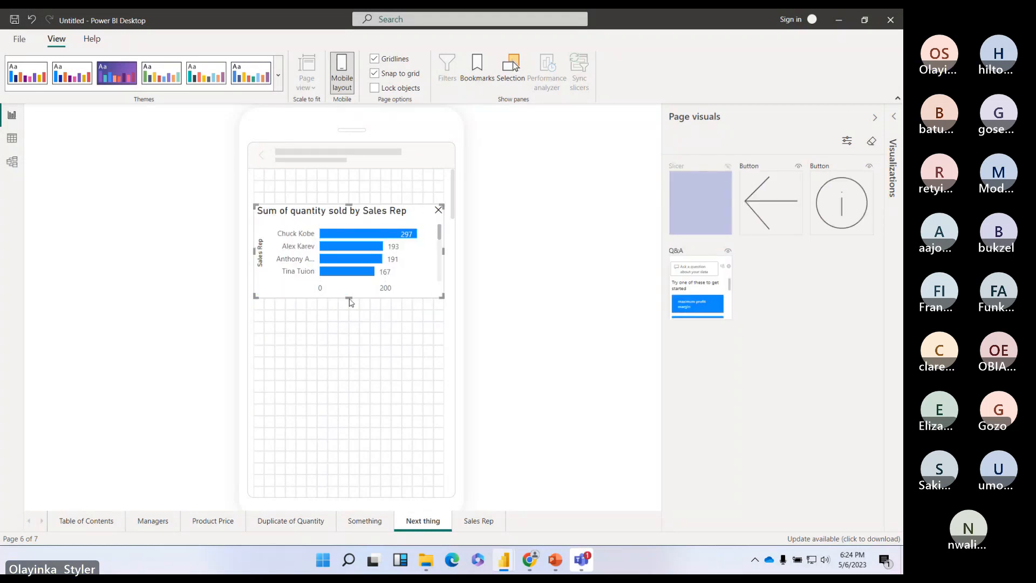
pyautogui.moveTo(349, 297); pyautogui.dragTo(345, 359)
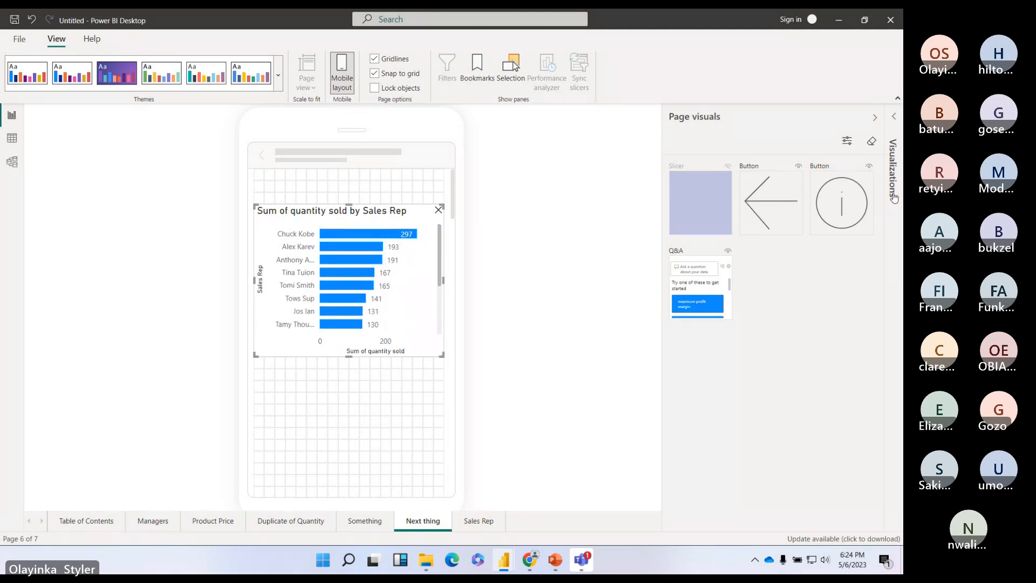
pyautogui.scroll(-2, 399, 281)
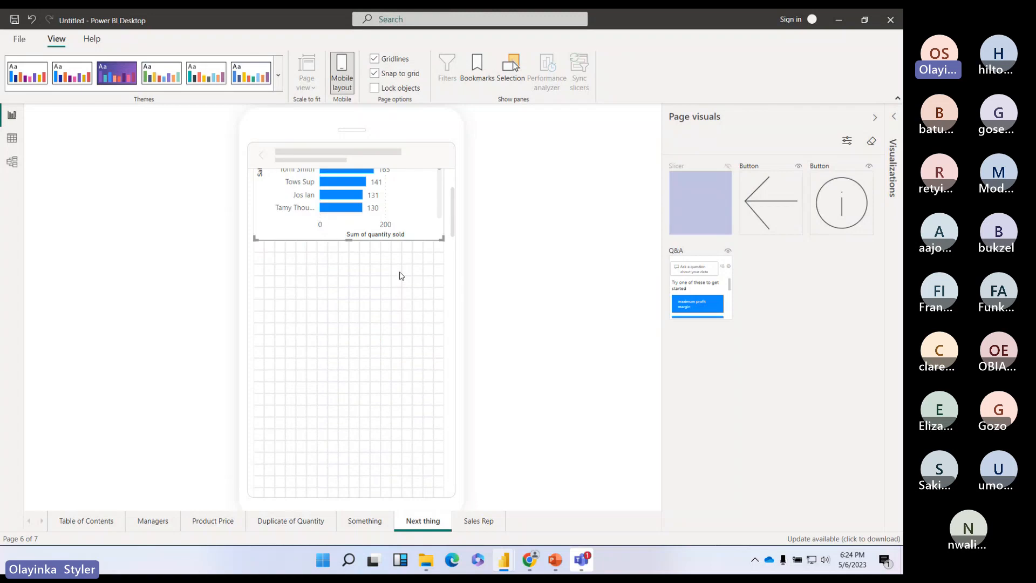
pyautogui.scroll(2, 399, 275)
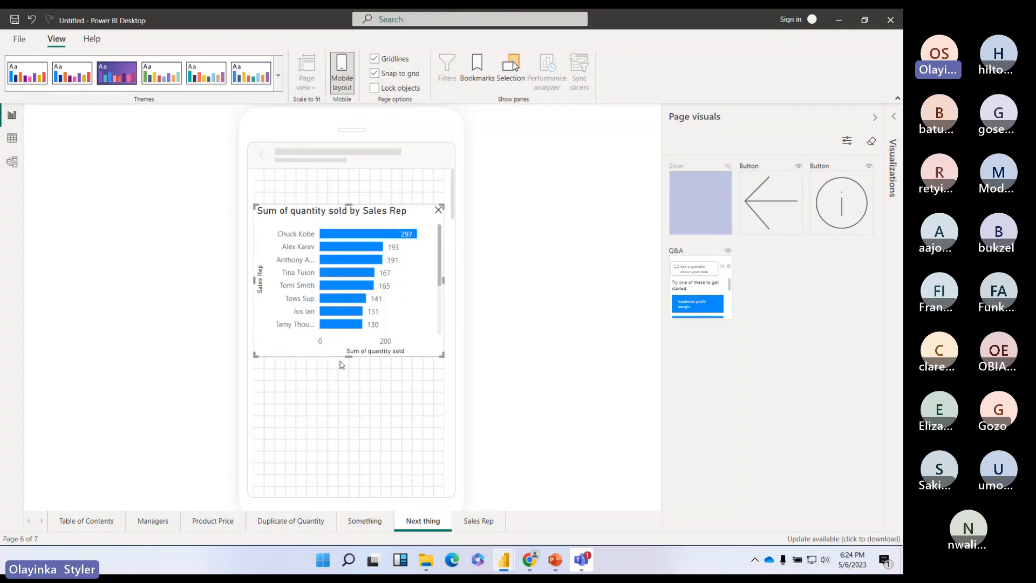
# Step: Stretch the quantity chart further until every sales rep is listed
pyautogui.moveTo(347, 359); pyautogui.dragTo(340, 414)
pyautogui.scroll(-15, 407, 287)
pyautogui.scroll(5, 411, 262)
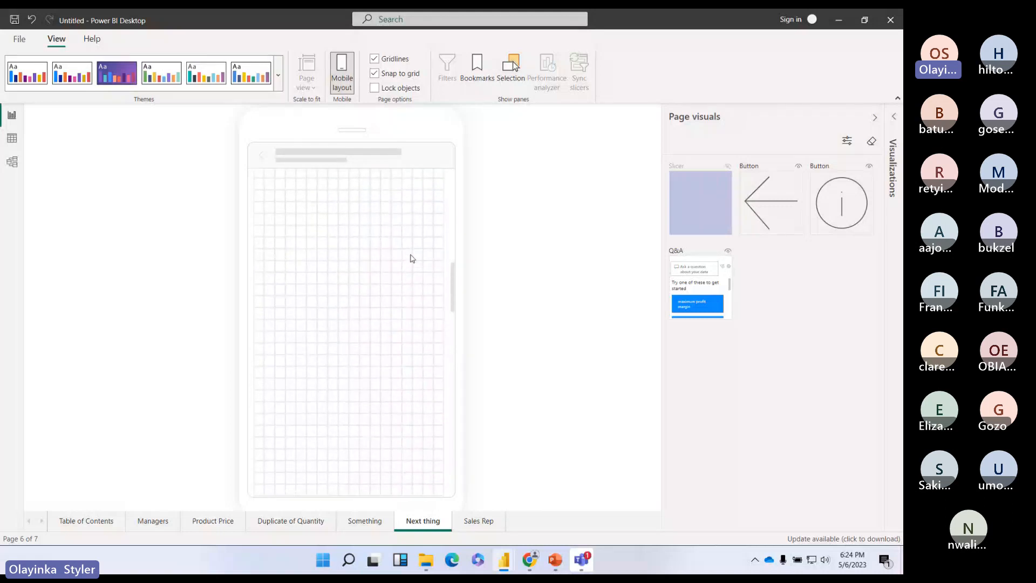
pyautogui.scroll(6, 411, 257)
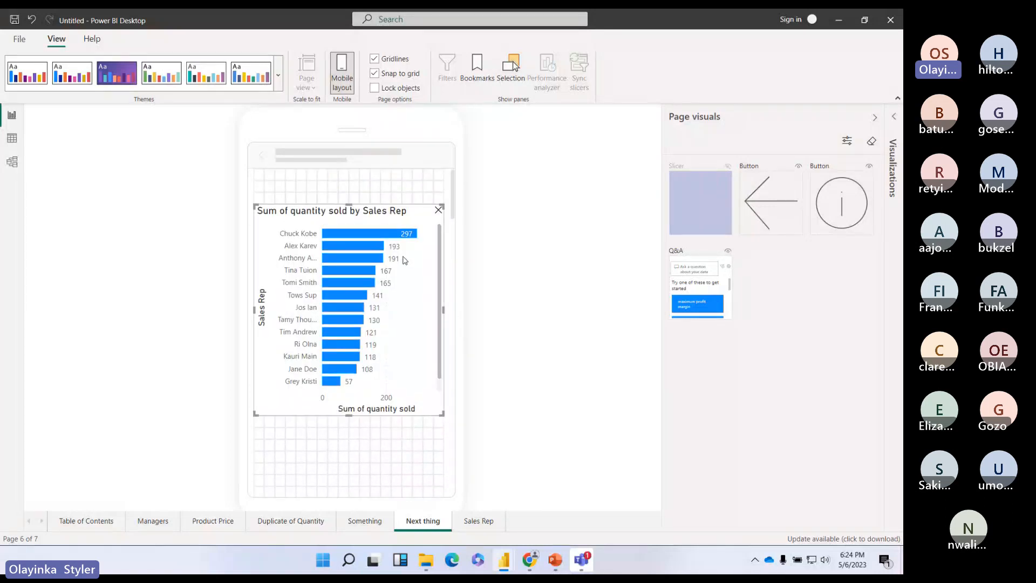
pyautogui.moveTo(423, 233); pyautogui.dragTo(424, 240)
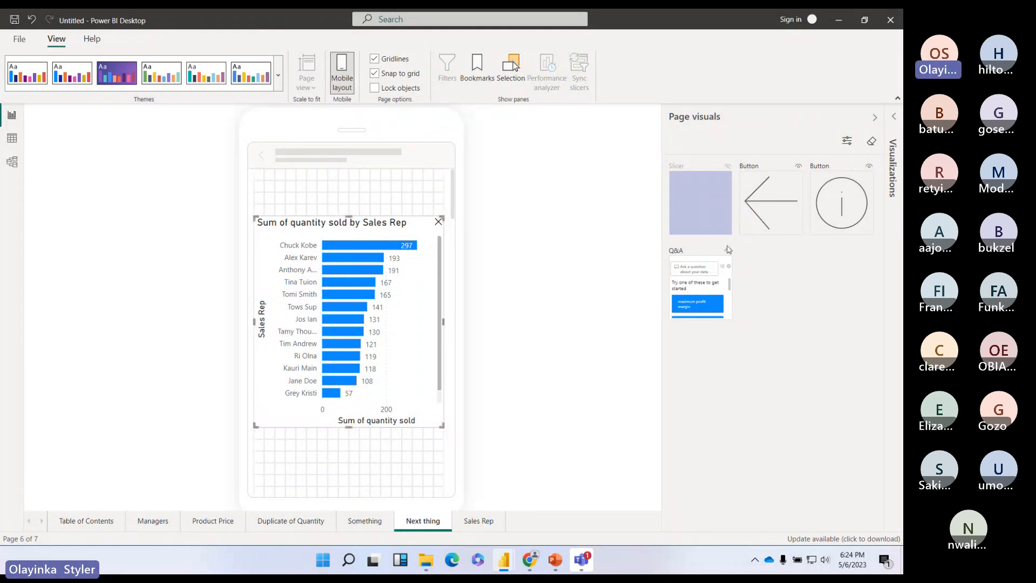
pyautogui.press('Delete')
pyautogui.scroll(-10, 391, 308)
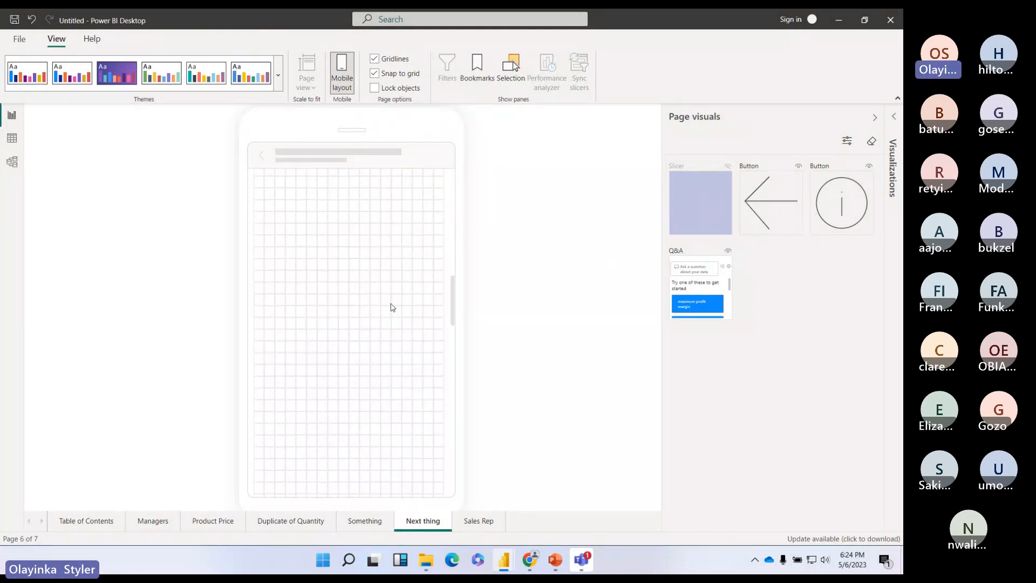
pyautogui.scroll(-5, 392, 286)
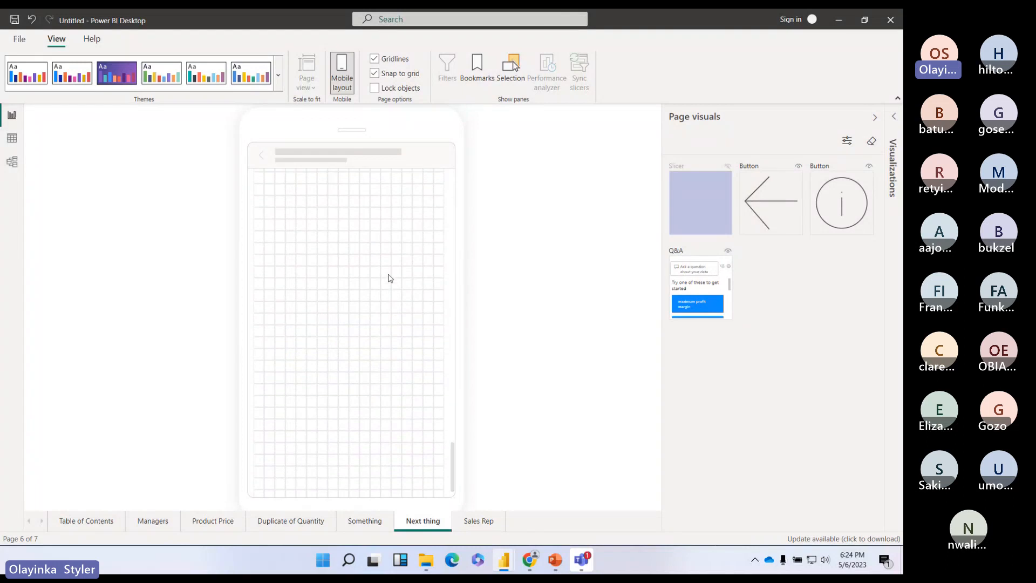
pyautogui.scroll(6, 389, 273)
pyautogui.scroll(8, 389, 269)
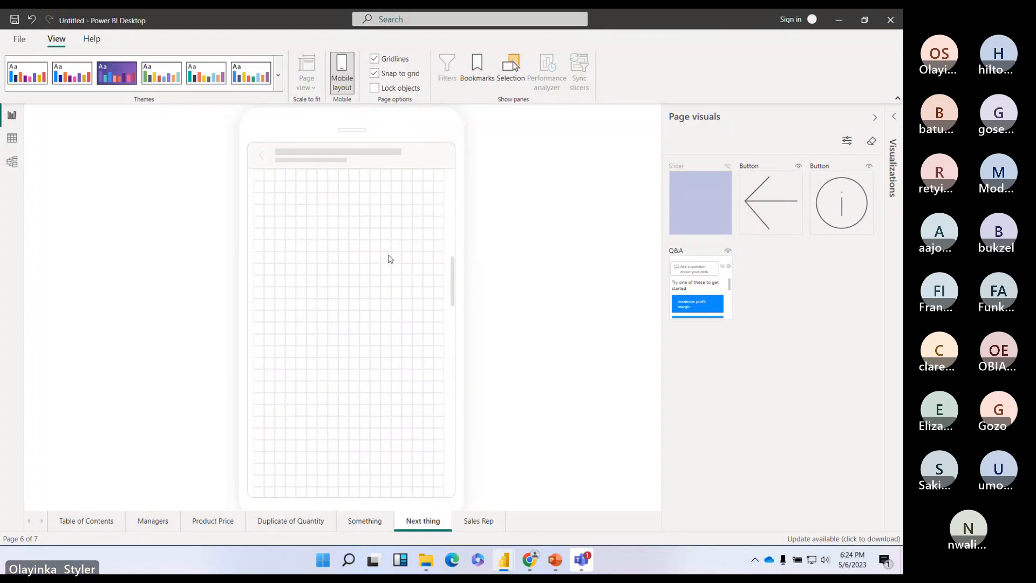
pyautogui.scroll(2, 390, 259)
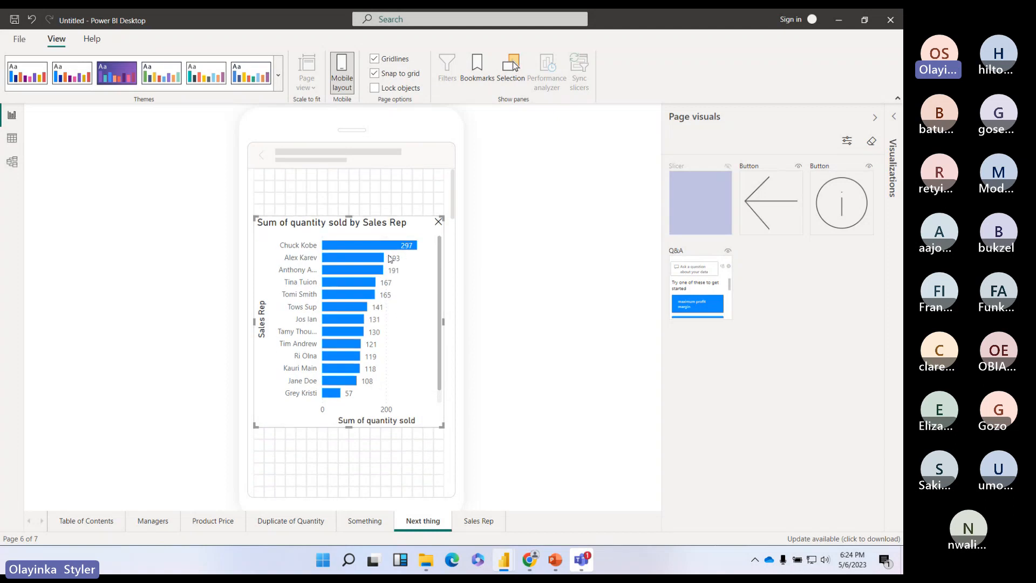
# Step: Place the back-arrow button above the chart and the info button below it
pyautogui.moveTo(764, 200); pyautogui.dragTo(294, 201)
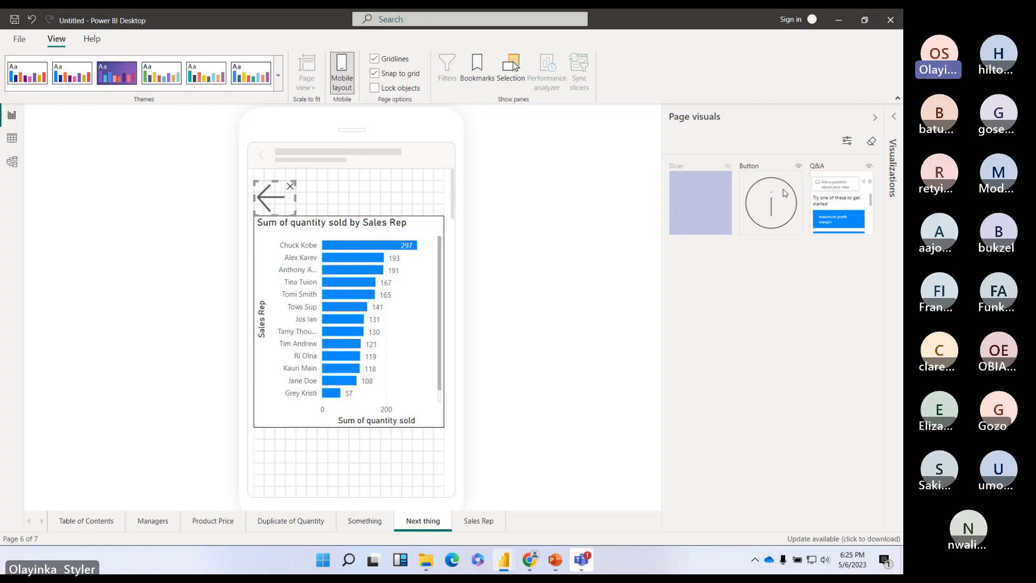
pyautogui.moveTo(794, 182); pyautogui.dragTo(478, 441)
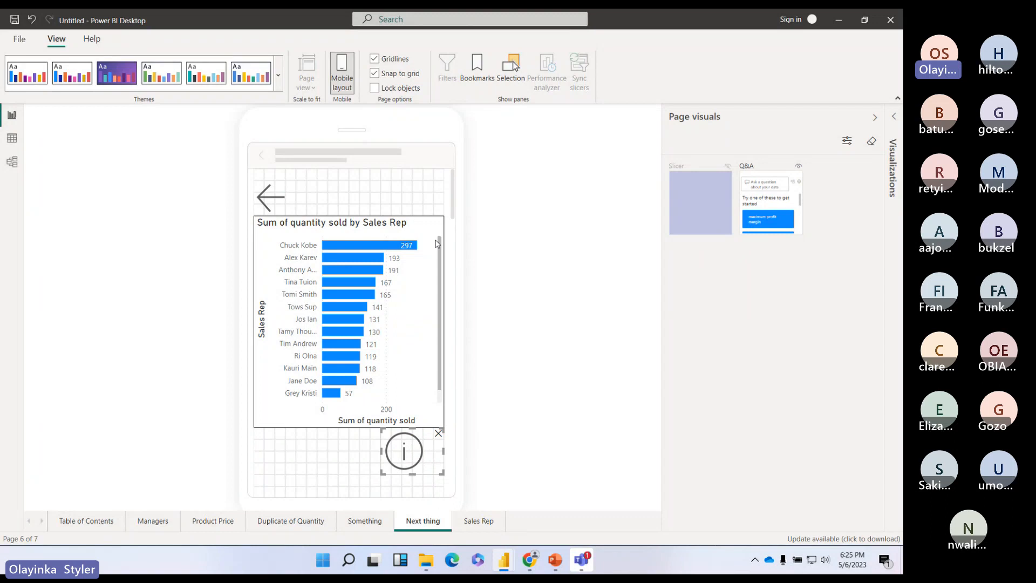
pyautogui.click(494, 525)
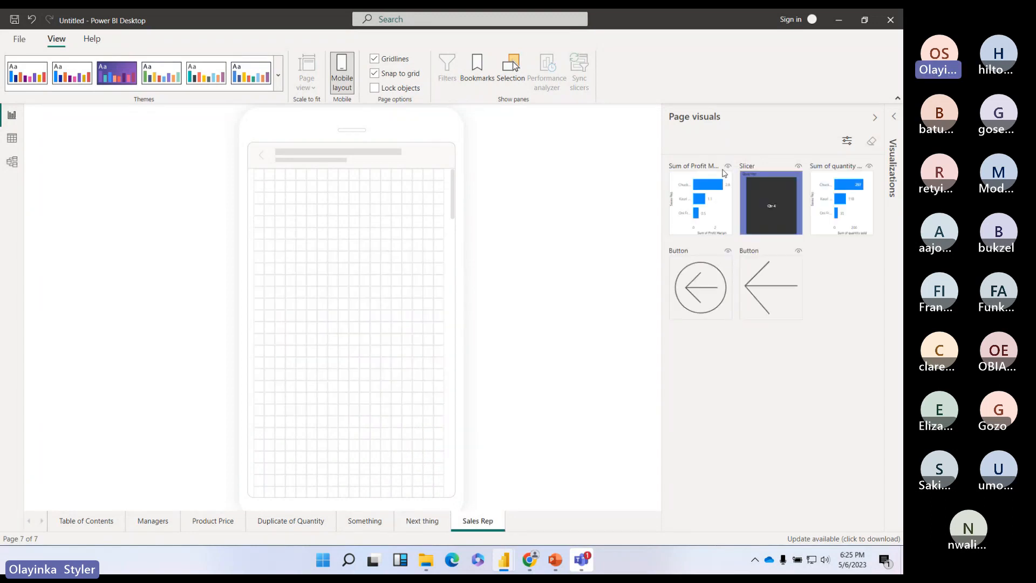
# Step: Place the profit margin chart on the phone layout at full width and taller
pyautogui.moveTo(694, 189); pyautogui.dragTo(302, 226)
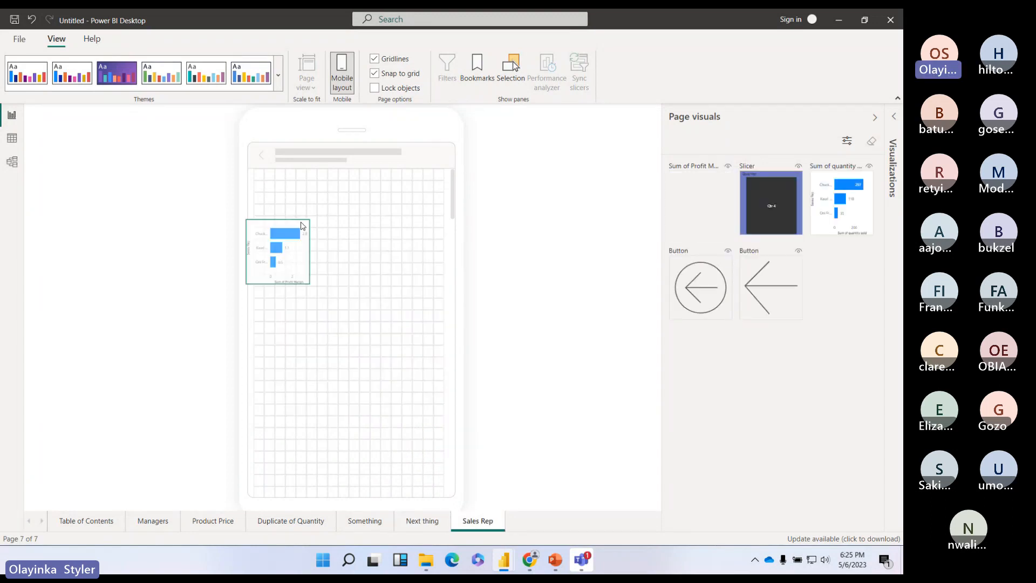
pyautogui.moveTo(310, 284); pyautogui.dragTo(444, 402)
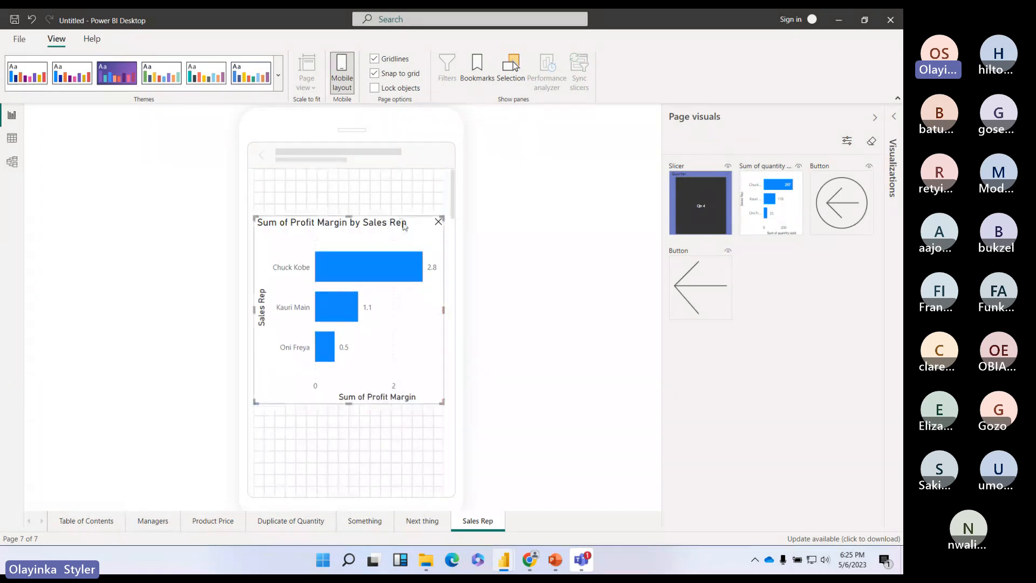
pyautogui.moveTo(405, 225); pyautogui.dragTo(403, 238)
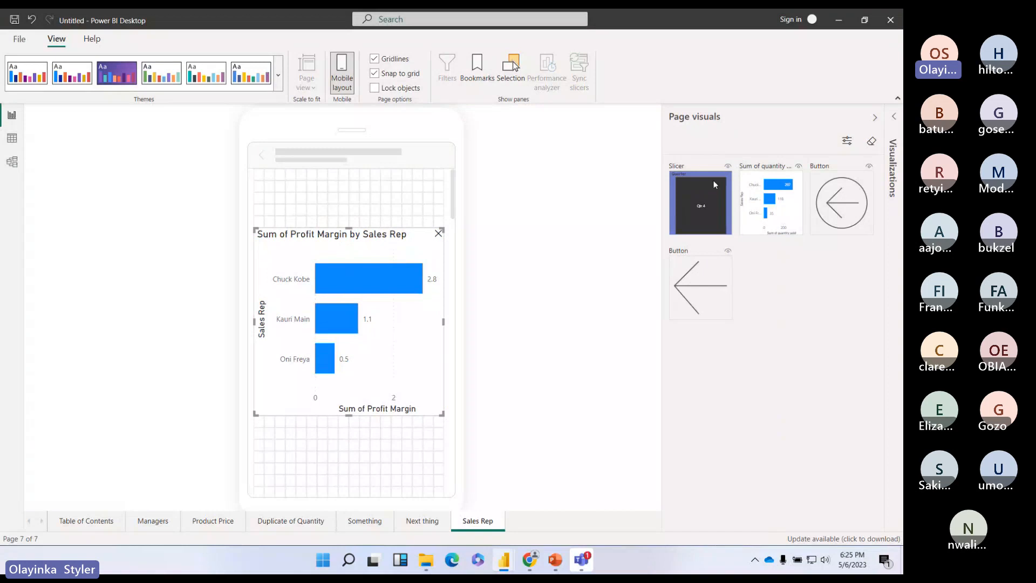
# Step: Add the Quarter slicer at the top, matching the chart's width, with the chart just below
pyautogui.moveTo(713, 180); pyautogui.dragTo(303, 164)
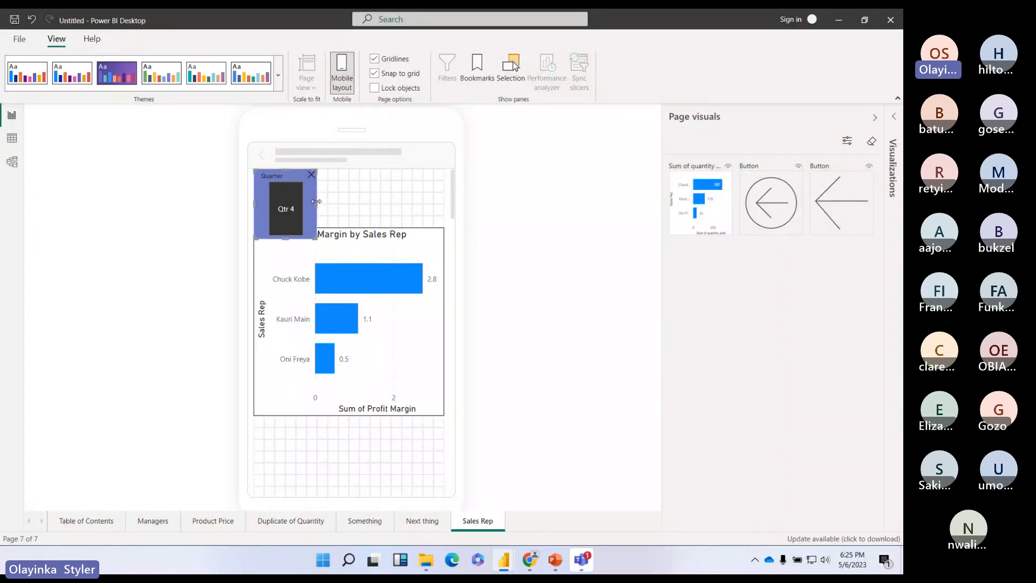
pyautogui.moveTo(316, 201); pyautogui.dragTo(442, 204)
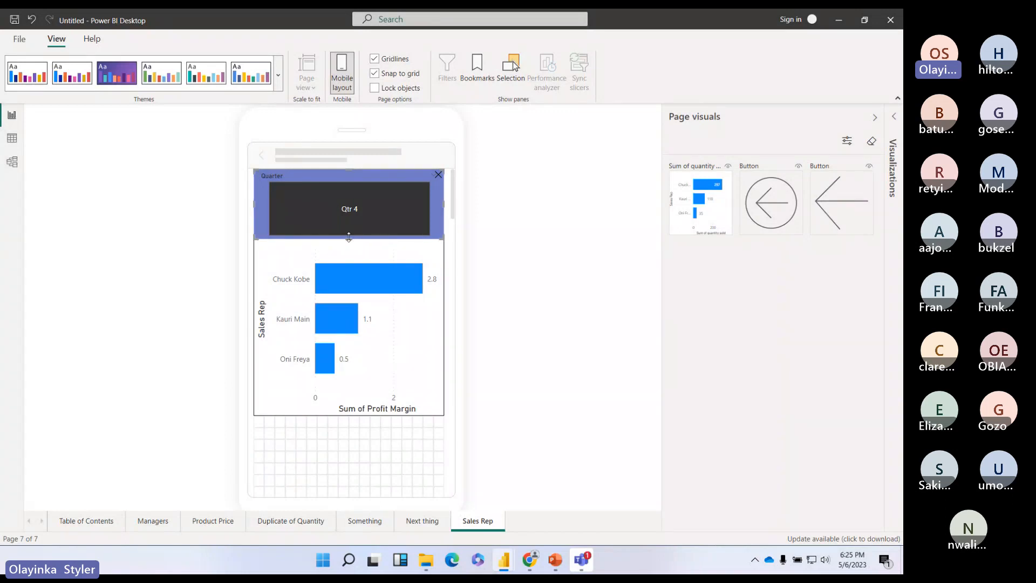
pyautogui.moveTo(349, 238); pyautogui.dragTo(349, 225)
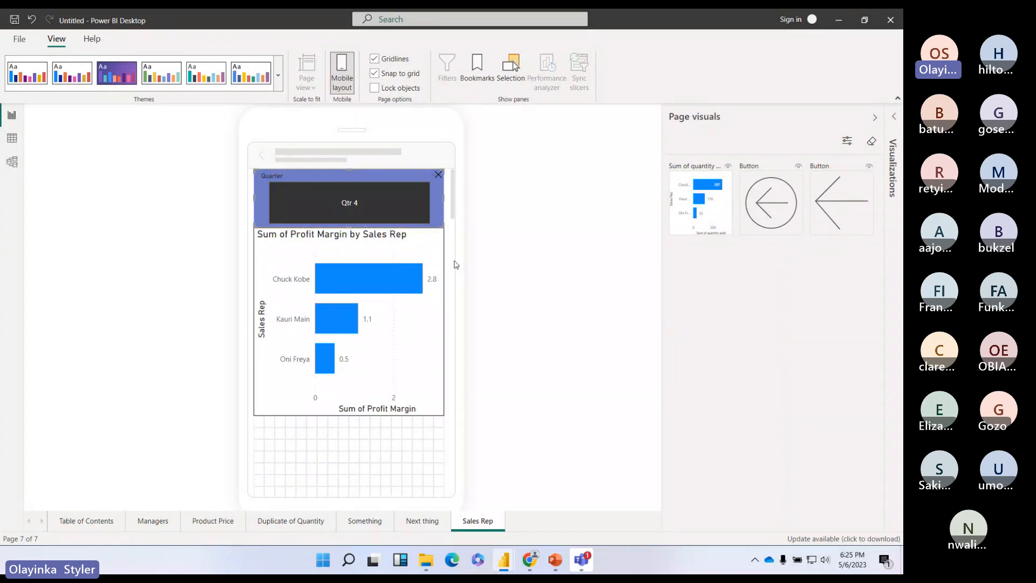
pyautogui.moveTo(436, 256); pyautogui.dragTo(432, 266)
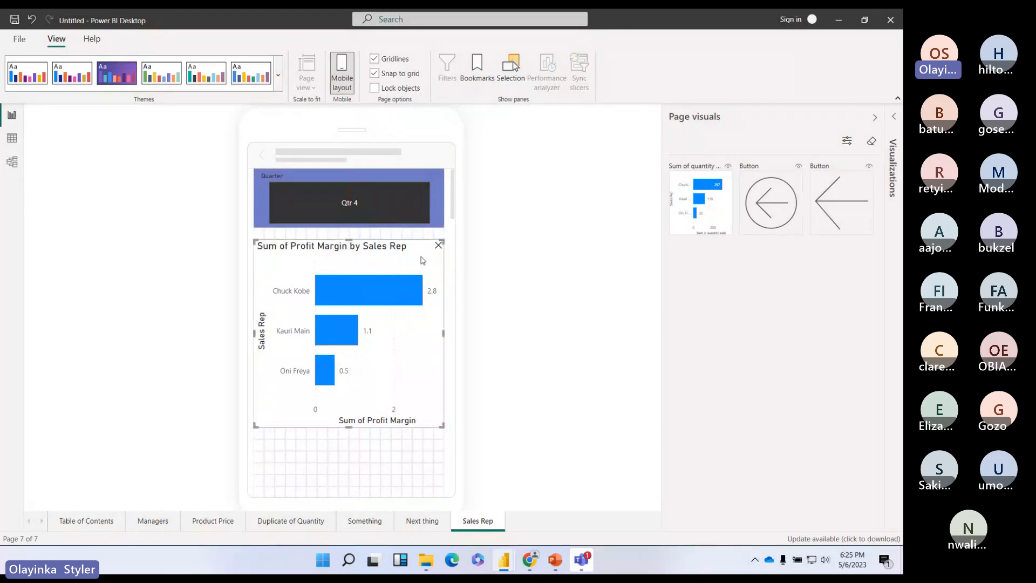
pyautogui.moveTo(423, 260); pyautogui.dragTo(422, 287)
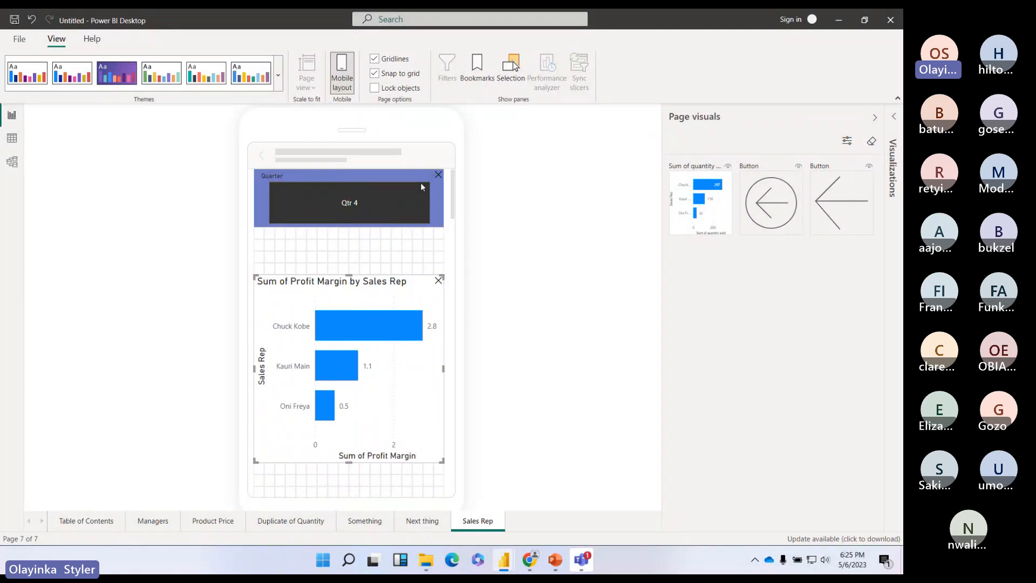
pyautogui.moveTo(422, 186); pyautogui.dragTo(416, 227)
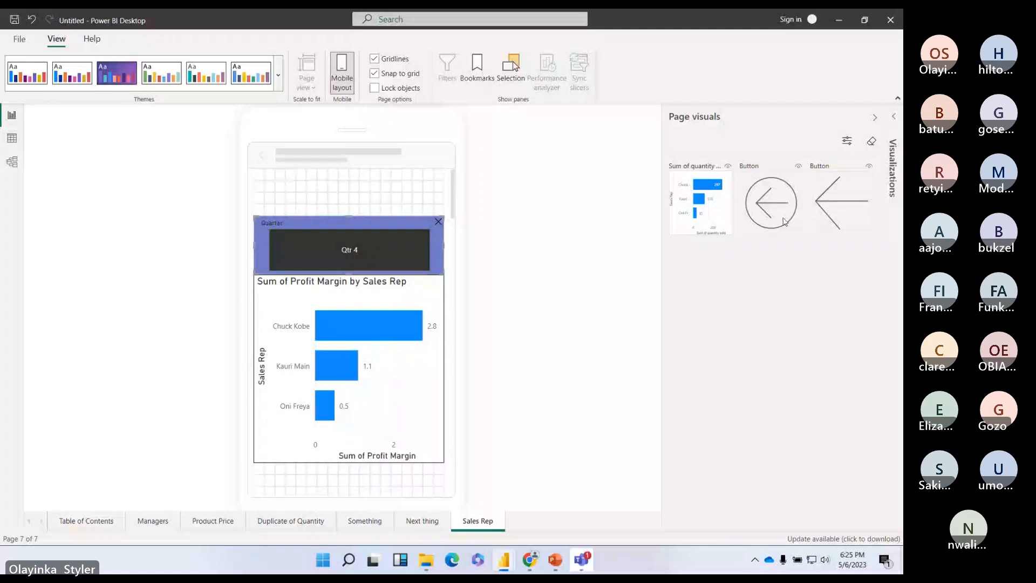
# Step: Put two back-arrow buttons at the top of the phone page, the second at half size
pyautogui.moveTo(783, 222); pyautogui.dragTo(255, 169)
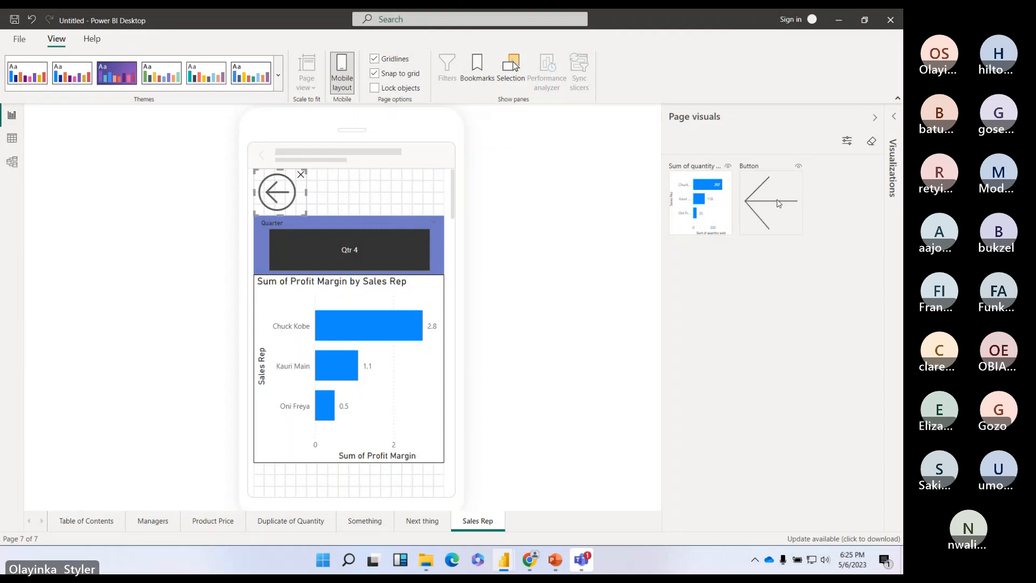
pyautogui.moveTo(779, 203); pyautogui.dragTo(359, 170)
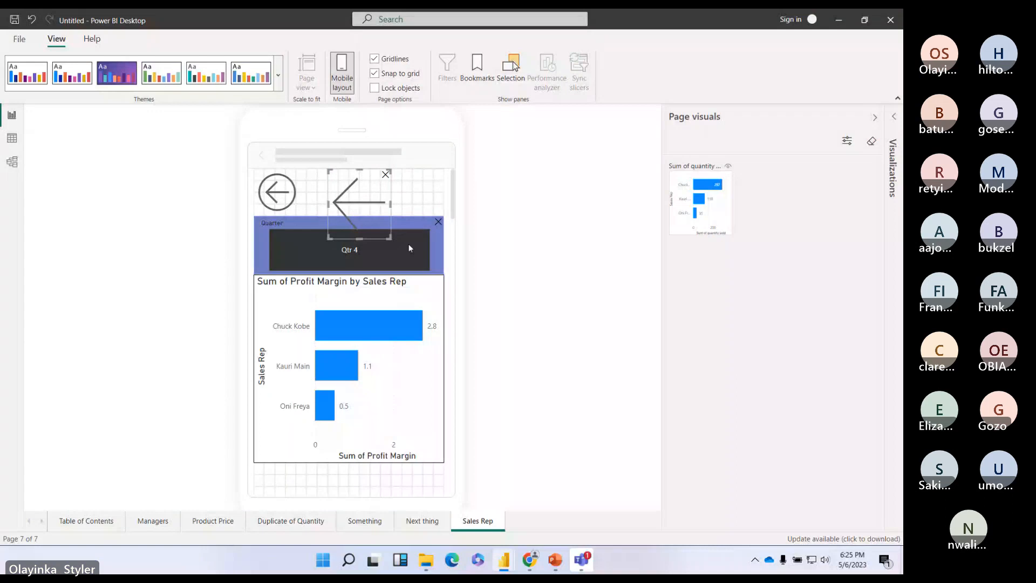
pyautogui.moveTo(390, 238); pyautogui.dragTo(343, 186)
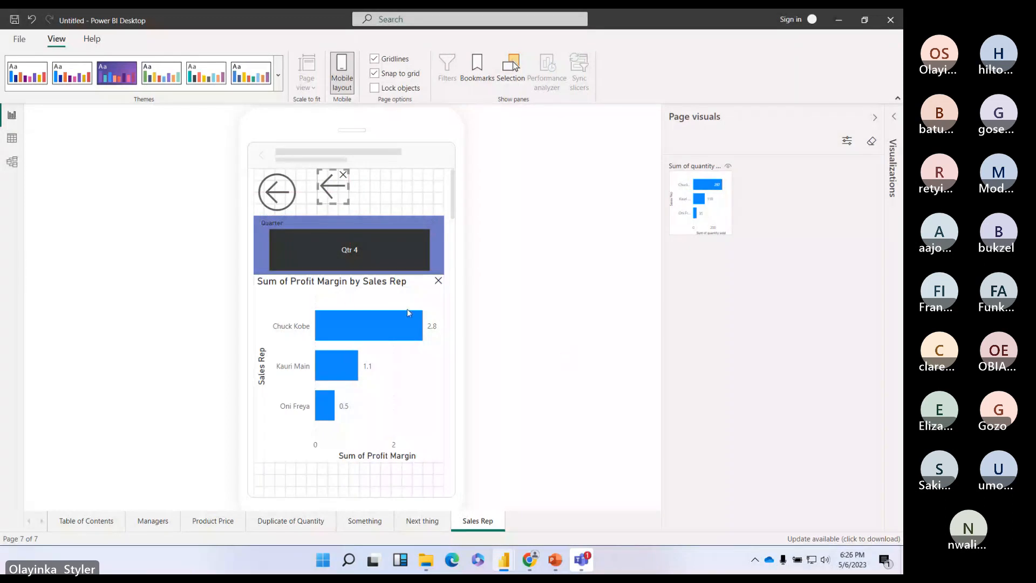
# Step: Add the Sum of quantity sold chart below, at full width
pyautogui.scroll(-3, 408, 312)
pyautogui.moveTo(701, 204); pyautogui.dragTo(276, 315)
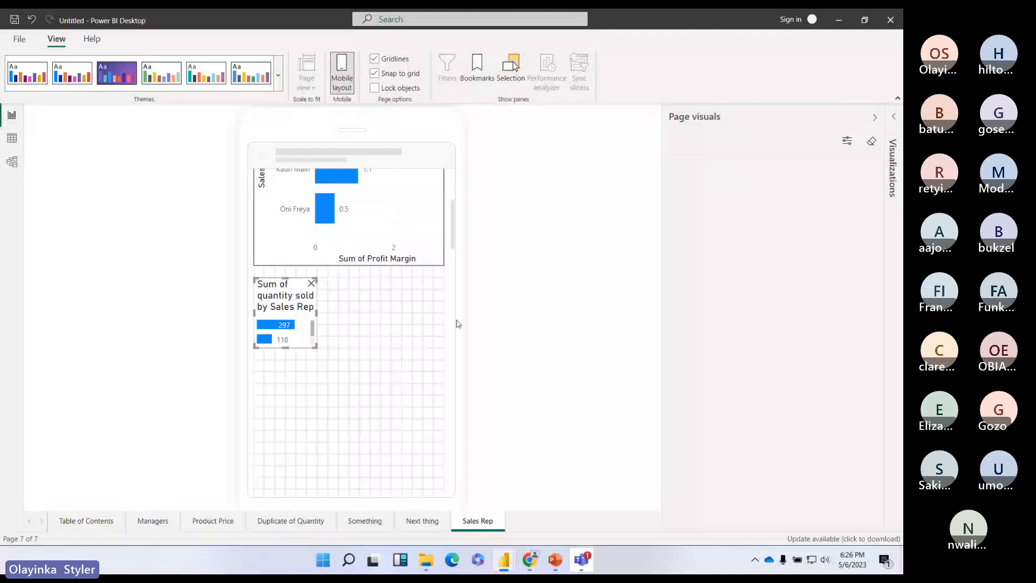
pyautogui.moveTo(317, 347); pyautogui.dragTo(442, 488)
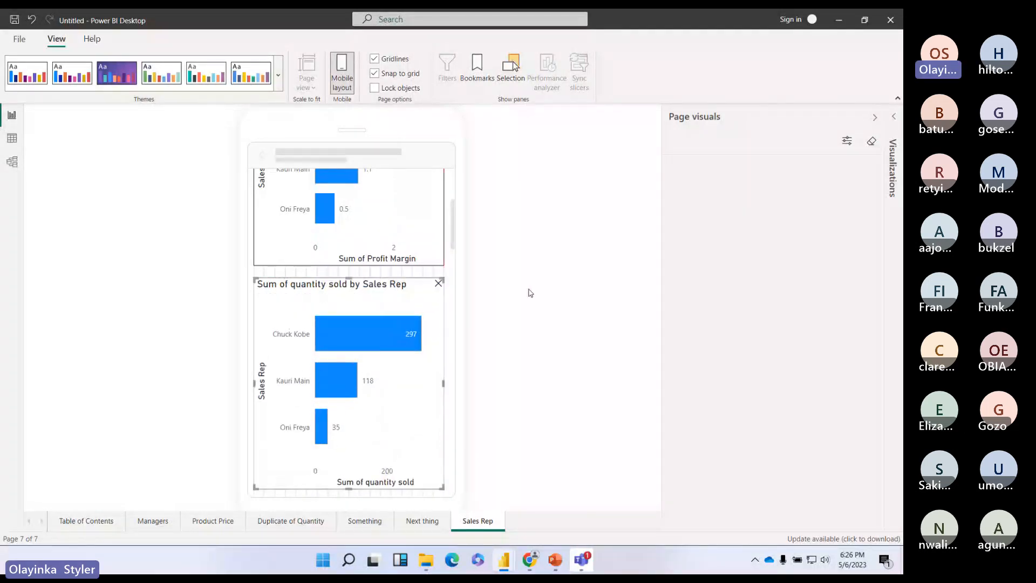
pyautogui.scroll(4, 529, 248)
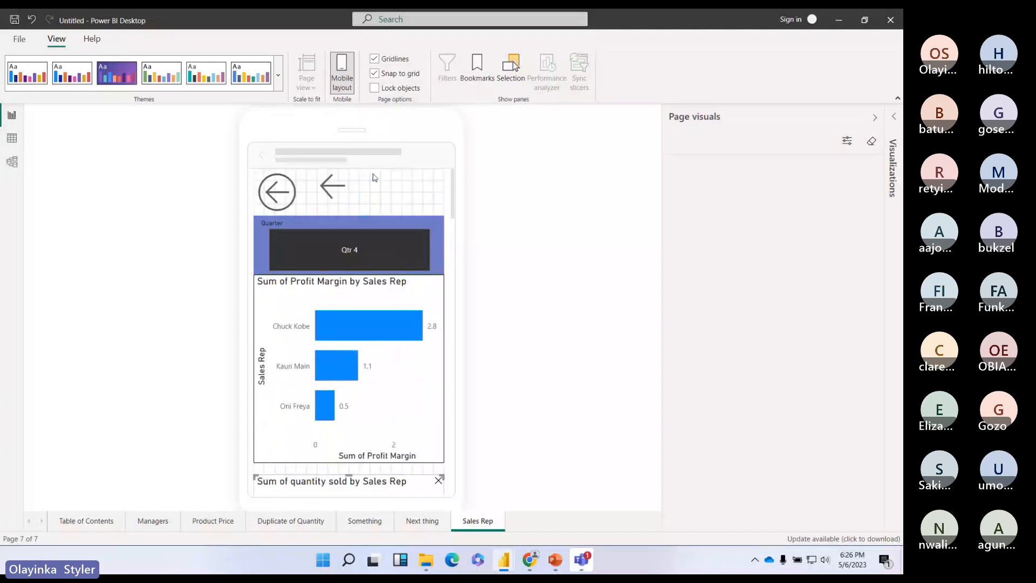
# Step: Hide the Page visuals pane and turn off Mobile layout to return to the Sales Rep desktop view
pyautogui.click(875, 117)
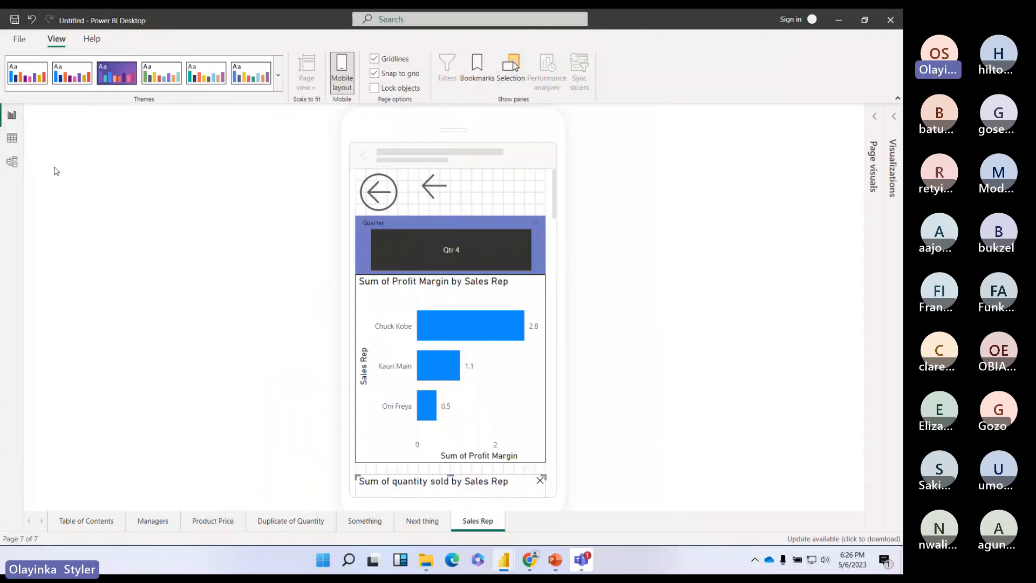
pyautogui.click(19, 39)
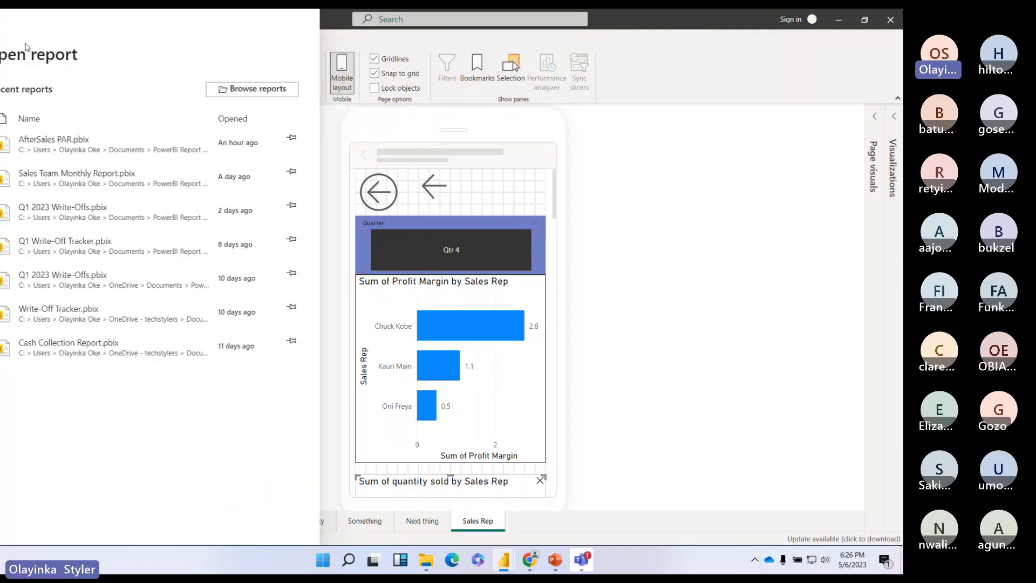
pyautogui.click(585, 169)
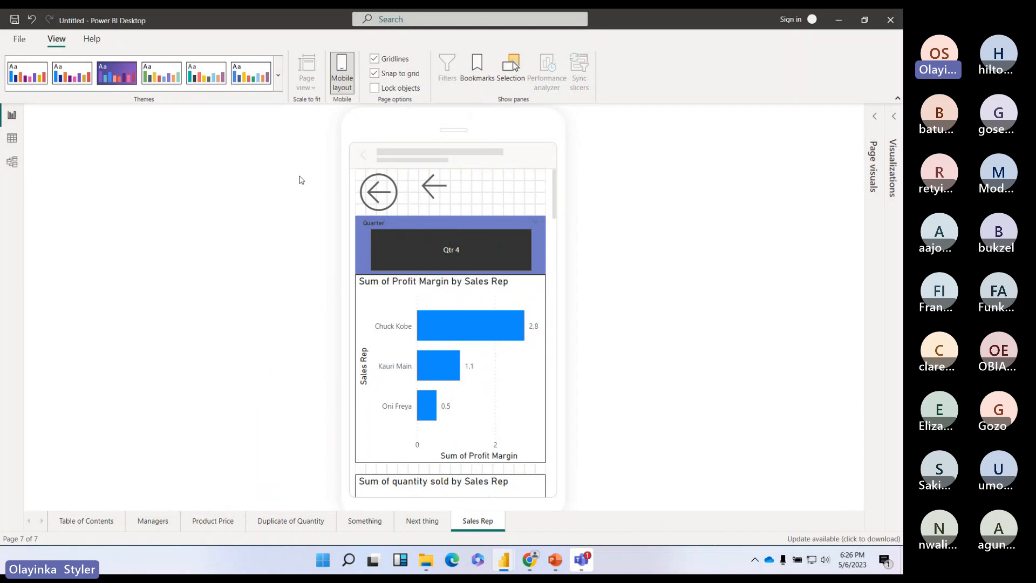
pyautogui.click(345, 67)
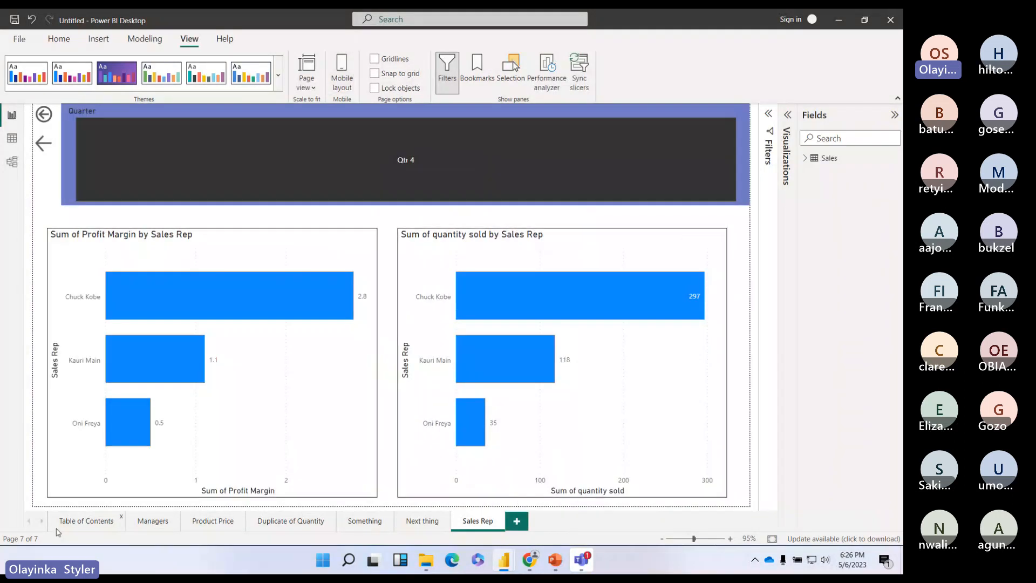
# Step: Browse the report pages and delete the Q&A visual from the Duplicate of Quantity page
pyautogui.click(101, 522)
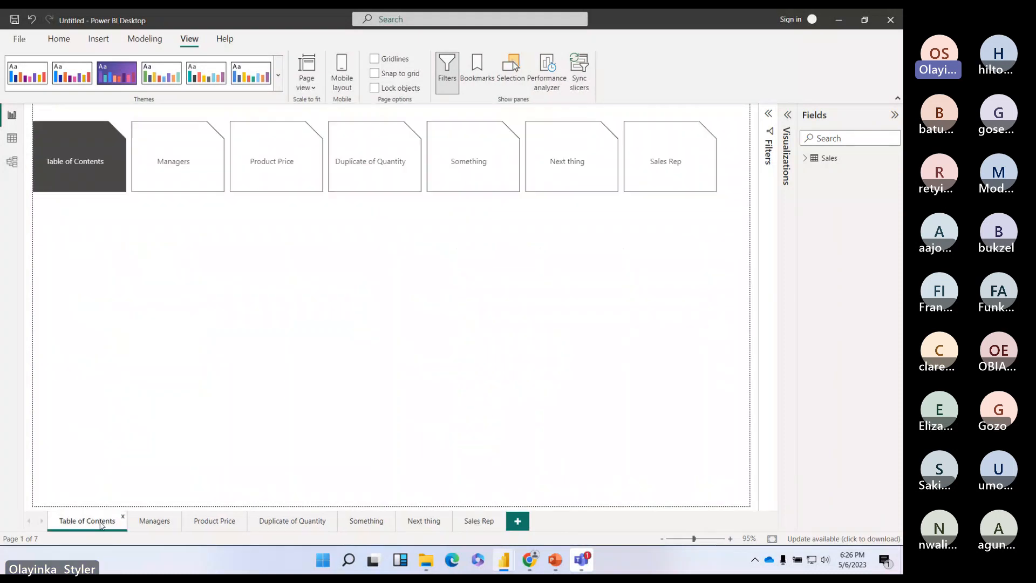
pyautogui.click(343, 66)
pyautogui.scroll(-5, 372, 305)
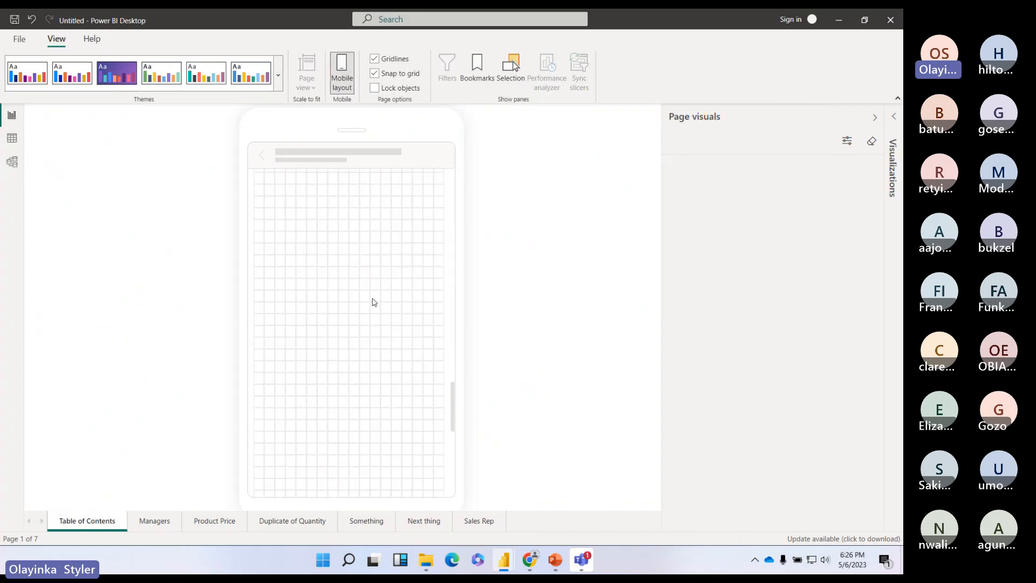
pyautogui.scroll(5, 374, 299)
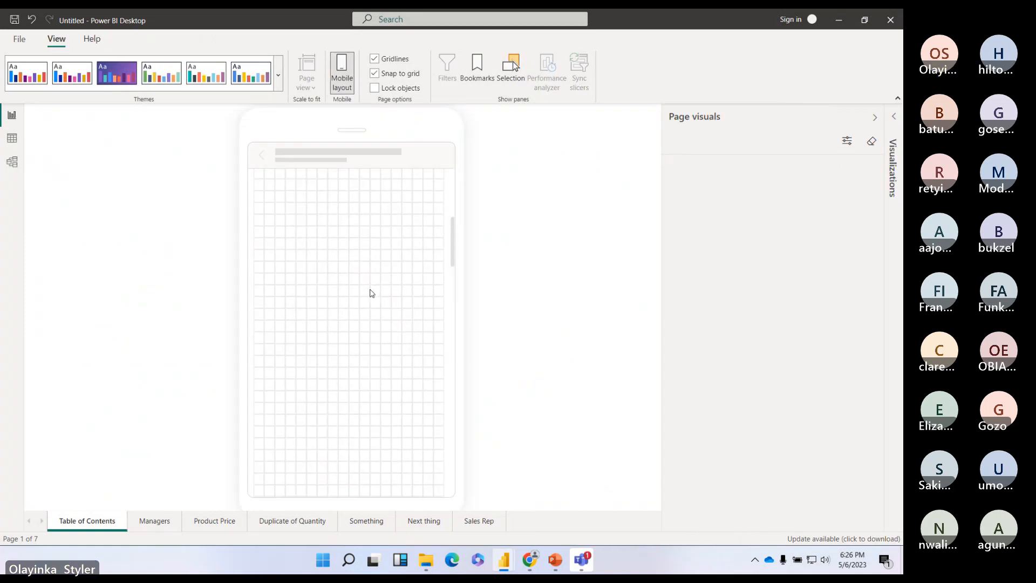
pyautogui.click(154, 524)
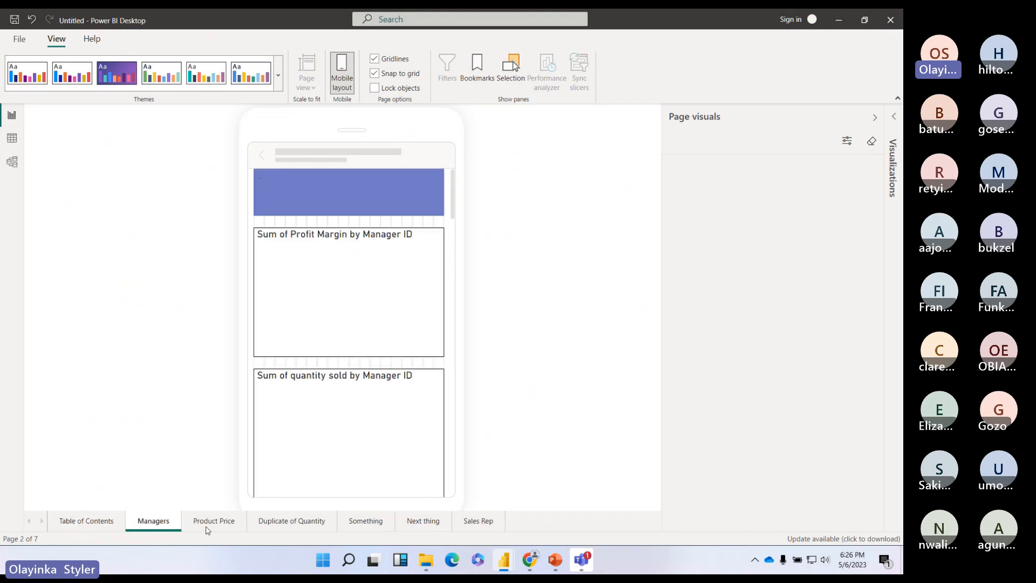
pyautogui.click(210, 522)
pyautogui.click(291, 521)
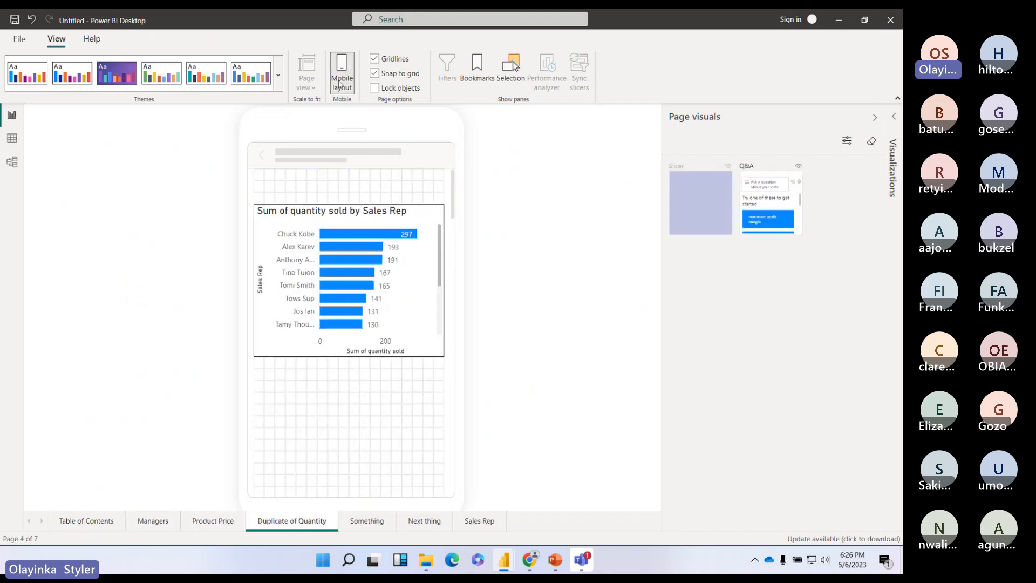
pyautogui.click(342, 75)
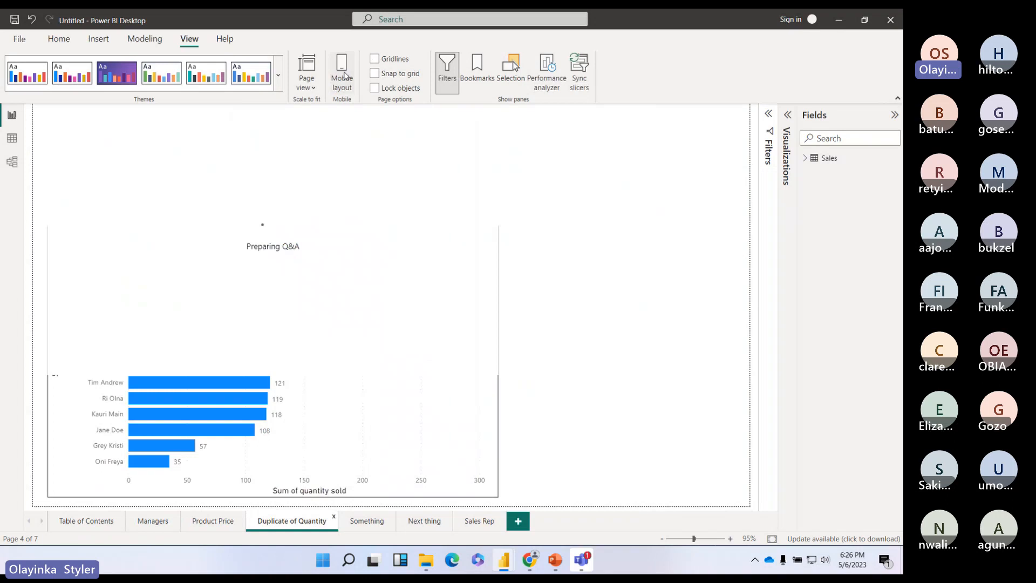
pyautogui.click(488, 153)
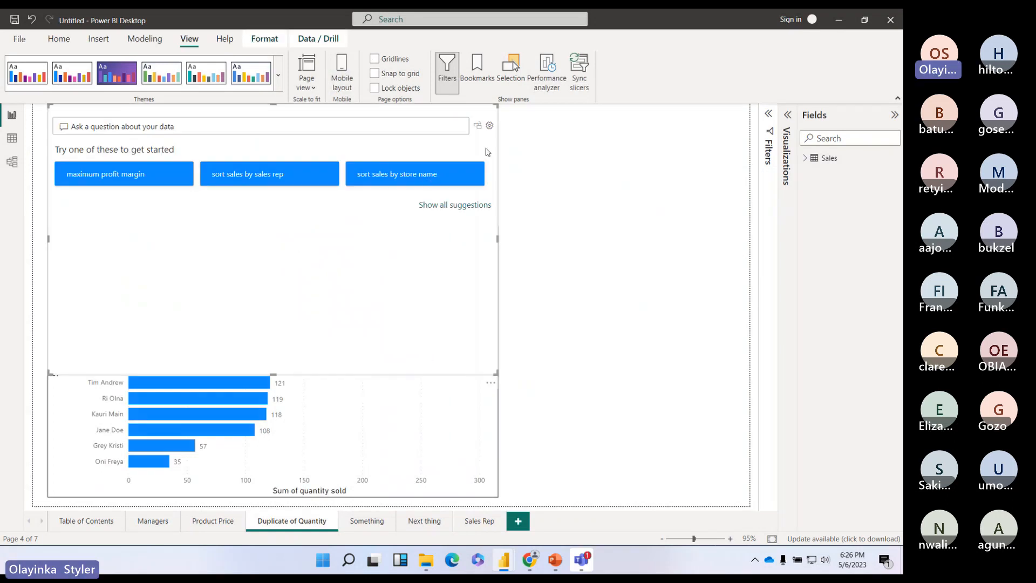
pyautogui.press('Delete')
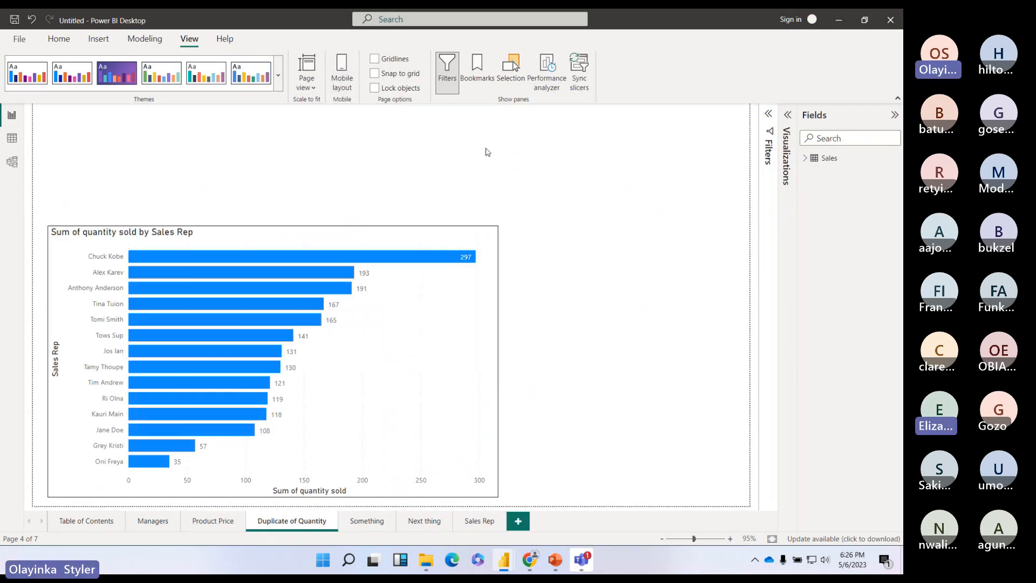
# Step: Delete the Q&A visual from the Next thing page, then return to Sales Rep
pyautogui.click(201, 522)
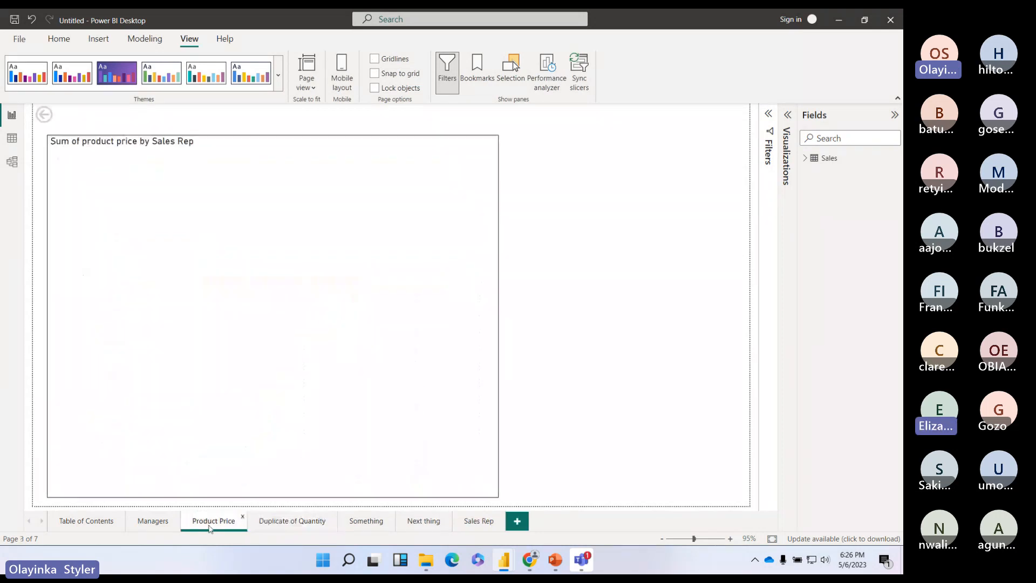
pyautogui.click(291, 520)
pyautogui.click(367, 520)
pyautogui.click(414, 522)
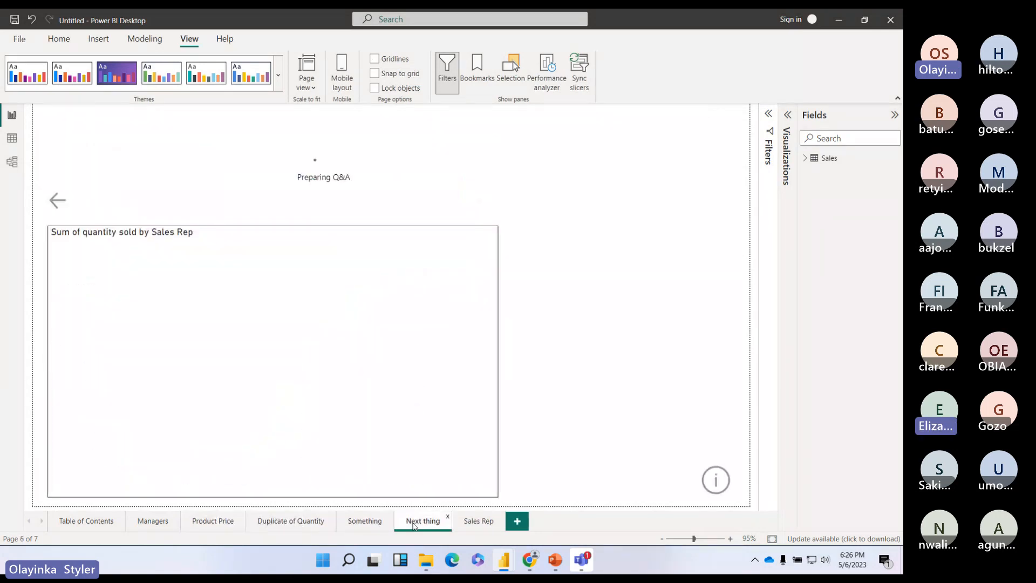
pyautogui.click(537, 171)
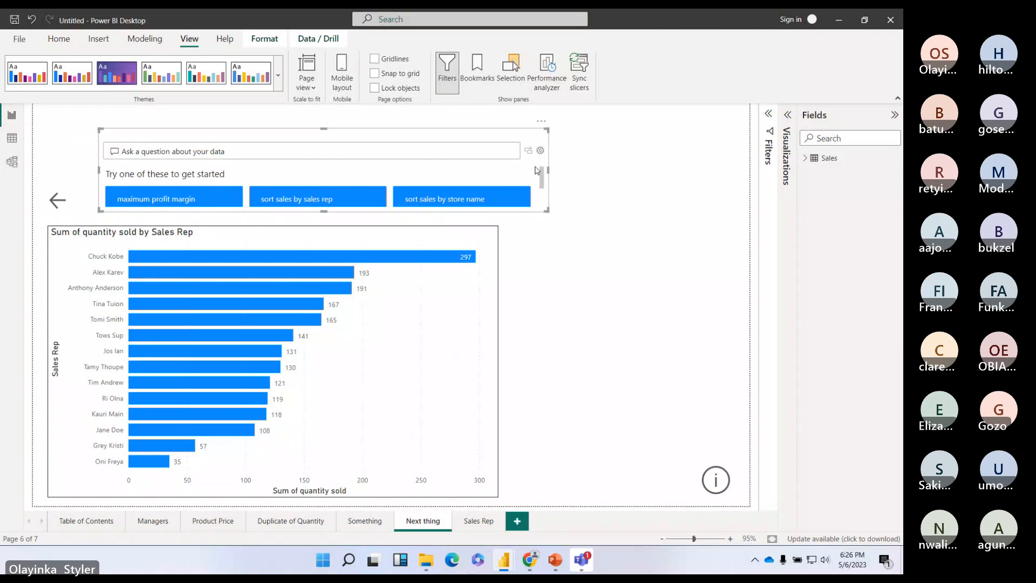
pyautogui.press('Delete')
pyautogui.click(479, 521)
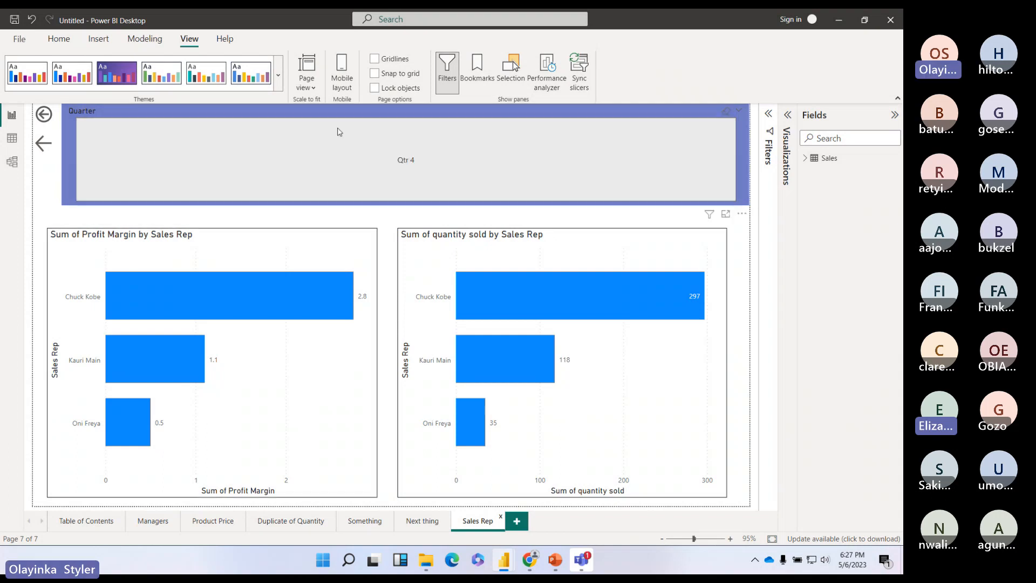
# Step: Preview pages in phone layout, then switch back to desktop layout on the Table of Contents page
pyautogui.click(341, 79)
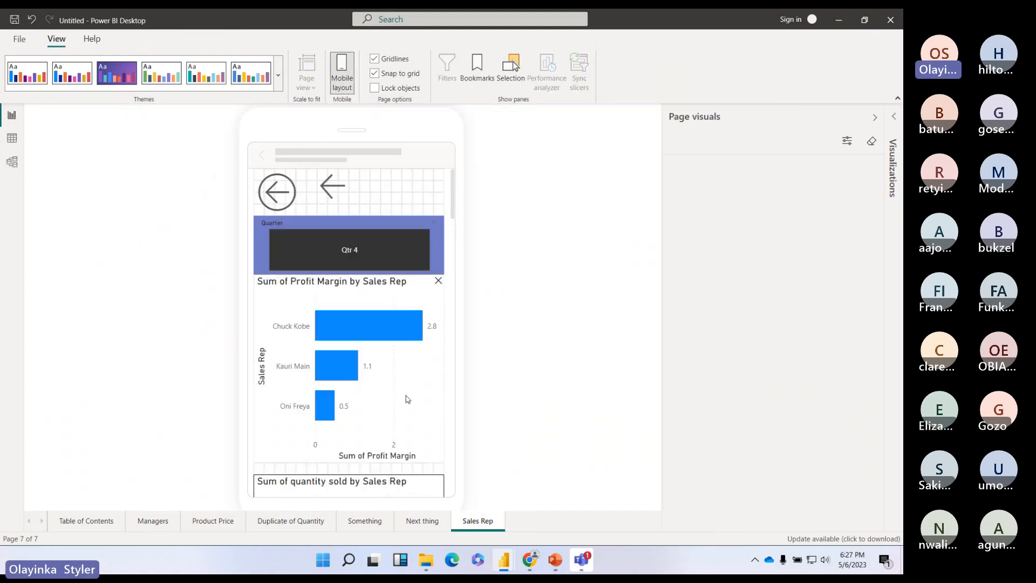
pyautogui.scroll(-5, 404, 400)
pyautogui.scroll(2, 403, 399)
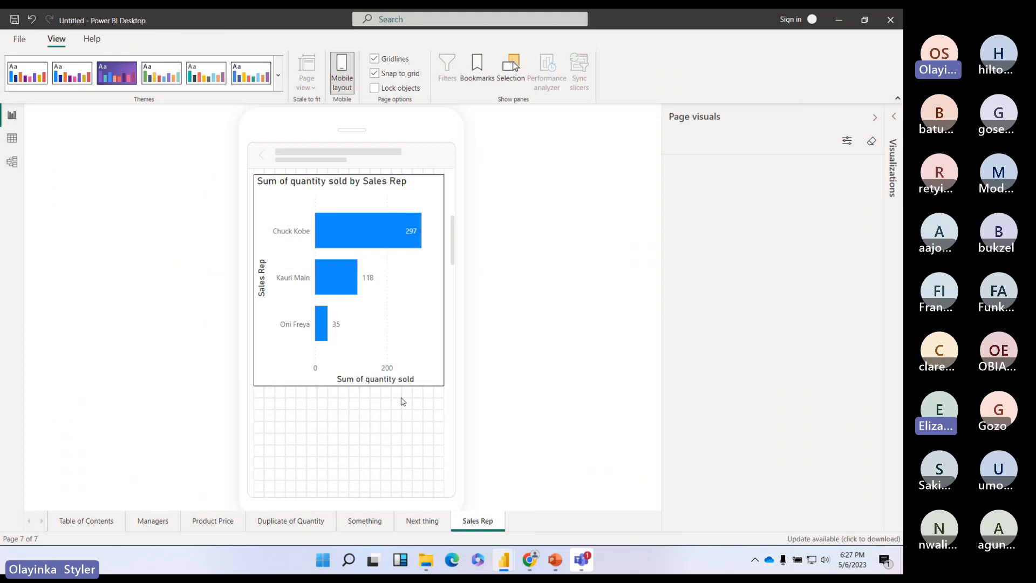
pyautogui.scroll(5, 404, 400)
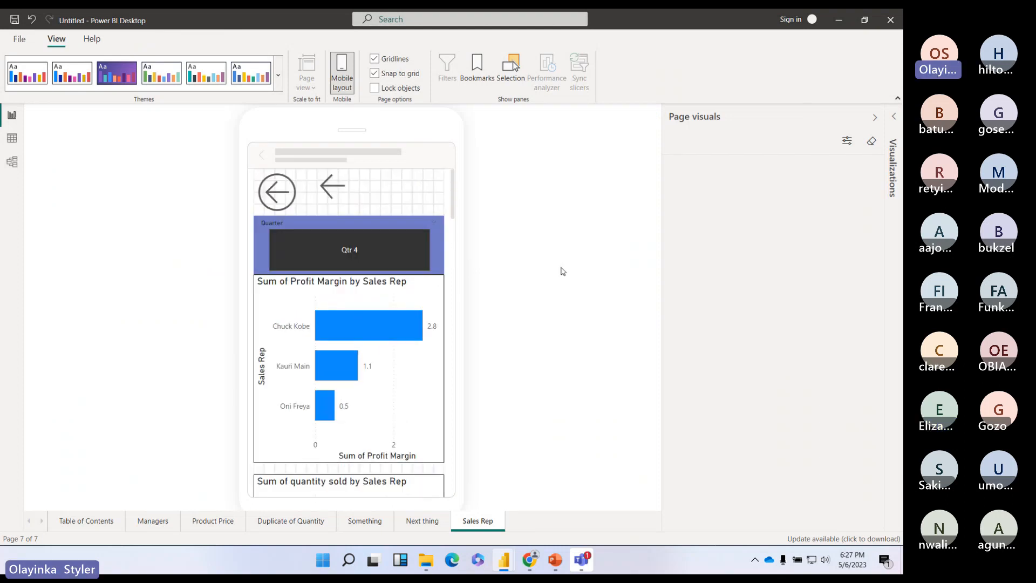
pyautogui.click(86, 521)
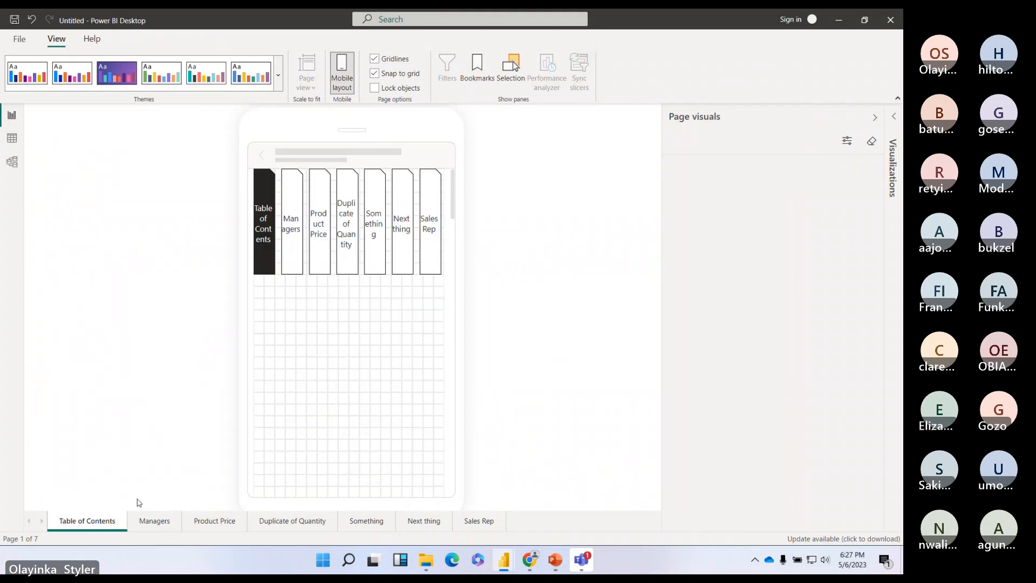
pyautogui.click(155, 521)
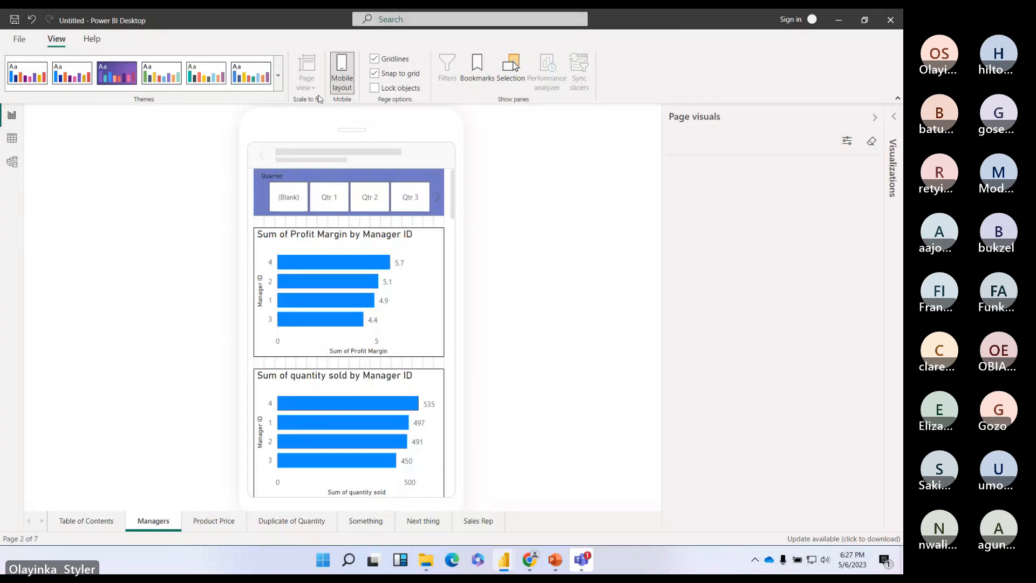
pyautogui.click(346, 72)
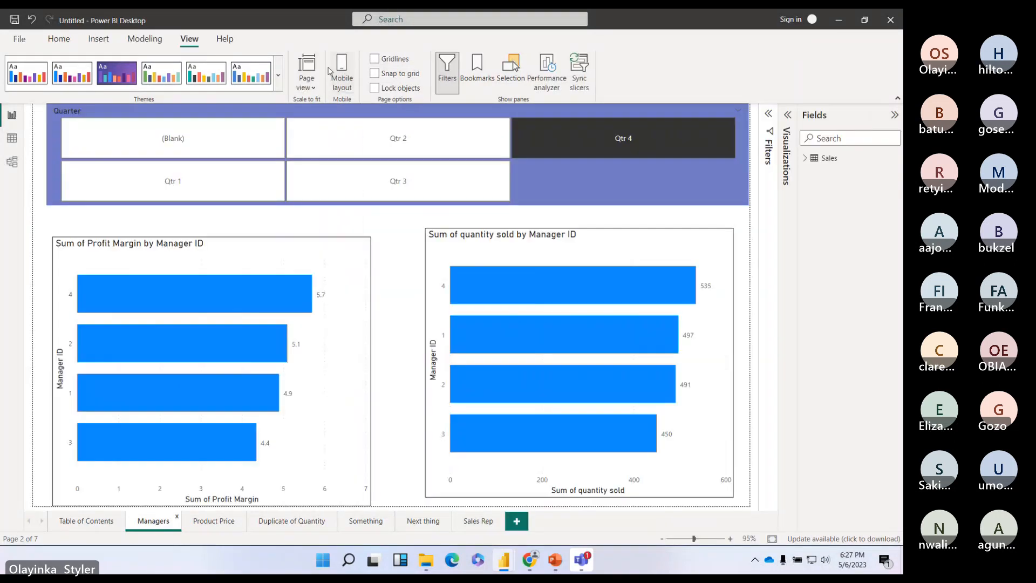
pyautogui.click(80, 527)
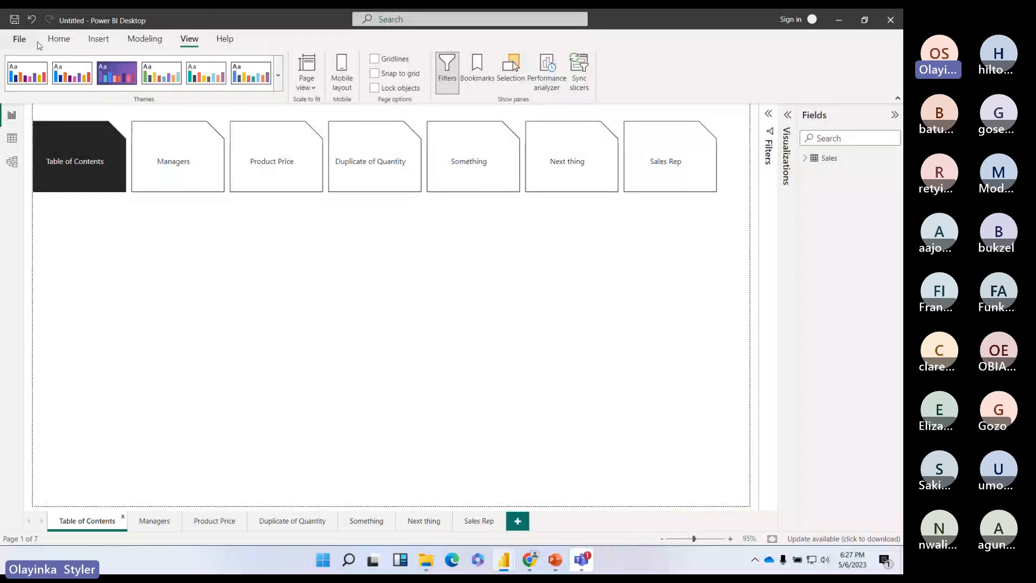
# Step: Check the Product Price page, return to Table of Contents, then switch to the Teams meeting
pyautogui.click(59, 39)
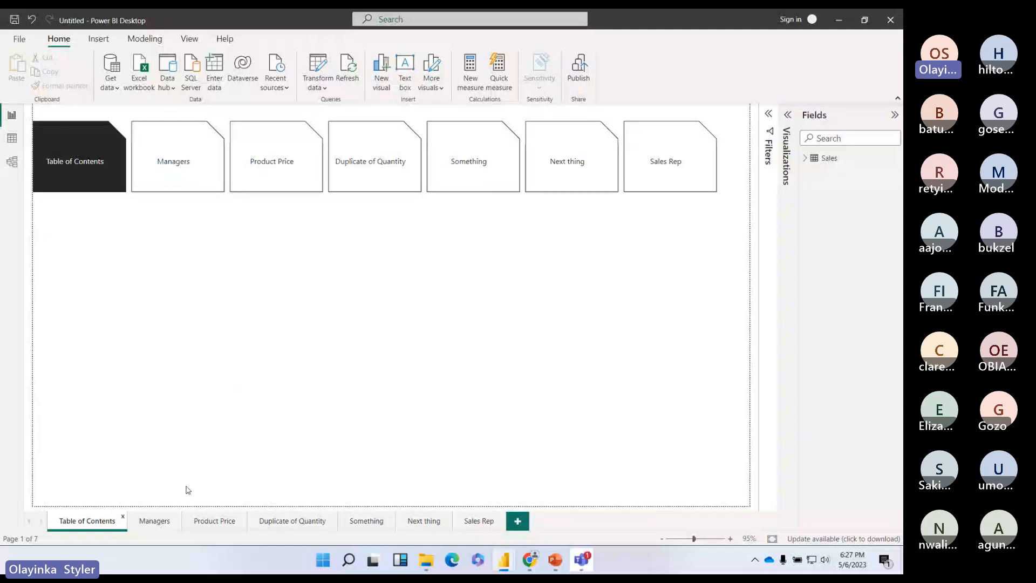
pyautogui.click(209, 521)
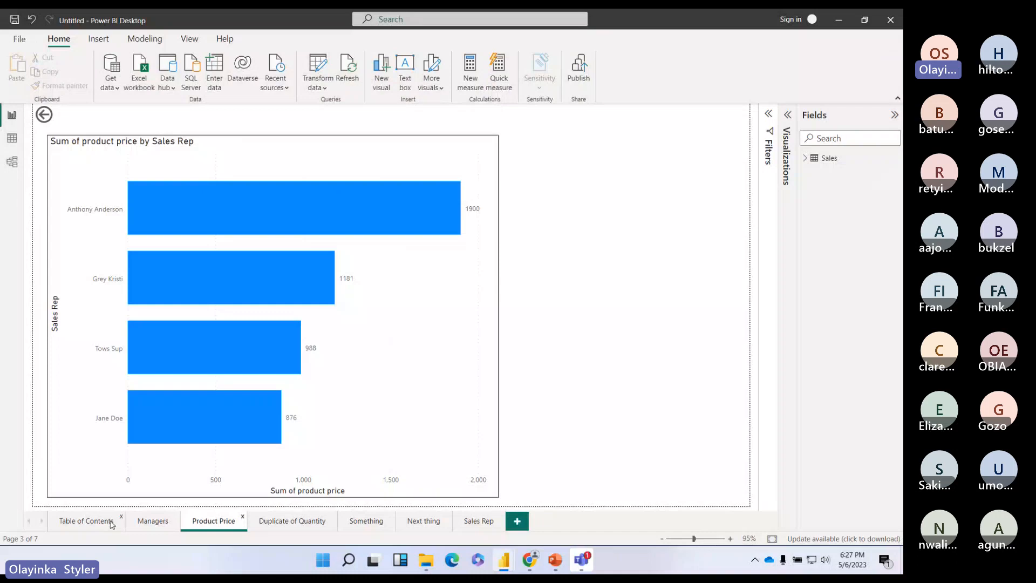
pyautogui.click(111, 521)
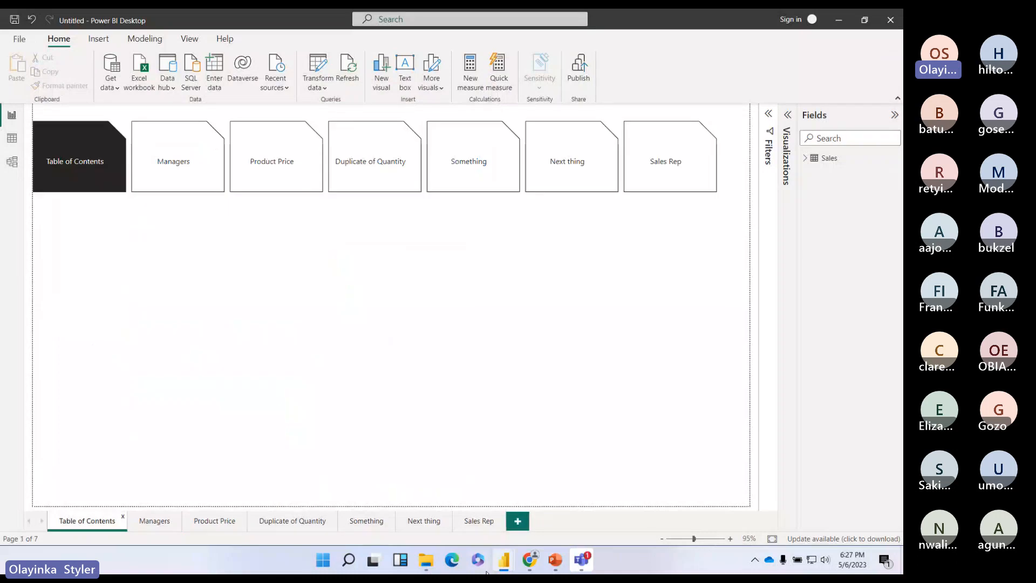
pyautogui.click(581, 560)
# Step: Open the People panel in the Teams meeting to list the 18 participants
pyautogui.click(882, 87)
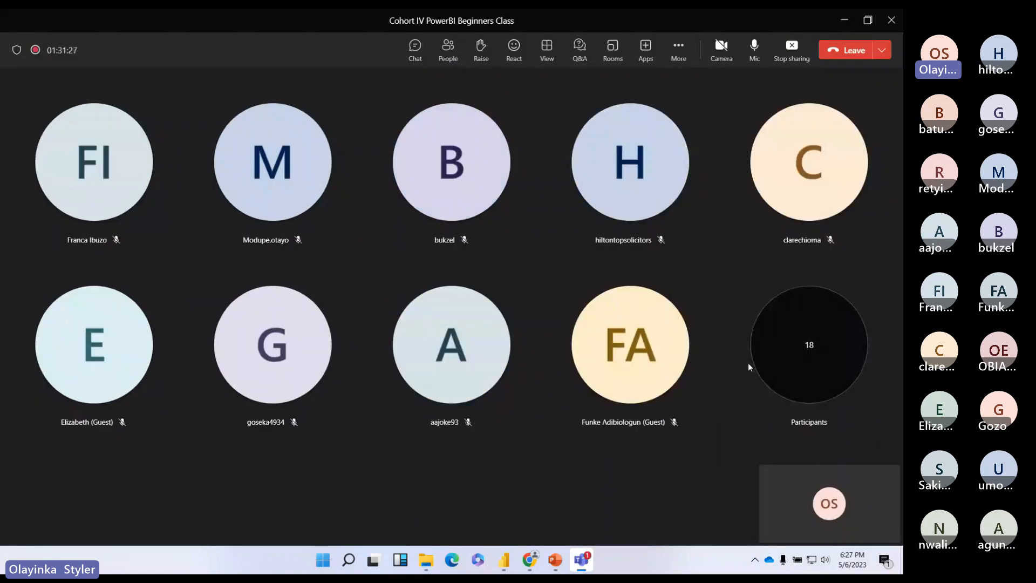
pyautogui.click(415, 49)
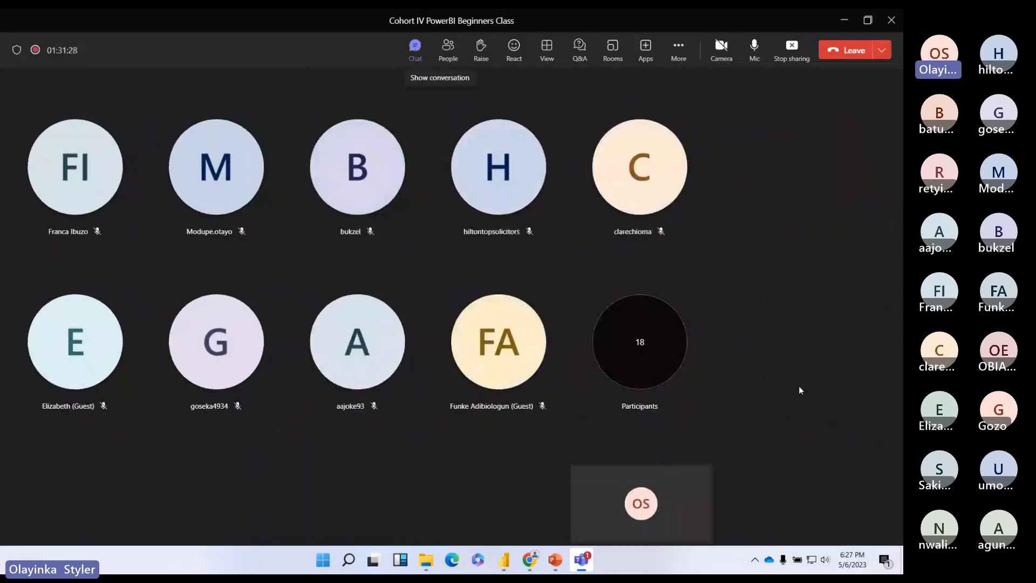
pyautogui.scroll(3, 824, 429)
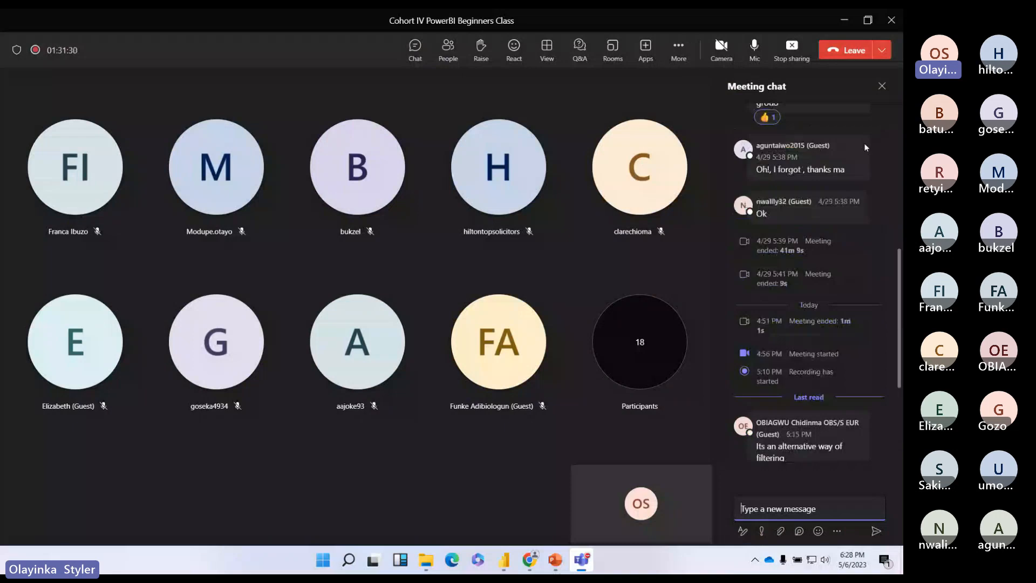
pyautogui.click(881, 87)
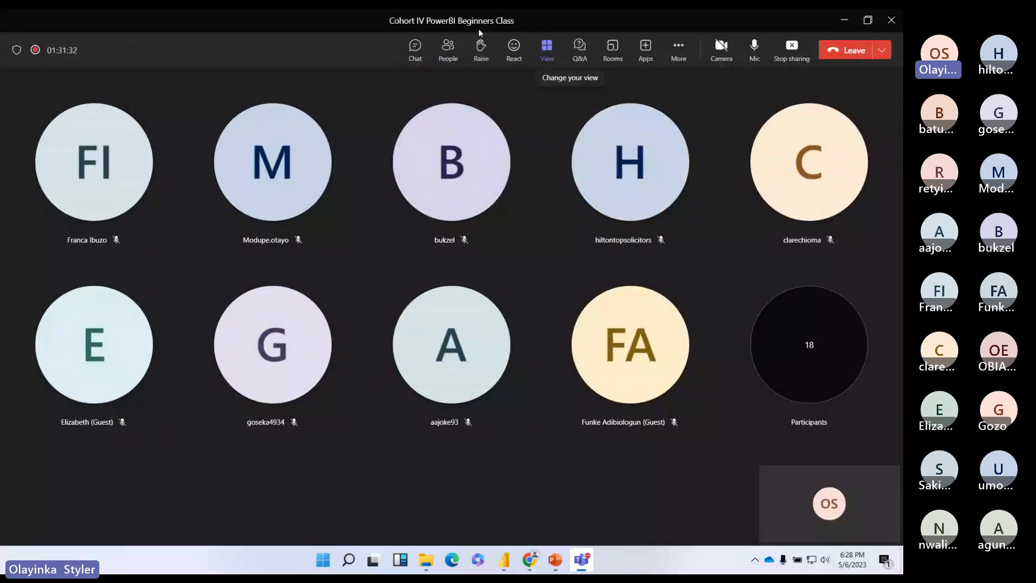
pyautogui.click(453, 55)
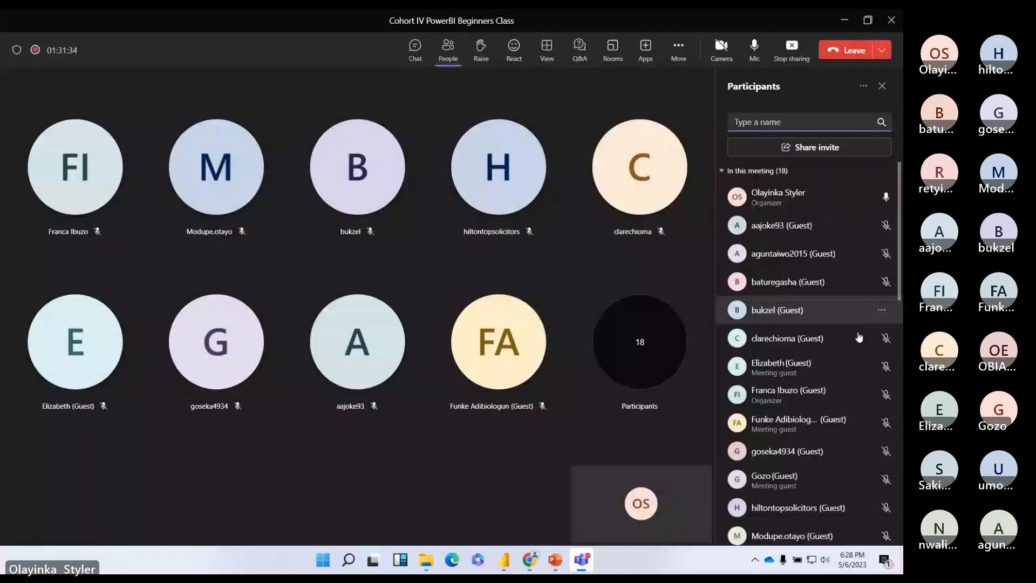
pyautogui.scroll(-5, 859, 337)
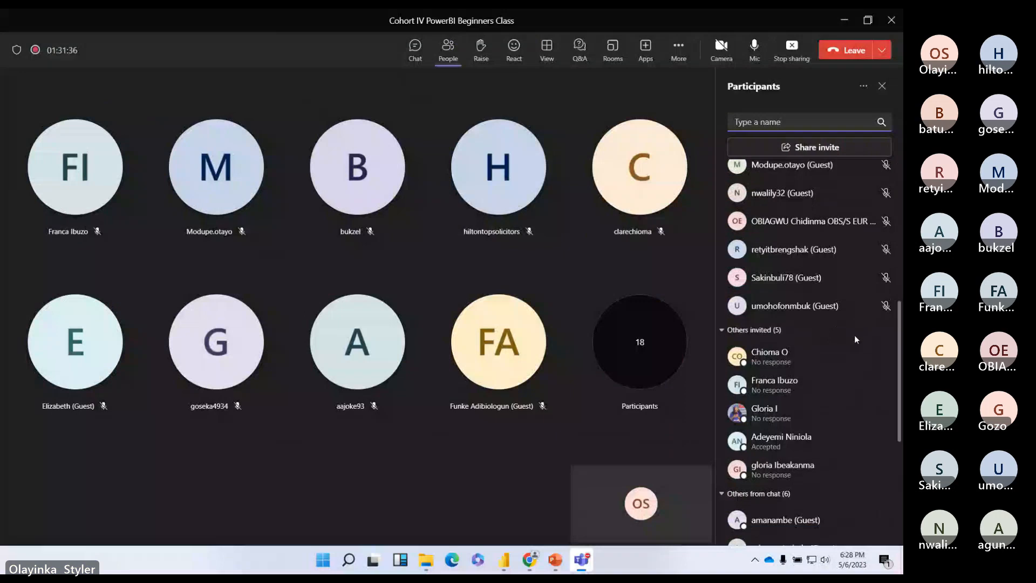
pyautogui.scroll(5, 854, 334)
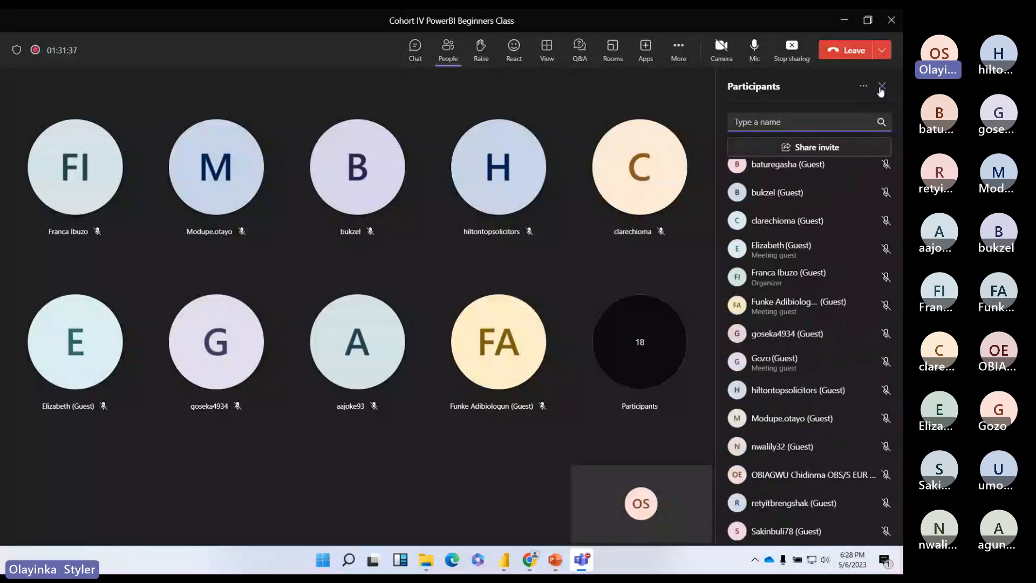
# Step: Minimise Teams to view the Power BI report, then restore the meeting gallery
pyautogui.click(845, 20)
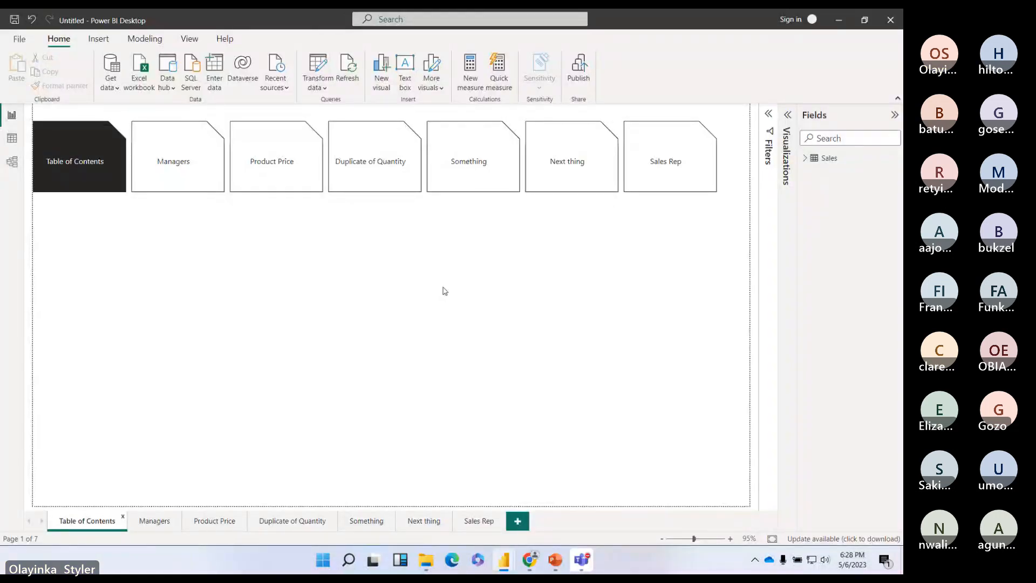
pyautogui.click(581, 564)
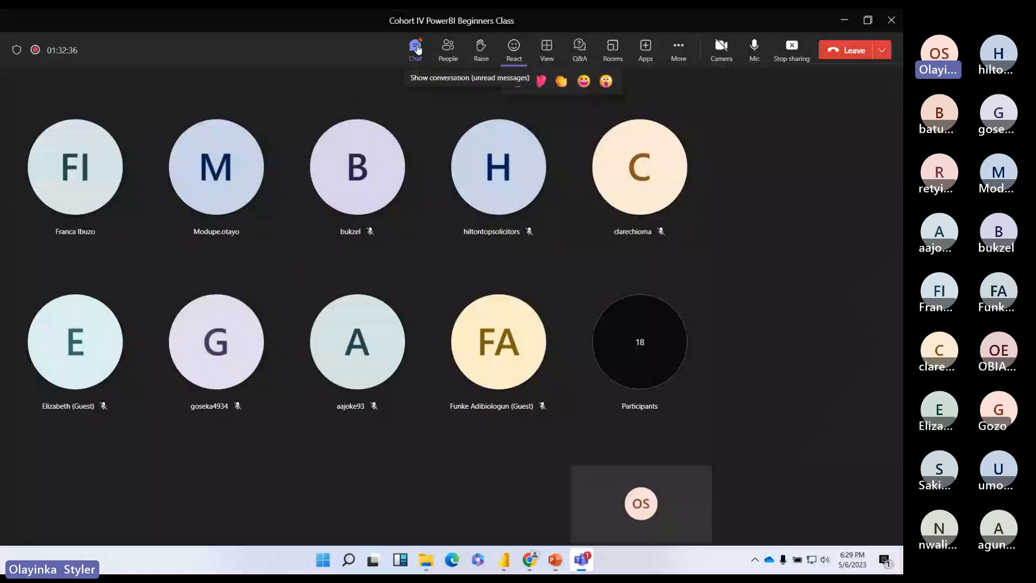
# Step: Send 'yes here is okay' as a message in the Teams meeting chat
pyautogui.click(417, 48)
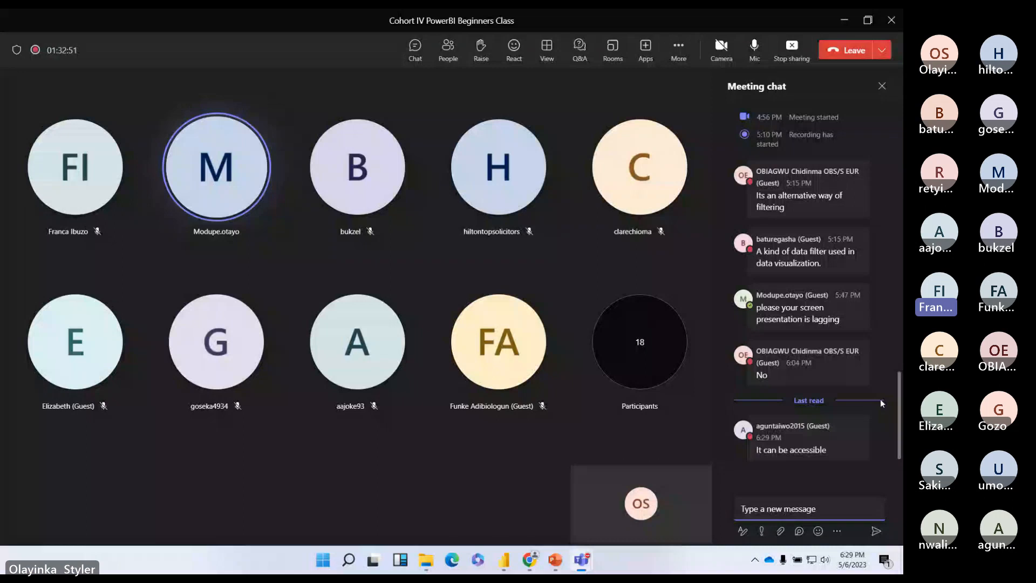
pyautogui.write('yes here is o')
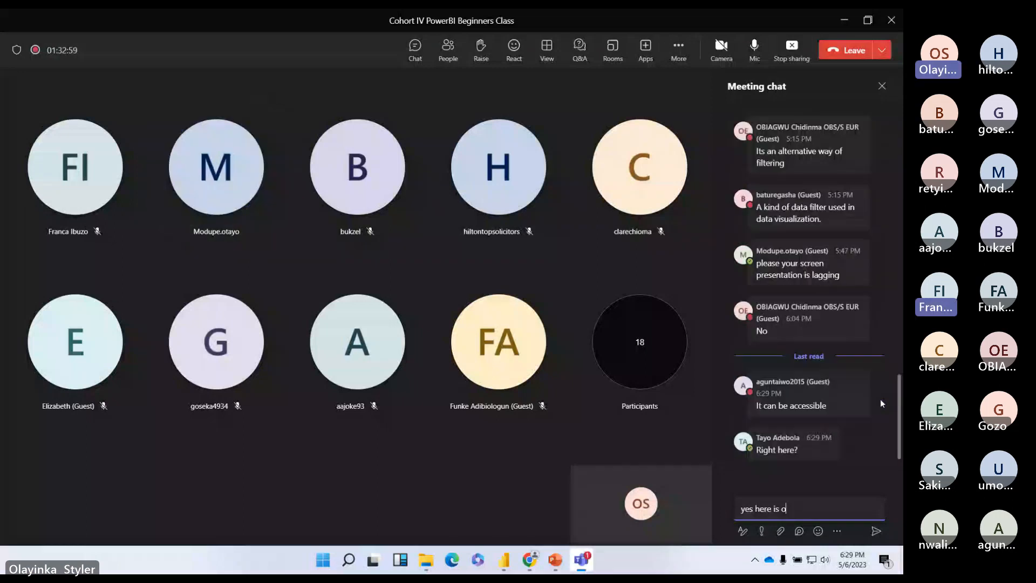
pyautogui.write('kay')
pyautogui.press('Return')
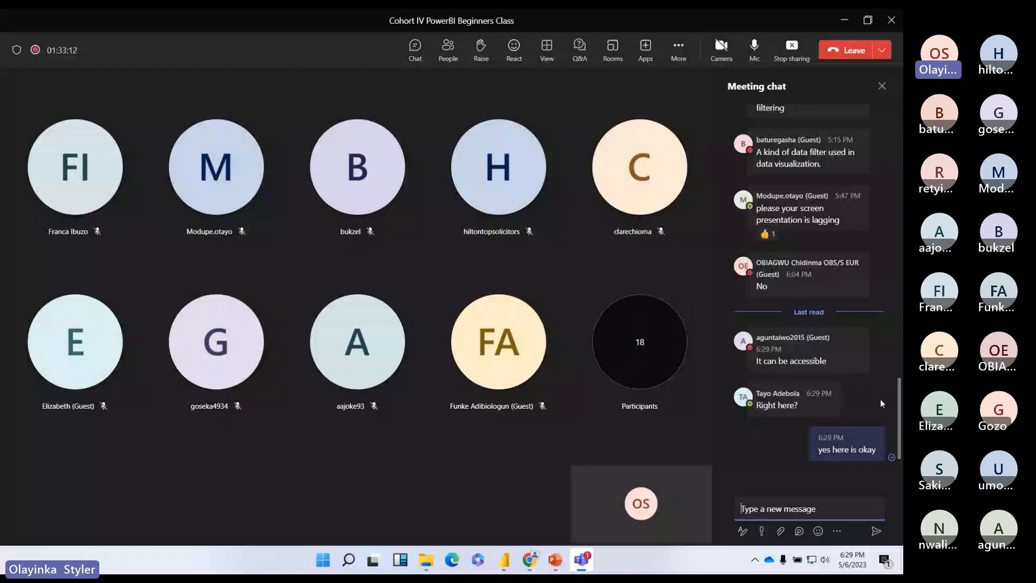
pyautogui.scroll(1, 879, 399)
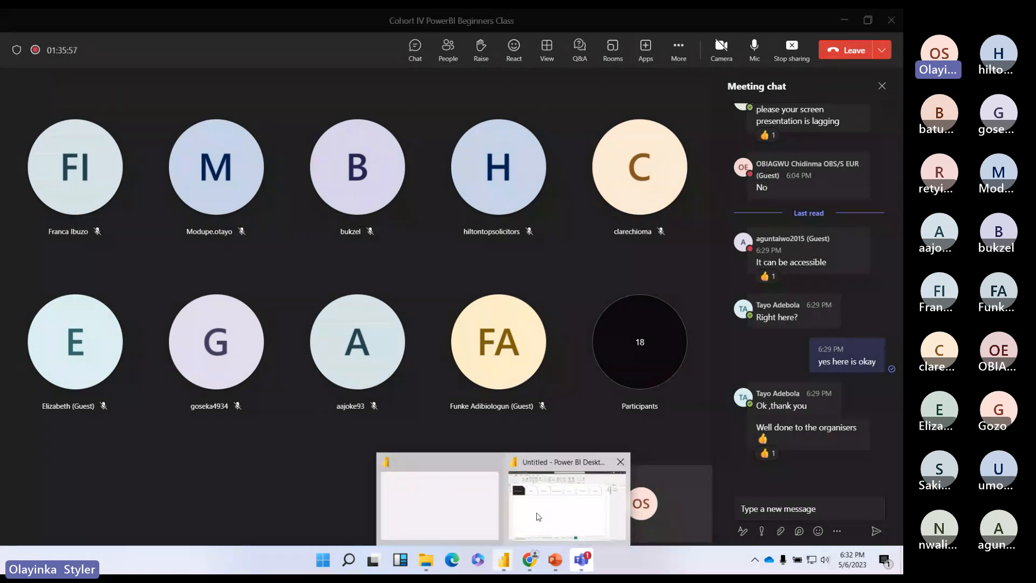
# Step: Bring the Power BI Desktop window with the Table of Contents page back to the front
pyautogui.click(511, 561)
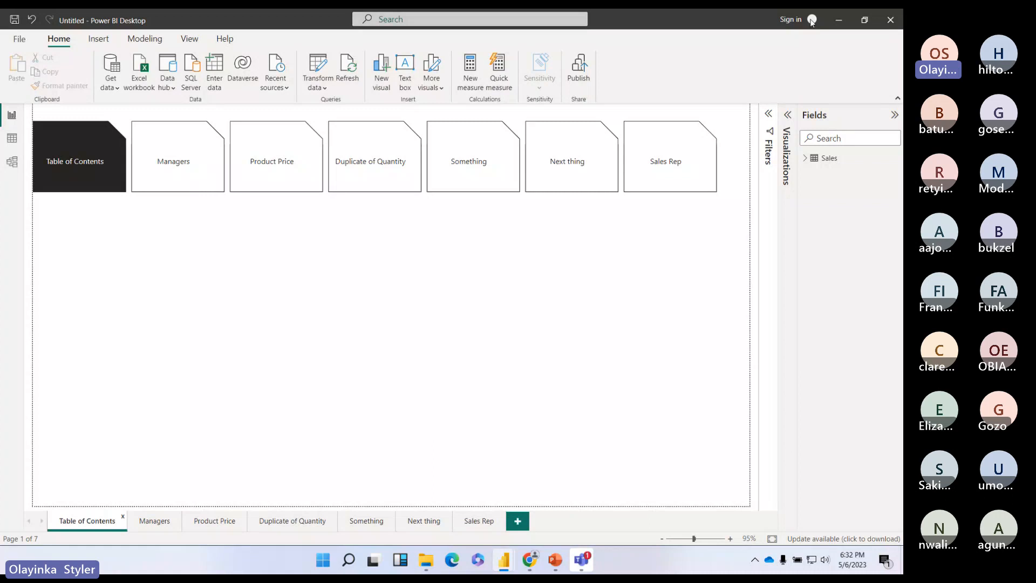
# Step: Sign in to Power BI with the Techstylers work e-mail address and pick that account
pyautogui.click(812, 21)
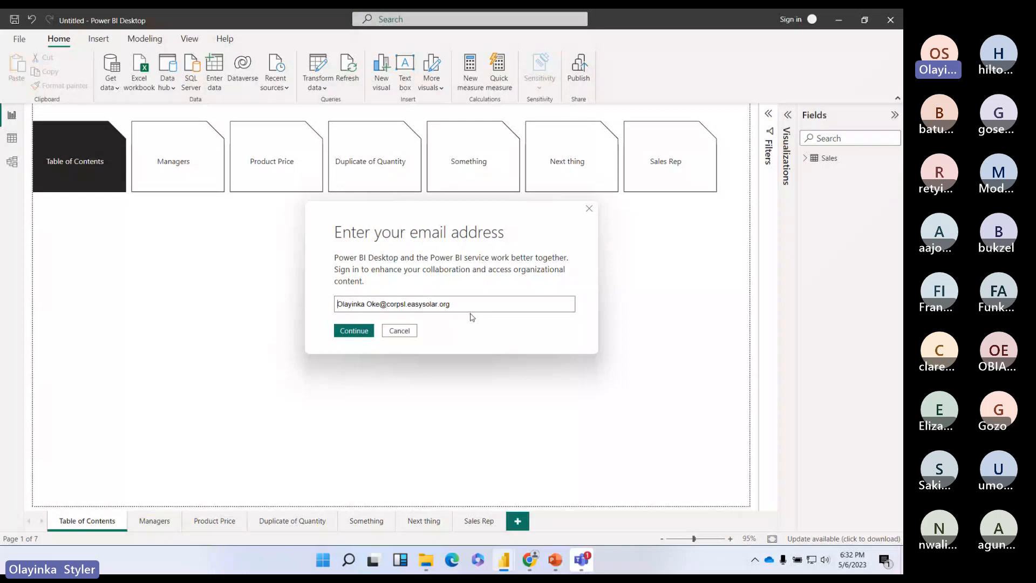
pyautogui.hotkey('ctrl', 'a')
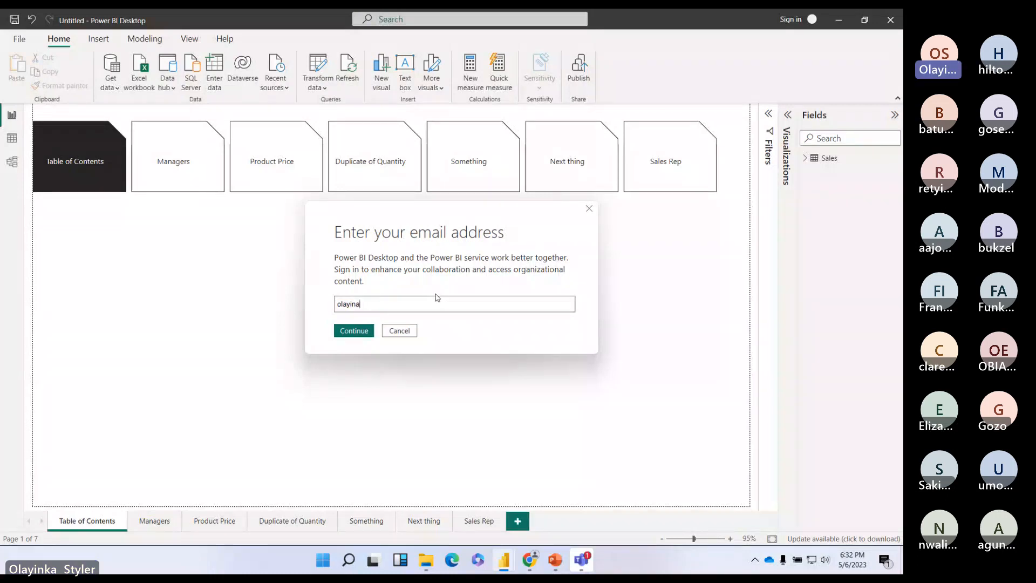
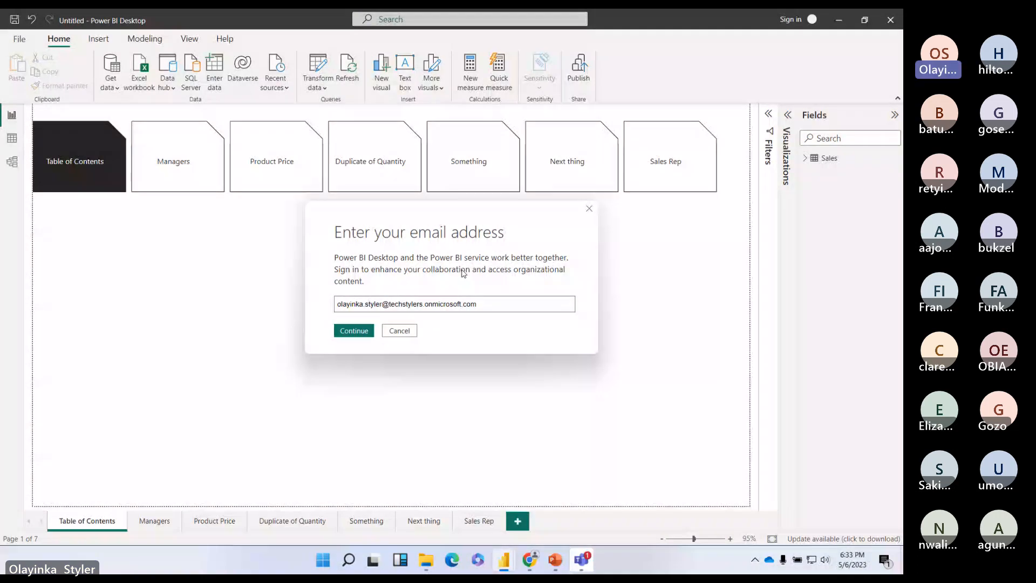
pyautogui.click(589, 208)
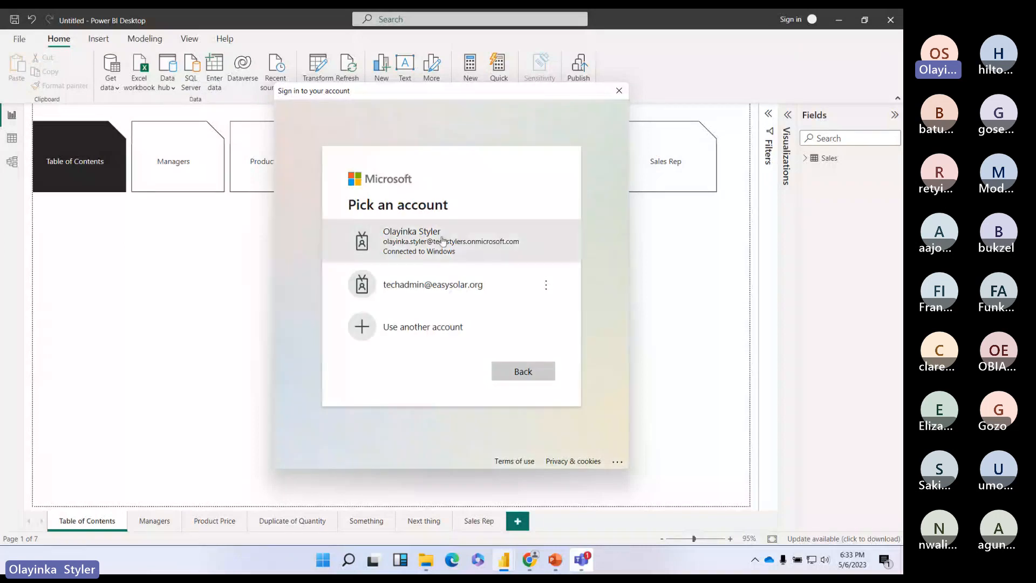
pyautogui.click(442, 240)
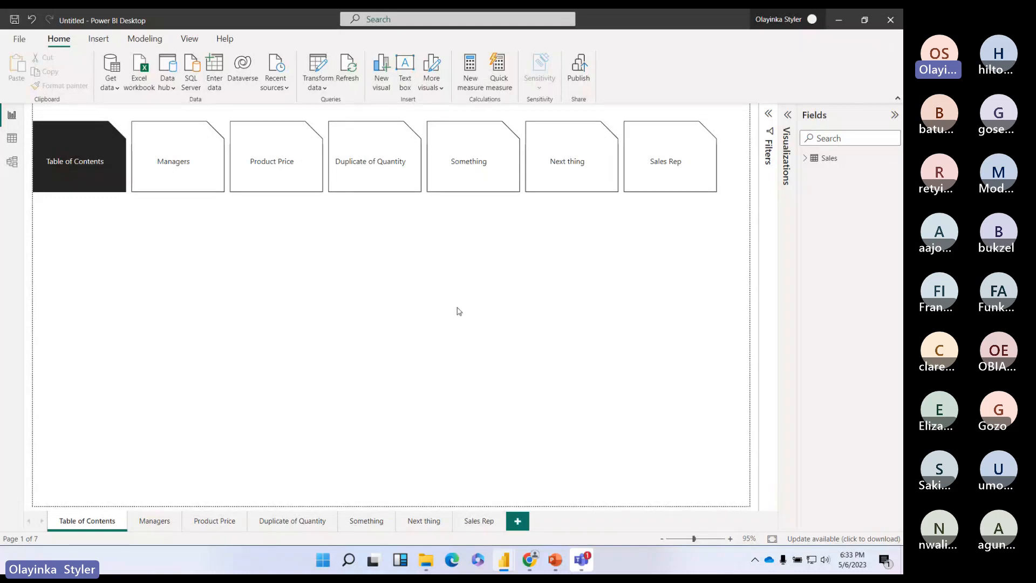
# Step: Save the report as a new file named 'Techstylers Class 5' in Pictures > TechStylers
pyautogui.click(19, 40)
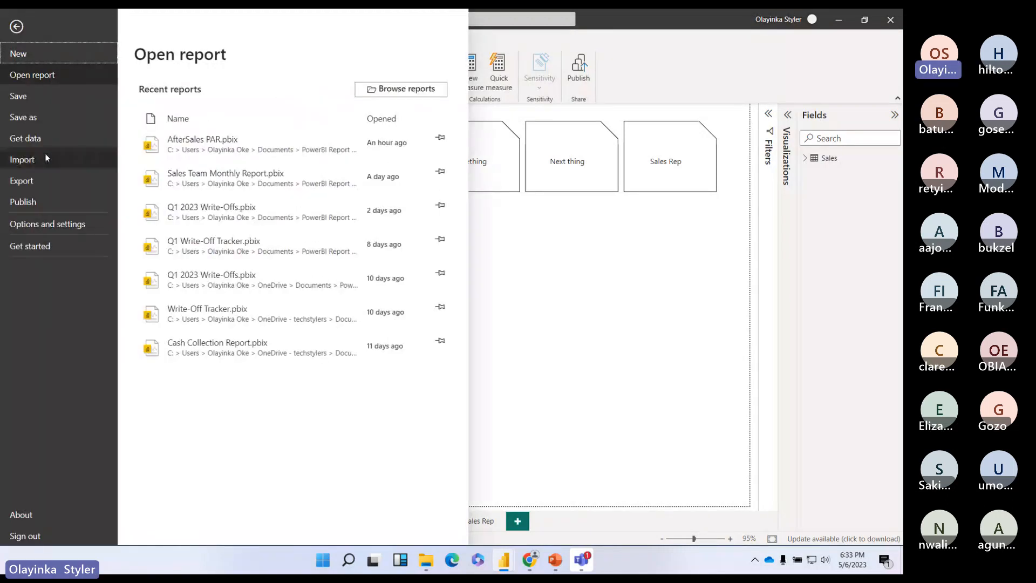
pyautogui.click(28, 106)
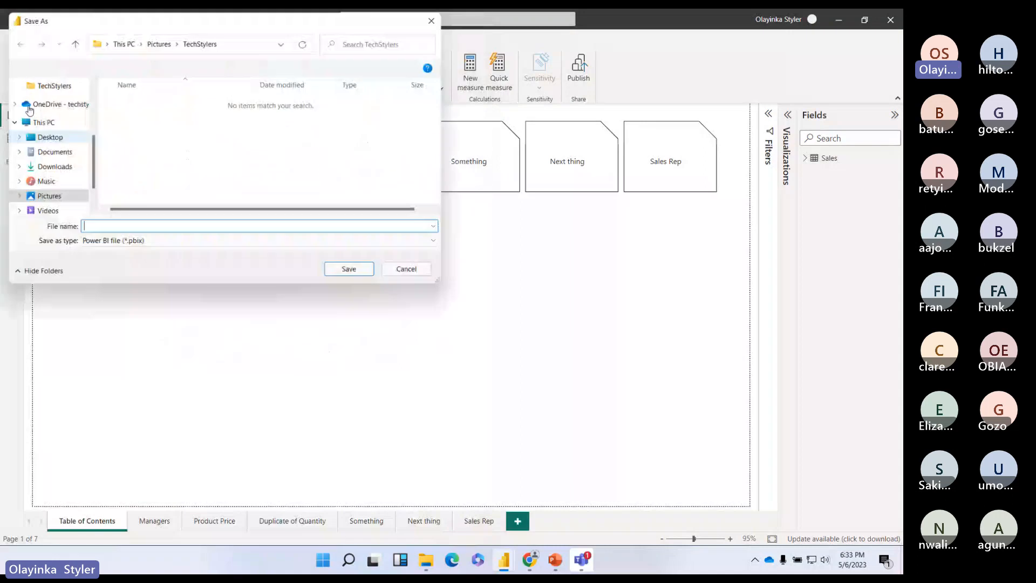
pyautogui.write('Class ')
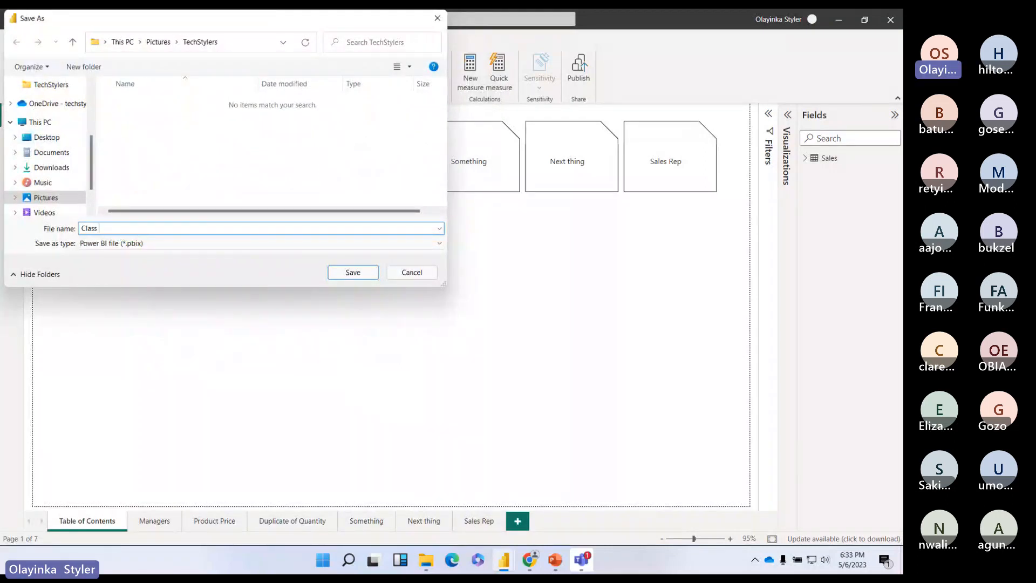
pyautogui.write('5')
pyautogui.write('T')
pyautogui.write('echstylers')
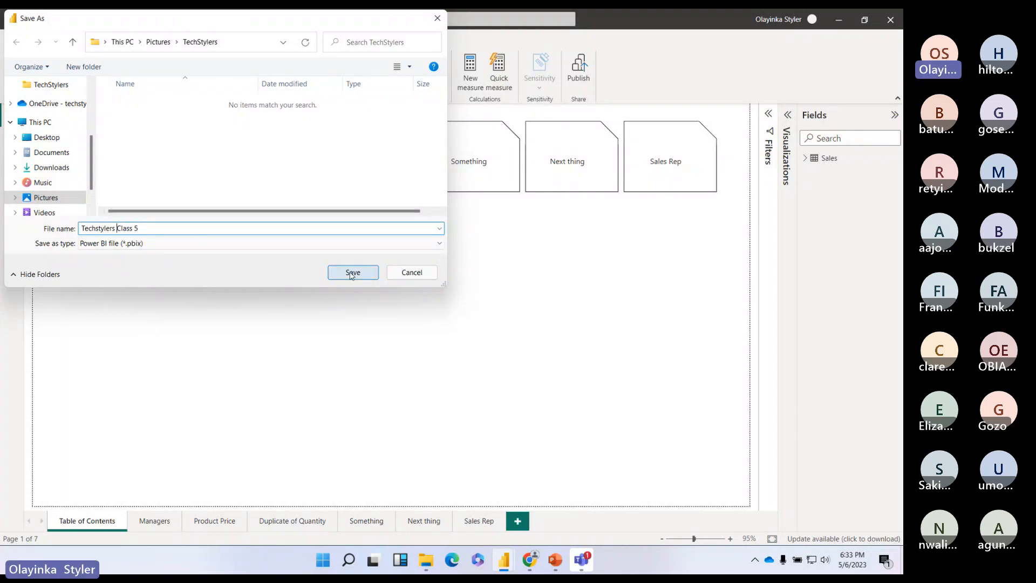
pyautogui.click(351, 273)
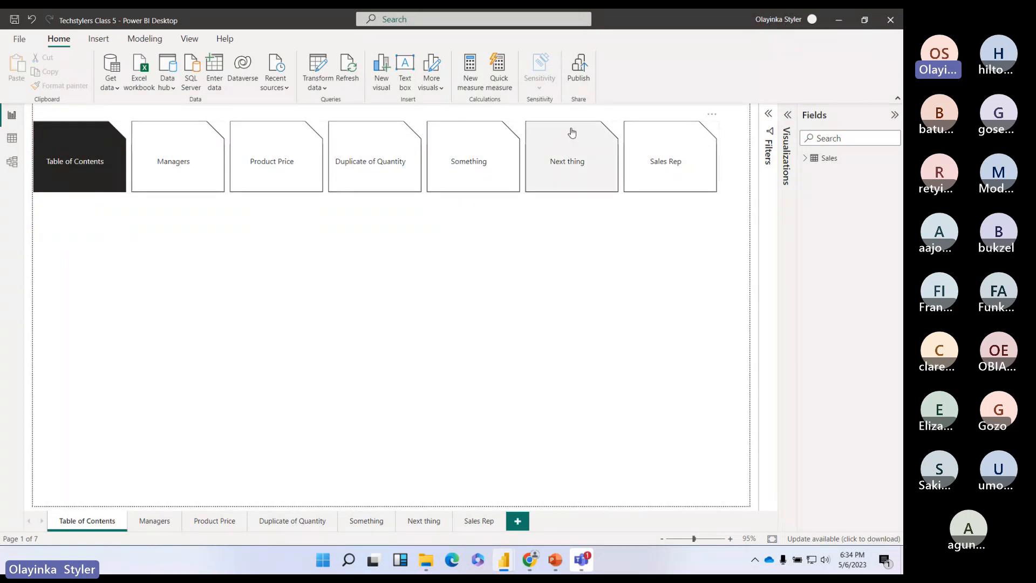
# Step: Publish the Techstylers Class 5 report to My workspace in the Power BI service
pyautogui.click(582, 78)
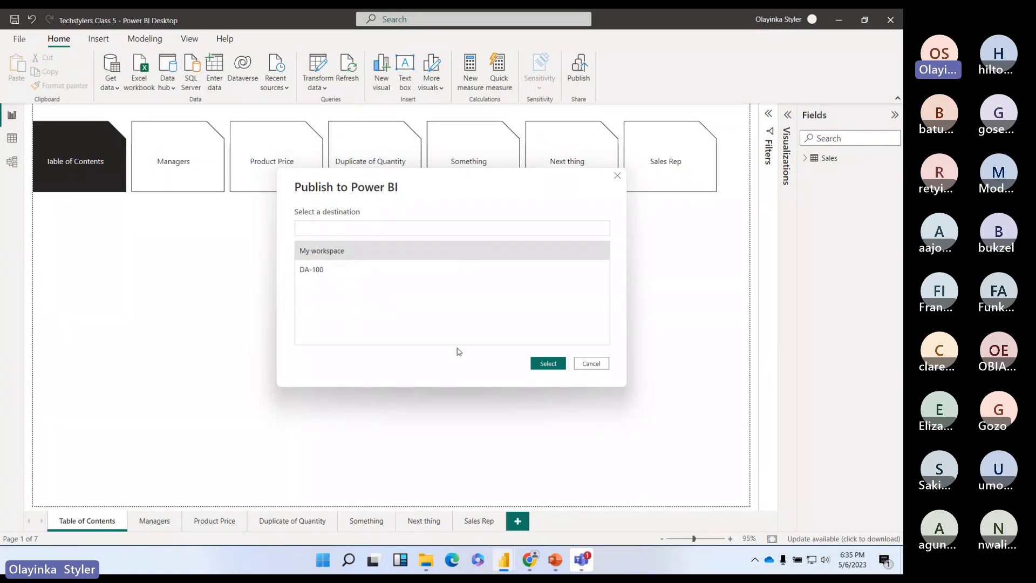
pyautogui.click(327, 253)
pyautogui.click(551, 365)
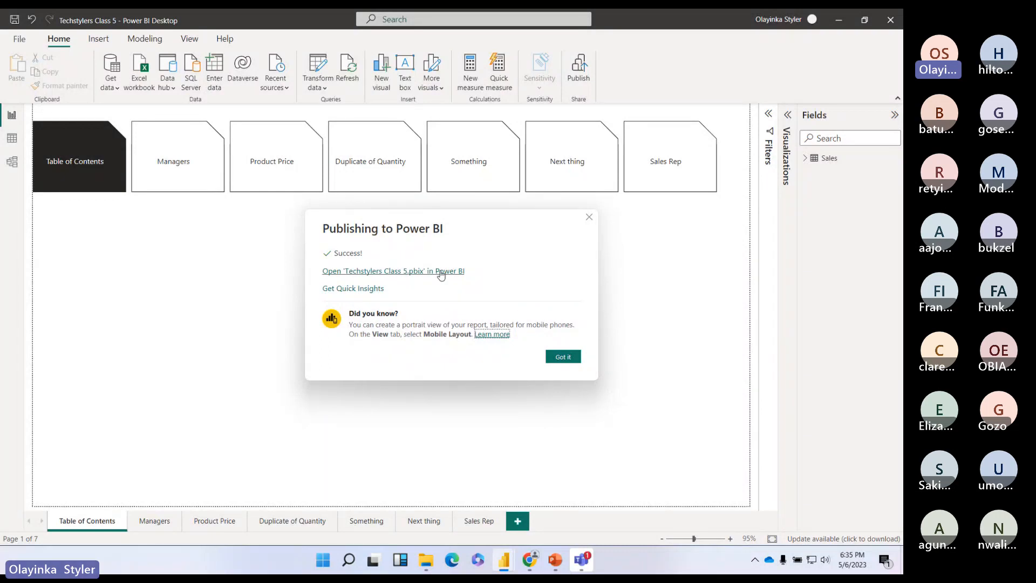
# Step: Open the published report in Power BI and submit the work account's e-mail address
pyautogui.click(441, 276)
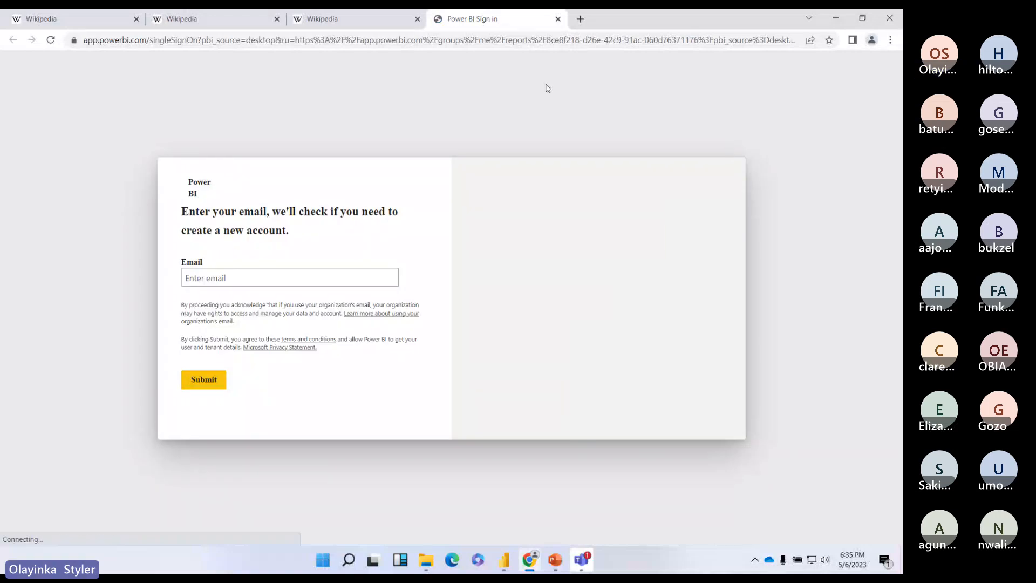
pyautogui.click(256, 278)
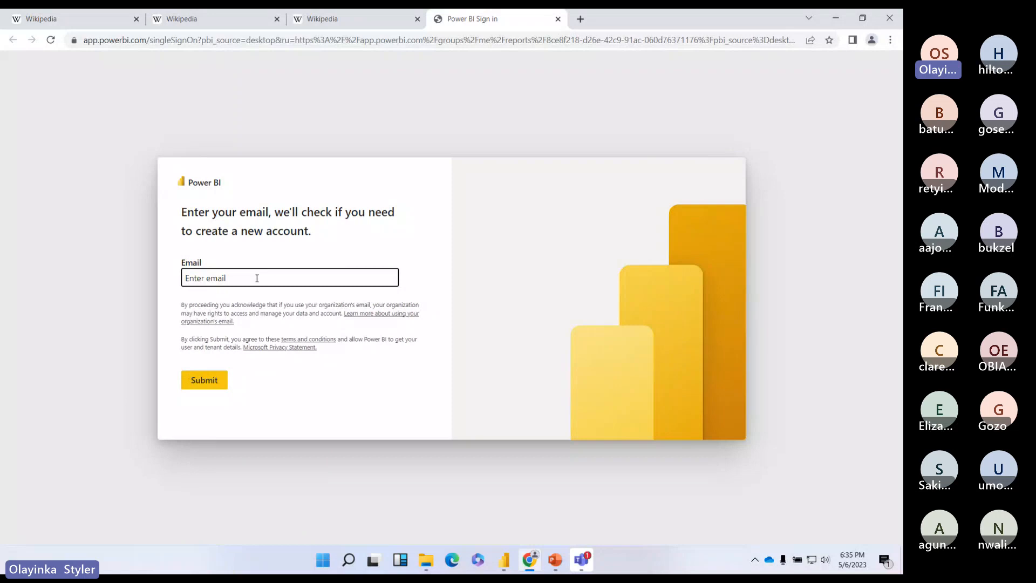
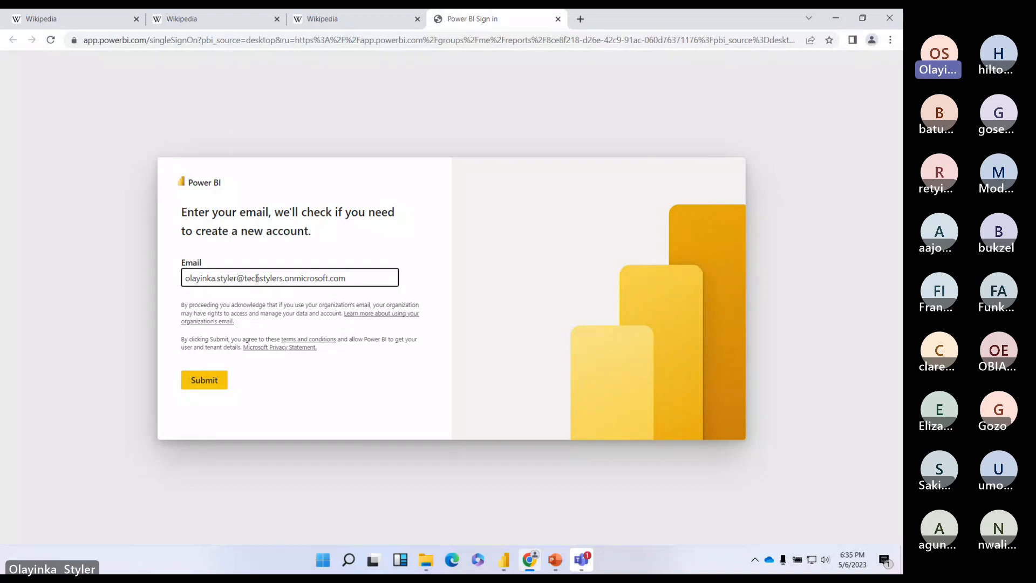
pyautogui.click(210, 392)
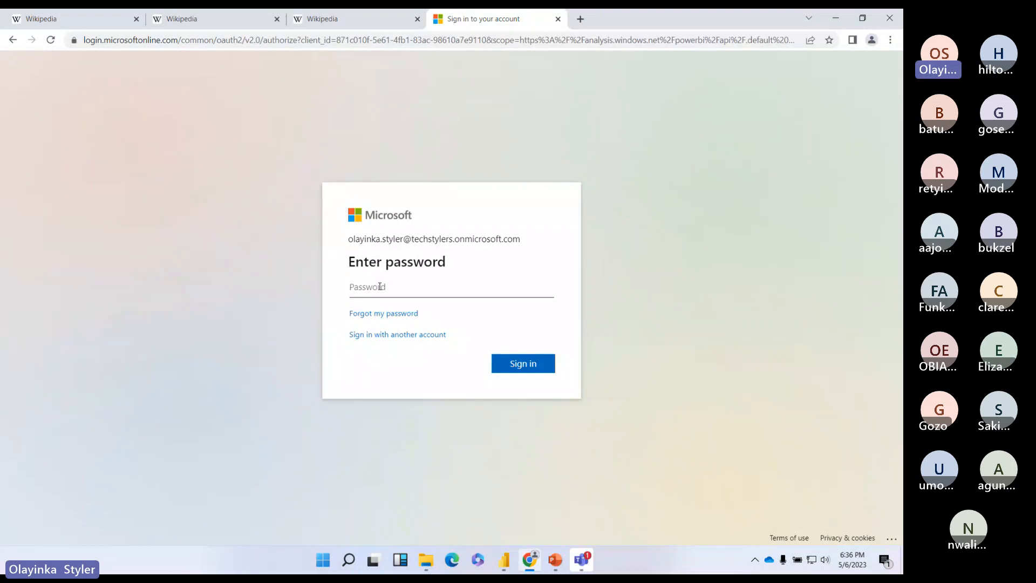
# Step: Enter the account password, stay signed in, and decline Chrome's offer to save the password
pyautogui.write('•••••••')
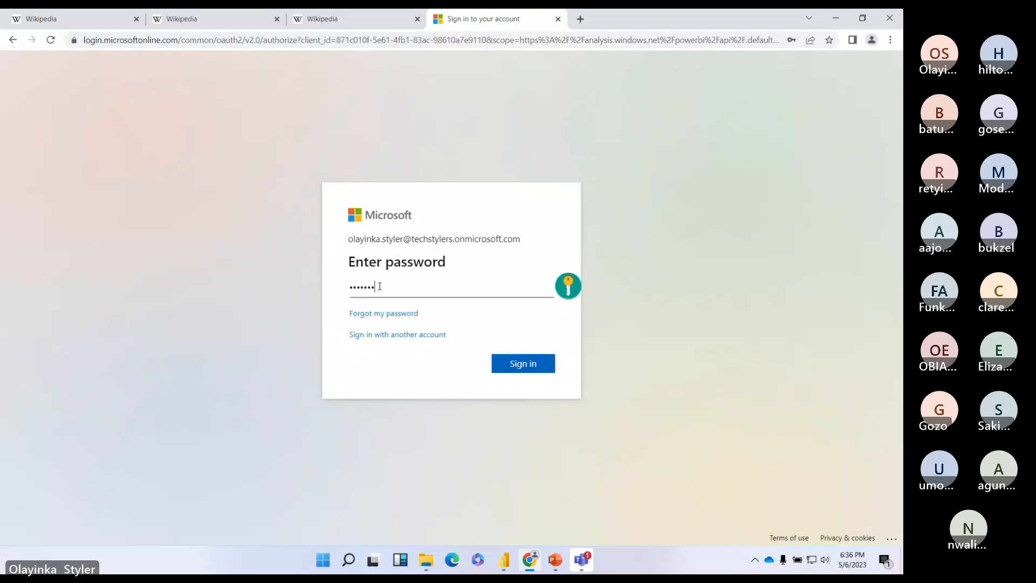
pyautogui.write('•')
pyautogui.press('Return')
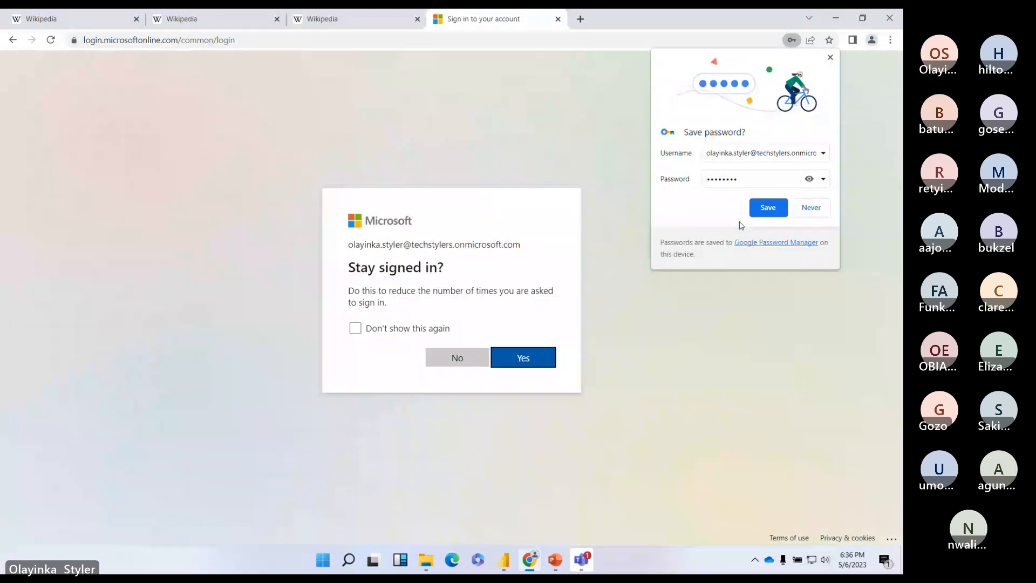
pyautogui.press('Return')
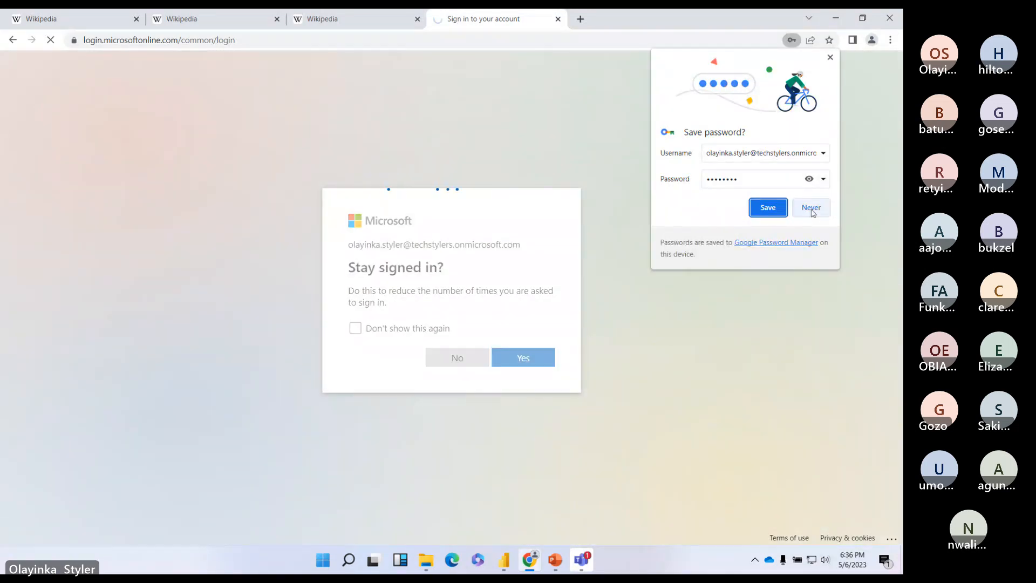
pyautogui.click(811, 207)
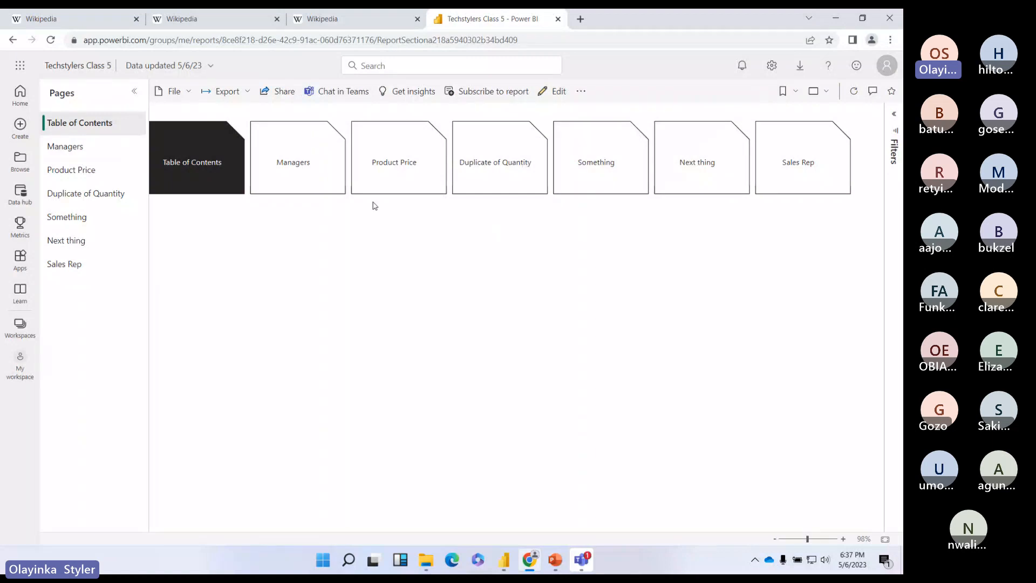
# Step: Browse the Managers, Product Price, Duplicate of Quantity and Something pages, finishing on Managers
pyautogui.click(84, 148)
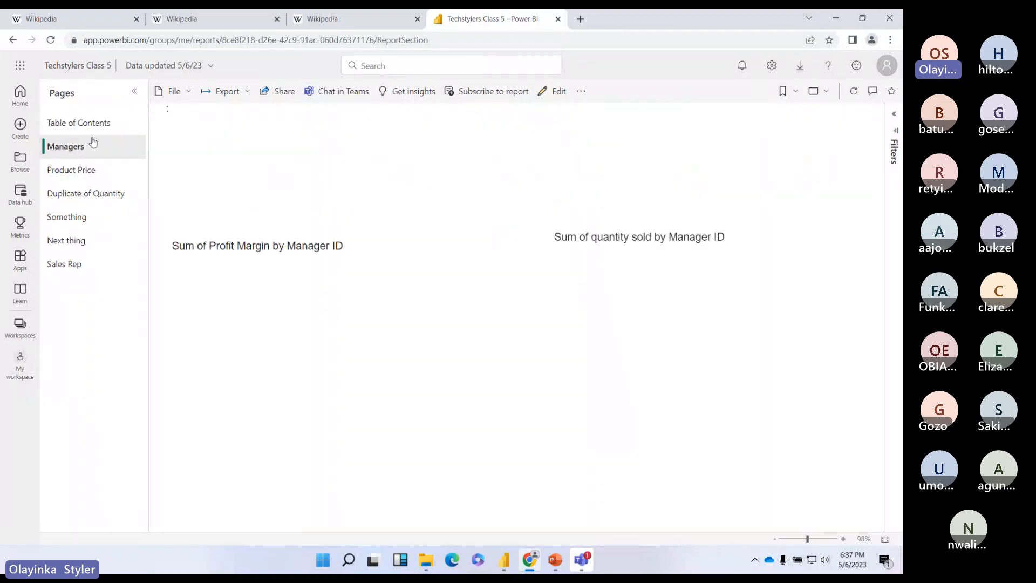
pyautogui.click(93, 172)
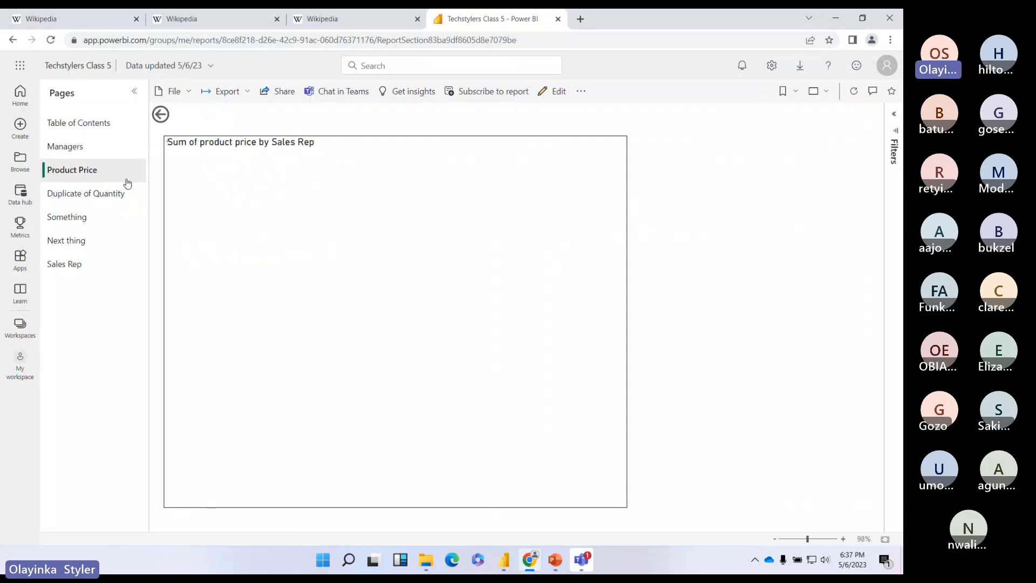
pyautogui.click(108, 198)
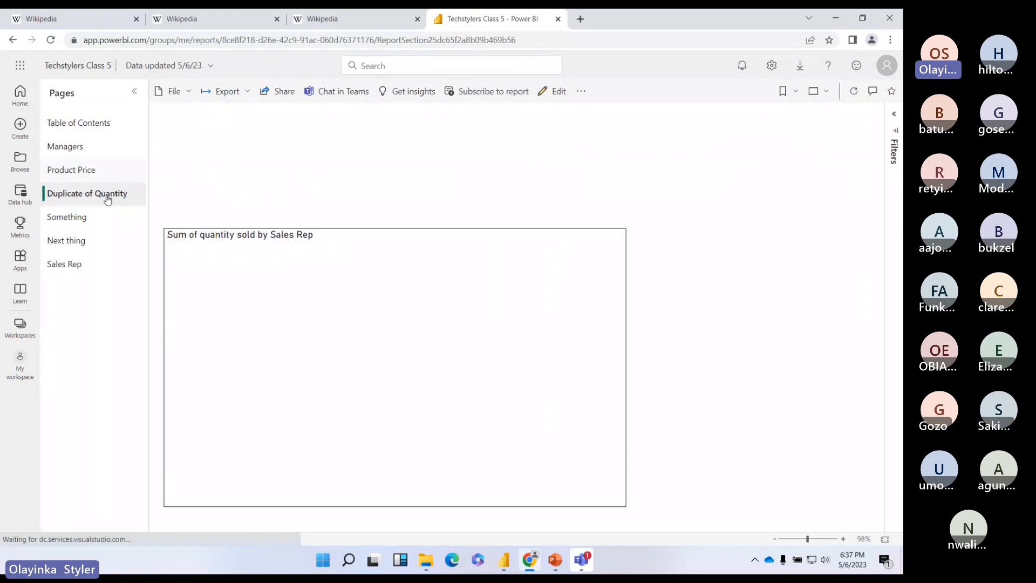
pyautogui.click(102, 219)
pyautogui.click(83, 177)
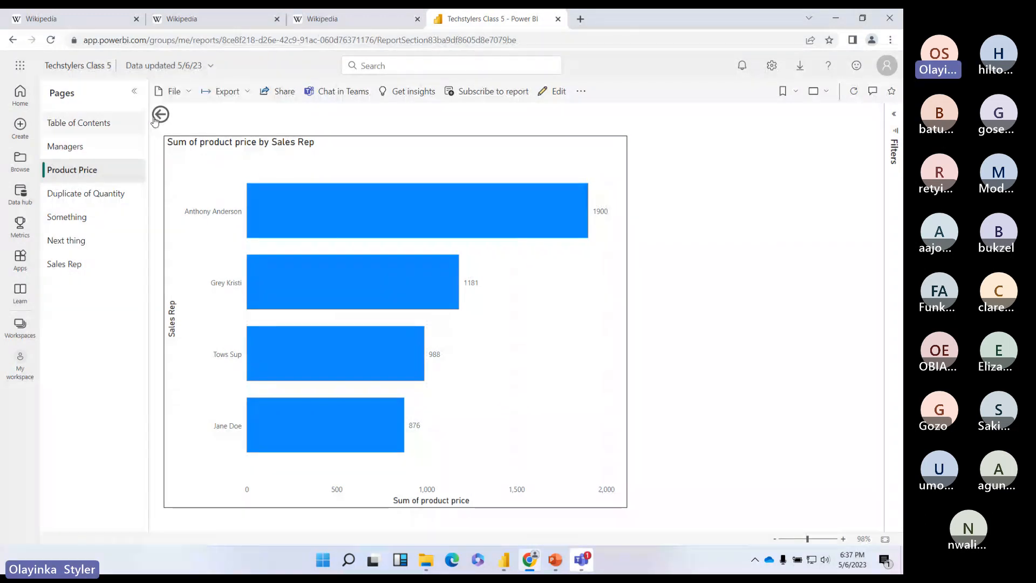
pyautogui.click(54, 148)
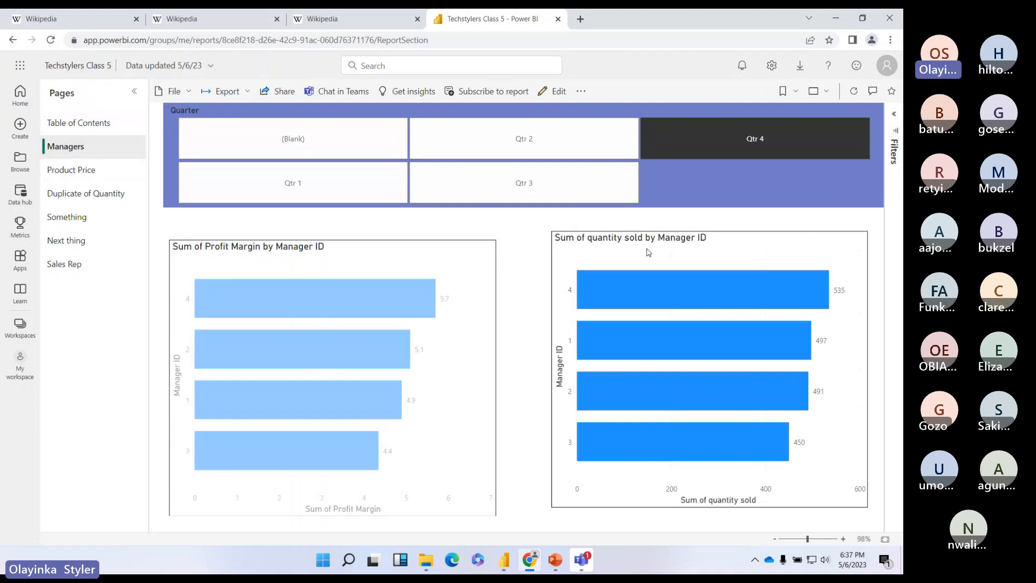
pyautogui.rightClick(277, 299)
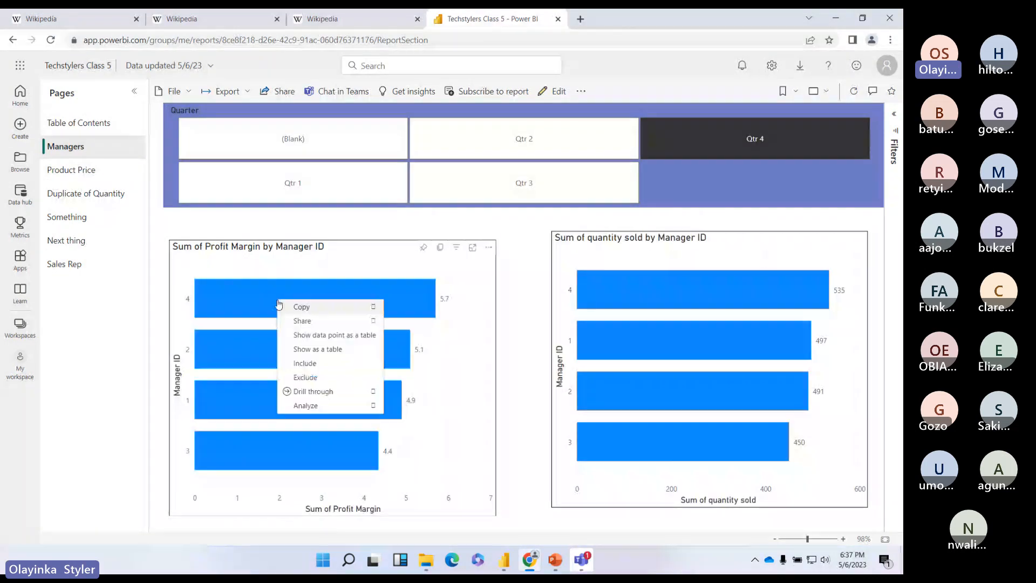
pyautogui.moveTo(369, 398)
pyautogui.click(416, 392)
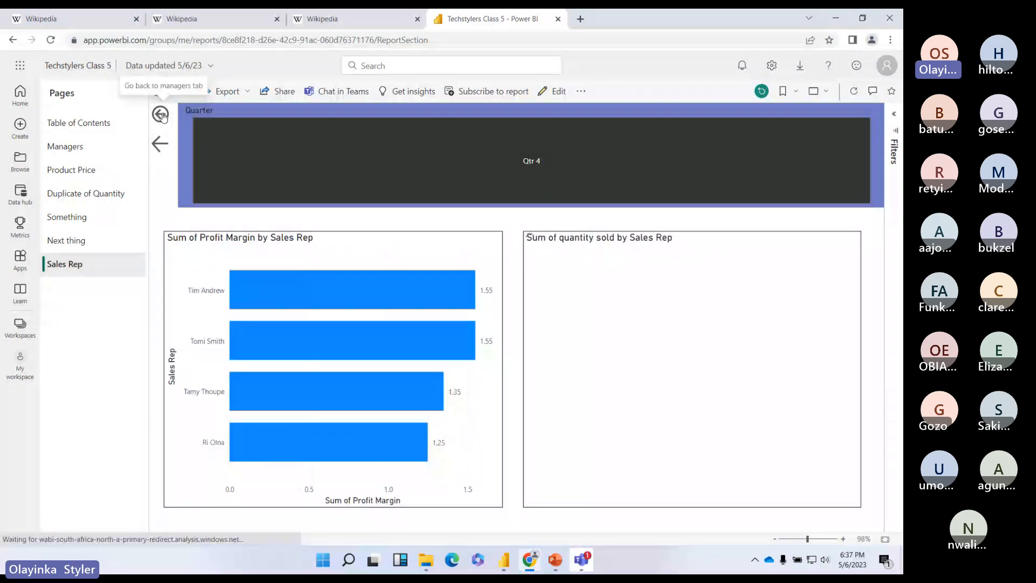
pyautogui.click(161, 115)
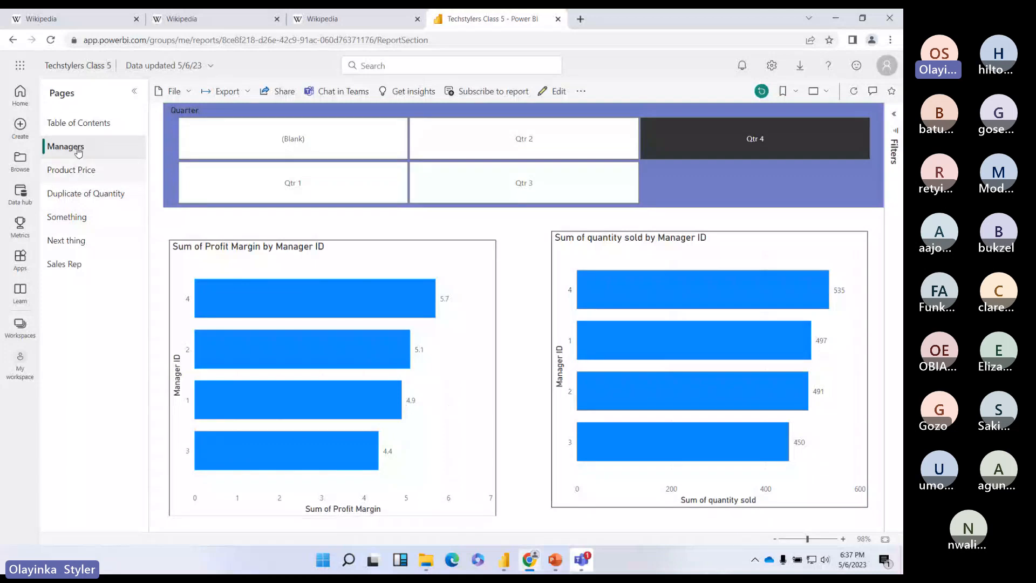
pyautogui.rightClick(79, 152)
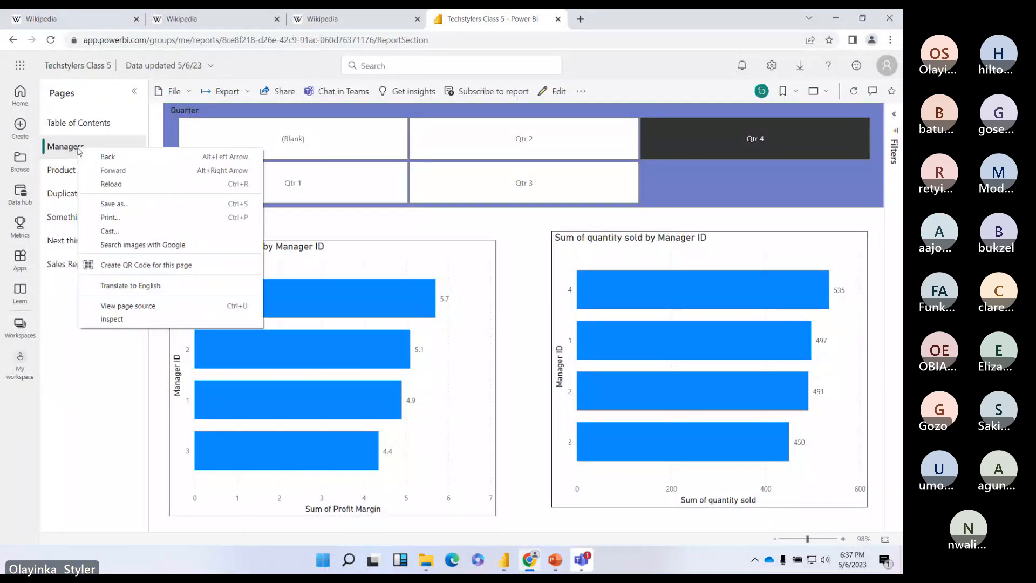
pyautogui.click(358, 304)
pyautogui.rightClick(332, 312)
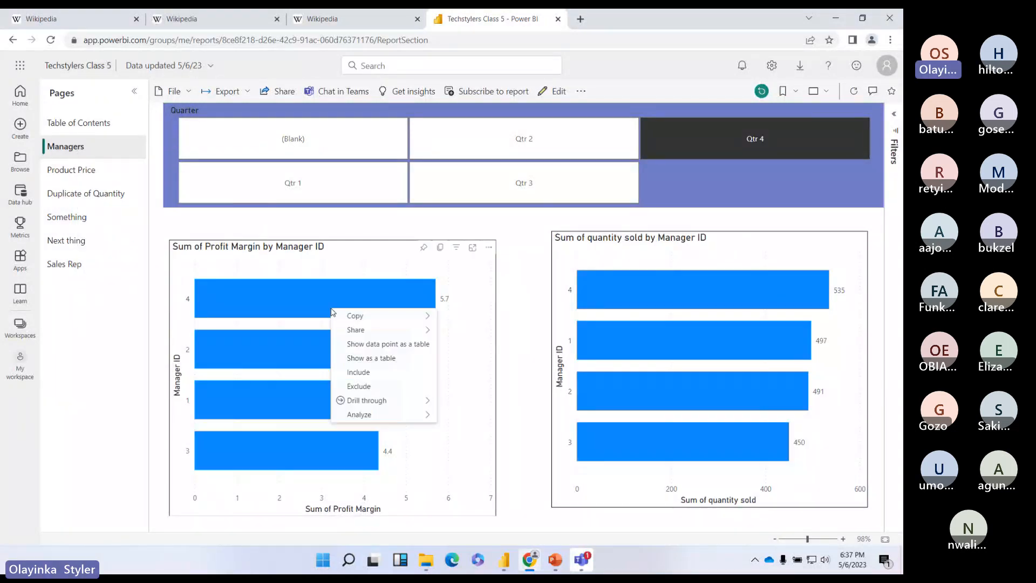
pyautogui.moveTo(426, 401)
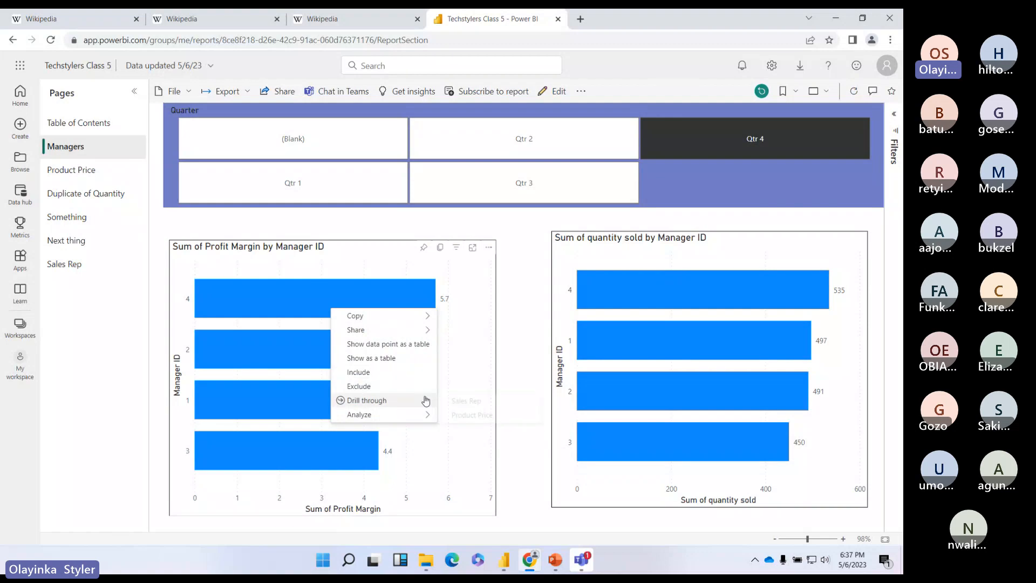
pyautogui.click(475, 400)
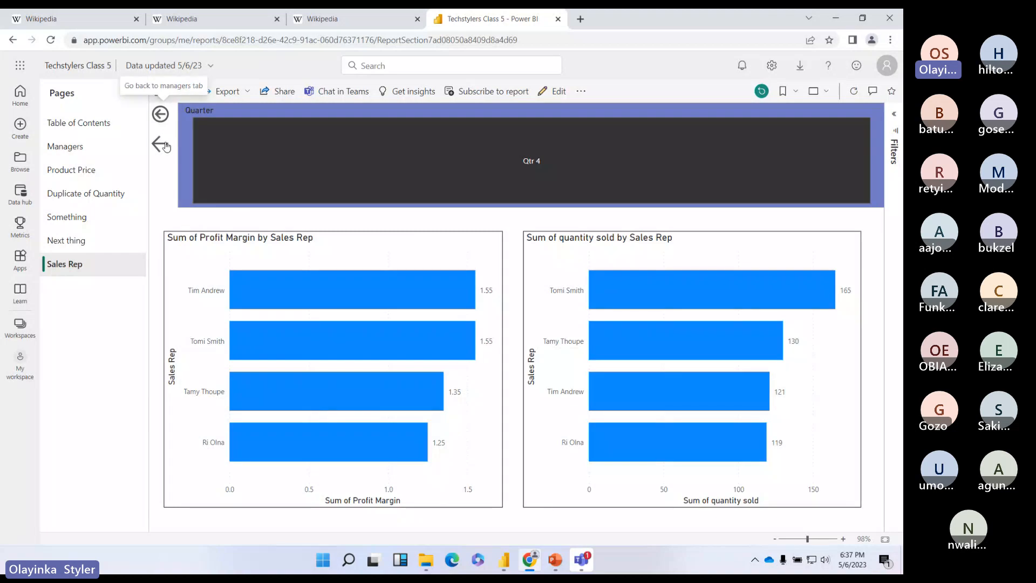
pyautogui.click(161, 116)
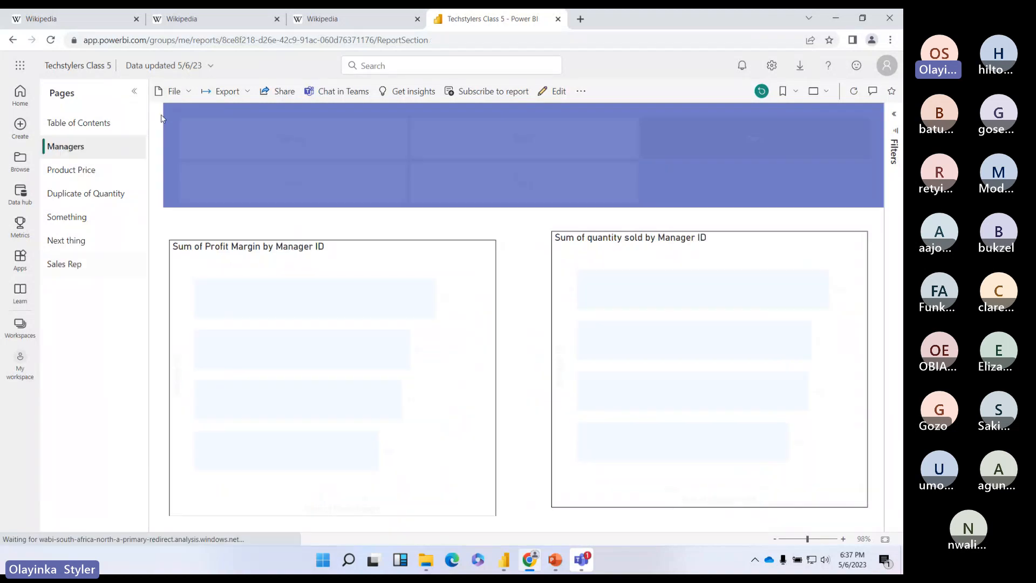
pyautogui.rightClick(284, 442)
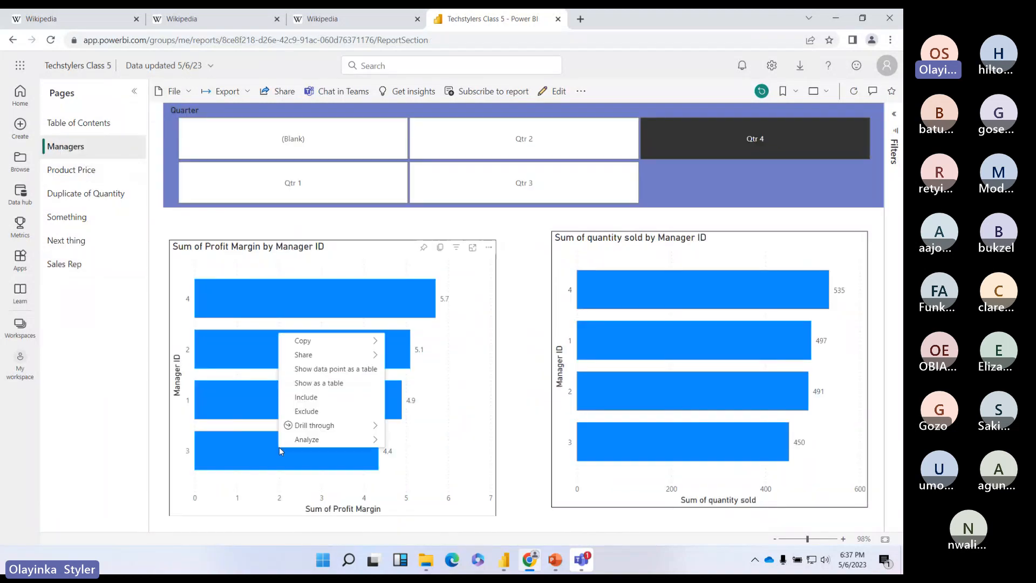
pyautogui.moveTo(356, 425)
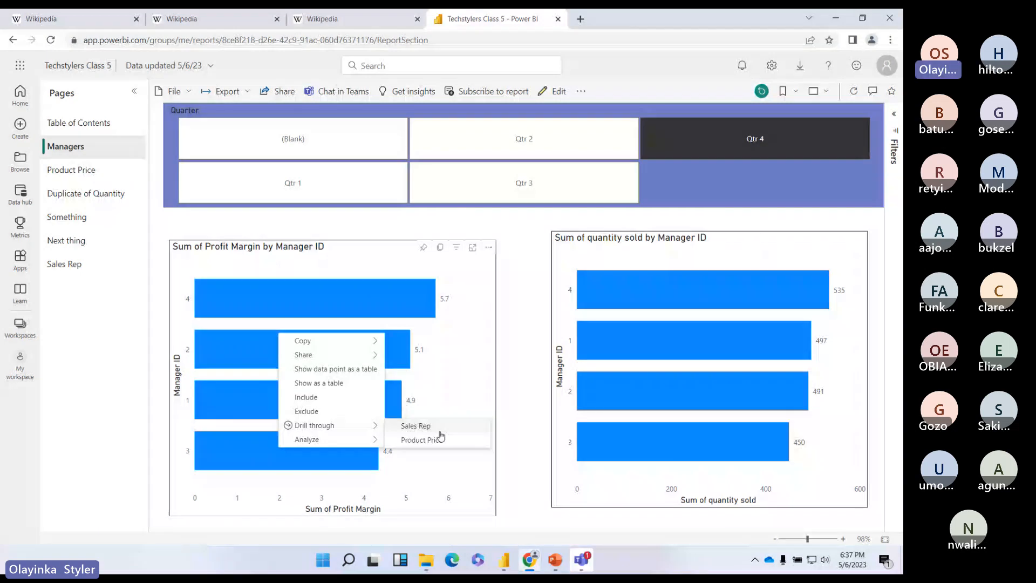
pyautogui.click(555, 295)
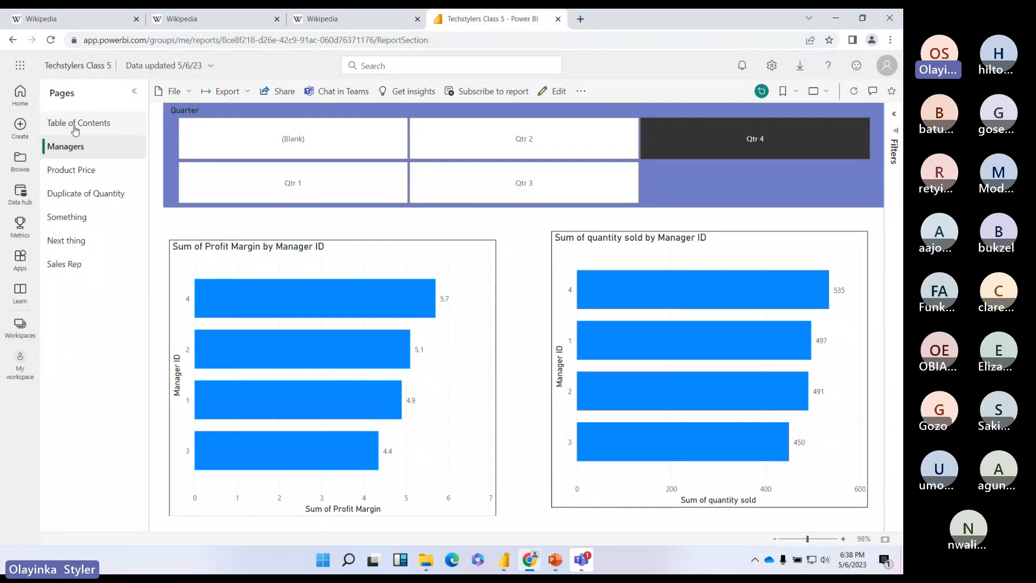
# Step: Go to the Home page, dismiss the feedback survey, and show the workspaces list
pyautogui.click(19, 97)
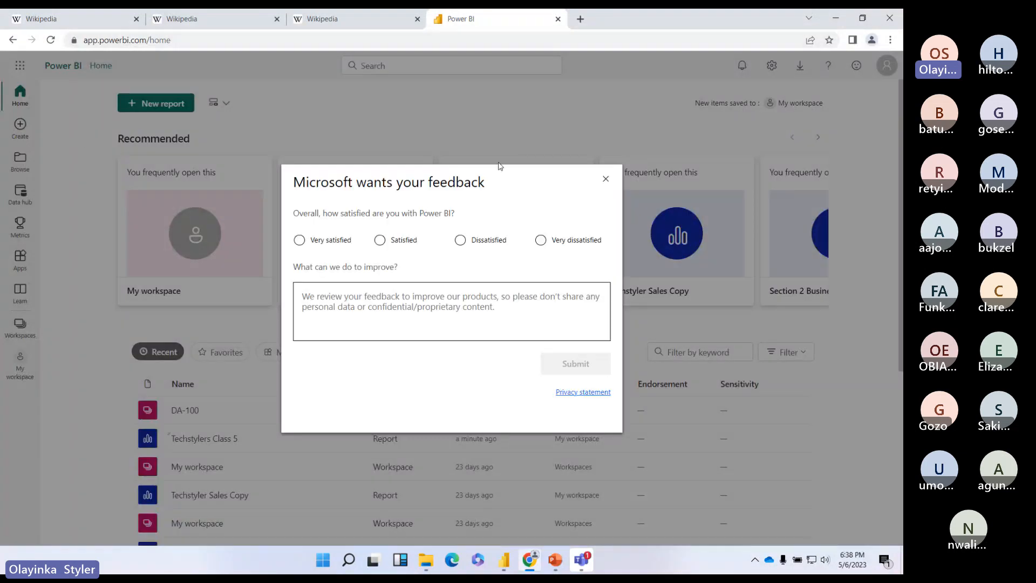
pyautogui.click(606, 179)
pyautogui.scroll(-4, 366, 151)
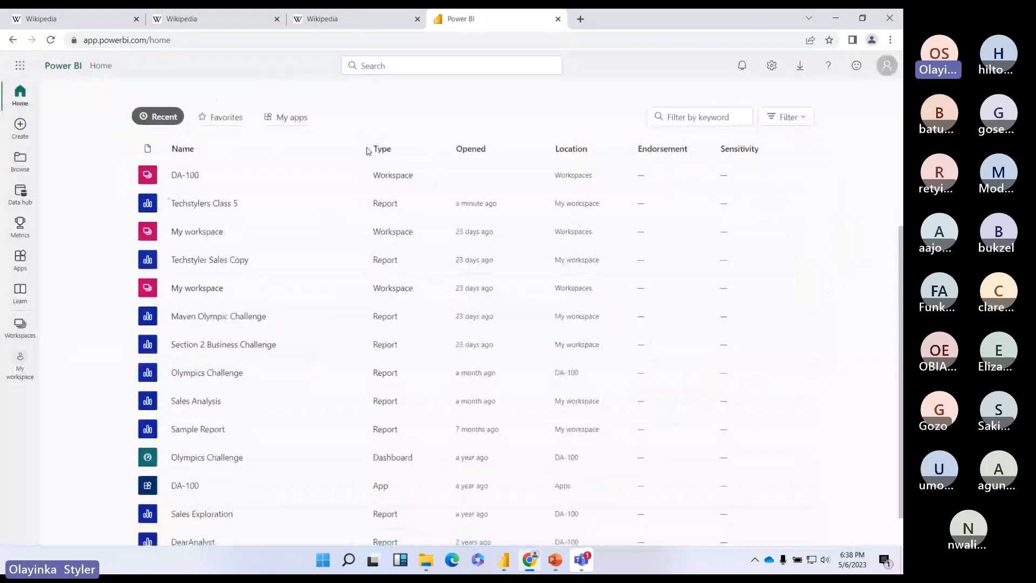
pyautogui.scroll(4, 367, 151)
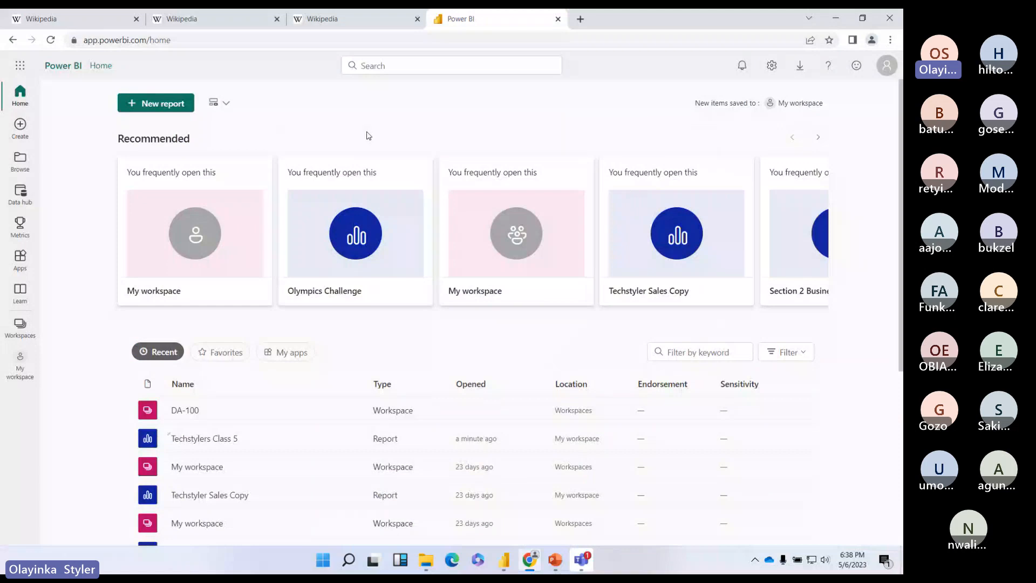
pyautogui.scroll(-5, 363, 135)
pyautogui.scroll(5, 363, 138)
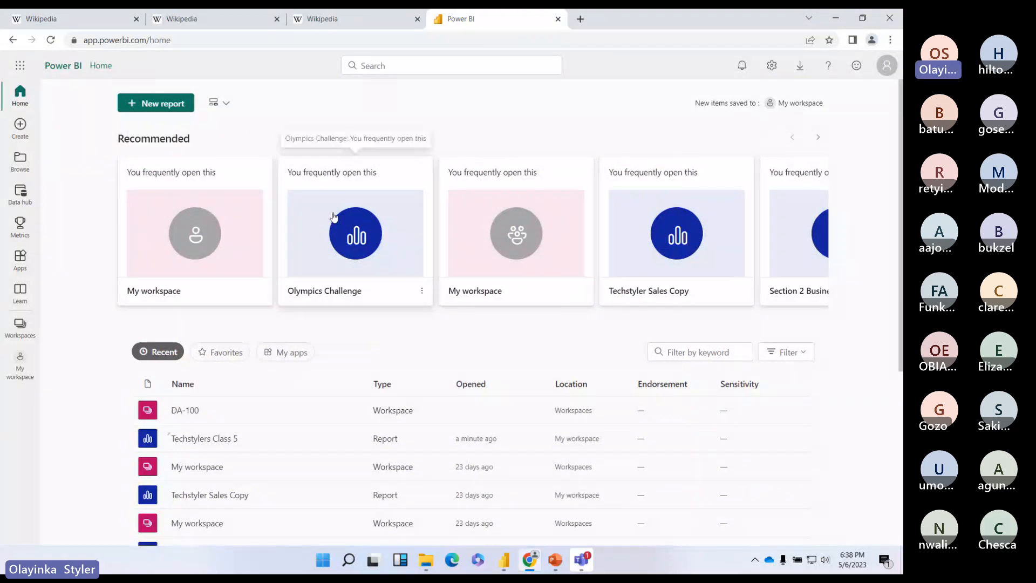
pyautogui.scroll(-4, 334, 217)
pyautogui.scroll(5, 334, 217)
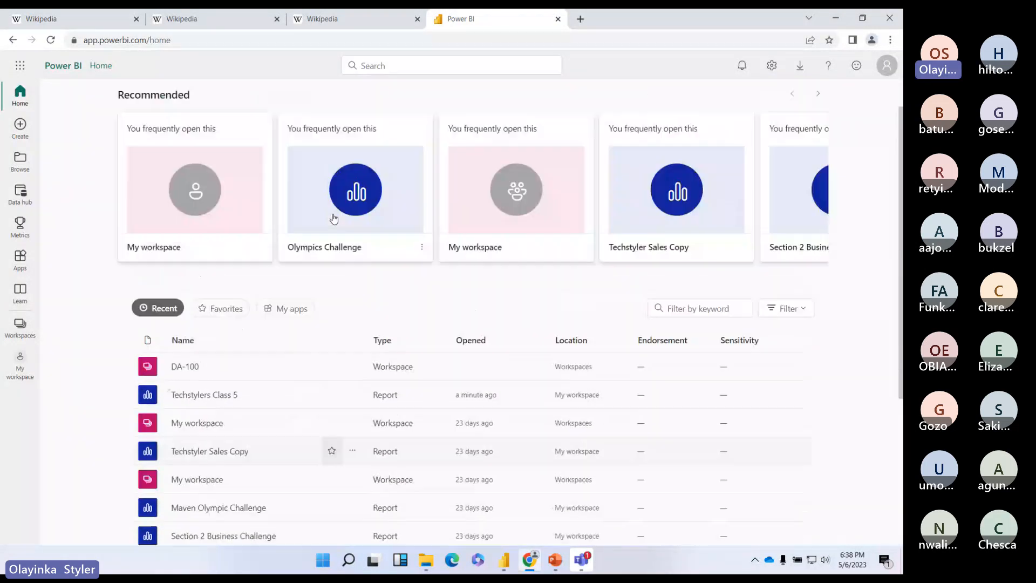
pyautogui.click(20, 325)
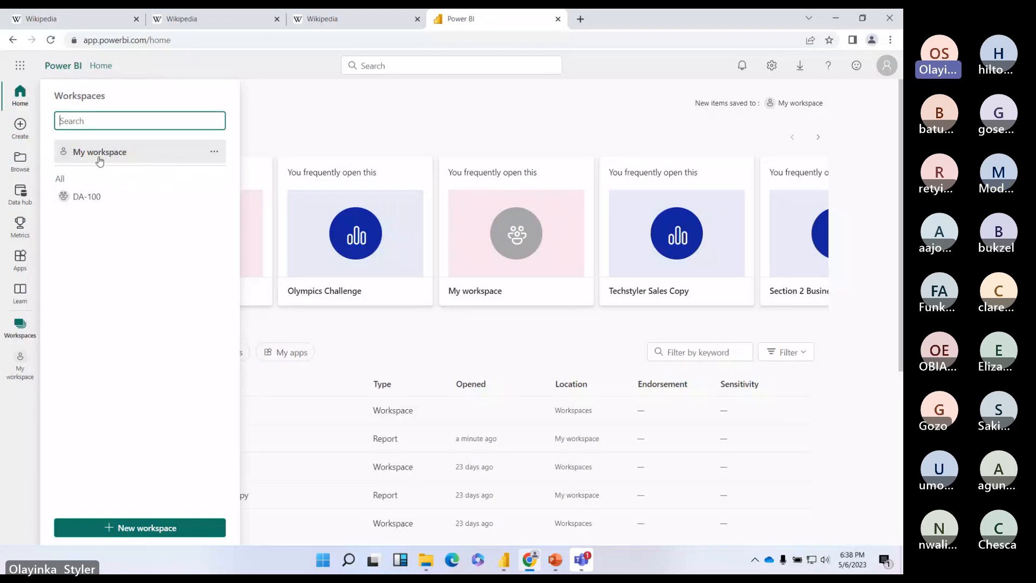
# Step: Open My workspace, check its View options, and scroll to the Techstylers Class 5 items
pyautogui.click(97, 161)
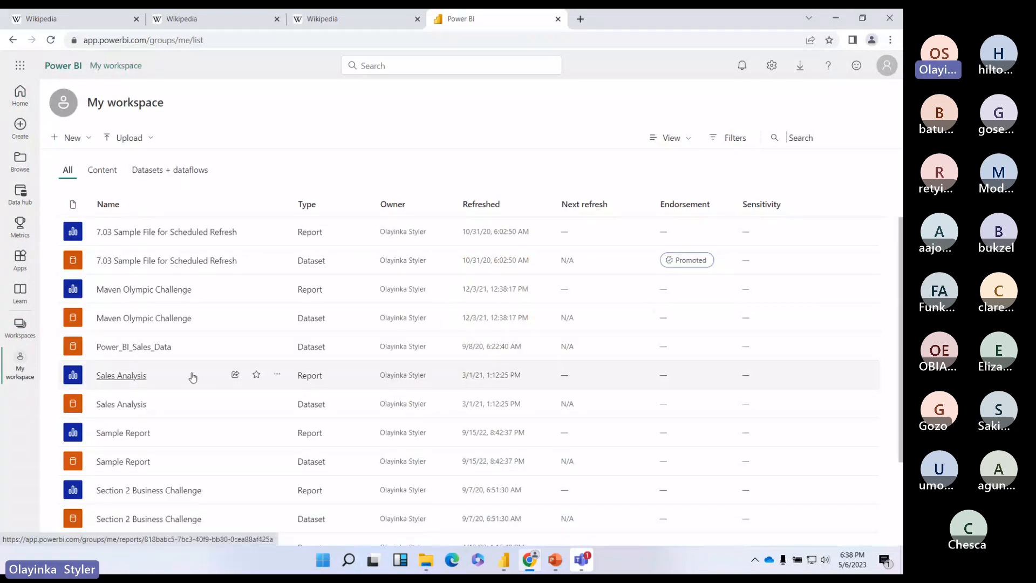
pyautogui.scroll(-2, 192, 376)
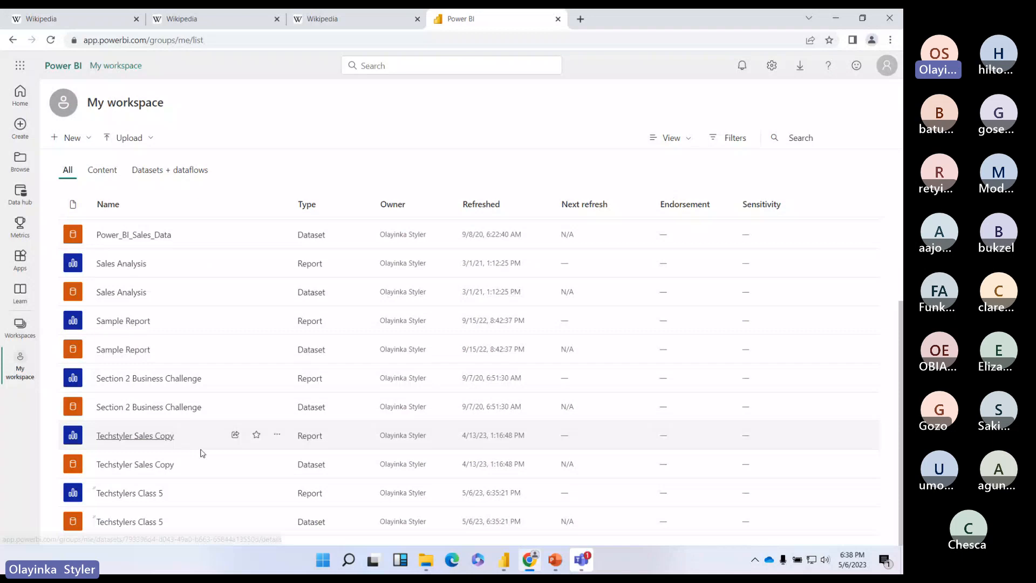
pyautogui.scroll(2, 254, 192)
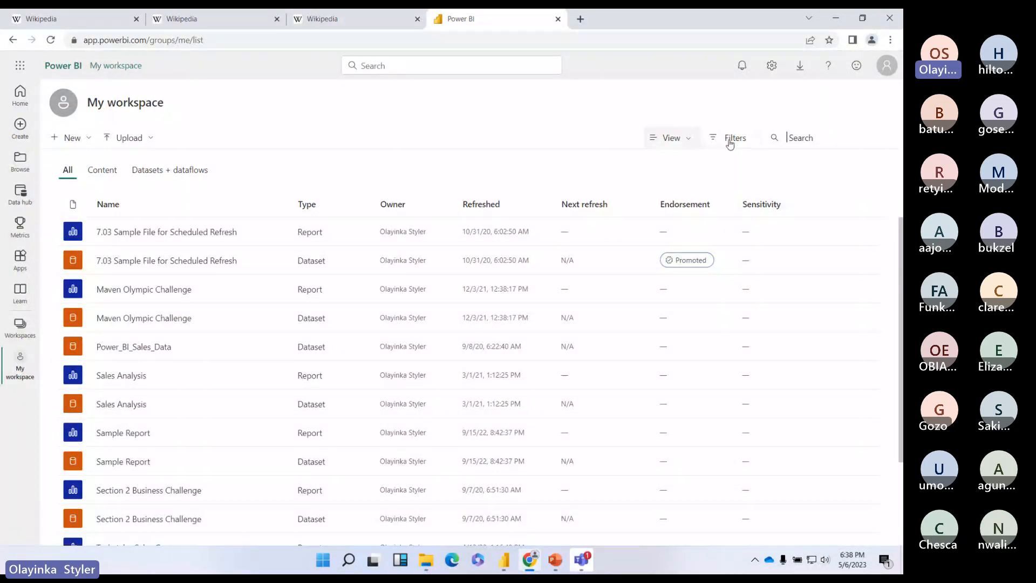
pyautogui.click(686, 137)
pyautogui.click(402, 172)
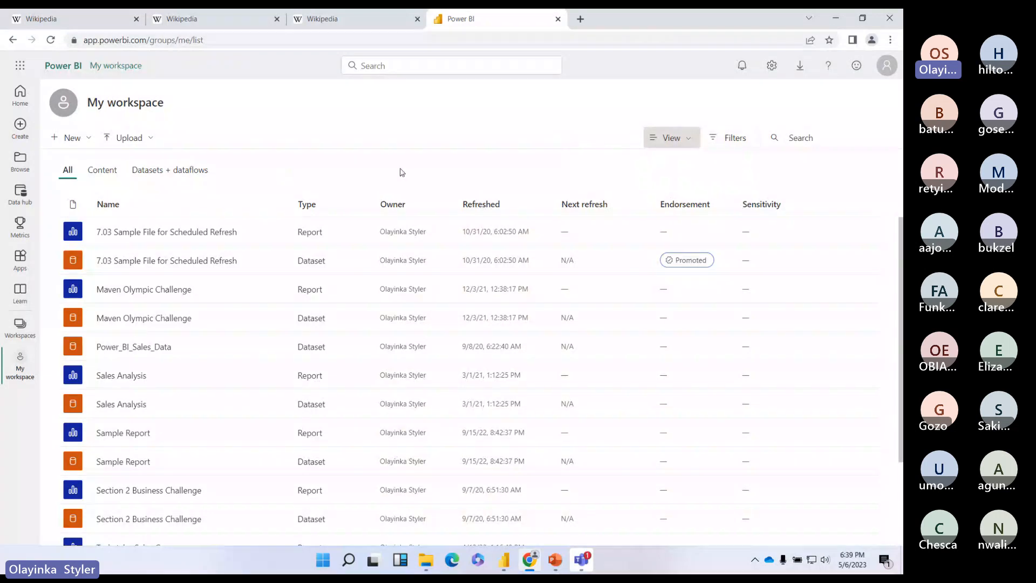
pyautogui.scroll(-2, 170, 291)
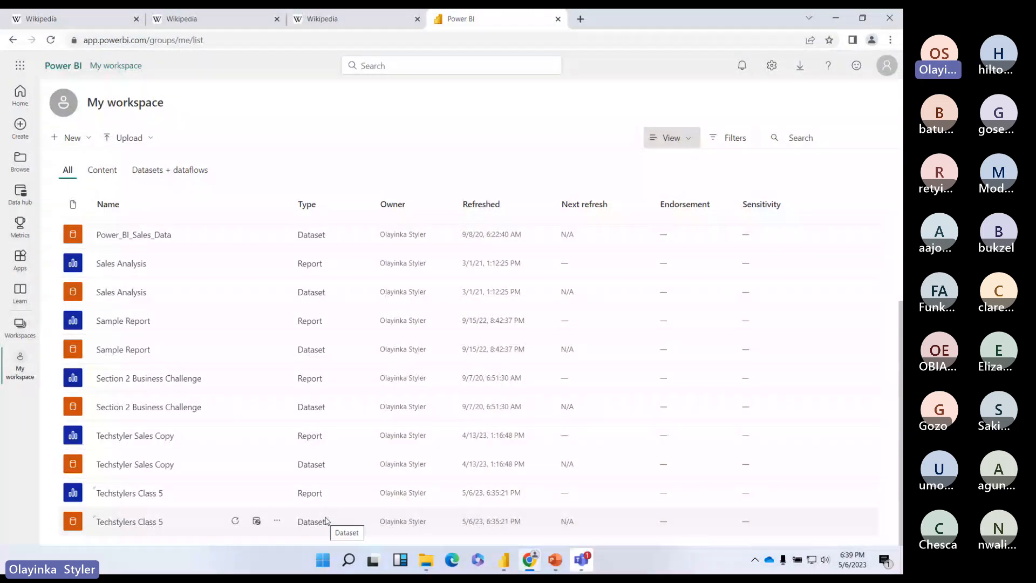
pyautogui.click(143, 524)
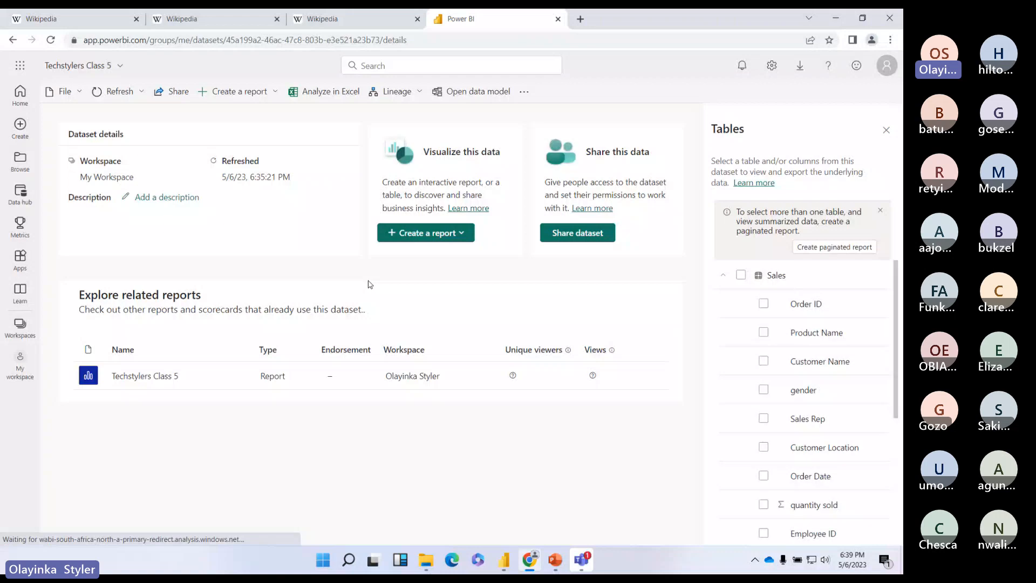
pyautogui.scroll(-5, 831, 323)
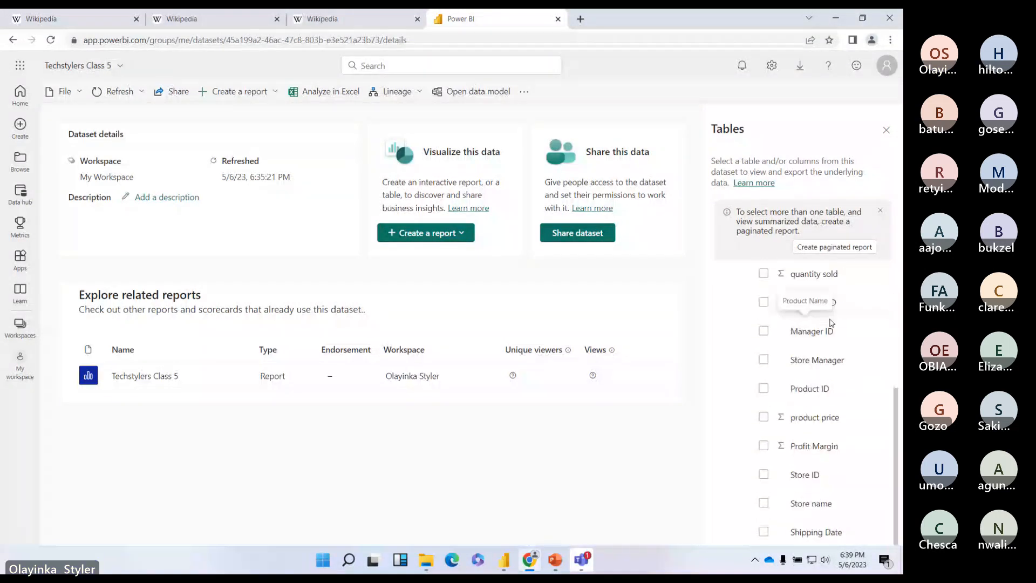
pyautogui.scroll(5, 831, 323)
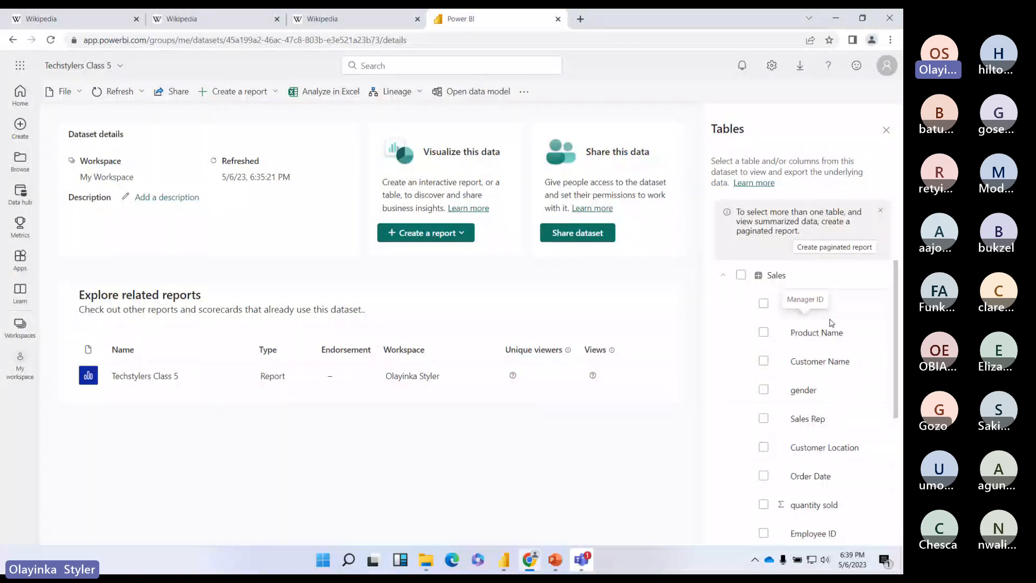
pyautogui.scroll(-5, 852, 377)
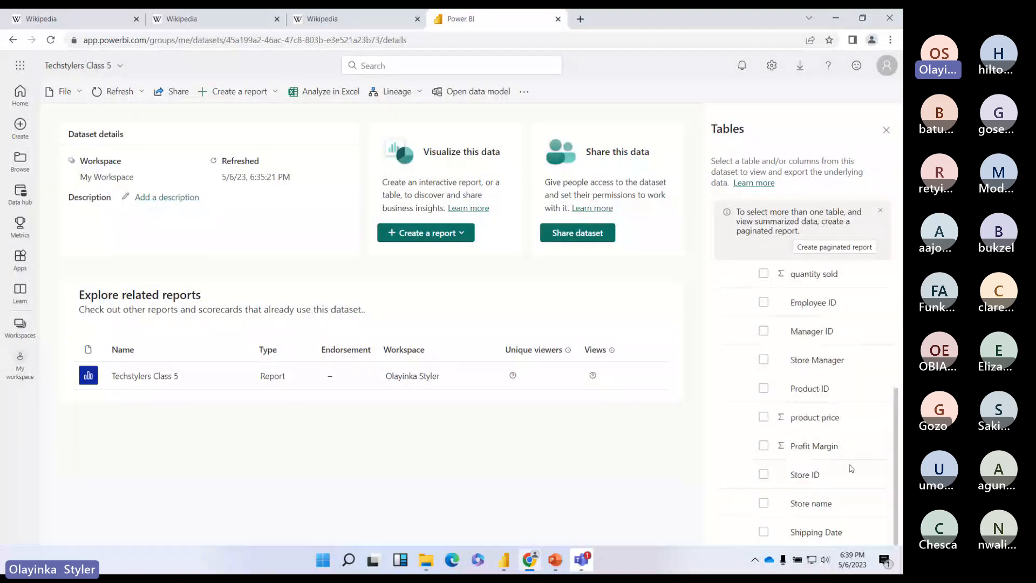
pyautogui.click(20, 357)
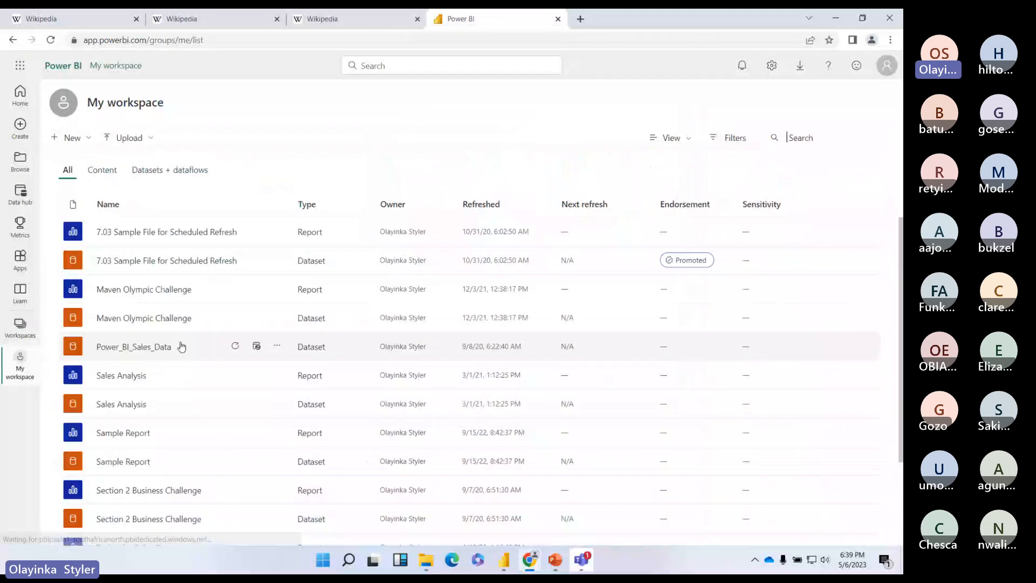
pyautogui.scroll(-2, 241, 352)
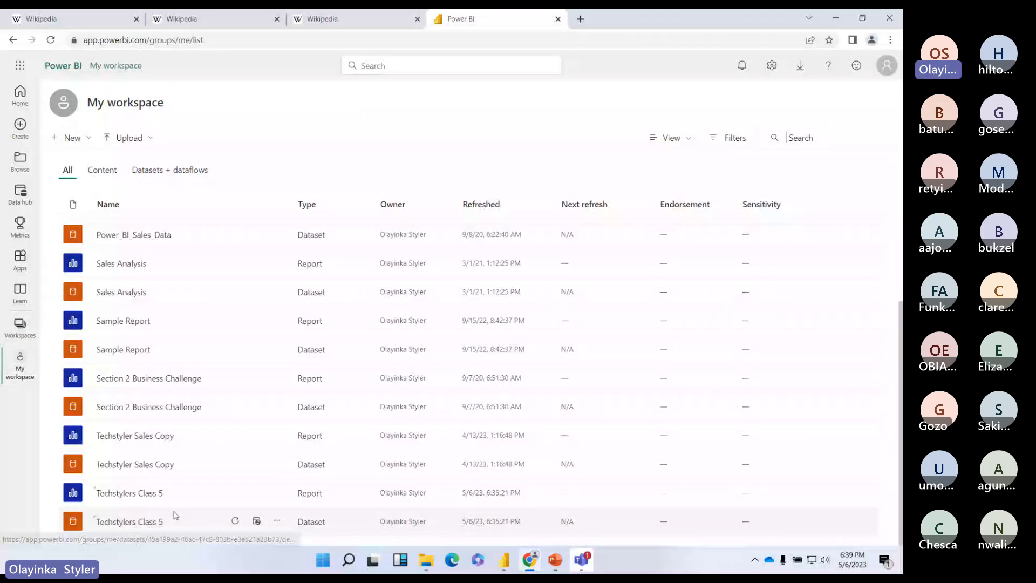
pyautogui.click(235, 495)
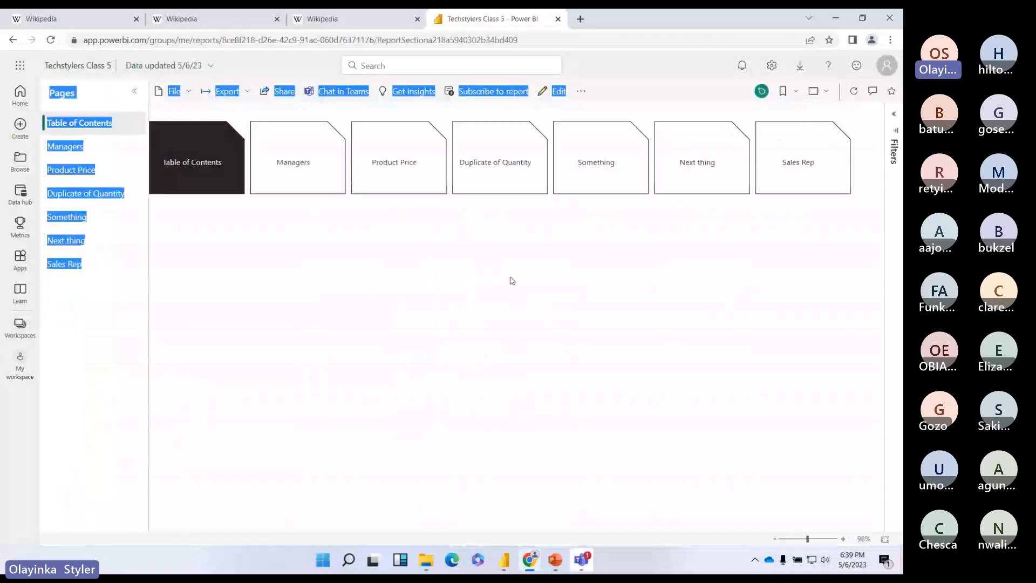
pyautogui.click(512, 281)
pyautogui.click(93, 148)
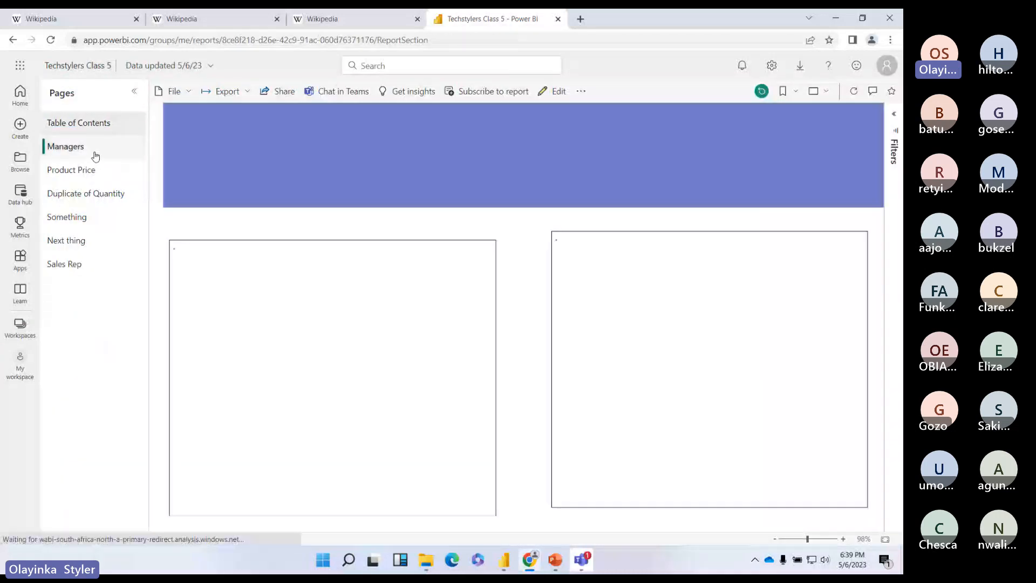
pyautogui.click(91, 127)
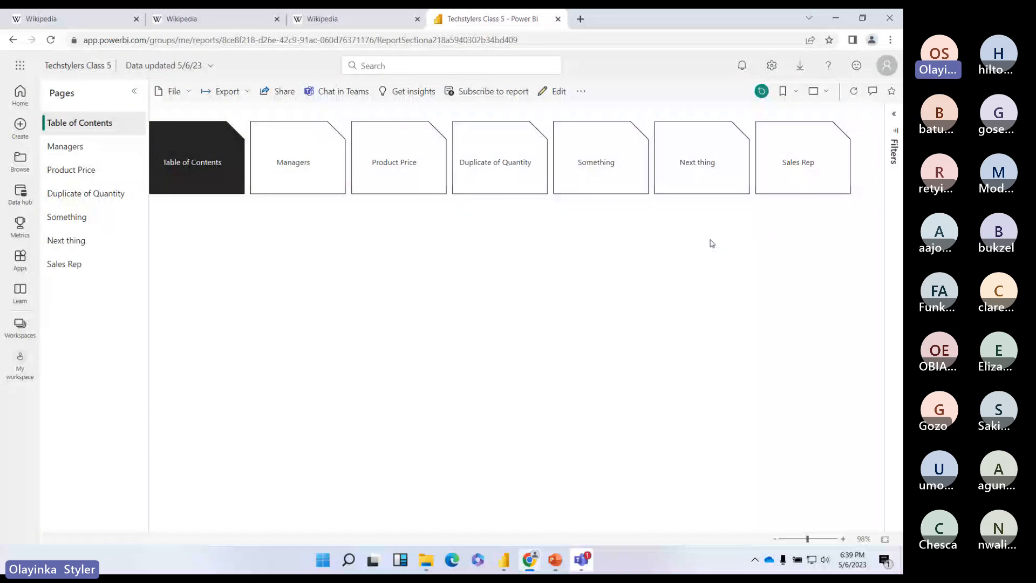
pyautogui.click(20, 365)
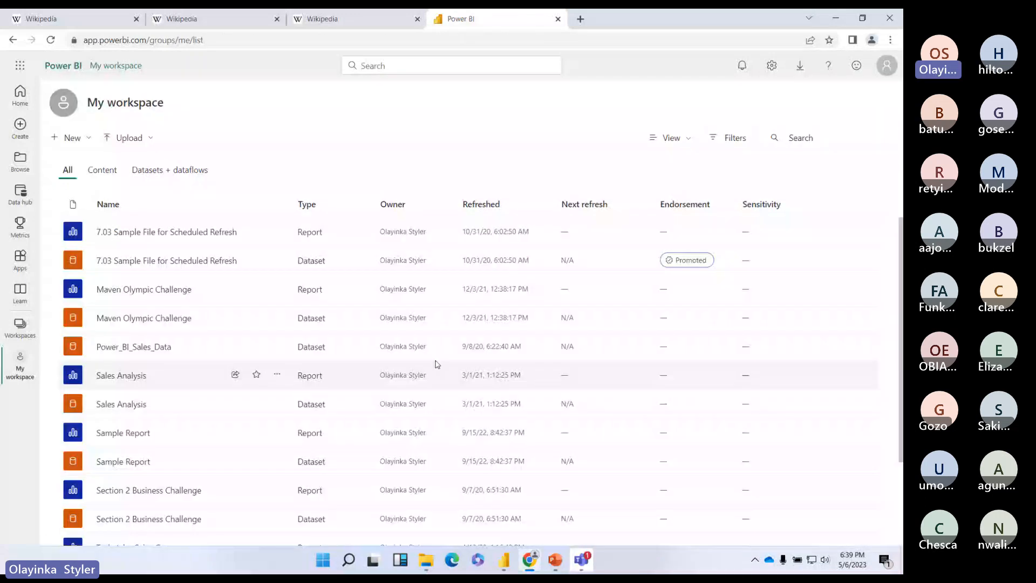
pyautogui.scroll(-2, 438, 373)
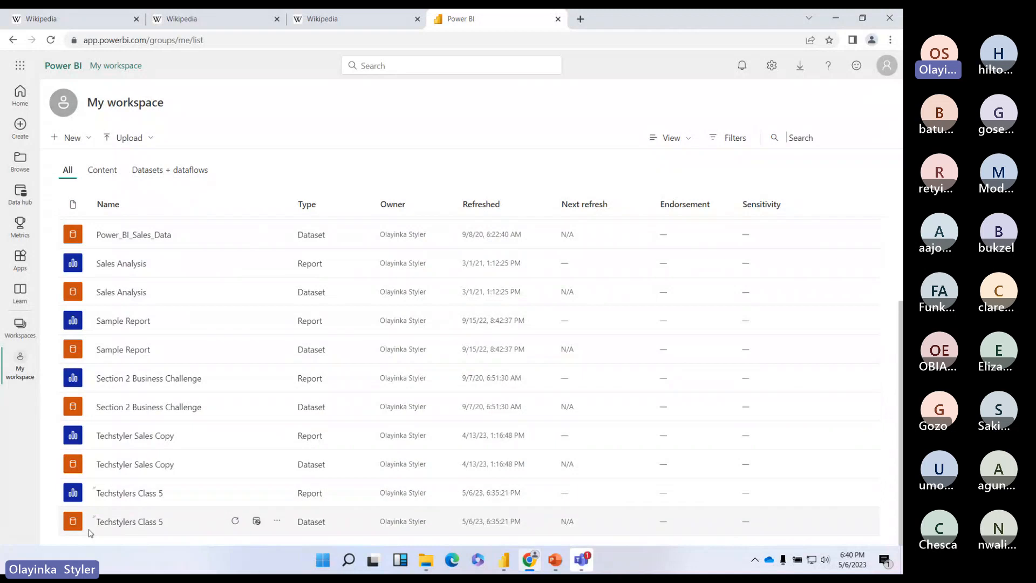
# Step: Open the Techstylers Class 5 dataset and create a blank report from scratch
pyautogui.click(137, 527)
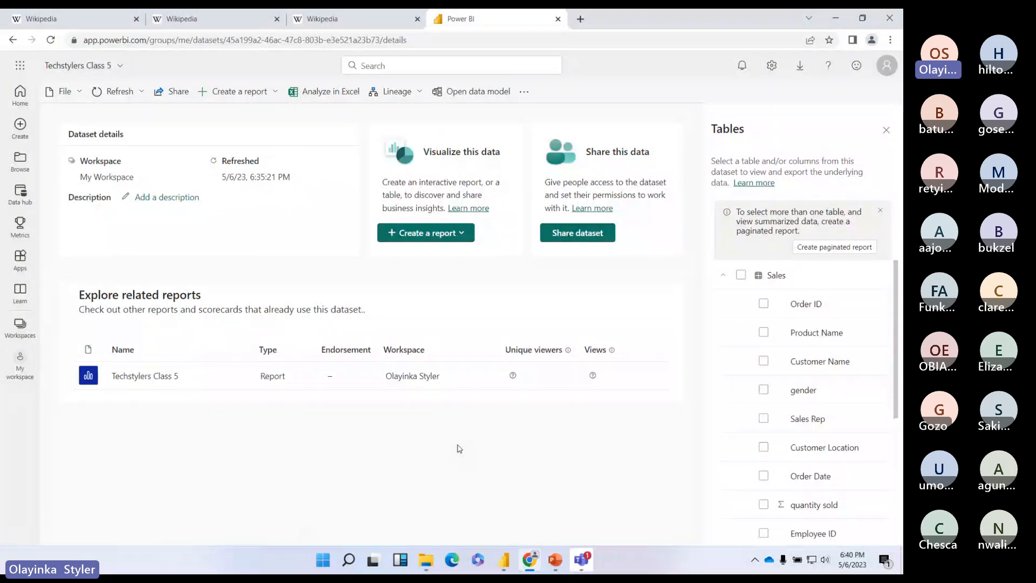
pyautogui.click(461, 232)
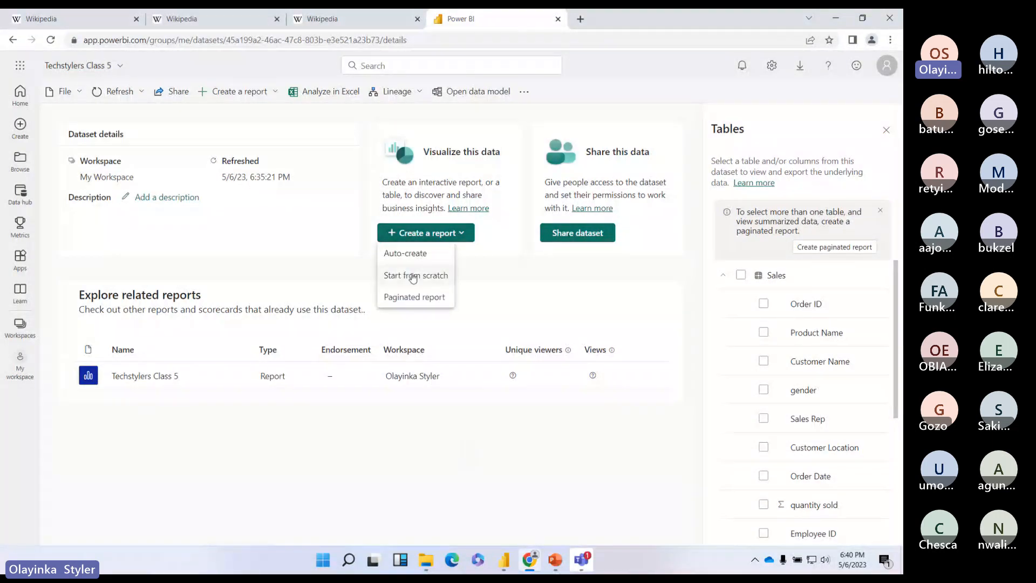
pyautogui.click(413, 277)
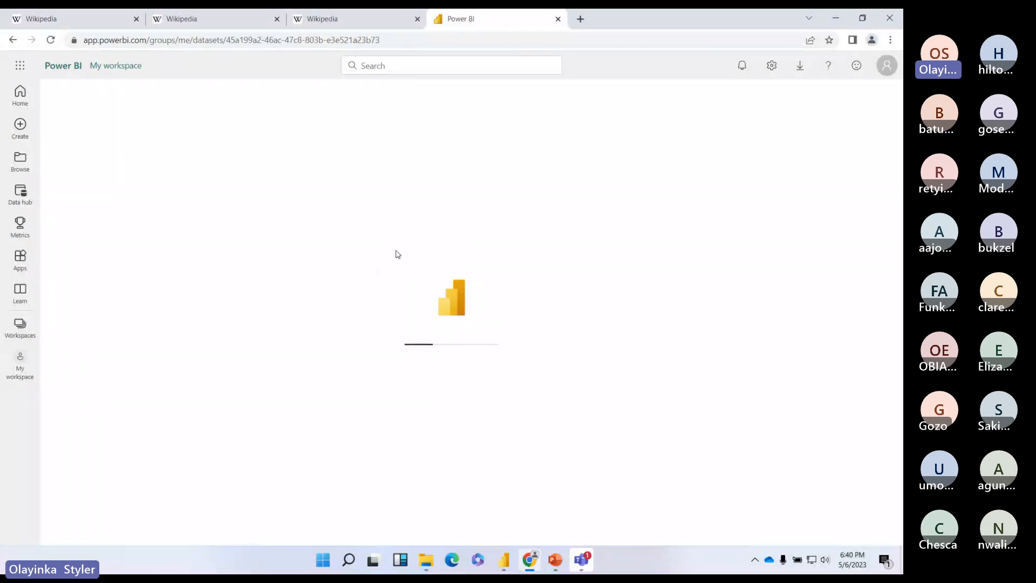
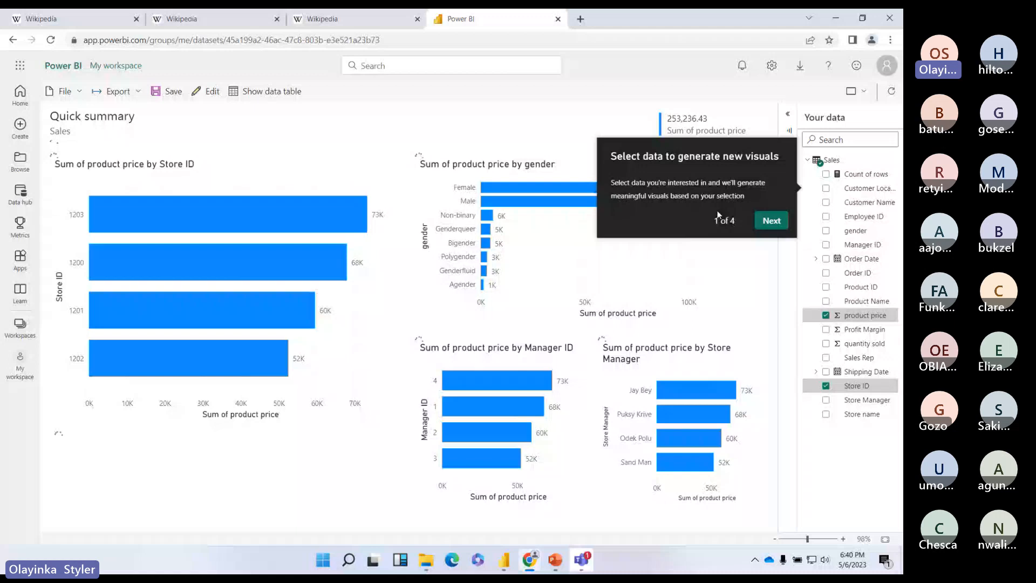
# Step: Dismiss the new-visuals tour tip and save the Sales quick summary as AutoCreate in My workspace
pyautogui.click(772, 221)
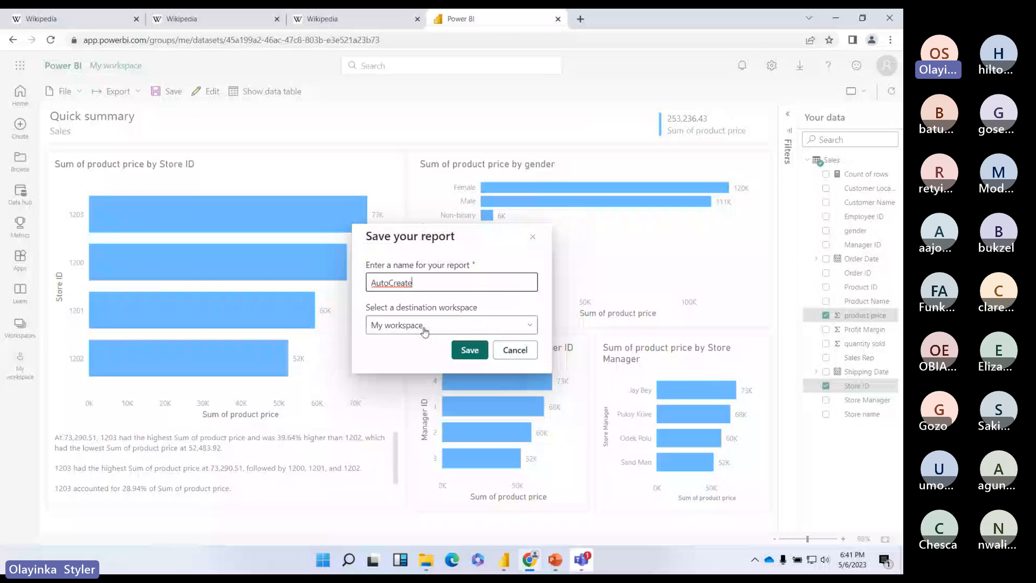
pyautogui.click(464, 346)
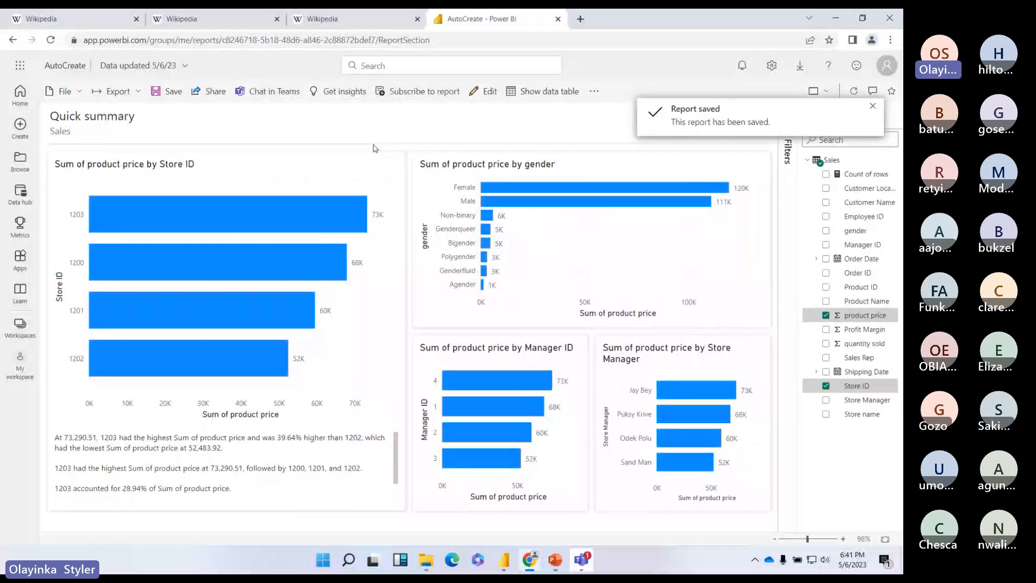
# Step: Go back to My workspace and reload its list of reports and datasets
pyautogui.click(20, 360)
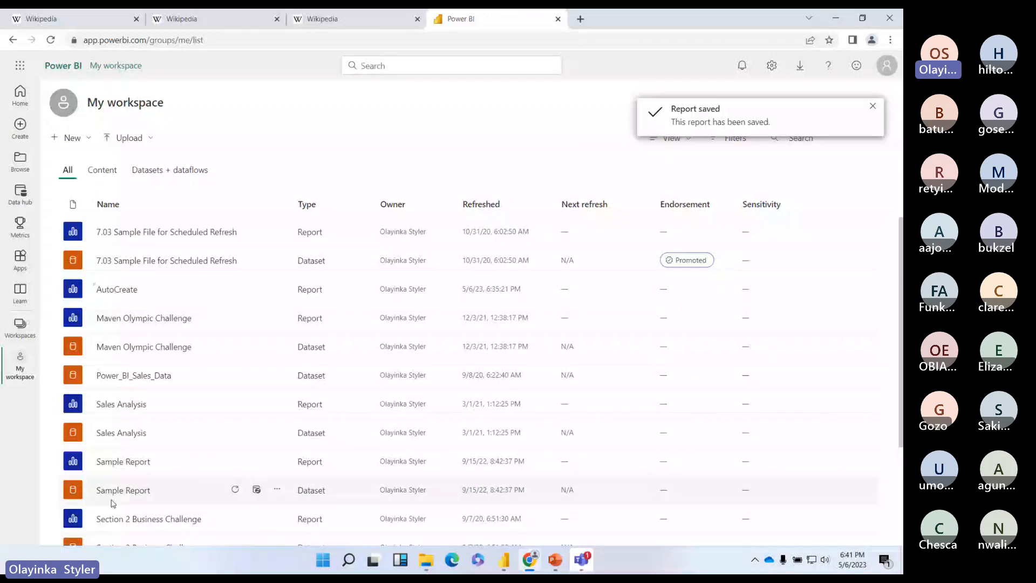
pyautogui.scroll(-3, 113, 504)
pyautogui.click(24, 366)
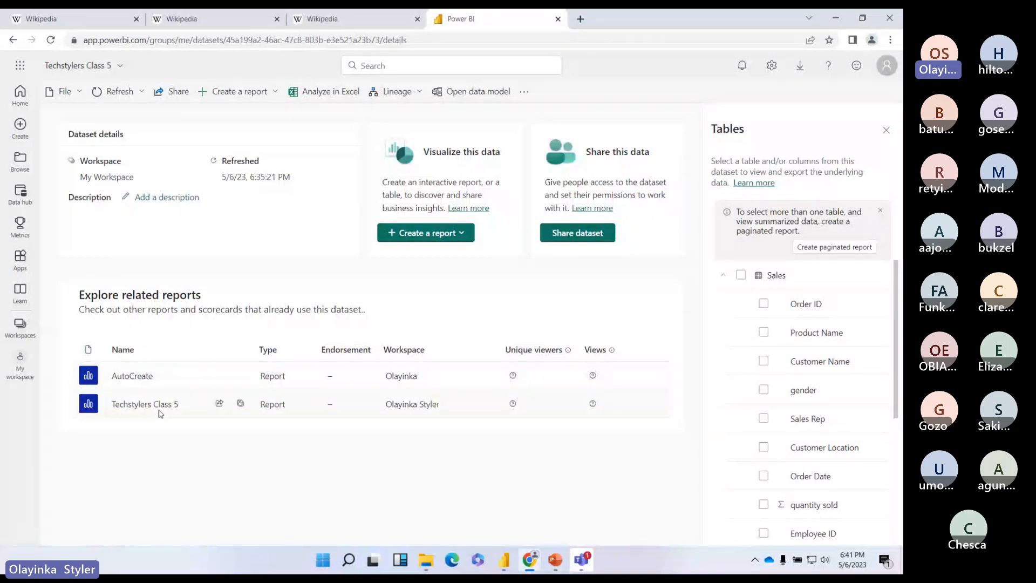
# Step: Browse the Techstylers Class 5 report's Product Price, Something and Table of Contents pages, then return to My workspace
pyautogui.click(159, 408)
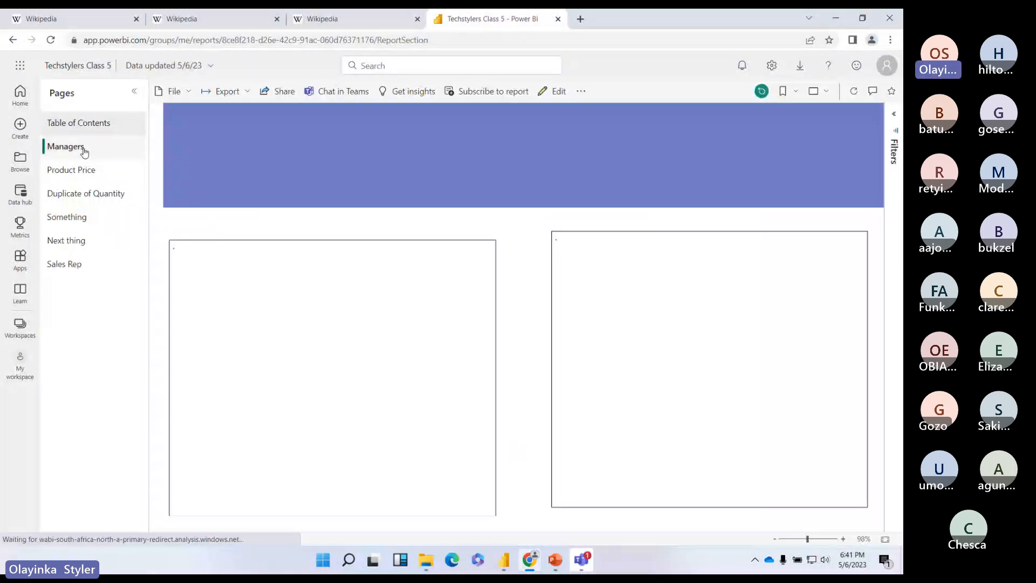
pyautogui.click(83, 170)
pyautogui.click(82, 218)
pyautogui.click(76, 124)
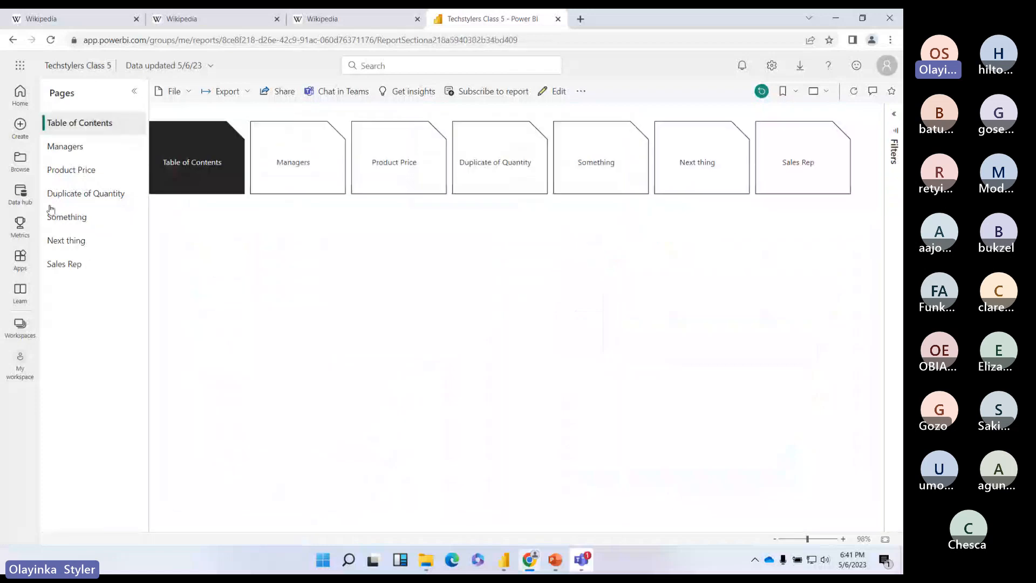
pyautogui.click(23, 367)
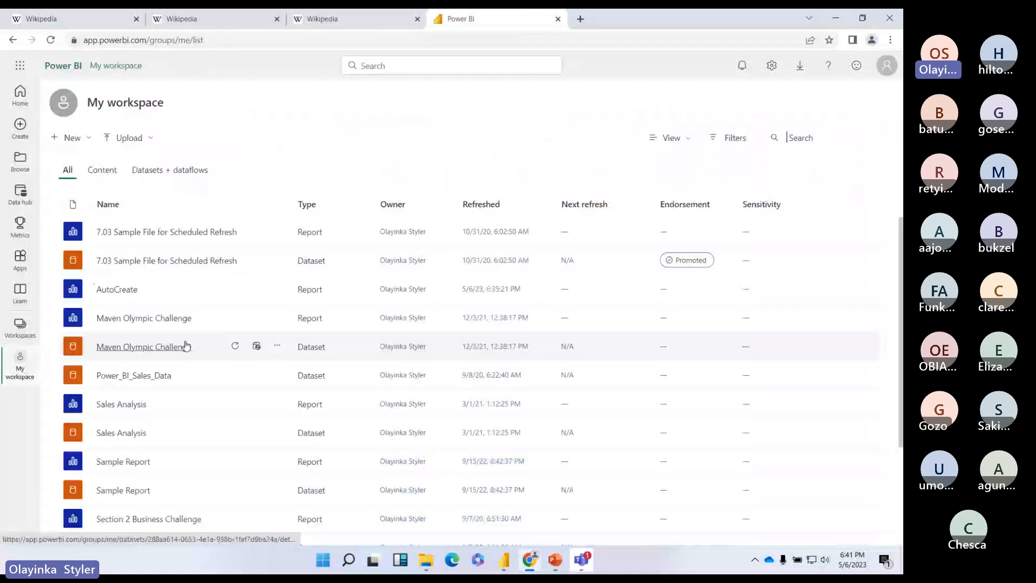
pyautogui.scroll(-3, 221, 506)
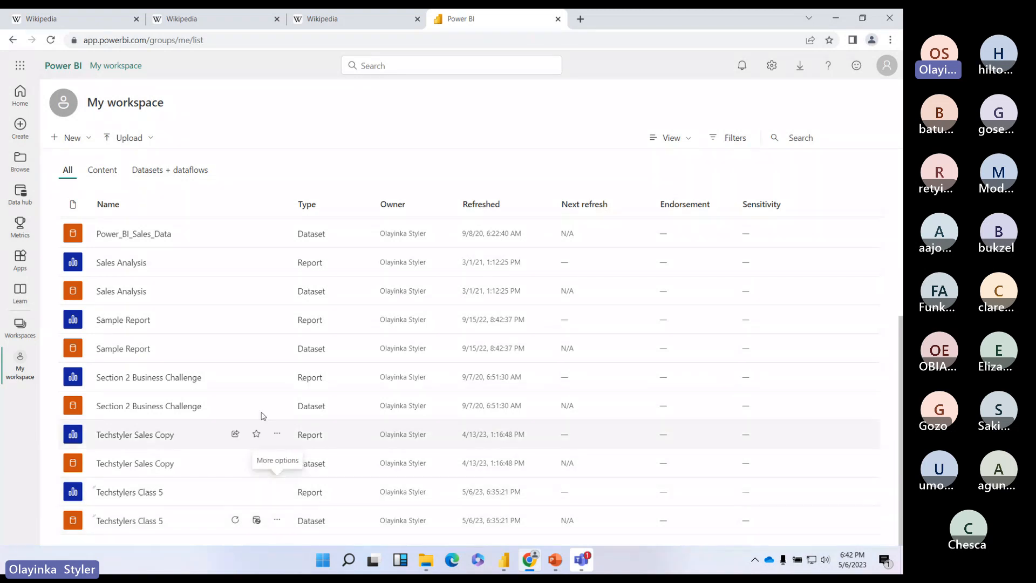
pyautogui.scroll(2, 250, 313)
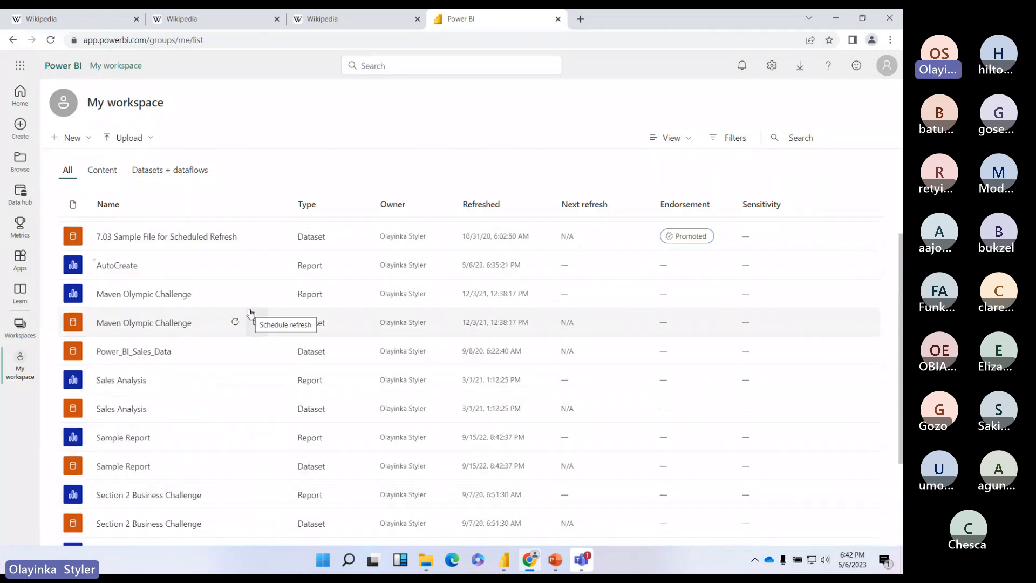
pyautogui.scroll(-2, 250, 313)
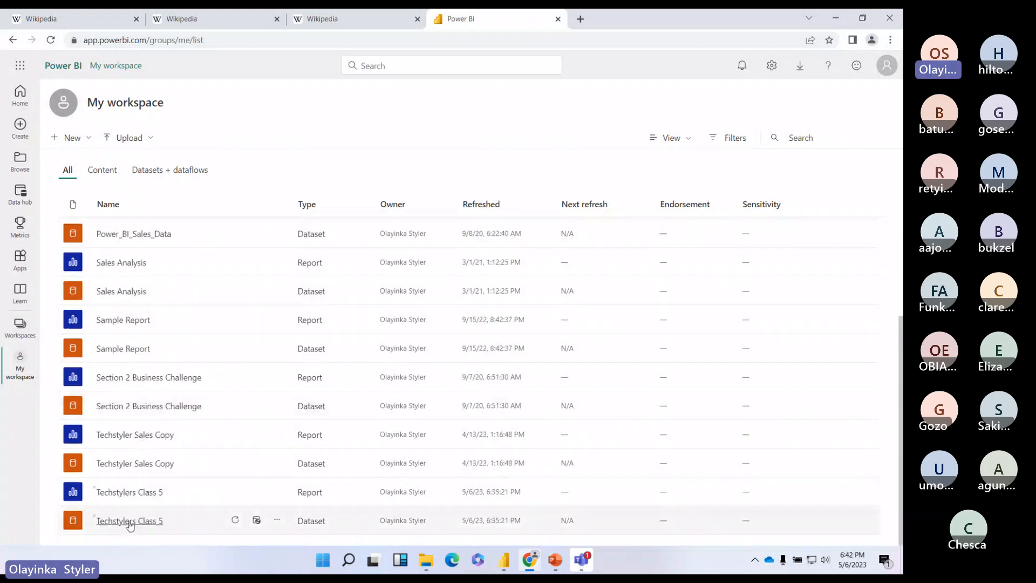
pyautogui.click(145, 522)
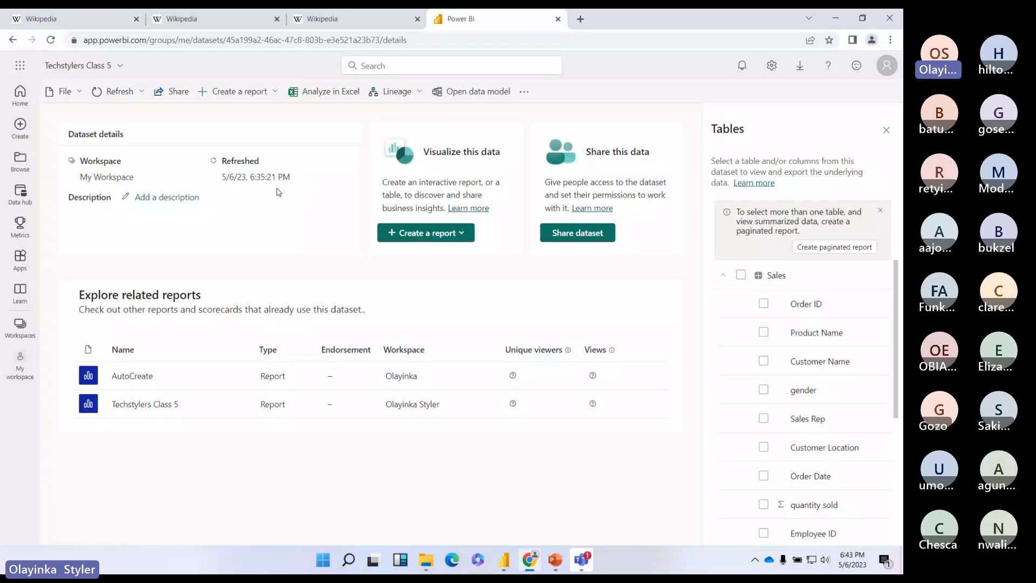
pyautogui.click(20, 366)
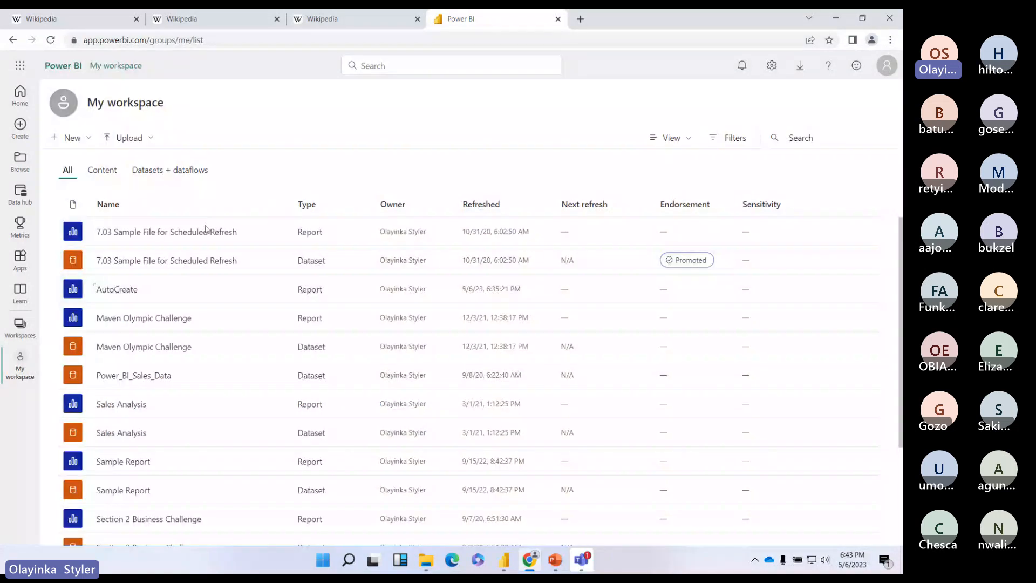
pyautogui.scroll(-3, 205, 230)
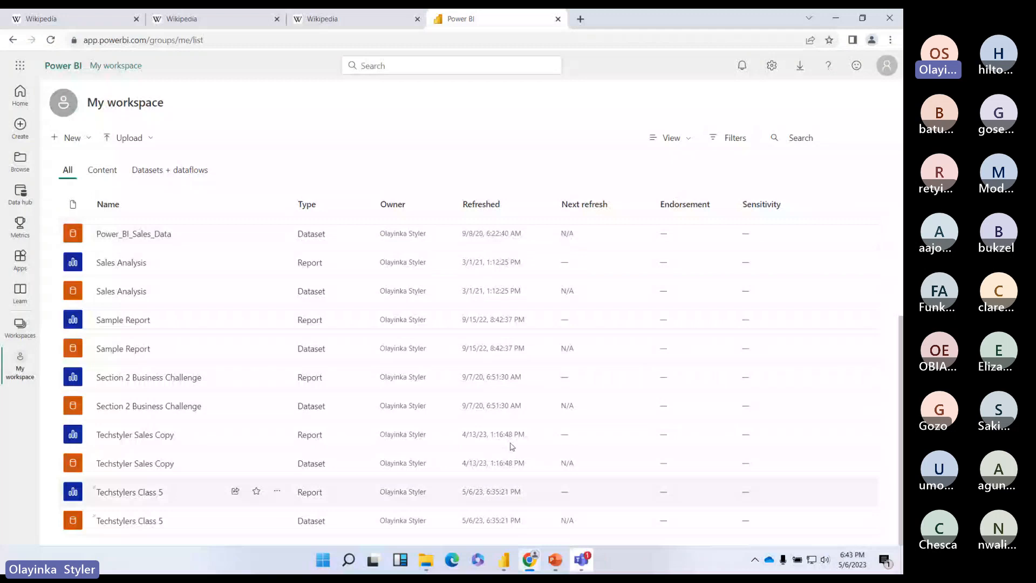
pyautogui.scroll(3, 170, 247)
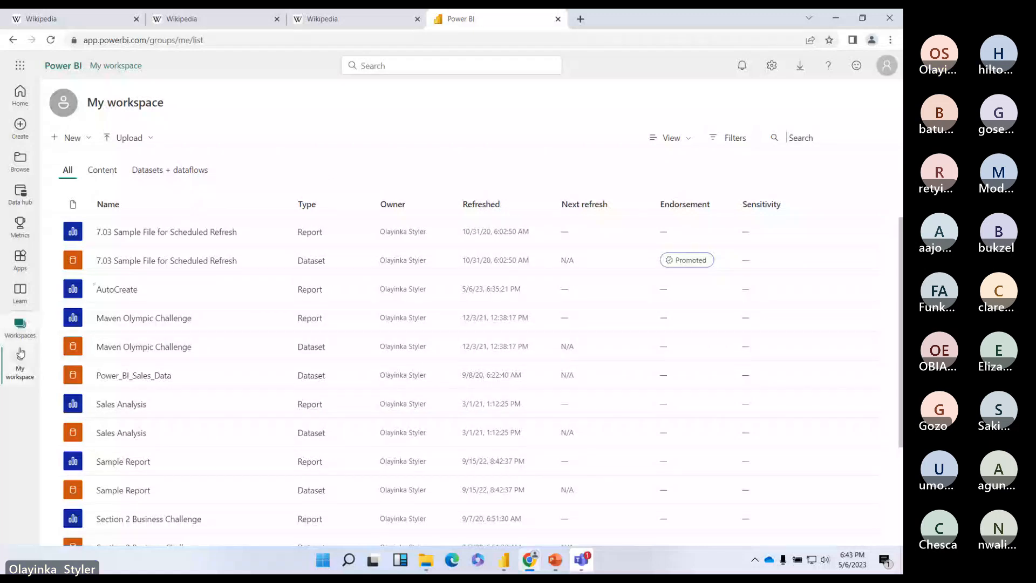
# Step: Open the Techstylers Class 5 report on its Managers page
pyautogui.scroll(-3, 159, 345)
pyautogui.click(141, 494)
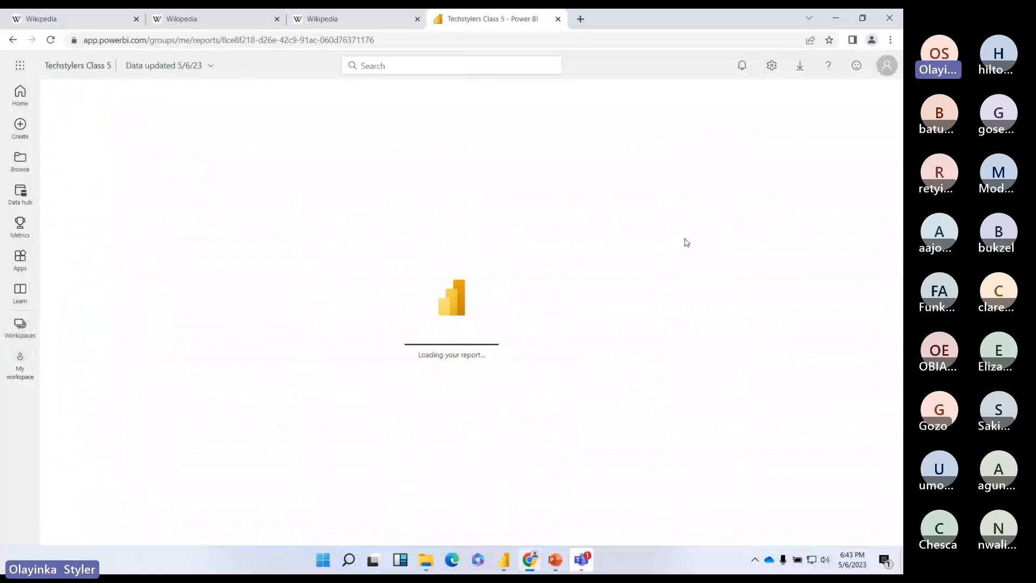
pyautogui.click(77, 145)
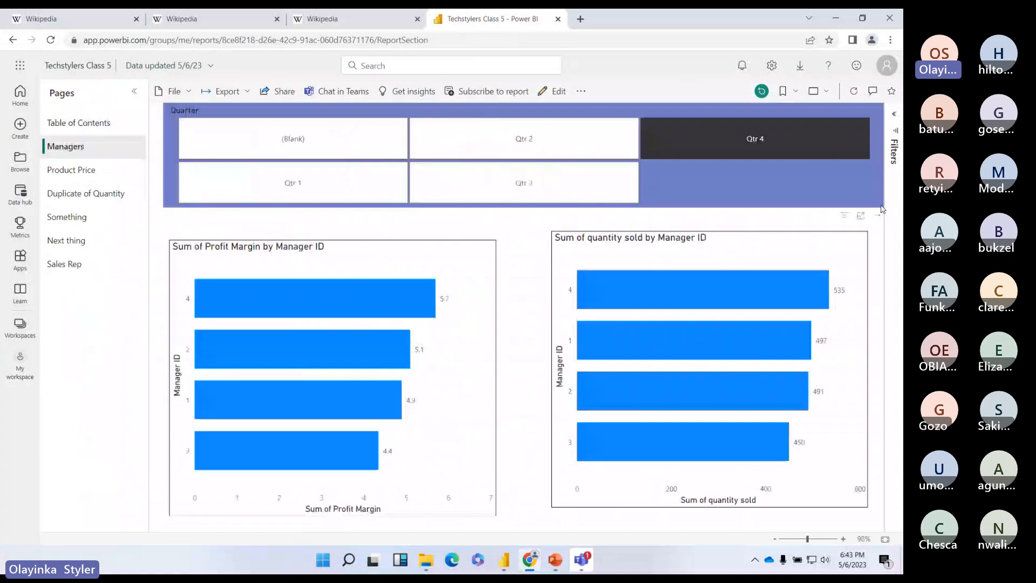
# Step: Open and close the report's share-link options and the Chat in Teams popup
pyautogui.click(274, 100)
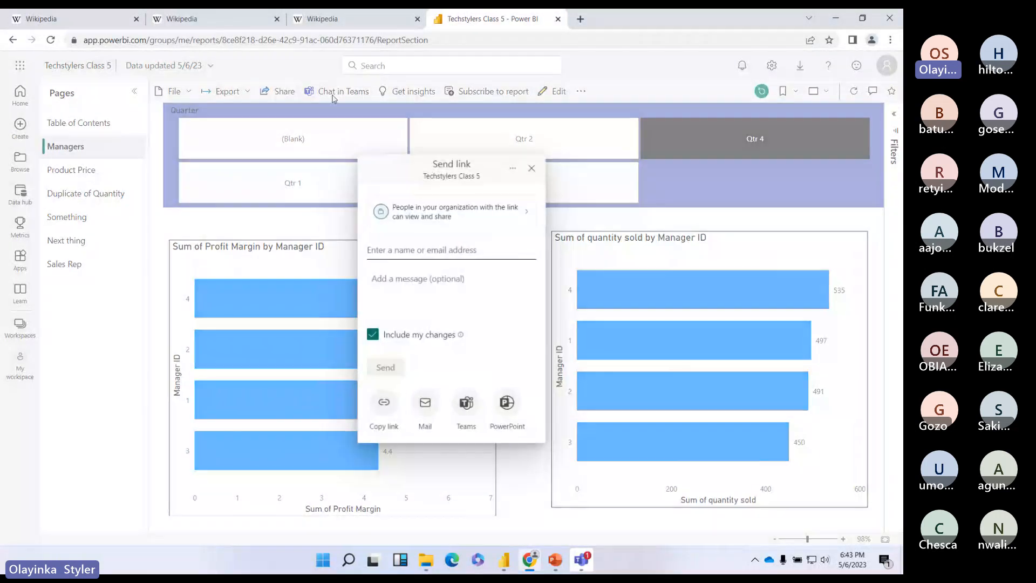
pyautogui.click(327, 93)
pyautogui.click(331, 97)
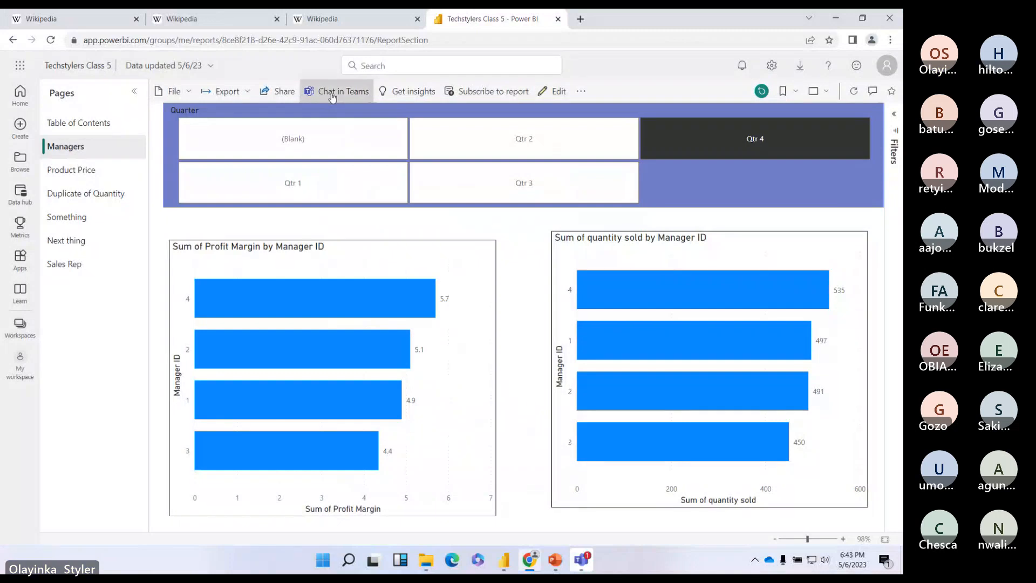
pyautogui.click(650, 125)
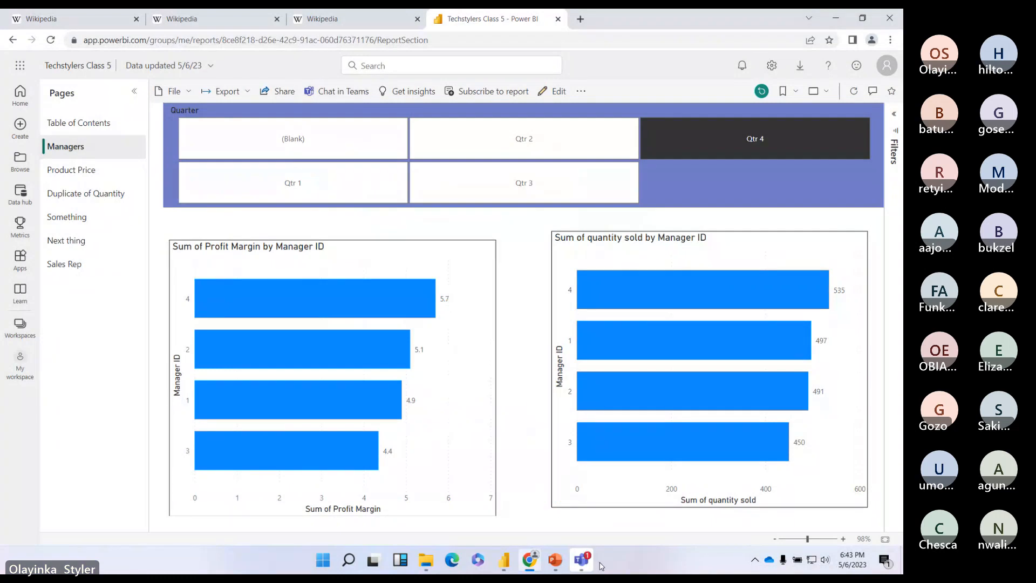
pyautogui.moveTo(586, 564)
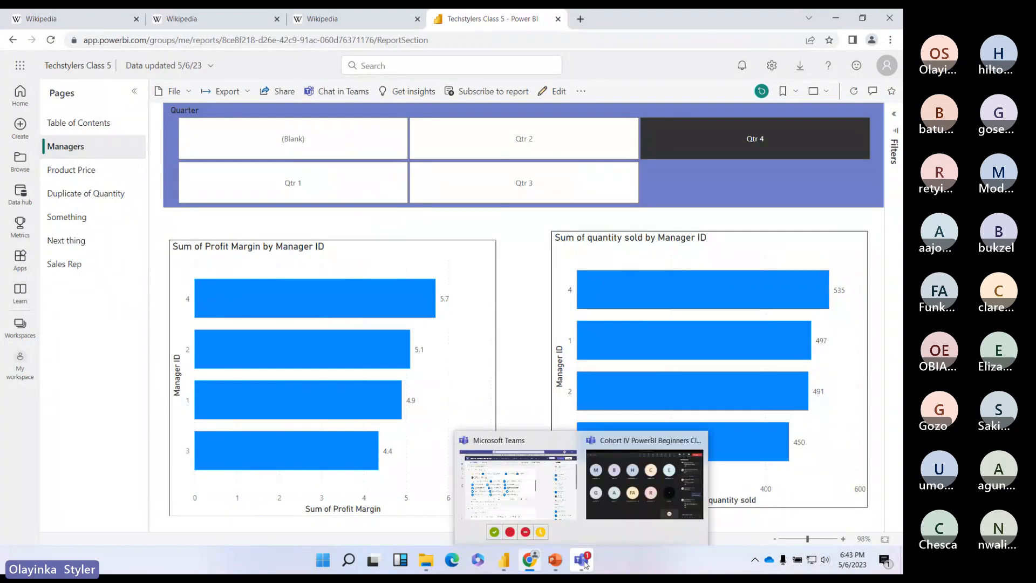
# Step: Bring the Cohort IV PowerBI Beginners Class Teams meeting window to the front
pyautogui.click(630, 497)
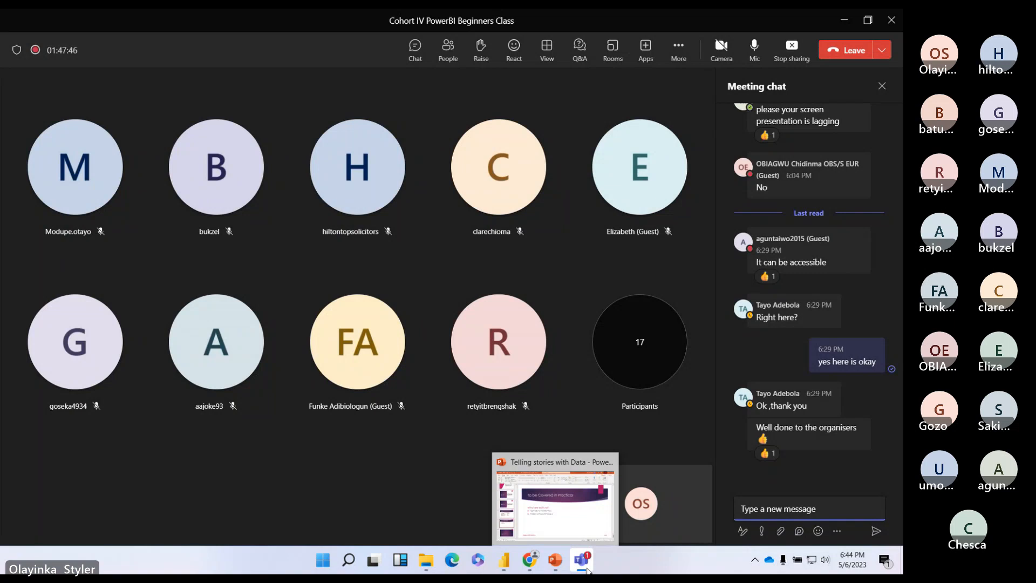
pyautogui.moveTo(577, 572)
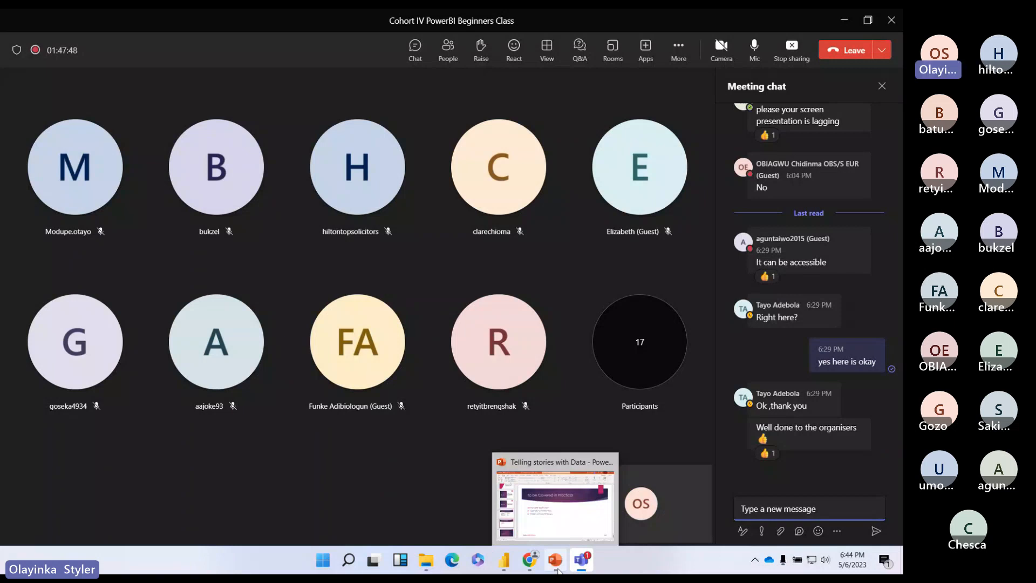
# Step: Switch to Power BI Desktop, show the Insert ribbon, and go to the Sales Rep page
pyautogui.click(504, 562)
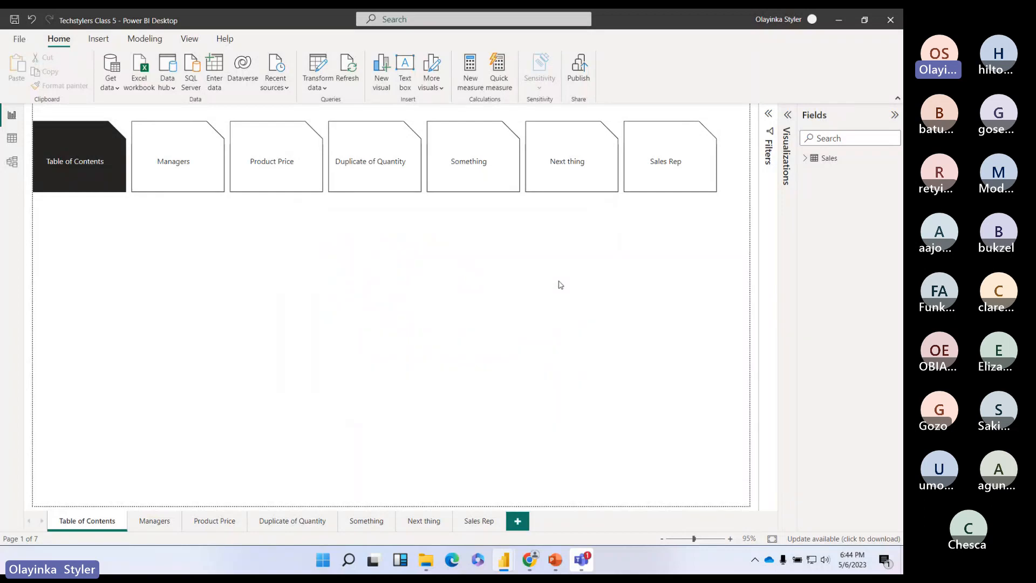
pyautogui.click(94, 39)
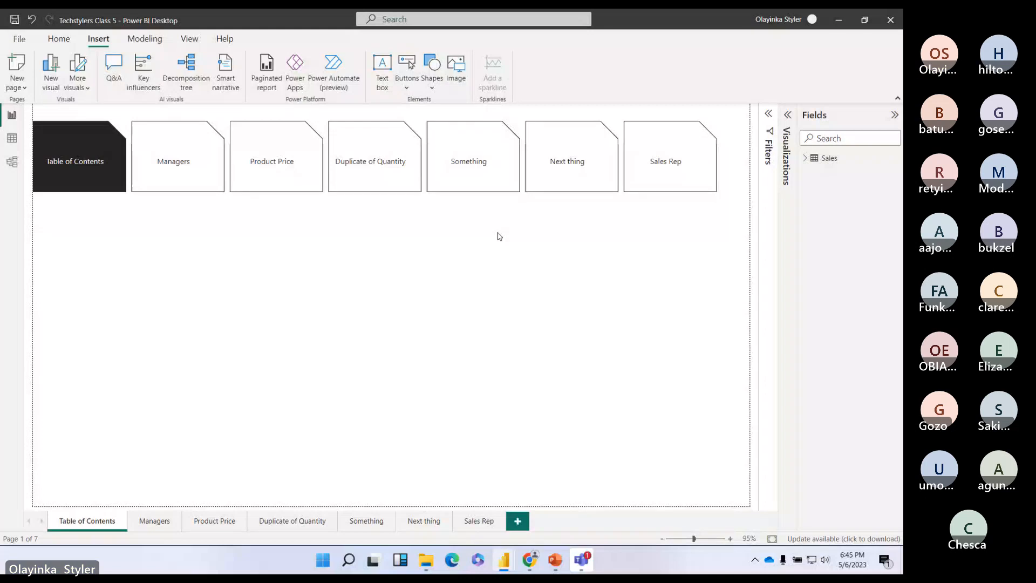
pyautogui.click(480, 522)
# Step: Duplicate the Sales Rep page, rename the copy to 'Additional', and return to Sales Rep
pyautogui.rightClick(484, 524)
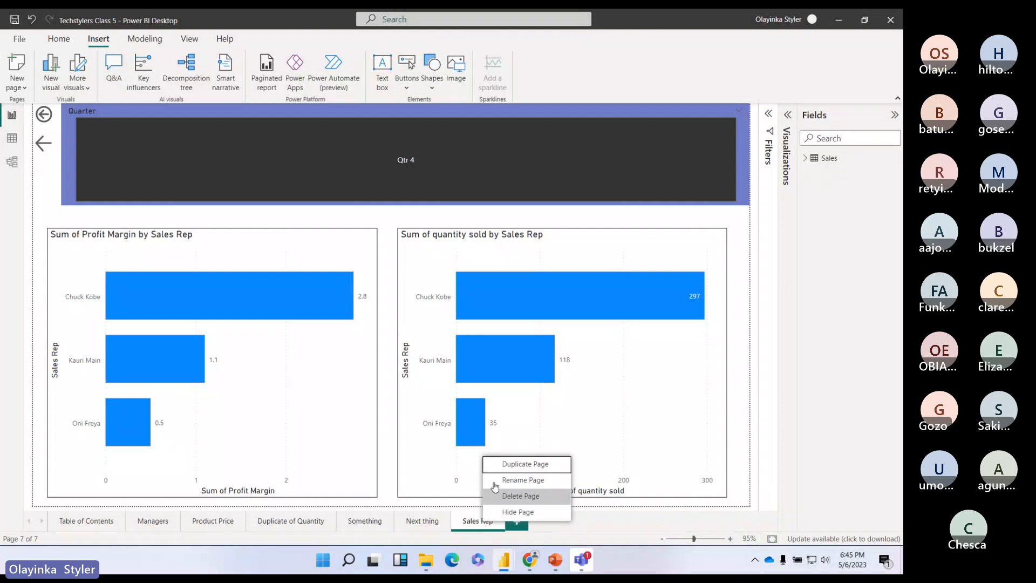
pyautogui.click(518, 465)
pyautogui.doubleClick(529, 521)
pyautogui.write('Ad')
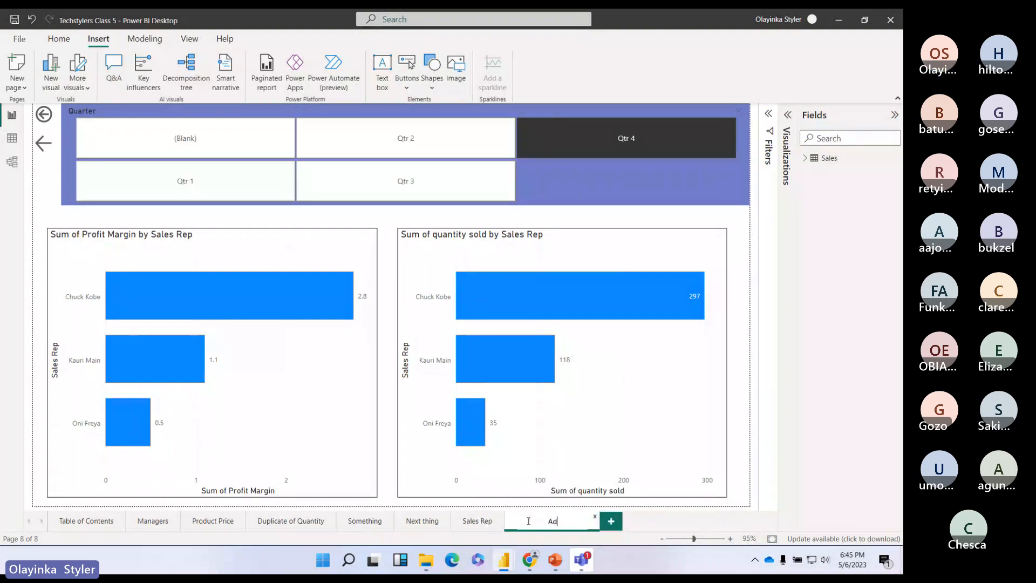
pyautogui.write('diton')
pyautogui.press('BackSpace')
pyautogui.press('BackSpace')
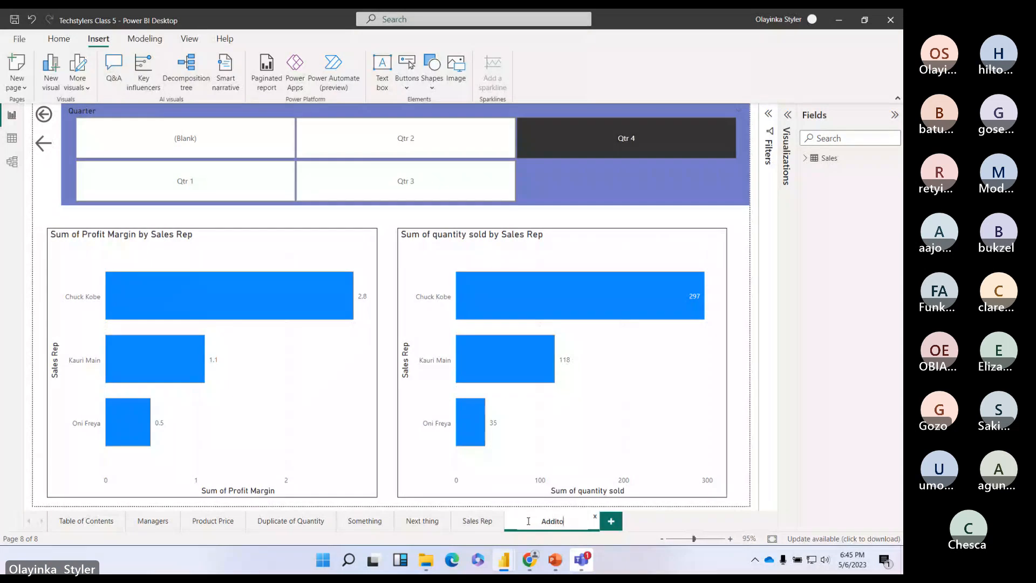
pyautogui.write('ional')
pyautogui.press('Return')
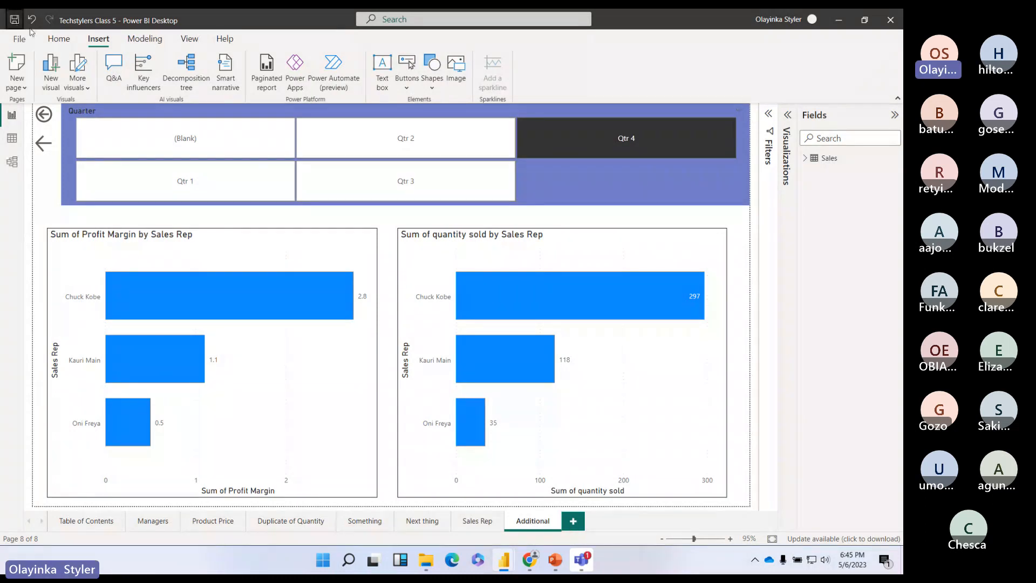
pyautogui.click(477, 521)
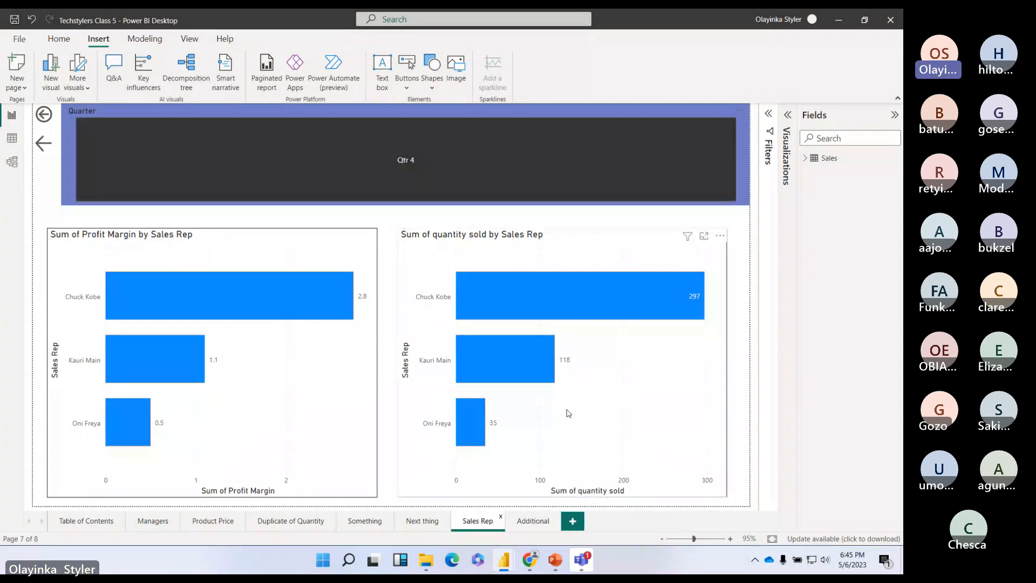